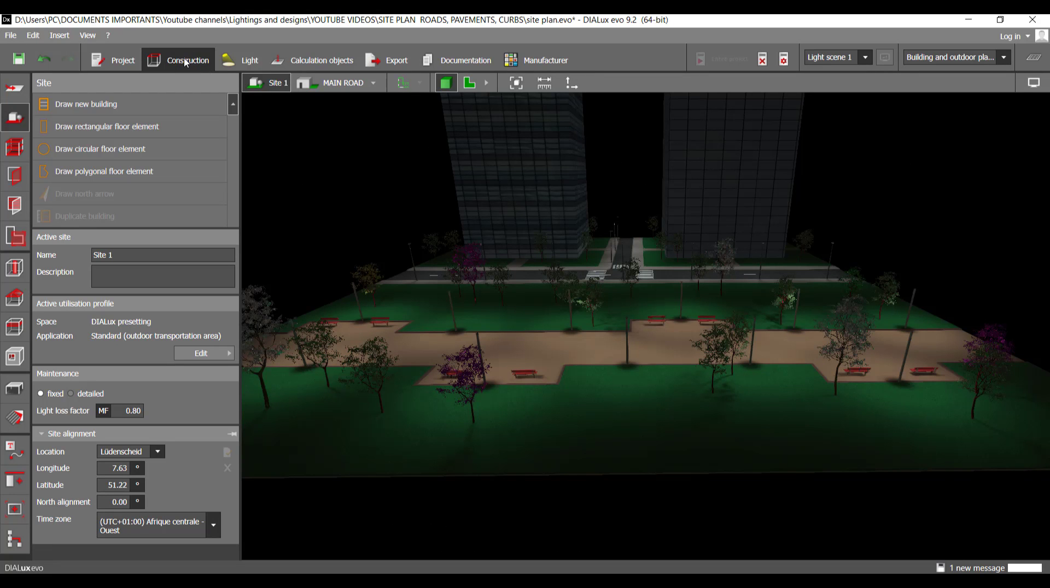
Open the project documentation and look over the standard page layouts available for it
{"action": "left_click", "coordinate": [227, 61]}
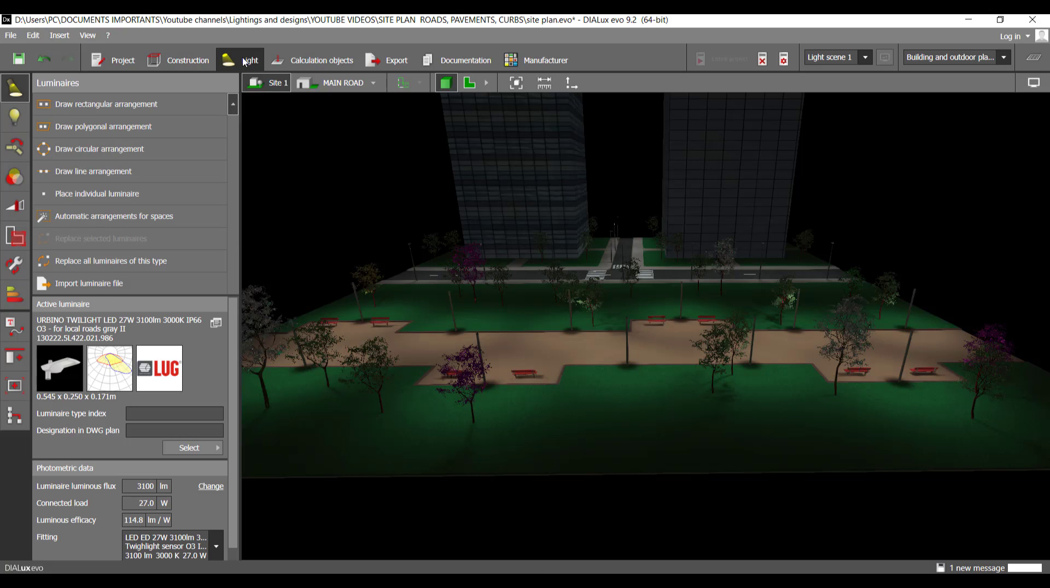
{"action": "left_click", "coordinate": [463, 63]}
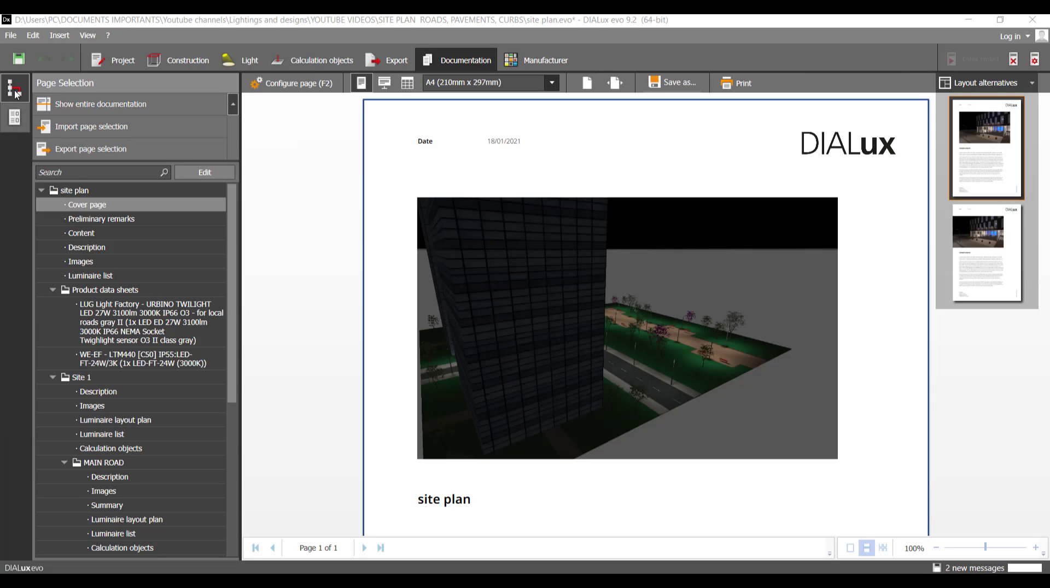
{"action": "left_click", "coordinate": [14, 117]}
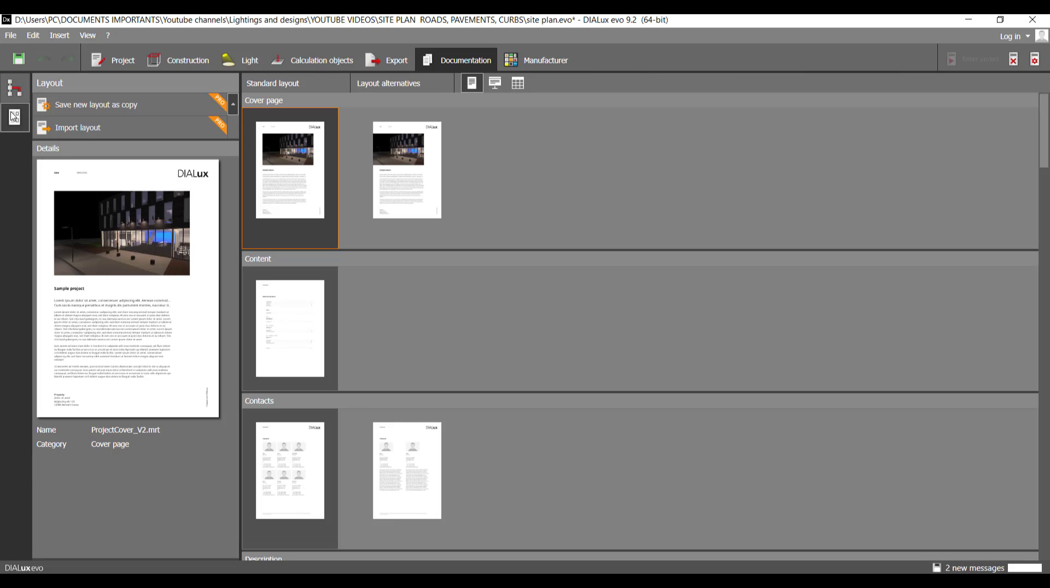
{"action": "left_click", "coordinate": [15, 88]}
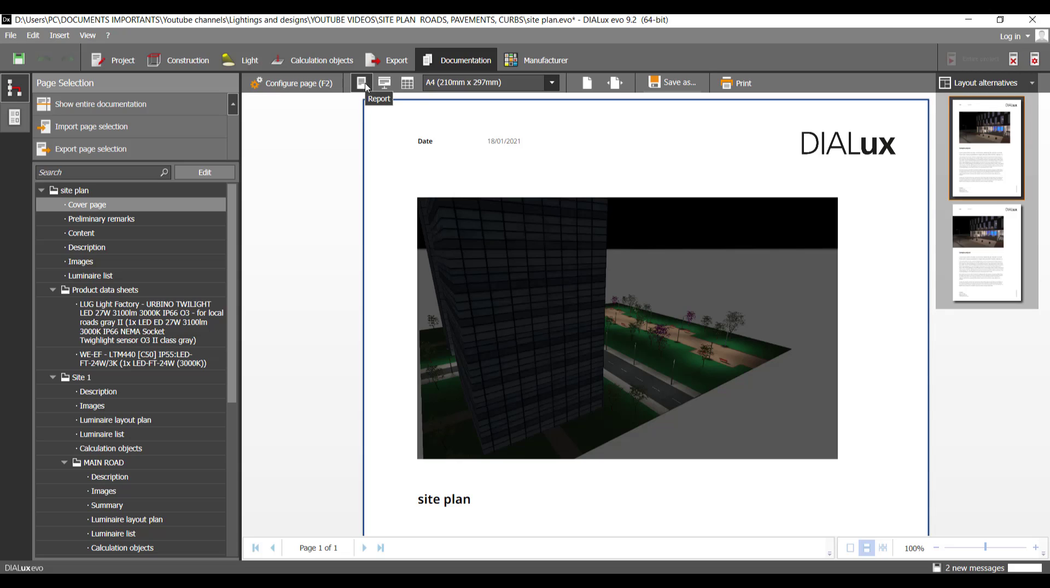
Try the table sheet output for the documentation and open the web product page of the Export formats Pro Feature
{"action": "left_click", "coordinate": [411, 87]}
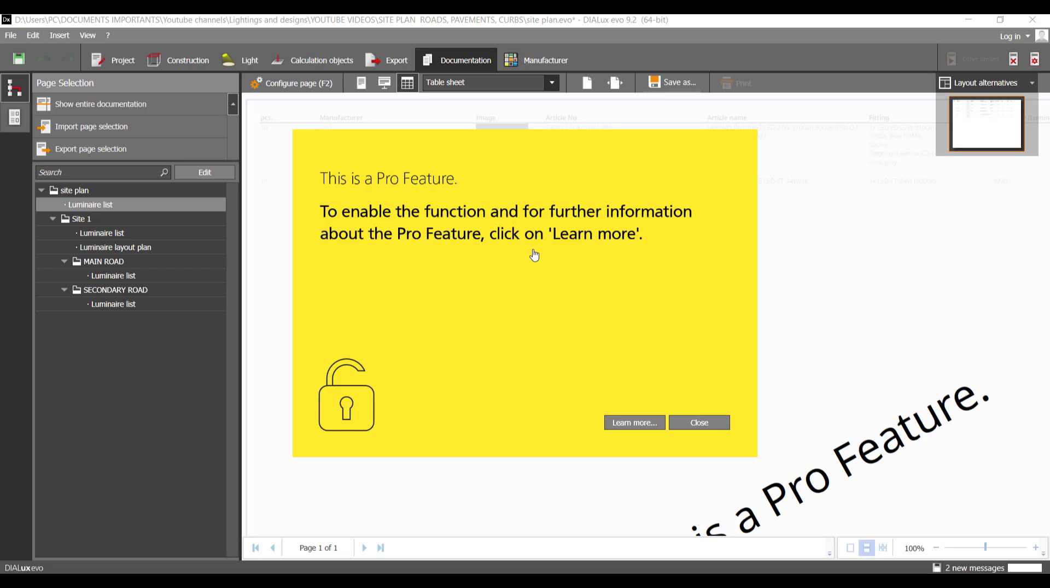
{"action": "left_click", "coordinate": [635, 423]}
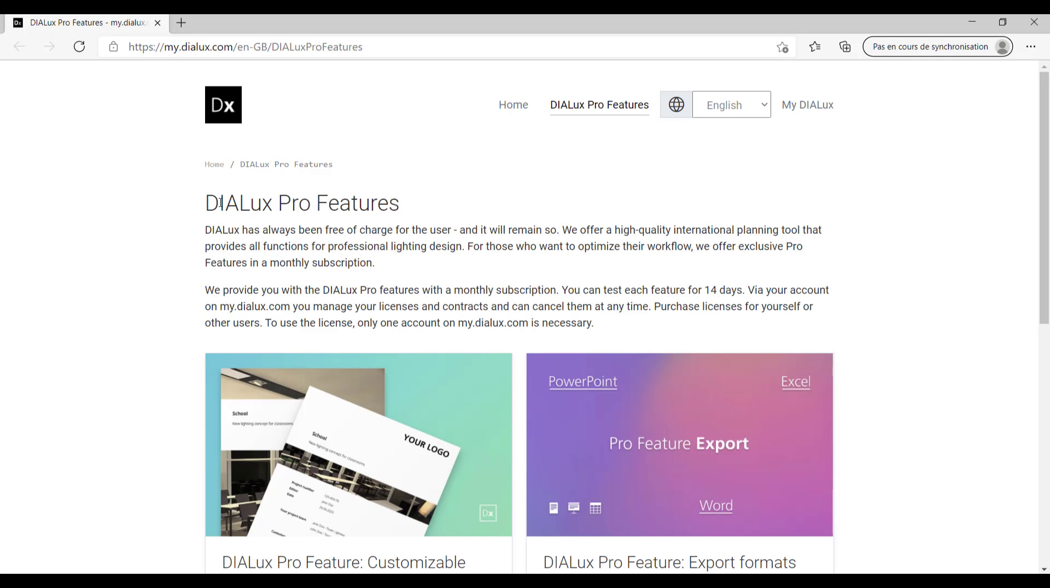
{"action": "scroll", "coordinate": [342, 287], "scroll_direction": "down", "scroll_amount": 3}
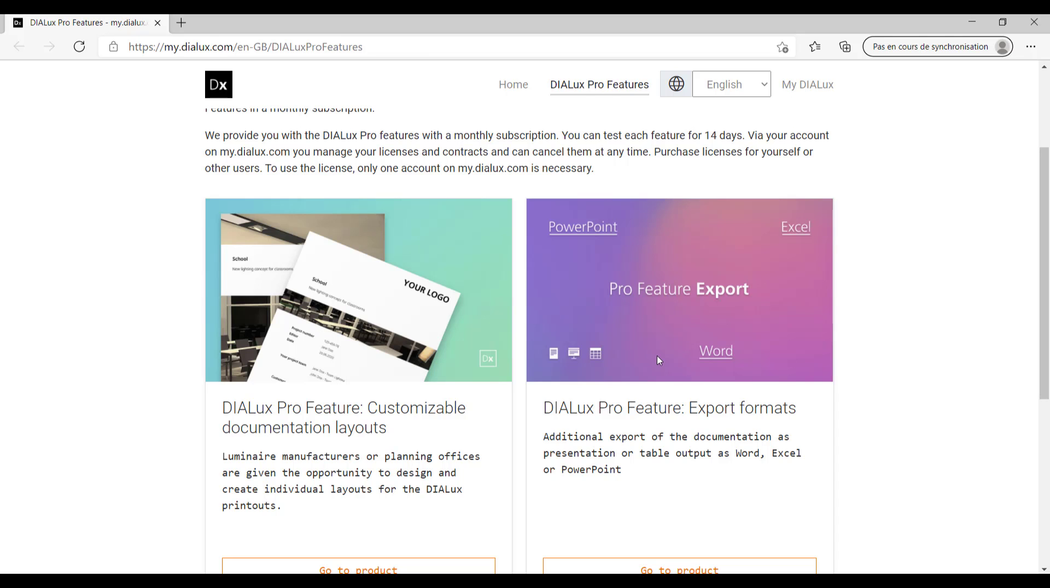
{"action": "scroll", "coordinate": [659, 359], "scroll_direction": "down", "scroll_amount": 3}
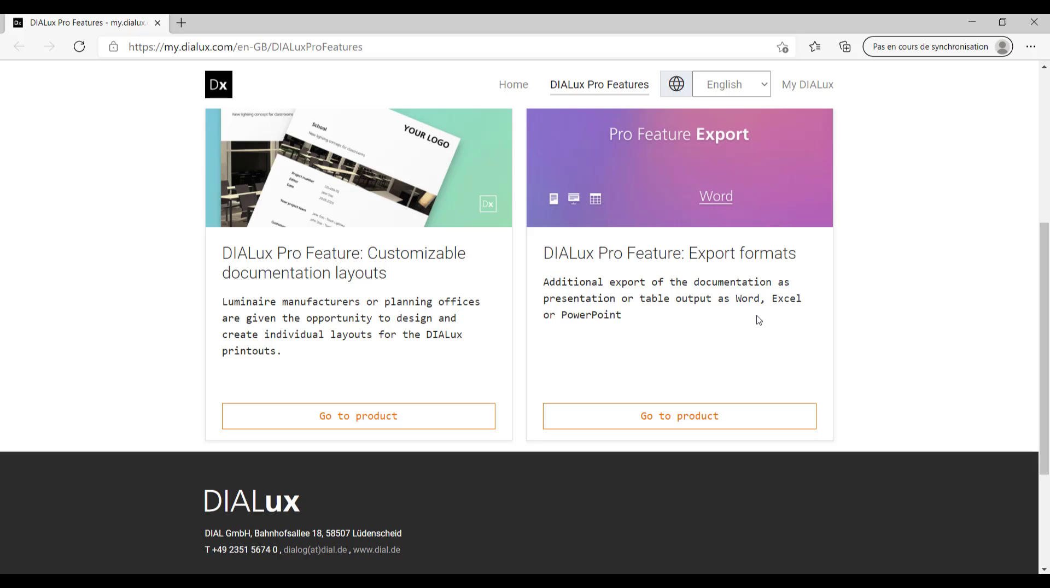
{"action": "left_click", "coordinate": [701, 425]}
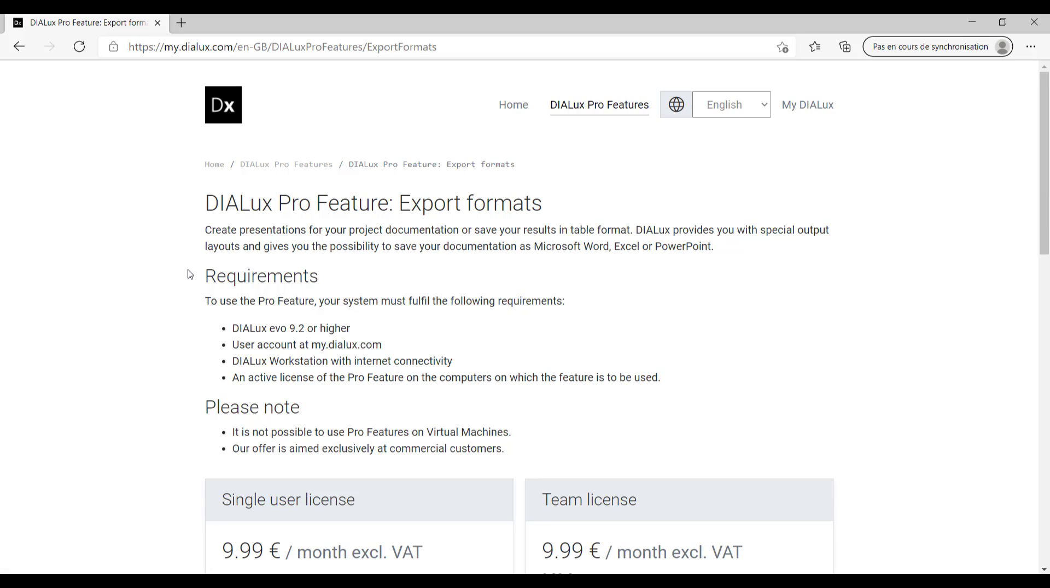
Read the requirements and notes for using the Export formats Pro Feature
{"action": "left_click_drag", "start_coordinate": [190, 273], "coordinate": [338, 279]}
{"action": "scroll", "coordinate": [207, 314], "scroll_direction": "down", "scroll_amount": 3}
{"action": "scroll", "coordinate": [216, 315], "scroll_direction": "down", "scroll_amount": 3}
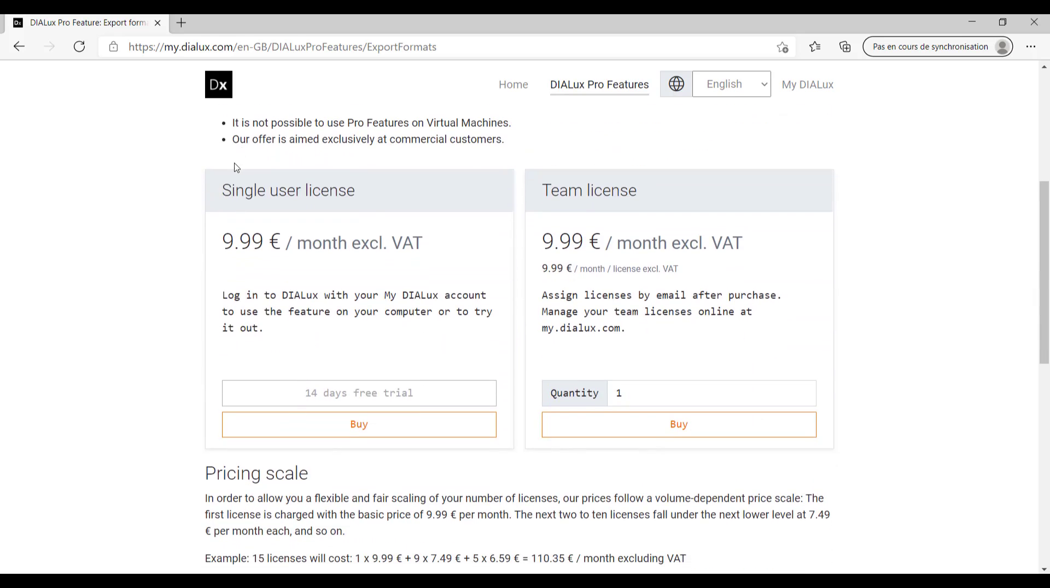
{"action": "scroll", "coordinate": [218, 296], "scroll_direction": "up", "scroll_amount": 4}
{"action": "left_click_drag", "start_coordinate": [206, 257], "coordinate": [285, 289]}
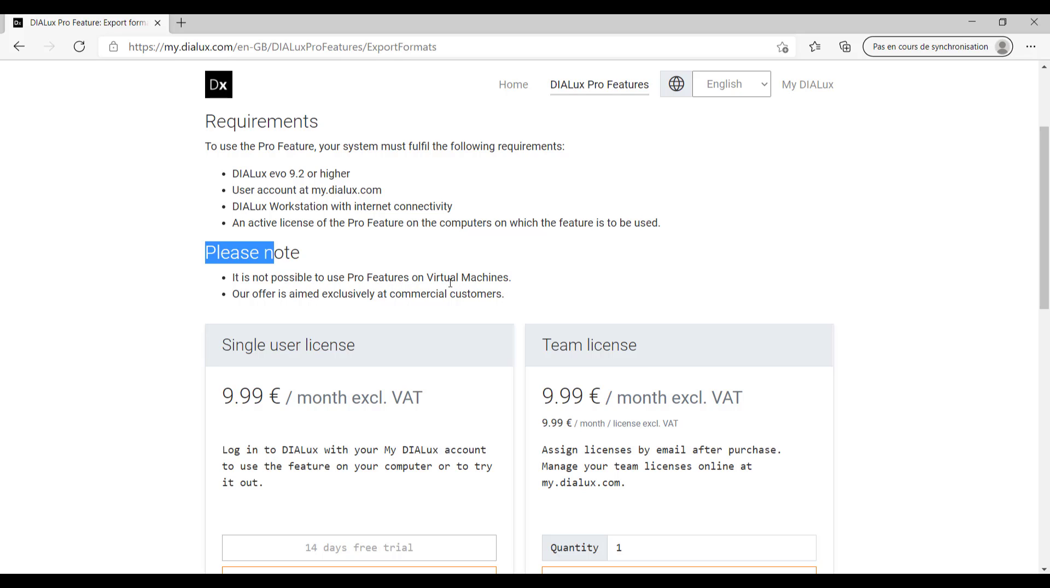
{"action": "left_click_drag", "start_coordinate": [289, 298], "coordinate": [496, 307]}
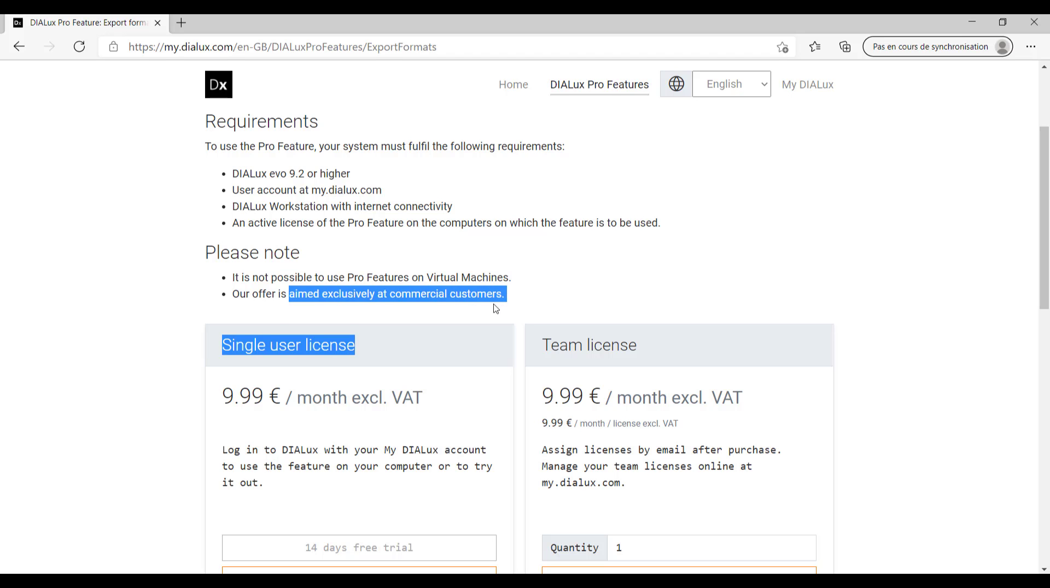
{"action": "scroll", "coordinate": [171, 335], "scroll_direction": "down", "scroll_amount": 3}
{"action": "left_click", "coordinate": [131, 316]}
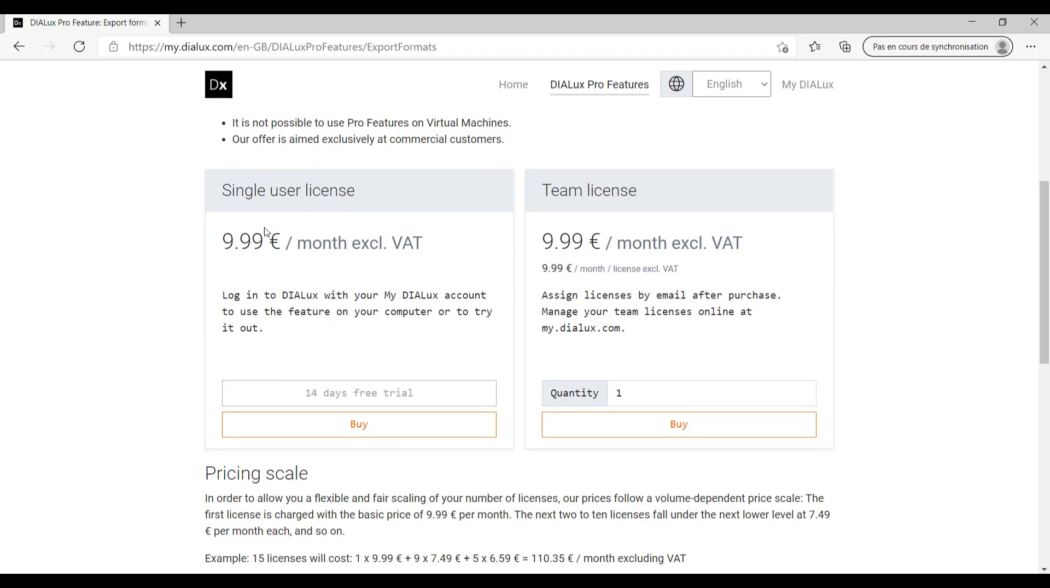
Compare the monthly prices of the single user license and the team license
{"action": "left_click_drag", "start_coordinate": [268, 242], "coordinate": [210, 250]}
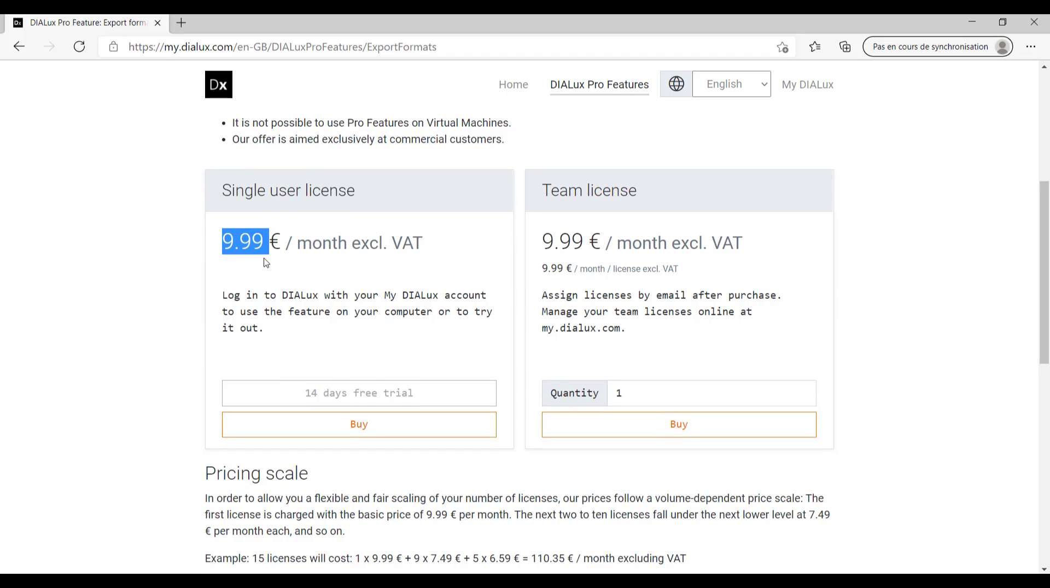
{"action": "left_click_drag", "start_coordinate": [549, 191], "coordinate": [636, 191]}
{"action": "left_click_drag", "start_coordinate": [550, 246], "coordinate": [592, 246]}
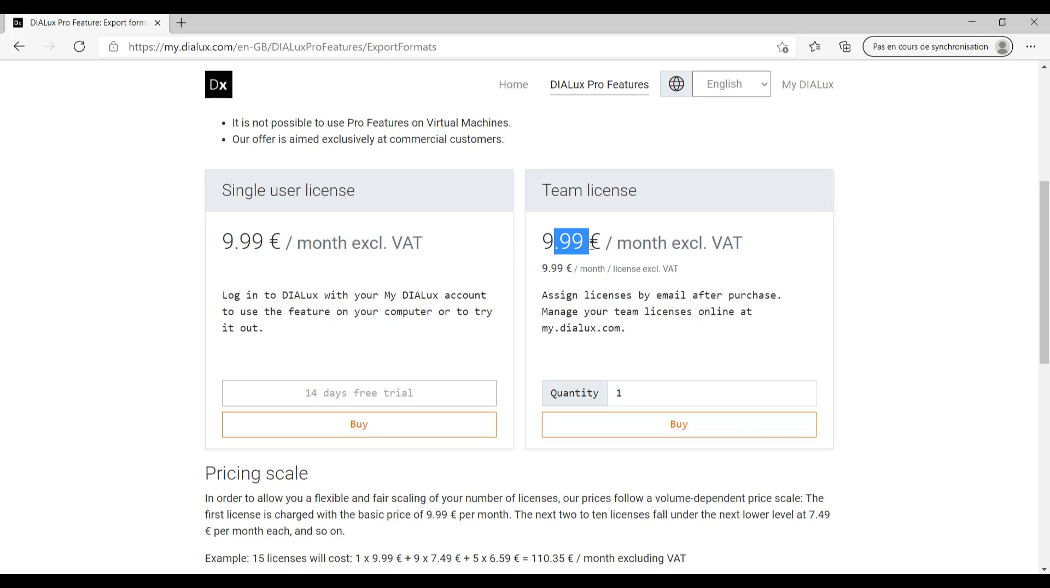
{"action": "scroll", "coordinate": [687, 225], "scroll_direction": "down", "scroll_amount": 3}
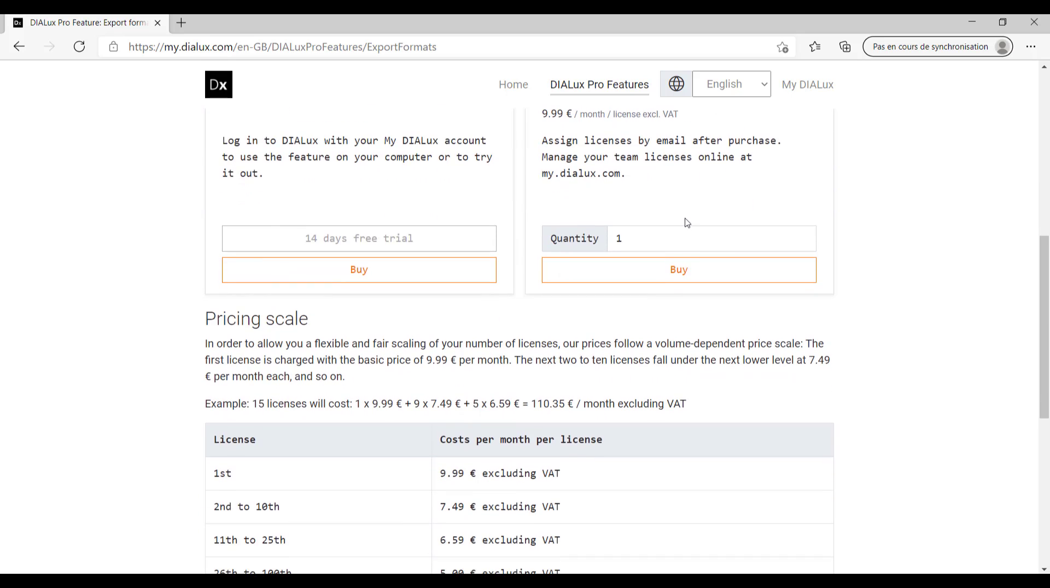
{"action": "scroll", "coordinate": [687, 224], "scroll_direction": "up", "scroll_amount": 3}
{"action": "left_click", "coordinate": [379, 340]}
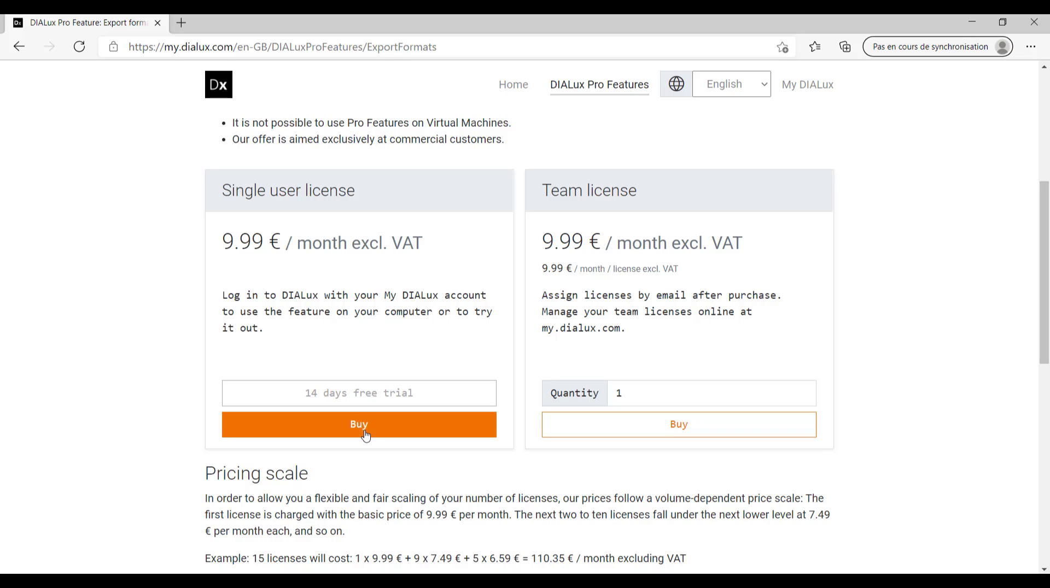
Set the team license quantity to 15 to check its price
{"action": "left_click", "coordinate": [688, 392]}
{"action": "left_click_drag", "start_coordinate": [703, 391], "coordinate": [607, 397]}
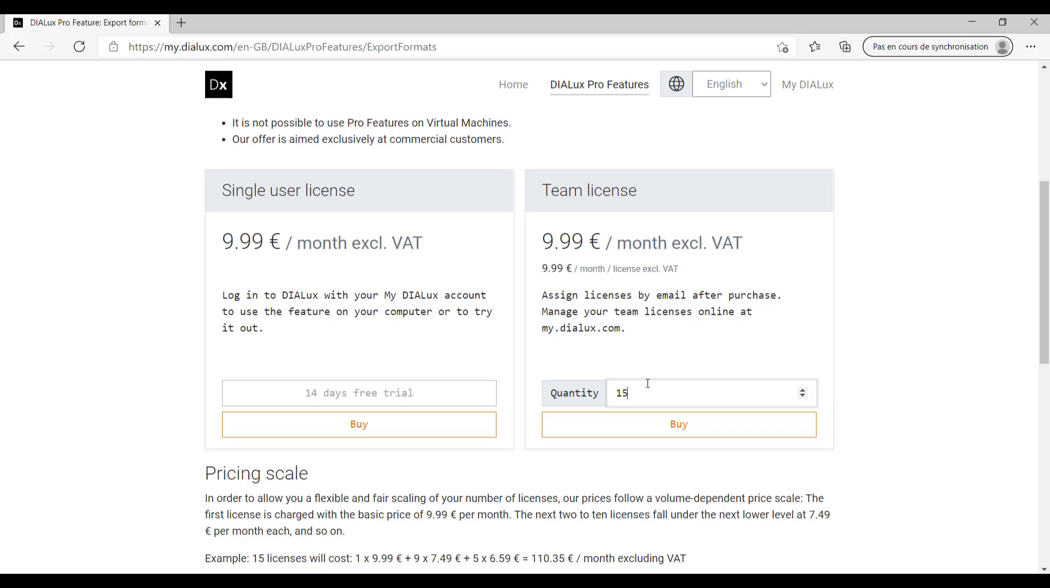
{"action": "left_click_drag", "start_coordinate": [563, 393], "coordinate": [562, 394]}
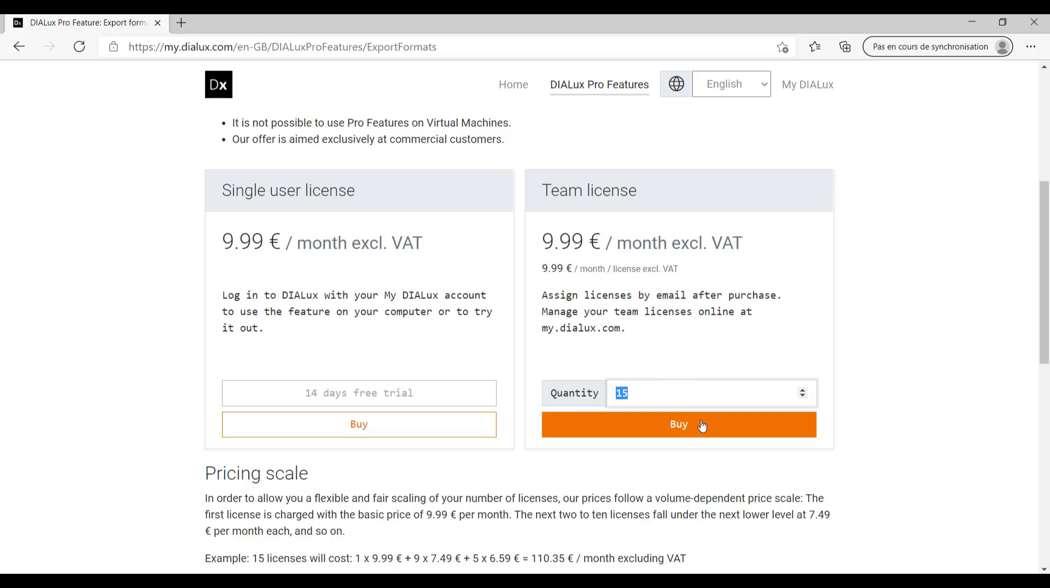
Examine the pricing scale table for the monthly cost per license at each license quantity
{"action": "scroll", "coordinate": [257, 312], "scroll_direction": "down", "scroll_amount": 3}
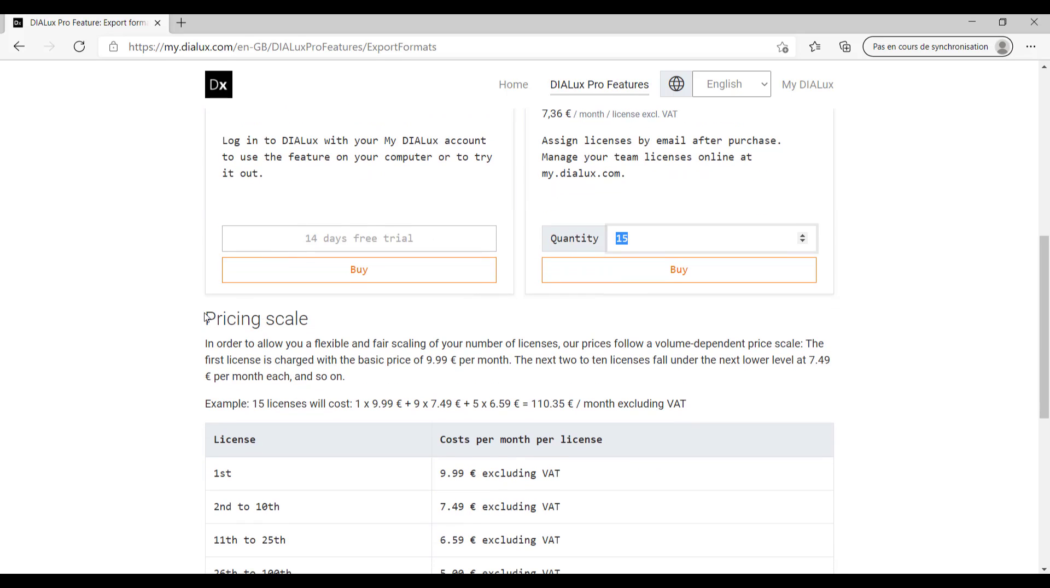
{"action": "left_click_drag", "start_coordinate": [205, 318], "coordinate": [237, 319]}
{"action": "scroll", "coordinate": [208, 312], "scroll_direction": "down", "scroll_amount": 3}
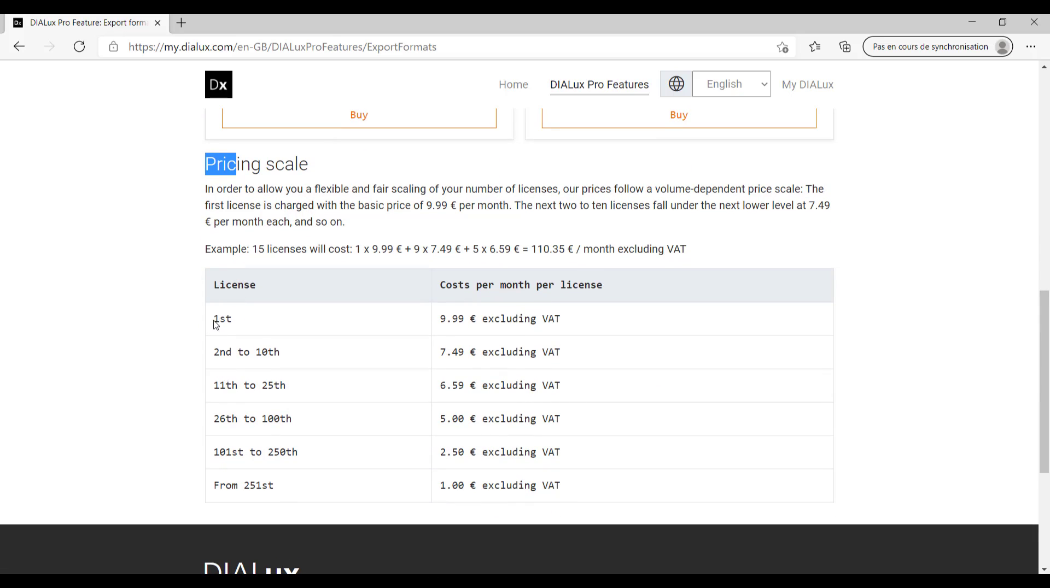
{"action": "double_click", "coordinate": [215, 320]}
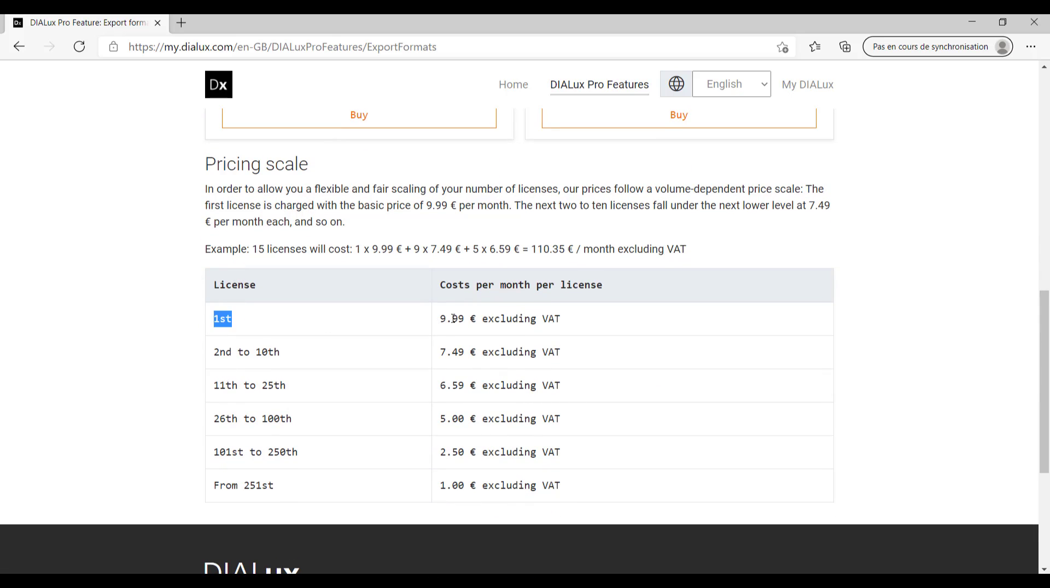
{"action": "left_click_drag", "start_coordinate": [215, 352], "coordinate": [272, 361]}
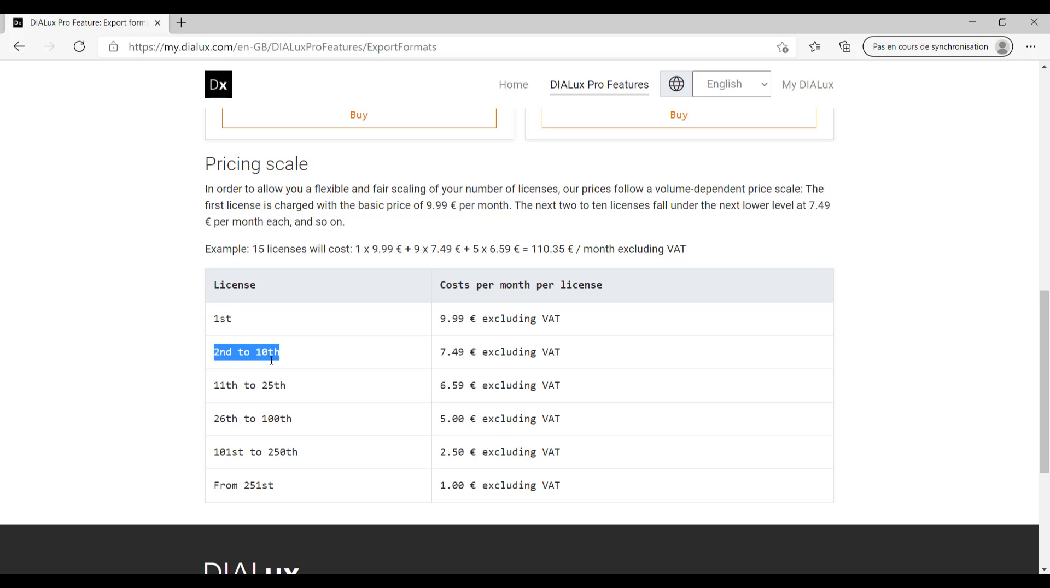
{"action": "triple_click", "coordinate": [216, 389]}
{"action": "left_click_drag", "start_coordinate": [440, 494], "coordinate": [594, 493]}
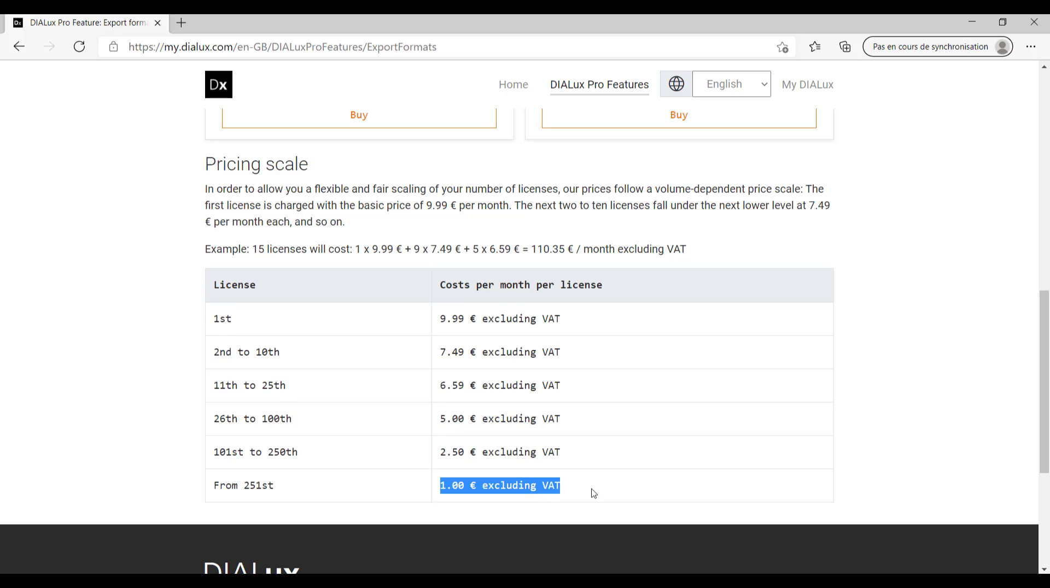
{"action": "scroll", "coordinate": [487, 480], "scroll_direction": "down", "scroll_amount": 2}
{"action": "left_click_drag", "start_coordinate": [561, 384], "coordinate": [439, 391]}
{"action": "left_click", "coordinate": [641, 375]}
{"action": "scroll", "coordinate": [642, 375], "scroll_direction": "up", "scroll_amount": 13}
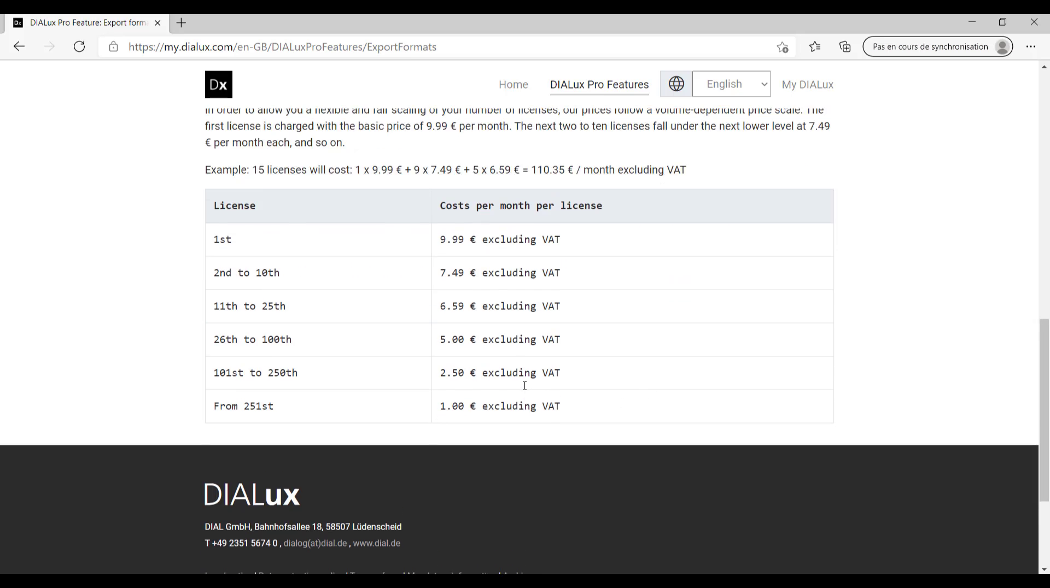
Close the web page and the Pro Feature notice, and switch the documentation back to the report output
{"action": "left_click", "coordinate": [1034, 23]}
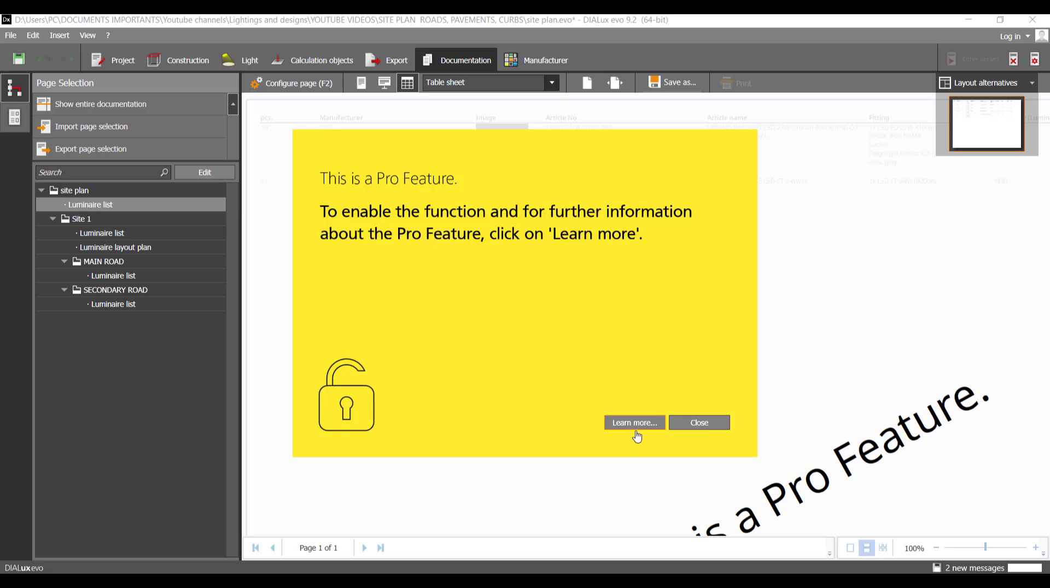
{"action": "left_click", "coordinate": [699, 423]}
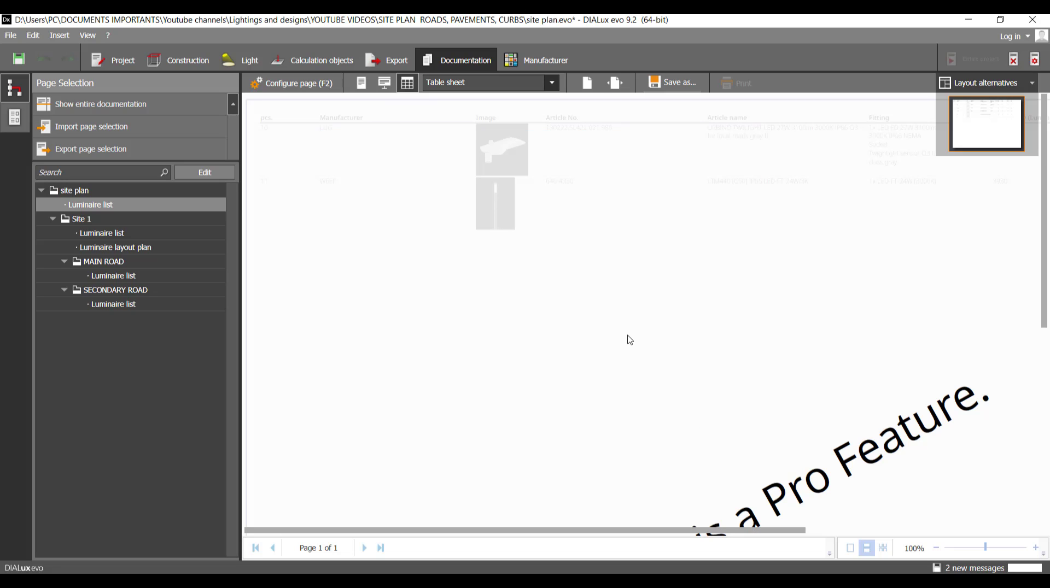
{"action": "left_click", "coordinate": [367, 84]}
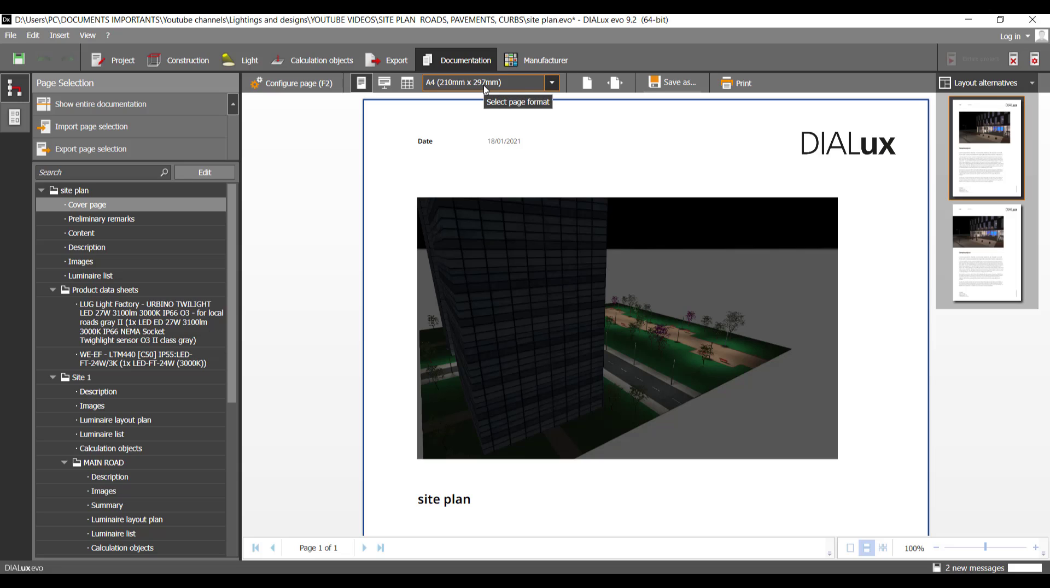
Check the page formats offered for the report and dismiss the save reminder without saving
{"action": "left_click", "coordinate": [553, 87]}
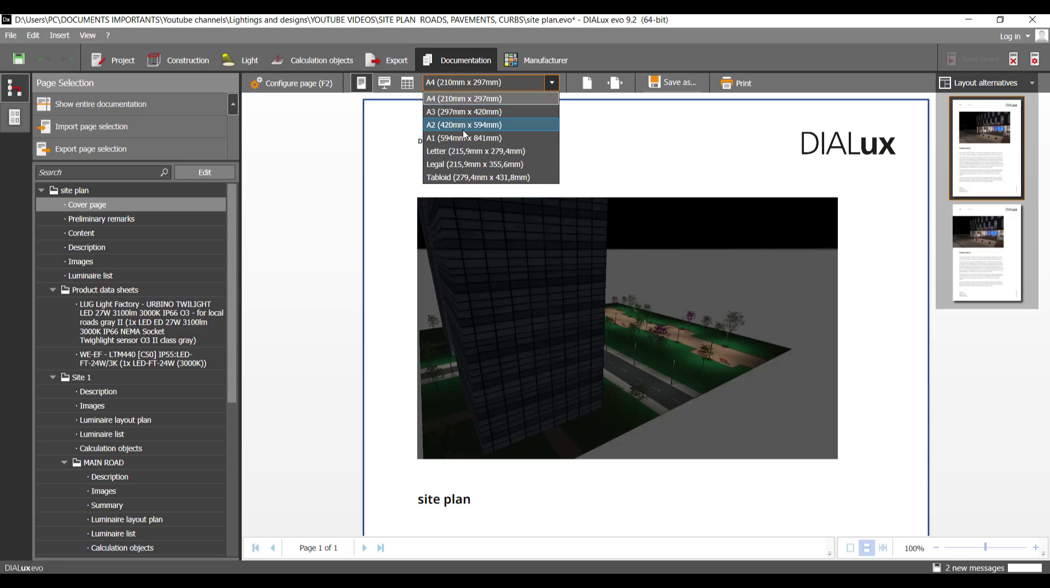
{"action": "left_click", "coordinate": [552, 83]}
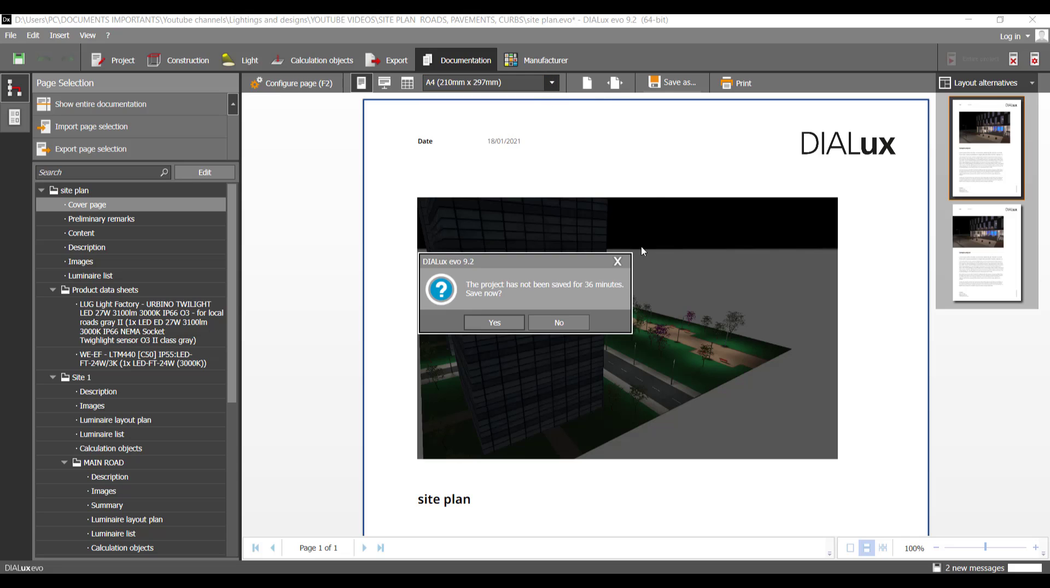
{"action": "left_click", "coordinate": [617, 261]}
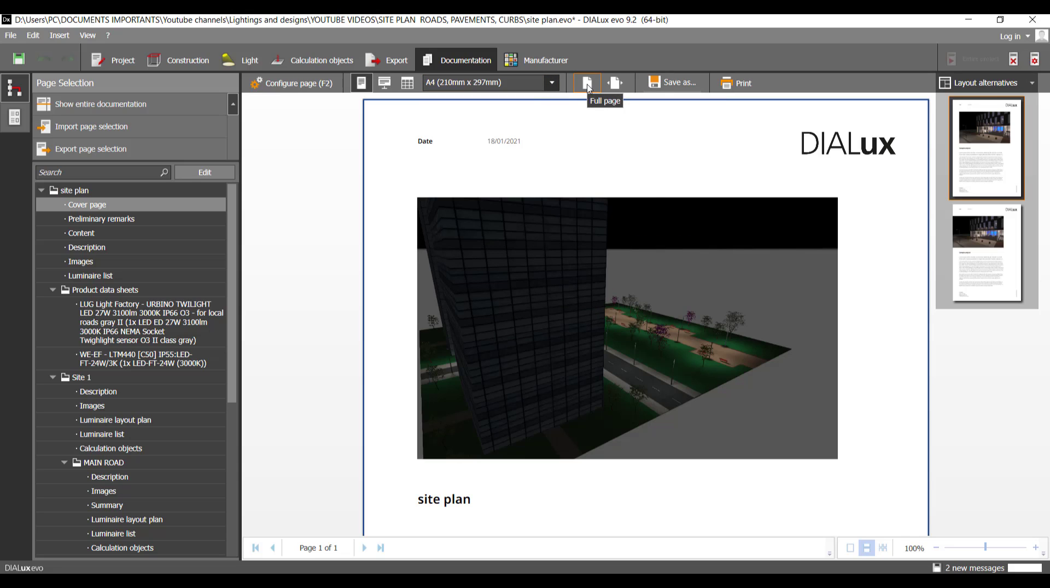
Preview the cover page as a full page and at page width, and adjust the preview zoom
{"action": "left_click", "coordinate": [588, 85]}
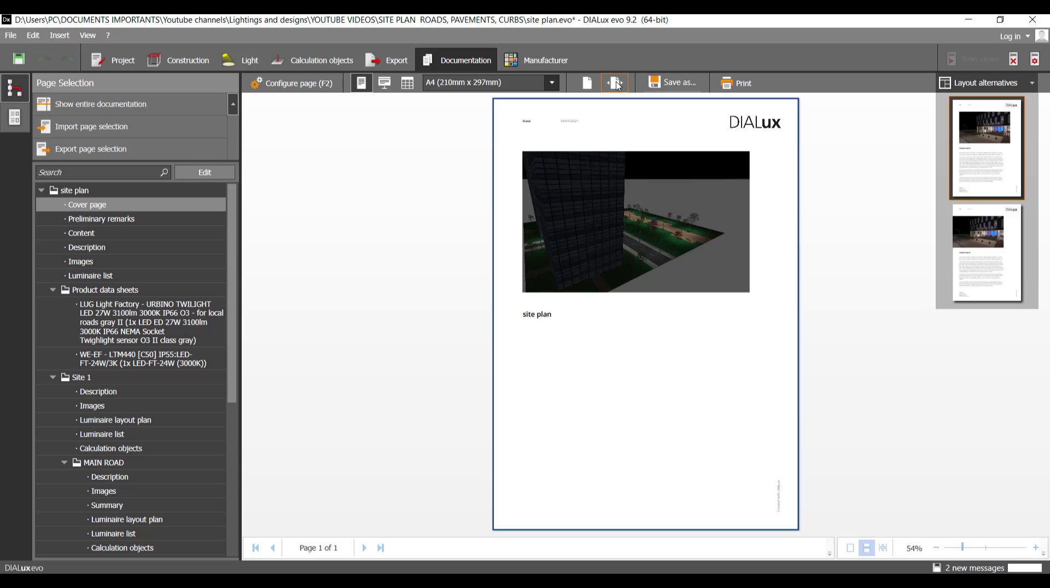
{"action": "left_click", "coordinate": [617, 84]}
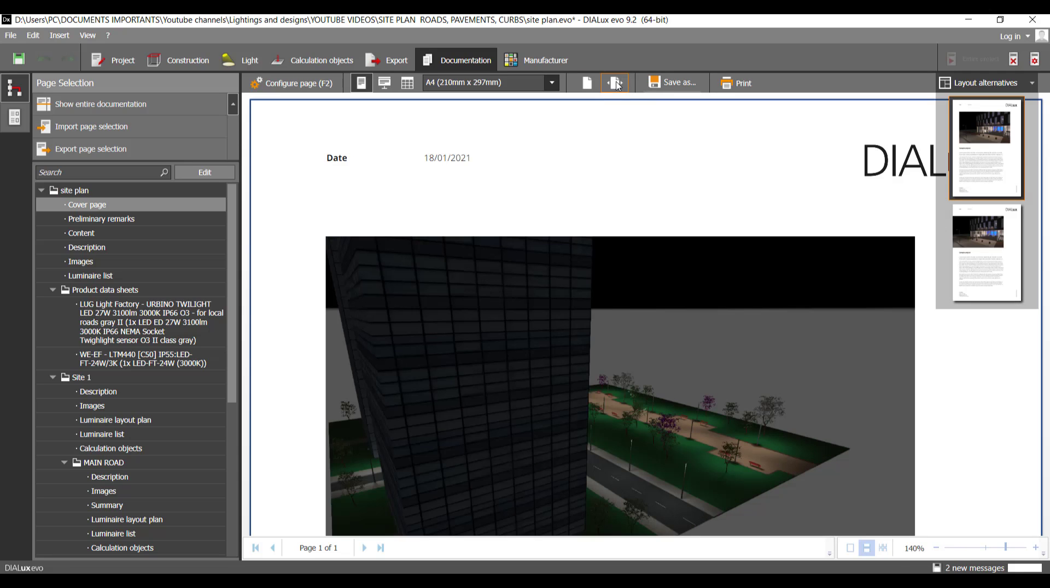
{"action": "left_click", "coordinate": [937, 548]}
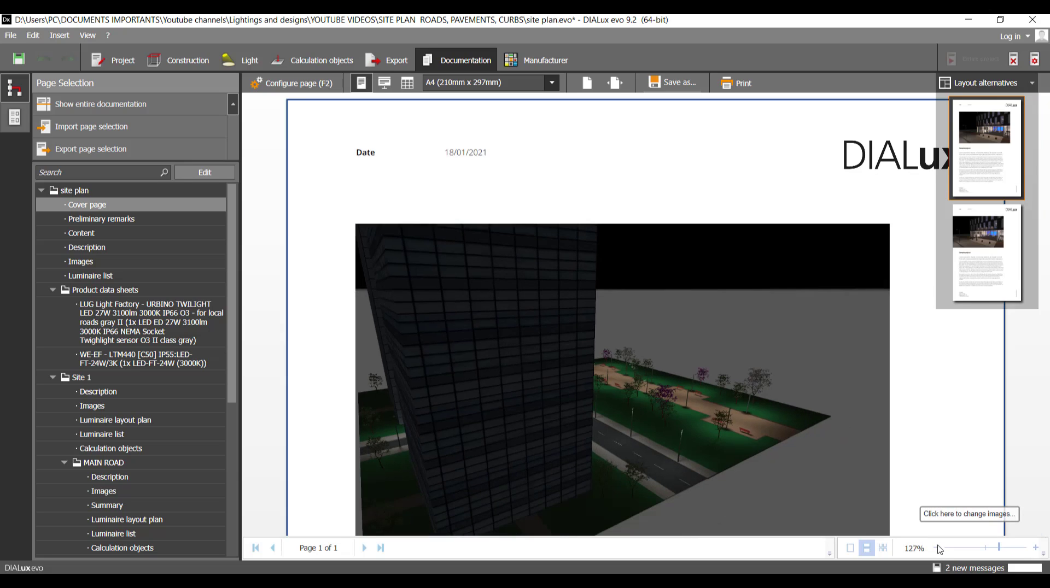
{"action": "left_click", "coordinate": [1036, 547]}
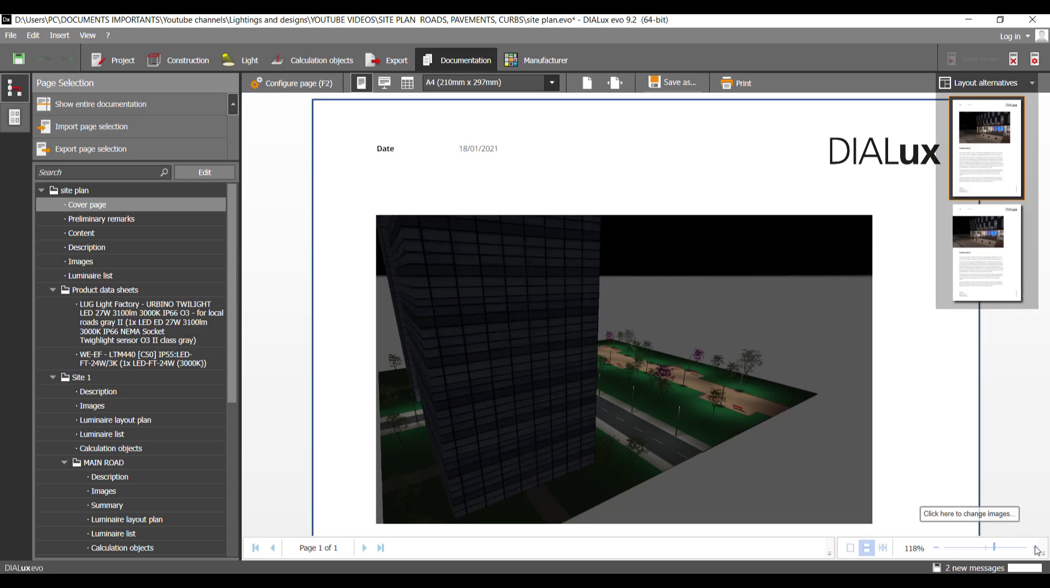
Set the cover page preview zoom to 100% and check the options for saving the documentation
{"action": "left_click", "coordinate": [988, 549]}
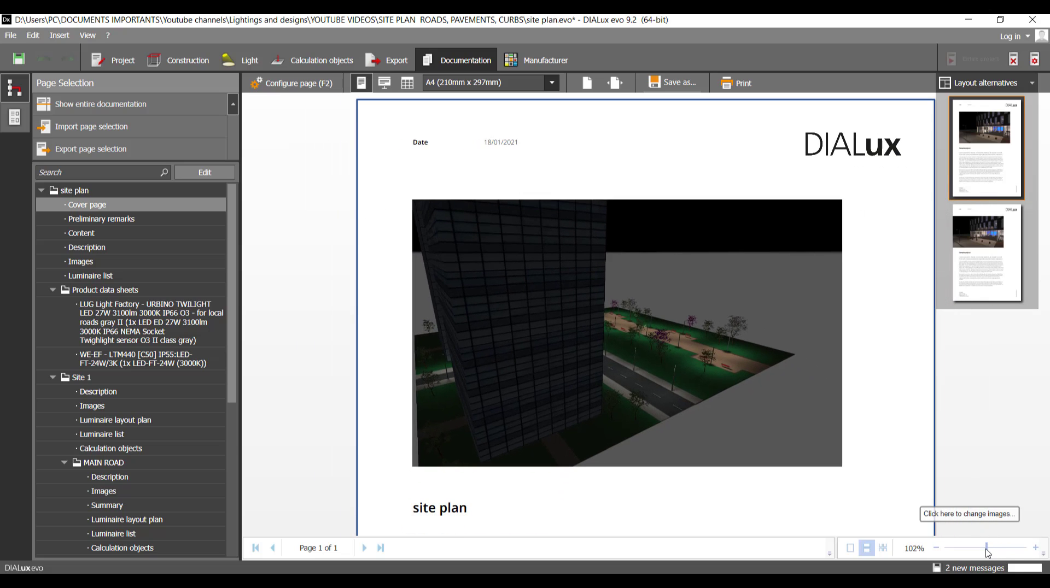
{"action": "left_click", "coordinate": [937, 548]}
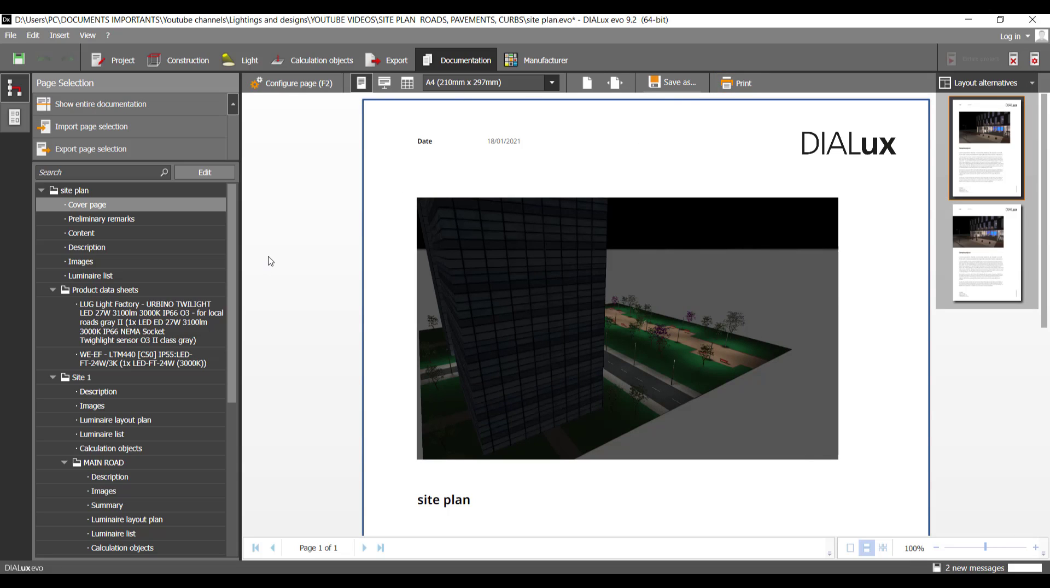
{"action": "left_click", "coordinate": [668, 85]}
{"action": "left_click", "coordinate": [580, 156]}
Look through the cover page preview and the list of documentation pages
{"action": "scroll", "coordinate": [584, 202], "scroll_direction": "down", "scroll_amount": 7}
{"action": "scroll", "coordinate": [586, 235], "scroll_direction": "up", "scroll_amount": 2}
{"action": "scroll", "coordinate": [588, 249], "scroll_direction": "up", "scroll_amount": 3}
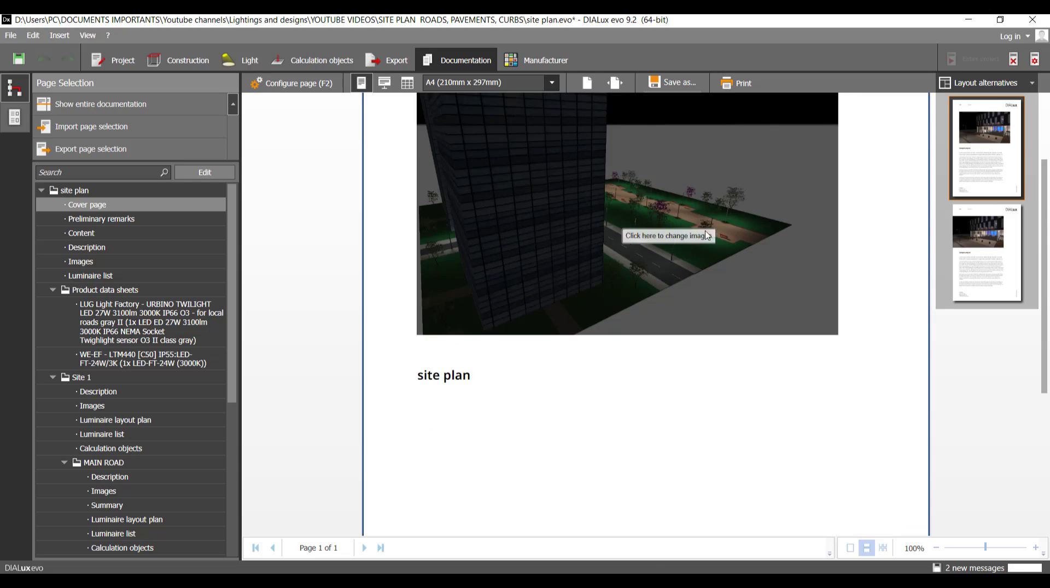
{"action": "scroll", "coordinate": [553, 279], "scroll_direction": "up", "scroll_amount": 2}
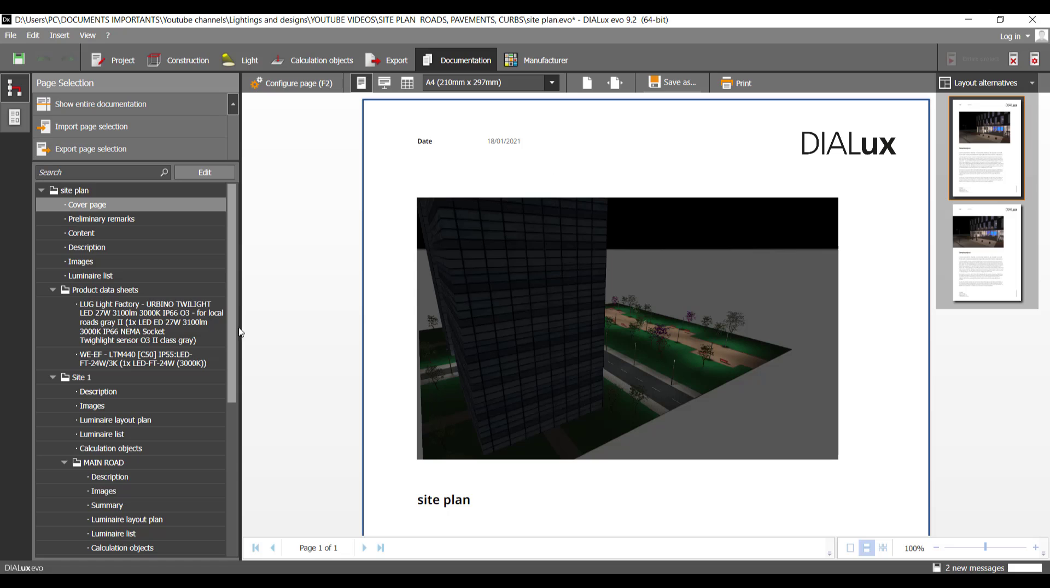
{"action": "scroll", "coordinate": [235, 331], "scroll_direction": "down", "scroll_amount": 6}
{"action": "scroll", "coordinate": [218, 230], "scroll_direction": "up", "scroll_amount": 7}
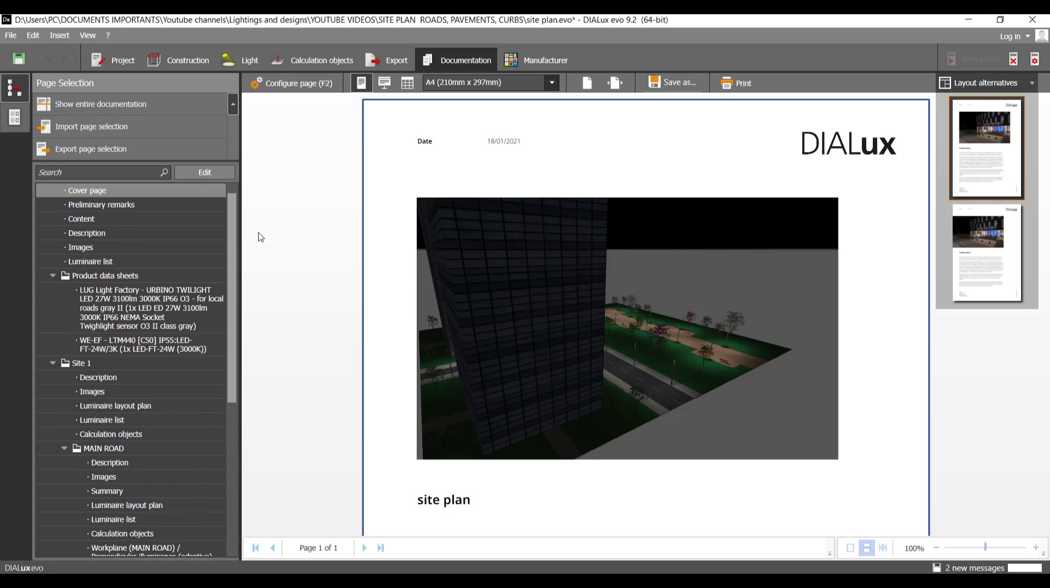
Make the documentation page selection editable and review the selectable pages from cover page to glossary
{"action": "left_click", "coordinate": [212, 176]}
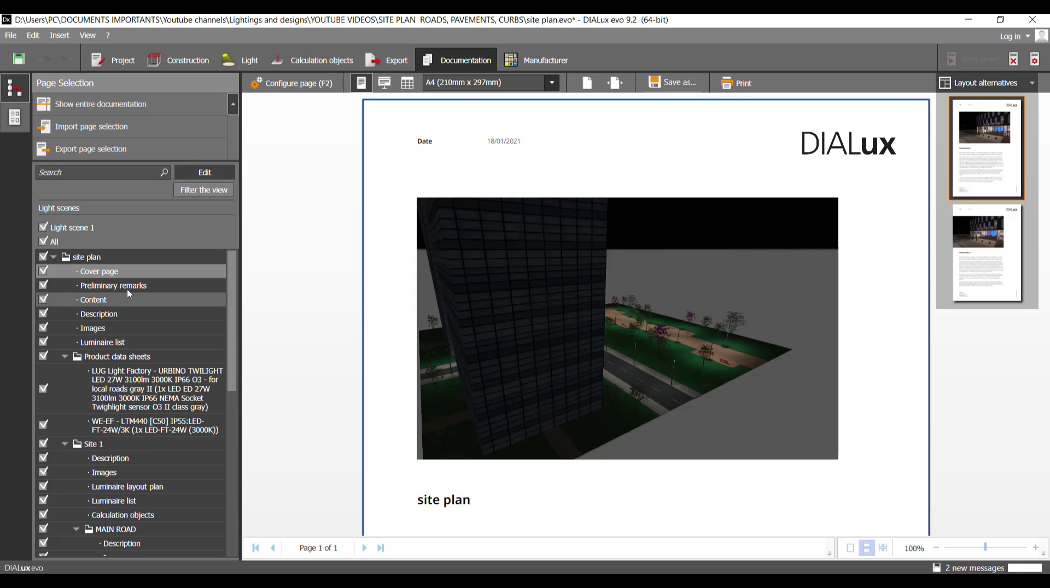
{"action": "scroll", "coordinate": [131, 328], "scroll_direction": "down", "scroll_amount": 6}
{"action": "scroll", "coordinate": [150, 355], "scroll_direction": "up", "scroll_amount": 6}
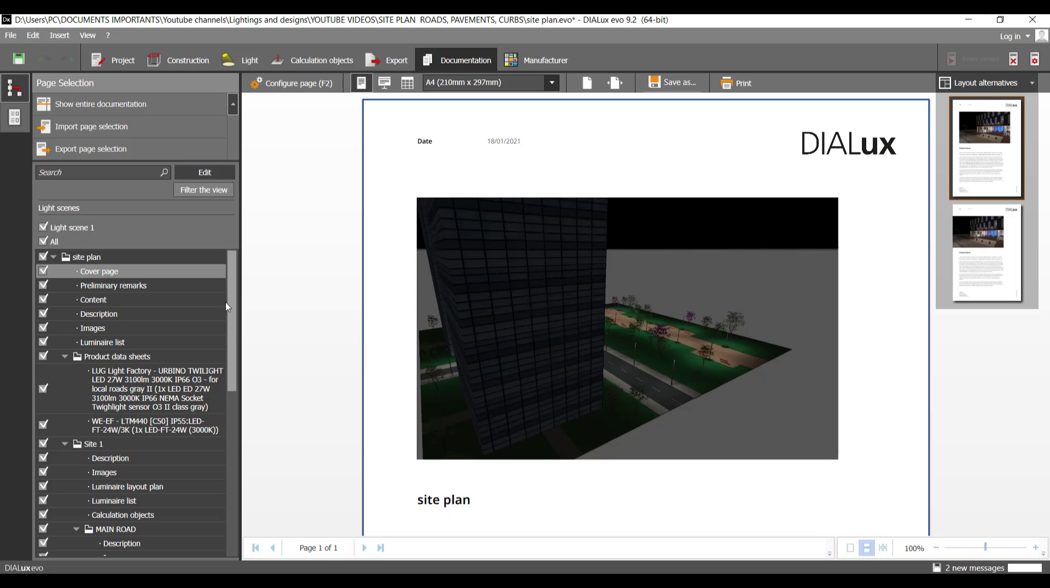
Exclude all pages from the documentation and include them all again, checking the page list each time
{"action": "left_click", "coordinate": [43, 243]}
{"action": "scroll", "coordinate": [91, 357], "scroll_direction": "down", "scroll_amount": 8}
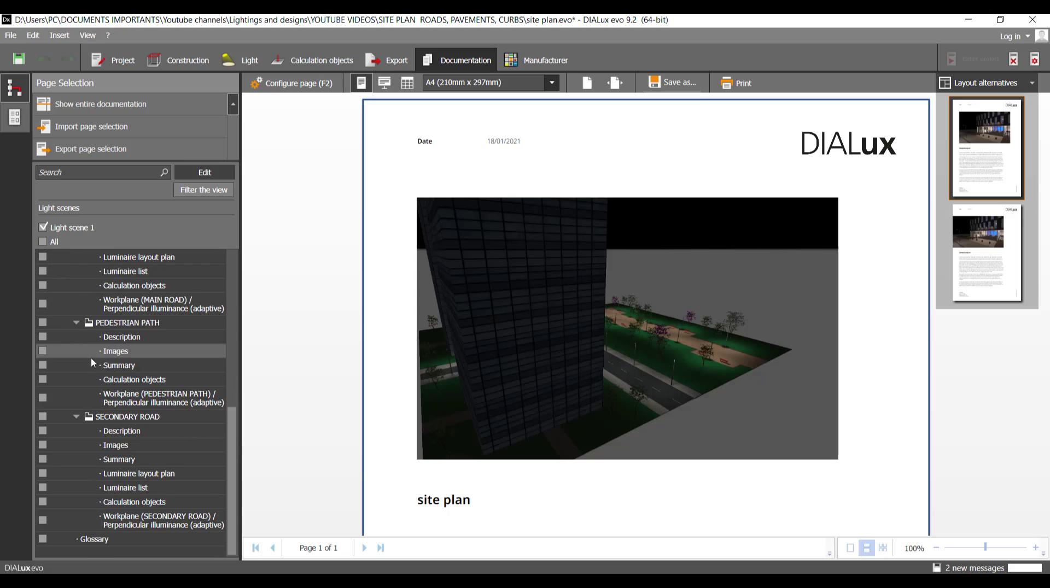
{"action": "scroll", "coordinate": [38, 530], "scroll_direction": "up", "scroll_amount": 8}
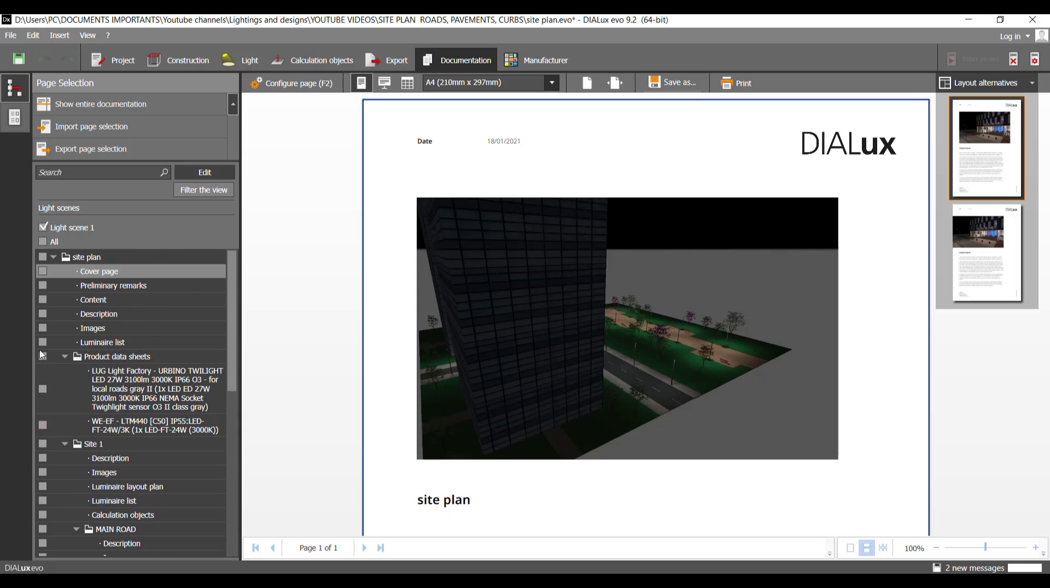
{"action": "left_click", "coordinate": [44, 243]}
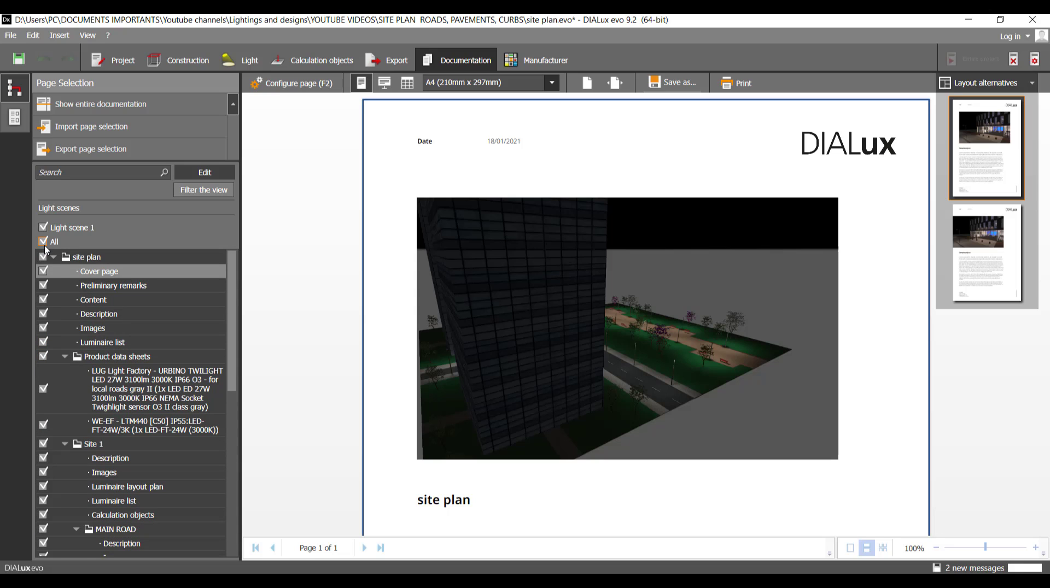
{"action": "scroll", "coordinate": [41, 429], "scroll_direction": "down", "scroll_amount": 5}
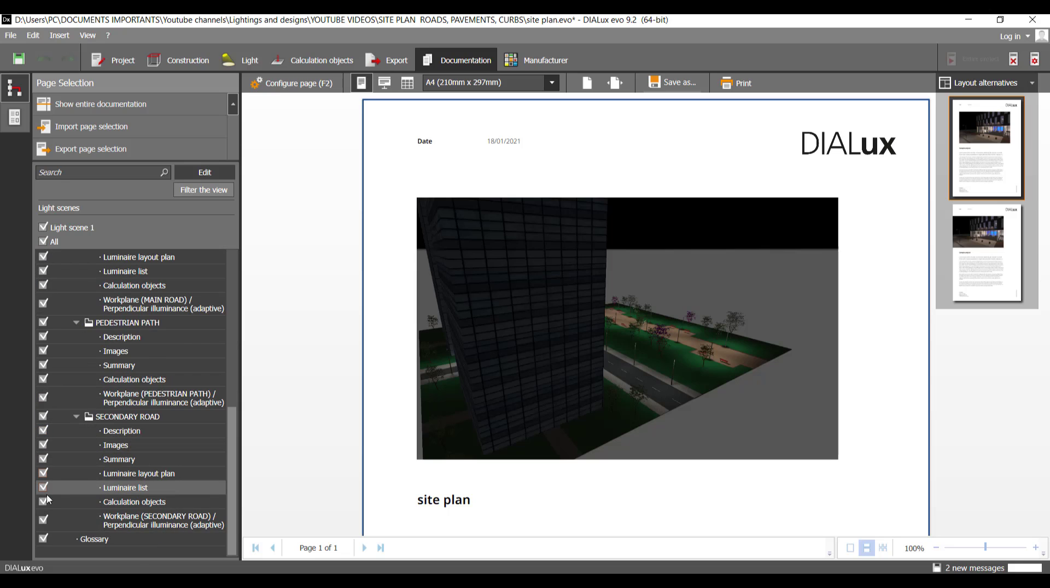
Deselect all documentation pages and include only the cover page of the site plan
{"action": "scroll", "coordinate": [44, 383], "scroll_direction": "up", "scroll_amount": 5}
{"action": "left_click", "coordinate": [45, 243]}
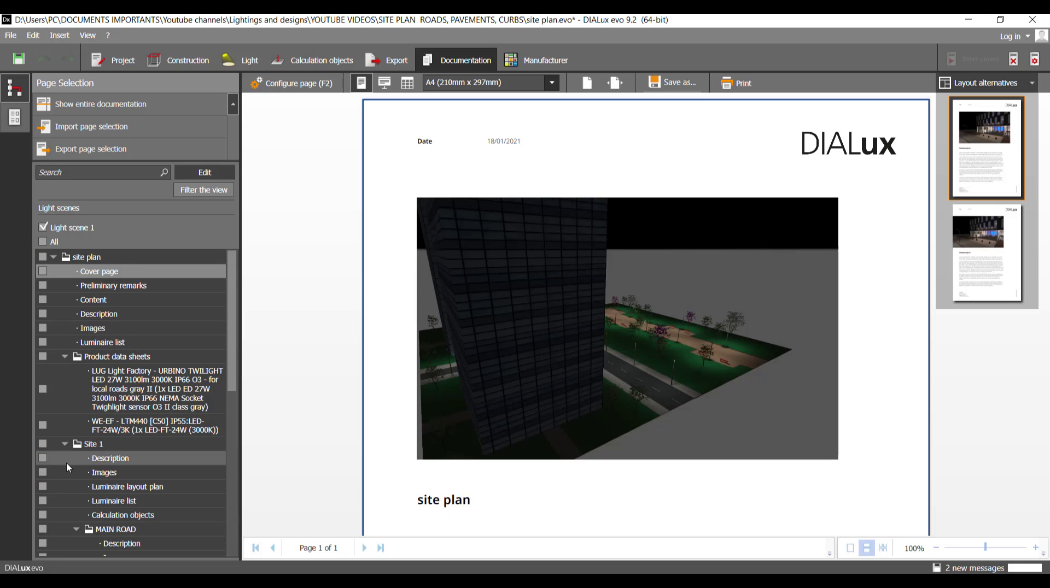
{"action": "scroll", "coordinate": [67, 462], "scroll_direction": "down", "scroll_amount": 5}
{"action": "scroll", "coordinate": [67, 463], "scroll_direction": "up", "scroll_amount": 5}
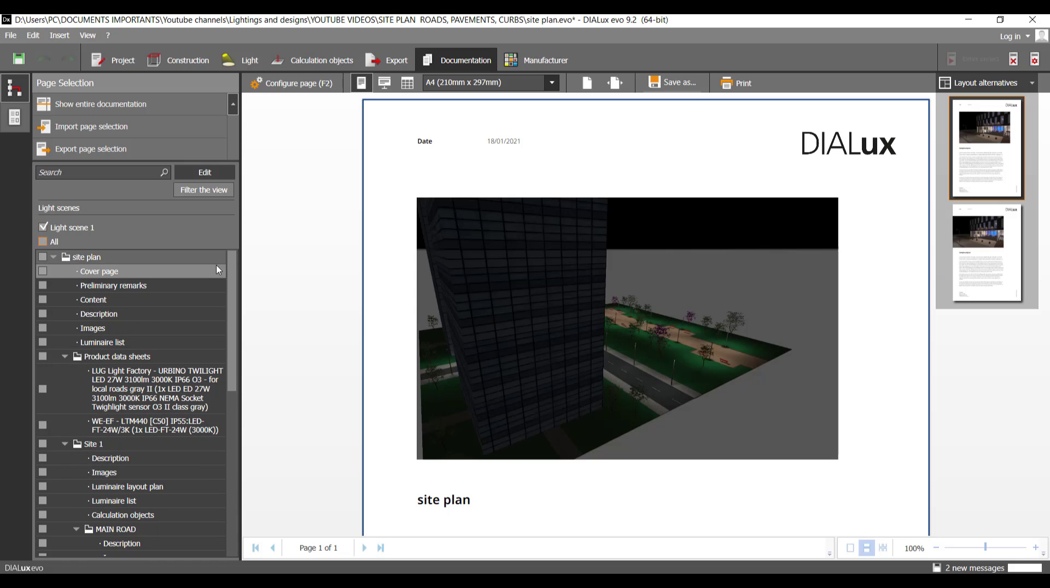
{"action": "scroll", "coordinate": [233, 268], "scroll_direction": "down", "scroll_amount": 3}
{"action": "scroll", "coordinate": [234, 268], "scroll_direction": "up", "scroll_amount": 3}
{"action": "scroll", "coordinate": [42, 442], "scroll_direction": "down", "scroll_amount": 5}
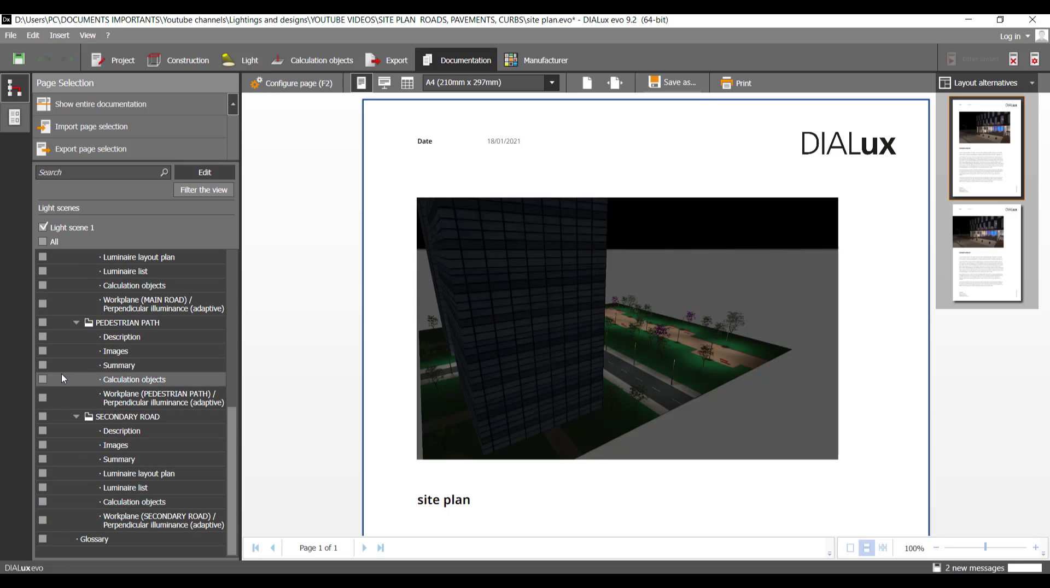
{"action": "scroll", "coordinate": [47, 470], "scroll_direction": "up", "scroll_amount": 5}
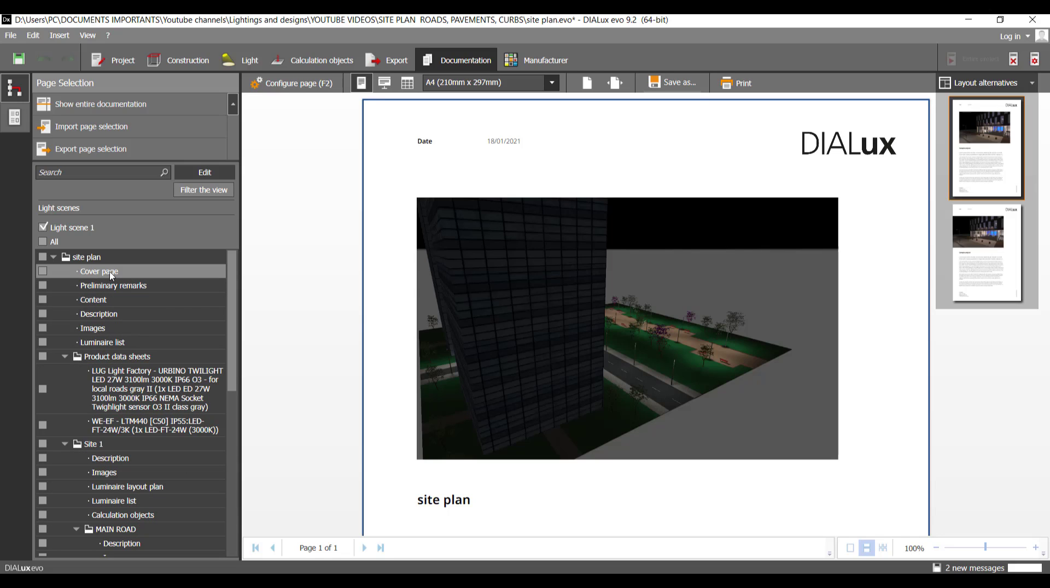
{"action": "left_click", "coordinate": [42, 272]}
Go from the cover page configuration to project mode and name the project "SITE PLAN - OURDOOR LIGHTING DESIGN"
{"action": "left_click", "coordinate": [316, 88]}
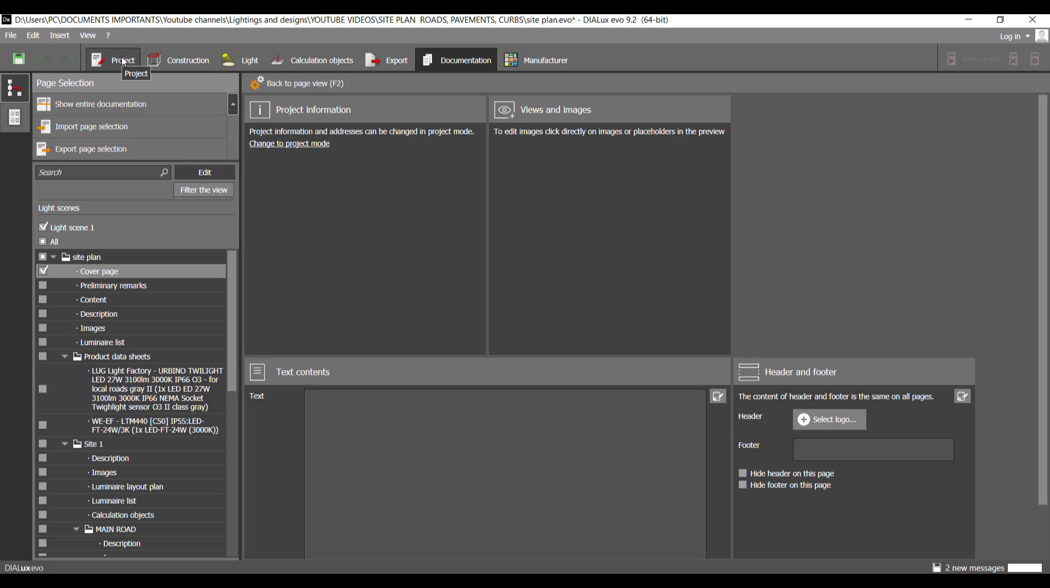
{"action": "left_click", "coordinate": [291, 146]}
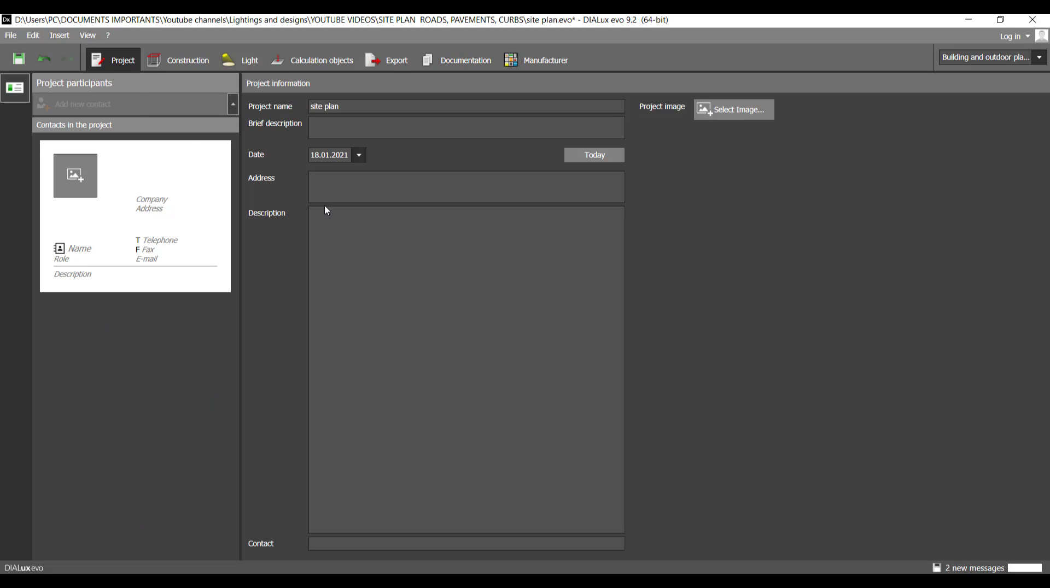
{"action": "left_click", "coordinate": [364, 105]}
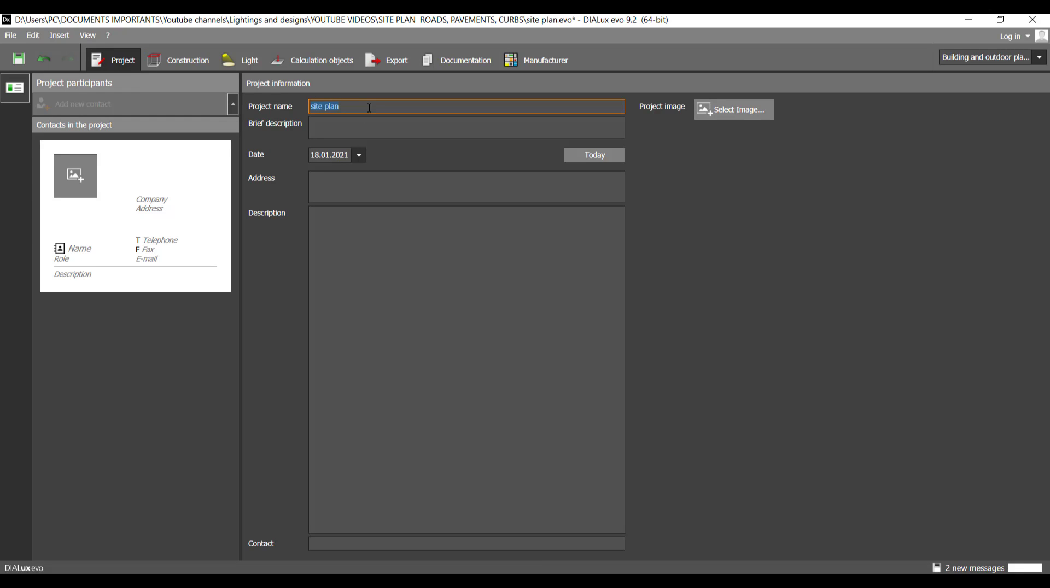
{"action": "type", "text": "SITE PLAN - OURDOOR LIGHTING DESIGN"}
{"action": "key", "text": "ctrl+a"}
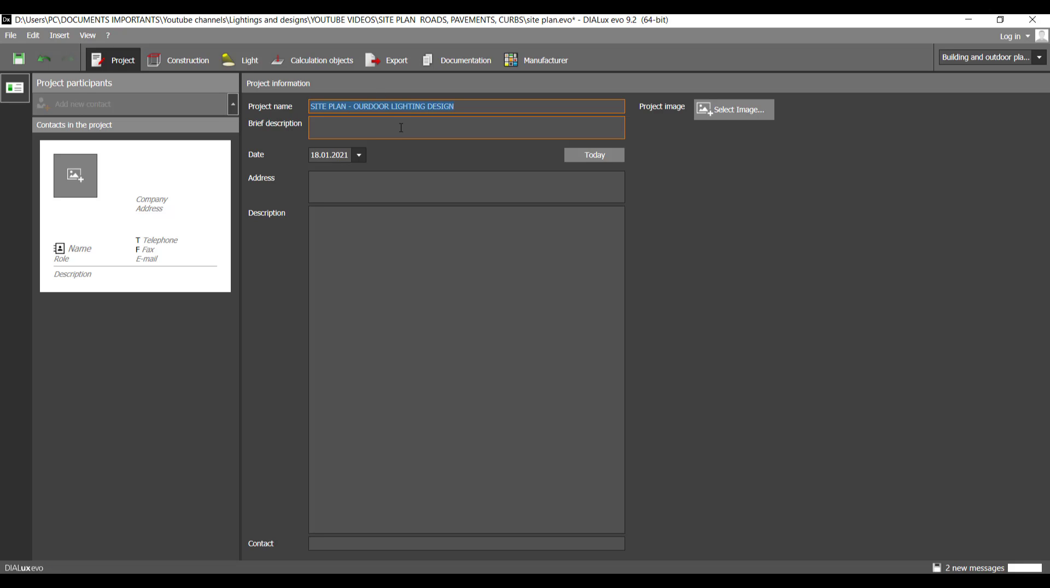
Enter "It's a an outdoor project for Youtube video tutorials" as the project's brief description
{"action": "left_click", "coordinate": [402, 127]}
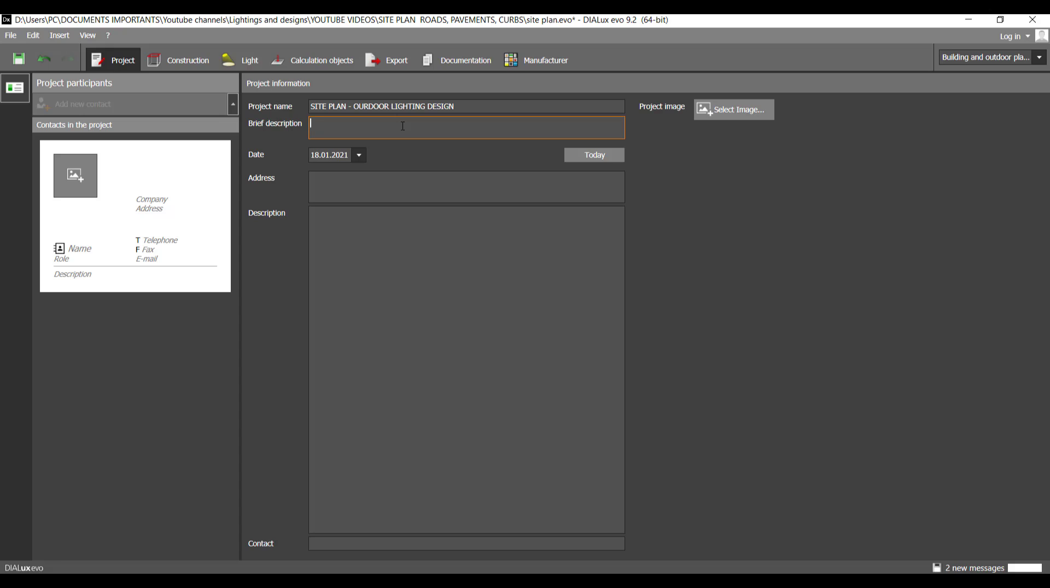
{"action": "type", "text": "It's a a"}
{"action": "type", "text": "n outdoor "}
{"action": "type", "text": "project"}
{"action": "type", "text": " for"}
{"action": "type", "text": " Youtube"}
{"action": "type", "text": " vied"}
{"action": "type", "text": "de"}
{"action": "type", "text": "o tutorials"}
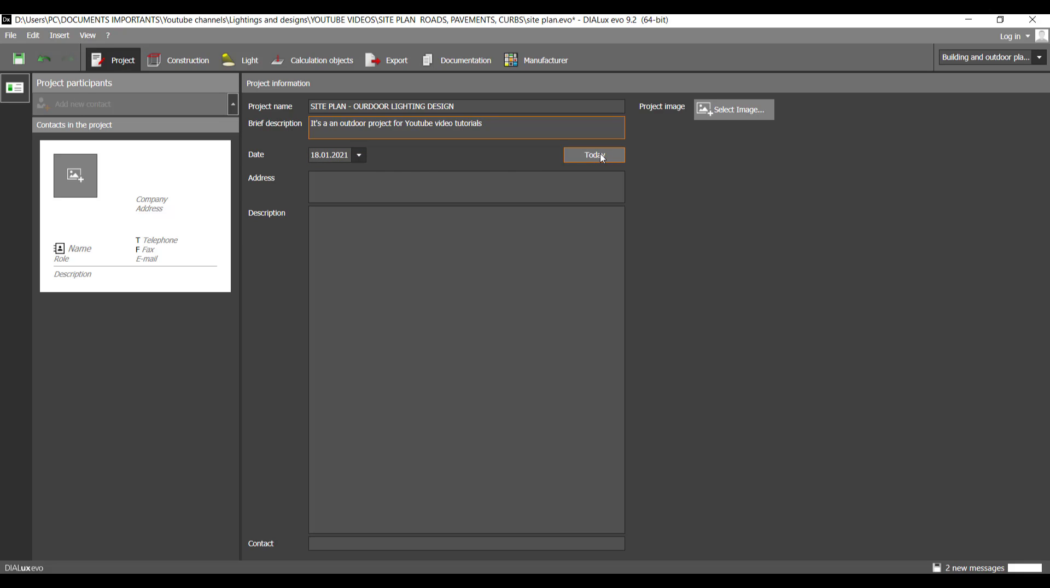
Set the project date to today, 01.02.2021, and fill in the project address
{"action": "left_click", "coordinate": [359, 156]}
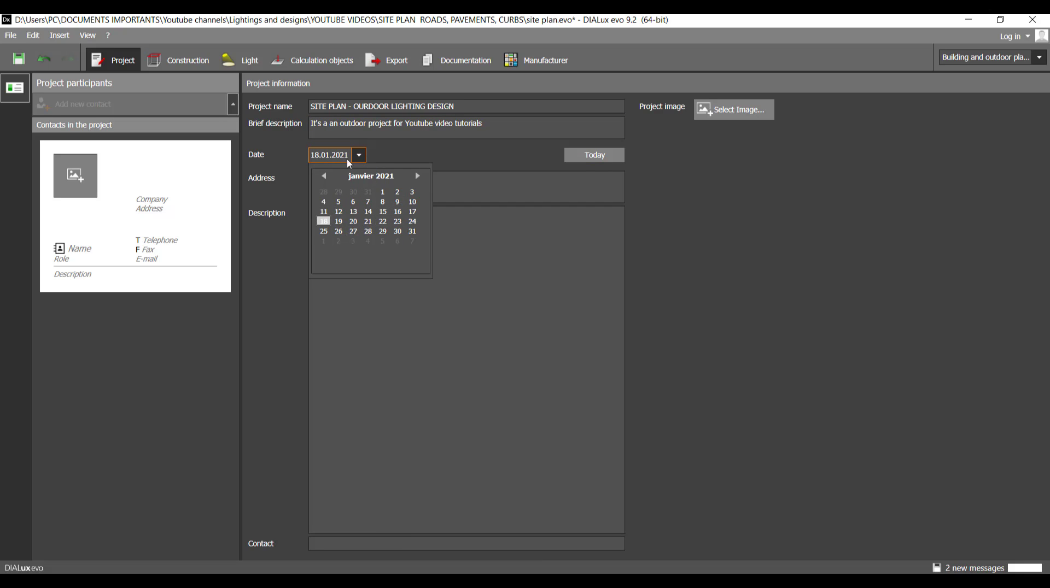
{"action": "left_click", "coordinate": [468, 159]}
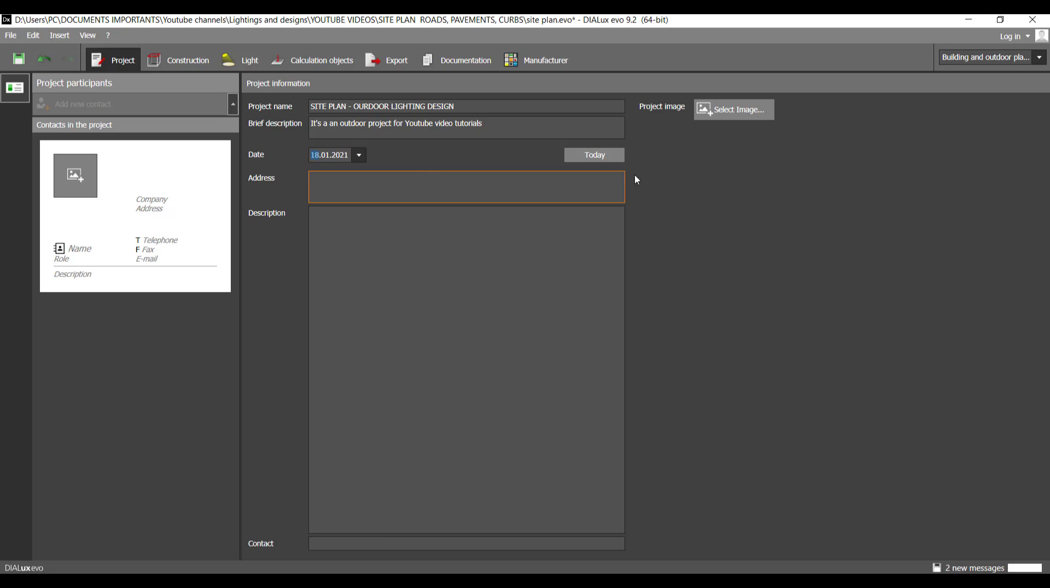
{"action": "left_click", "coordinate": [598, 155]}
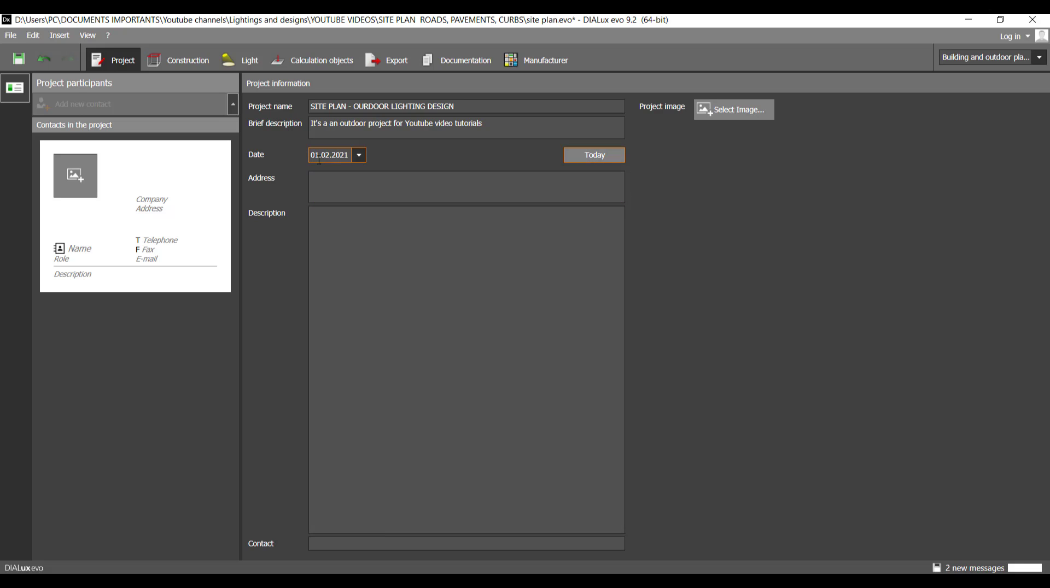
{"action": "left_click", "coordinate": [413, 189]}
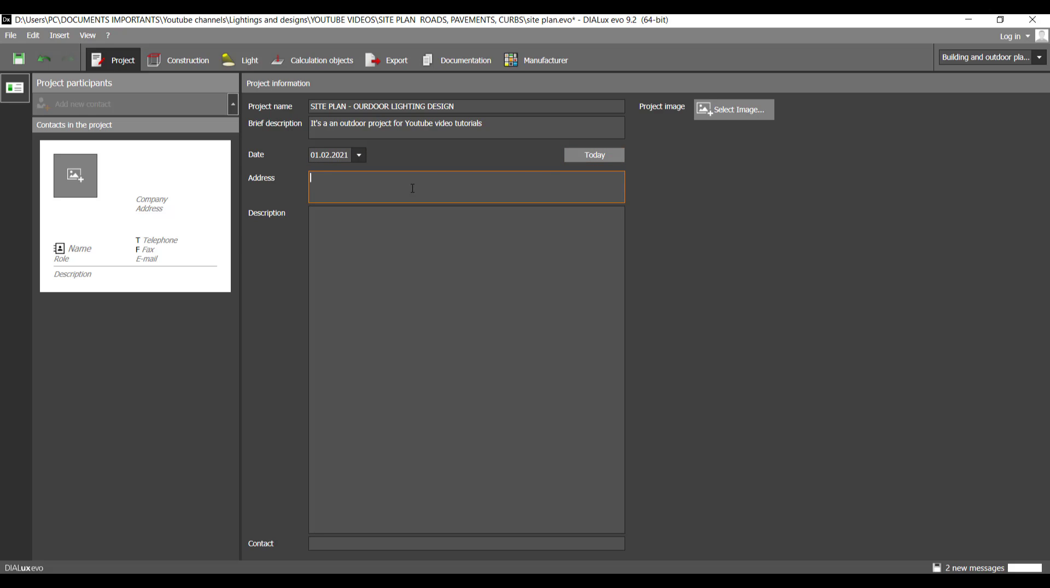
{"action": "type", "text": "M"}
{"action": "key", "text": "BackSpace"}
{"action": "type", "text": "TINGHIR MOROCCO"}
Enter the placeholder text "uigzhfiuazhpiahfoiz hazufapiufhpah iufaiuau" as the project description and dismiss the save reminder without saving
{"action": "left_click", "coordinate": [480, 235]}
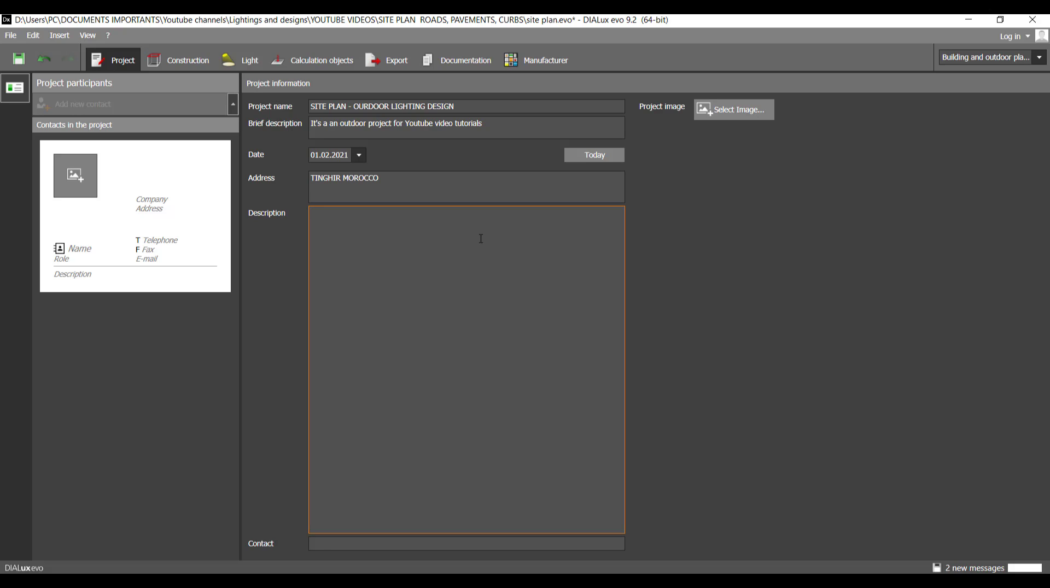
{"action": "type", "text": "uigzhfiuazhpiahfoiz hazufapiufhpah iufaiuau"}
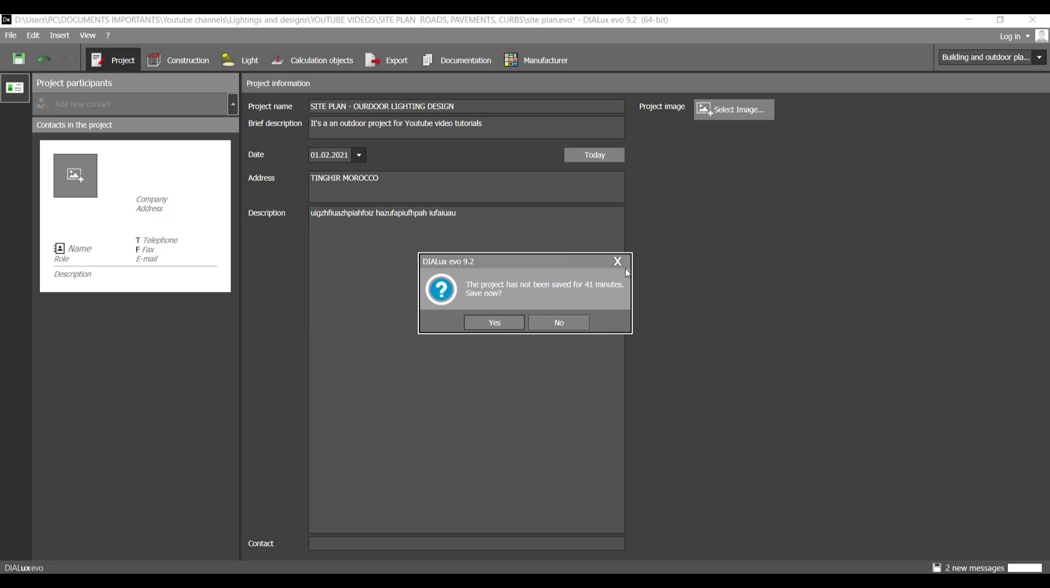
{"action": "left_click", "coordinate": [613, 264]}
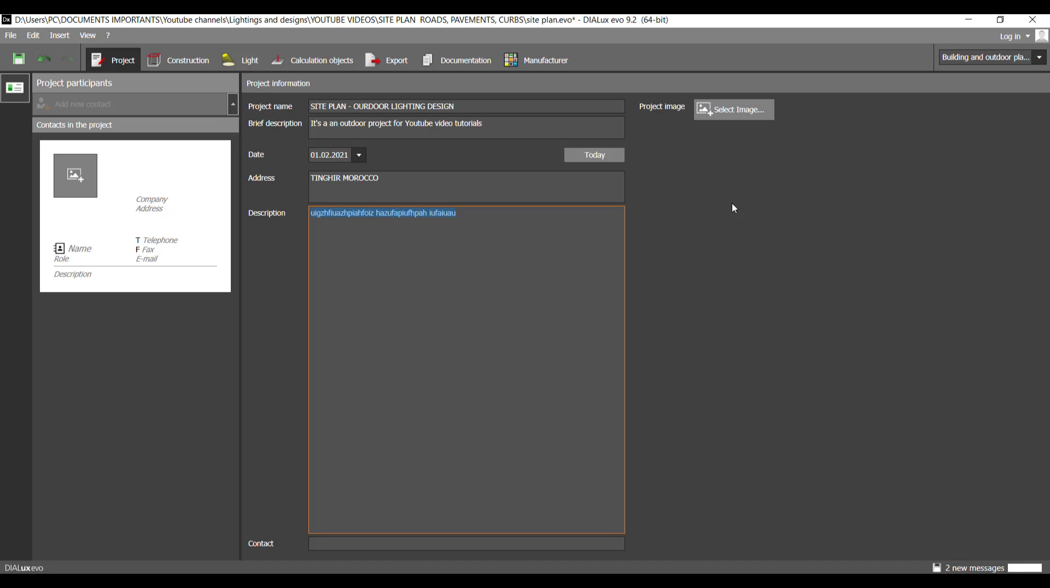
Import Logo.png from the LOGOS folder as the project image
{"action": "left_click", "coordinate": [728, 111]}
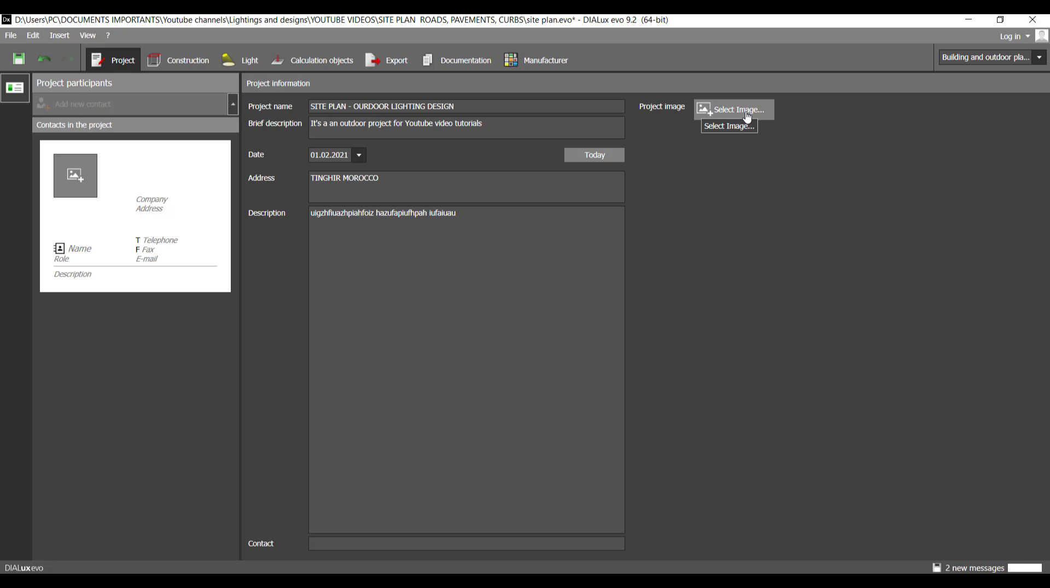
{"action": "left_click", "coordinate": [729, 118]}
{"action": "double_click", "coordinate": [306, 126]}
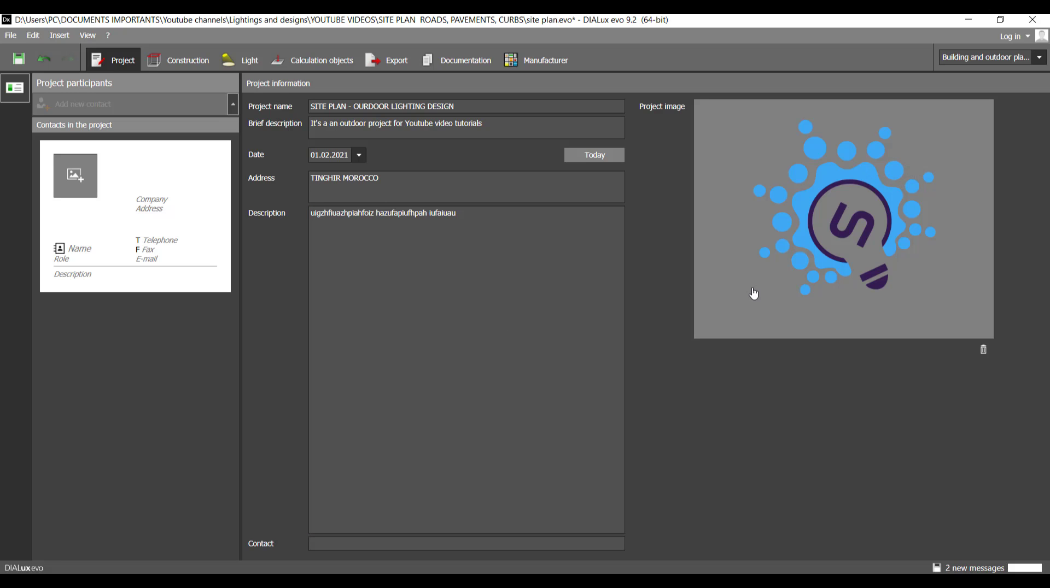
Open and cancel the image replacement, delete the project image and import Logo.png again
{"action": "left_click", "coordinate": [835, 235]}
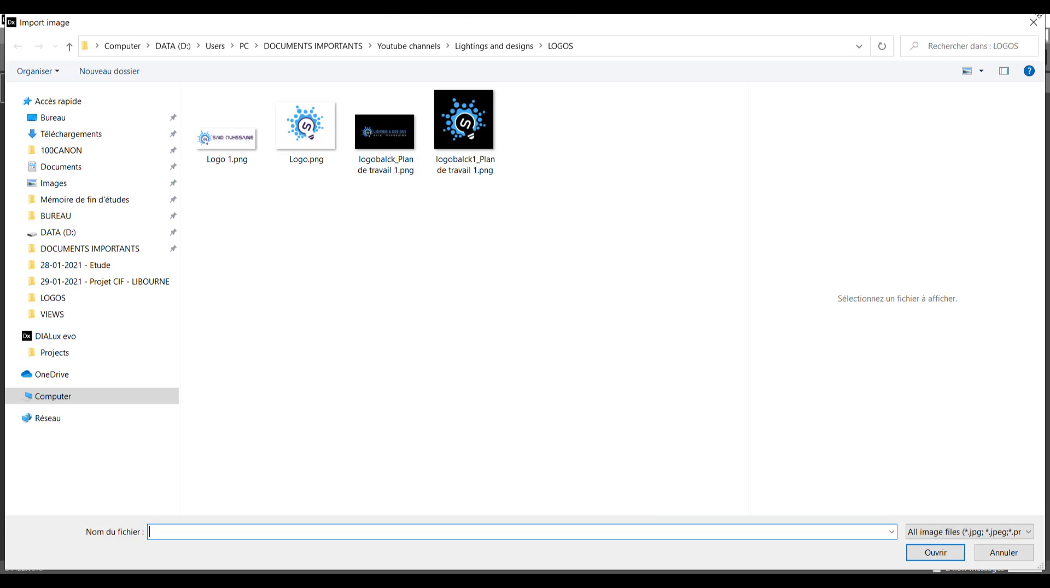
{"action": "left_click", "coordinate": [1033, 23]}
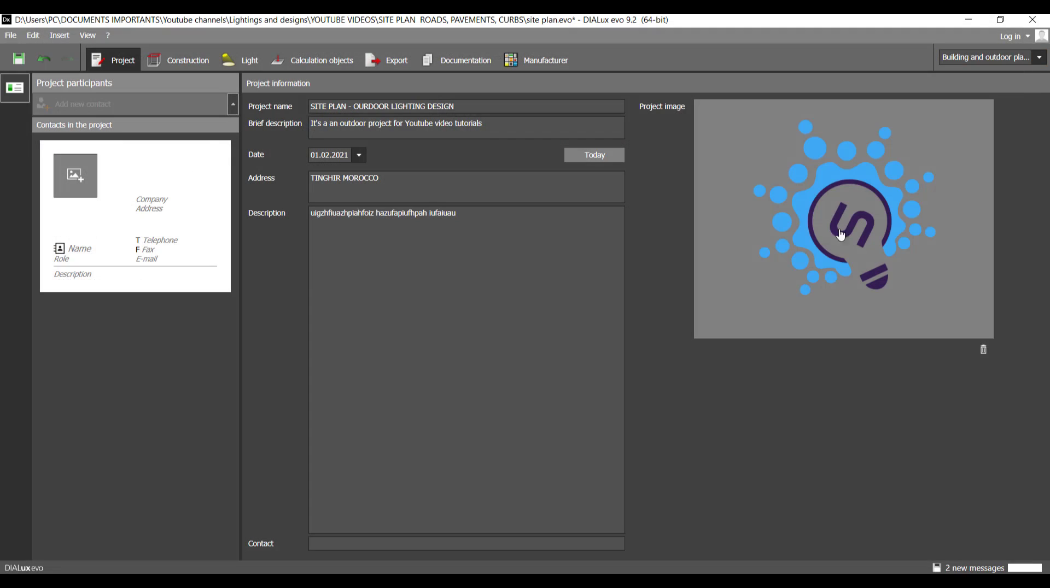
{"action": "left_click", "coordinate": [983, 350]}
{"action": "left_click", "coordinate": [715, 124]}
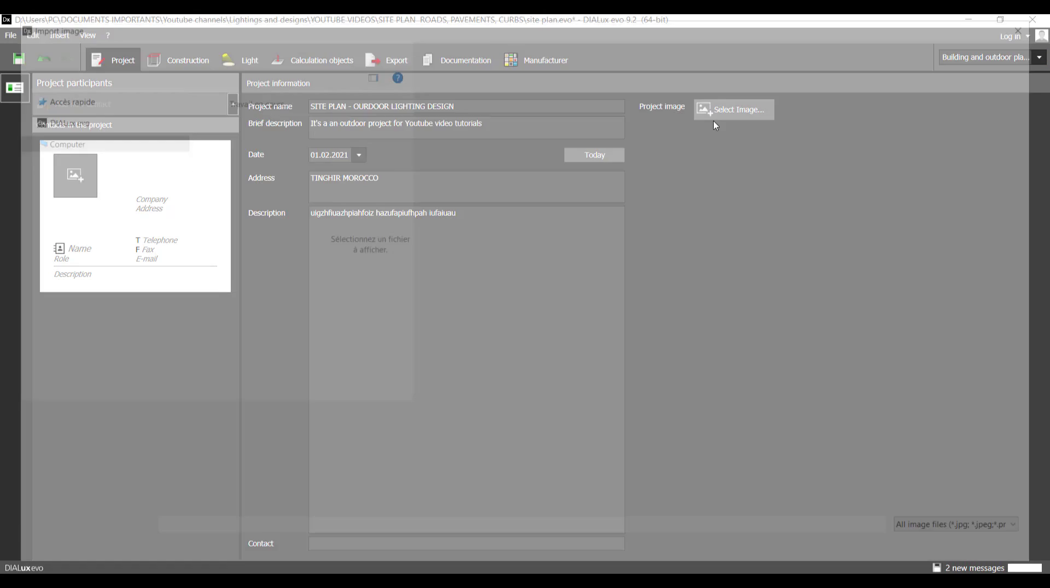
{"action": "double_click", "coordinate": [309, 129]}
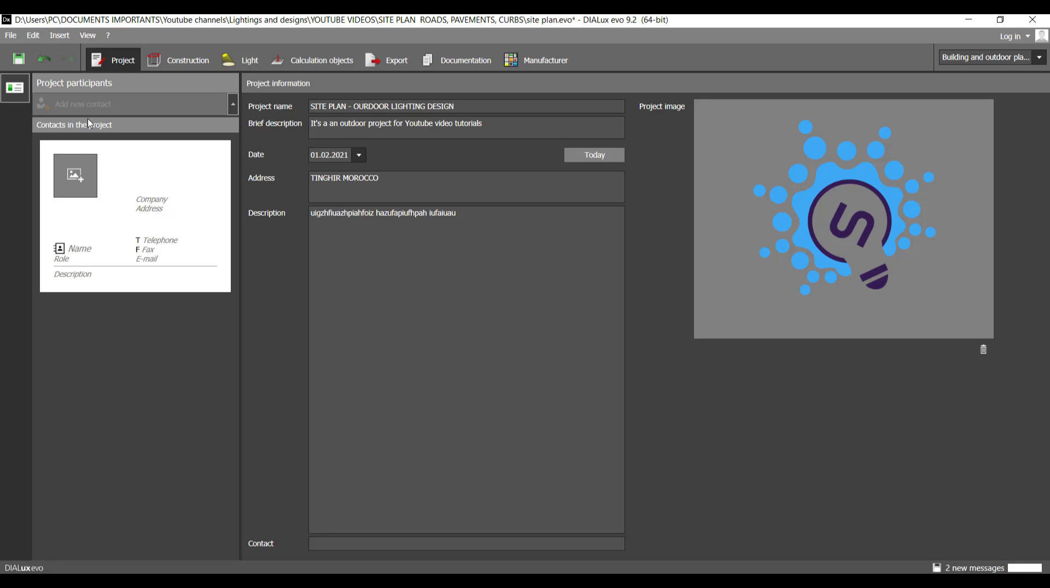
Begin entering the contact's name on the project contact card and pick the suggested saved contact to fill in its details
{"action": "left_click", "coordinate": [94, 247]}
{"action": "type", "text": "sai"}
{"action": "left_click", "coordinate": [117, 291]}
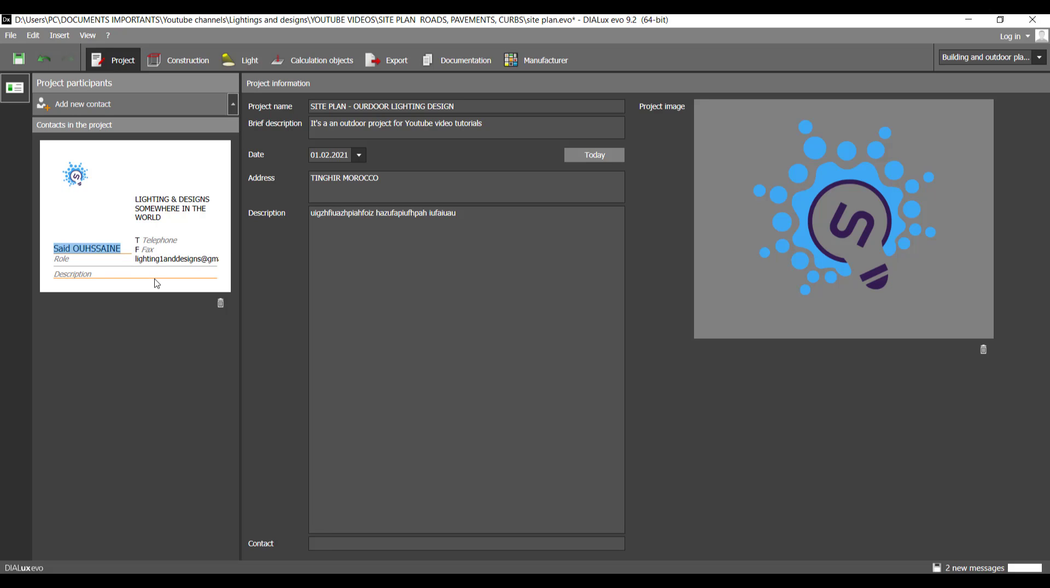
Add a second project contact with a placeholder name, the company "Something company" and the address "U.S"
{"action": "left_click", "coordinate": [114, 273]}
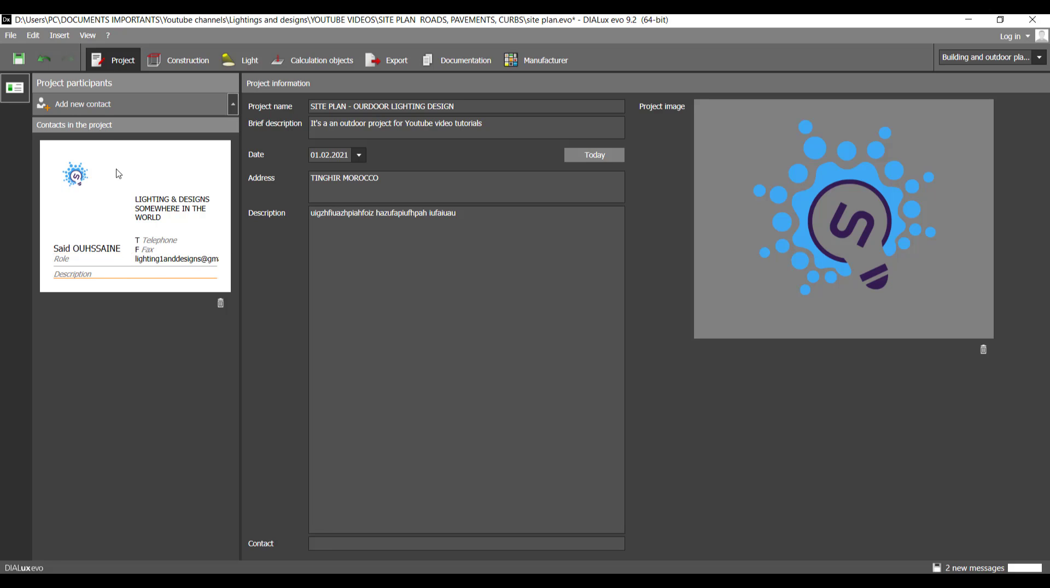
{"action": "left_click", "coordinate": [89, 106]}
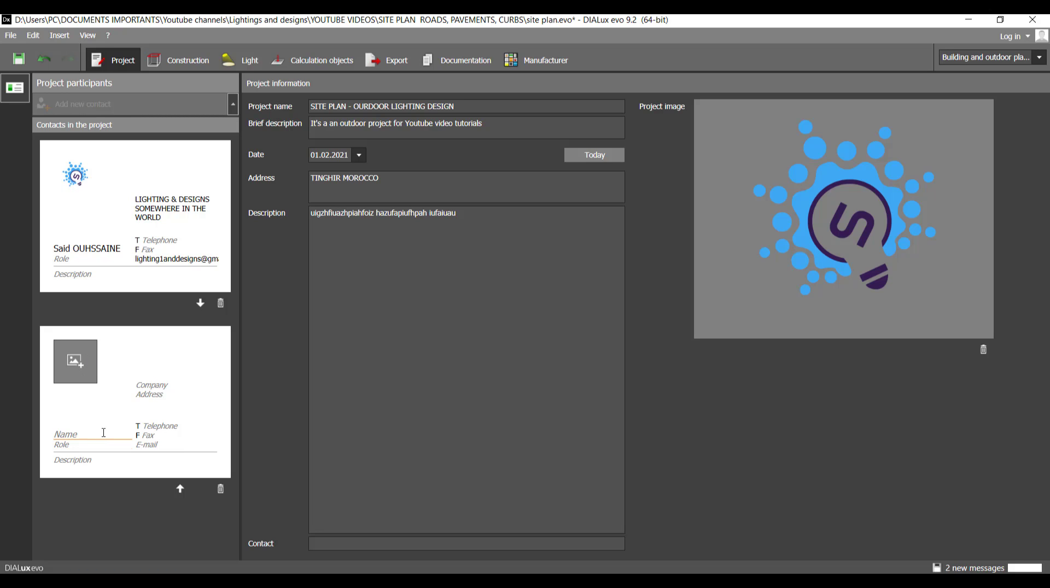
{"action": "type", "text": "Mr something"}
{"action": "left_click", "coordinate": [176, 382]}
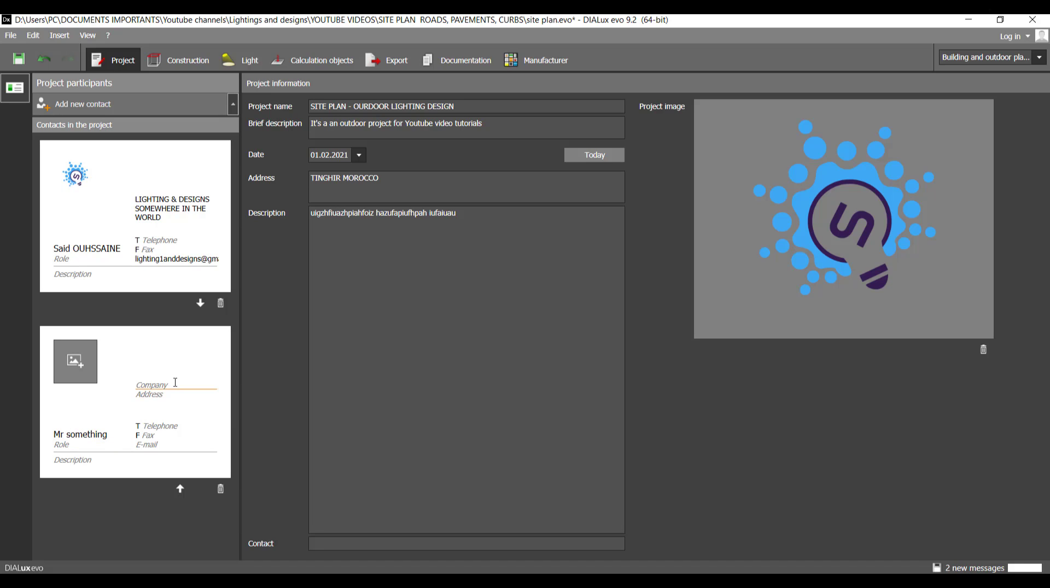
{"action": "type", "text": "Something company"}
{"action": "left_click", "coordinate": [159, 395]}
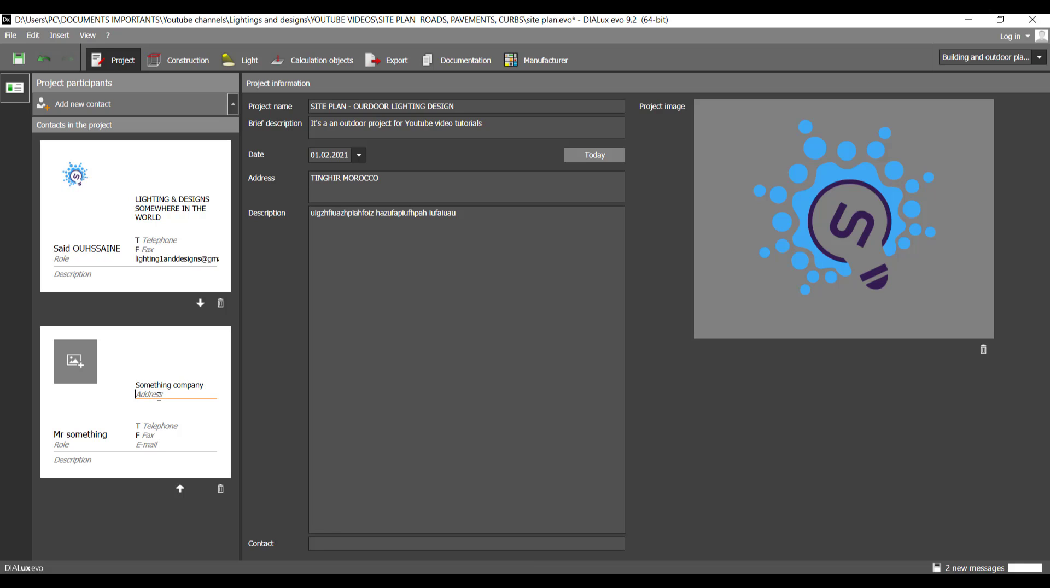
{"action": "type", "text": "U.S"}
{"action": "left_click", "coordinate": [172, 429]}
{"action": "left_click", "coordinate": [66, 448]}
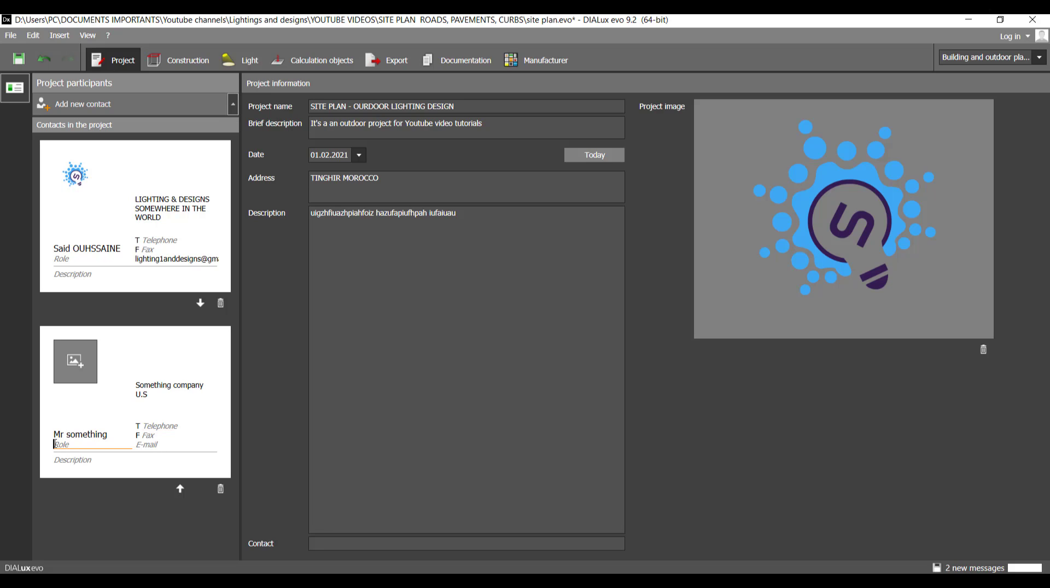
{"action": "left_click", "coordinate": [75, 444]}
{"action": "left_click", "coordinate": [77, 458]}
{"action": "left_click", "coordinate": [172, 447]}
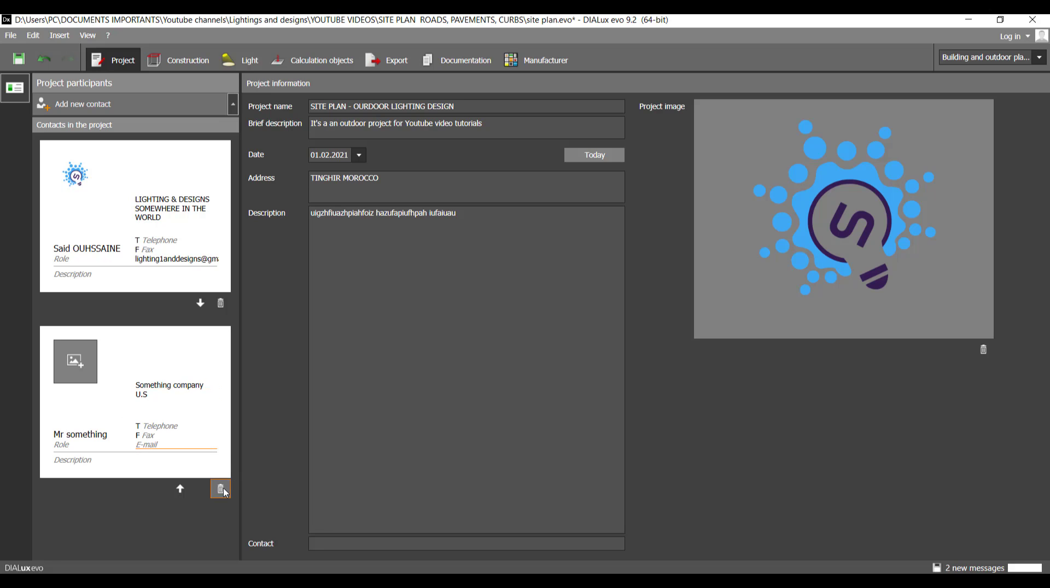
{"action": "left_click", "coordinate": [199, 387]}
{"action": "left_click", "coordinate": [213, 381]}
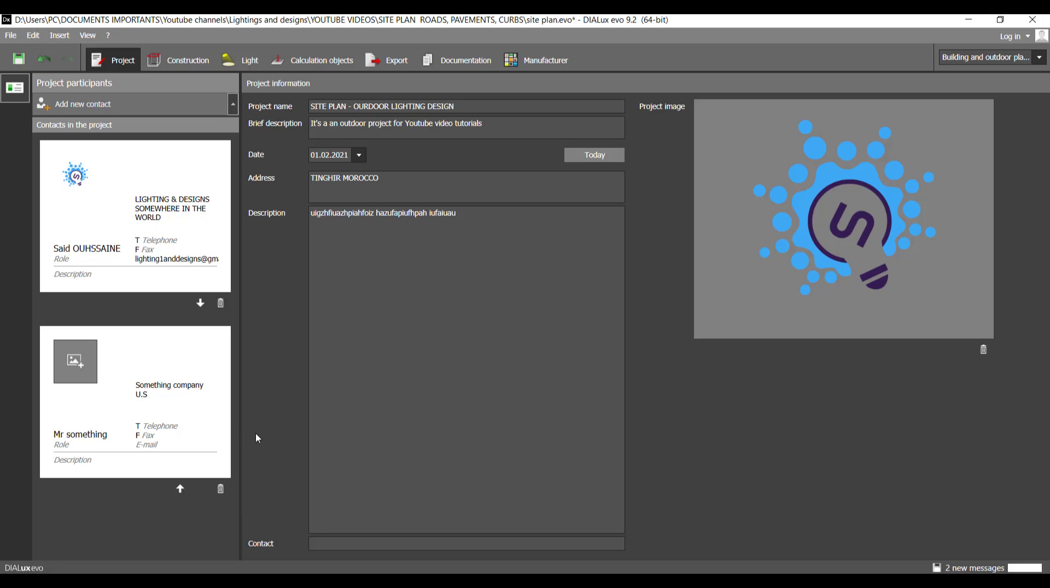
Try moving the Something company contact up and back down the contact list, and leave it in first place
{"action": "left_click", "coordinate": [180, 488]}
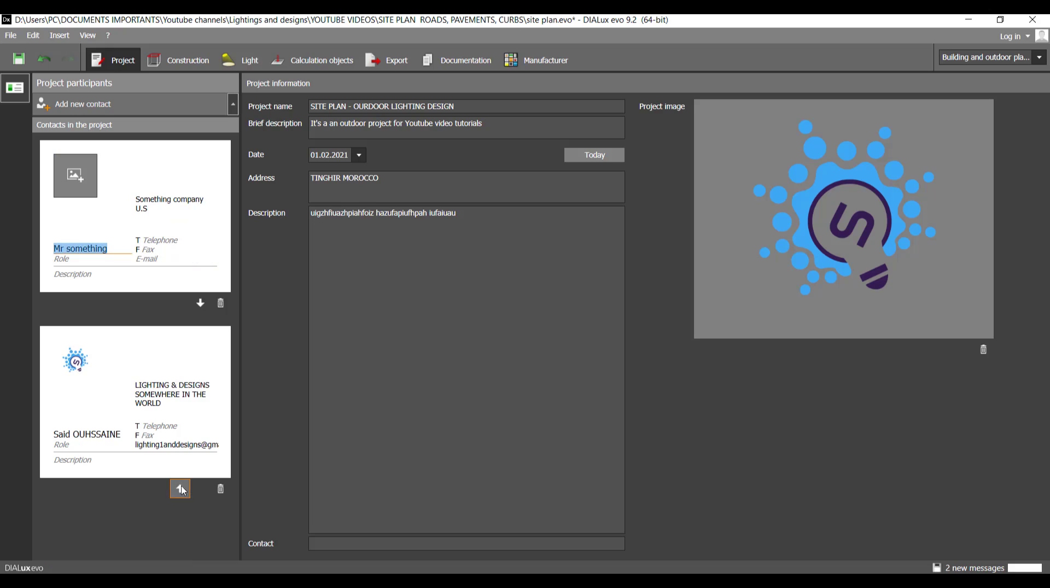
{"action": "left_click", "coordinate": [200, 302]}
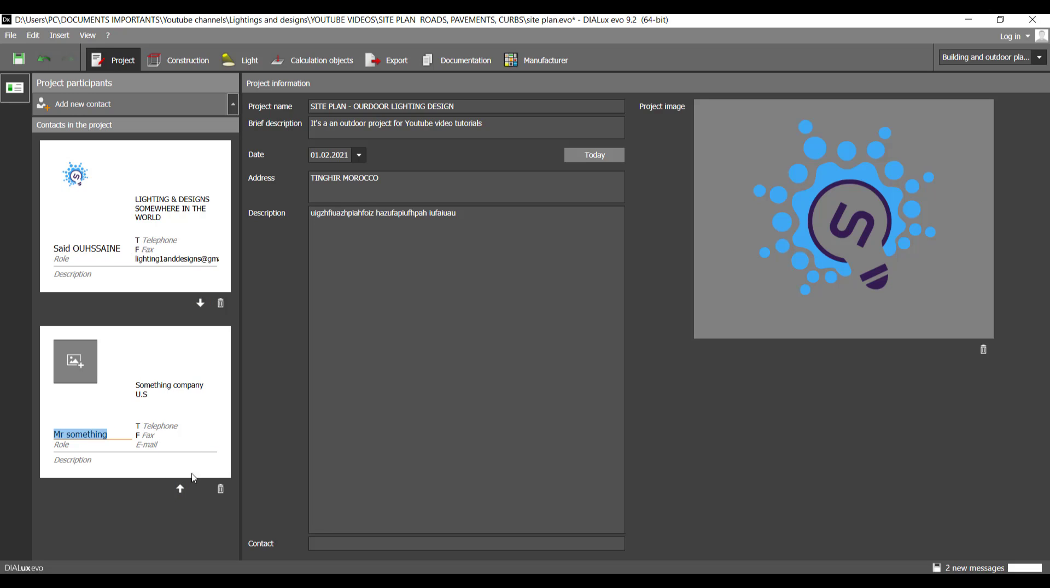
{"action": "left_click", "coordinate": [200, 303]}
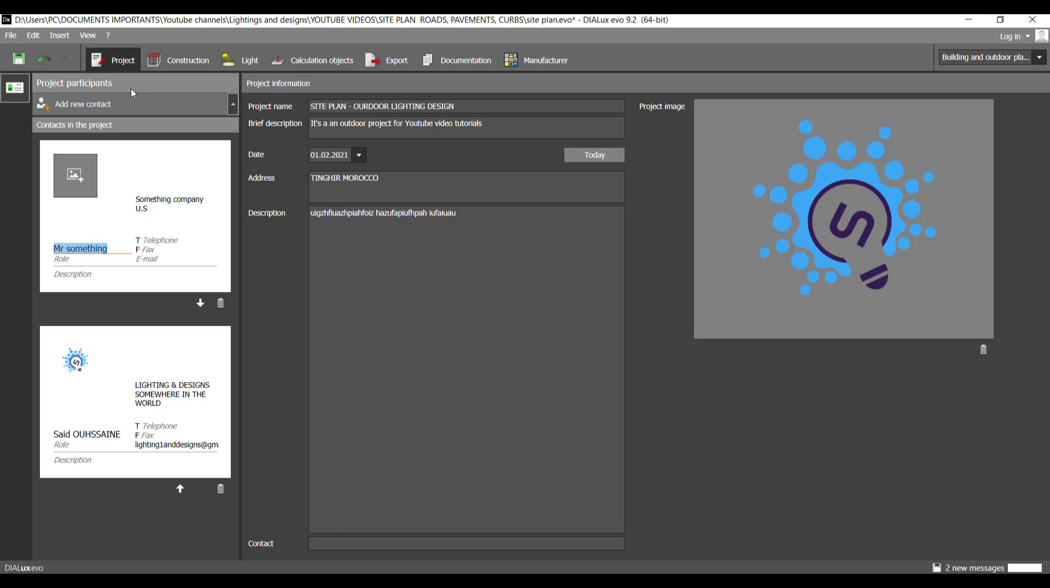
Add a third project contact with the placeholder name "erezzztzr" and the company "ererere"
{"action": "left_click", "coordinate": [123, 103]}
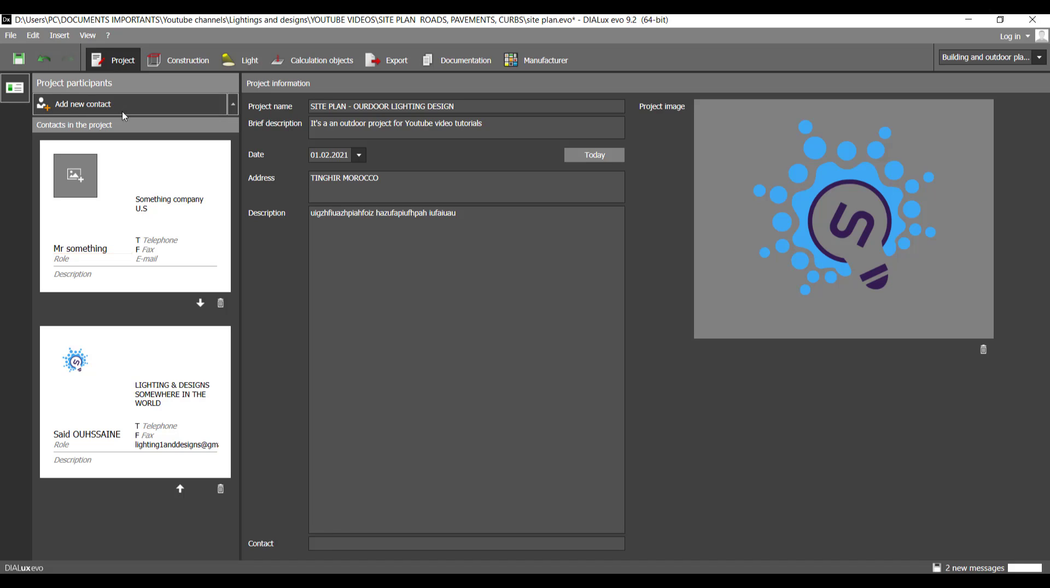
{"action": "scroll", "coordinate": [135, 472], "scroll_direction": "down", "scroll_amount": 2}
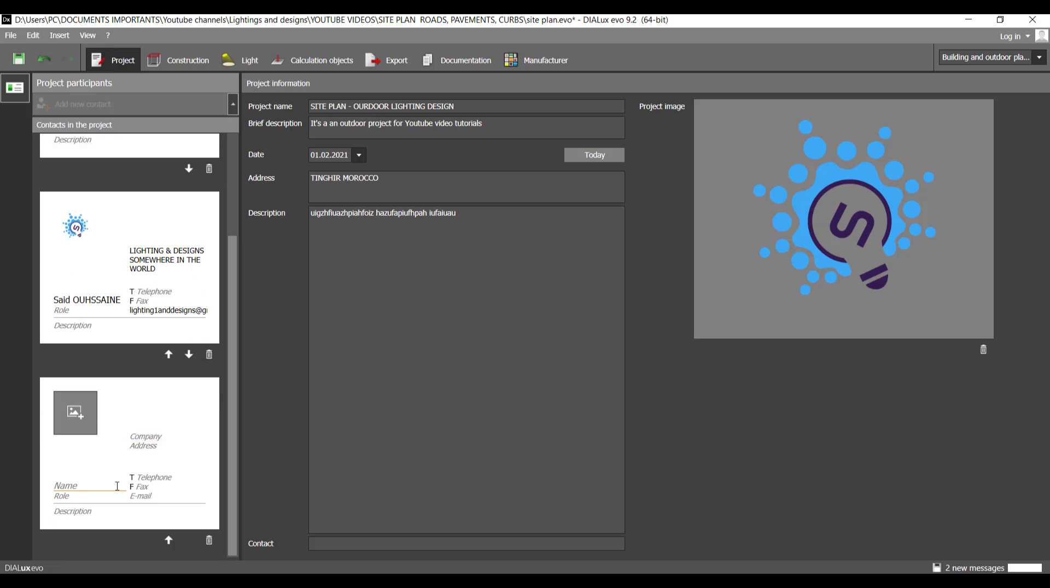
{"action": "type", "text": "erezzztzr"}
{"action": "left_click", "coordinate": [161, 437]}
{"action": "type", "text": "ererere"}
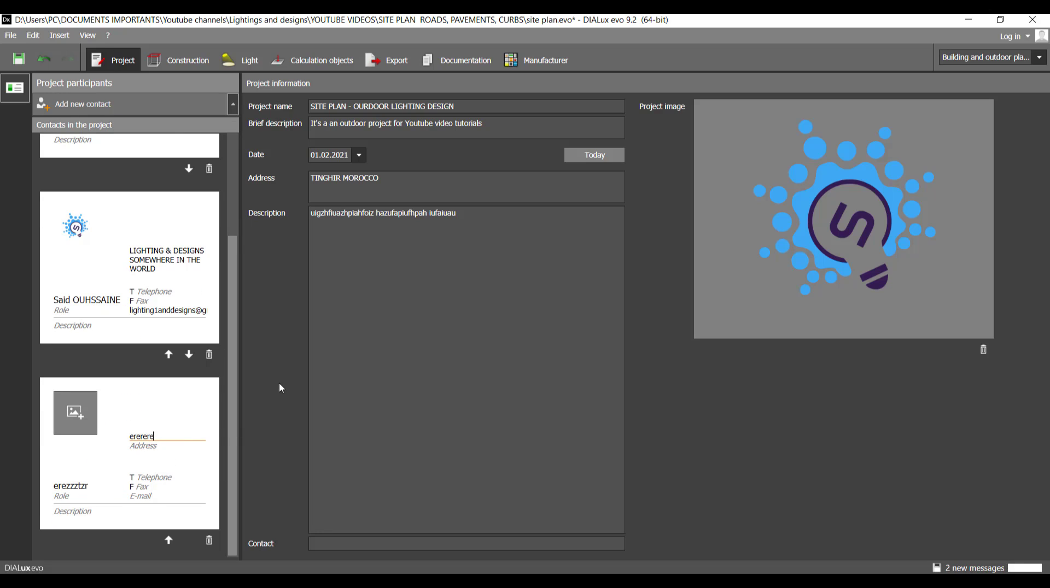
Add a fourth, blank contact card to the project and look back over the contact list from its beginning
{"action": "left_click", "coordinate": [166, 104]}
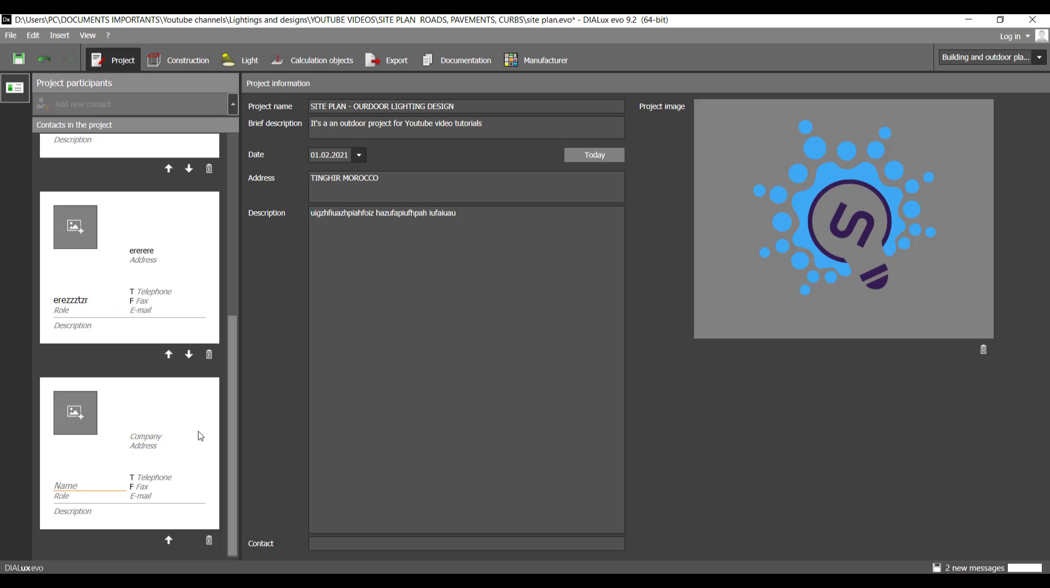
{"action": "scroll", "coordinate": [231, 409], "scroll_direction": "up", "scroll_amount": 5}
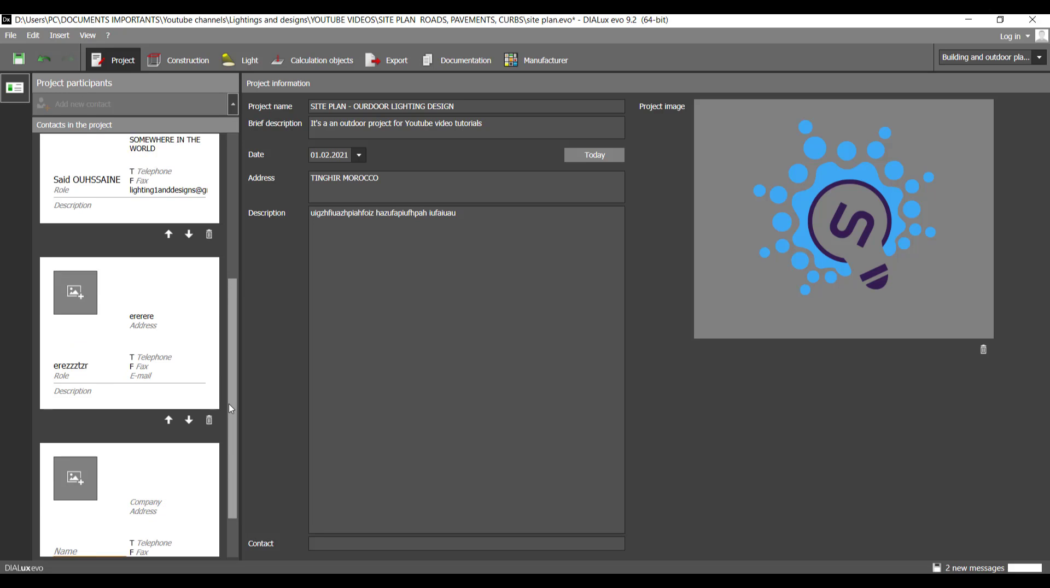
{"action": "left_click_drag", "start_coordinate": [234, 351], "coordinate": [237, 281]}
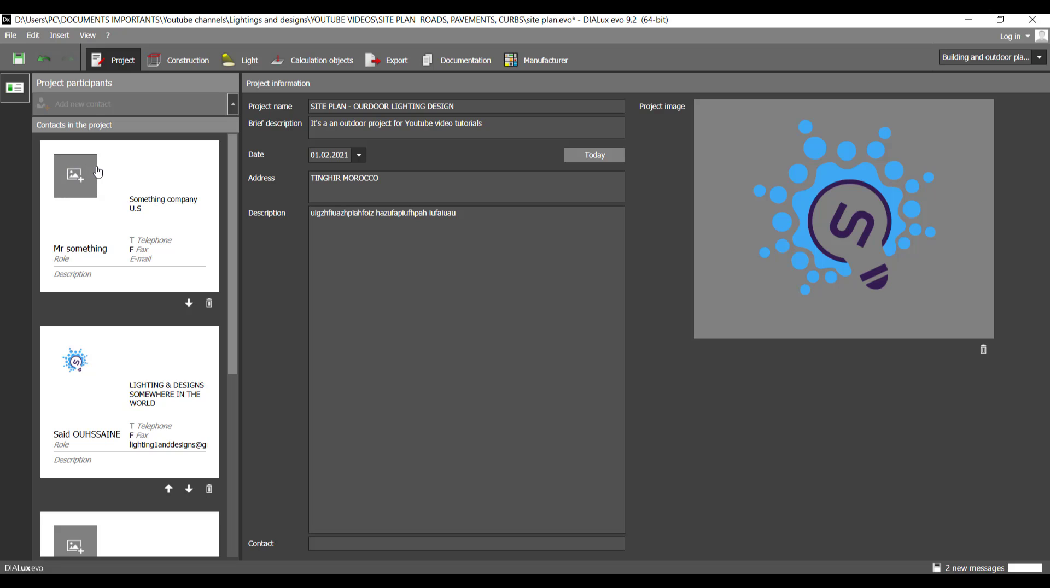
{"action": "left_click_drag", "start_coordinate": [487, 338], "coordinate": [176, 167]}
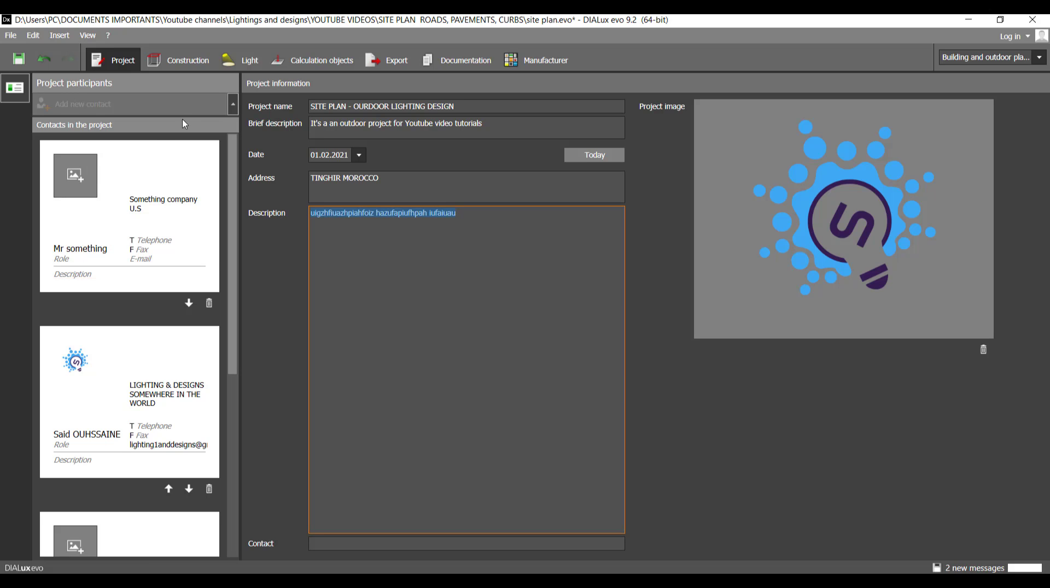
Return to the documentation and look over the preview of the Preliminary remarks page
{"action": "left_click", "coordinate": [477, 64]}
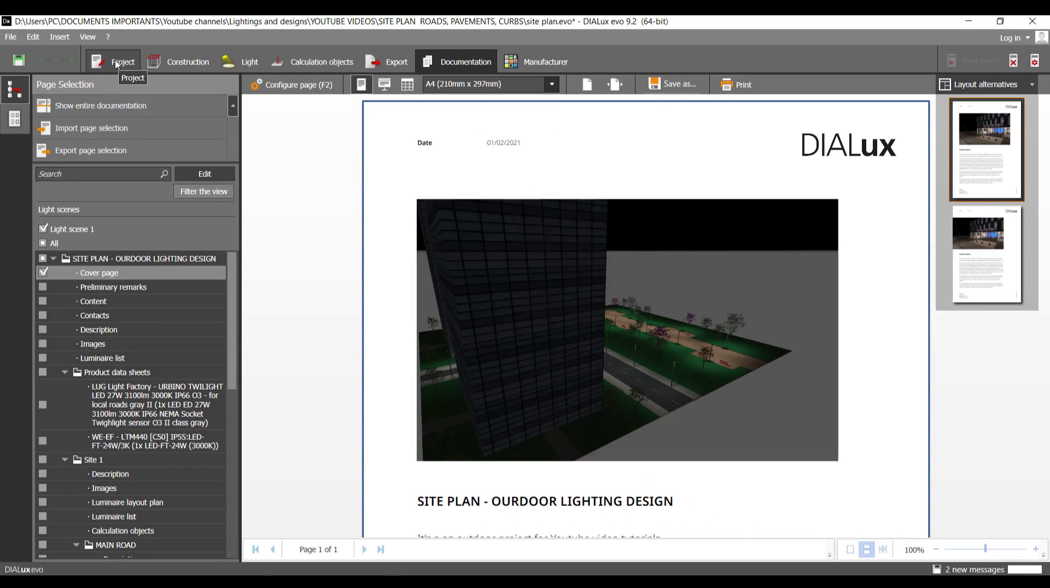
{"action": "left_click", "coordinate": [116, 64]}
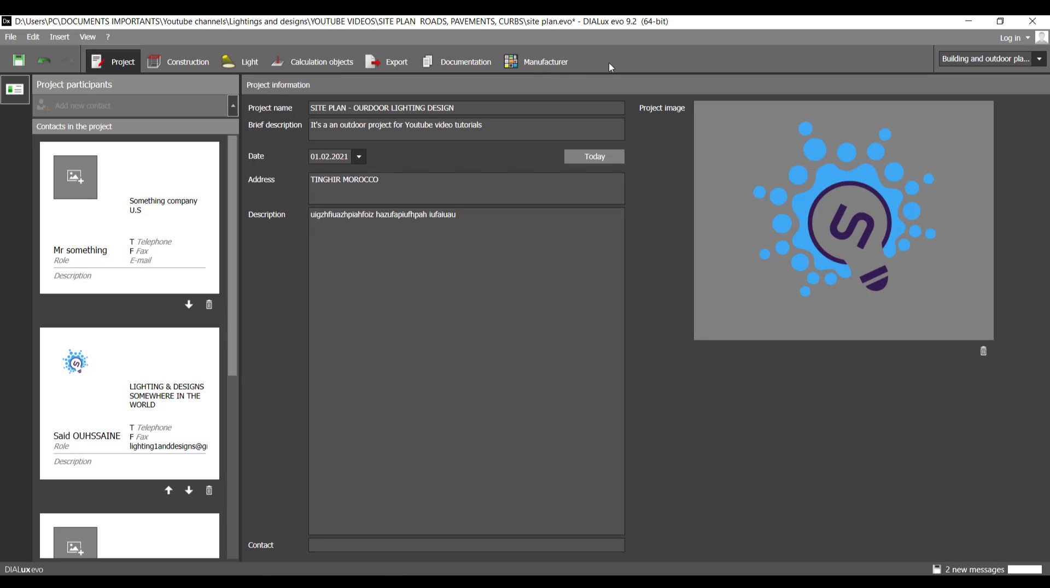
{"action": "left_click", "coordinate": [456, 62]}
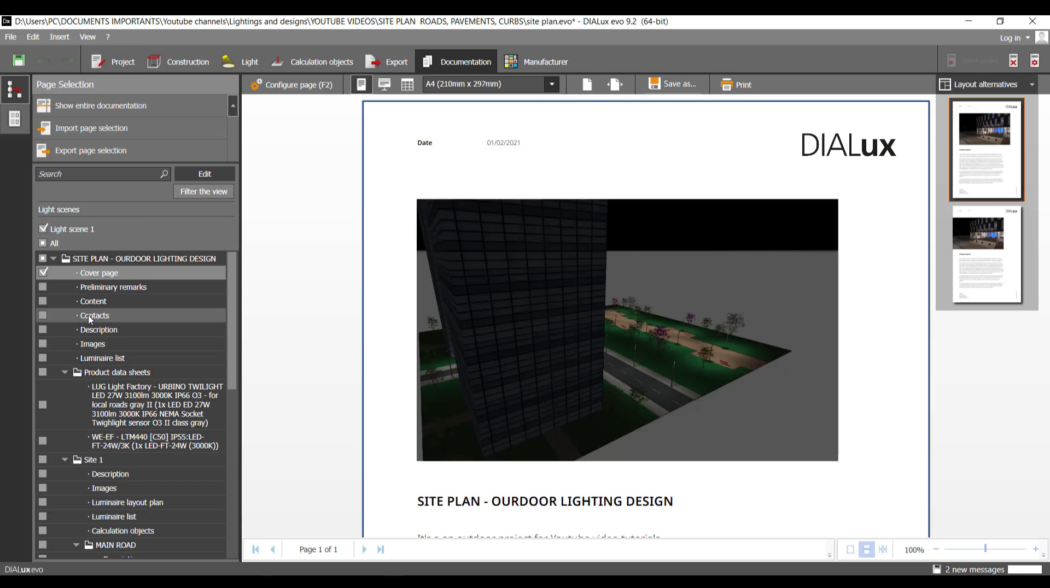
{"action": "left_click", "coordinate": [125, 287]}
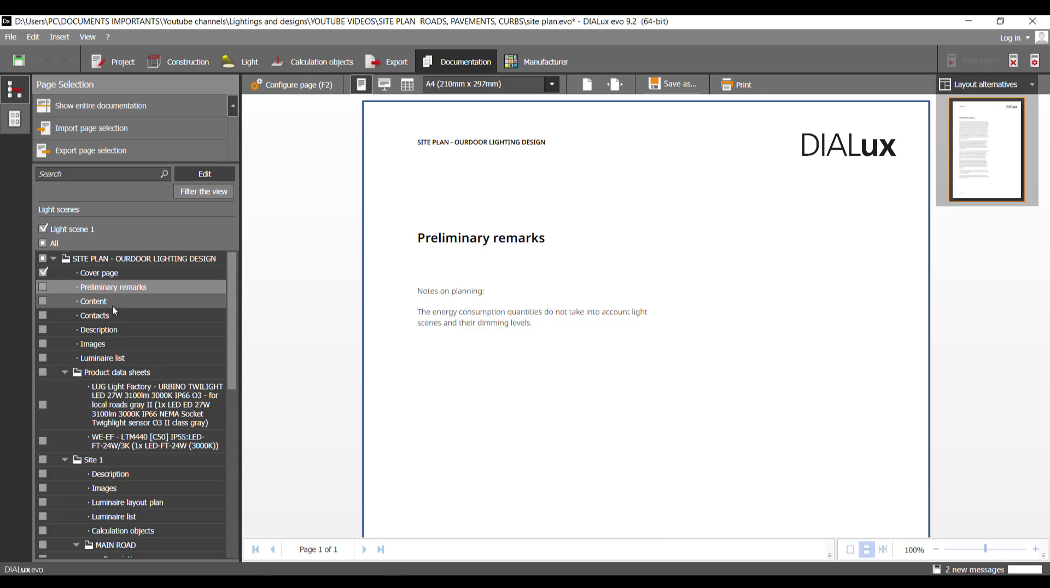
{"action": "scroll", "coordinate": [425, 293], "scroll_direction": "down", "scroll_amount": 3}
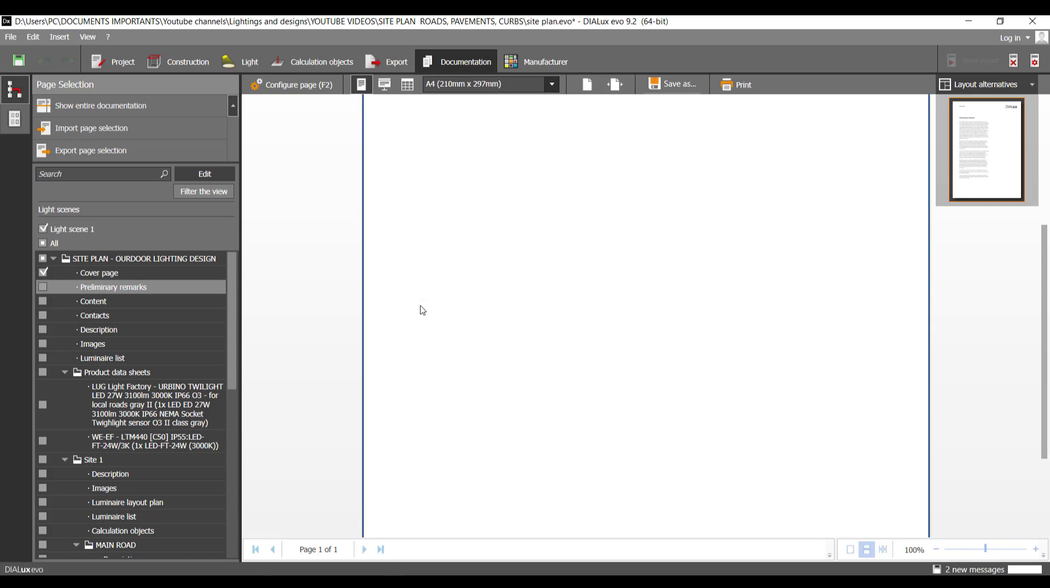
{"action": "scroll", "coordinate": [422, 310], "scroll_direction": "up", "scroll_amount": 3}
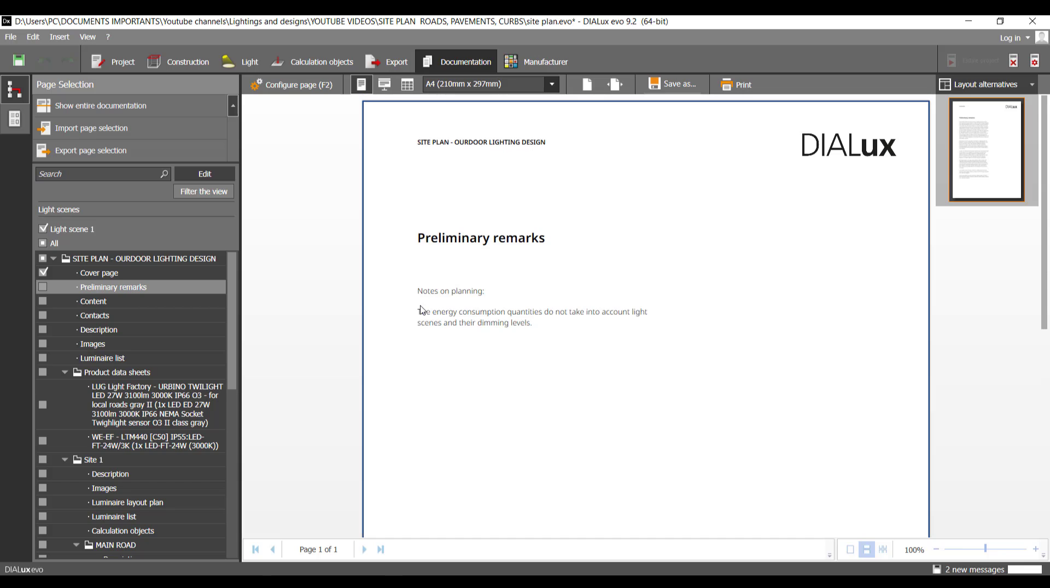
Inspect the configuration options of the Preliminary remarks page and the Cover page, and return to the page view
{"action": "left_click", "coordinate": [299, 85]}
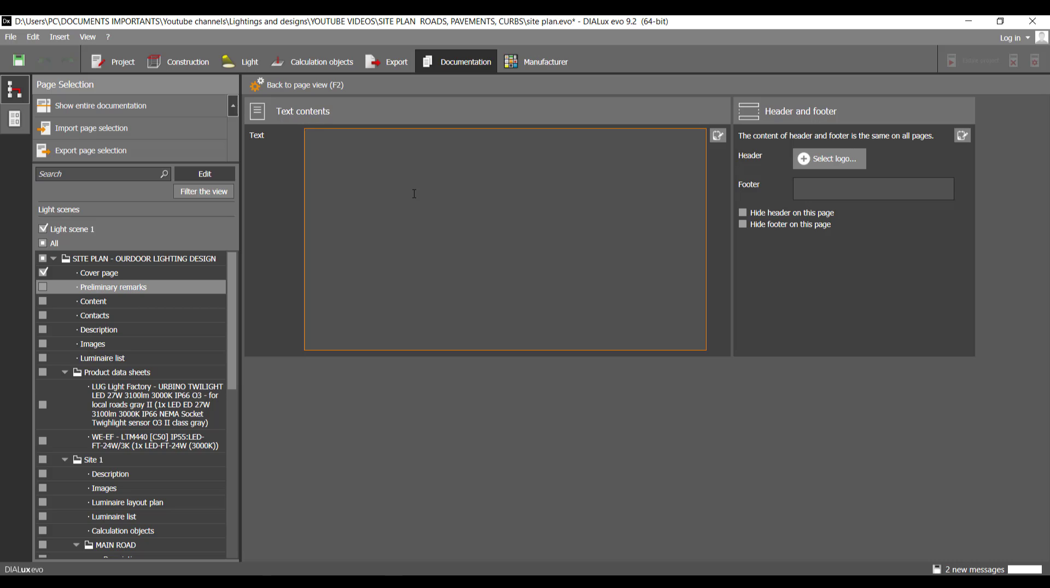
{"action": "left_click", "coordinate": [171, 275]}
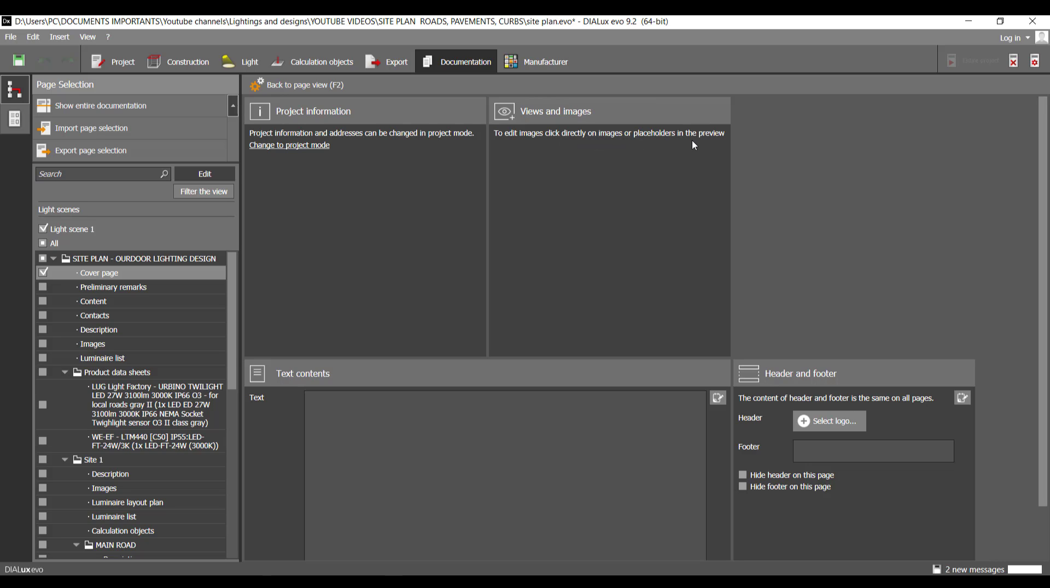
{"action": "left_click", "coordinate": [326, 88]}
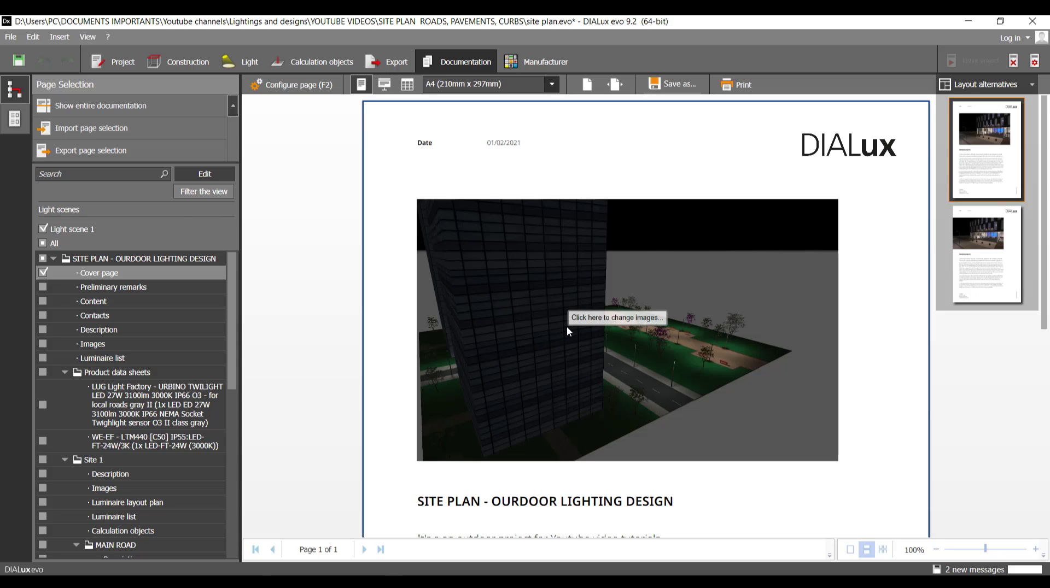
Open the image selection for the cover page picture and look through the imported and suggested images in the catalogue
{"action": "left_click", "coordinate": [567, 330]}
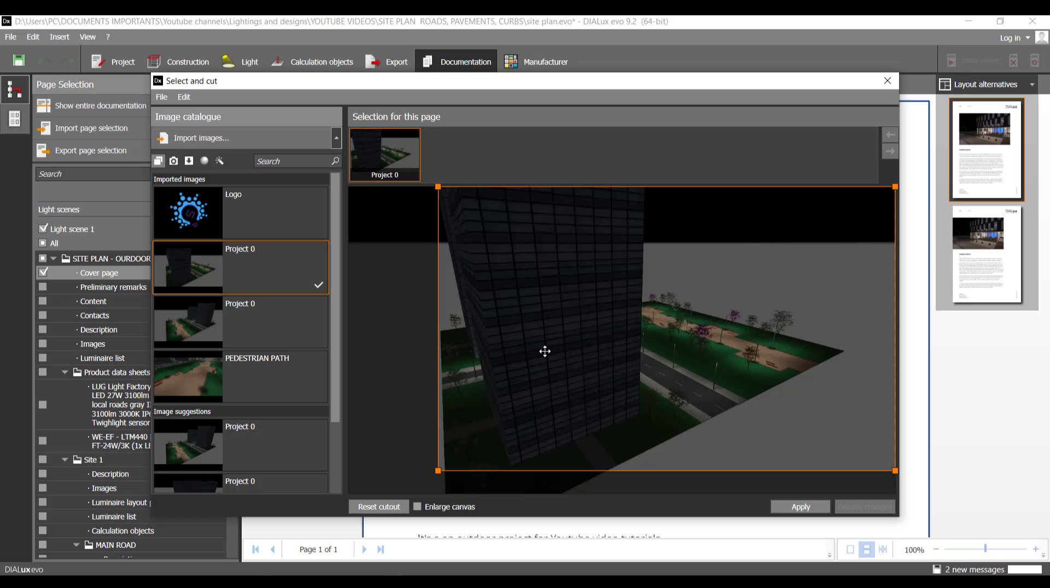
{"action": "scroll", "coordinate": [303, 323], "scroll_direction": "down", "scroll_amount": 2}
{"action": "scroll", "coordinate": [303, 328], "scroll_direction": "up", "scroll_amount": 2}
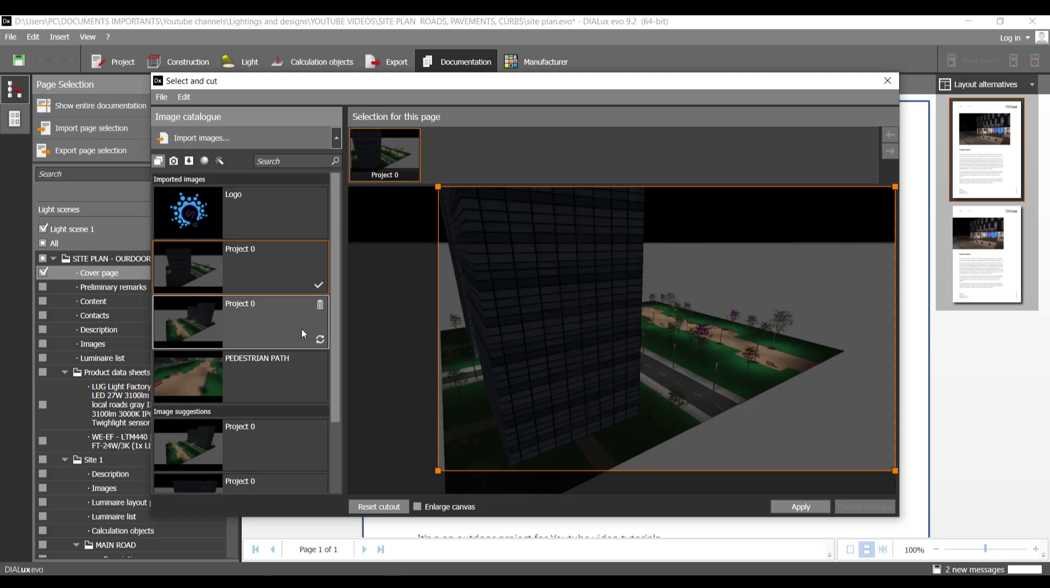
{"action": "scroll", "coordinate": [267, 339], "scroll_direction": "down", "scroll_amount": 2}
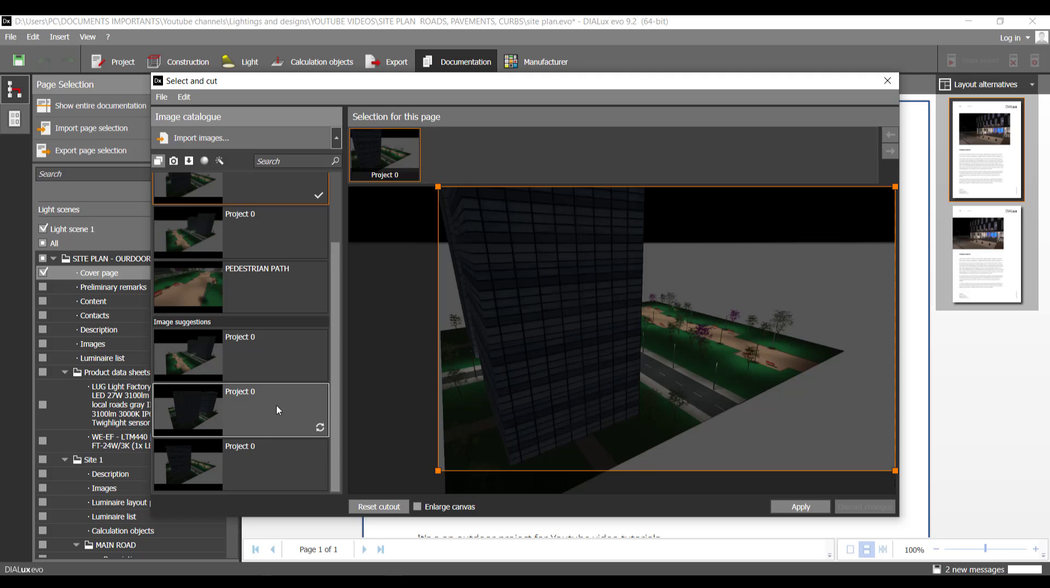
{"action": "scroll", "coordinate": [277, 407], "scroll_direction": "up", "scroll_amount": 2}
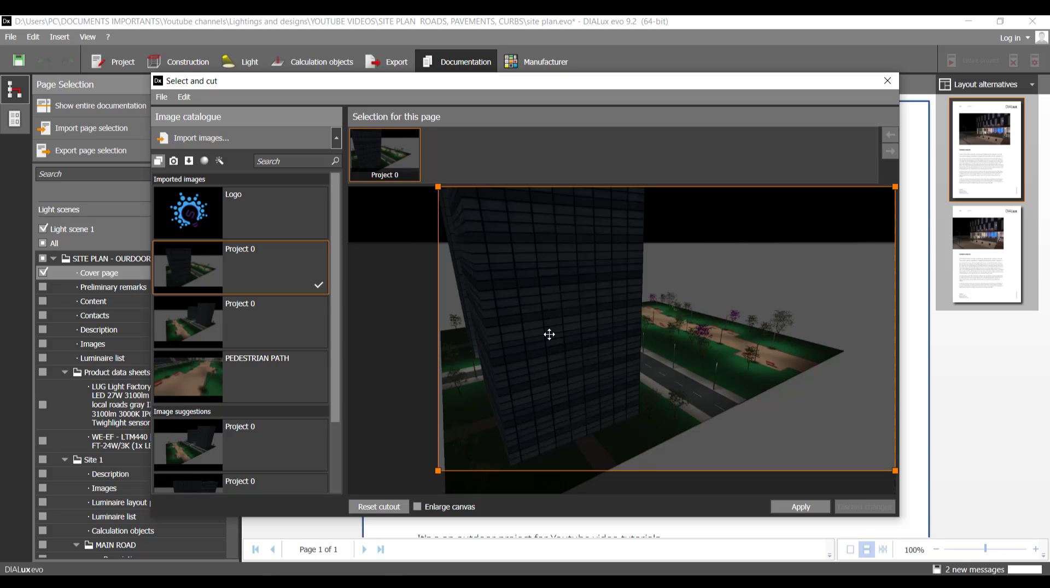
{"action": "mouse_move", "coordinate": [246, 230]}
{"action": "scroll", "coordinate": [217, 196], "scroll_direction": "down", "scroll_amount": 1}
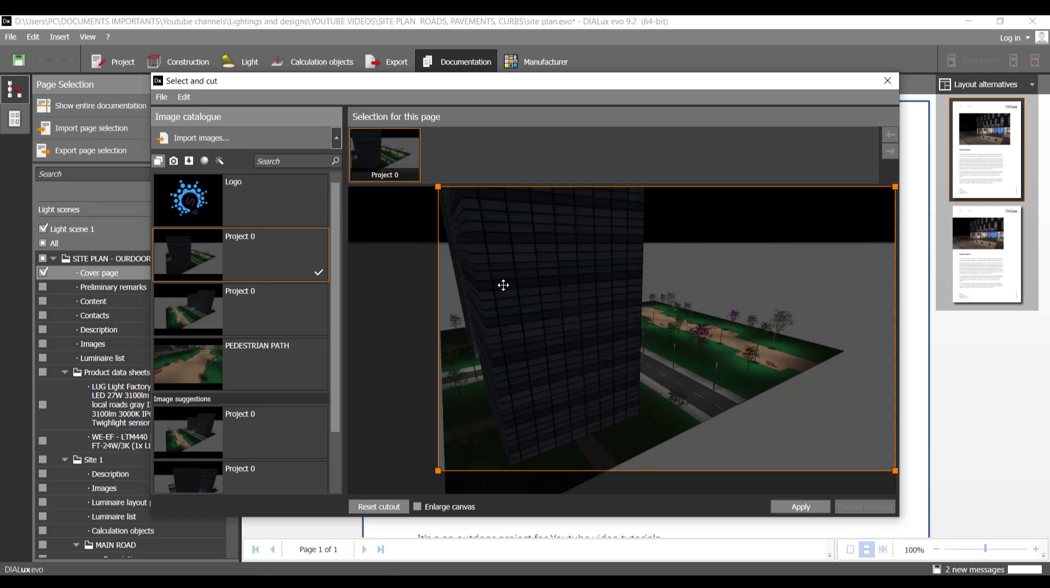
{"action": "scroll", "coordinate": [217, 404], "scroll_direction": "down", "scroll_amount": 5}
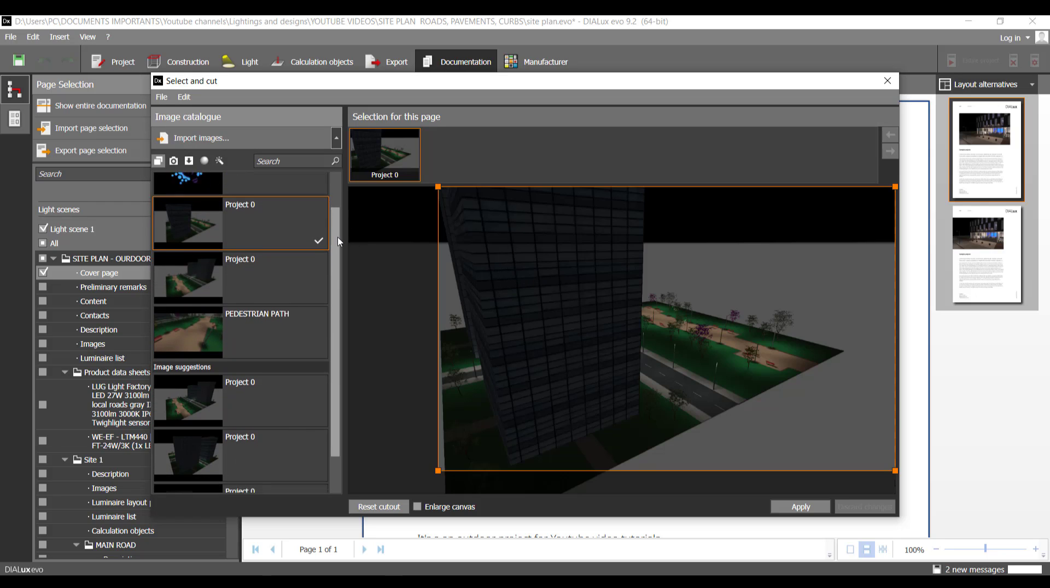
{"action": "scroll", "coordinate": [217, 404], "scroll_direction": "up", "scroll_amount": 6}
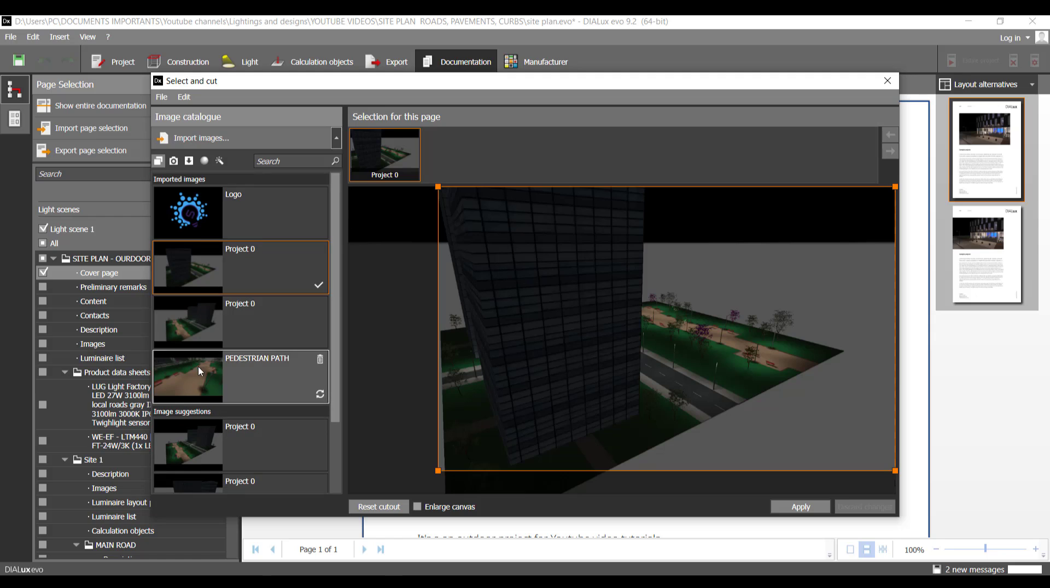
{"action": "scroll", "coordinate": [200, 397], "scroll_direction": "down", "scroll_amount": 6}
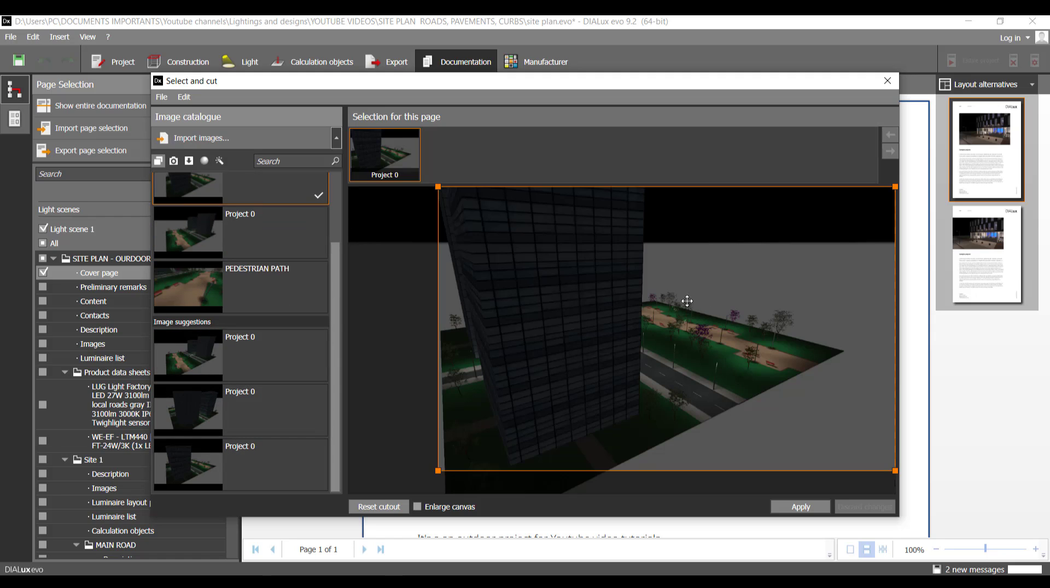
{"action": "scroll", "coordinate": [262, 317], "scroll_direction": "up", "scroll_amount": 6}
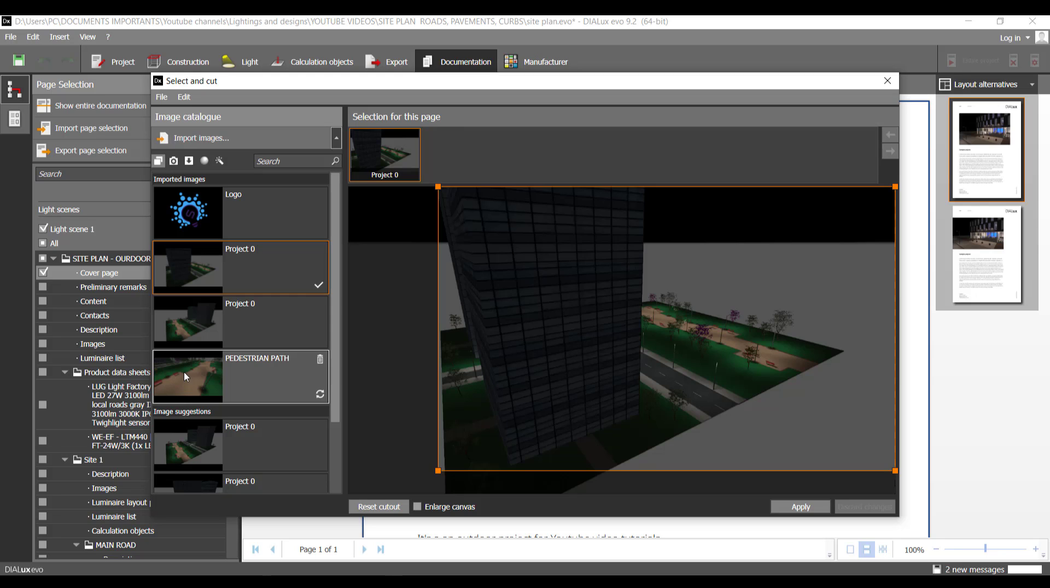
Try the imported PEDESTRIAN PATH and second Project 0 images for the cover page, settling on PEDESTRIAN PATH
{"action": "left_click", "coordinate": [197, 366]}
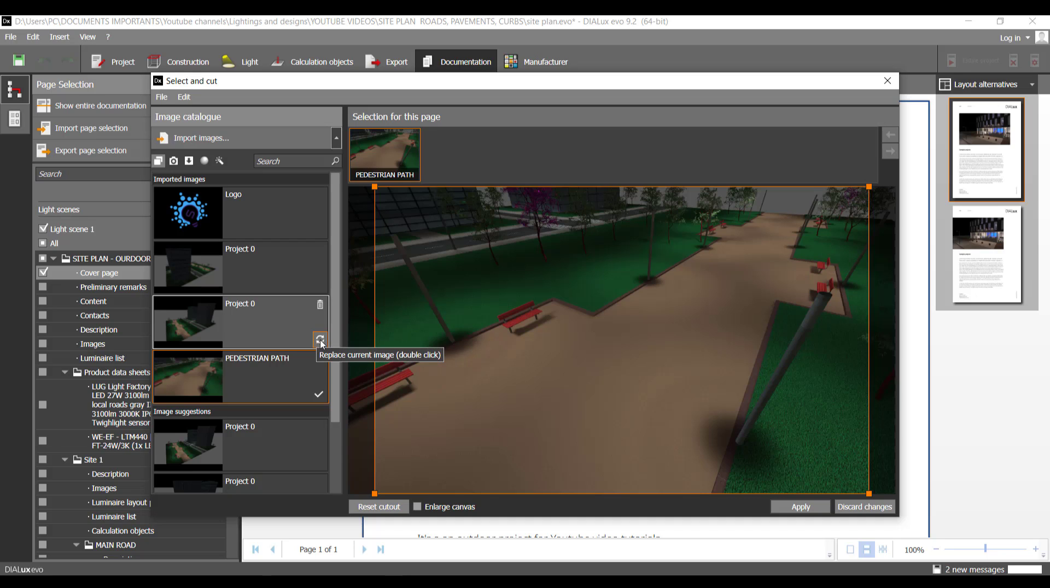
{"action": "double_click", "coordinate": [320, 340]}
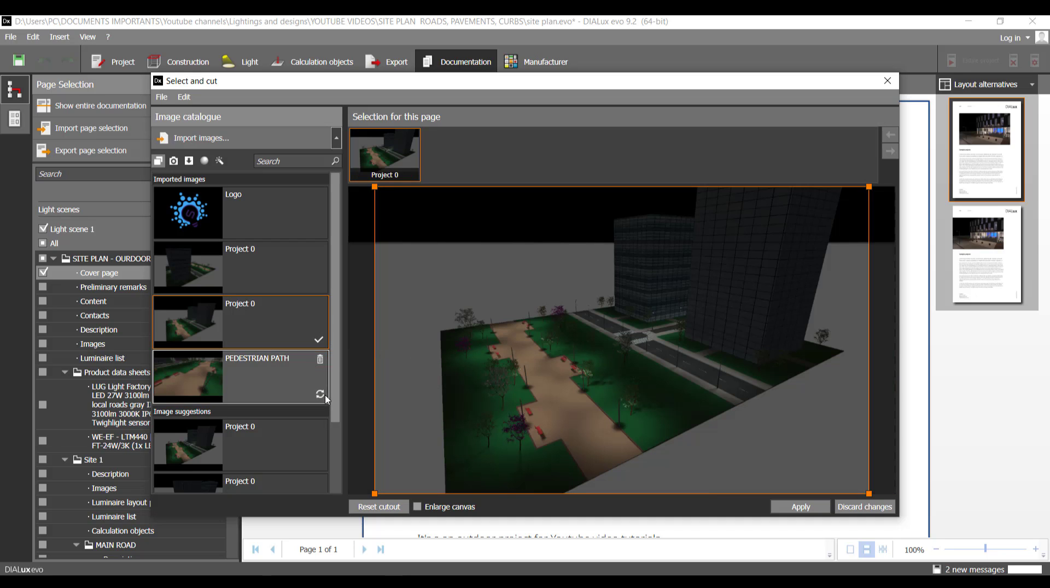
{"action": "double_click", "coordinate": [321, 394]}
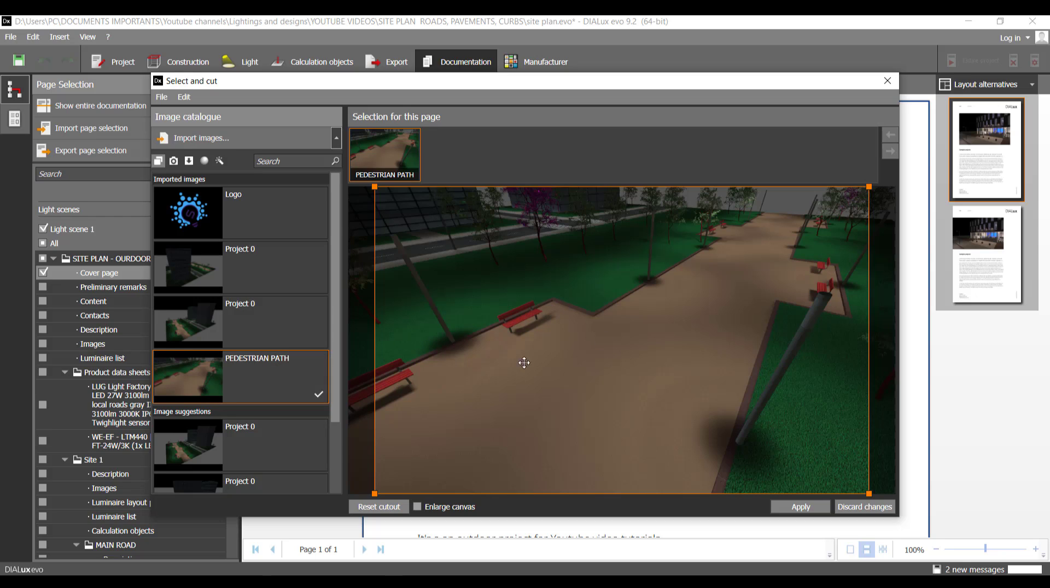
Crop the PEDESTRIAN PATH image to the far stretch of the path, apply it to the cover page and decline saving the project
{"action": "left_click_drag", "start_coordinate": [514, 369], "coordinate": [396, 294]}
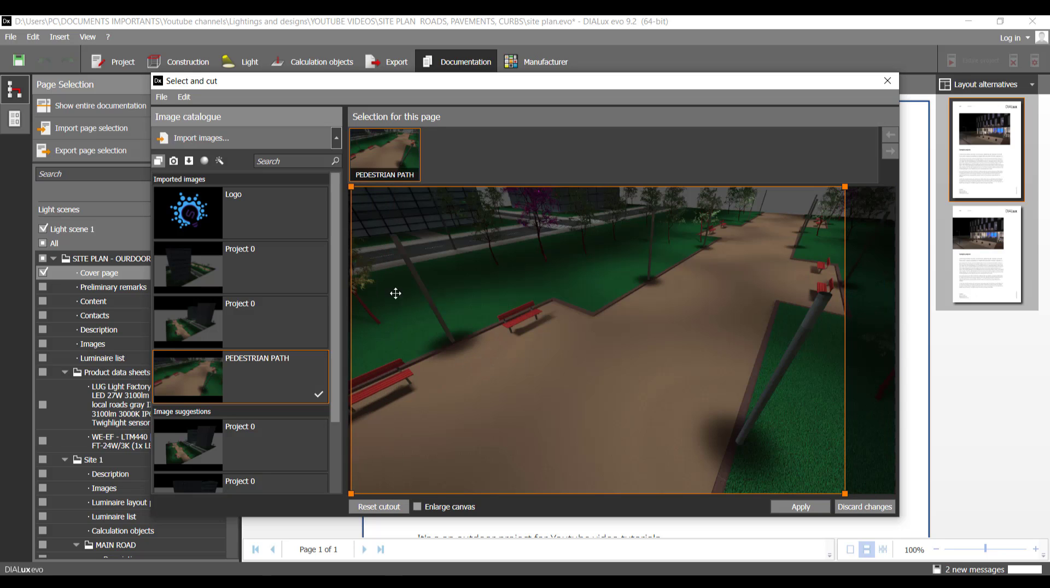
{"action": "left_click_drag", "start_coordinate": [351, 187], "coordinate": [517, 316]}
{"action": "left_click_drag", "start_coordinate": [633, 347], "coordinate": [609, 240]}
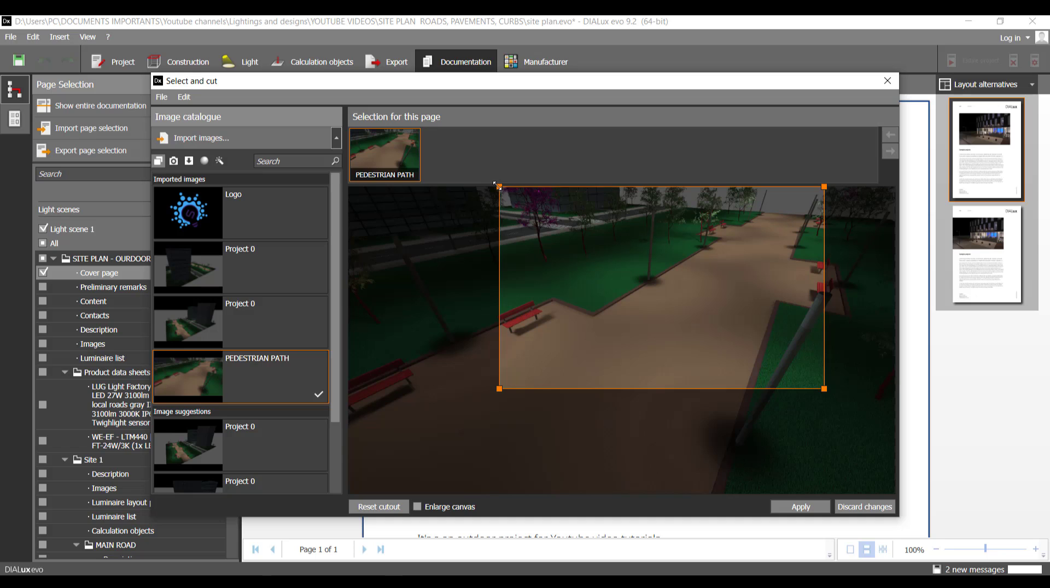
{"action": "left_click_drag", "start_coordinate": [497, 185], "coordinate": [515, 196]}
{"action": "left_click_drag", "start_coordinate": [638, 306], "coordinate": [541, 420]}
{"action": "left_click_drag", "start_coordinate": [558, 381], "coordinate": [698, 248]}
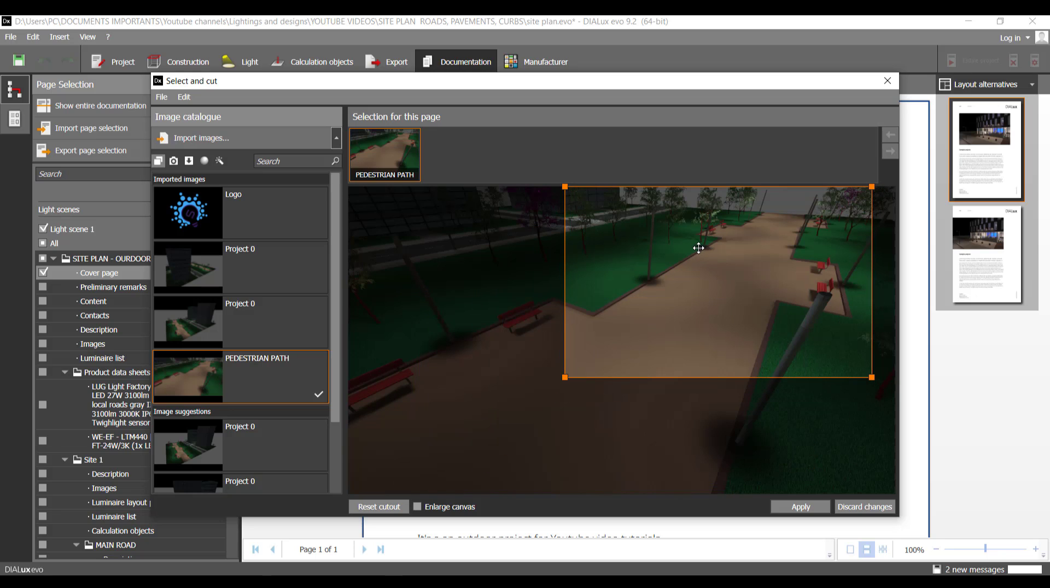
{"action": "left_click", "coordinate": [818, 506]}
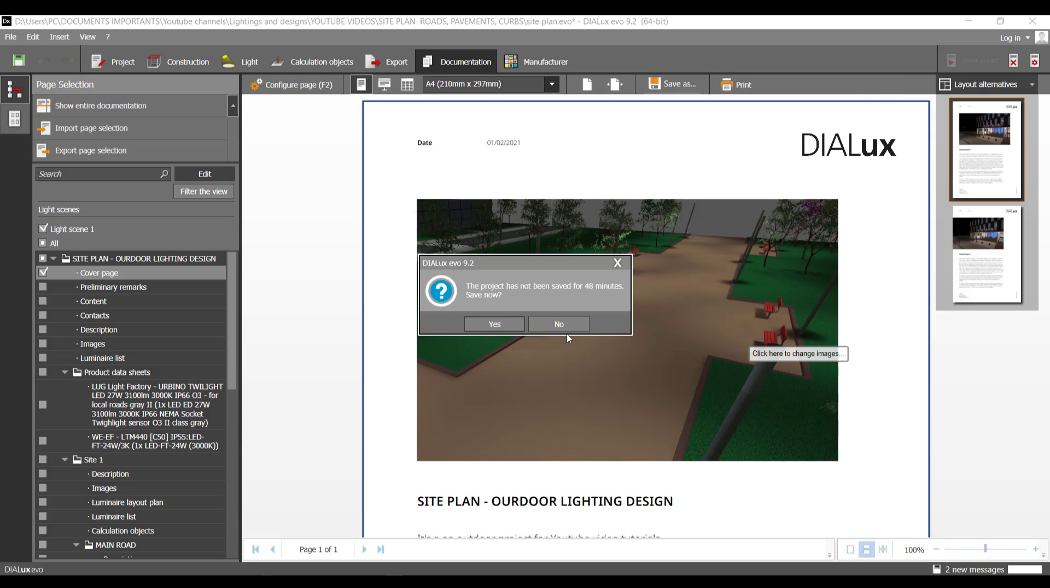
{"action": "left_click", "coordinate": [560, 324]}
Replace the cover image with the suggested Project 0 view of the tall building beside the road, and enable Enlarge canvas
{"action": "left_click", "coordinate": [591, 306]}
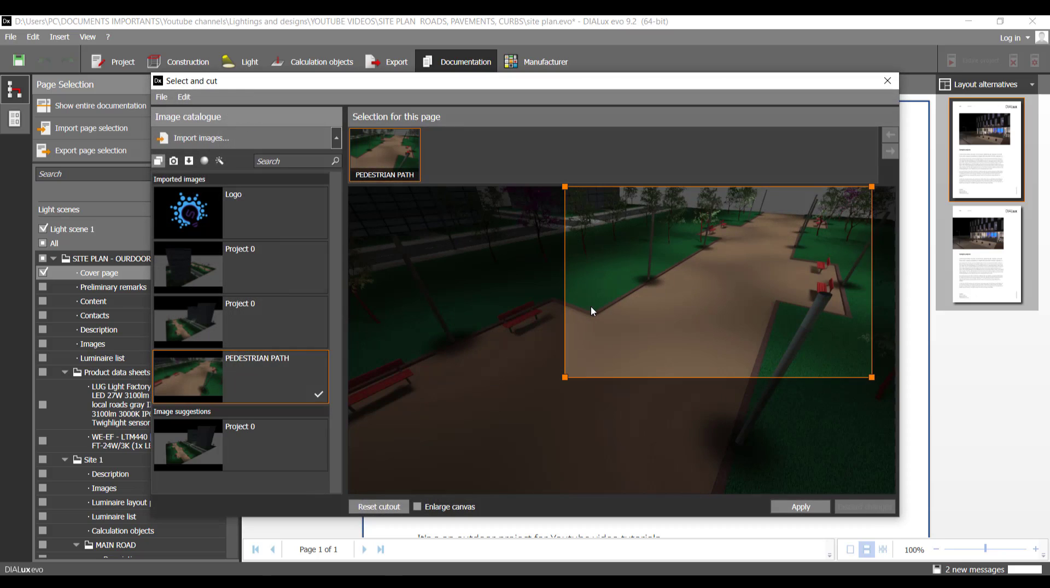
{"action": "scroll", "coordinate": [271, 373], "scroll_direction": "down", "scroll_amount": 3}
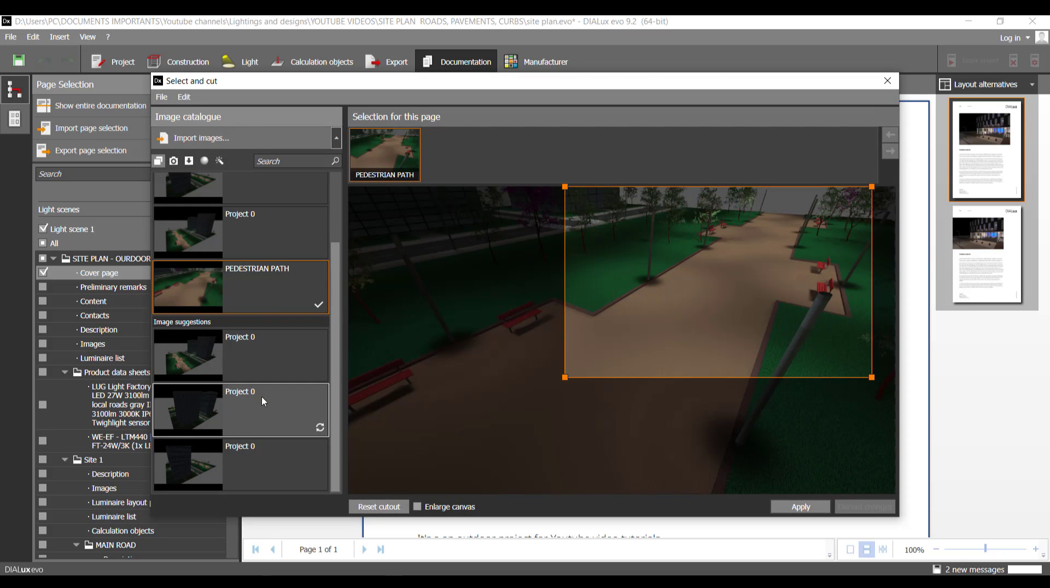
{"action": "left_click", "coordinate": [219, 421]}
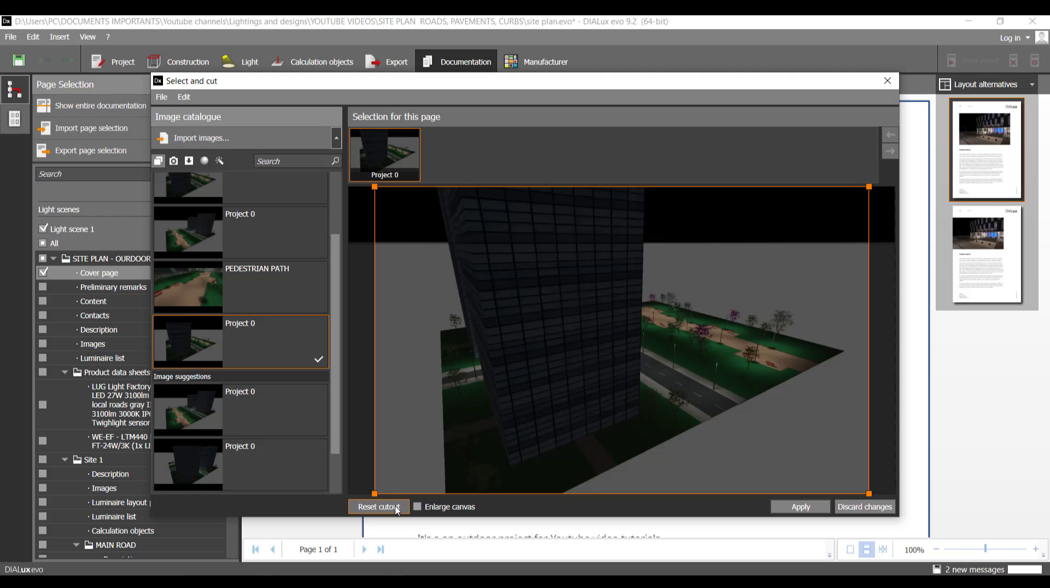
{"action": "left_click", "coordinate": [417, 507]}
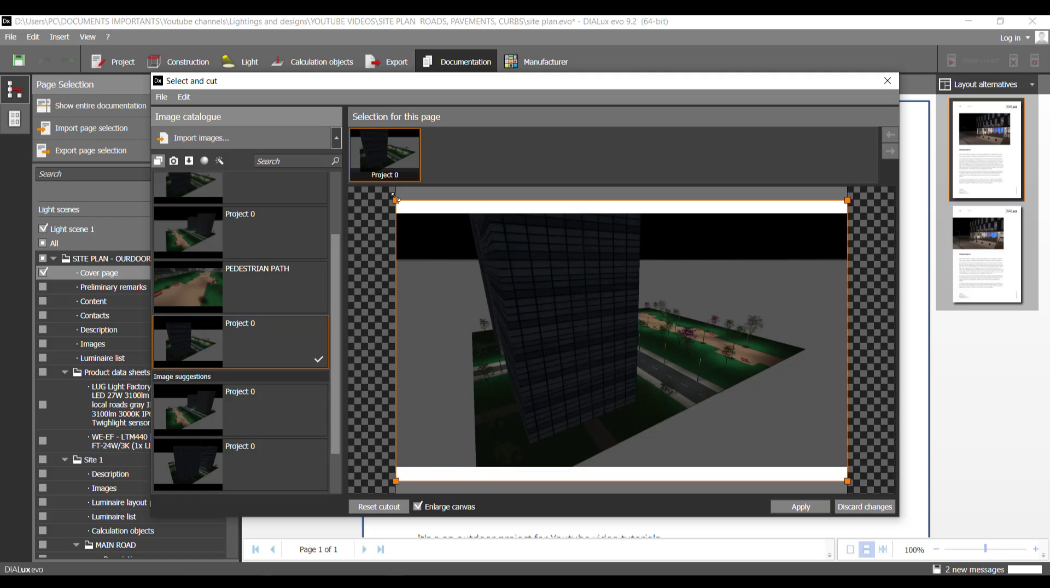
Crop the Project 0 image to the building's edge, road and pedestrian path, and apply it to the cover page
{"action": "left_click_drag", "start_coordinate": [397, 204], "coordinate": [468, 245]}
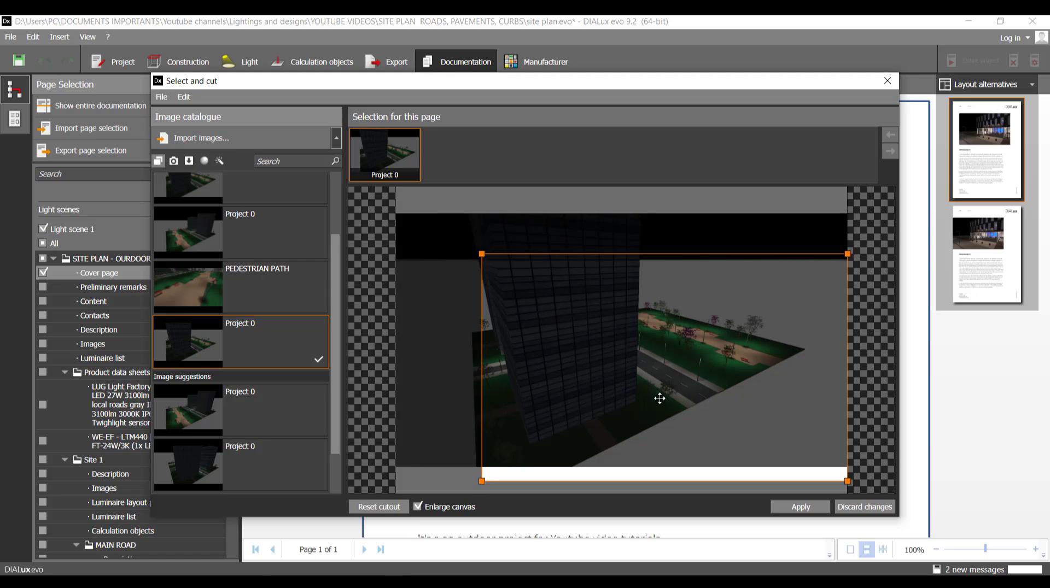
{"action": "left_click_drag", "start_coordinate": [658, 399], "coordinate": [631, 380]}
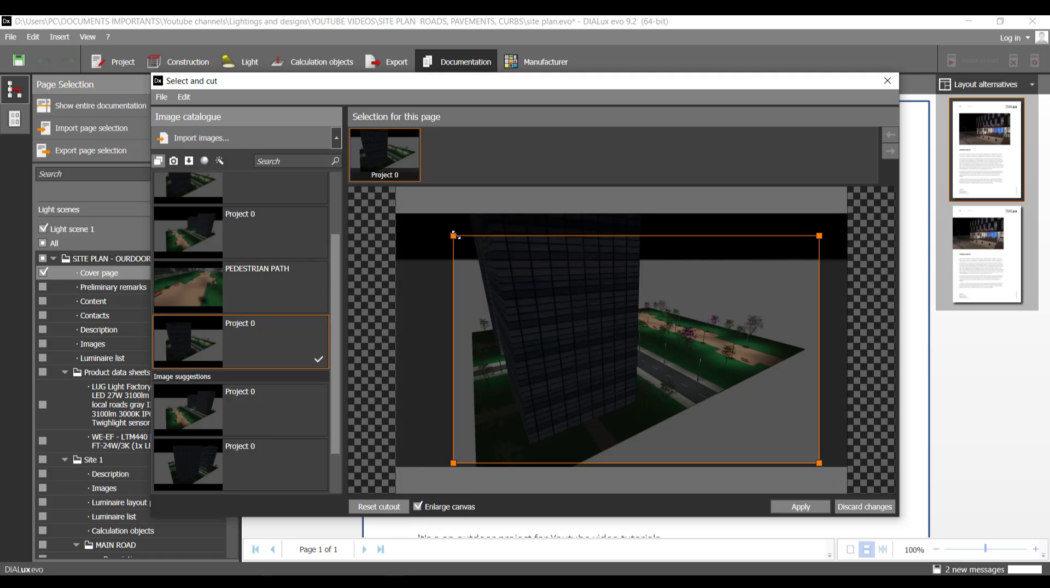
{"action": "left_click_drag", "start_coordinate": [455, 238], "coordinate": [592, 322]}
{"action": "left_click_drag", "start_coordinate": [654, 389], "coordinate": [684, 373]}
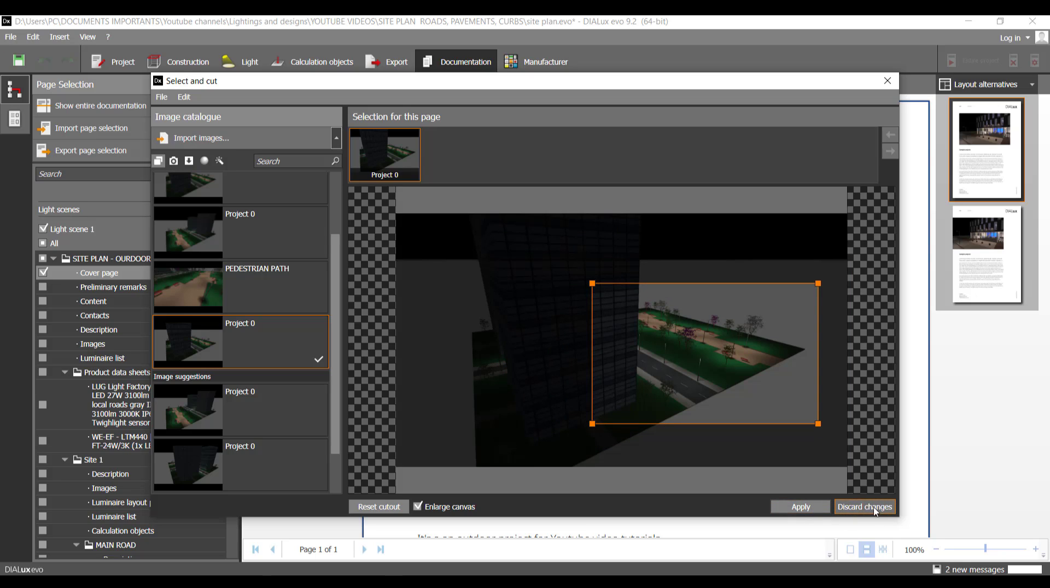
{"action": "left_click", "coordinate": [801, 507]}
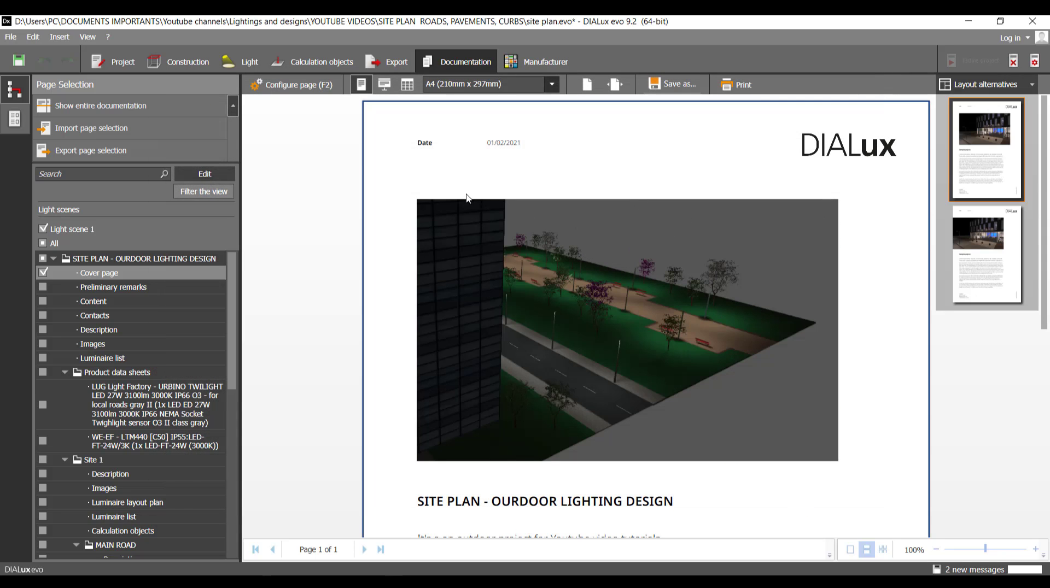
Check the Cover page's configuration options, return to the page view and reopen the cover image selection
{"action": "left_click", "coordinate": [298, 85]}
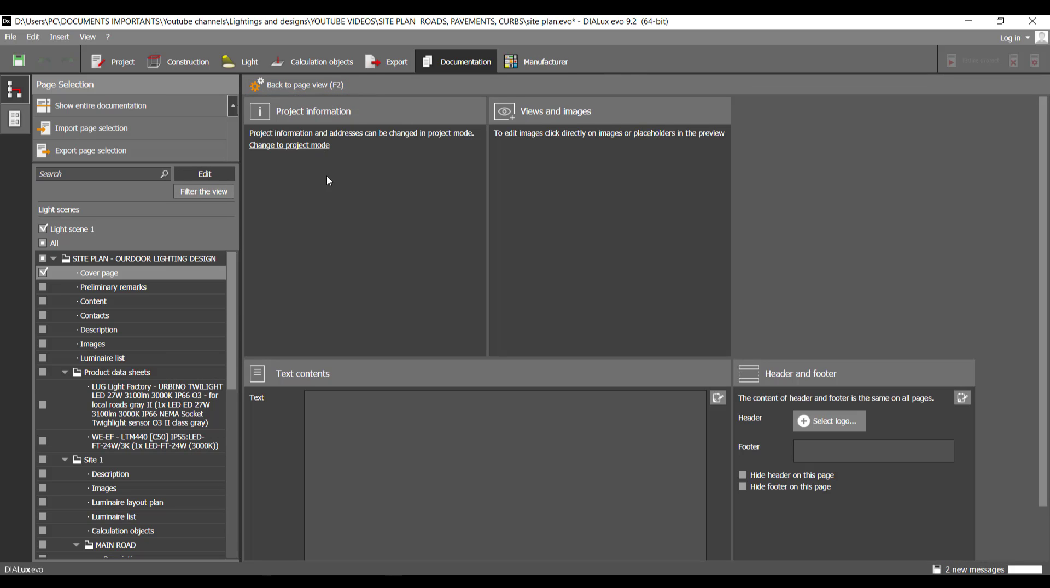
{"action": "left_click", "coordinate": [297, 85]}
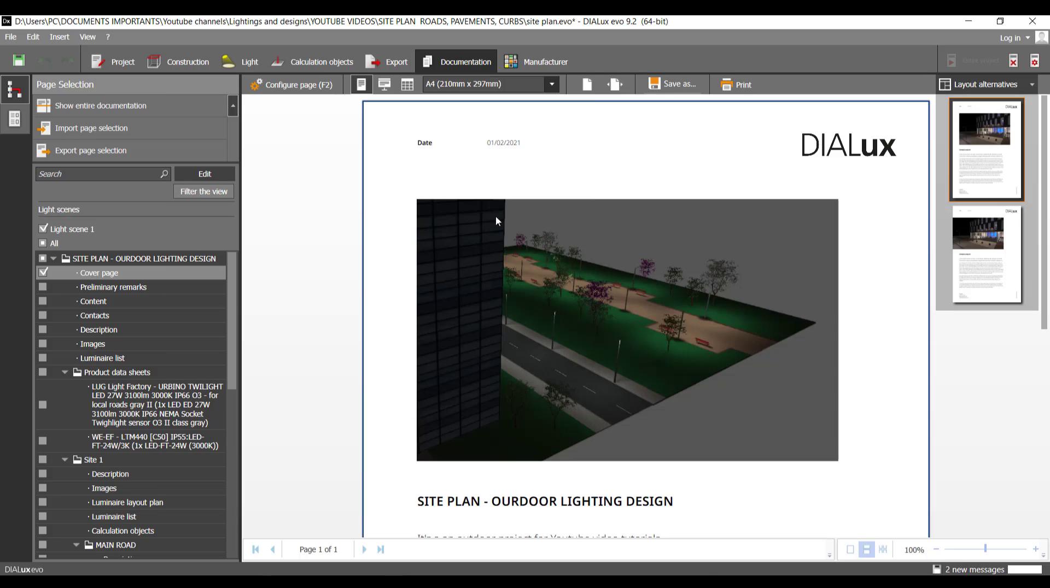
{"action": "left_click", "coordinate": [664, 336]}
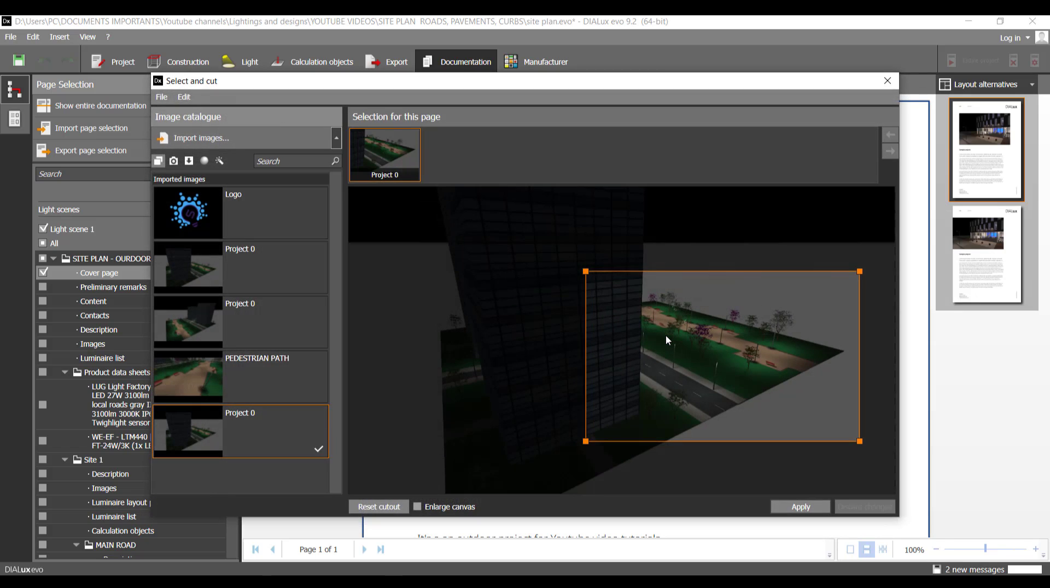
Turn the setting that inserts image suggestions directly off and back on, dismissing the notice
{"action": "left_click", "coordinate": [163, 97]}
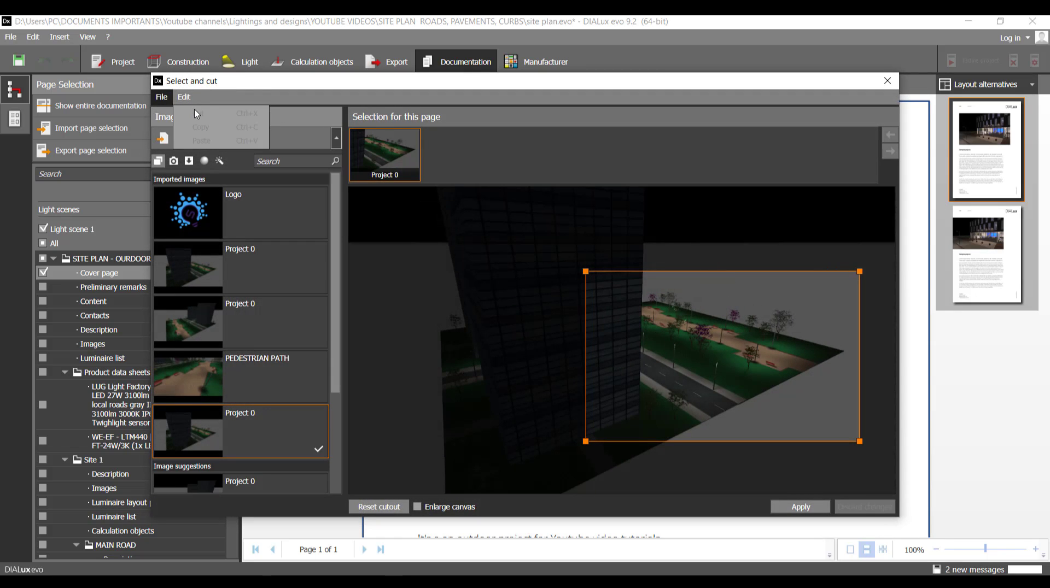
{"action": "mouse_move", "coordinate": [169, 113]}
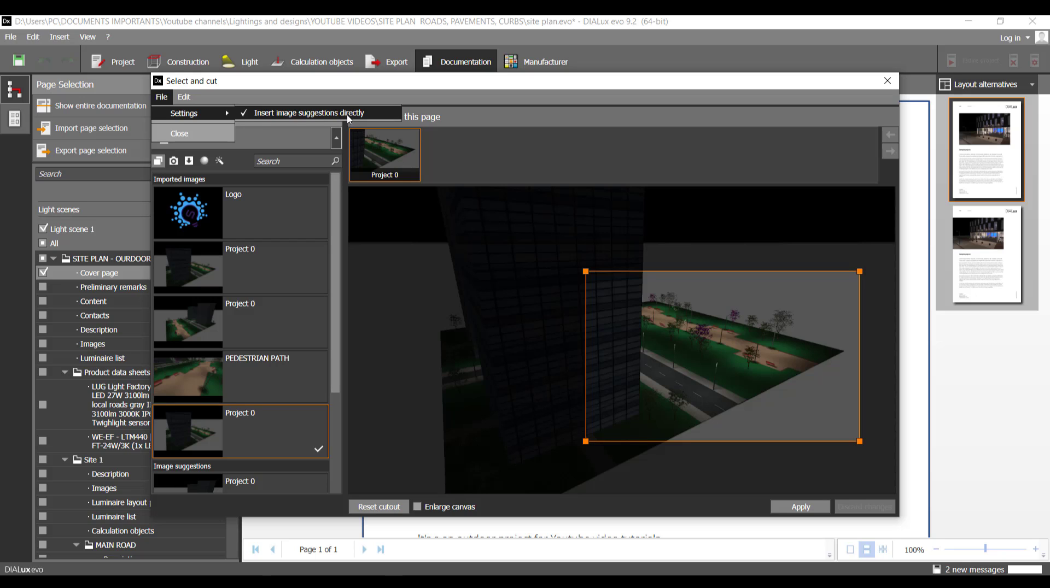
{"action": "left_click", "coordinate": [258, 114]}
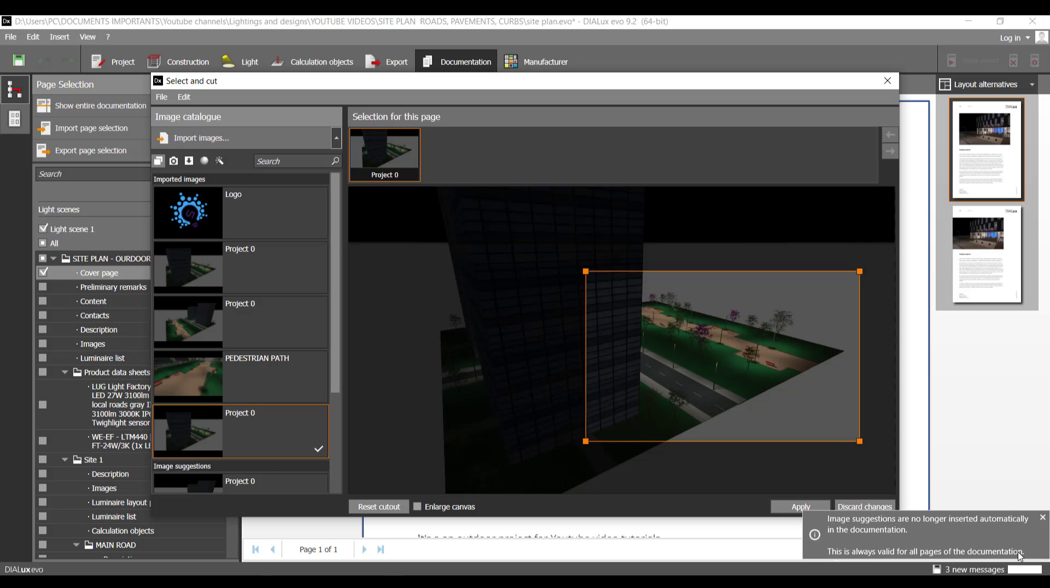
{"action": "left_click", "coordinate": [1042, 518]}
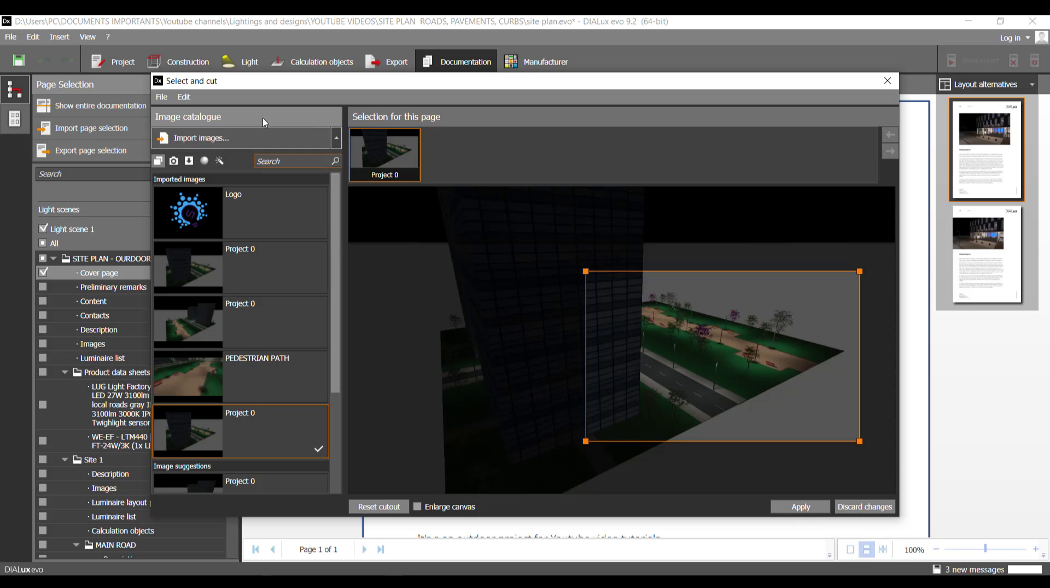
{"action": "left_click", "coordinate": [170, 100]}
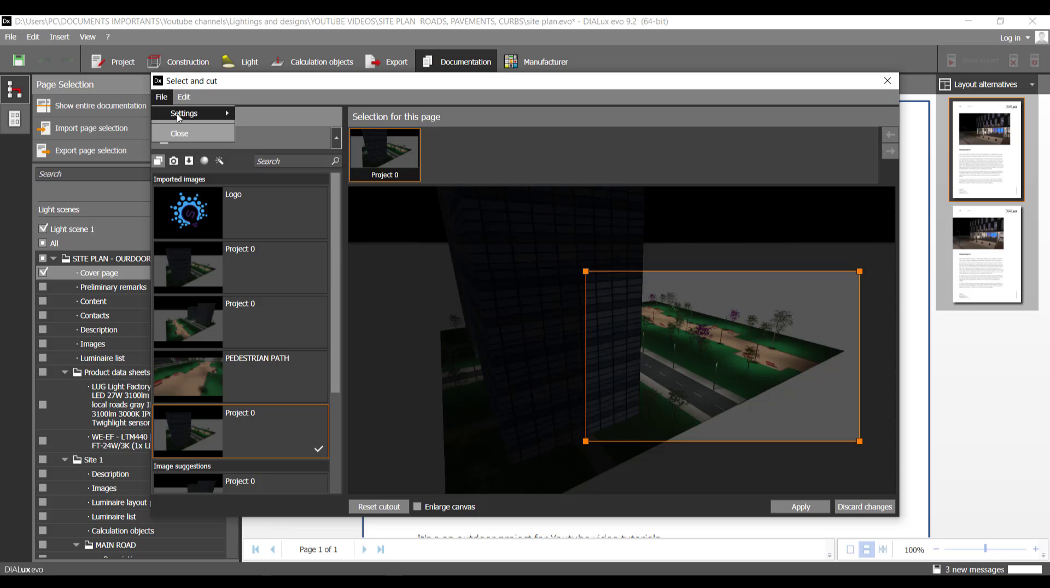
{"action": "mouse_move", "coordinate": [197, 113]}
{"action": "left_click", "coordinate": [258, 115]}
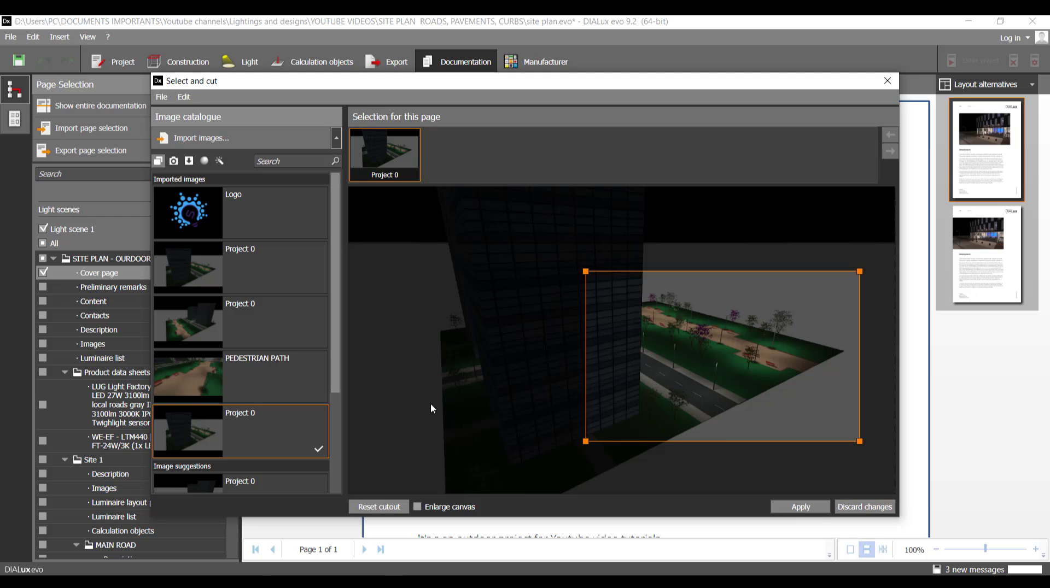
Look through the image catalogue category by category, including imported images and image suggestions, and apply the current cover image selection
{"action": "scroll", "coordinate": [238, 399], "scroll_direction": "down", "scroll_amount": 3}
{"action": "scroll", "coordinate": [260, 429], "scroll_direction": "up", "scroll_amount": 3}
{"action": "scroll", "coordinate": [218, 366], "scroll_direction": "down", "scroll_amount": 3}
{"action": "scroll", "coordinate": [218, 366], "scroll_direction": "up", "scroll_amount": 3}
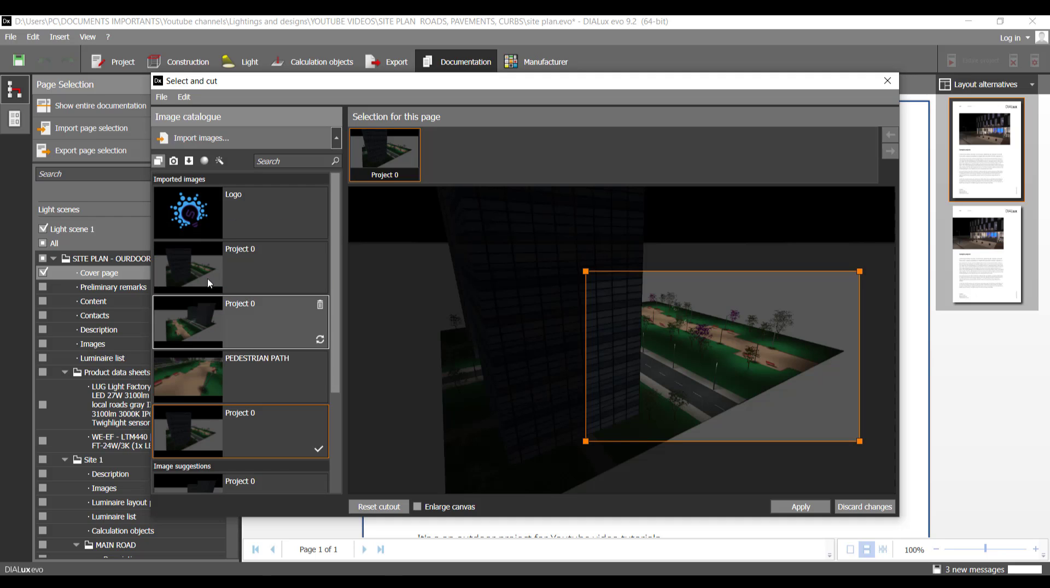
{"action": "left_click", "coordinate": [174, 161]}
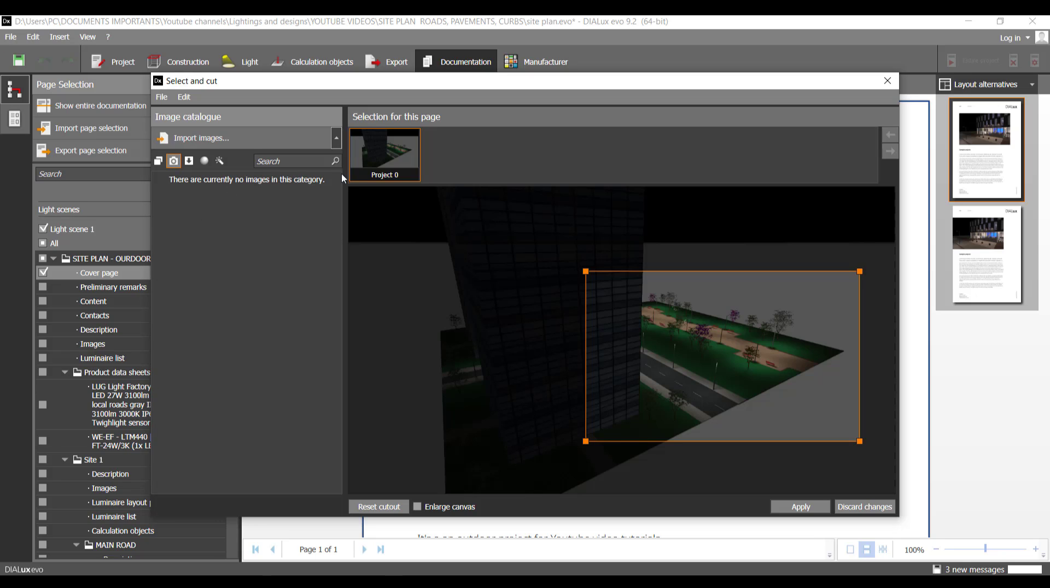
{"action": "left_click", "coordinate": [190, 161]}
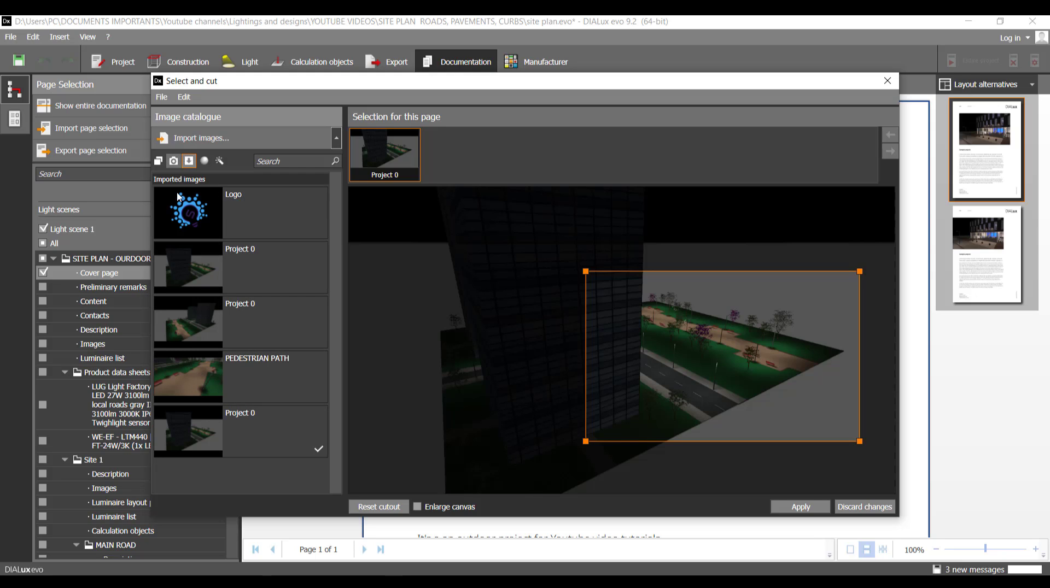
{"action": "left_click", "coordinate": [205, 160]}
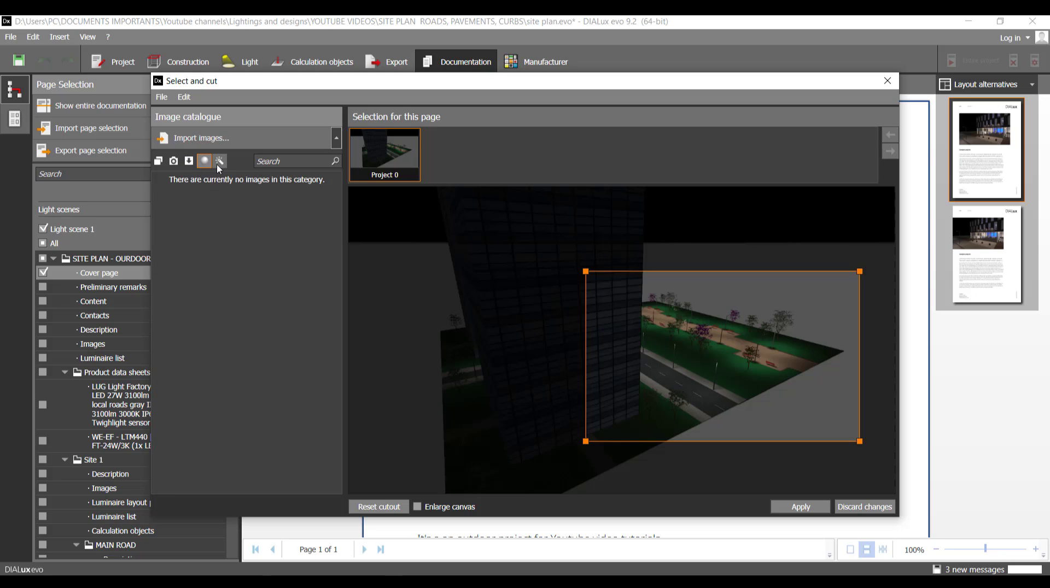
{"action": "left_click", "coordinate": [219, 160]}
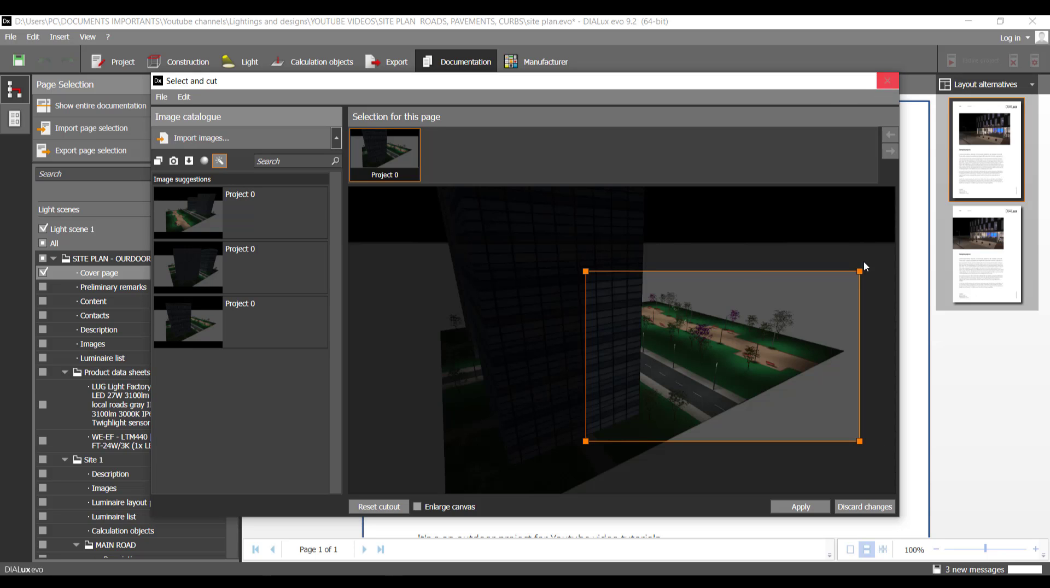
{"action": "left_click", "coordinate": [800, 507]}
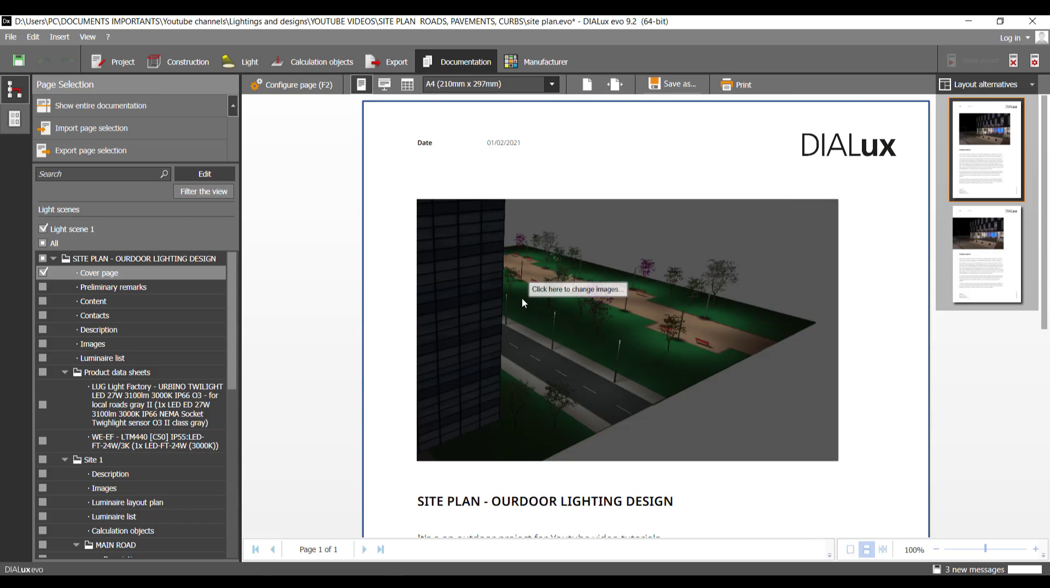
Look over the cover page, try its second layout alternative and restore the first one
{"action": "scroll", "coordinate": [522, 299], "scroll_direction": "down", "scroll_amount": 3}
{"action": "scroll", "coordinate": [523, 304], "scroll_direction": "up", "scroll_amount": 3}
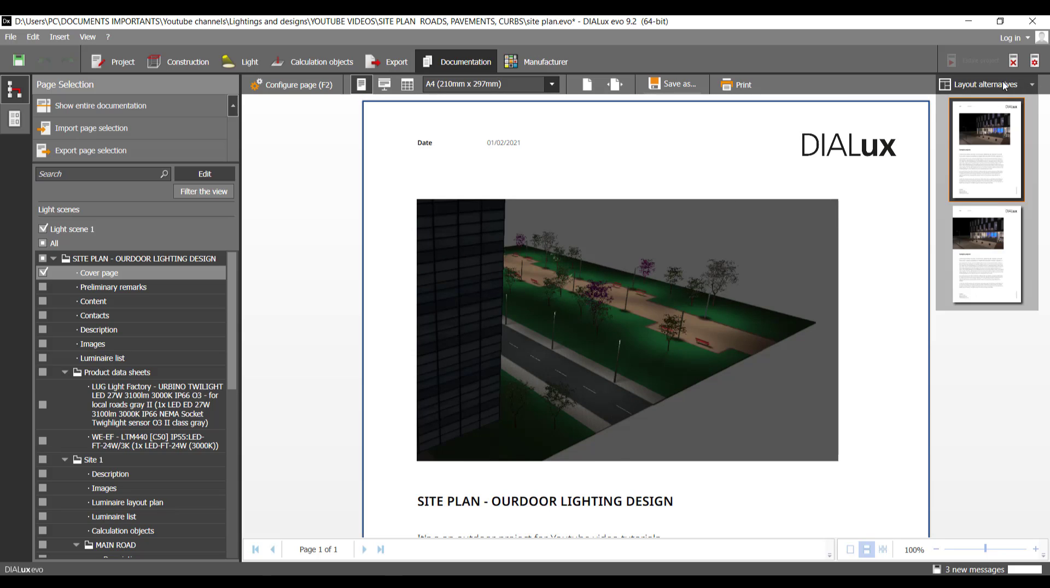
{"action": "left_click", "coordinate": [1034, 85]}
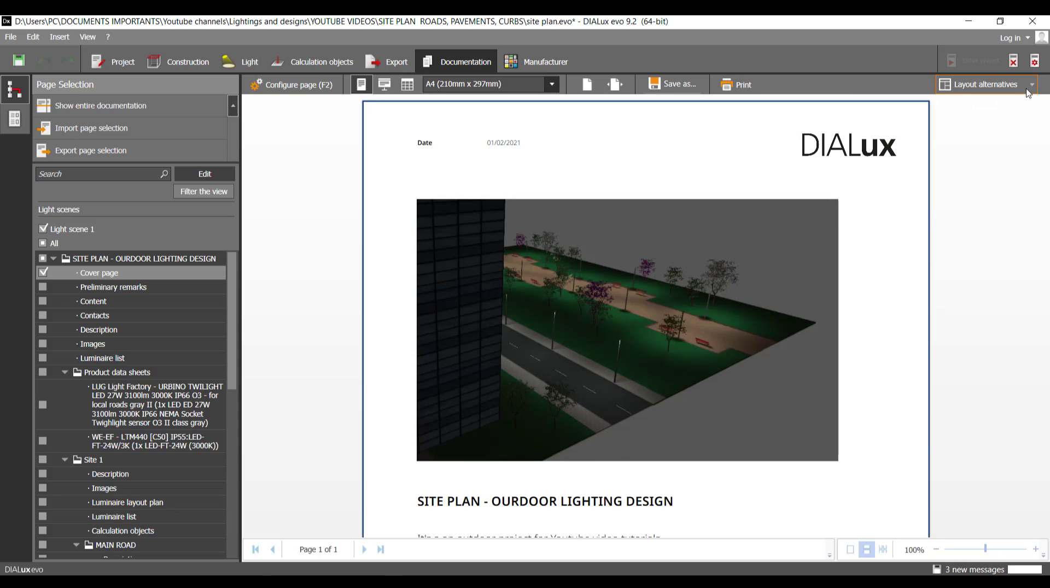
{"action": "left_click", "coordinate": [1028, 86]}
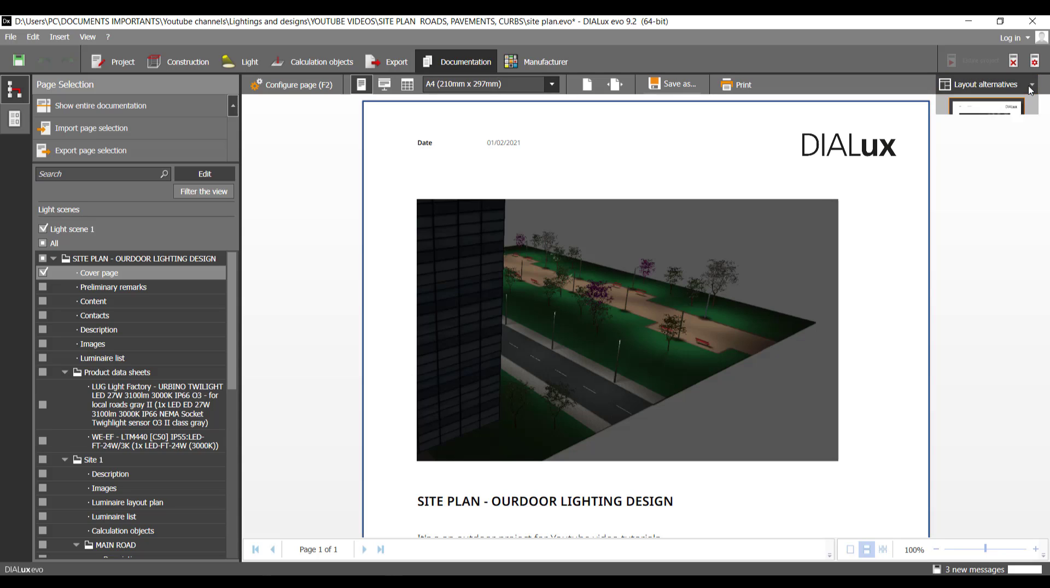
{"action": "left_click", "coordinate": [984, 275]}
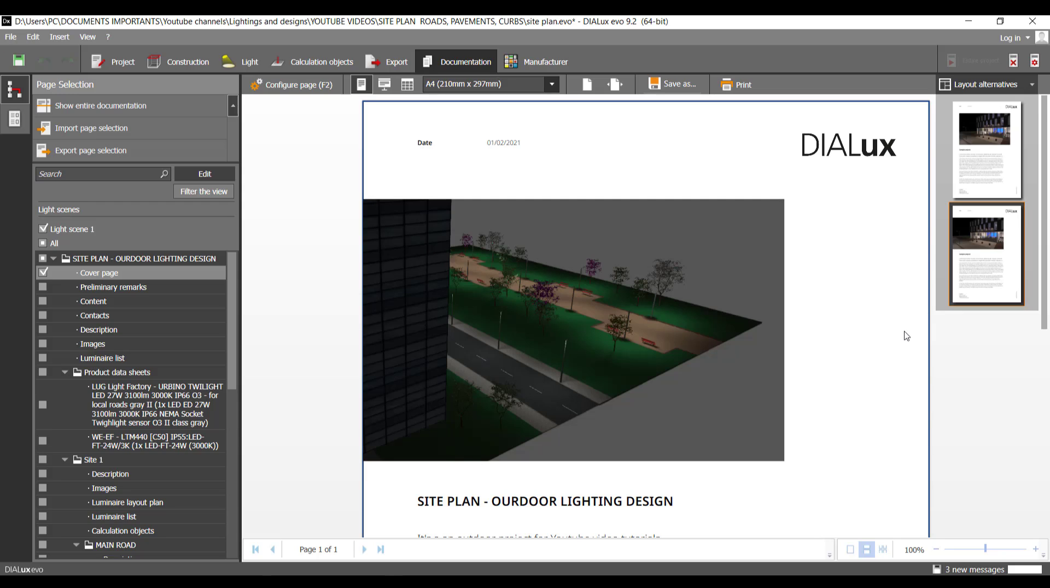
{"action": "left_click", "coordinate": [981, 174]}
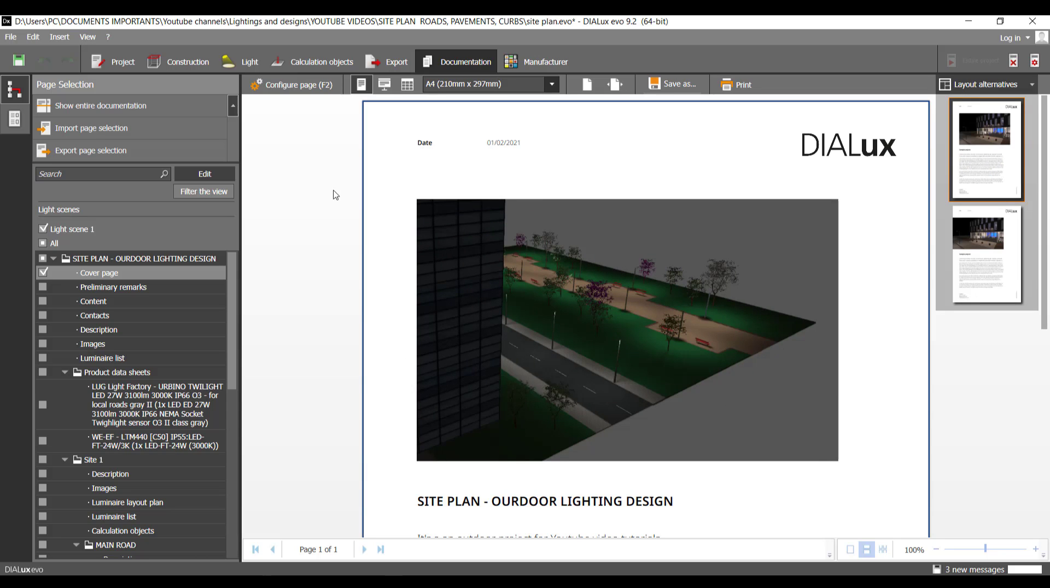
Open the Cover page's configuration and insert Logo.png as the header logo
{"action": "left_click", "coordinate": [314, 89]}
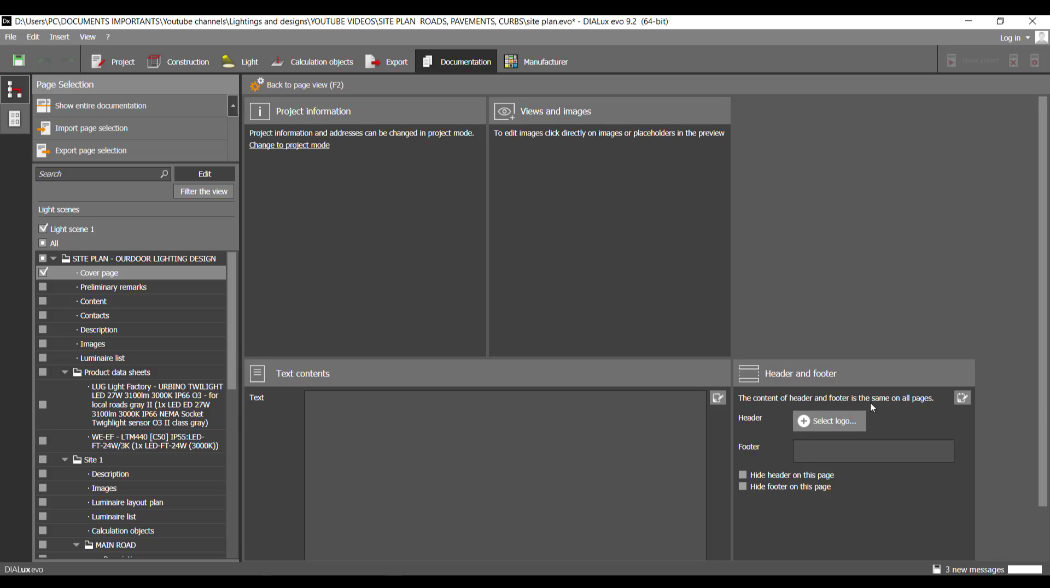
{"action": "left_click", "coordinate": [845, 430]}
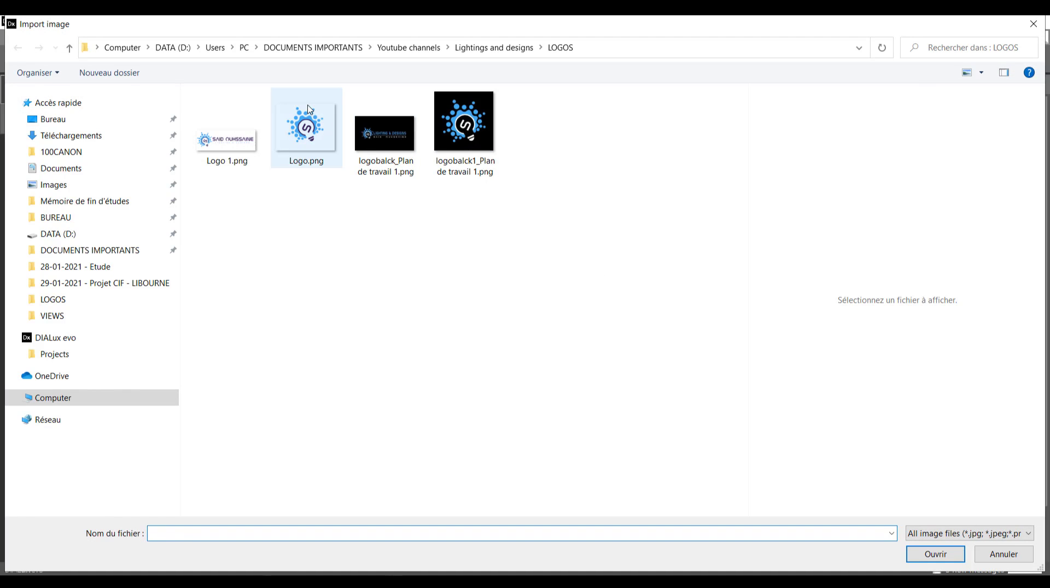
{"action": "double_click", "coordinate": [307, 125]}
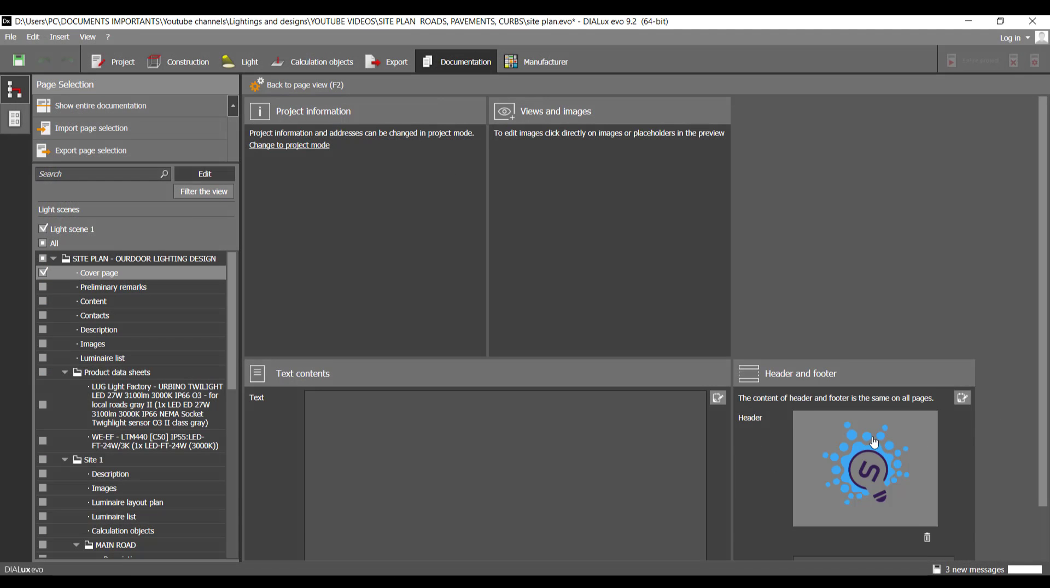
{"action": "scroll", "coordinate": [874, 443], "scroll_direction": "down", "scroll_amount": 1}
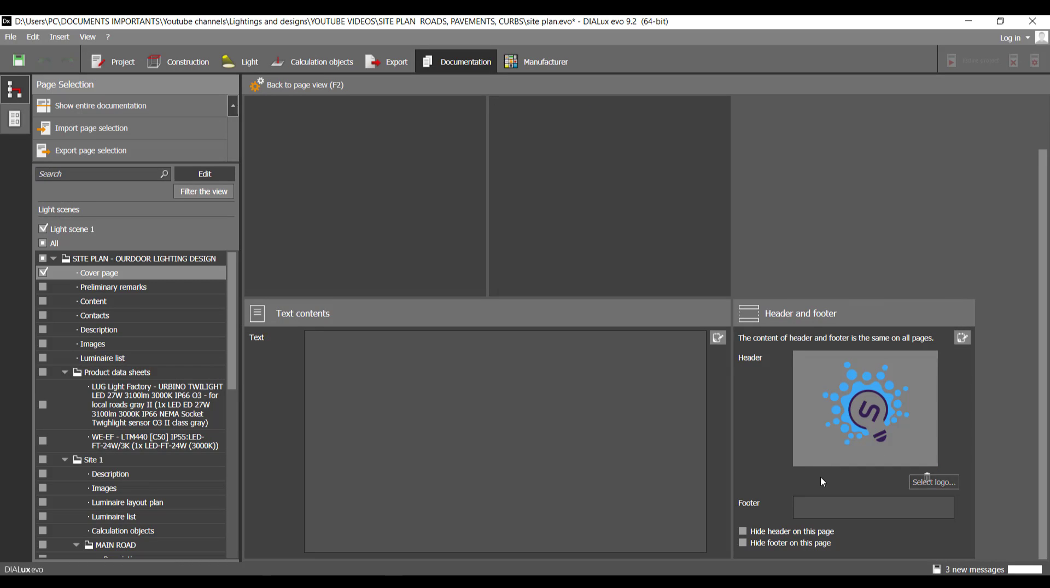
{"action": "left_click", "coordinate": [856, 511]}
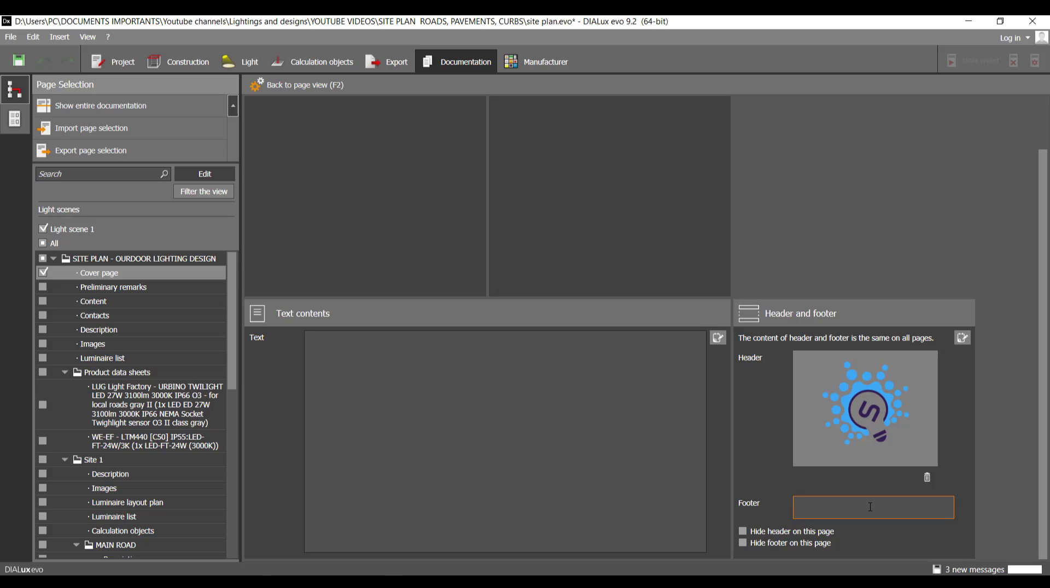
{"action": "type", "text": "if"}
{"action": "type", "text": "www"}
{"action": "type", "text": ".something"}
{"action": "type", "text": ".dddklnd"}
{"action": "left_click", "coordinate": [815, 543]}
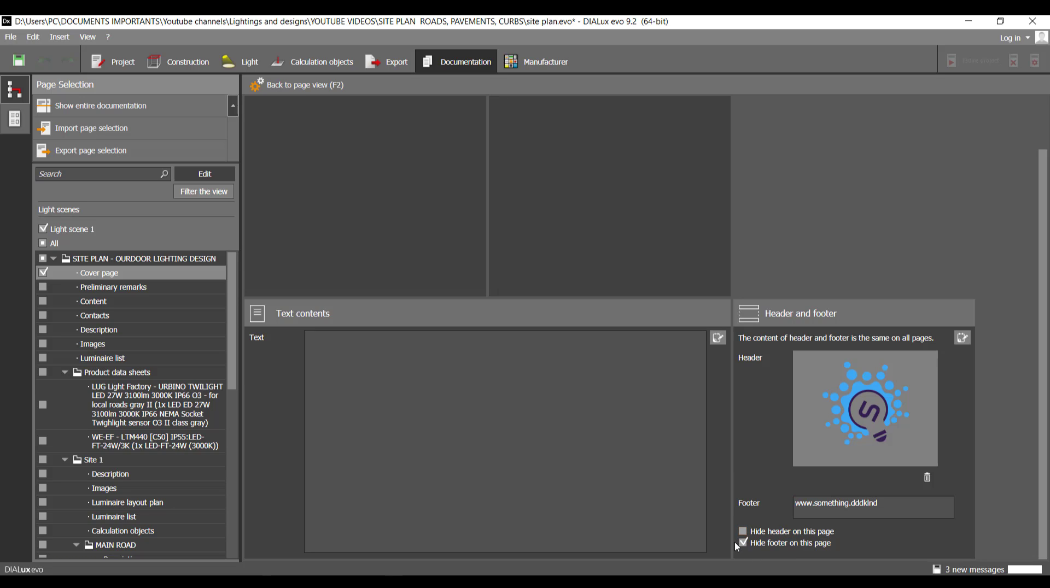
Reset the header and footer to the DIALux standard settings and insert Logo.png as the header logo again
{"action": "left_click", "coordinate": [964, 339]}
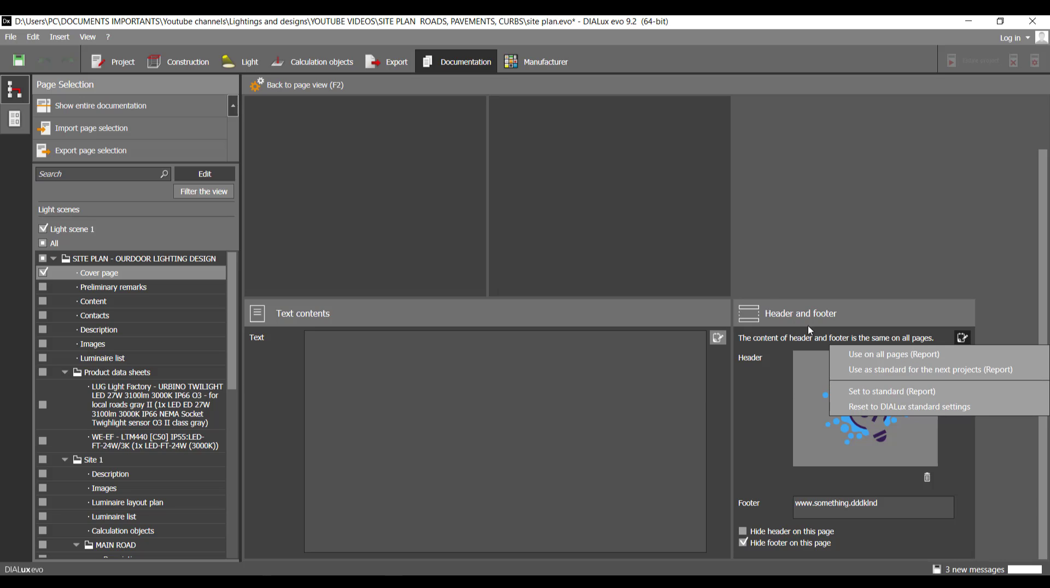
{"action": "left_click", "coordinate": [898, 407]}
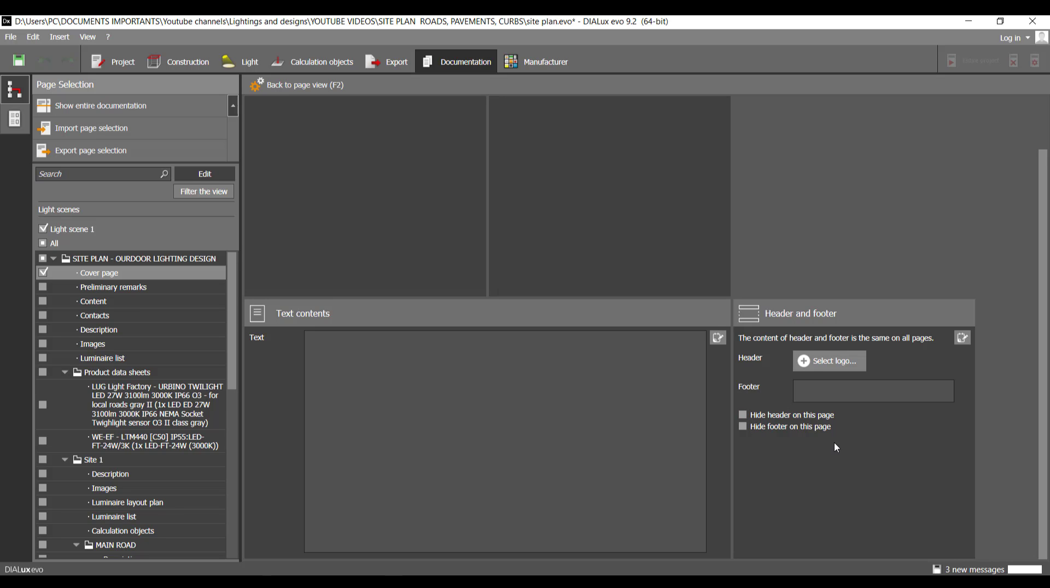
{"action": "left_click", "coordinate": [849, 363]}
{"action": "left_click", "coordinate": [303, 123]}
{"action": "left_click", "coordinate": [933, 555]}
{"action": "left_click", "coordinate": [847, 394]}
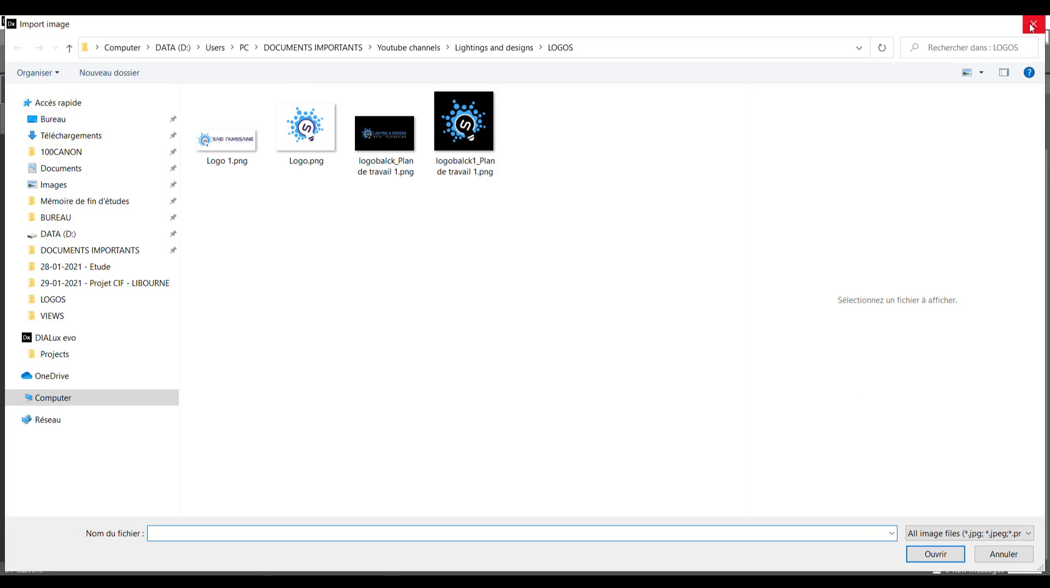
{"action": "left_click", "coordinate": [1032, 23]}
Enter "Something" as the footer text for the documentation pages
{"action": "left_click", "coordinate": [872, 514]}
{"action": "type", "text": "S"}
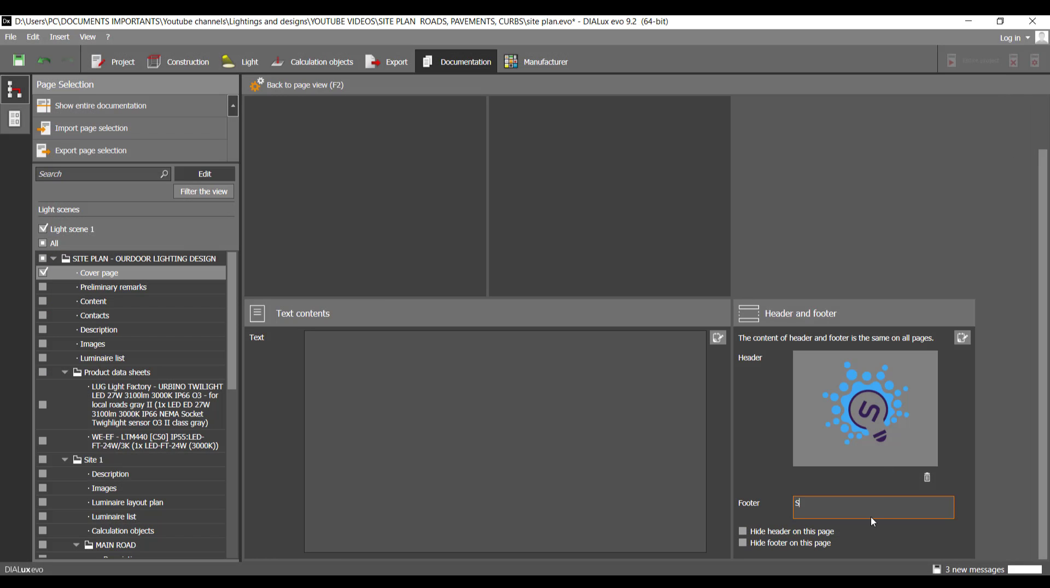
{"action": "type", "text": "omething"}
{"action": "left_click", "coordinate": [662, 445]}
{"action": "left_click", "coordinate": [662, 442]}
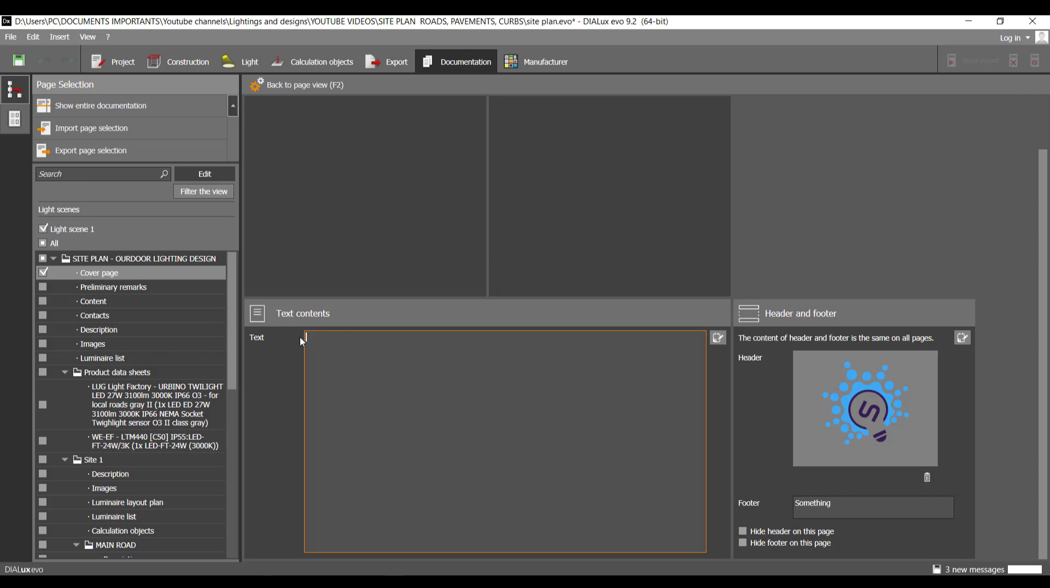
Check the description entered in the project information and how it appears on the Description report page
{"action": "left_click", "coordinate": [108, 62]}
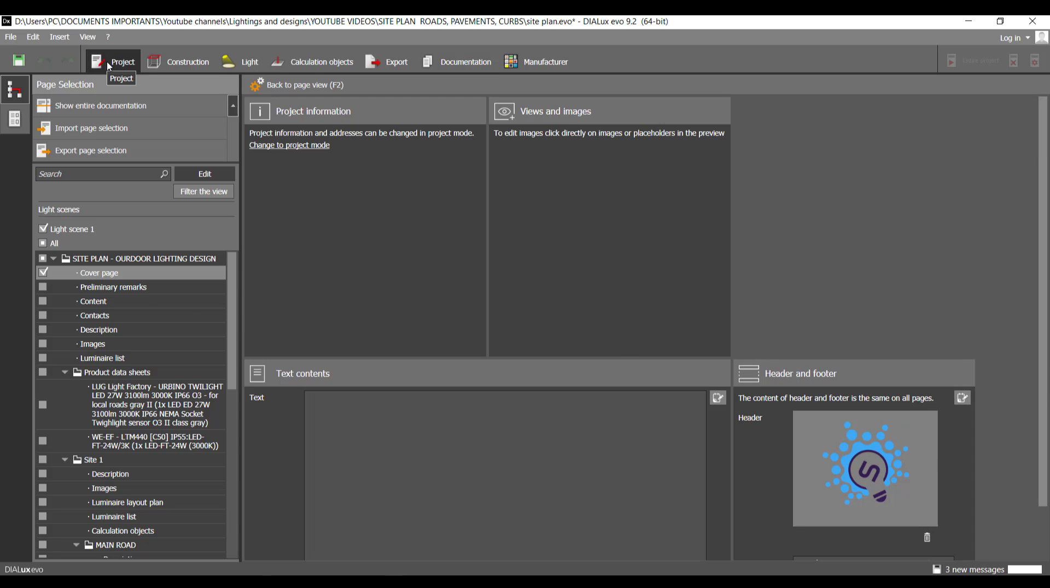
{"action": "triple_click", "coordinate": [483, 226]}
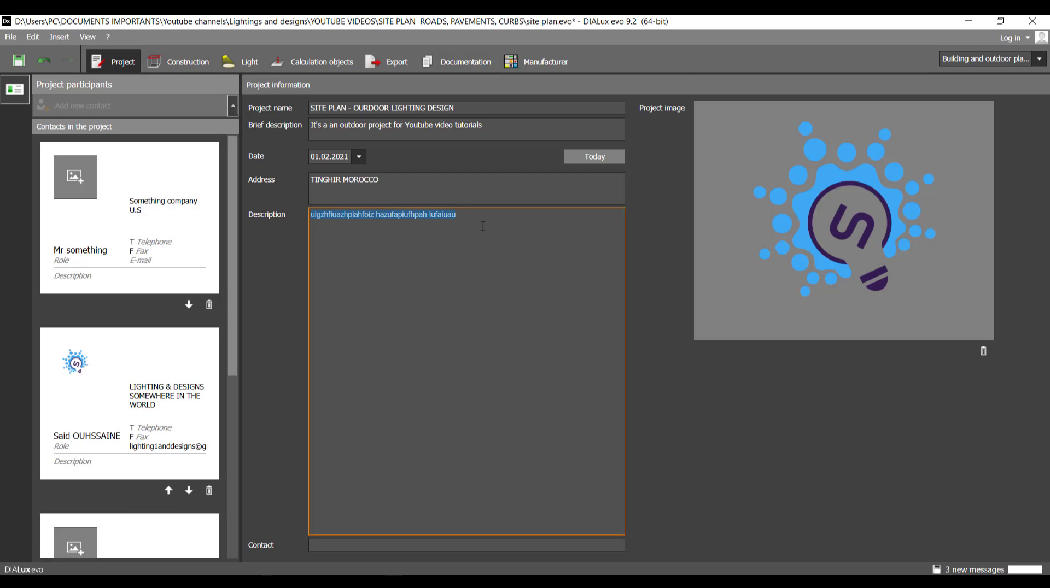
{"action": "left_click", "coordinate": [483, 225]}
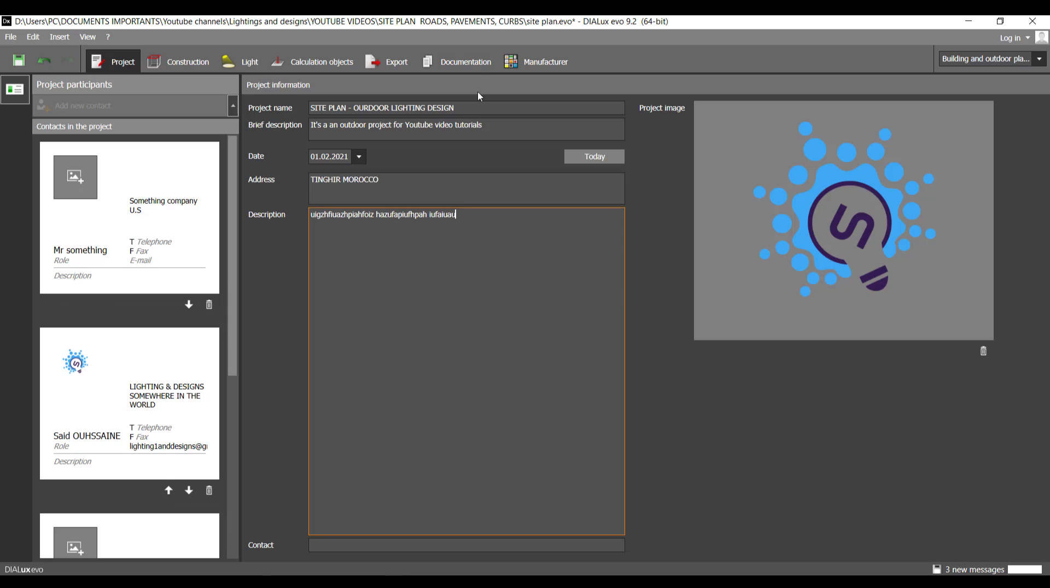
{"action": "left_click", "coordinate": [467, 61]}
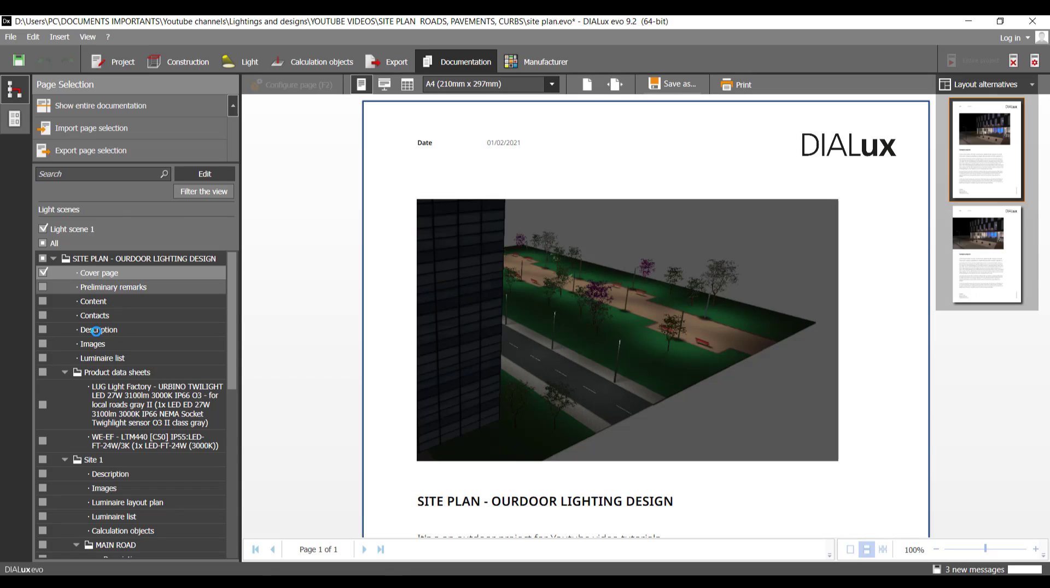
{"action": "left_click", "coordinate": [98, 331]}
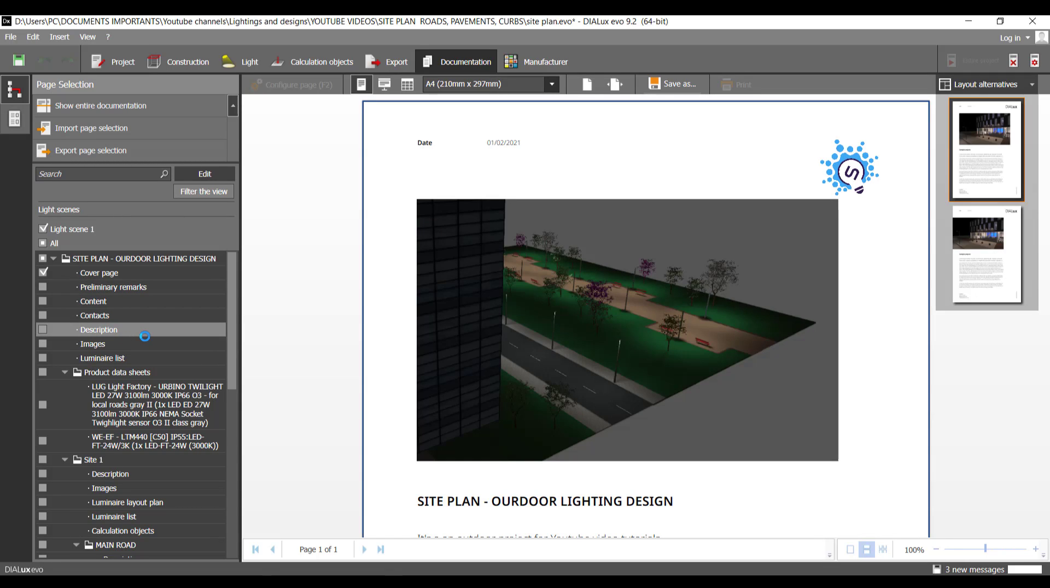
{"action": "scroll", "coordinate": [309, 346], "scroll_direction": "down", "scroll_amount": 3}
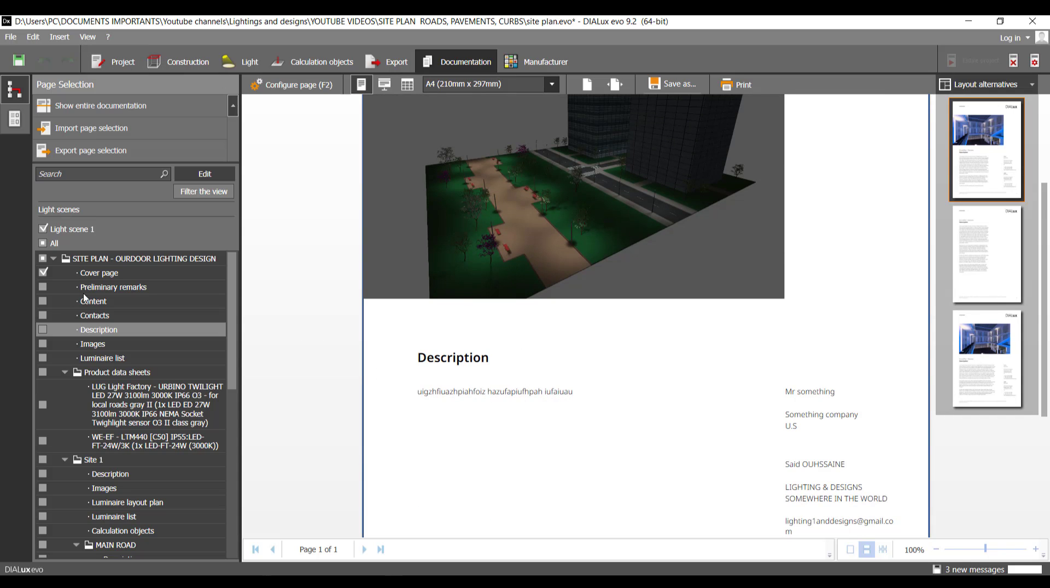
Compare the cover page text with the project's brief description, dismissing the save reminder, and return to the documentation
{"action": "left_click", "coordinate": [145, 276]}
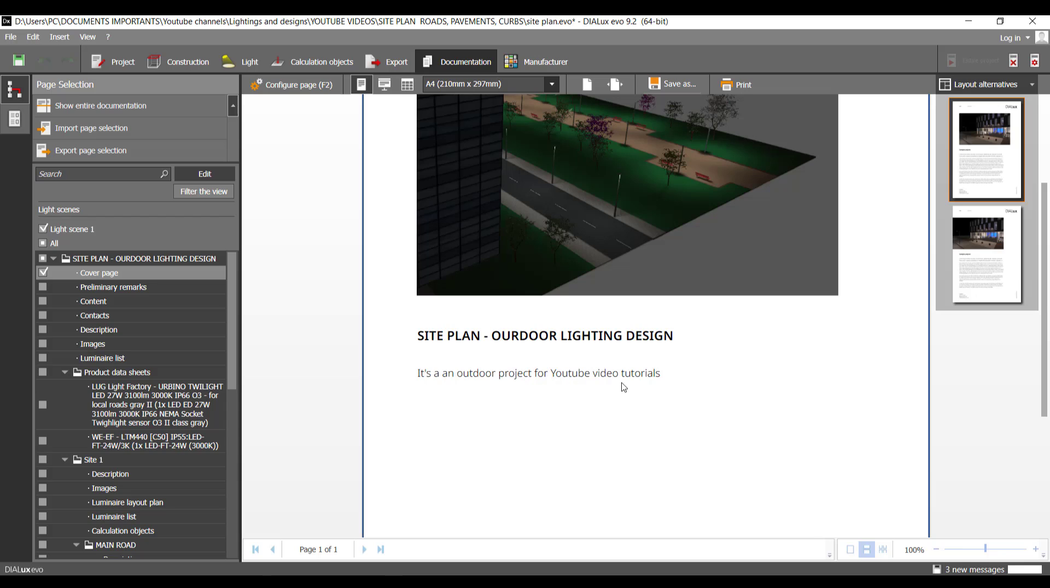
{"action": "left_click", "coordinate": [121, 64]}
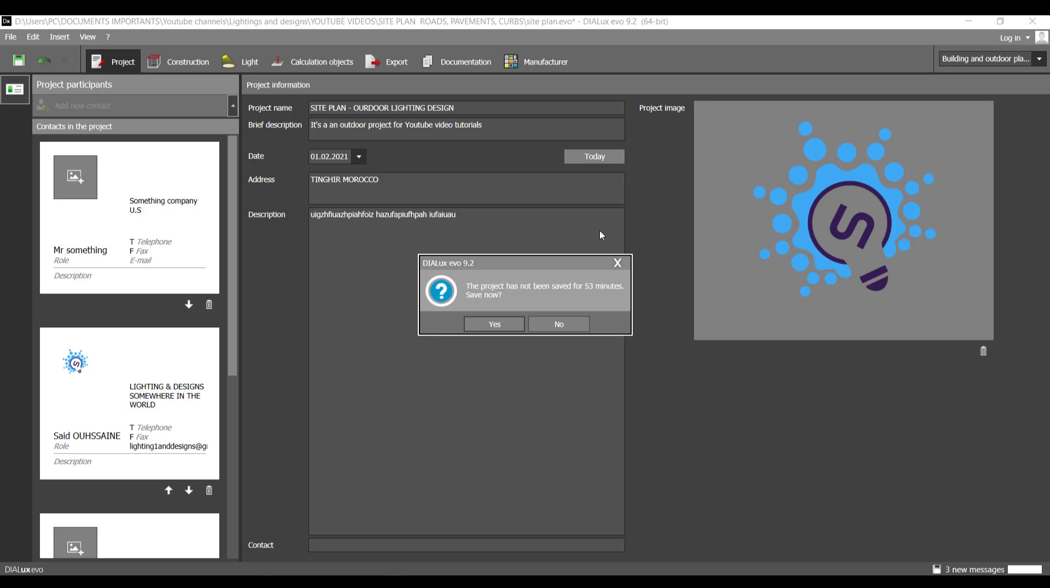
{"action": "left_click", "coordinate": [618, 264]}
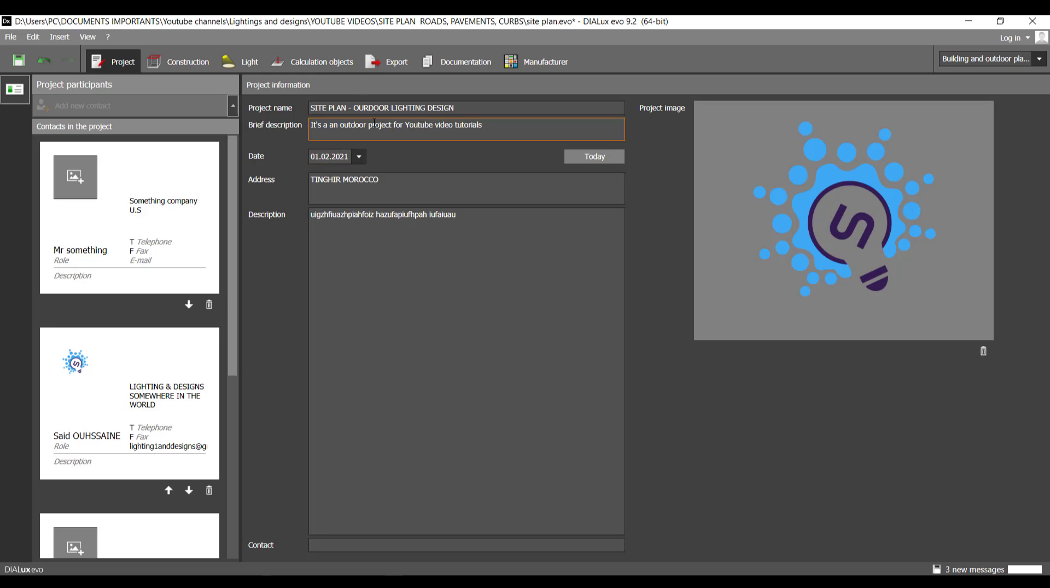
{"action": "left_click", "coordinate": [462, 63]}
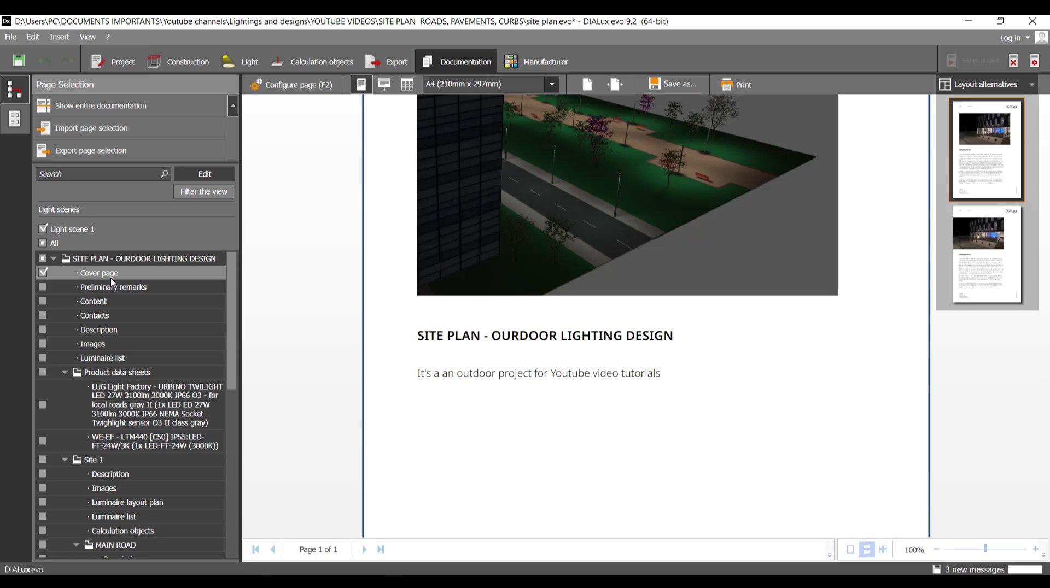
Set the Cover page's text content to "I don't know exactly what to write here" and return to the page view
{"action": "left_click", "coordinate": [310, 86]}
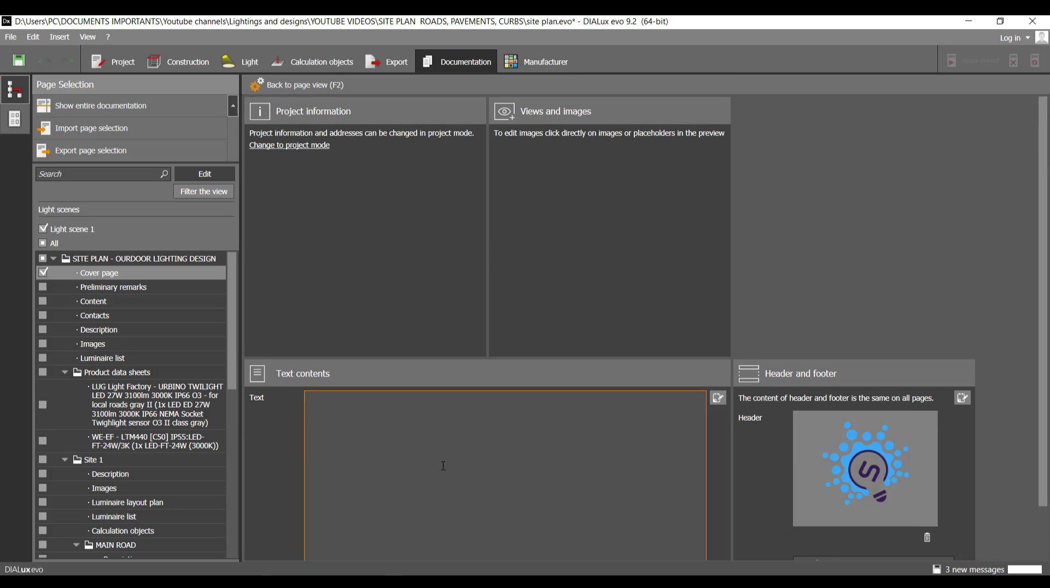
{"action": "type", "text": "I don't know exactly what to write here"}
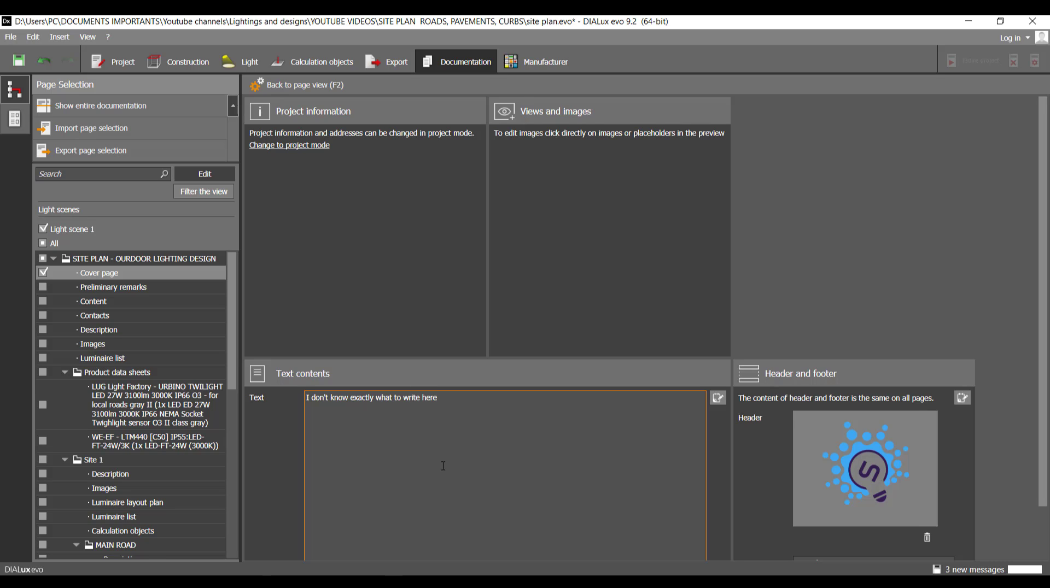
{"action": "left_click", "coordinate": [320, 89]}
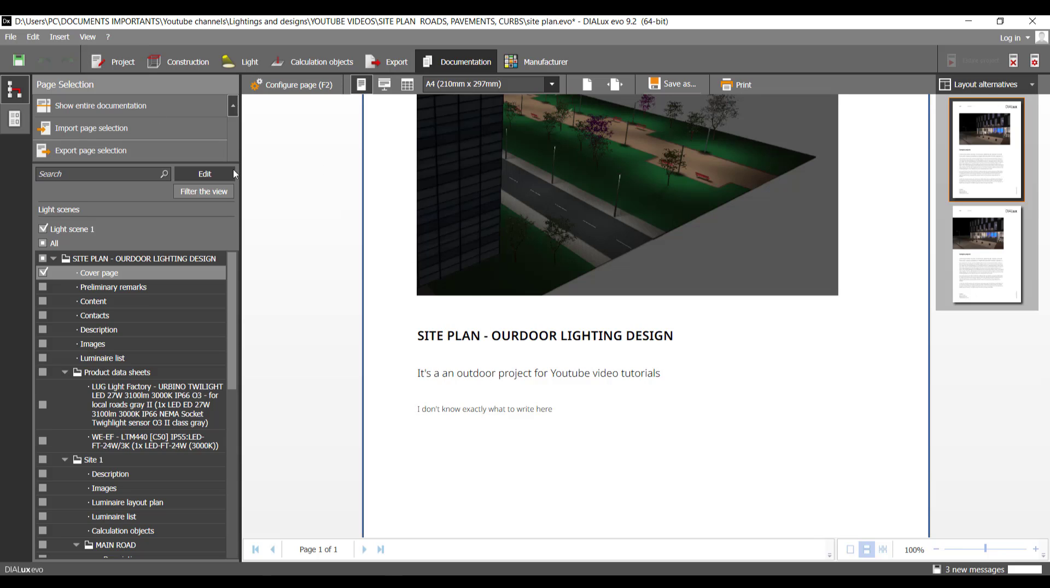
Compare the lower part of the cover page with the project's address and descriptions, and view the lighting scene
{"action": "scroll", "coordinate": [529, 406], "scroll_direction": "down", "scroll_amount": 3}
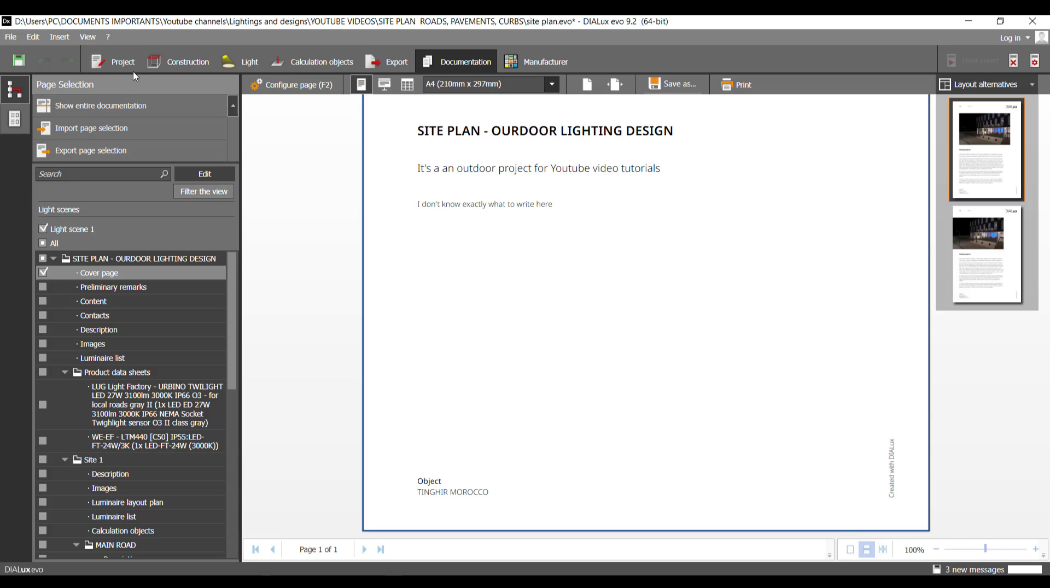
{"action": "left_click", "coordinate": [115, 62]}
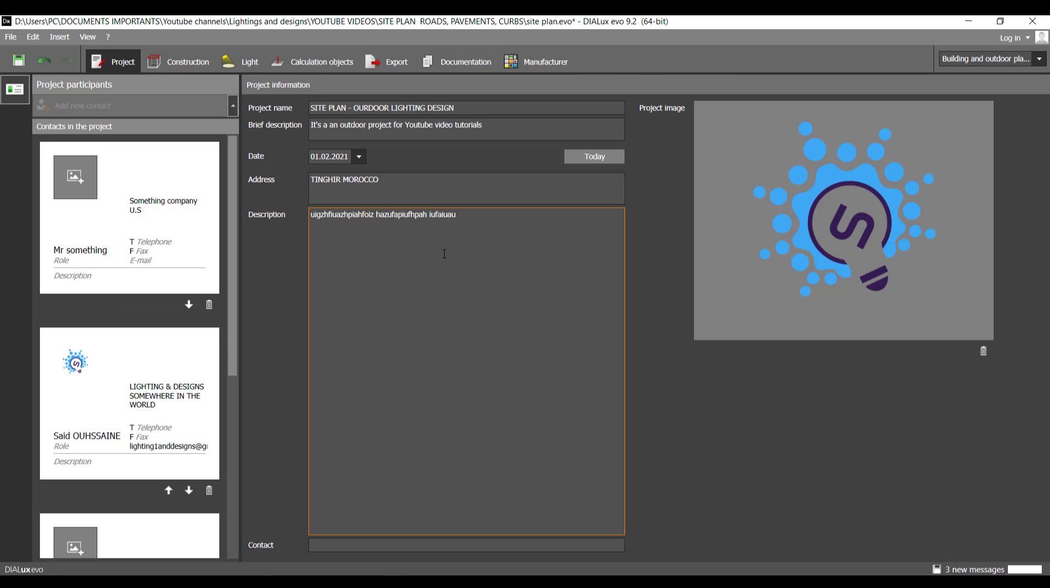
{"action": "key", "text": "ctrl+a"}
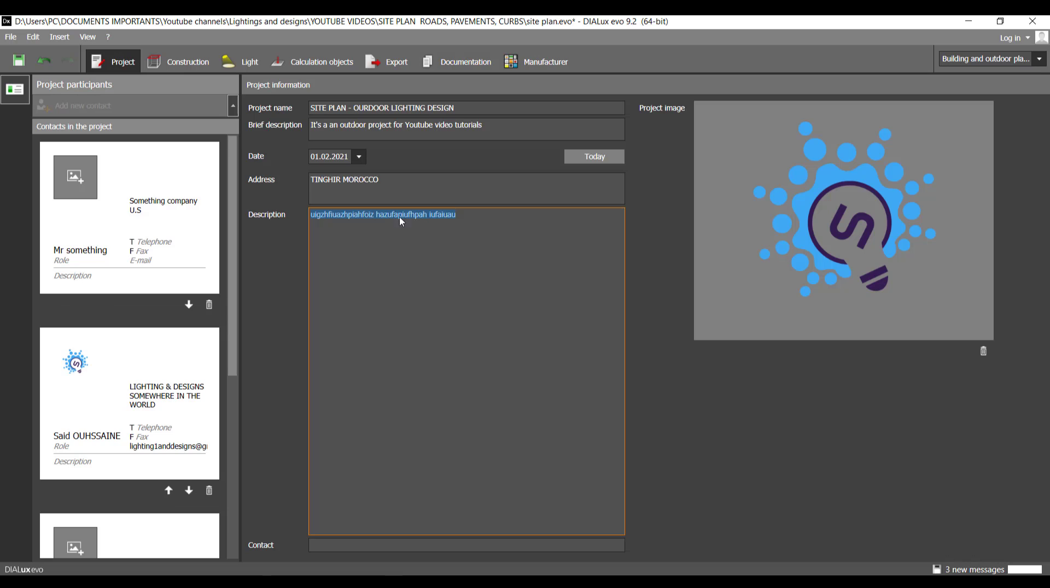
{"action": "left_click_drag", "start_coordinate": [399, 183], "coordinate": [348, 180]}
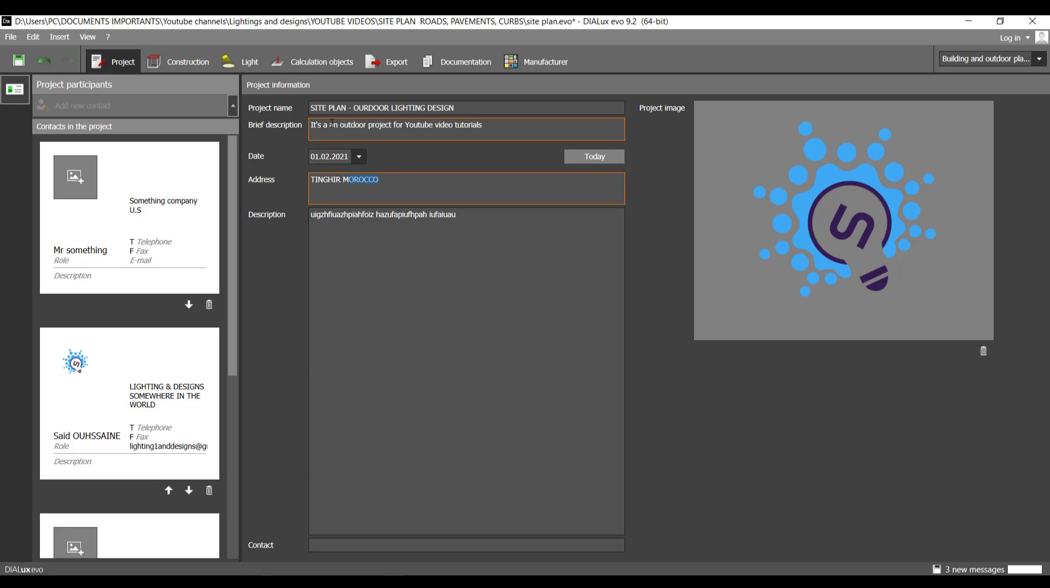
{"action": "left_click", "coordinate": [244, 62]}
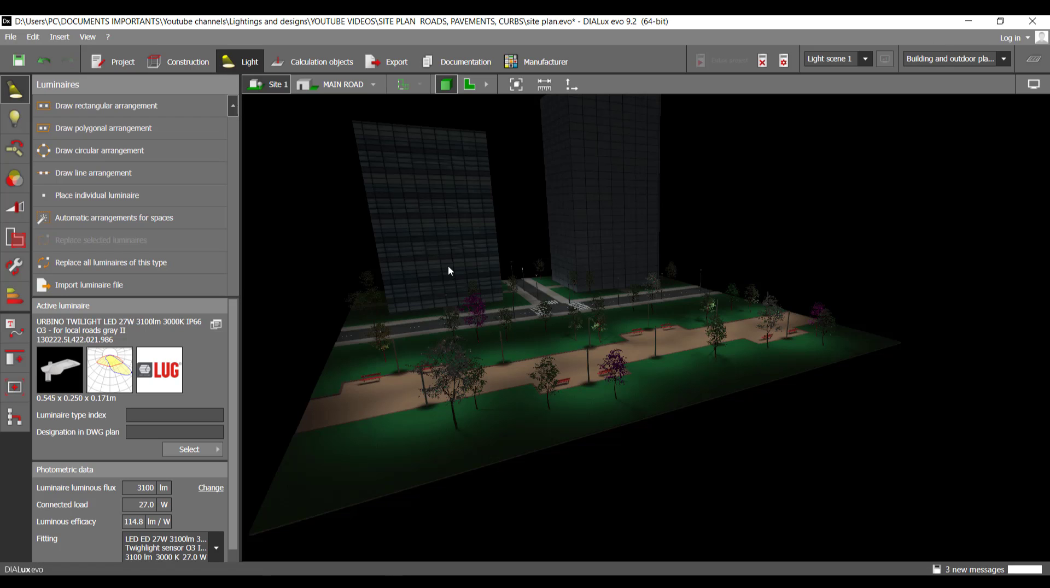
Return to the documentation, examine the whole cover page with its logo and texts, and recheck its configuration
{"action": "left_click", "coordinate": [459, 62]}
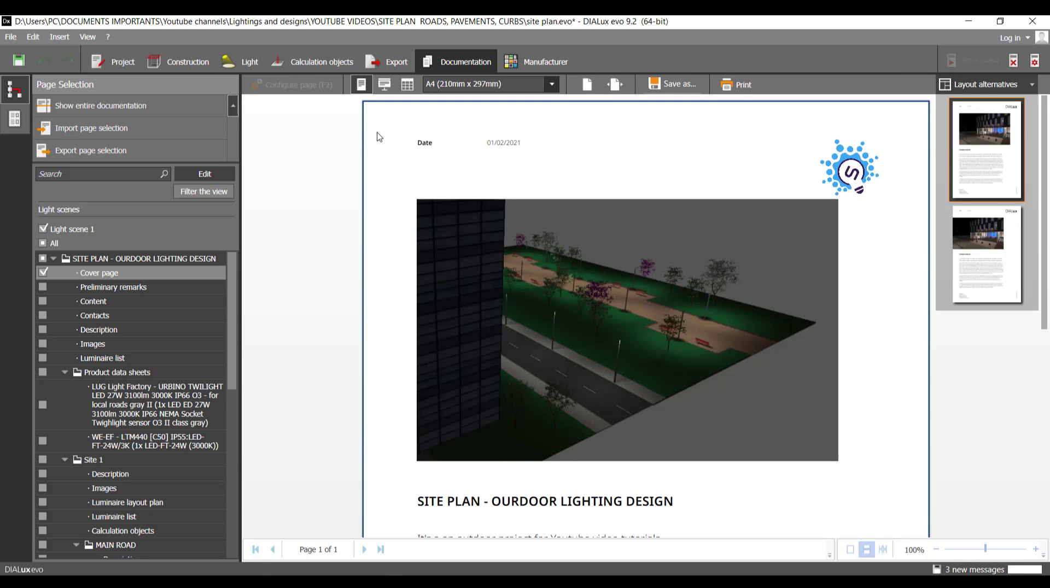
{"action": "scroll", "coordinate": [788, 221], "scroll_direction": "down", "scroll_amount": 3}
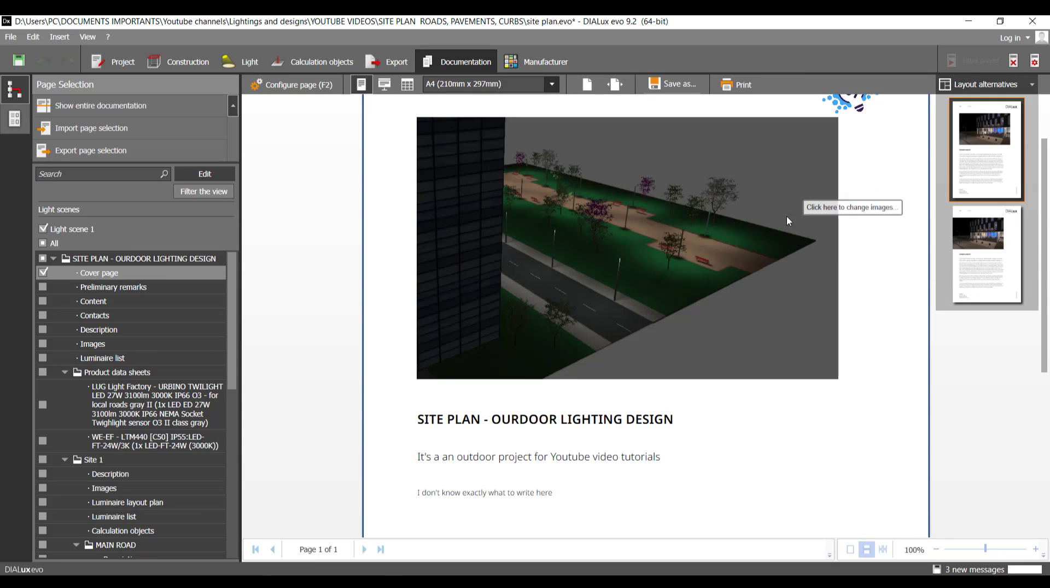
{"action": "scroll", "coordinate": [446, 434], "scroll_direction": "down", "scroll_amount": 1}
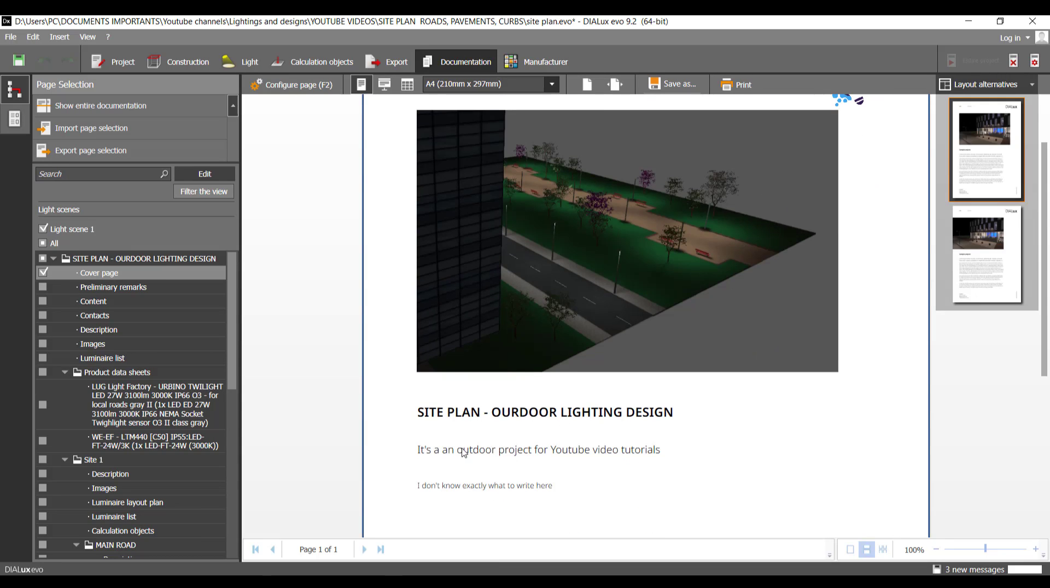
{"action": "scroll", "coordinate": [463, 405], "scroll_direction": "down", "scroll_amount": 4}
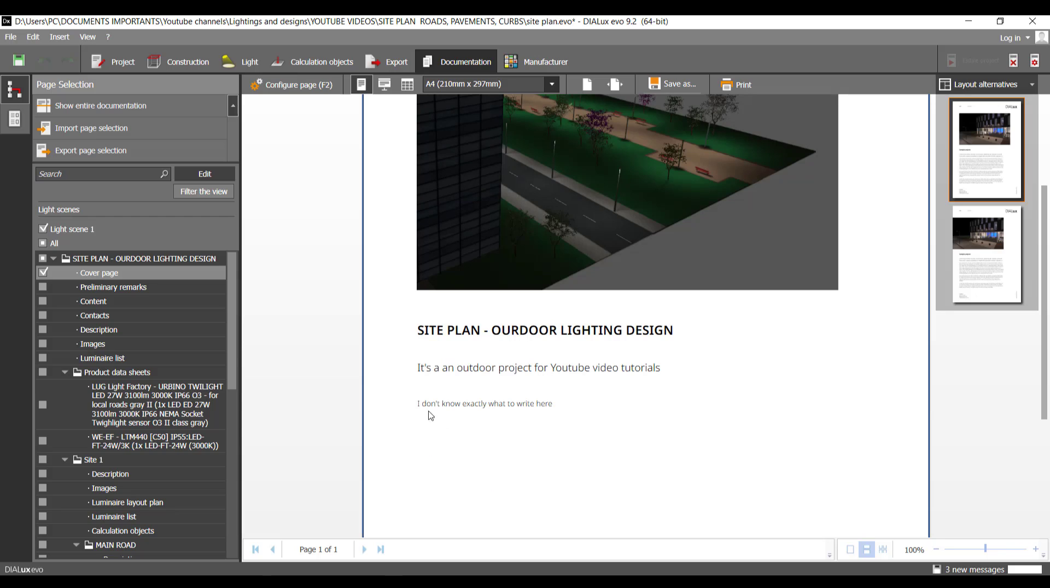
{"action": "scroll", "coordinate": [428, 394], "scroll_direction": "down", "scroll_amount": 2}
{"action": "left_click", "coordinate": [304, 89]}
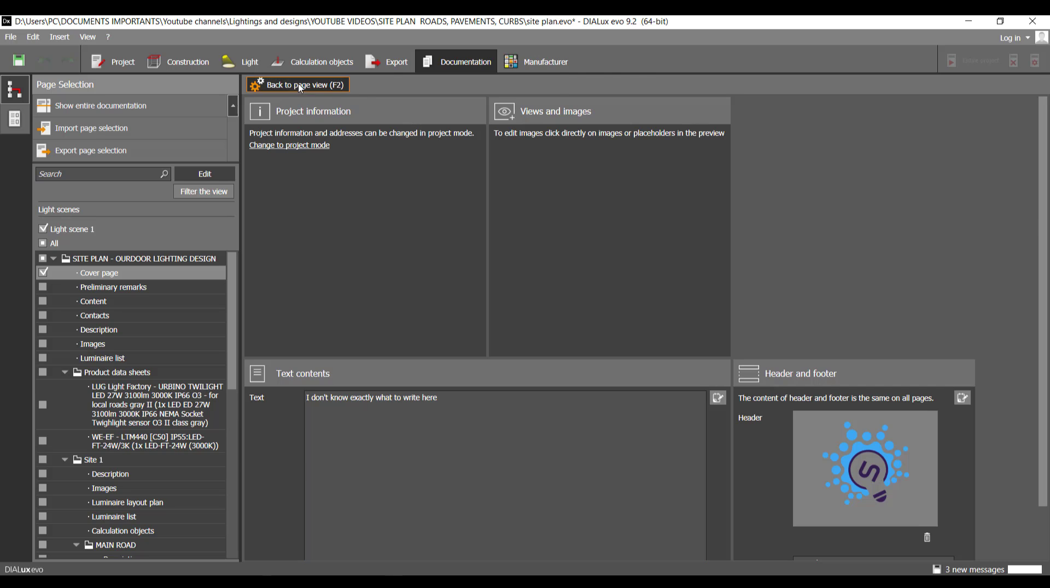
{"action": "left_click", "coordinate": [301, 87]}
{"action": "scroll", "coordinate": [449, 348], "scroll_direction": "down", "scroll_amount": 3}
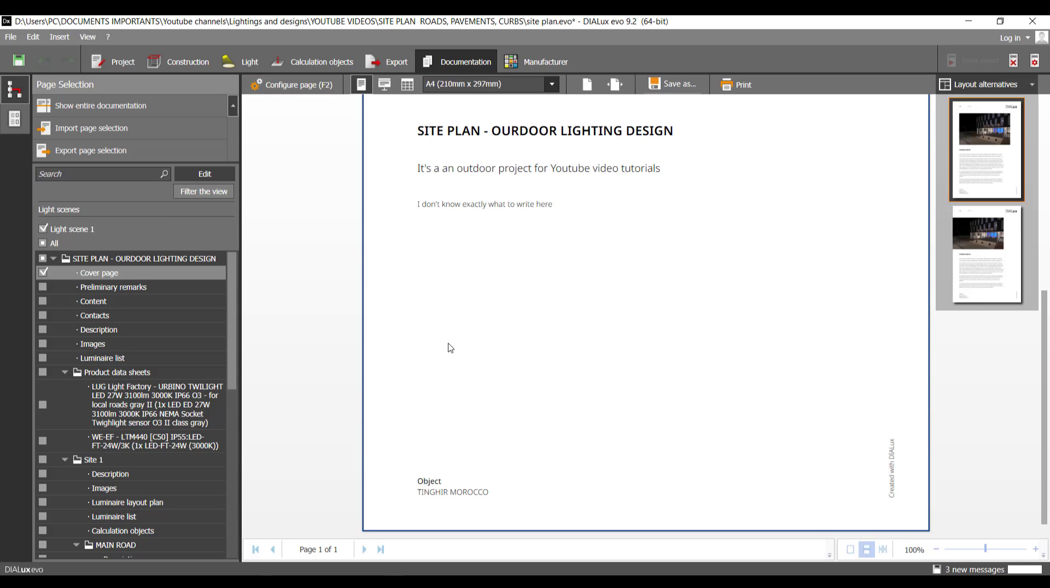
Open the Preliminary remarks page, hide its header through the page configuration and return to the page view
{"action": "left_click", "coordinate": [107, 290]}
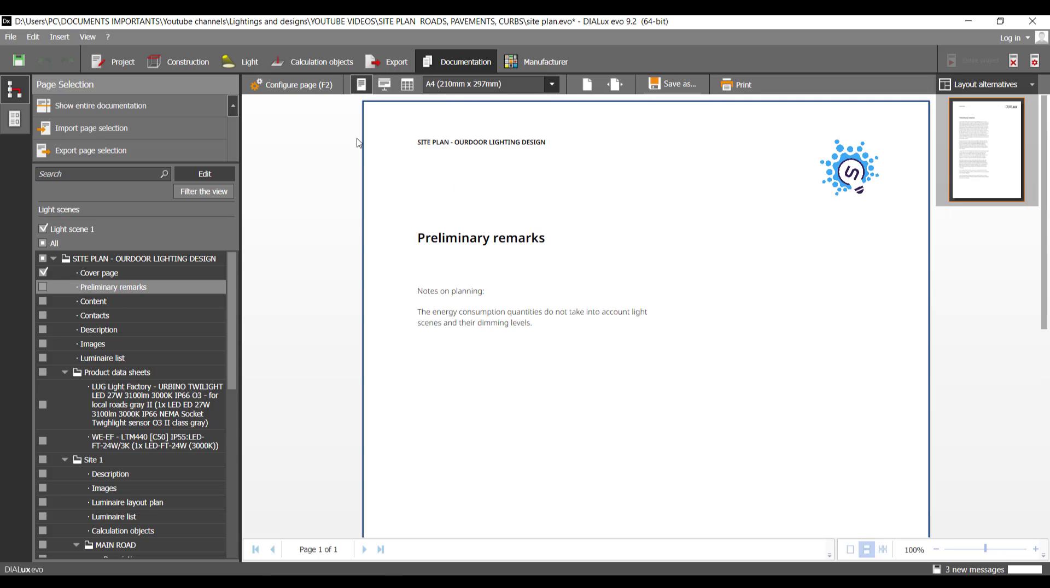
{"action": "left_click", "coordinate": [312, 86]}
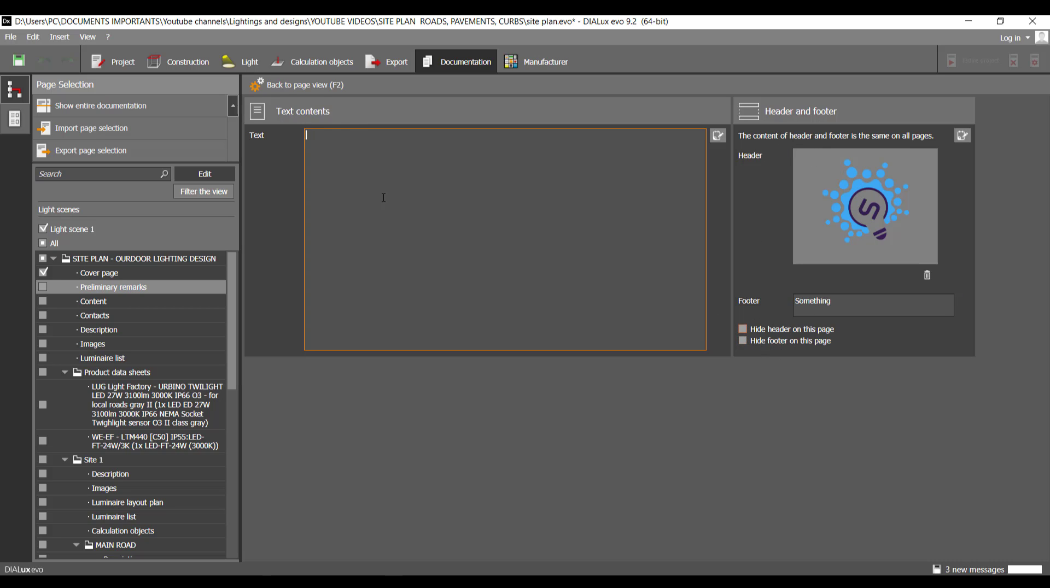
{"action": "left_click", "coordinate": [313, 85]}
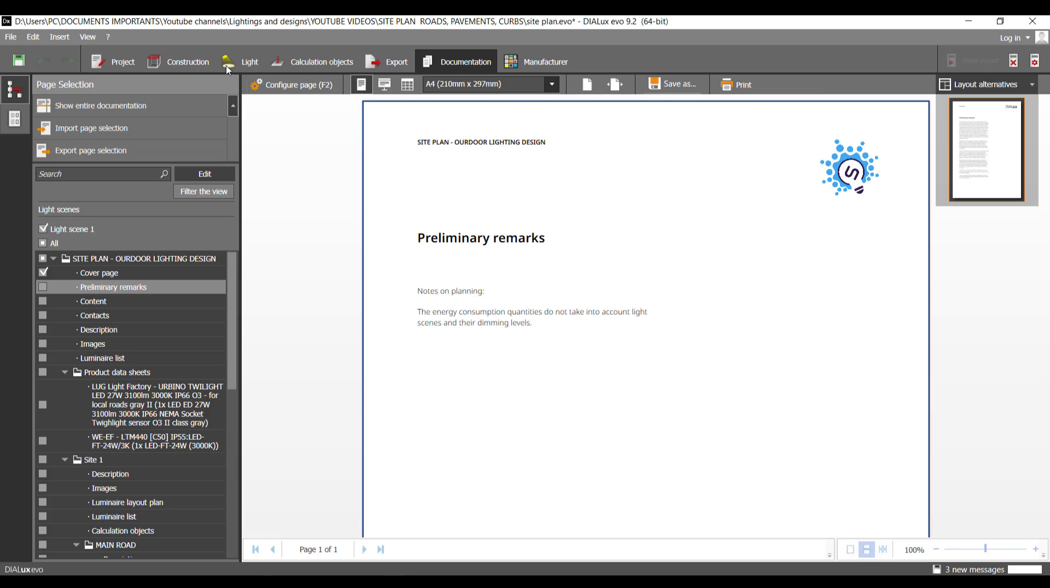
{"action": "left_click", "coordinate": [282, 86]}
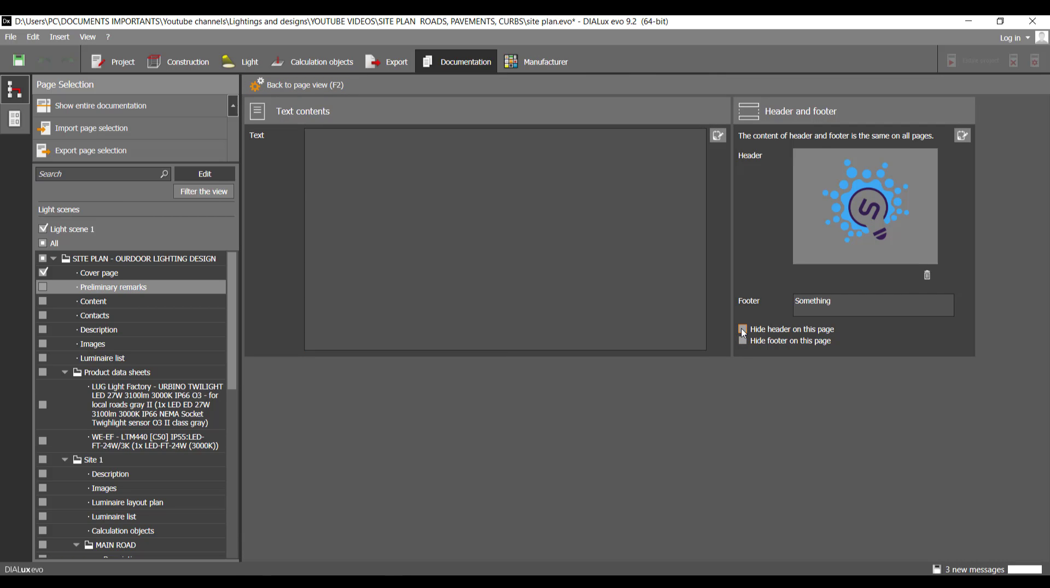
{"action": "left_click", "coordinate": [290, 87]}
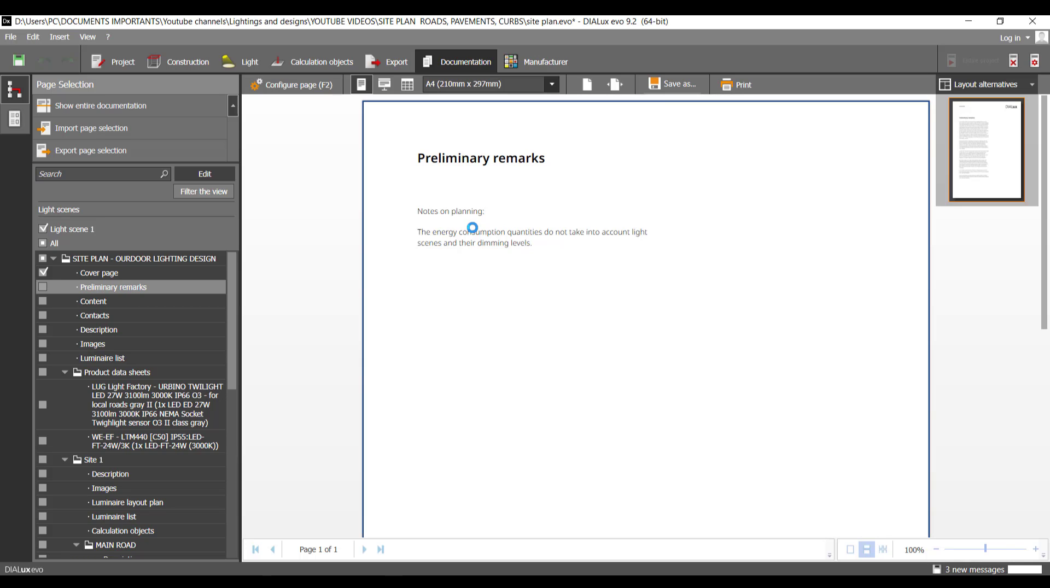
Check the whole Preliminary remarks page, hide its footer as well and return to the page view
{"action": "scroll", "coordinate": [755, 229], "scroll_direction": "down", "scroll_amount": 5}
{"action": "scroll", "coordinate": [756, 229], "scroll_direction": "down", "scroll_amount": 1}
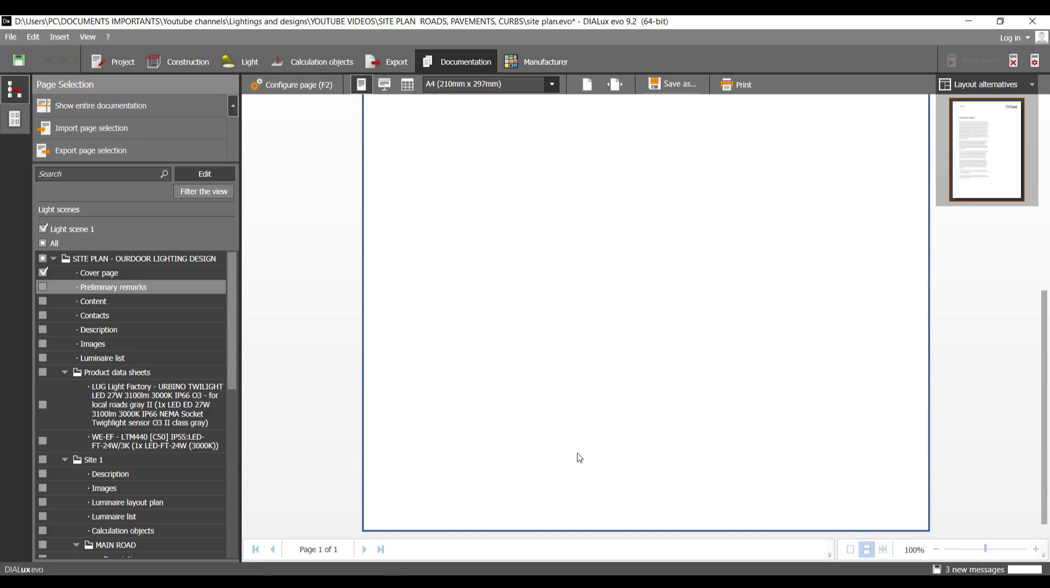
{"action": "scroll", "coordinate": [552, 471], "scroll_direction": "up", "scroll_amount": 6}
{"action": "scroll", "coordinate": [551, 471], "scroll_direction": "down", "scroll_amount": 6}
{"action": "left_click", "coordinate": [287, 85]}
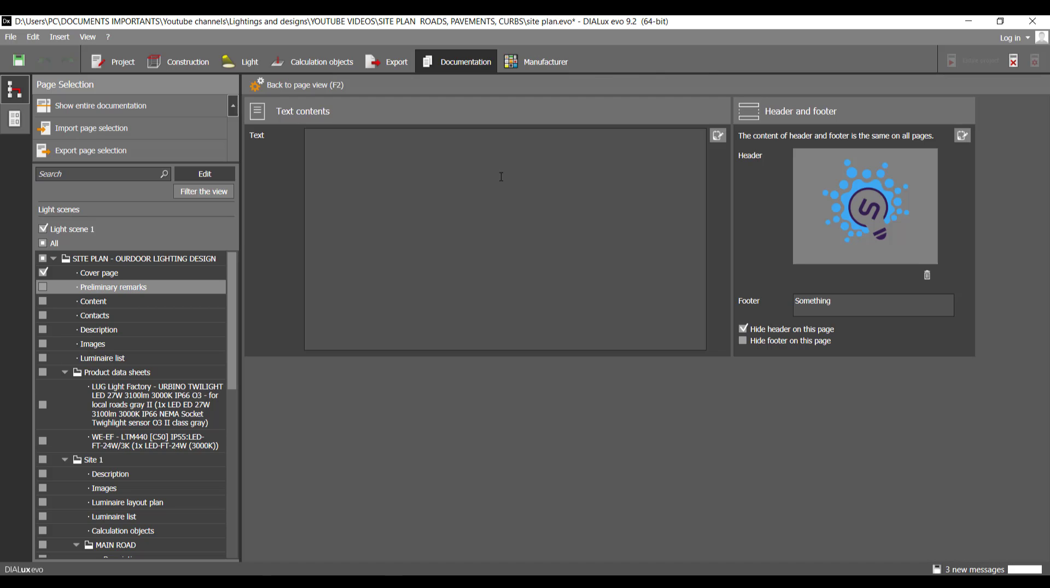
{"action": "left_click", "coordinate": [743, 341]}
{"action": "left_click", "coordinate": [322, 85]}
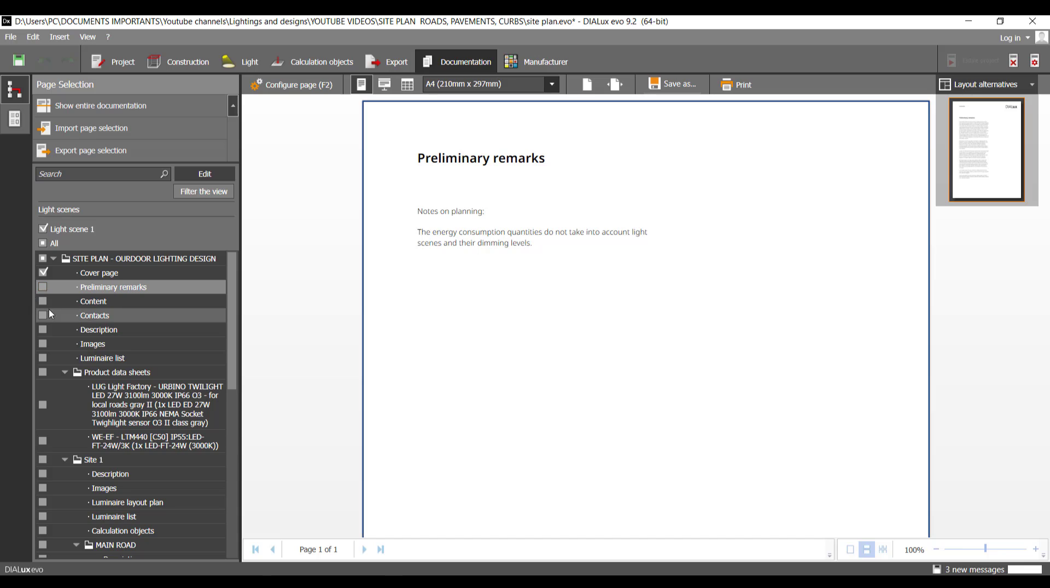
Include the Content page and the Luminaire list in the documentation and refresh the table of contents to check its entries
{"action": "left_click", "coordinate": [107, 304]}
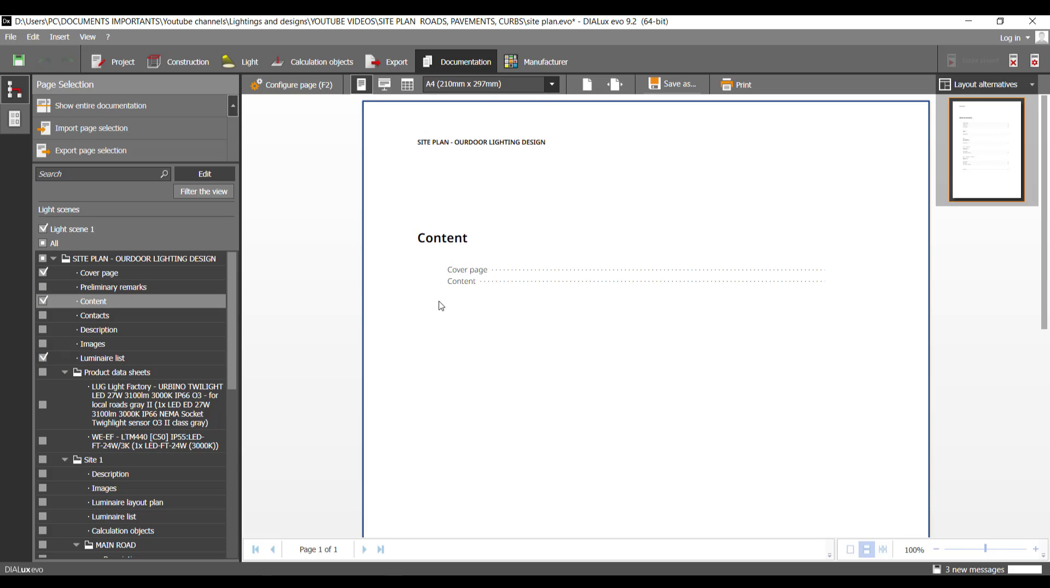
{"action": "left_click", "coordinate": [125, 273]}
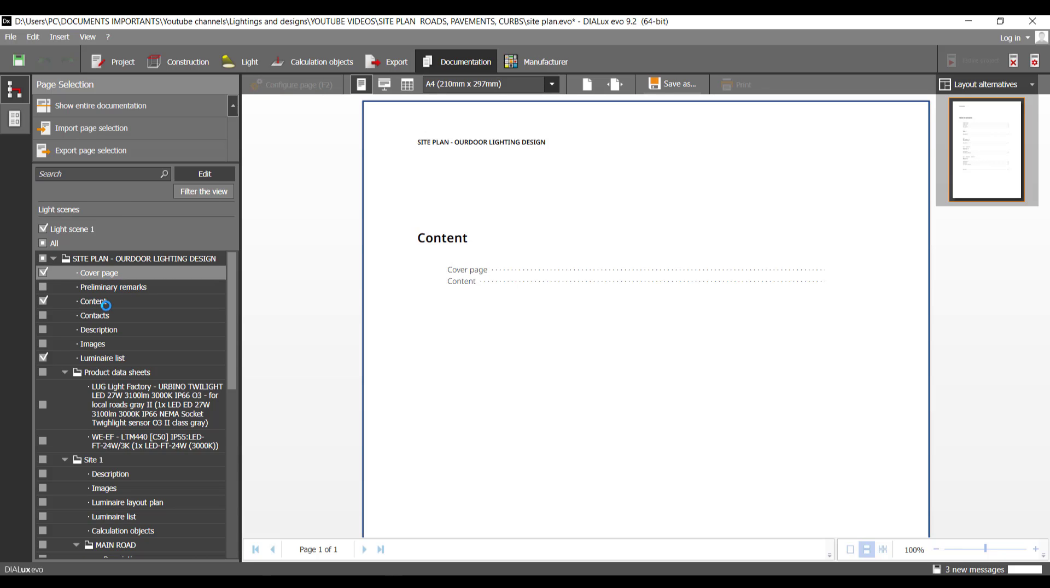
{"action": "left_click", "coordinate": [109, 300]}
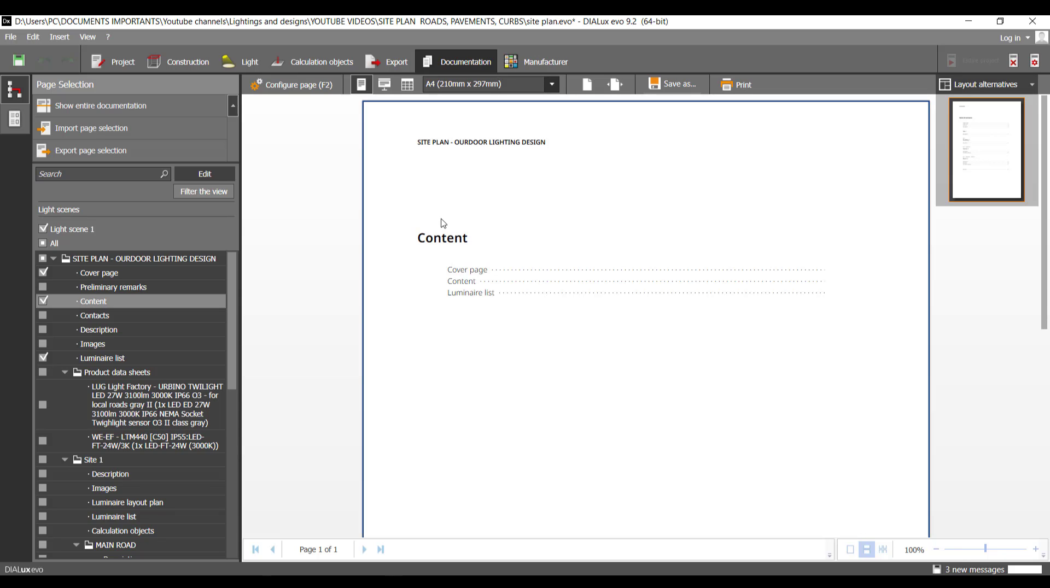
{"action": "scroll", "coordinate": [407, 273], "scroll_direction": "down", "scroll_amount": 2}
{"action": "scroll", "coordinate": [406, 276], "scroll_direction": "down", "scroll_amount": 4}
{"action": "scroll", "coordinate": [408, 257], "scroll_direction": "up", "scroll_amount": 6}
{"action": "scroll", "coordinate": [417, 194], "scroll_direction": "down", "scroll_amount": 4}
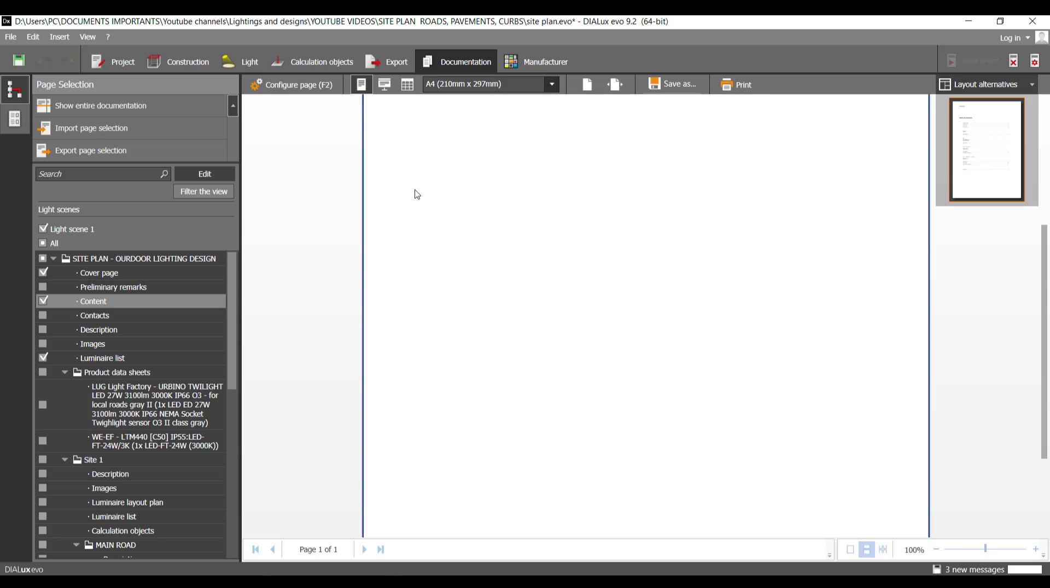
{"action": "scroll", "coordinate": [509, 246], "scroll_direction": "up", "scroll_amount": 2}
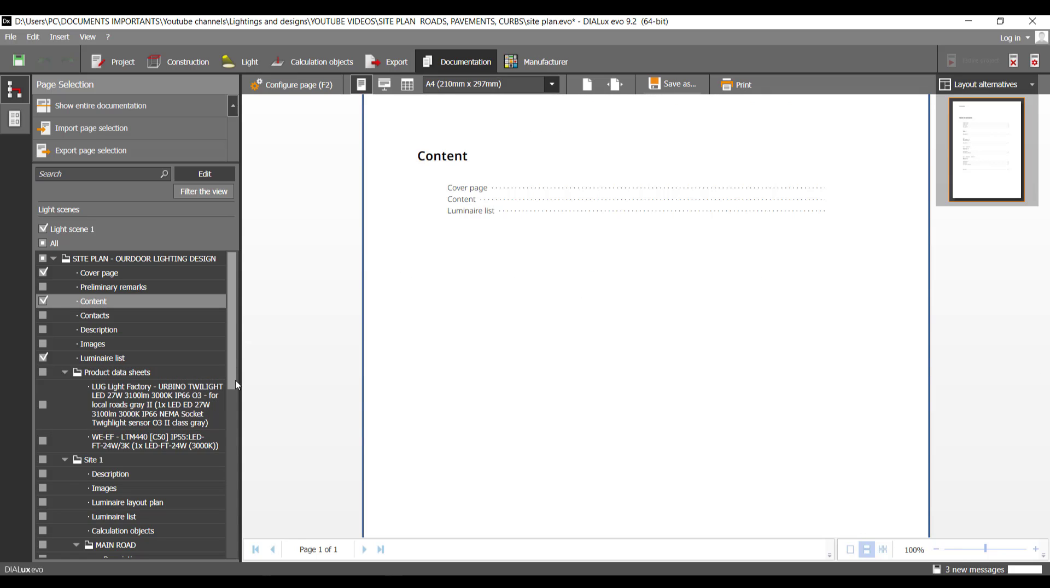
Look through the page selection tree and exclude the project's Luminaire list from the documentation
{"action": "left_click_drag", "start_coordinate": [234, 361], "coordinate": [243, 518]}
{"action": "scroll", "coordinate": [181, 370], "scroll_direction": "up", "scroll_amount": 10}
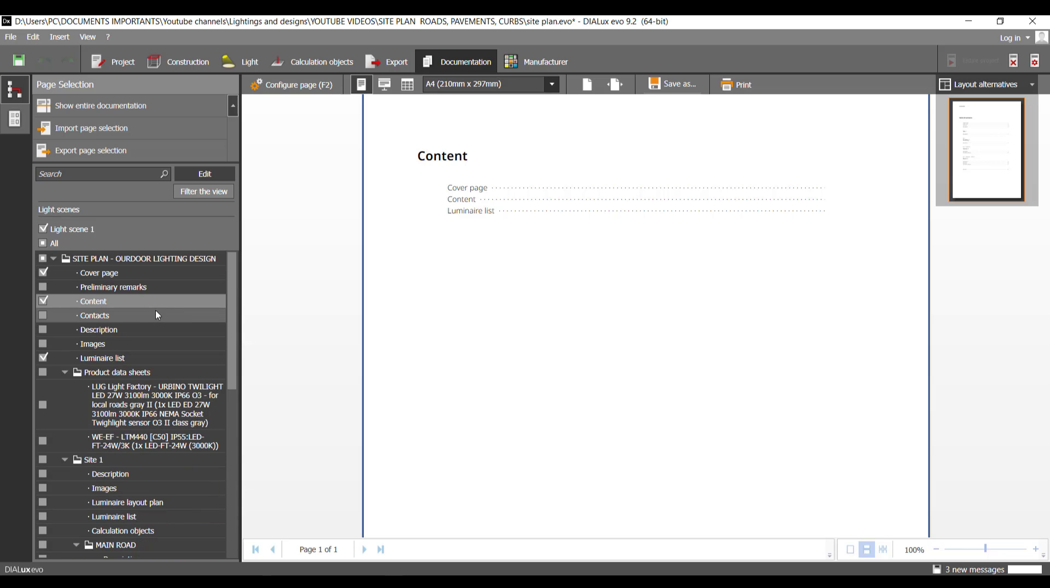
{"action": "scroll", "coordinate": [140, 447], "scroll_direction": "down", "scroll_amount": 10}
{"action": "scroll", "coordinate": [96, 397], "scroll_direction": "up", "scroll_amount": 10}
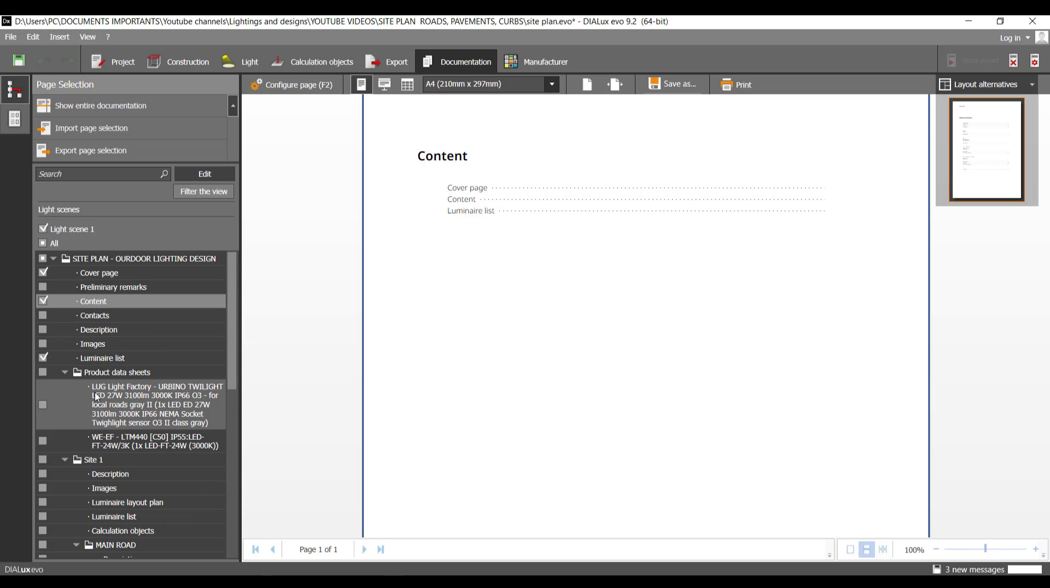
{"action": "left_click", "coordinate": [43, 358]}
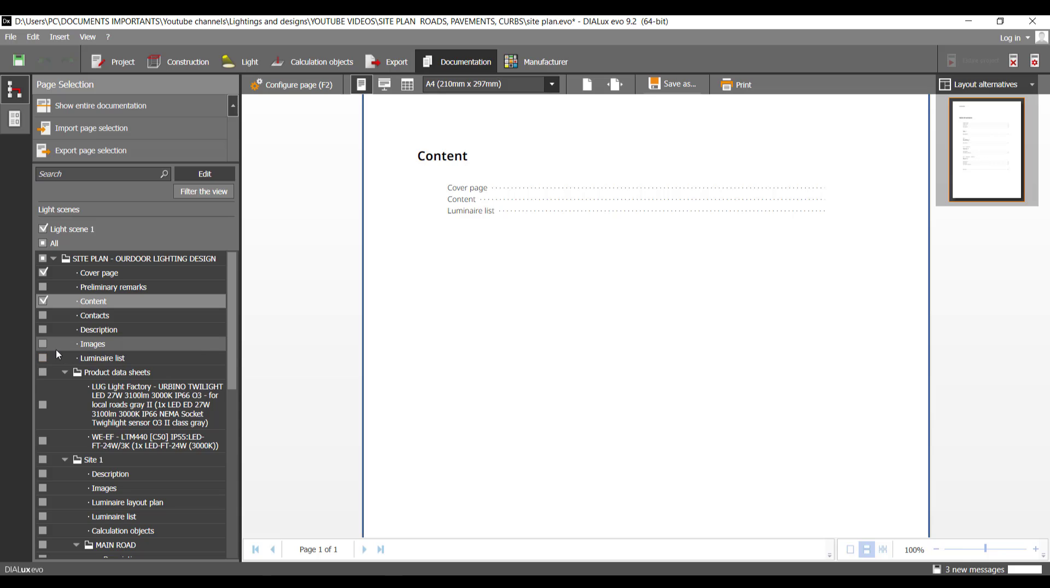
Move the LIGHTING & DESIGNS contact to first place among the project participants and check the order on the Contacts page
{"action": "left_click", "coordinate": [92, 317]}
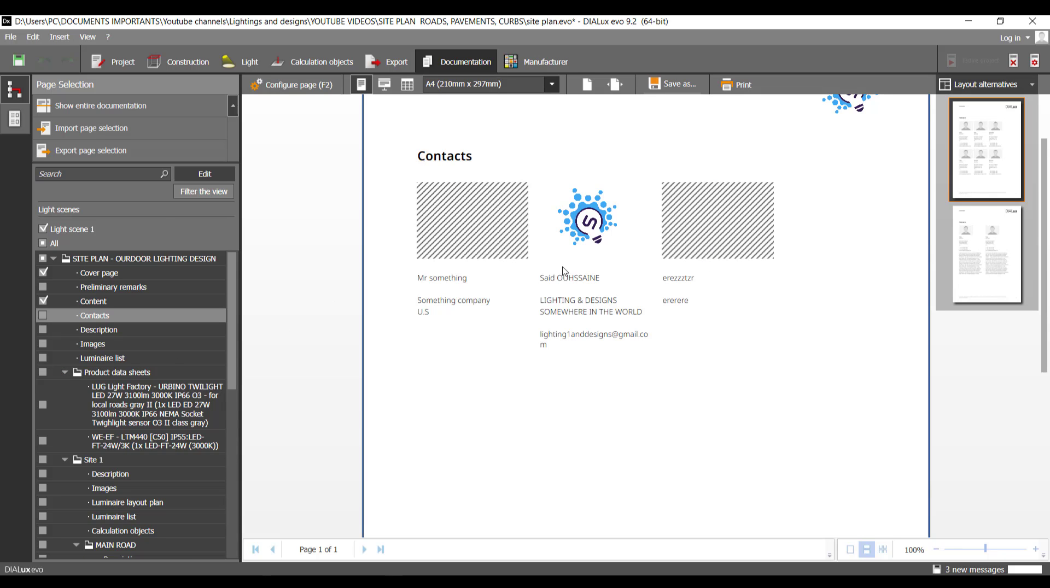
{"action": "left_click", "coordinate": [121, 65]}
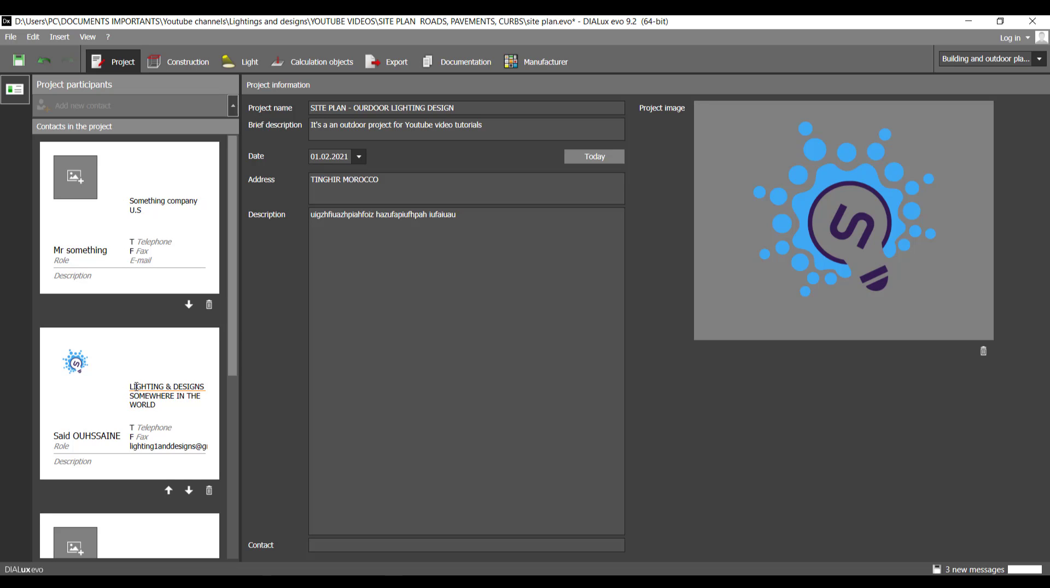
{"action": "scroll", "coordinate": [136, 387], "scroll_direction": "down", "scroll_amount": 3}
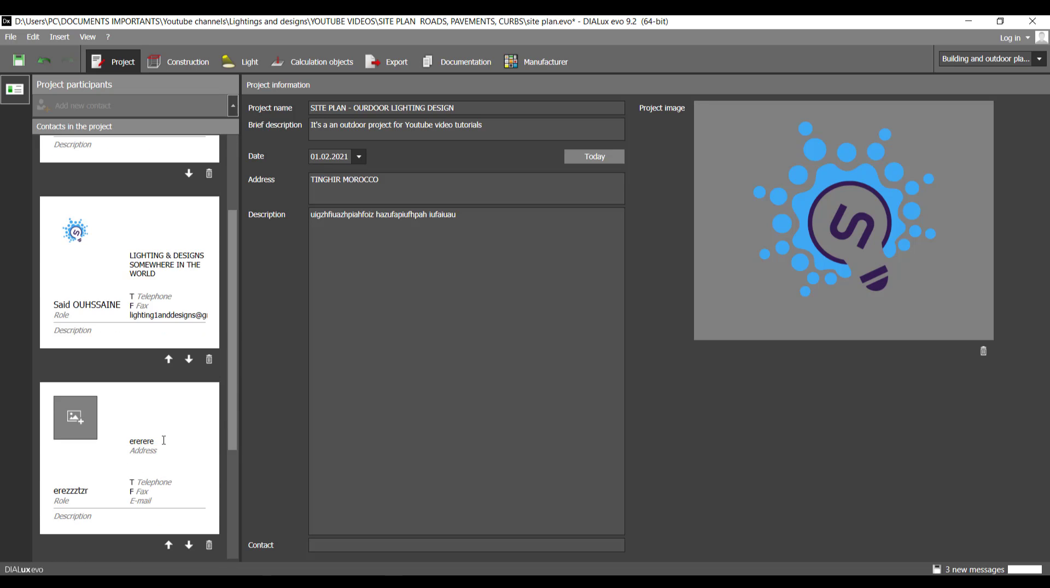
{"action": "scroll", "coordinate": [131, 453], "scroll_direction": "up", "scroll_amount": 1}
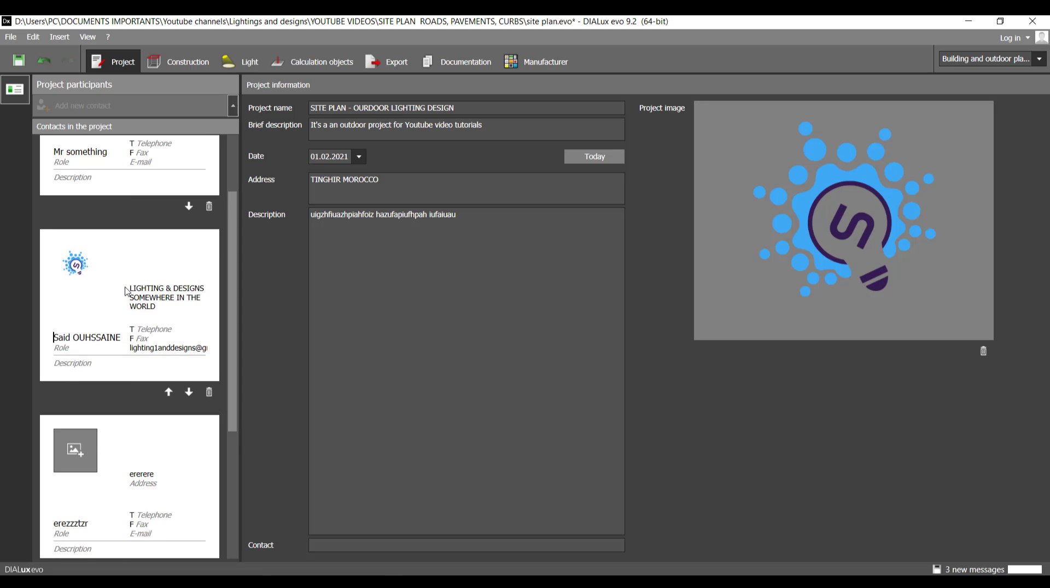
{"action": "left_click", "coordinate": [168, 392]}
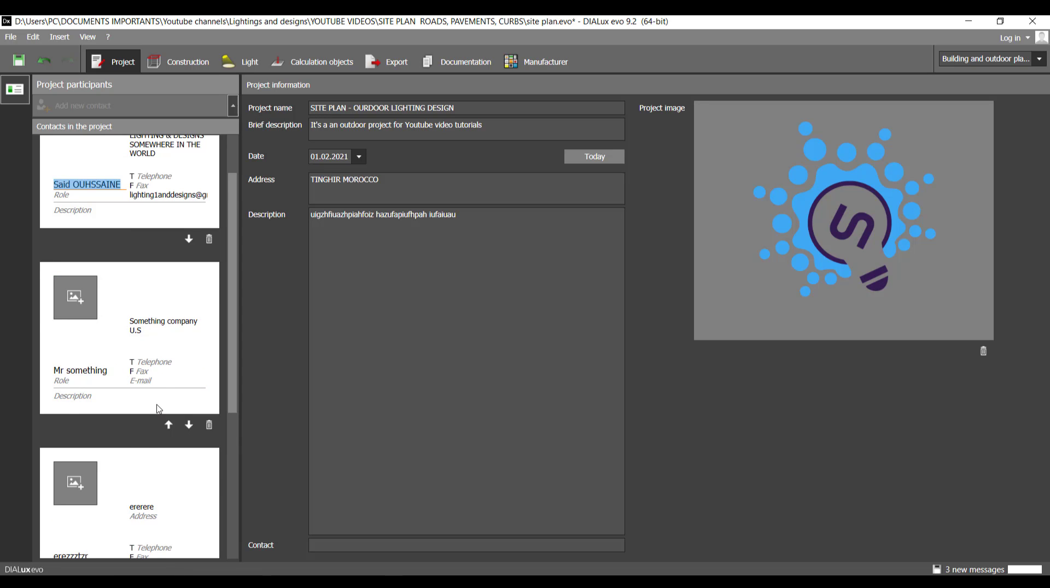
{"action": "scroll", "coordinate": [162, 402], "scroll_direction": "up", "scroll_amount": 2}
{"action": "left_click", "coordinate": [463, 66]}
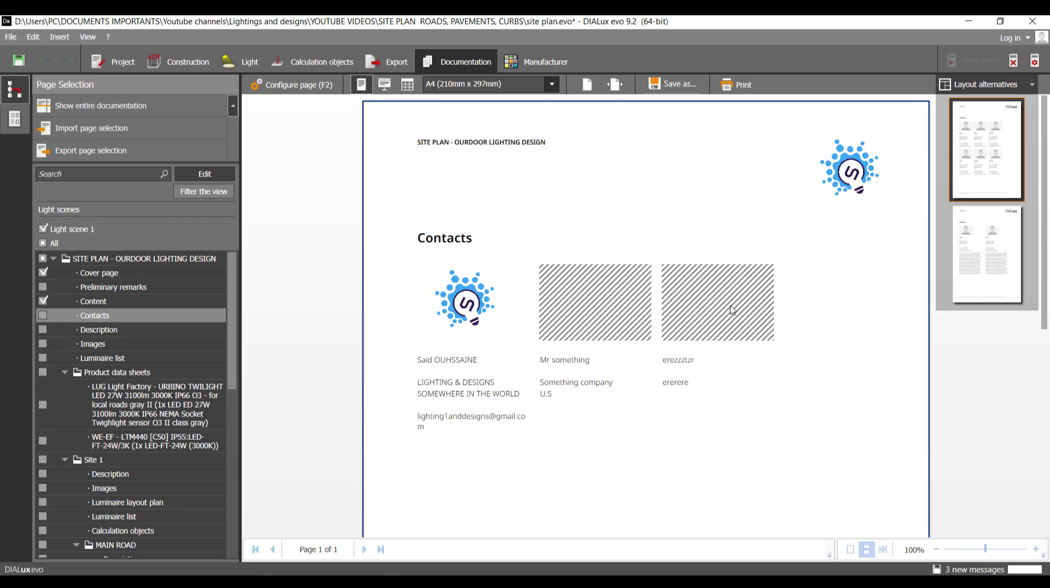
Import logobalck_Plan de travail 1.png as the image of the Something company contact in the project participants
{"action": "left_click", "coordinate": [115, 62]}
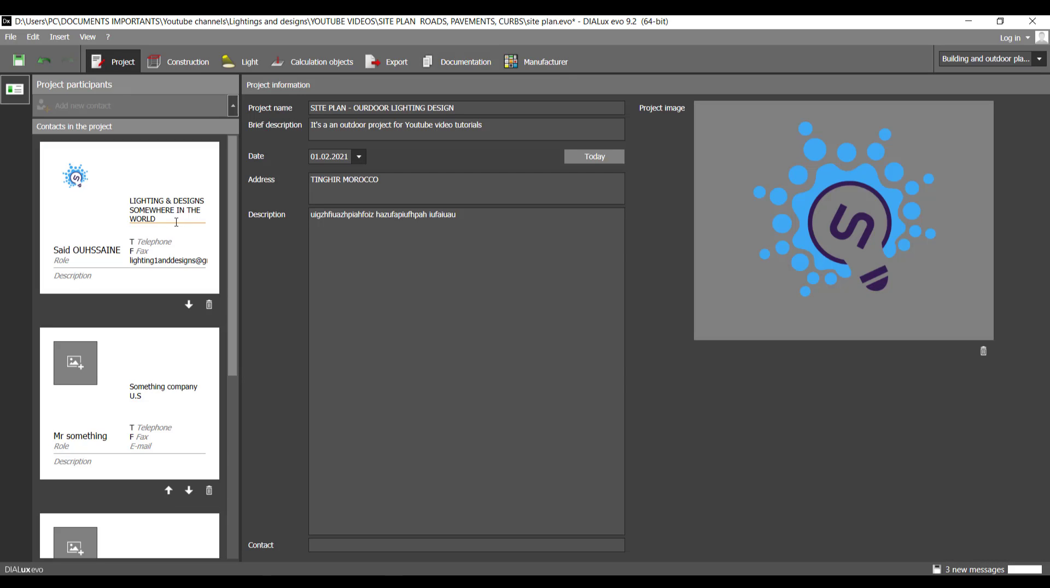
{"action": "left_click", "coordinate": [77, 363]}
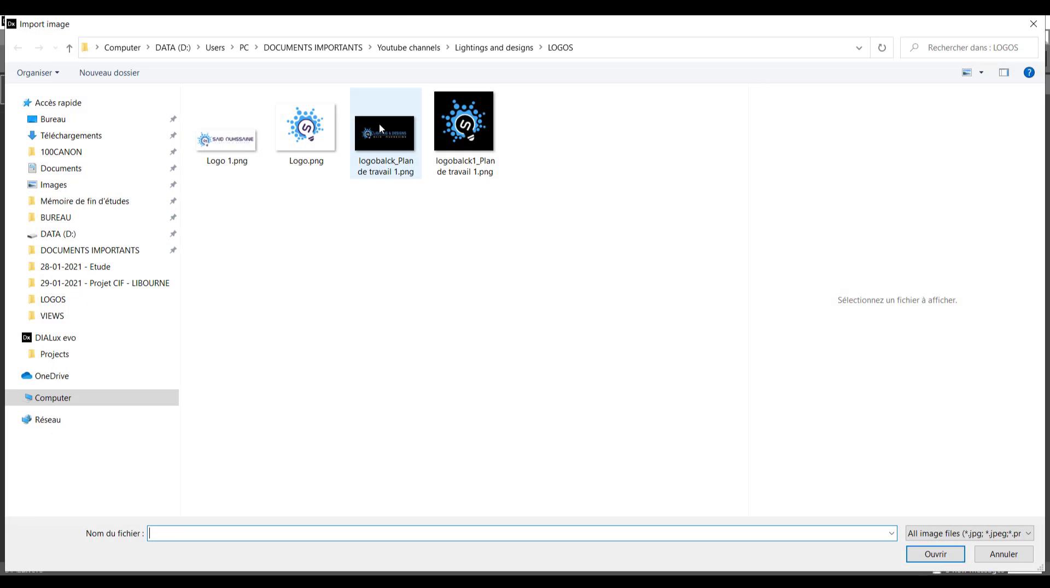
{"action": "left_click", "coordinate": [380, 126]}
{"action": "double_click", "coordinate": [380, 124]}
Import logobalck1_Plan de travail 1.png as the third contact's image and view the result on the Contacts page
{"action": "scroll", "coordinate": [87, 432], "scroll_direction": "down", "scroll_amount": 2}
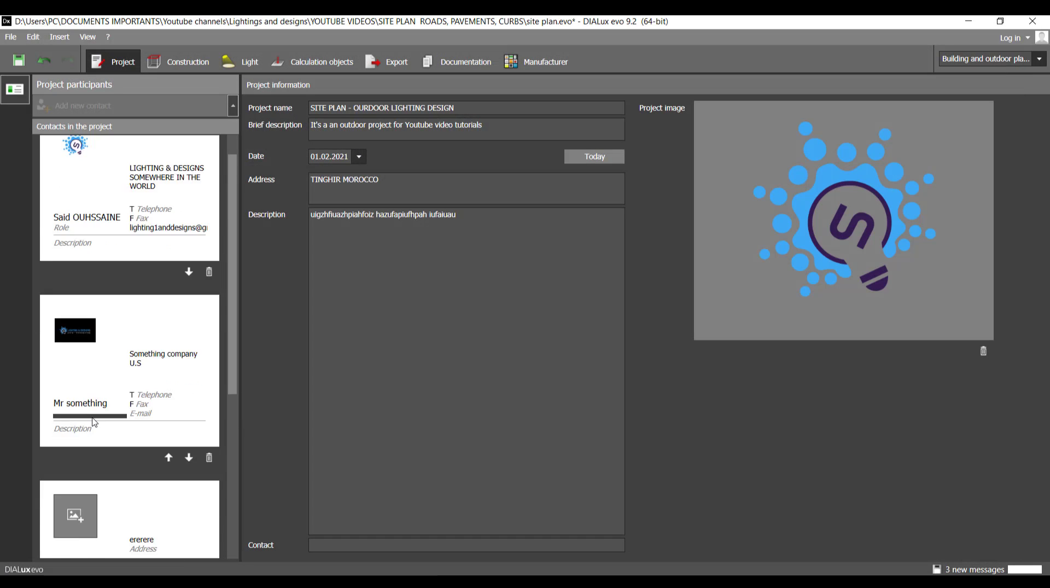
{"action": "left_click", "coordinate": [89, 458]}
{"action": "left_click", "coordinate": [465, 123]}
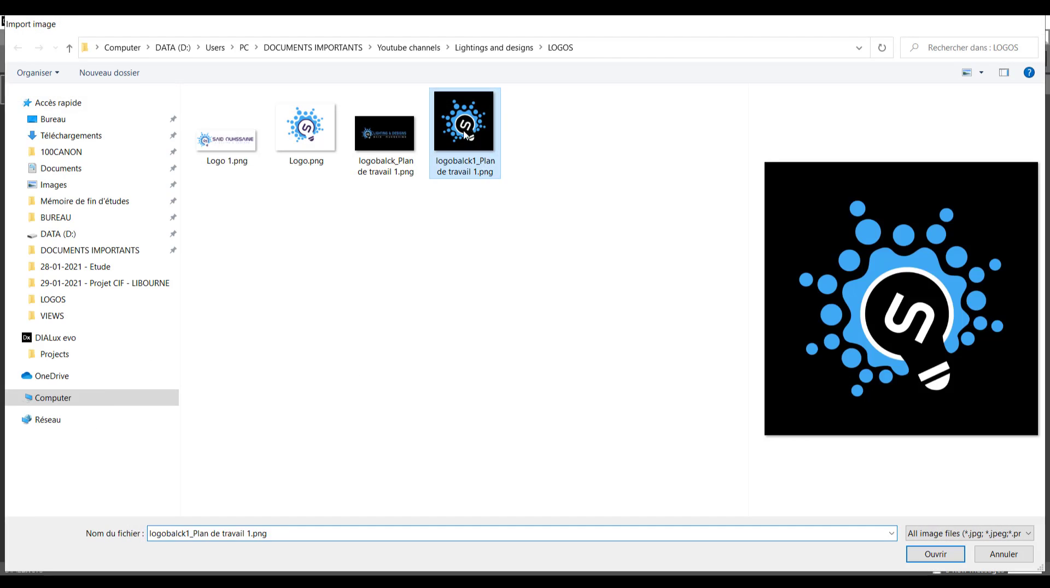
{"action": "double_click", "coordinate": [465, 123]}
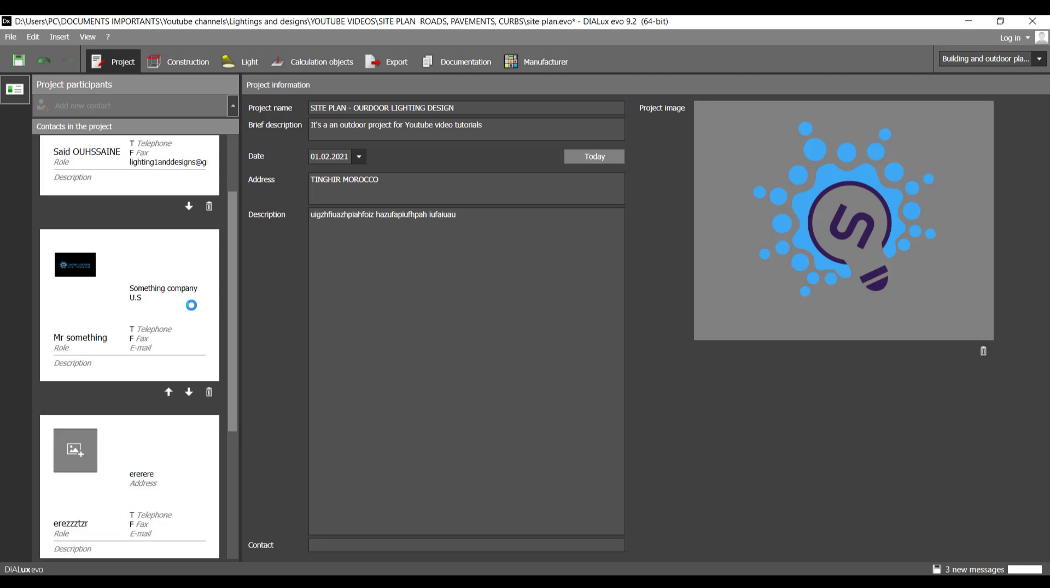
{"action": "left_click", "coordinate": [453, 66]}
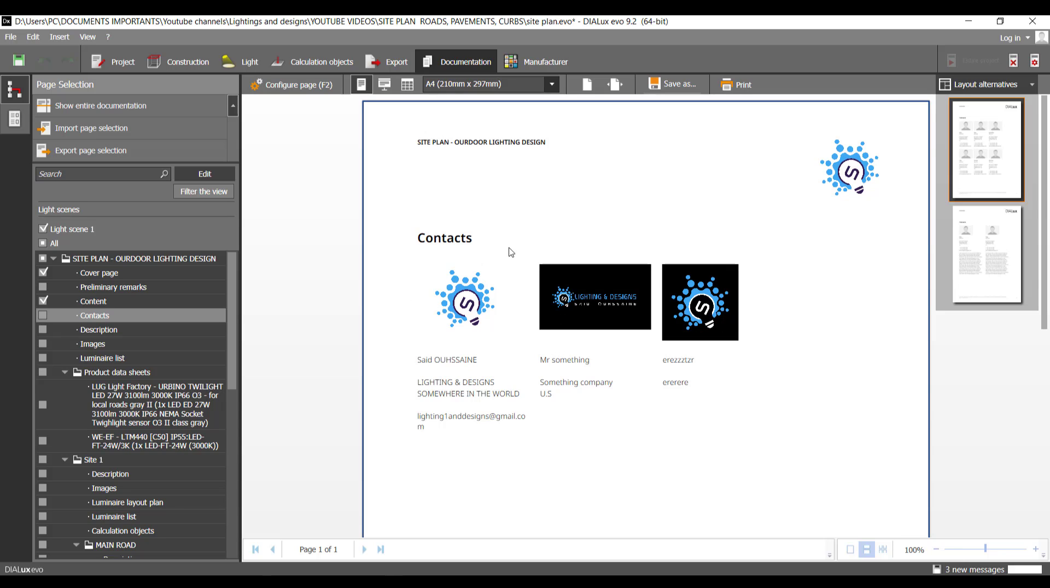
Check the Contacts page's configuration options, return to the page view and open the project's Description page
{"action": "left_click", "coordinate": [297, 86]}
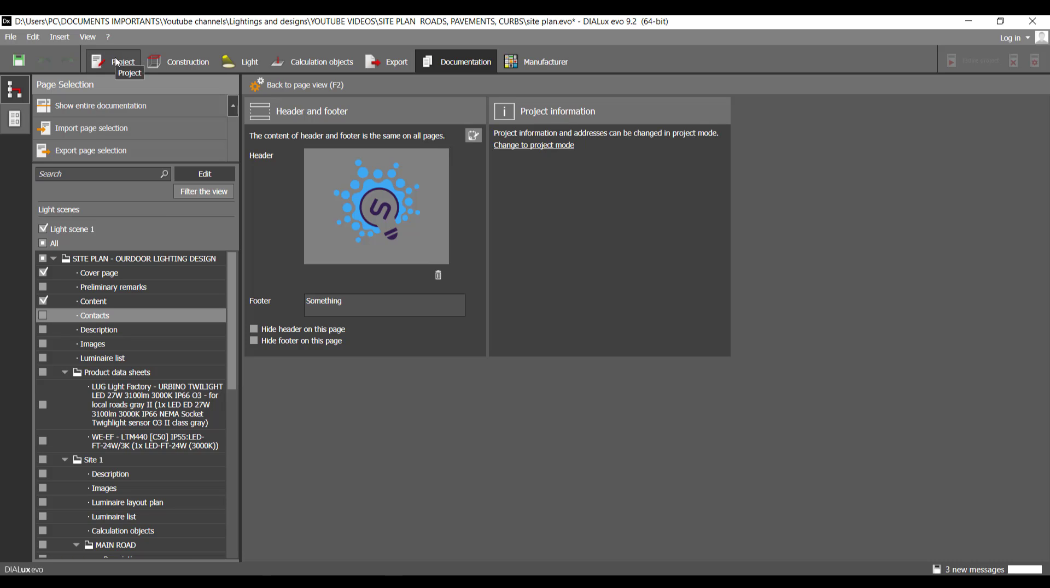
{"action": "left_click", "coordinate": [287, 84]}
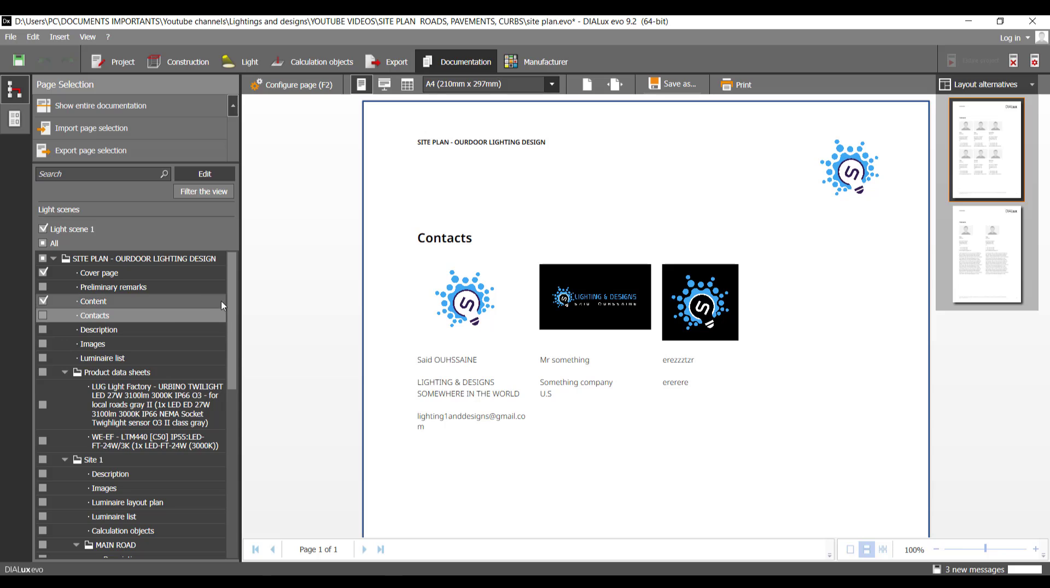
{"action": "scroll", "coordinate": [228, 316], "scroll_direction": "down", "scroll_amount": 1}
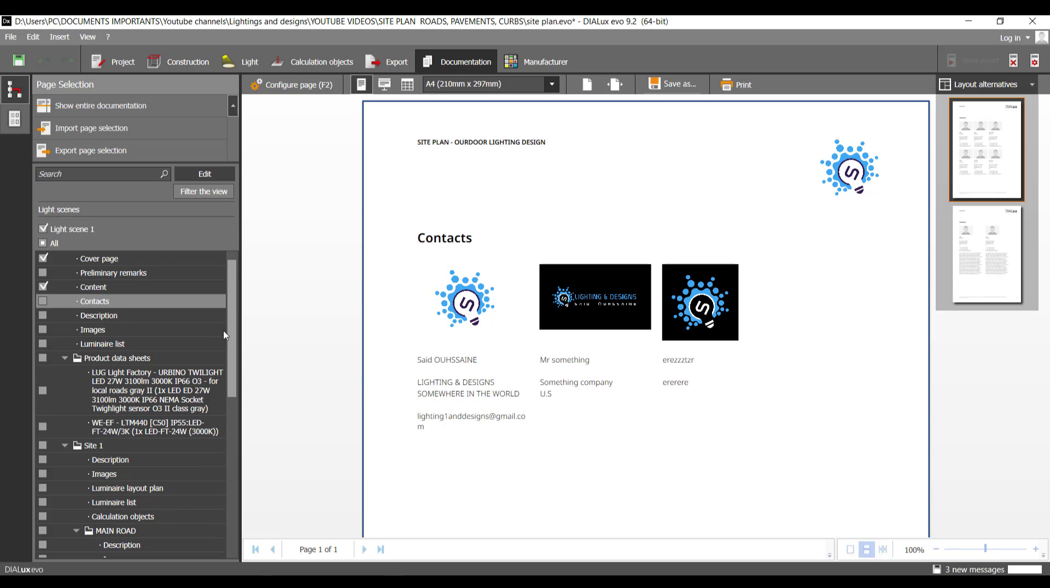
{"action": "left_click", "coordinate": [142, 317]}
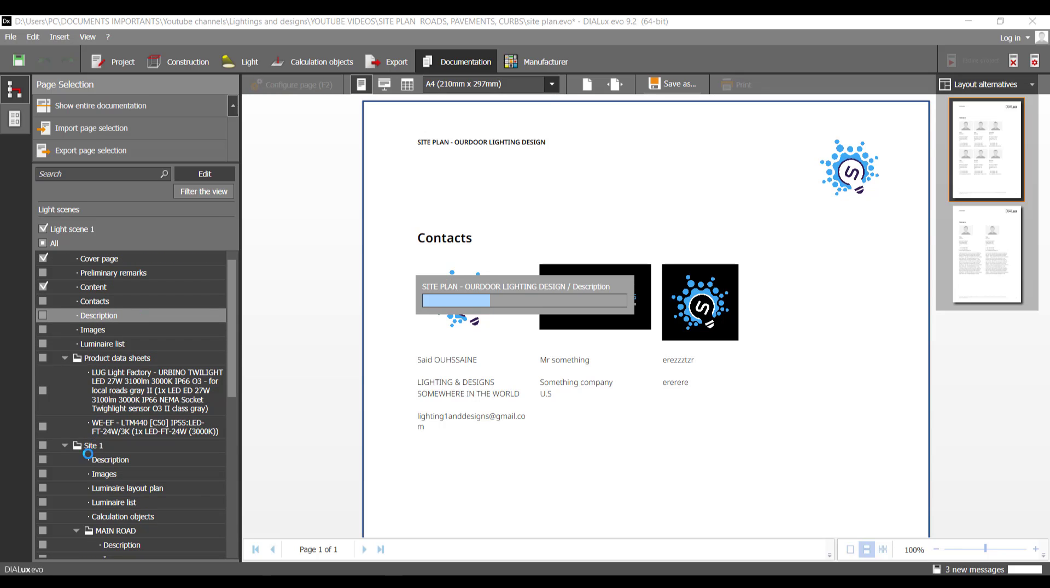
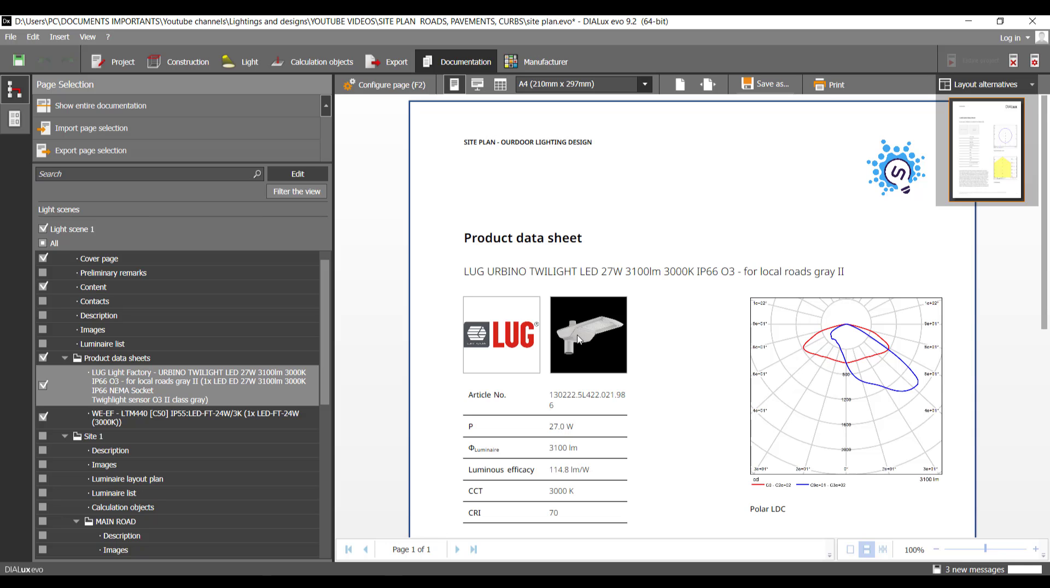
Examine the LUG URBINO TWILIGHT product data sheet with its technical values, polar curve and luminaire description
{"action": "scroll", "coordinate": [578, 340], "scroll_direction": "down", "scroll_amount": 3}
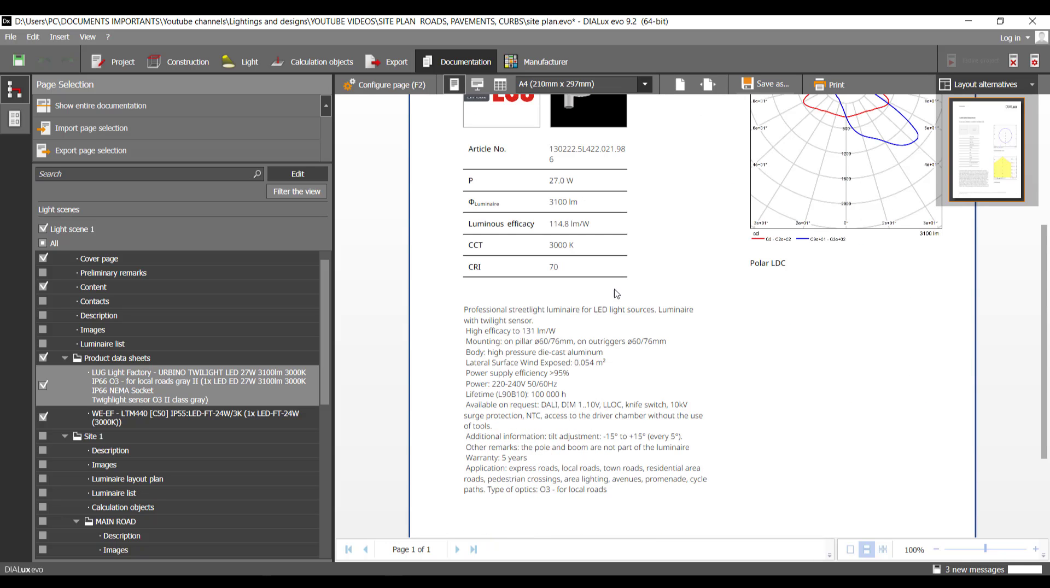
{"action": "scroll", "coordinate": [543, 247], "scroll_direction": "up", "scroll_amount": 1}
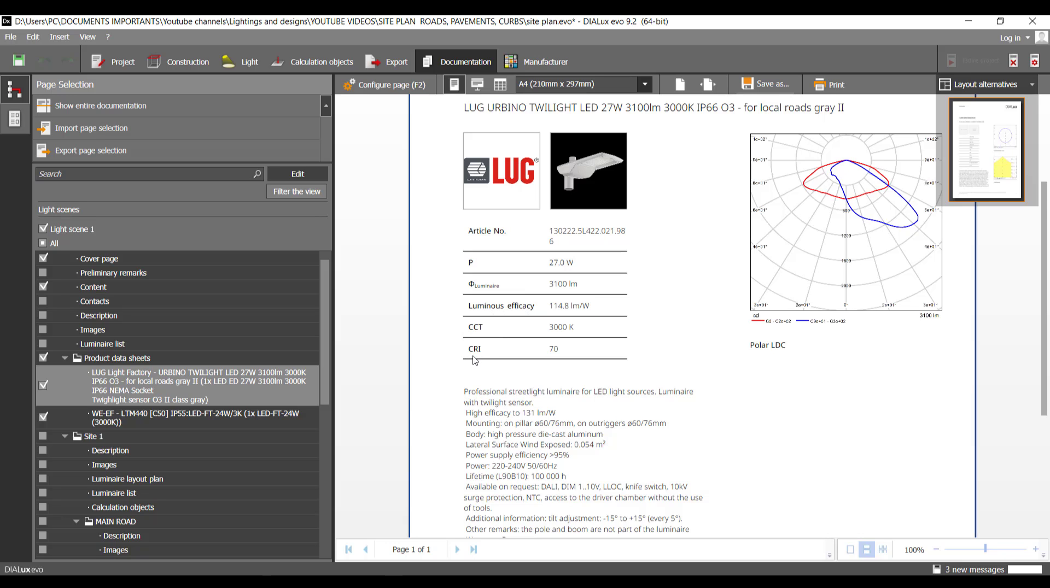
Review the LUG URBINO TWILIGHT data sheet's description and the luminaire specification options in its page configuration
{"action": "scroll", "coordinate": [535, 365], "scroll_direction": "down", "scroll_amount": 3}
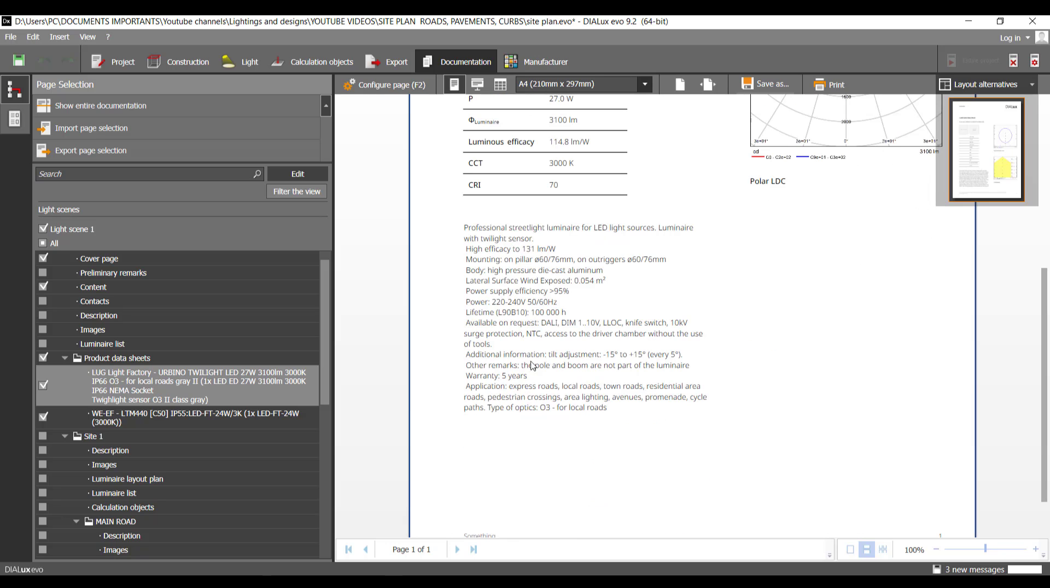
{"action": "scroll", "coordinate": [516, 365], "scroll_direction": "up", "scroll_amount": 4}
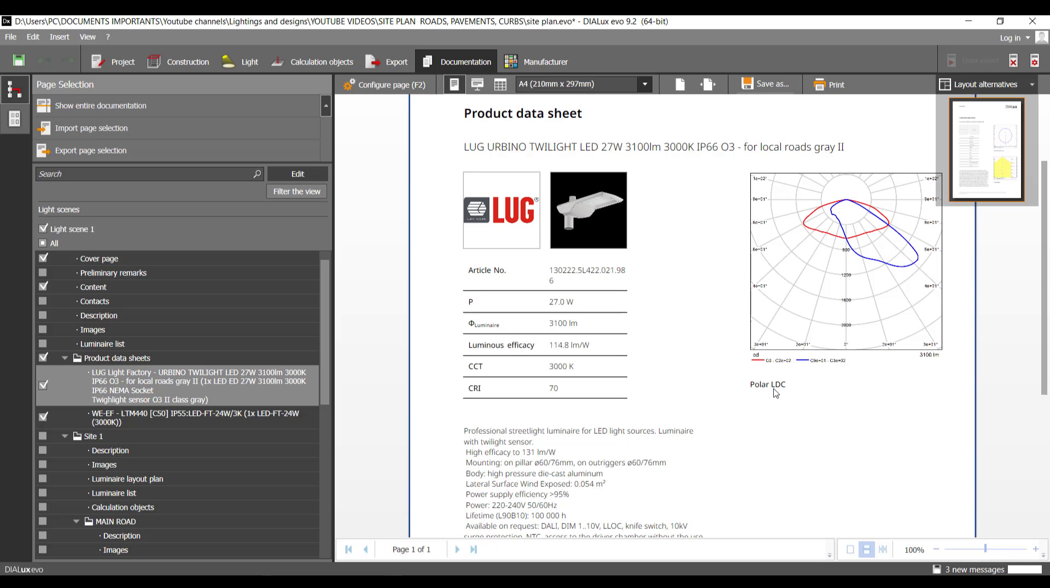
{"action": "left_click", "coordinate": [393, 85]}
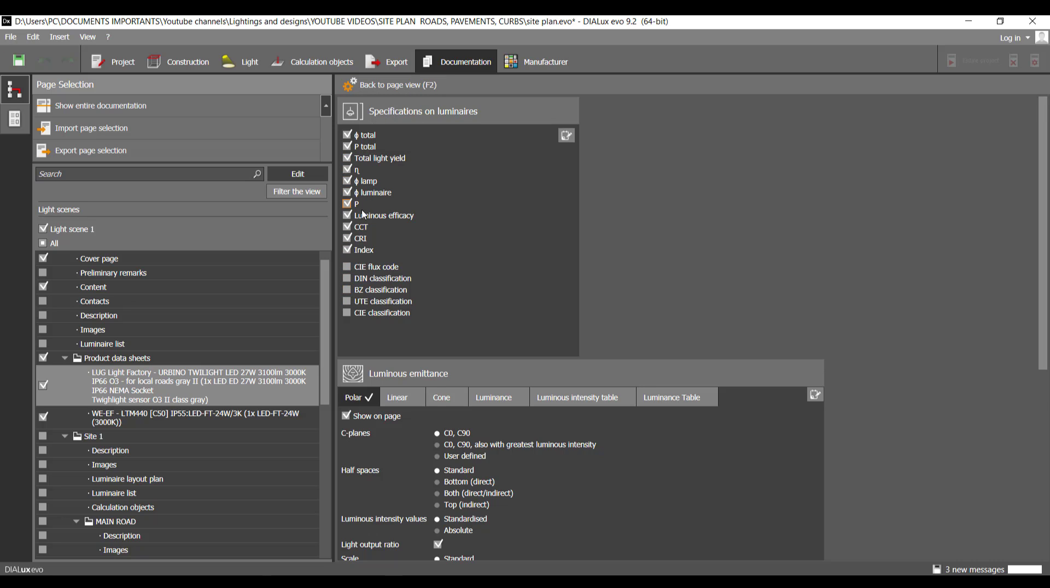
{"action": "scroll", "coordinate": [394, 253], "scroll_direction": "down", "scroll_amount": 1}
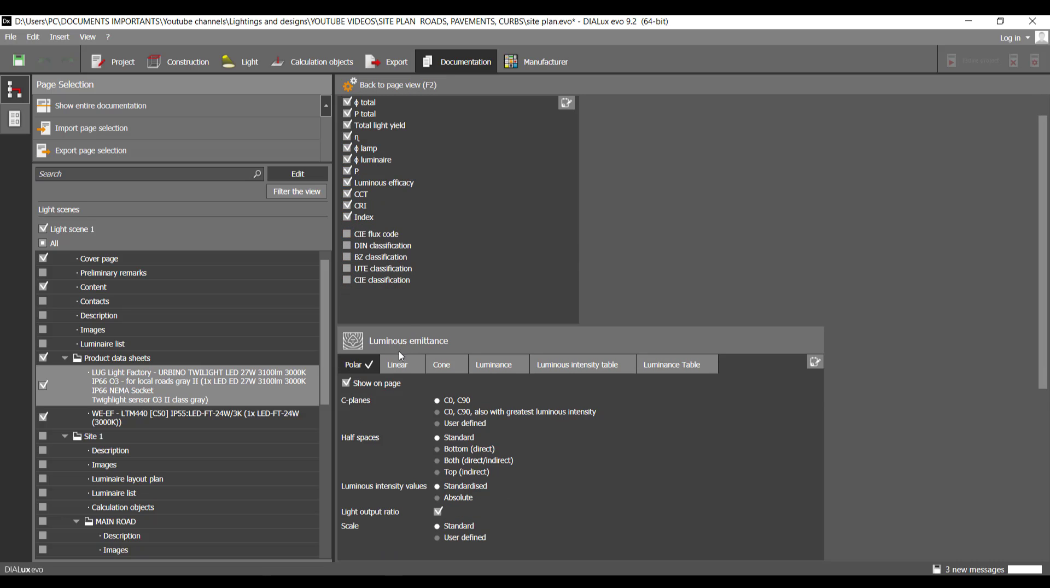
Widen the configuration area and show the Linear and Cone diagrams on the LUG data sheet page
{"action": "left_click_drag", "start_coordinate": [329, 356], "coordinate": [264, 356]}
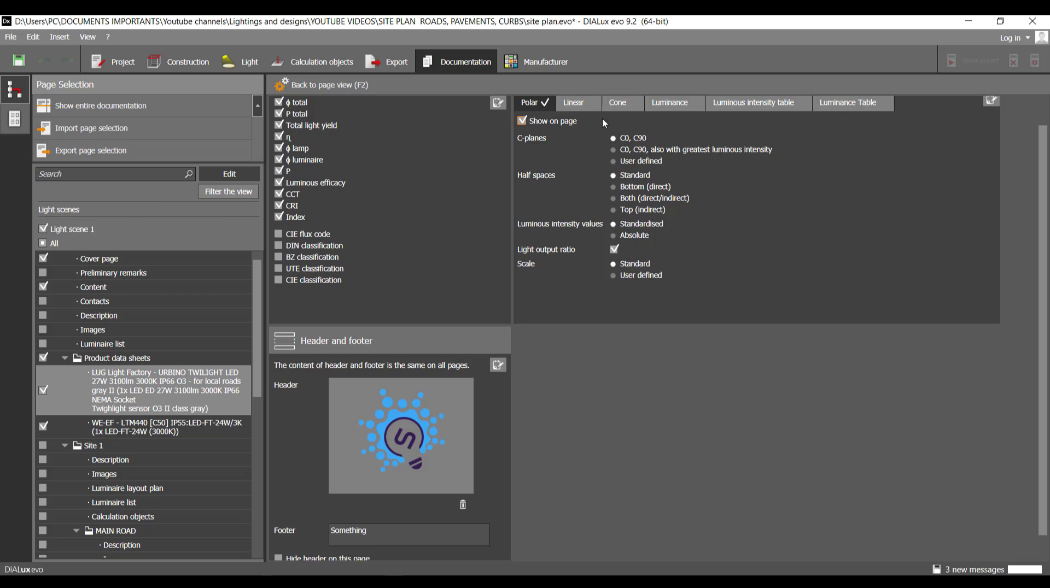
{"action": "left_click", "coordinate": [575, 109]}
{"action": "left_click", "coordinate": [522, 122]}
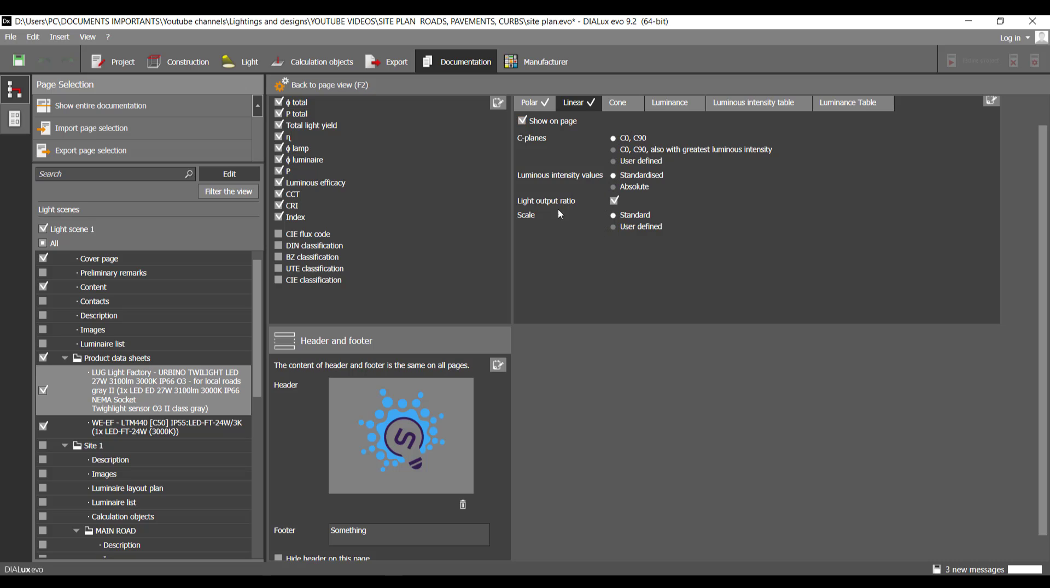
{"action": "scroll", "coordinate": [583, 255], "scroll_direction": "up", "scroll_amount": 1}
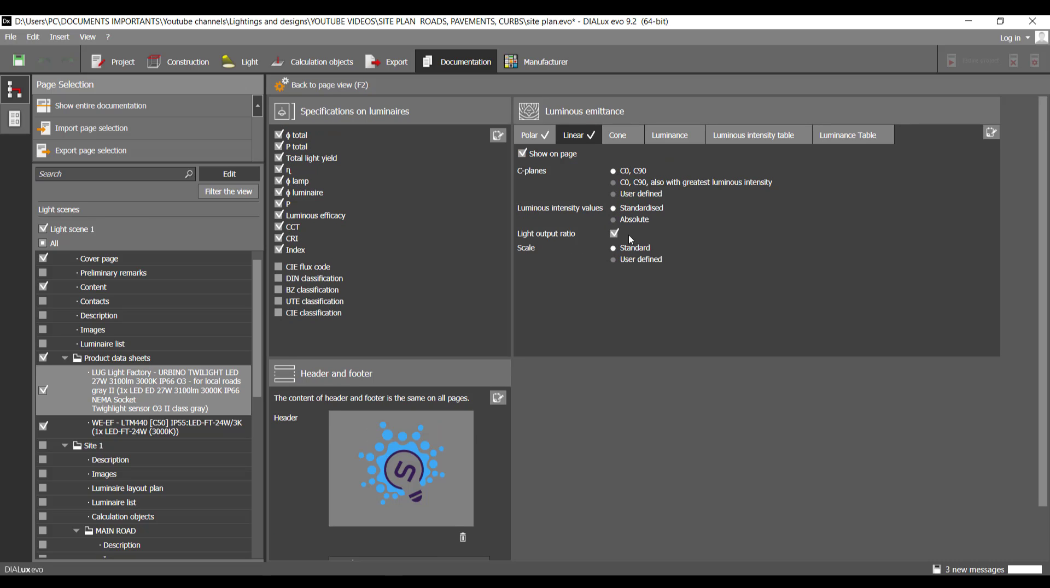
{"action": "left_click", "coordinate": [622, 140]}
{"action": "left_click", "coordinate": [523, 153]}
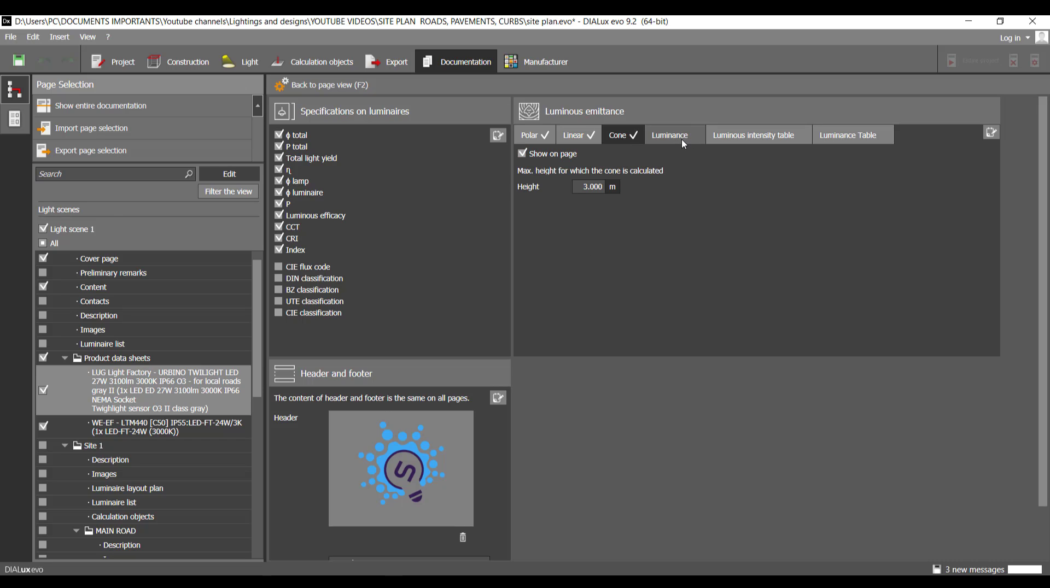
Show the Luminance diagram, Luminous intensity table and Luminance Table on the LUG data sheet and return to the page view
{"action": "left_click", "coordinate": [681, 140]}
{"action": "left_click", "coordinate": [522, 154]}
{"action": "left_click", "coordinate": [753, 135]}
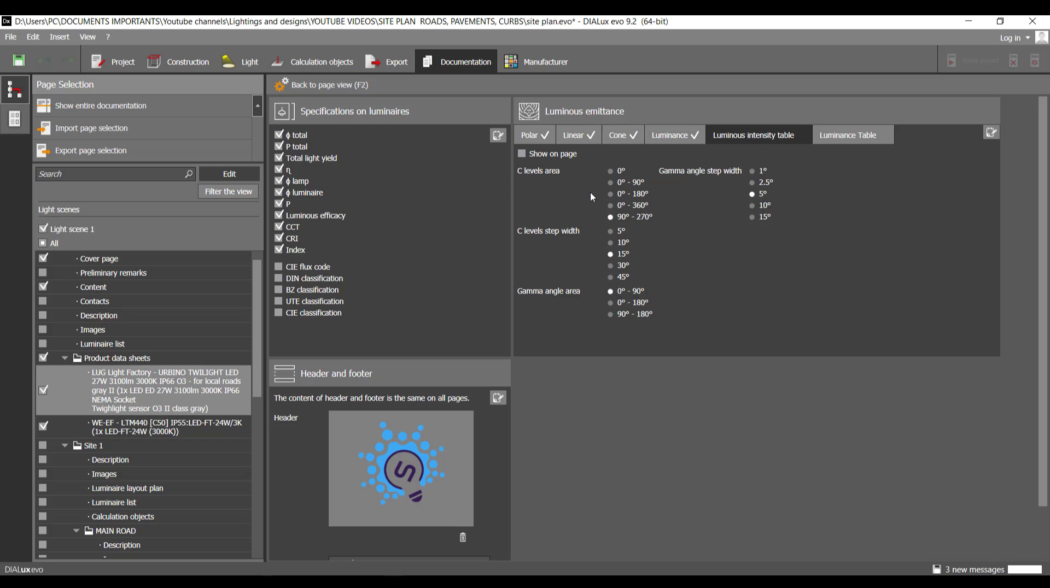
{"action": "left_click", "coordinate": [853, 143]}
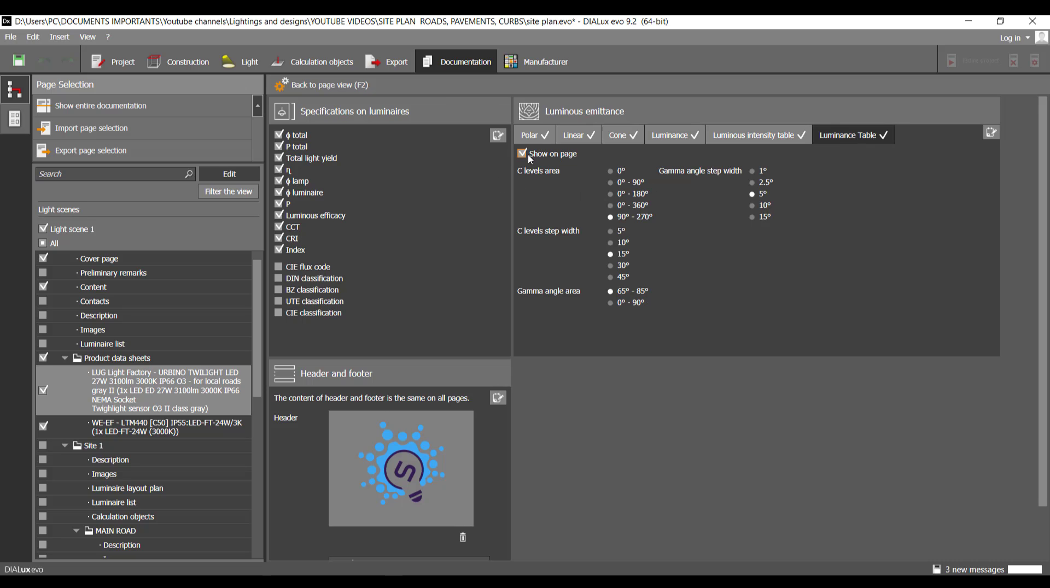
{"action": "scroll", "coordinate": [386, 314], "scroll_direction": "down", "scroll_amount": 2}
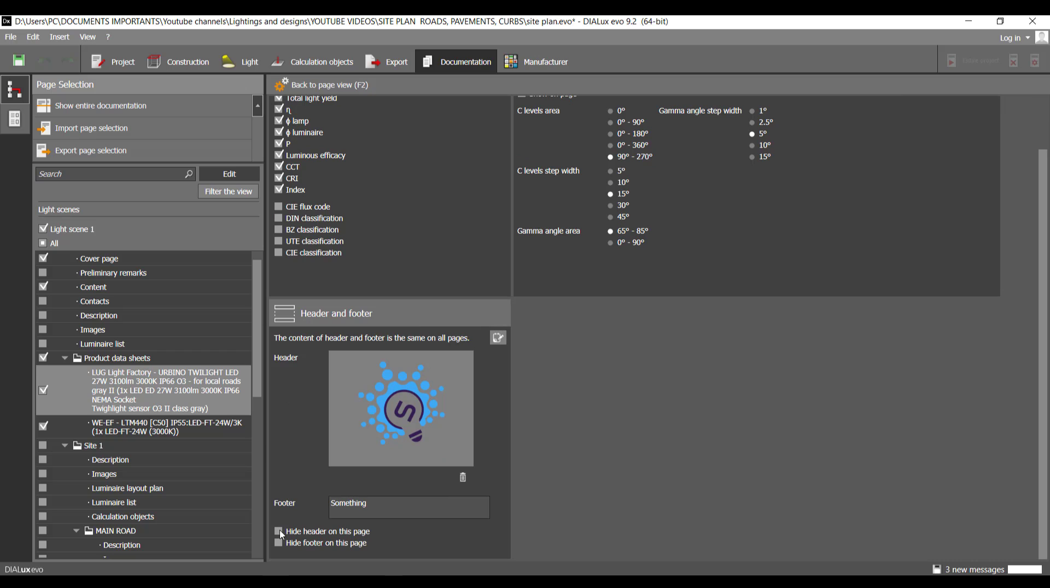
{"action": "scroll", "coordinate": [345, 339], "scroll_direction": "up", "scroll_amount": 2}
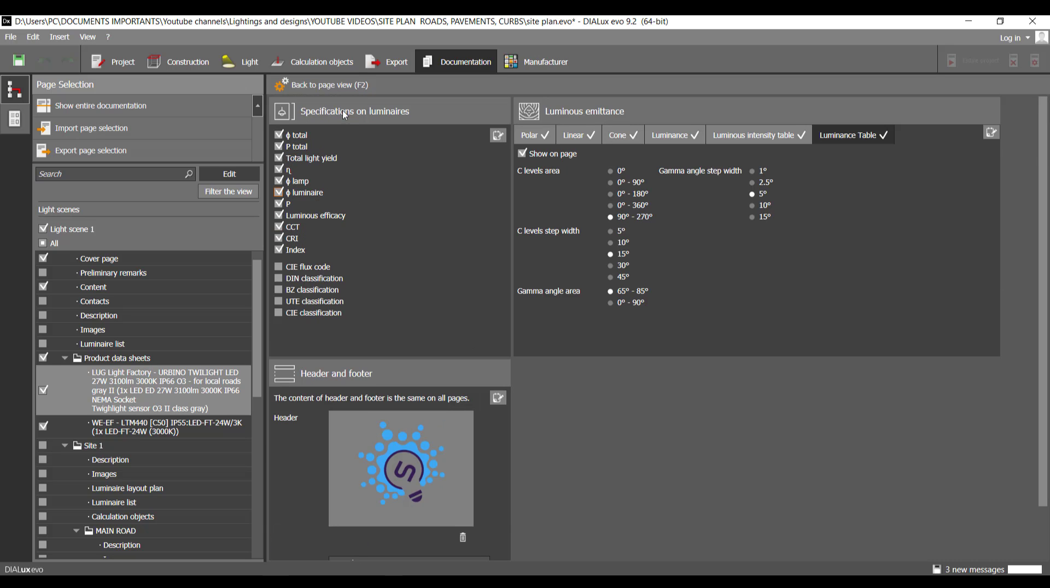
{"action": "left_click", "coordinate": [339, 86]}
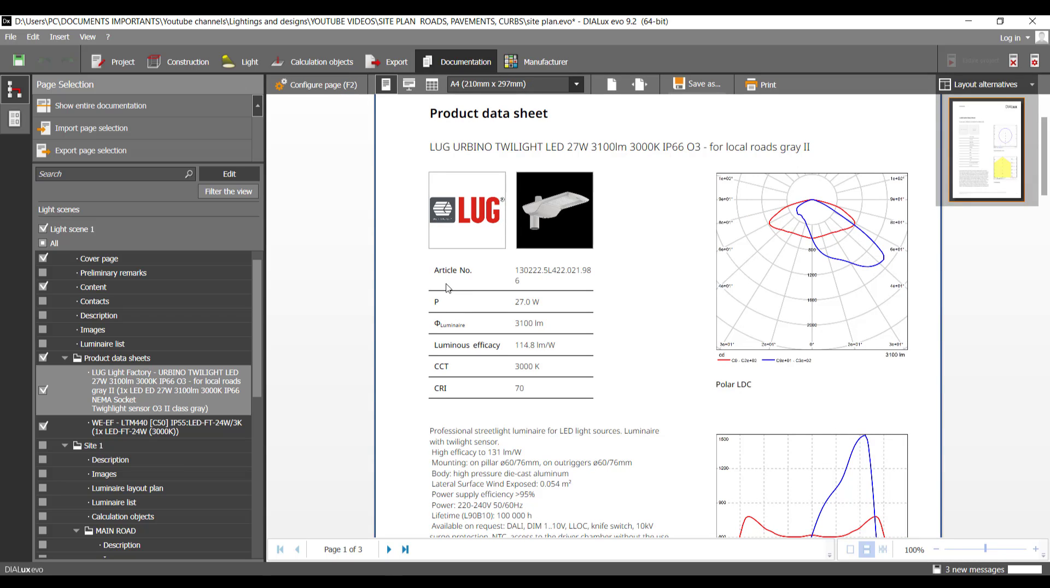
Examine the extended LUG data sheet's Linear LDC, luminance diagram, luminous intensity table and luminance table across its pages
{"action": "scroll", "coordinate": [447, 288], "scroll_direction": "down", "scroll_amount": 3}
{"action": "scroll", "coordinate": [459, 288], "scroll_direction": "up", "scroll_amount": 2}
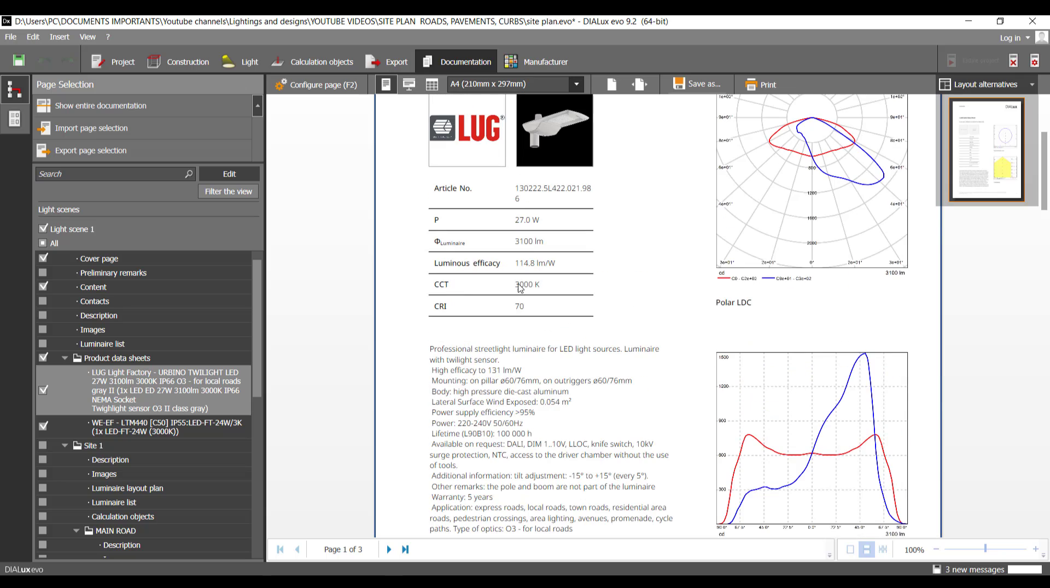
{"action": "scroll", "coordinate": [714, 407], "scroll_direction": "down", "scroll_amount": 2}
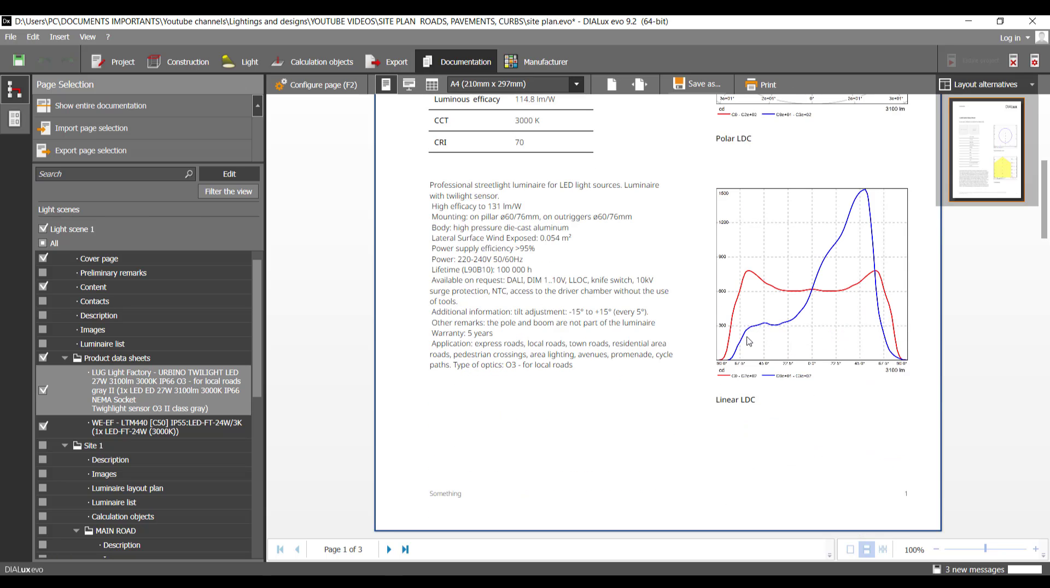
{"action": "scroll", "coordinate": [772, 390], "scroll_direction": "down", "scroll_amount": 5}
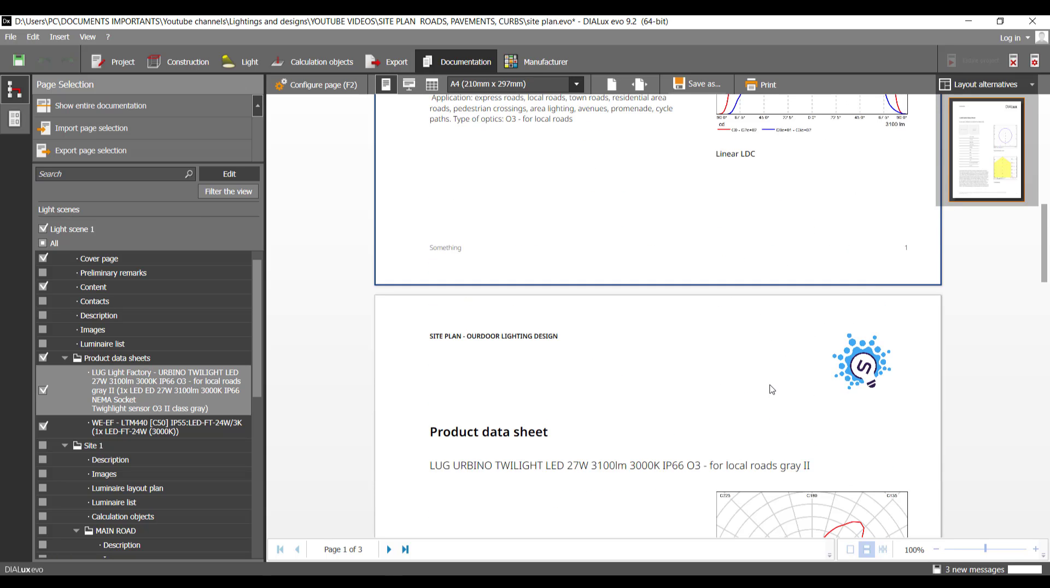
{"action": "scroll", "coordinate": [771, 390], "scroll_direction": "down", "scroll_amount": 1}
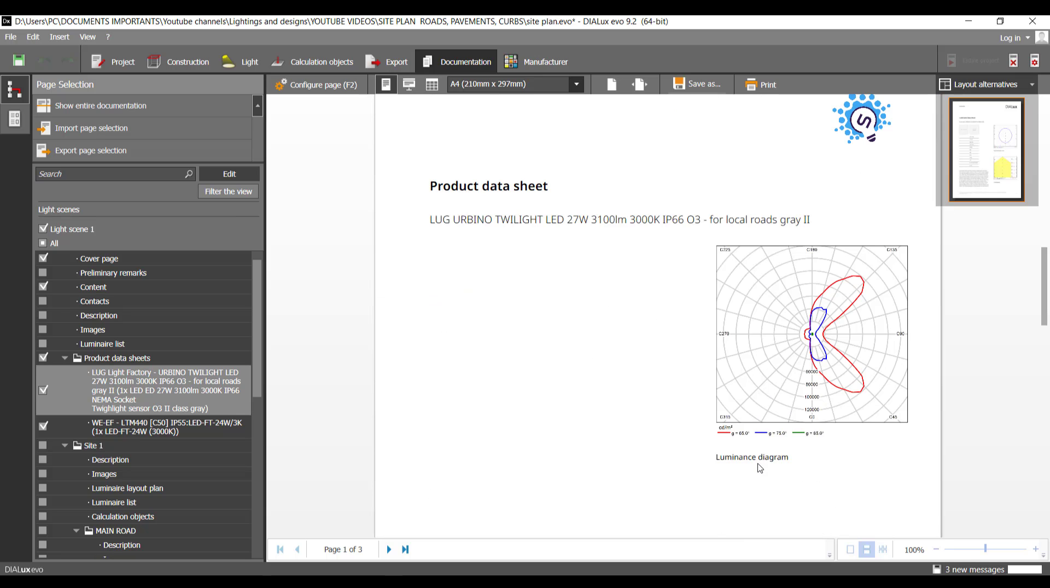
{"action": "scroll", "coordinate": [711, 460], "scroll_direction": "down", "scroll_amount": 3}
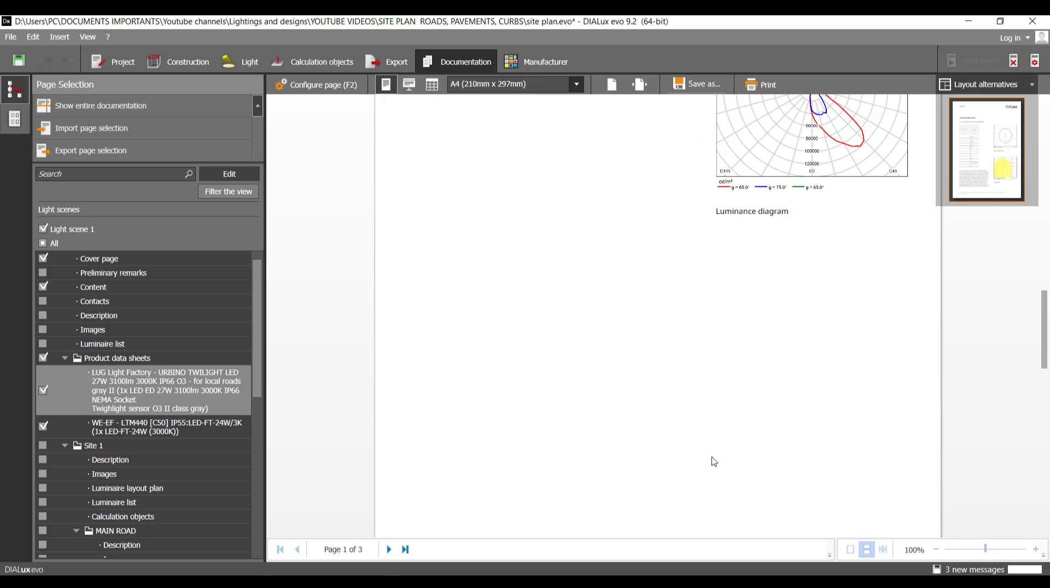
{"action": "scroll", "coordinate": [714, 433], "scroll_direction": "down", "scroll_amount": 6}
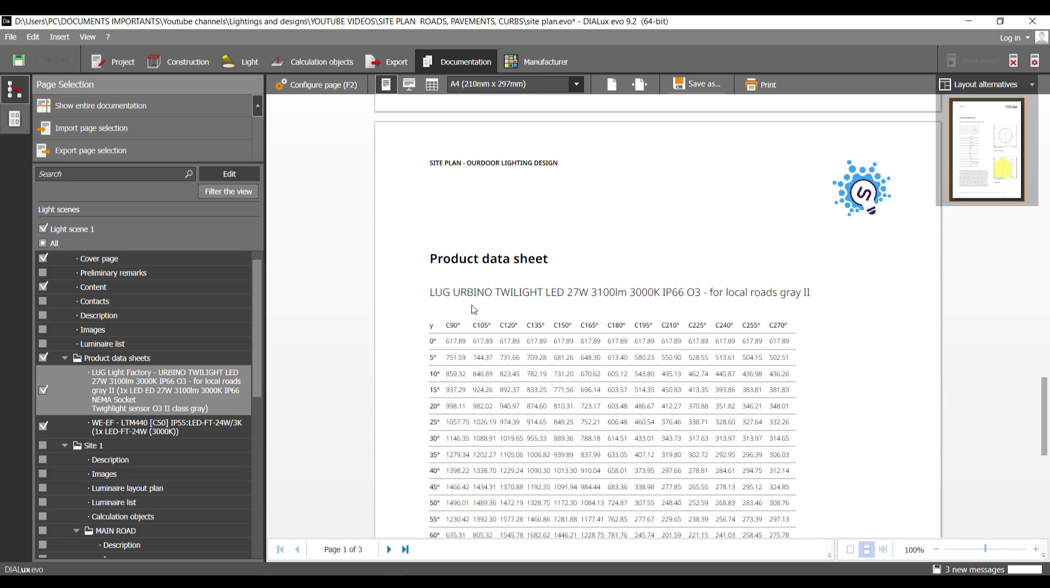
{"action": "scroll", "coordinate": [514, 278], "scroll_direction": "down", "scroll_amount": 5}
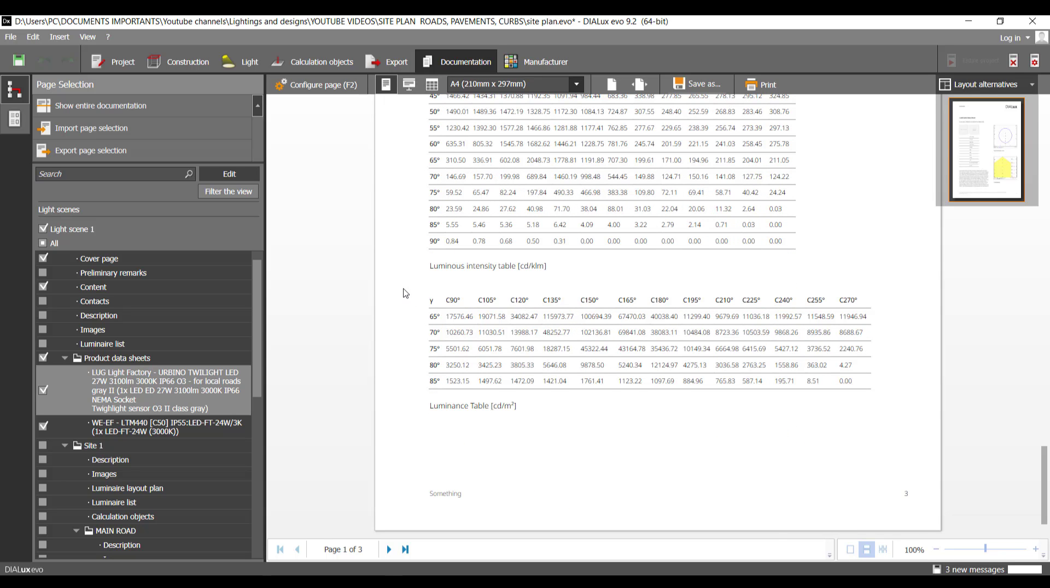
{"action": "scroll", "coordinate": [404, 293], "scroll_direction": "down", "scroll_amount": 8}
{"action": "scroll", "coordinate": [405, 293], "scroll_direction": "down", "scroll_amount": 8}
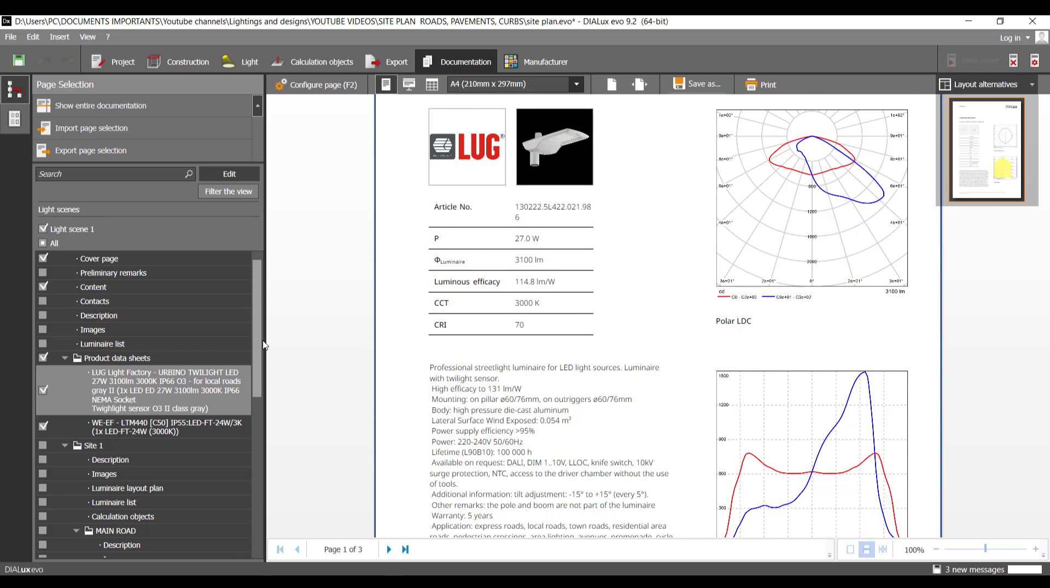
Reset the LUG data sheet's luminous emittance configuration to the DIALux standard settings
{"action": "left_click_drag", "start_coordinate": [263, 346], "coordinate": [260, 382]}
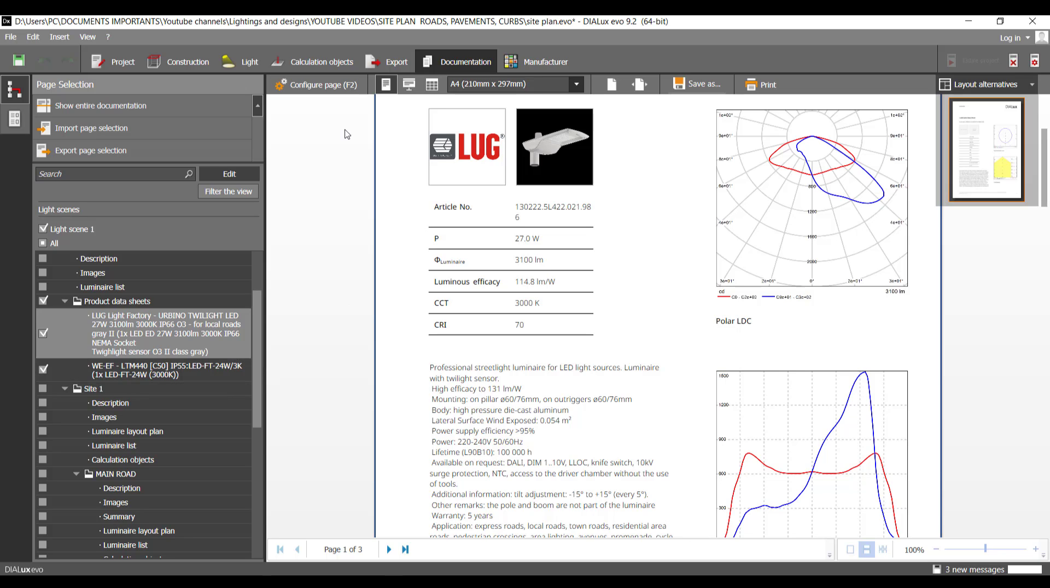
{"action": "left_click", "coordinate": [316, 84]}
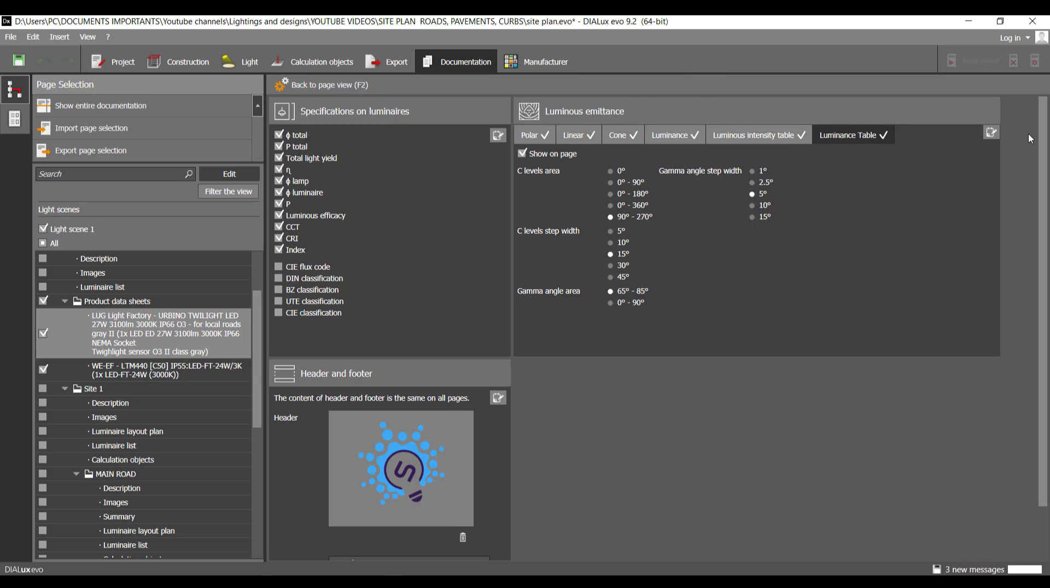
{"action": "left_click", "coordinate": [991, 133]}
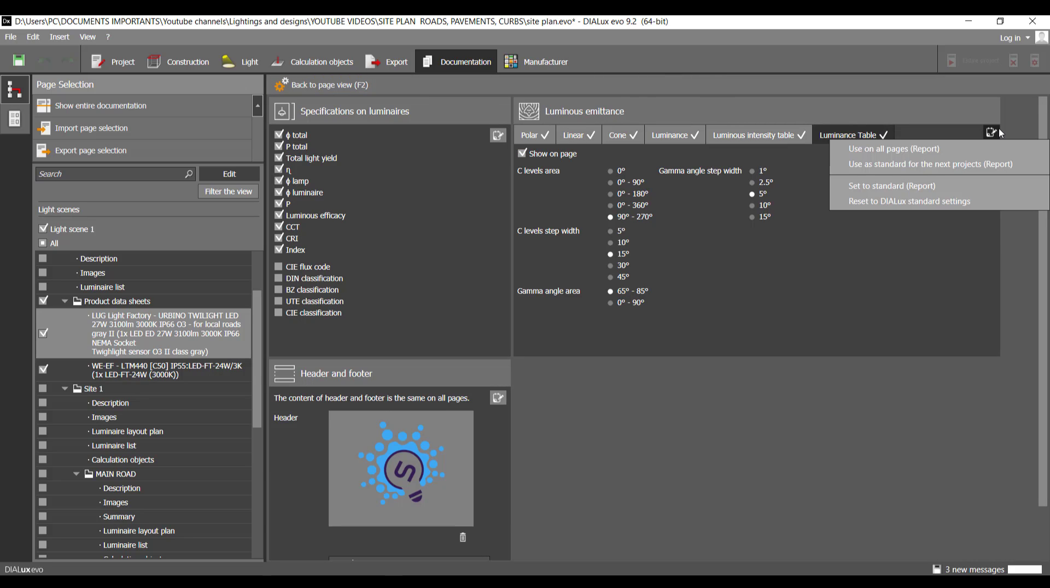
{"action": "left_click", "coordinate": [976, 200]}
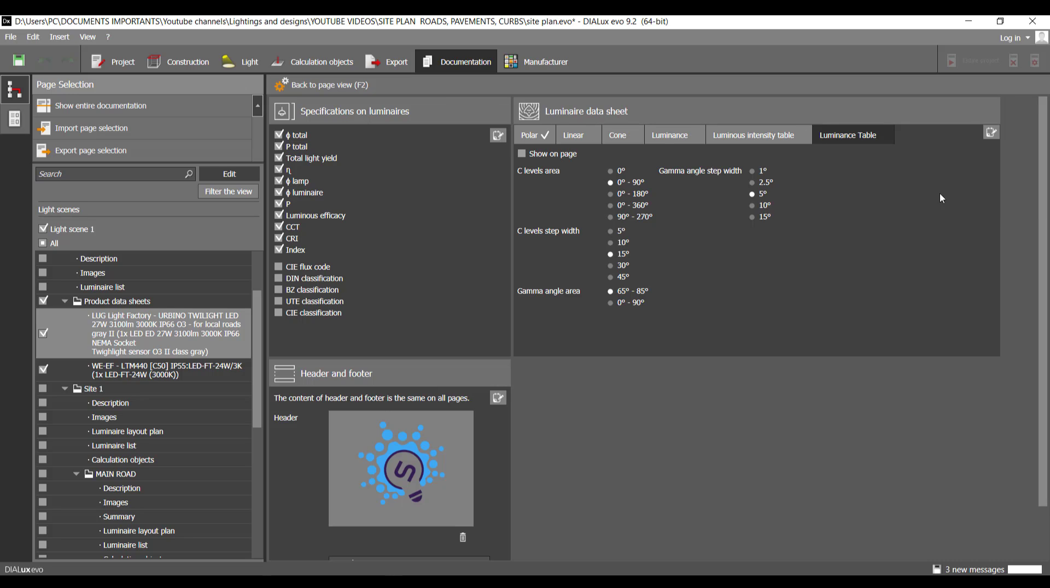
Switch the data sheet's Polar diagram off and back on, and exclude the product data sheets from the documentation
{"action": "left_click", "coordinate": [543, 136]}
{"action": "left_click", "coordinate": [522, 154]}
{"action": "left_click", "coordinate": [523, 154]}
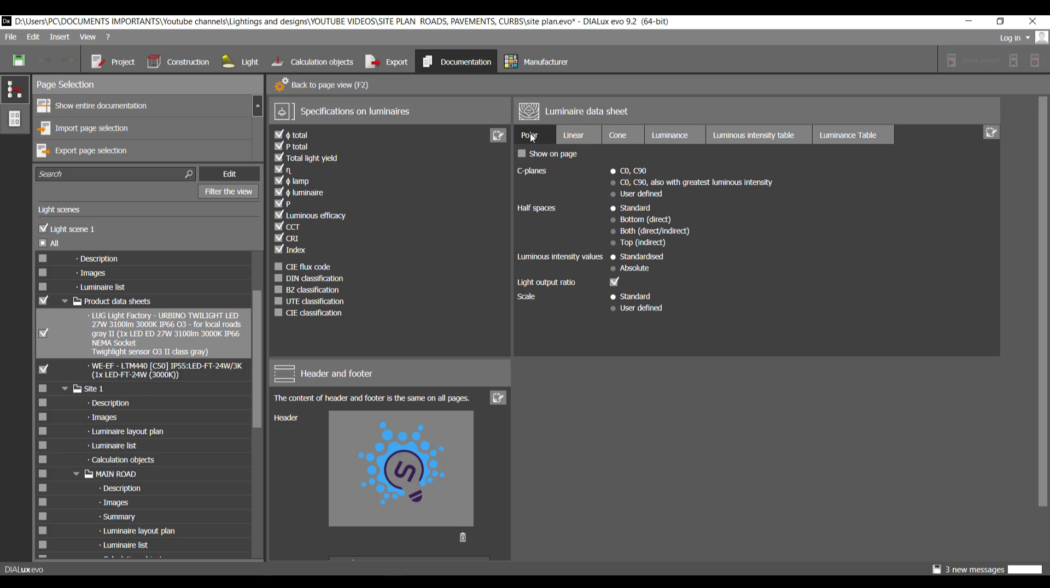
{"action": "left_click", "coordinate": [522, 154]}
{"action": "left_click", "coordinate": [357, 87]}
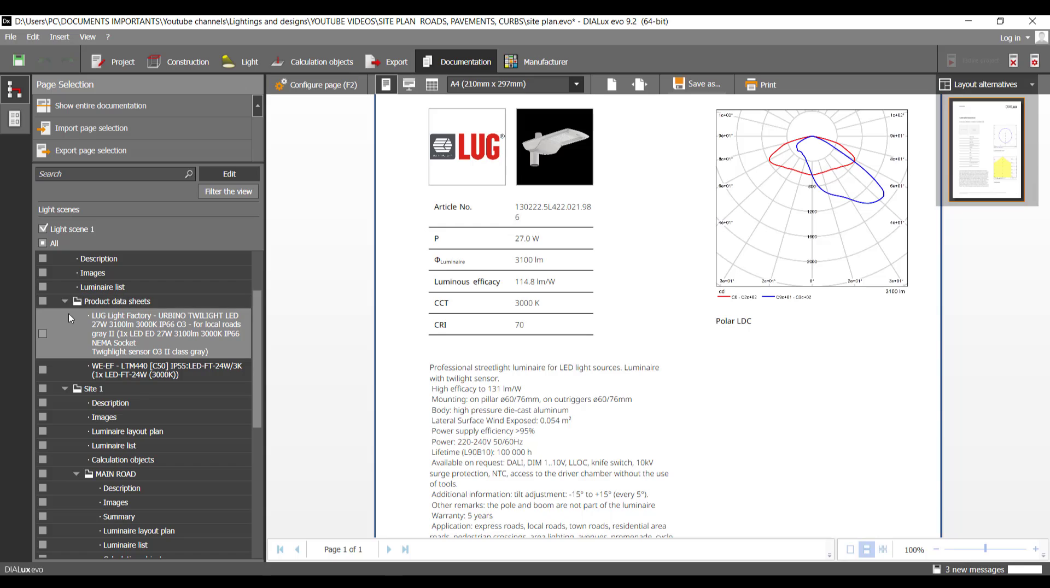
{"action": "left_click", "coordinate": [43, 301]}
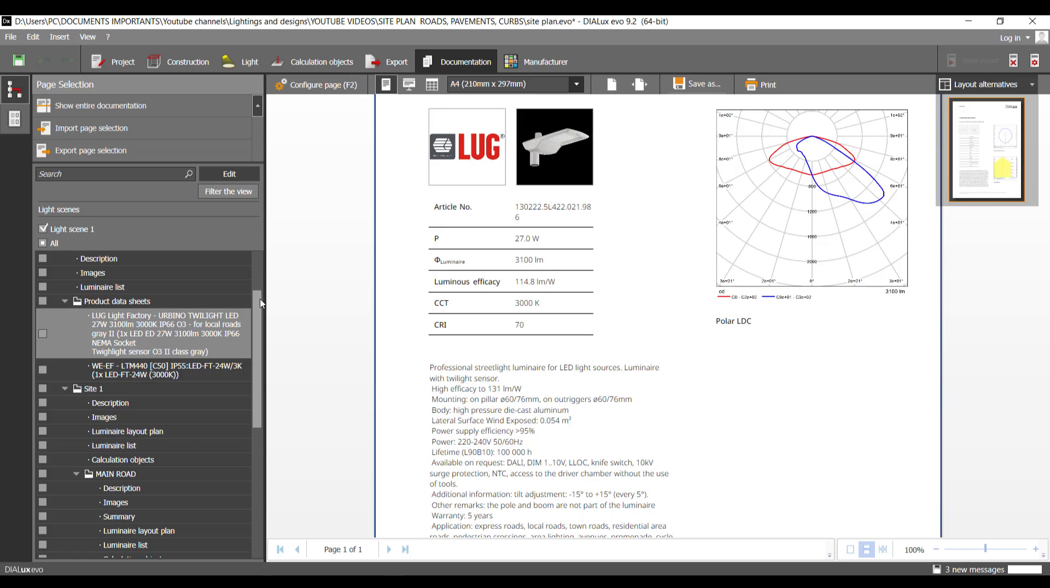
Rename Site 1 as SITE in the construction settings
{"action": "scroll", "coordinate": [261, 302], "scroll_direction": "down", "scroll_amount": 3}
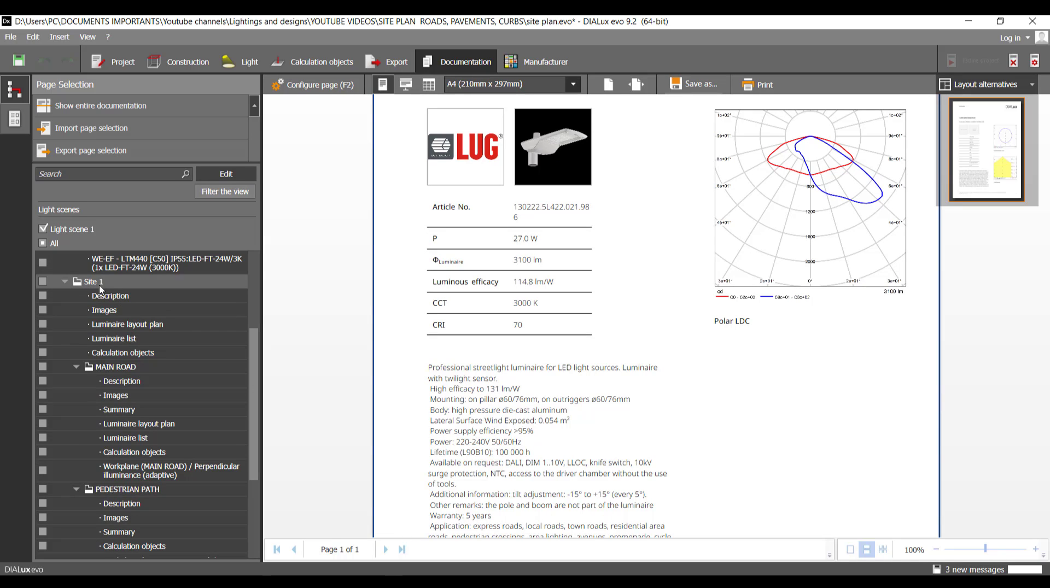
{"action": "left_click", "coordinate": [179, 62]}
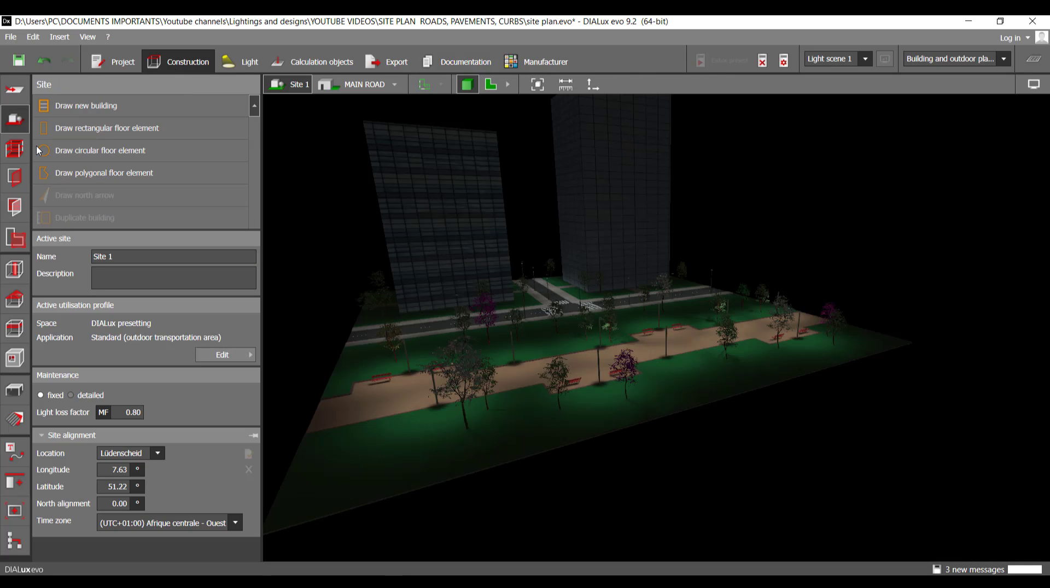
{"action": "left_click", "coordinate": [145, 261]}
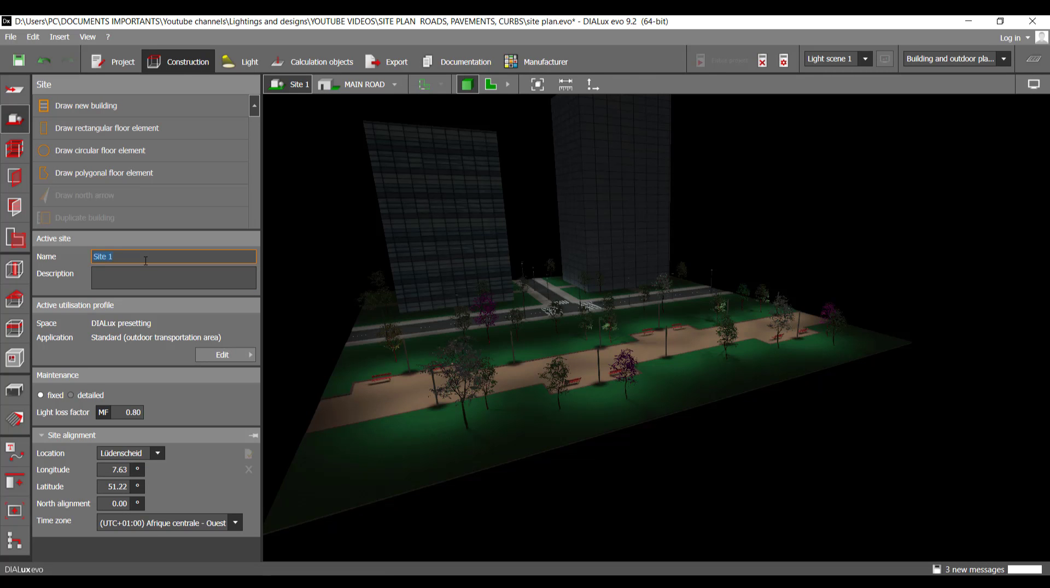
{"action": "type", "text": "SITE"}
{"action": "key", "text": "Return"}
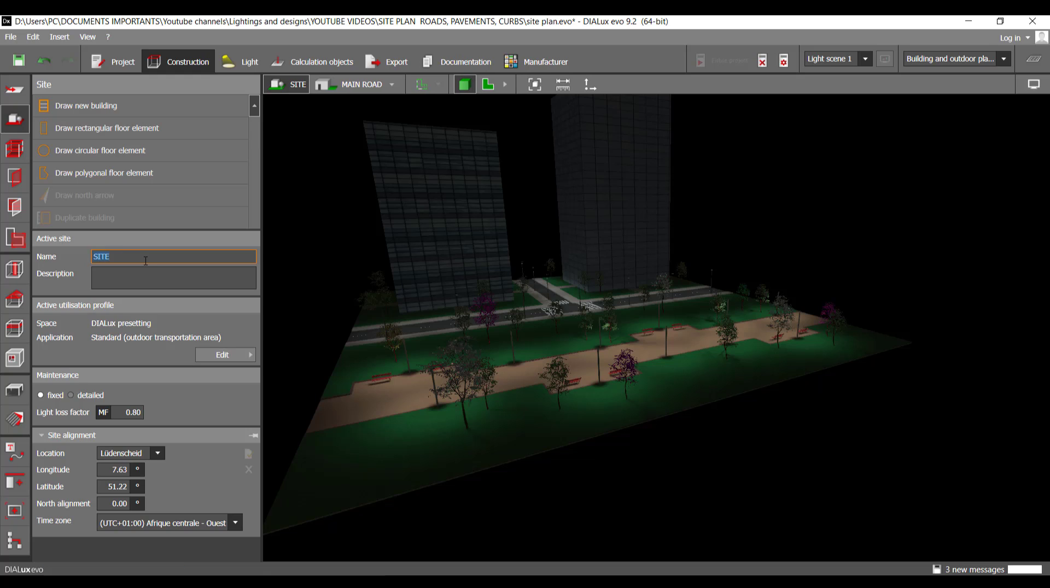
Return to the documentation and open the Description page of SITE
{"action": "left_click", "coordinate": [489, 156]}
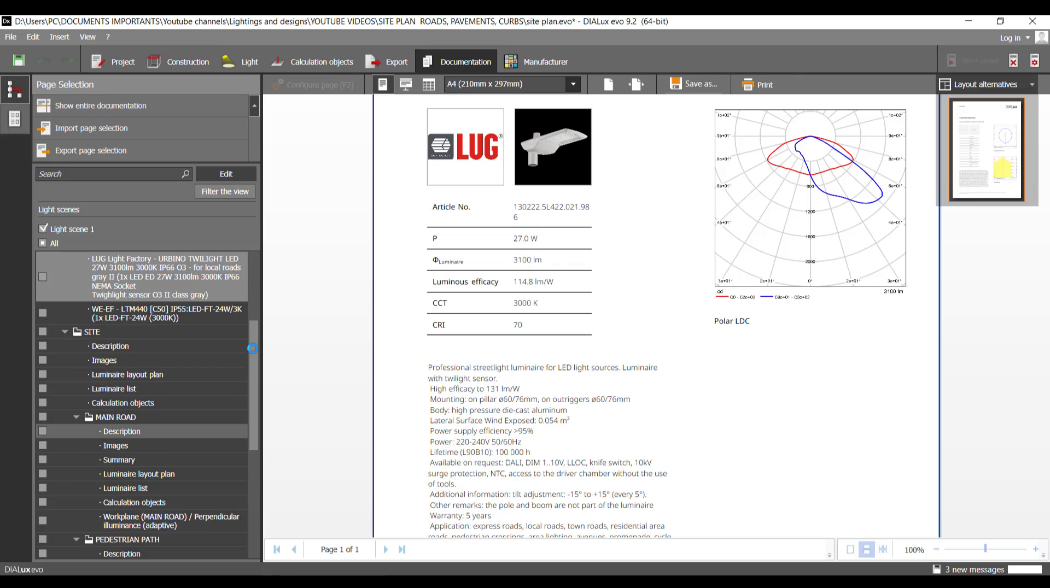
{"action": "scroll", "coordinate": [115, 296], "scroll_direction": "down", "scroll_amount": 2}
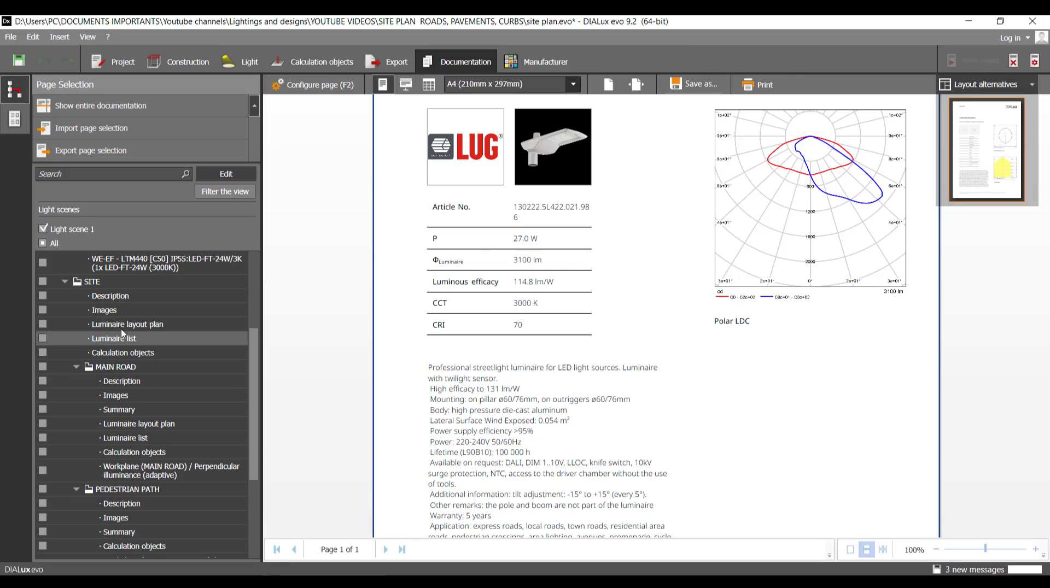
{"action": "left_click", "coordinate": [116, 296]}
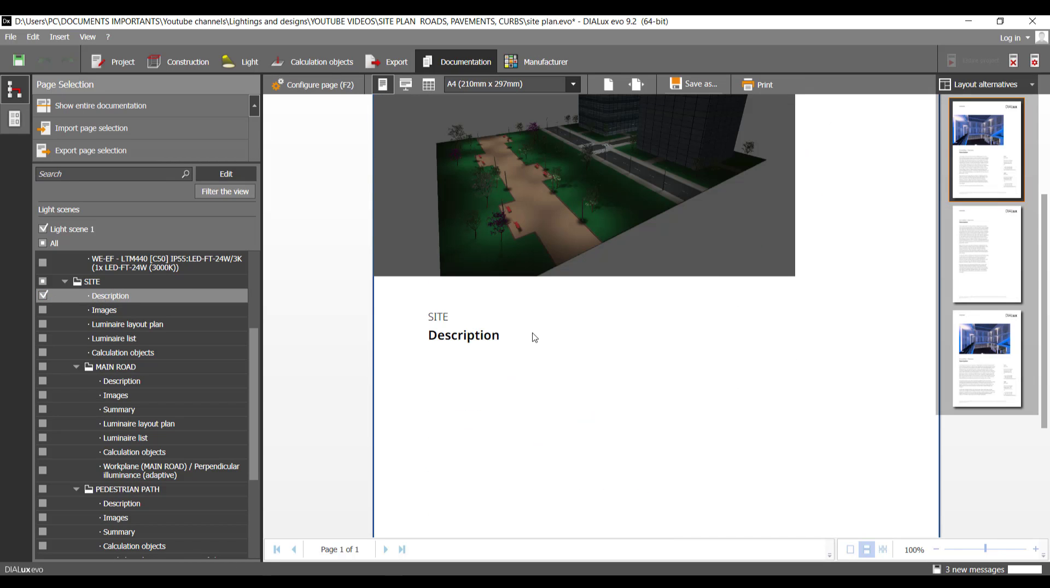
Apply the third layout alternative to SITE's Description page and include SITE's Images page, dismissing the save reminder
{"action": "scroll", "coordinate": [532, 334], "scroll_direction": "up", "scroll_amount": 3}
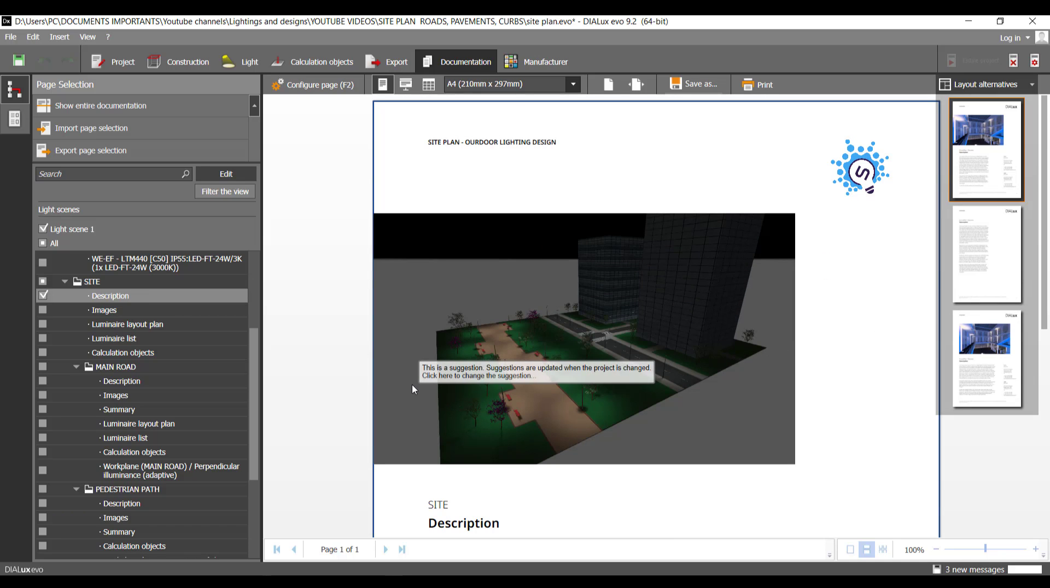
{"action": "left_click", "coordinate": [988, 343]}
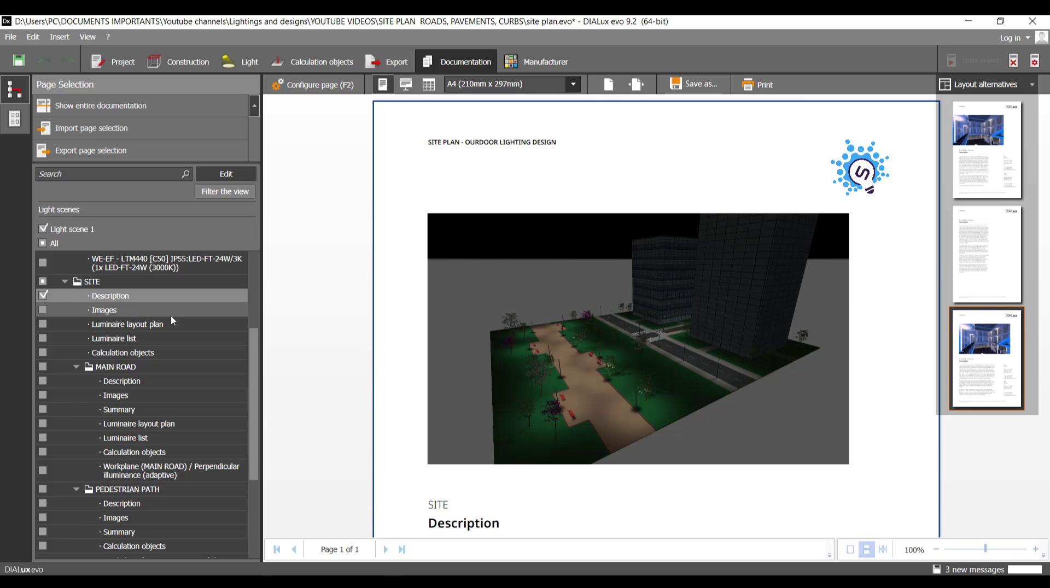
{"action": "left_click", "coordinate": [43, 310]}
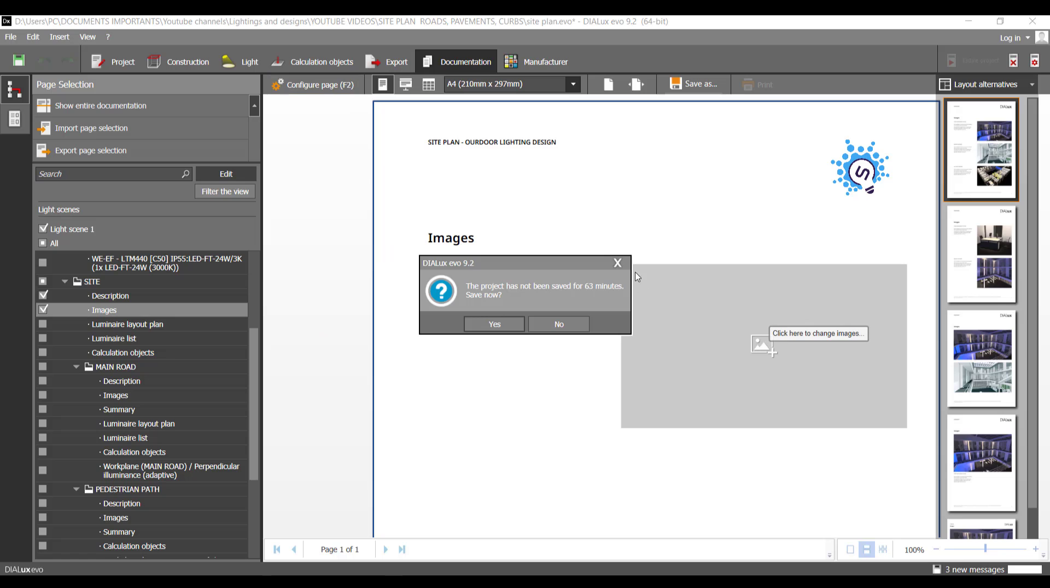
{"action": "left_click", "coordinate": [617, 263]}
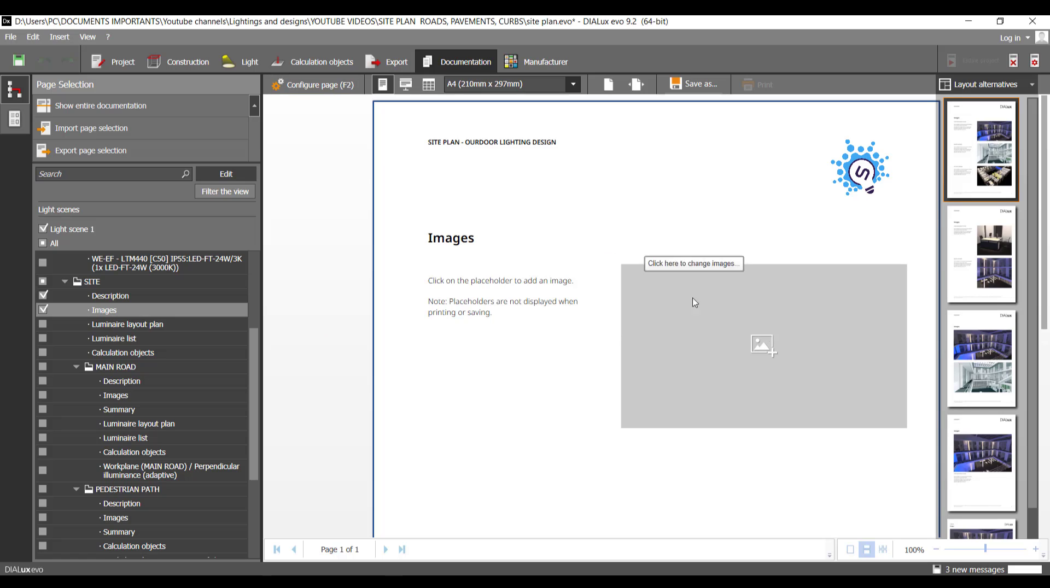
Insert the suggested top-view image of SITE into the placeholder on the Images page
{"action": "left_click", "coordinate": [712, 347]}
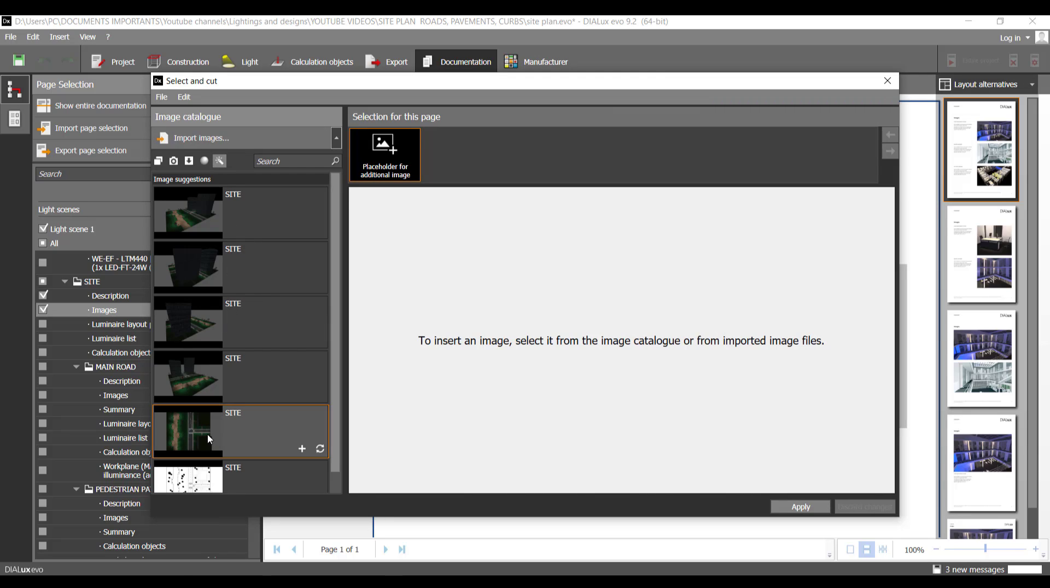
{"action": "left_click", "coordinate": [208, 434]}
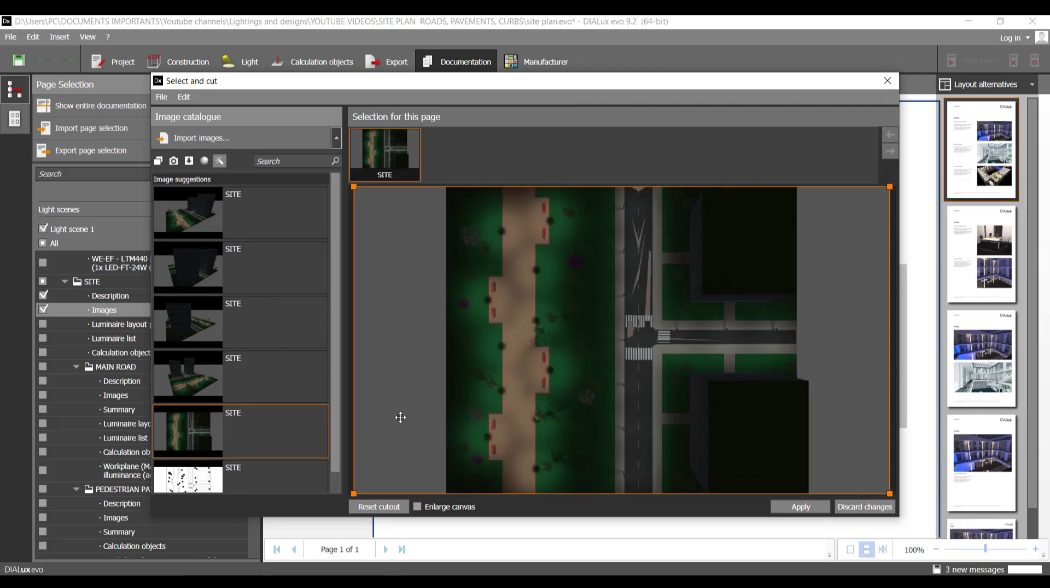
{"action": "left_click", "coordinate": [800, 507]}
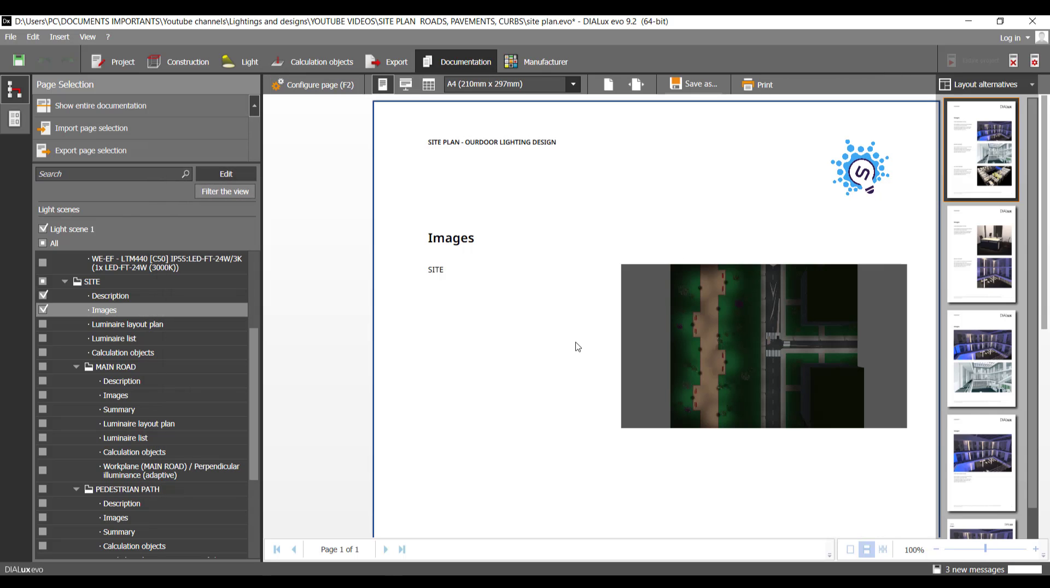
{"action": "left_click", "coordinate": [334, 86]}
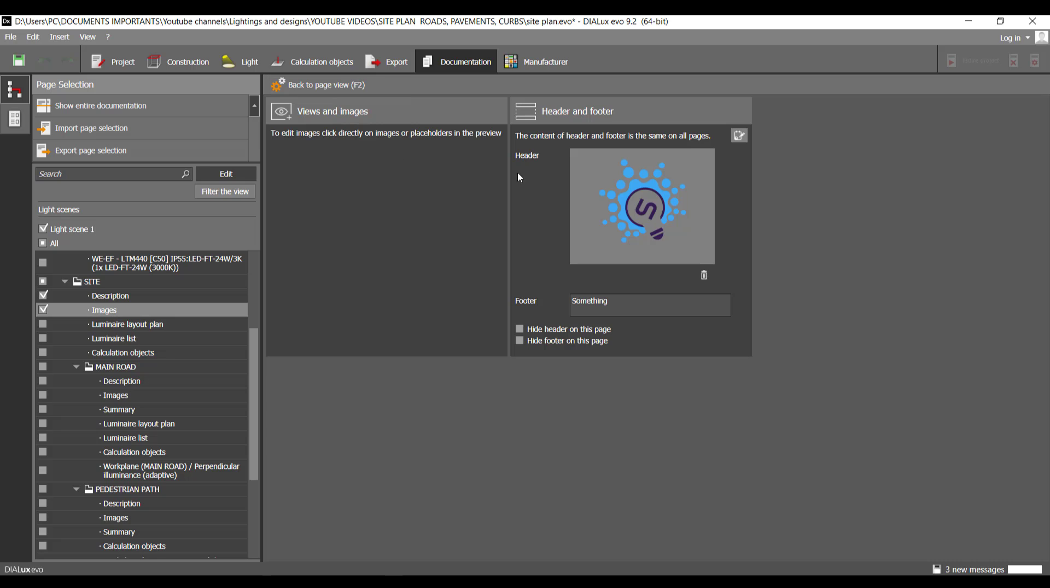
{"action": "left_click", "coordinate": [317, 87]}
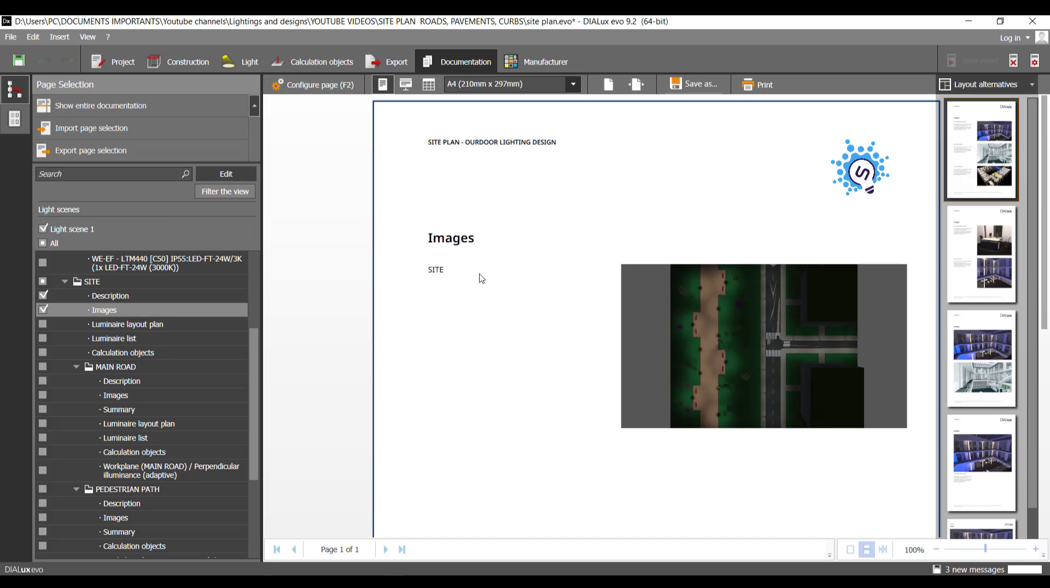
Add the suggested perspective view with both buildings behind the pedestrian path as the second image on SITE's Images page
{"action": "left_click", "coordinate": [784, 330]}
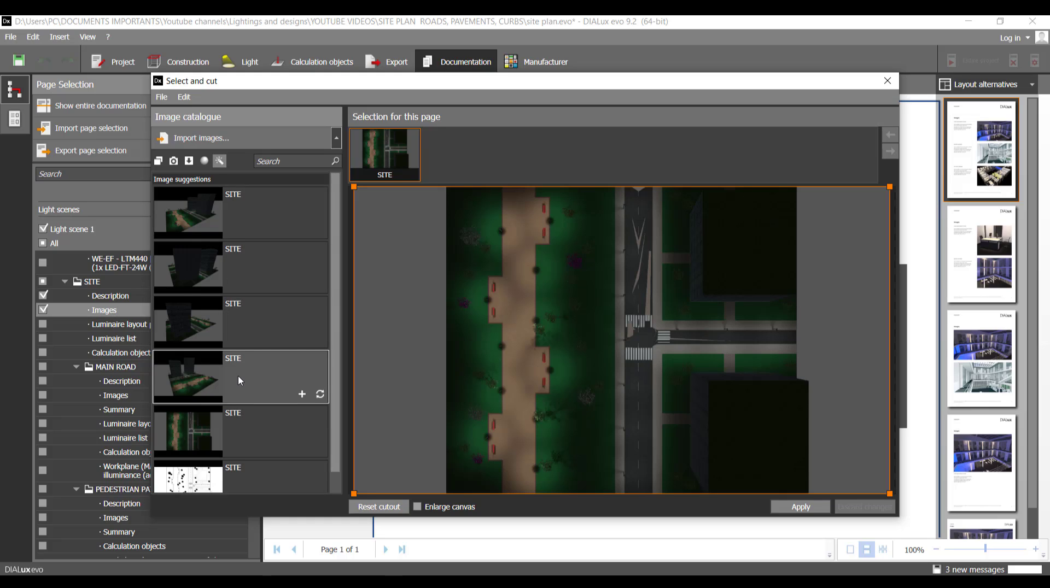
{"action": "scroll", "coordinate": [238, 374], "scroll_direction": "down", "scroll_amount": 1}
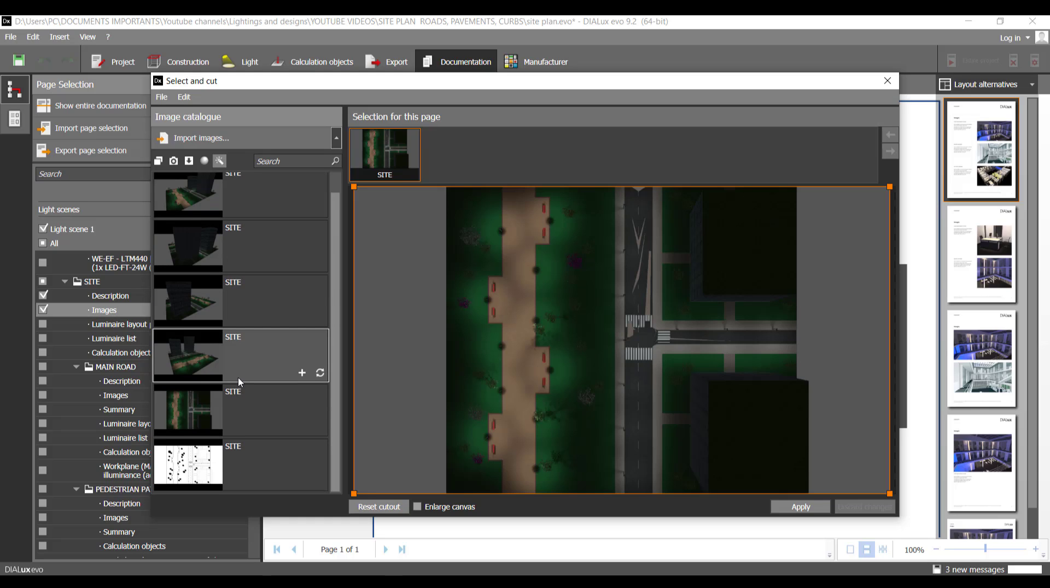
{"action": "left_click", "coordinate": [303, 374]}
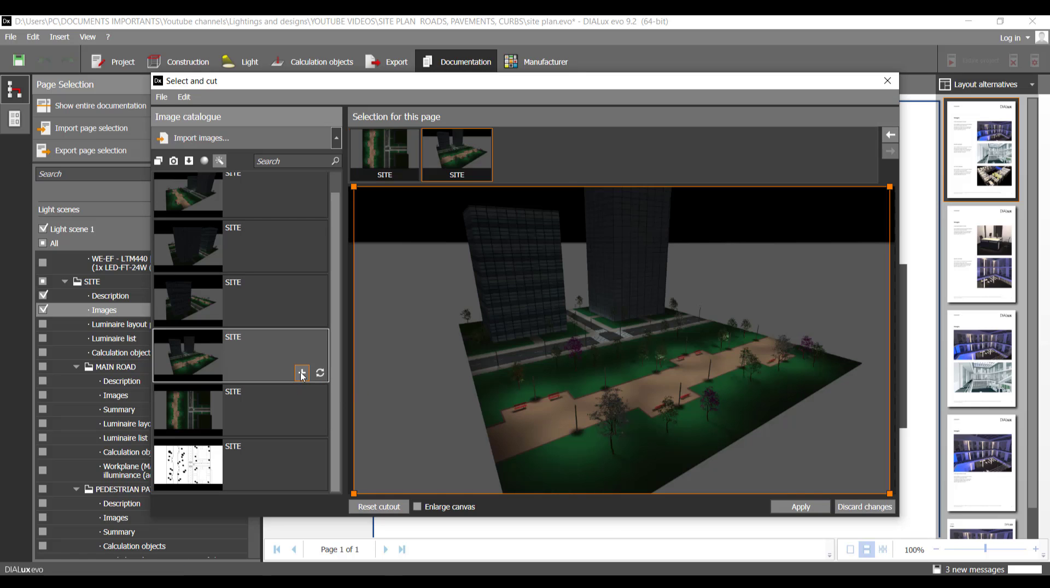
{"action": "left_click", "coordinate": [800, 508]}
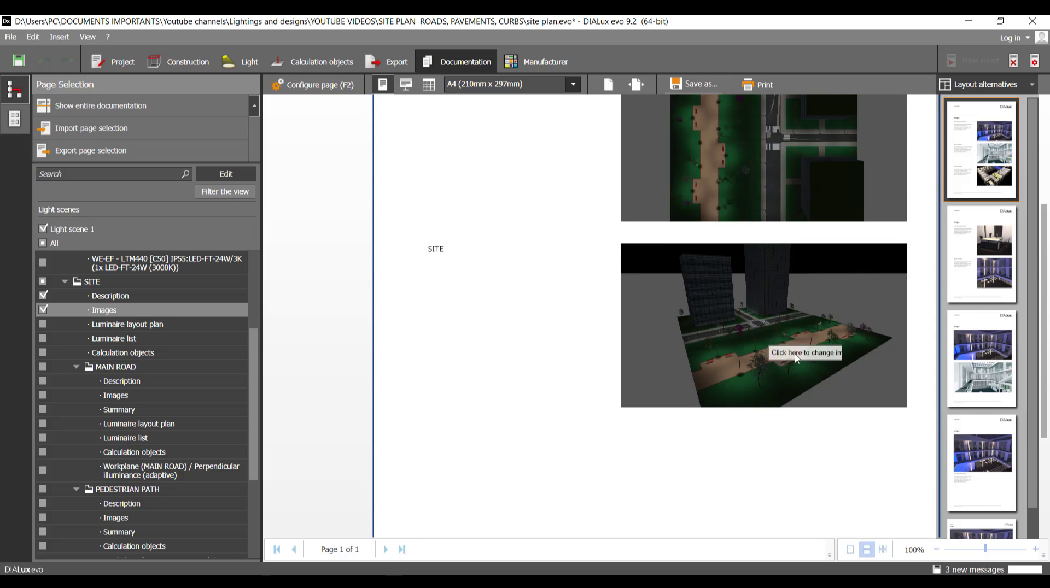
{"action": "scroll", "coordinate": [779, 355], "scroll_direction": "down", "scroll_amount": 2}
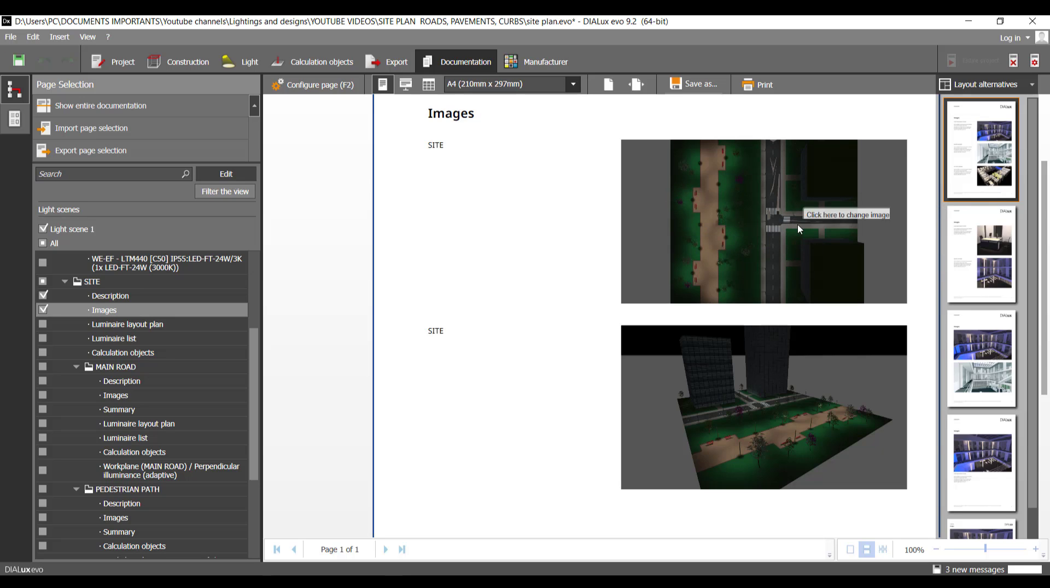
Try the second, third and fourth layout alternatives on SITE's Images page and compare how the images are arranged
{"action": "left_click", "coordinate": [982, 269]}
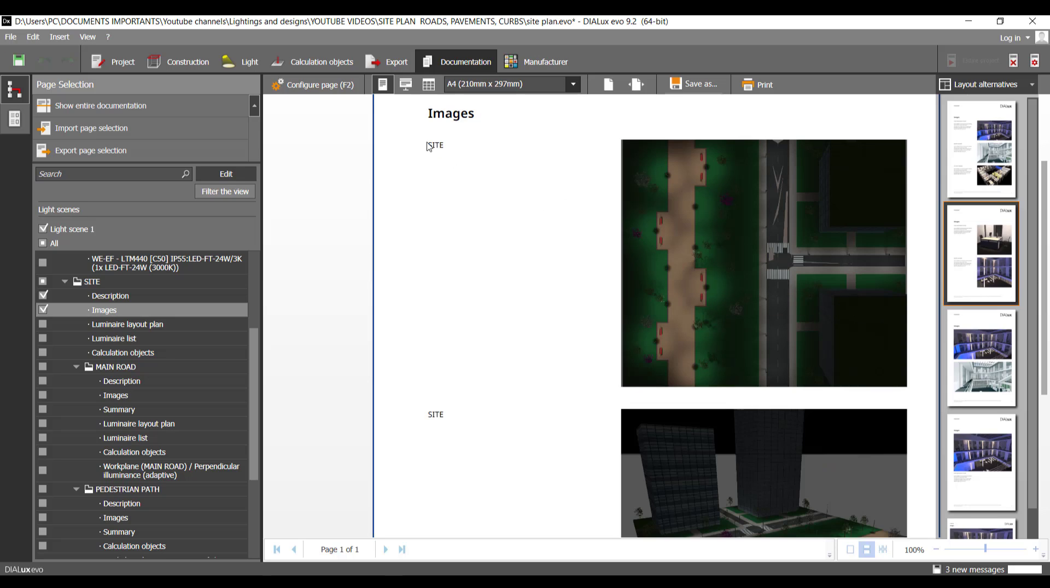
{"action": "left_click", "coordinate": [995, 364]}
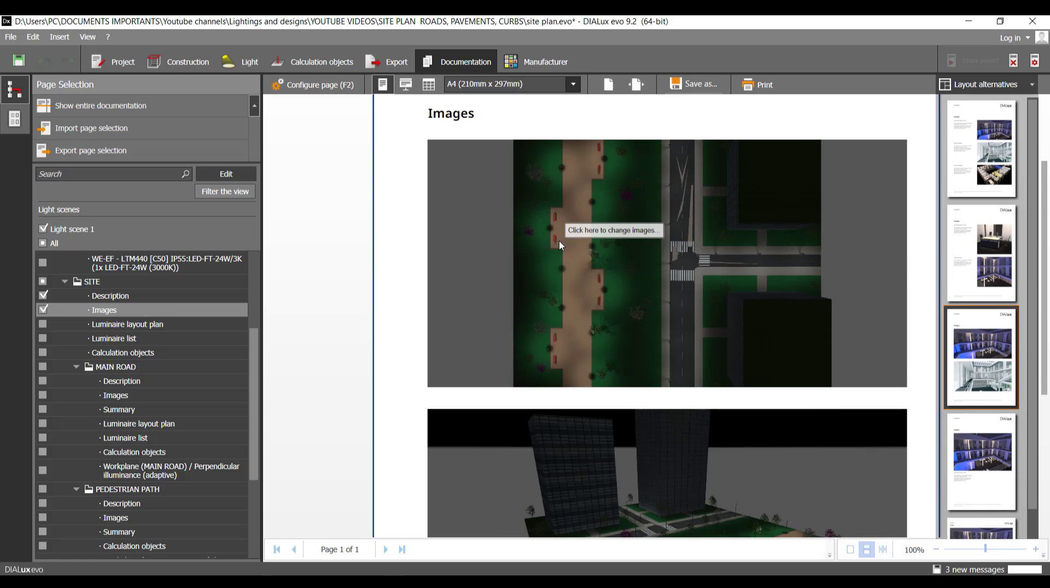
{"action": "scroll", "coordinate": [558, 239], "scroll_direction": "down", "scroll_amount": 5}
{"action": "left_click", "coordinate": [989, 452]}
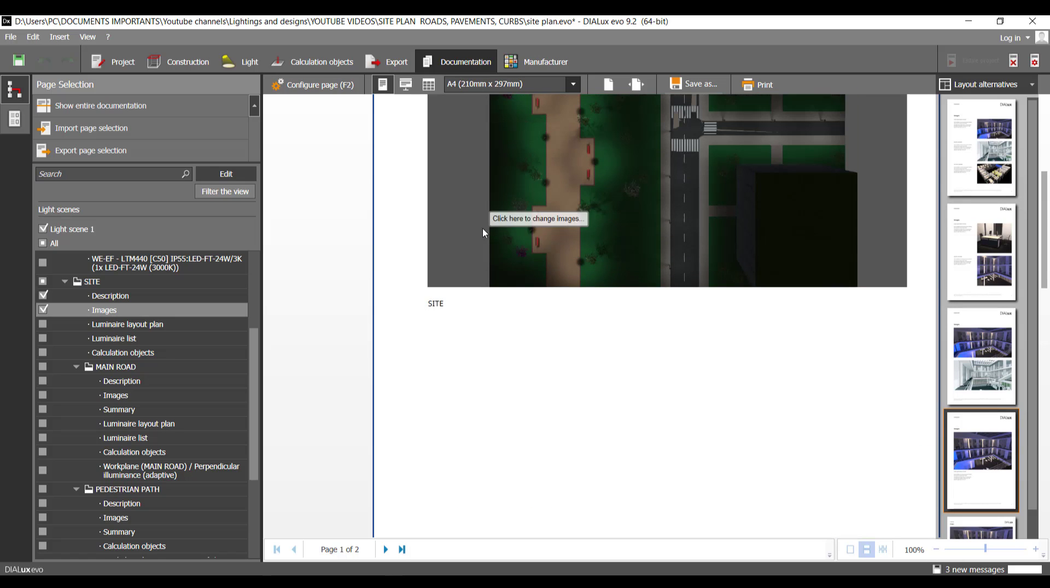
{"action": "scroll", "coordinate": [443, 317], "scroll_direction": "up", "scroll_amount": 4}
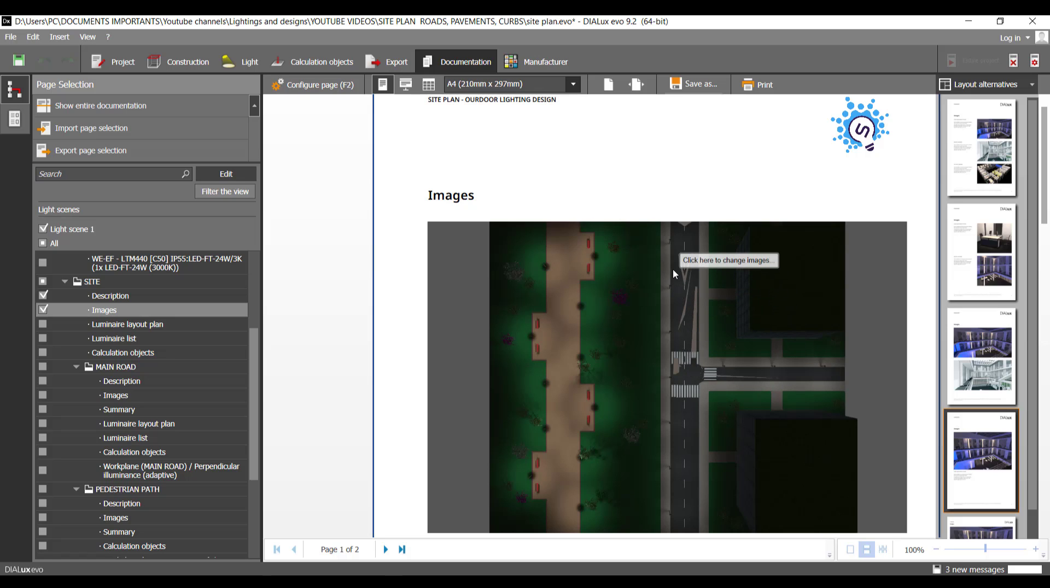
{"action": "scroll", "coordinate": [691, 323], "scroll_direction": "down", "scroll_amount": 1}
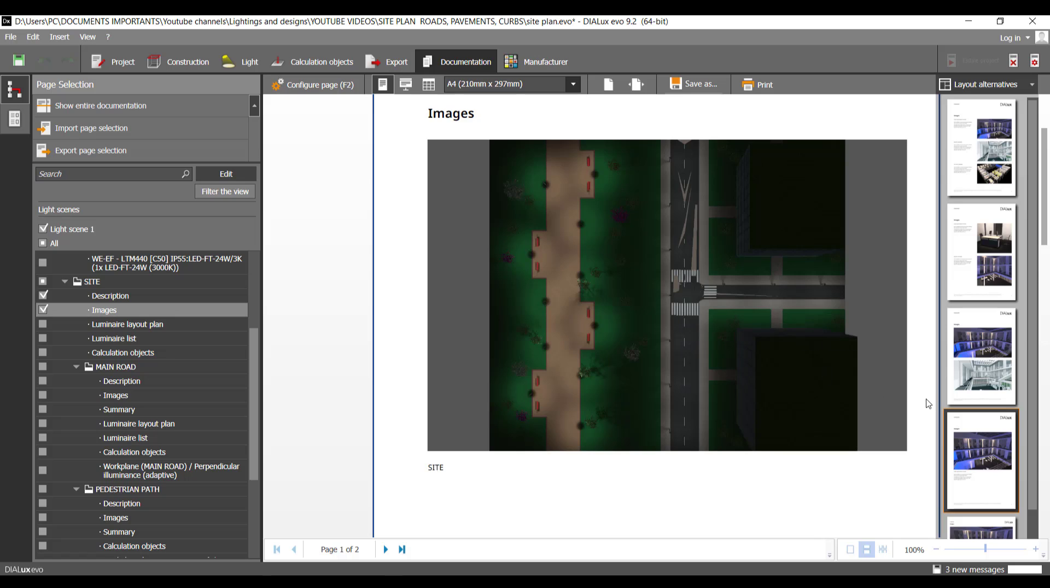
{"action": "scroll", "coordinate": [928, 402], "scroll_direction": "down", "scroll_amount": 3}
{"action": "scroll", "coordinate": [994, 435], "scroll_direction": "down", "scroll_amount": 1}
{"action": "left_click", "coordinate": [990, 500]}
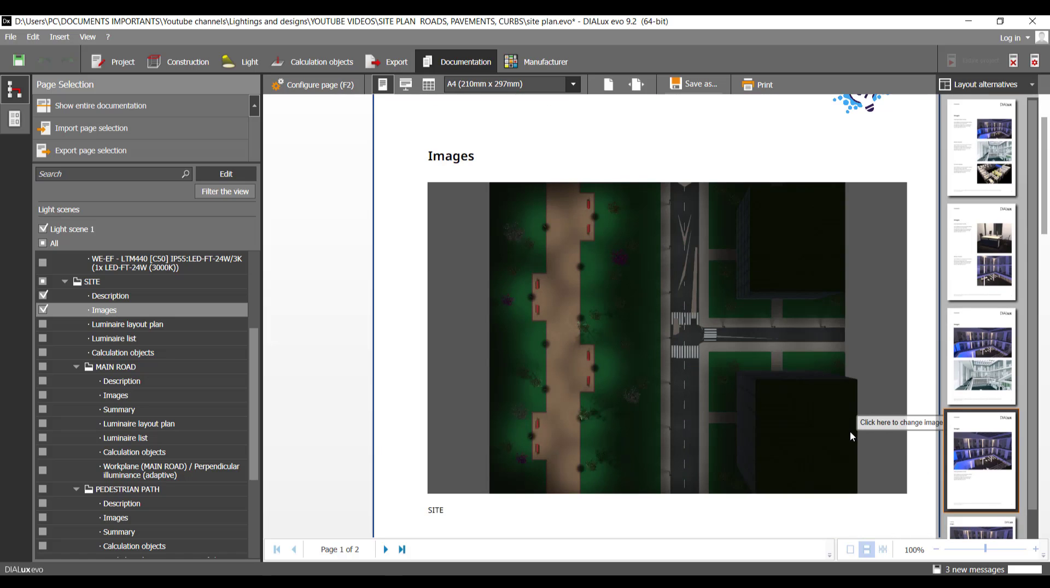
{"action": "scroll", "coordinate": [831, 339], "scroll_direction": "down", "scroll_amount": 4}
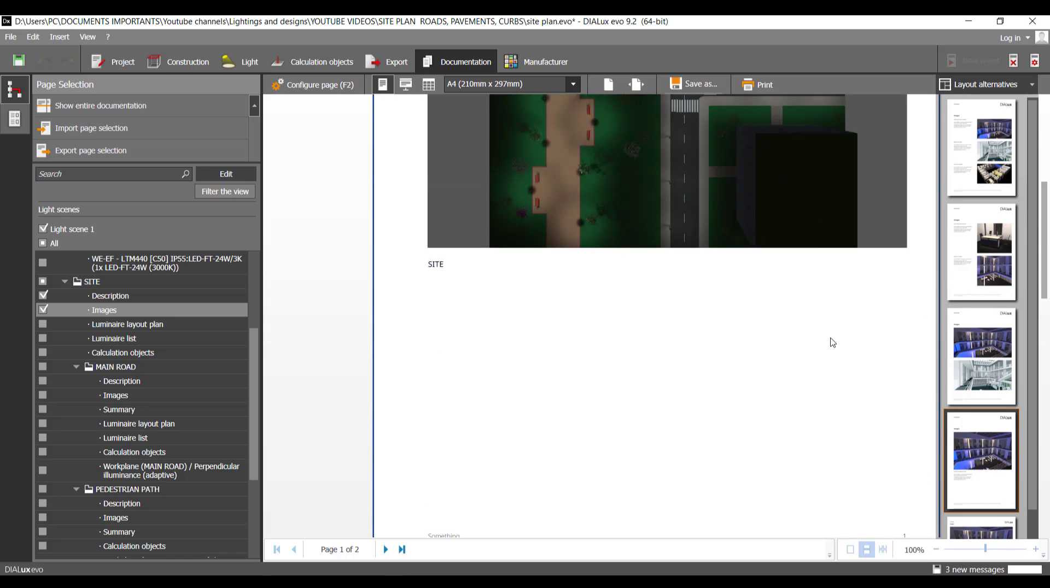
{"action": "scroll", "coordinate": [956, 374], "scroll_direction": "down", "scroll_amount": 1}
Apply the fifth layout alternative to SITE's Images page and check both image pages
{"action": "left_click", "coordinate": [982, 494]}
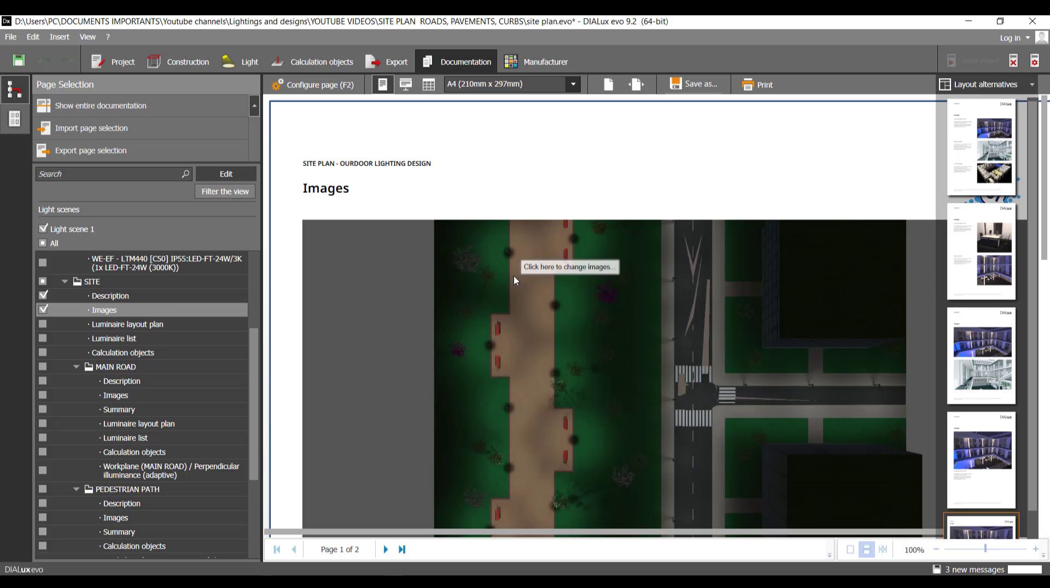
{"action": "scroll", "coordinate": [520, 271], "scroll_direction": "down", "scroll_amount": 10}
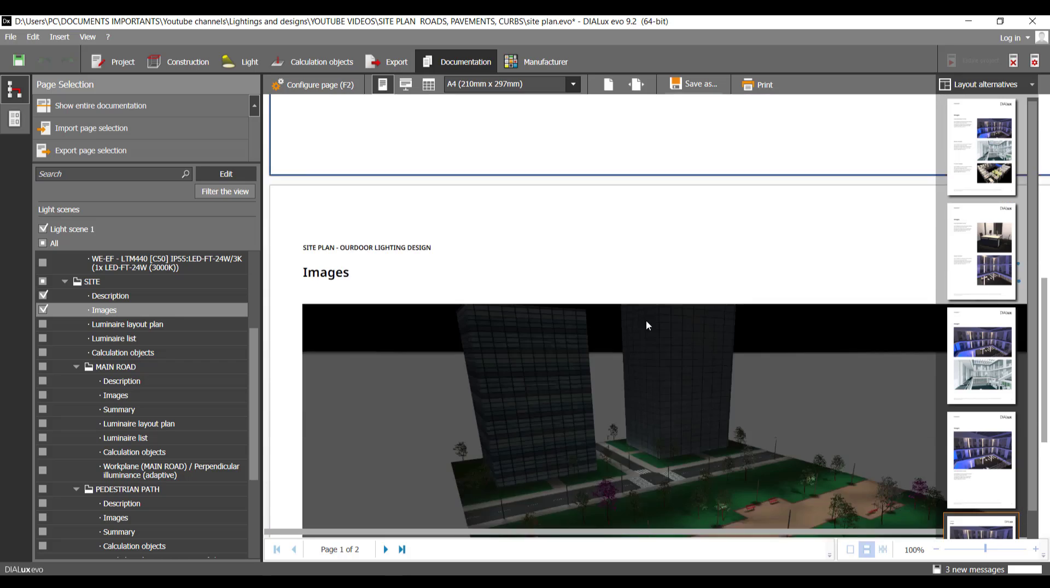
{"action": "scroll", "coordinate": [794, 359], "scroll_direction": "down", "scroll_amount": 1}
{"action": "scroll", "coordinate": [795, 360], "scroll_direction": "up", "scroll_amount": 2}
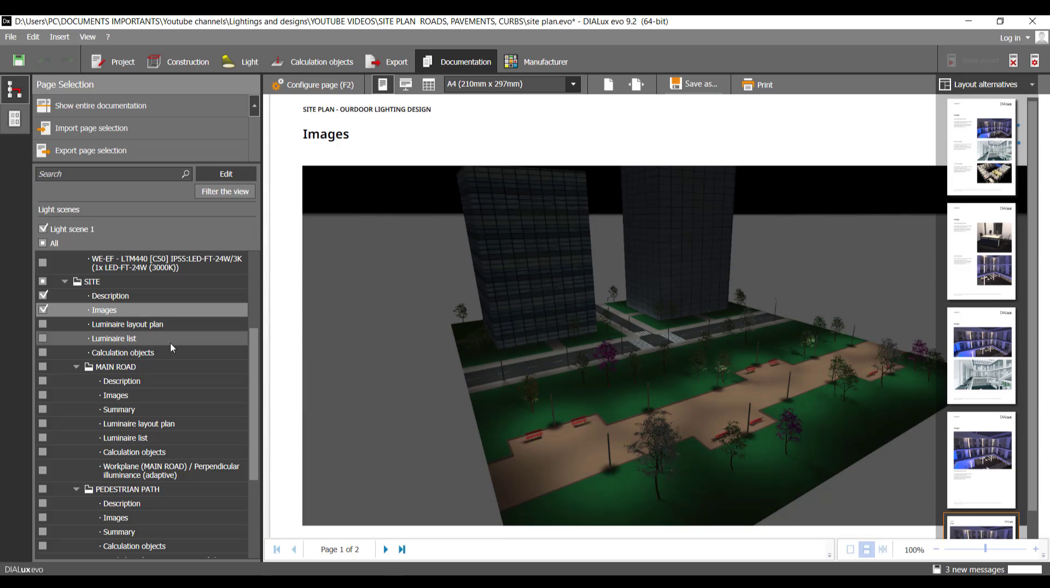
Include SITE's Luminaire layout plan, Luminaire list and Calculation objects pages in the documentation
{"action": "left_click", "coordinate": [106, 326]}
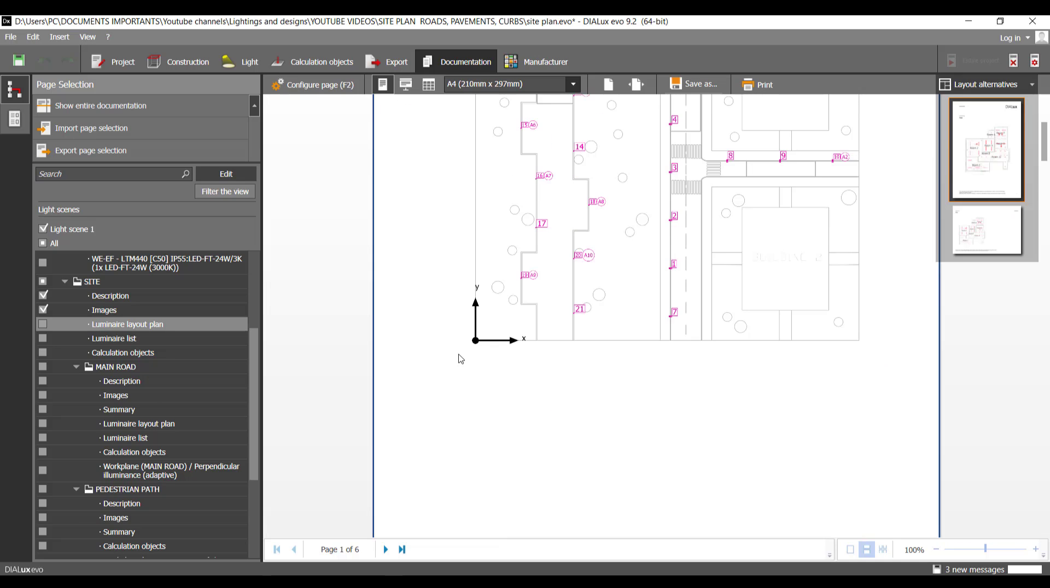
{"action": "scroll", "coordinate": [460, 359], "scroll_direction": "up", "scroll_amount": 2}
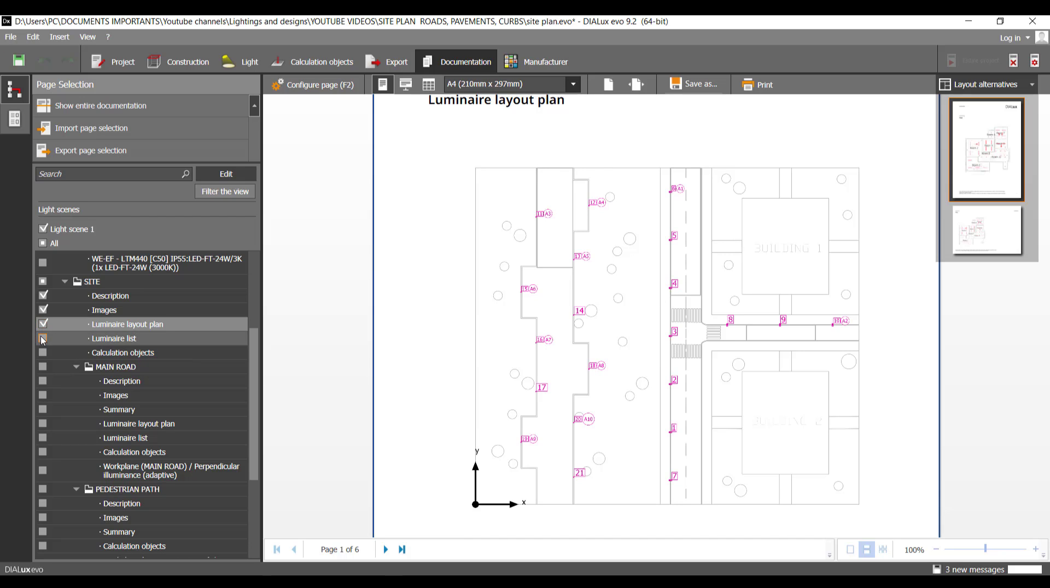
{"action": "left_click", "coordinate": [112, 340]}
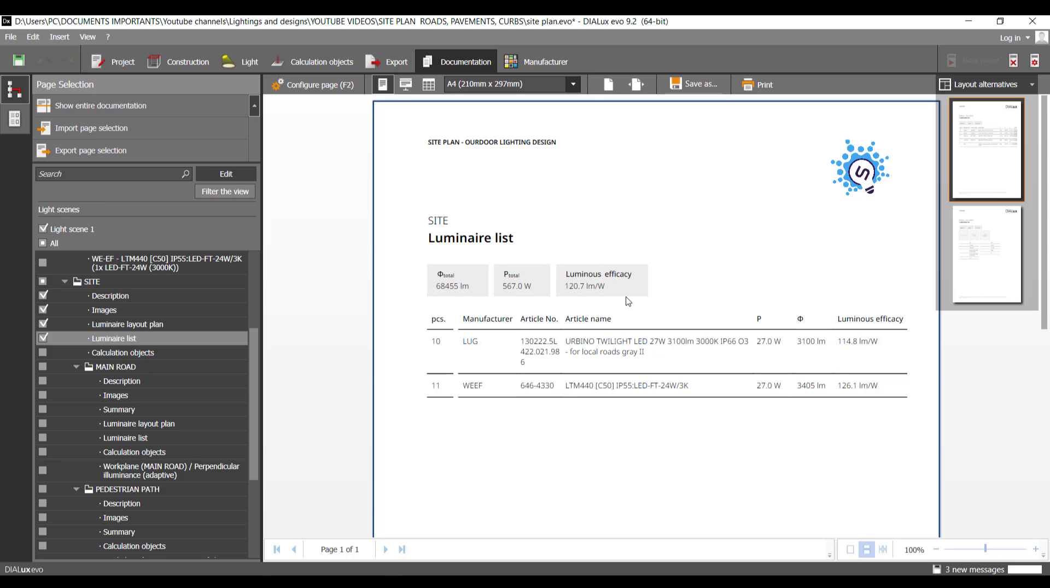
{"action": "scroll", "coordinate": [618, 299], "scroll_direction": "down", "scroll_amount": 3}
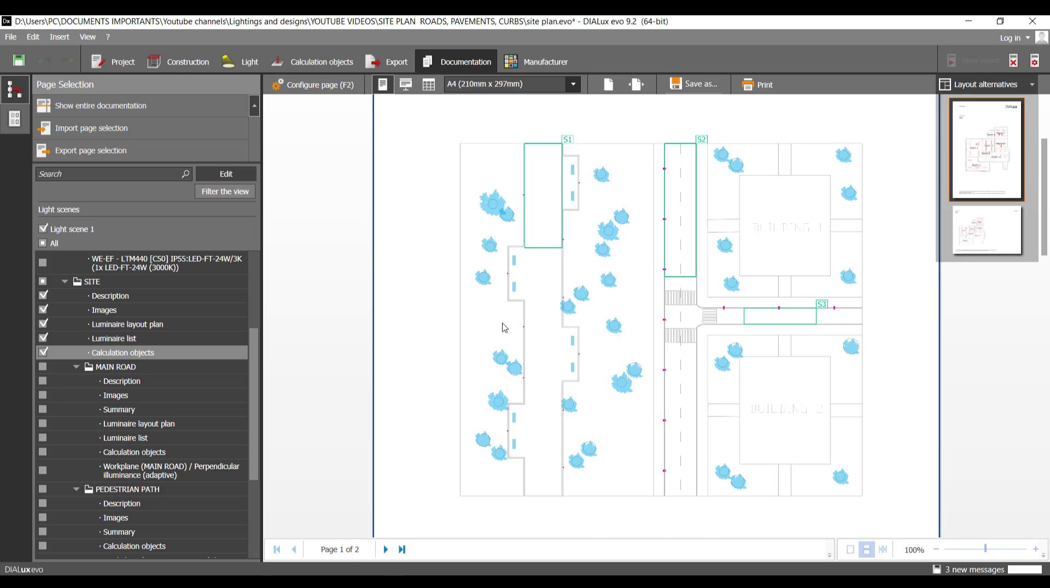
{"action": "scroll", "coordinate": [504, 328], "scroll_direction": "up", "scroll_amount": 3}
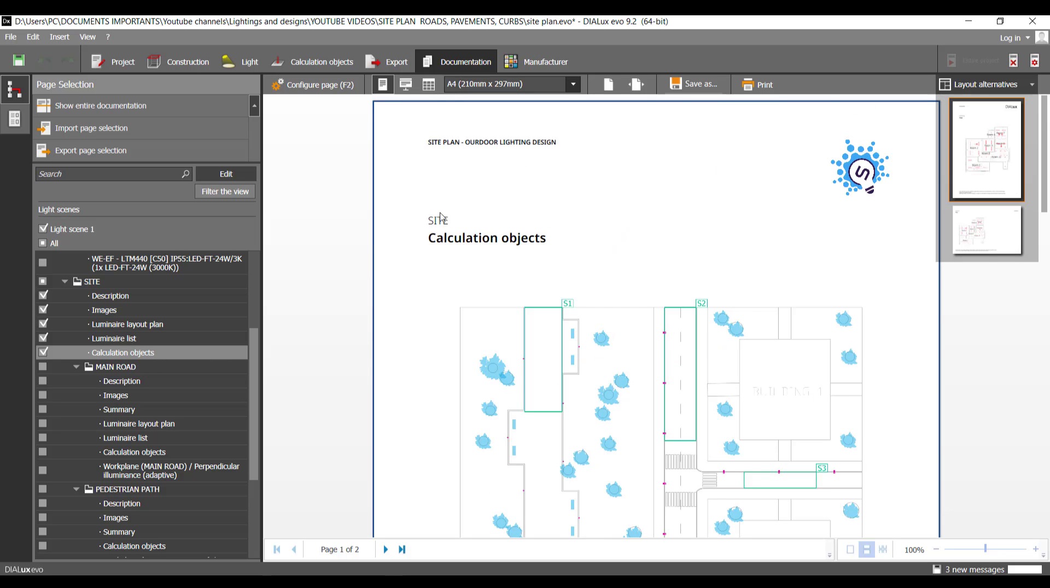
{"action": "scroll", "coordinate": [551, 247], "scroll_direction": "down", "scroll_amount": 2}
{"action": "scroll", "coordinate": [551, 248], "scroll_direction": "down", "scroll_amount": 2}
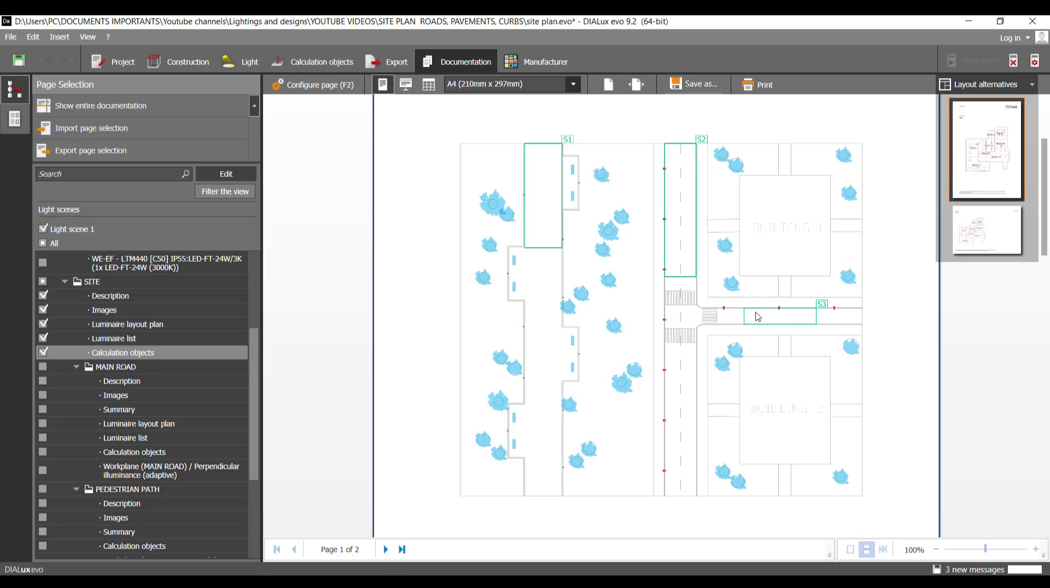
Review the configuration options of SITE's Calculation objects page, including the Positioning presets, and return to the page view
{"action": "left_click", "coordinate": [327, 87]}
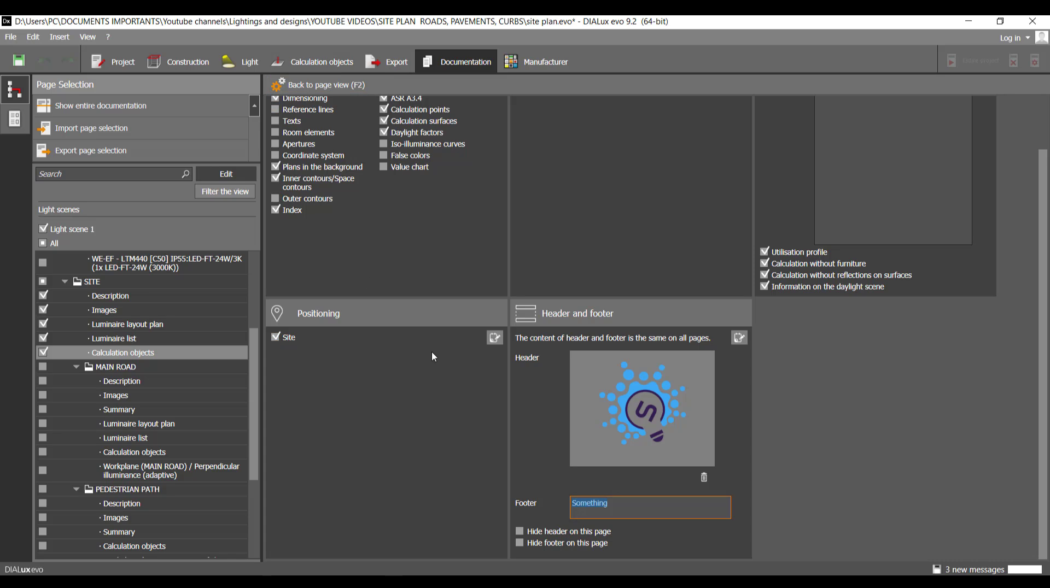
{"action": "left_click", "coordinate": [494, 338]}
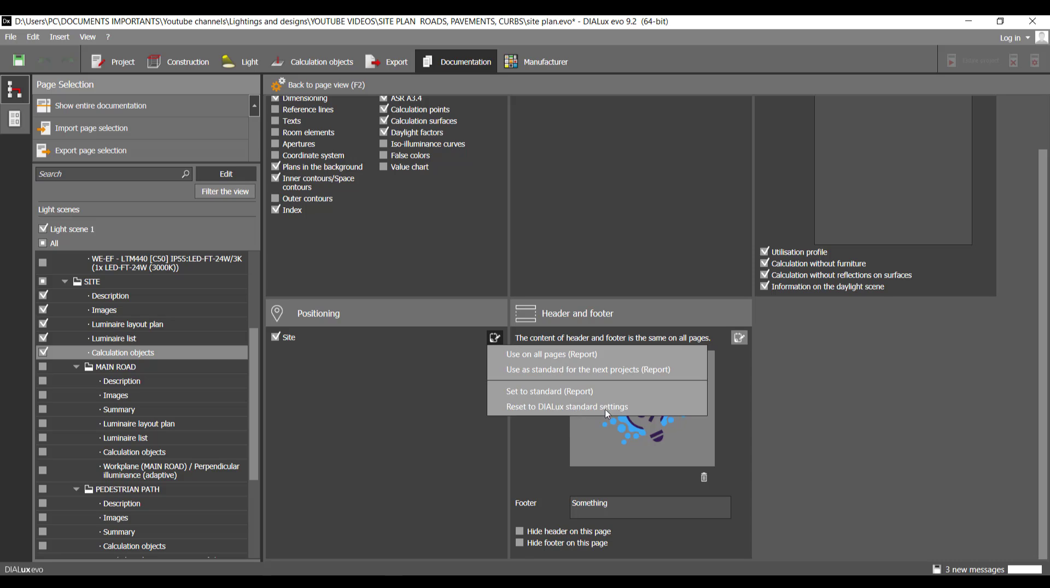
{"action": "left_click", "coordinate": [416, 424]}
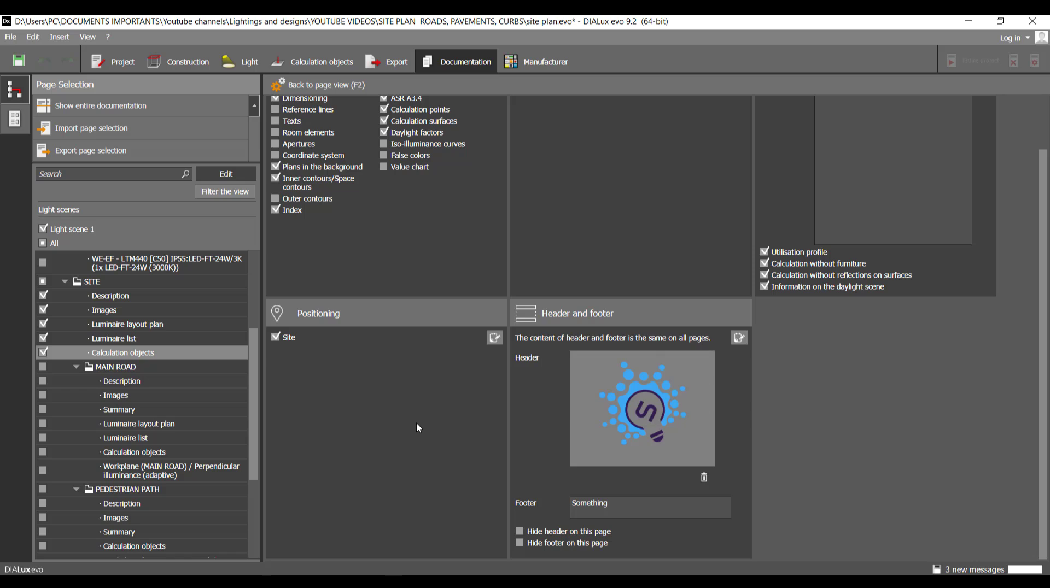
{"action": "scroll", "coordinate": [405, 404], "scroll_direction": "up", "scroll_amount": 2}
{"action": "left_click", "coordinate": [317, 85]}
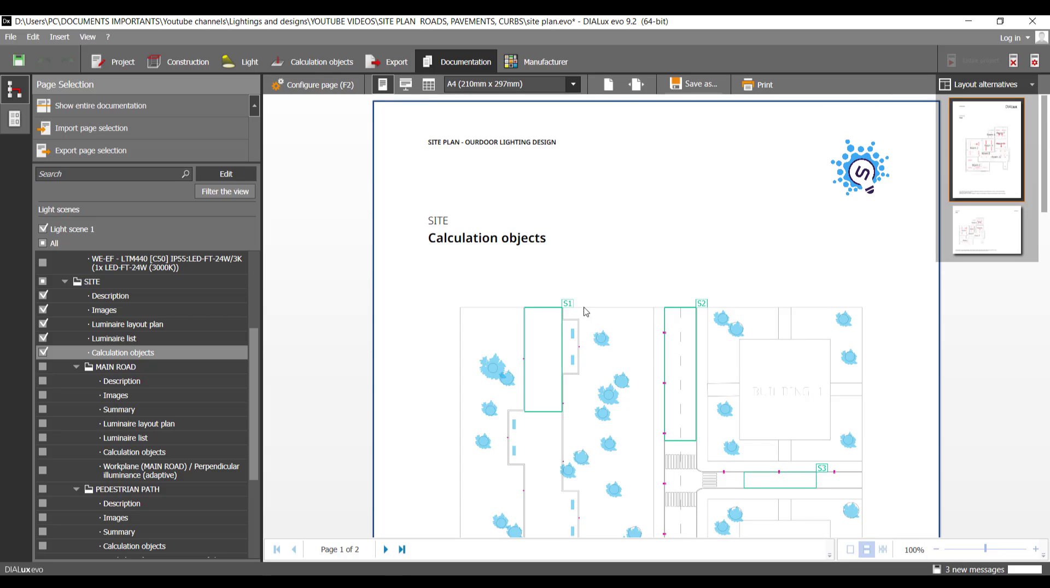
{"action": "scroll", "coordinate": [549, 377], "scroll_direction": "down", "scroll_amount": 10}
{"action": "scroll", "coordinate": [253, 347], "scroll_direction": "up", "scroll_amount": 3}
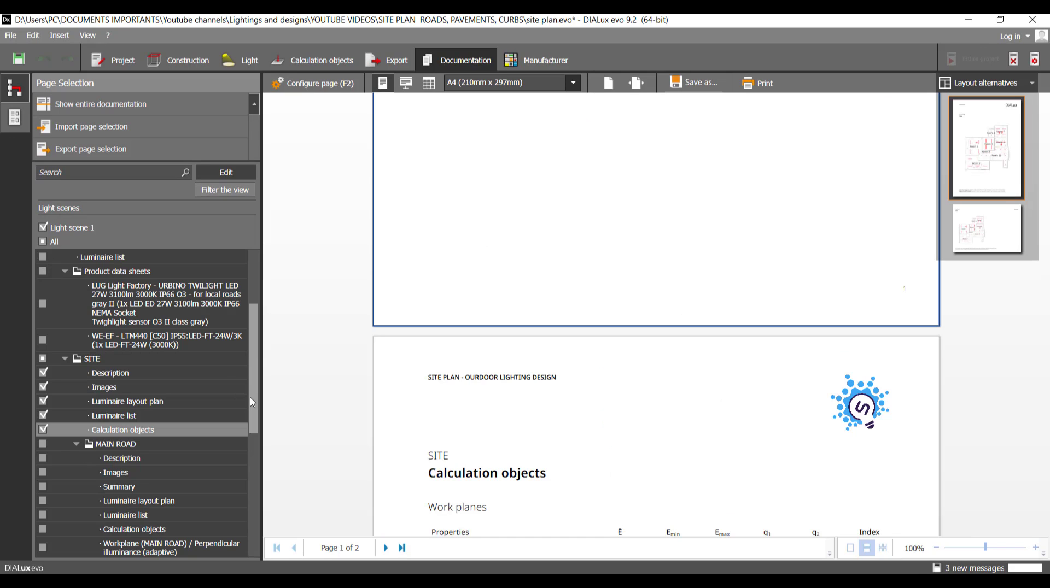
Include MAIN ROAD's Description page in the documentation and display it, declining to save the project
{"action": "scroll", "coordinate": [249, 361], "scroll_direction": "down", "scroll_amount": 1}
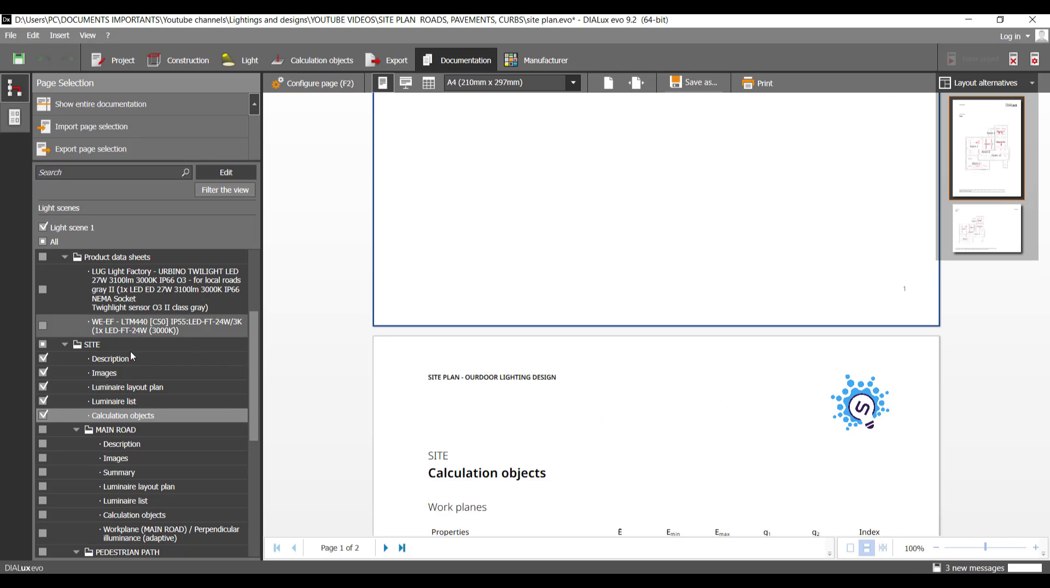
{"action": "left_click_drag", "start_coordinate": [255, 364], "coordinate": [270, 292]}
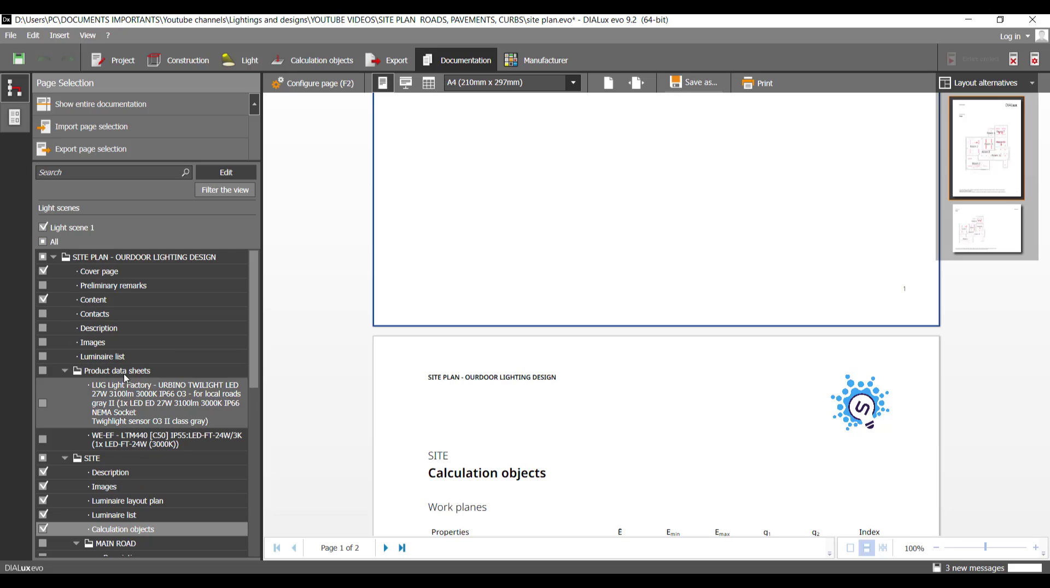
{"action": "scroll", "coordinate": [261, 385], "scroll_direction": "down", "scroll_amount": 1}
{"action": "scroll", "coordinate": [261, 385], "scroll_direction": "down", "scroll_amount": 3}
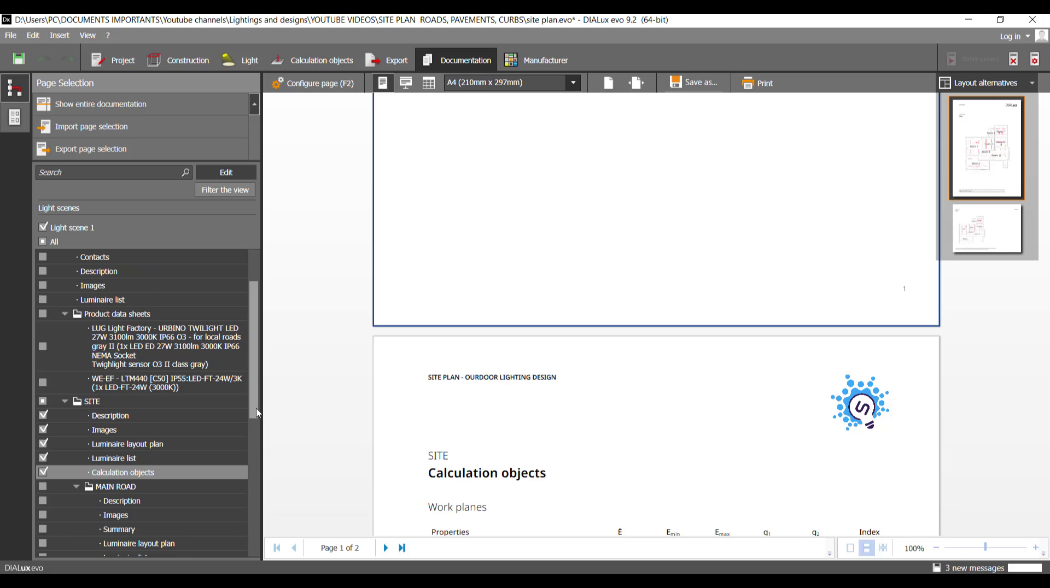
{"action": "scroll", "coordinate": [258, 414], "scroll_direction": "down", "scroll_amount": 10}
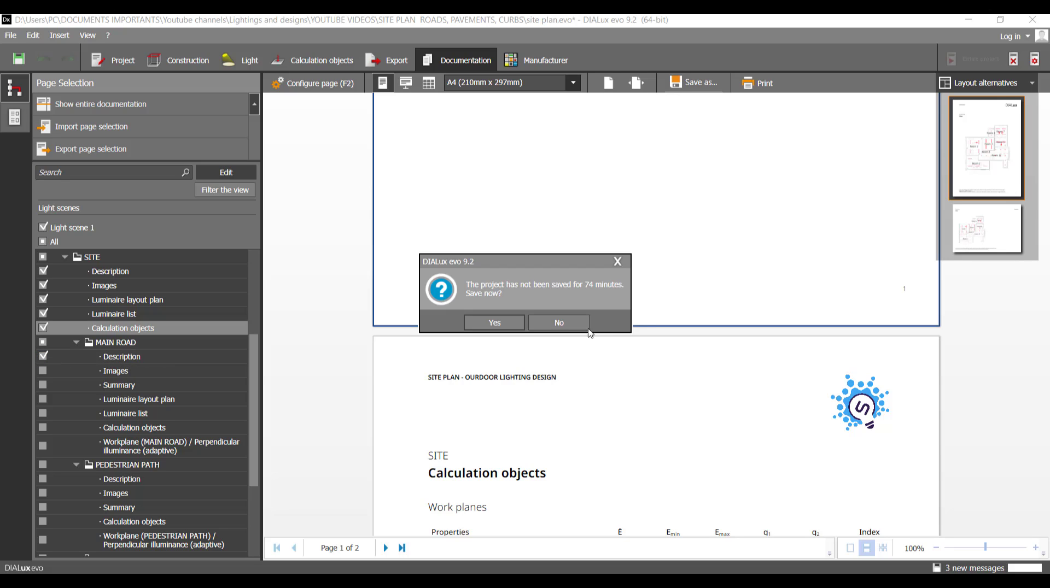
{"action": "left_click", "coordinate": [585, 327]}
{"action": "left_click", "coordinate": [183, 356]}
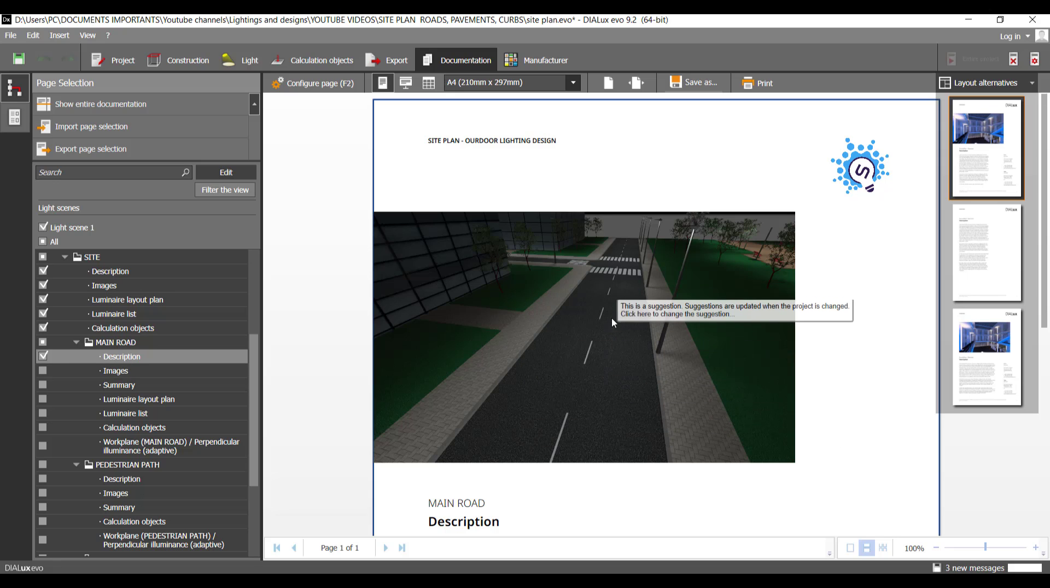
{"action": "key", "text": "space"}
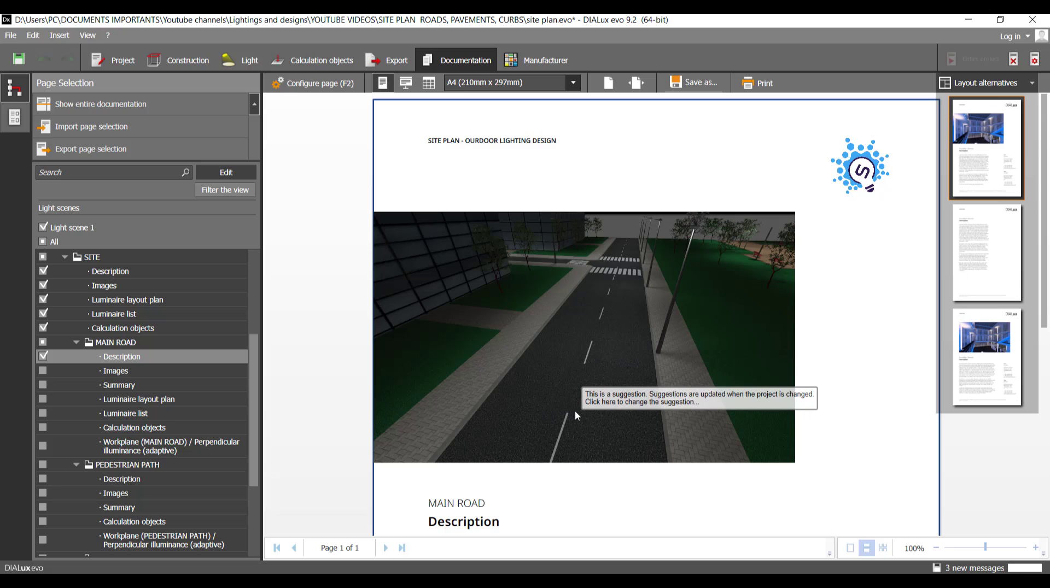
Apply the third layout alternative to MAIN ROAD's Description page and set its picture to the first suggested MAIN ROAD image
{"action": "left_click", "coordinate": [987, 358]}
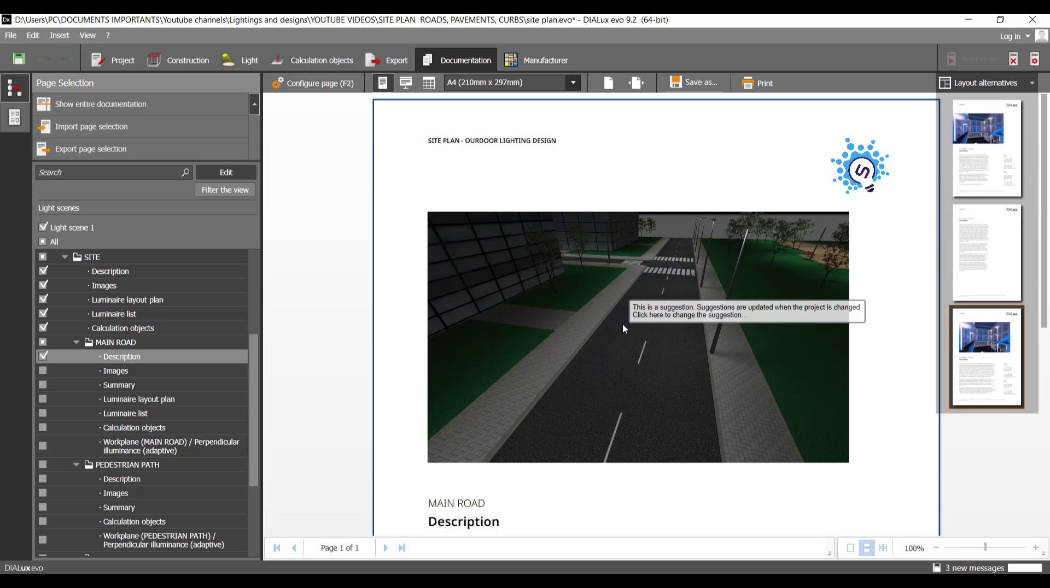
{"action": "scroll", "coordinate": [622, 324], "scroll_direction": "down", "scroll_amount": 2}
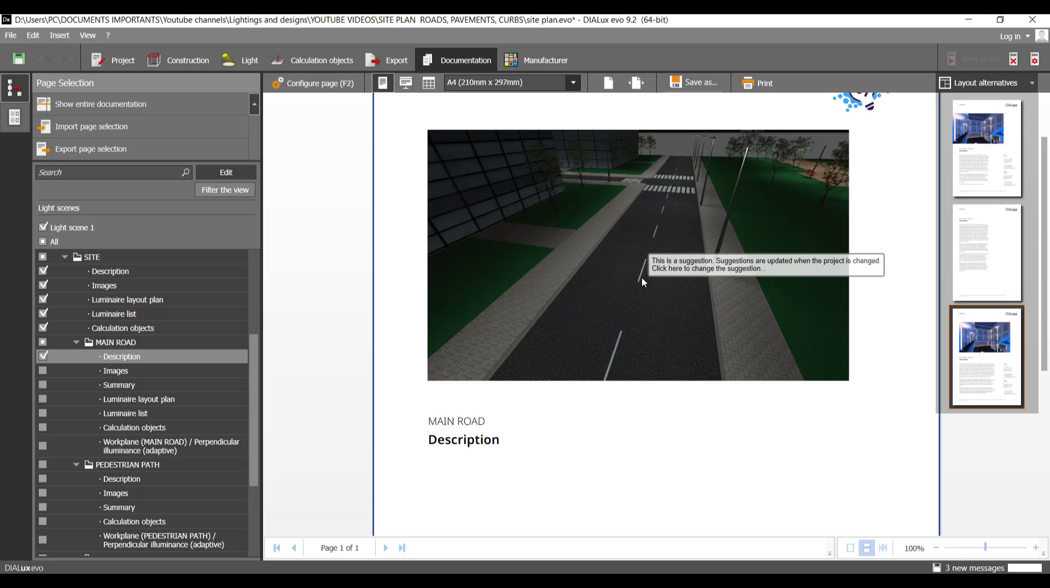
{"action": "left_click", "coordinate": [642, 277]}
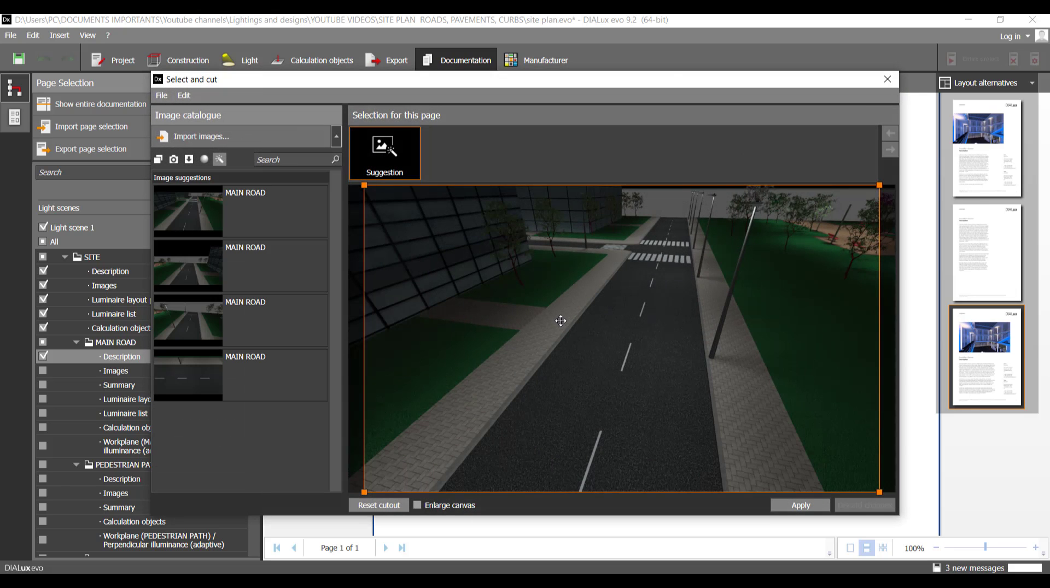
{"action": "left_click", "coordinate": [208, 260]}
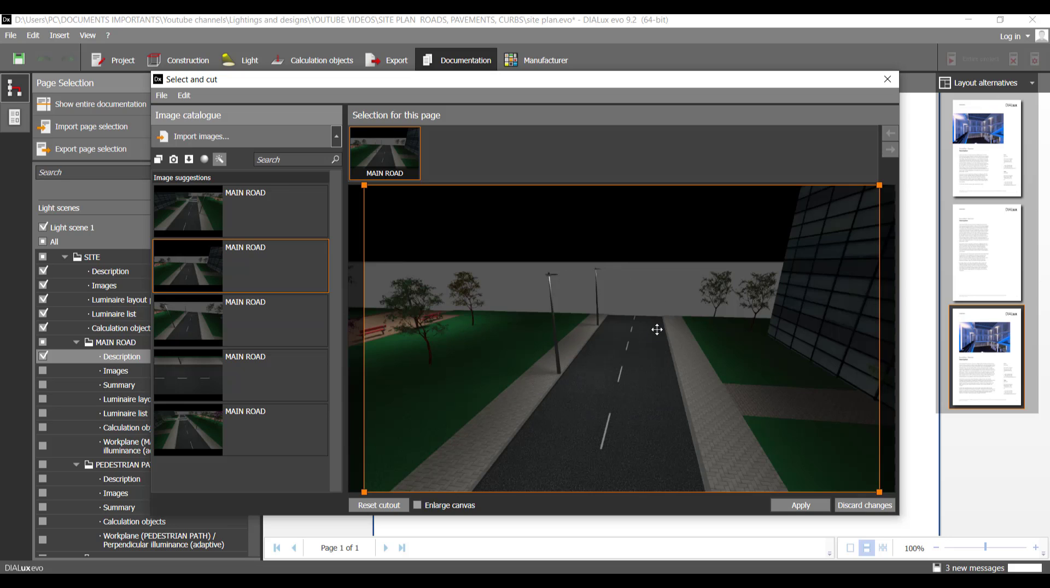
{"action": "left_click", "coordinate": [252, 326]}
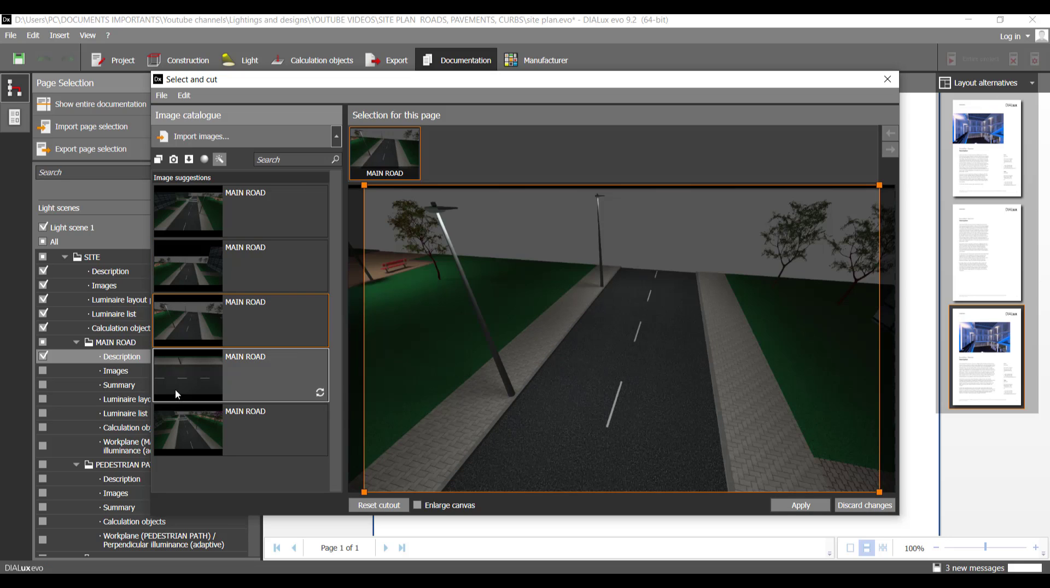
{"action": "left_click", "coordinate": [191, 437]}
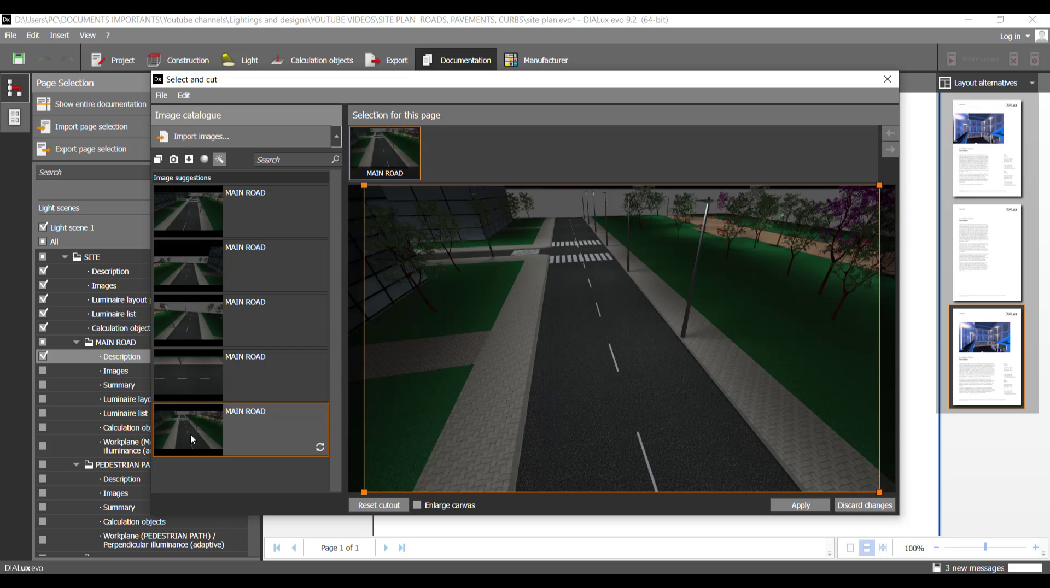
{"action": "left_click", "coordinate": [213, 208]}
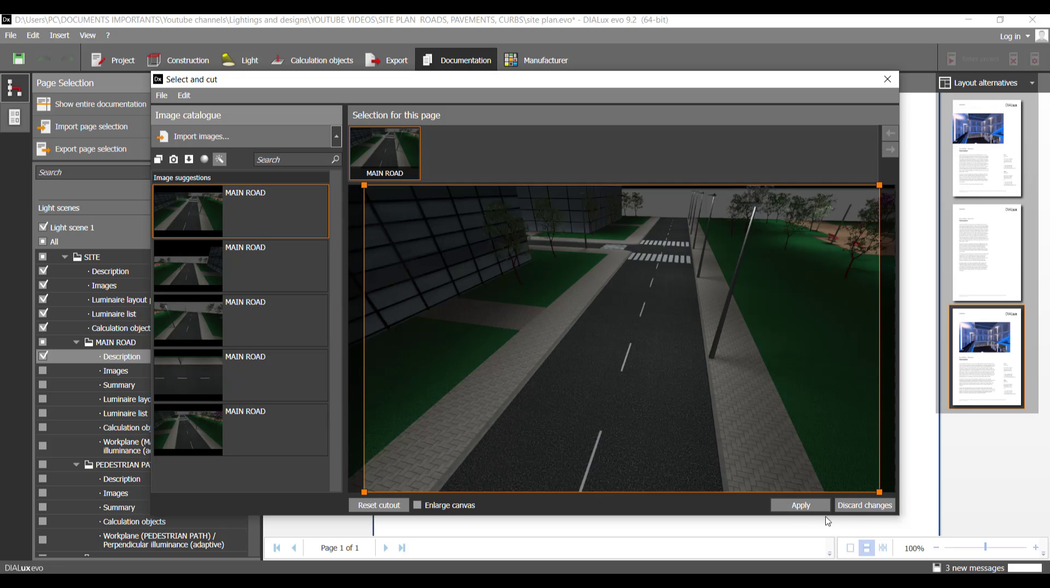
{"action": "left_click", "coordinate": [808, 512]}
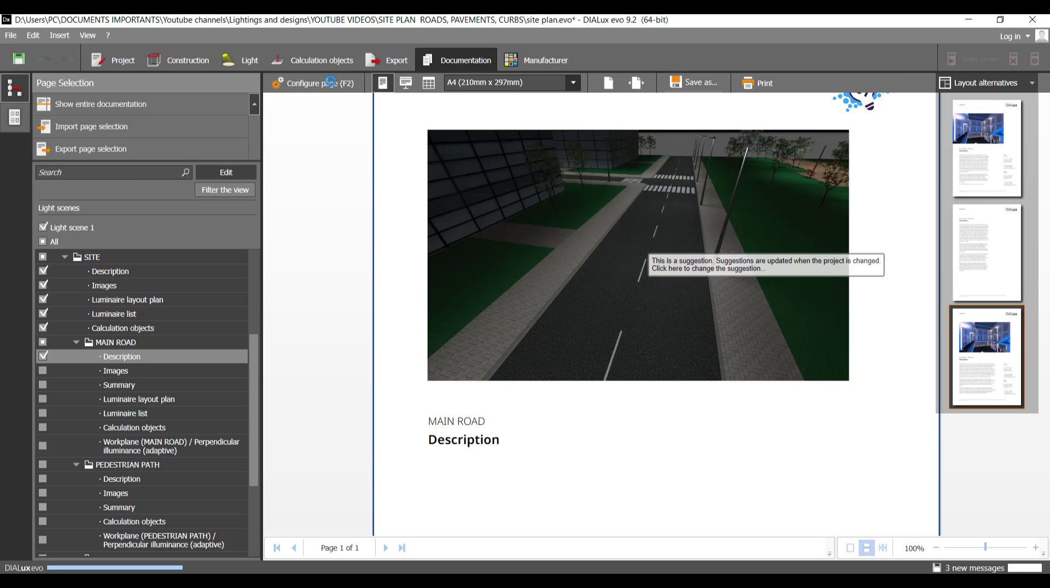
Review the configuration options of MAIN ROAD's Description page, return to the page view and check the whole page
{"action": "left_click", "coordinate": [332, 83]}
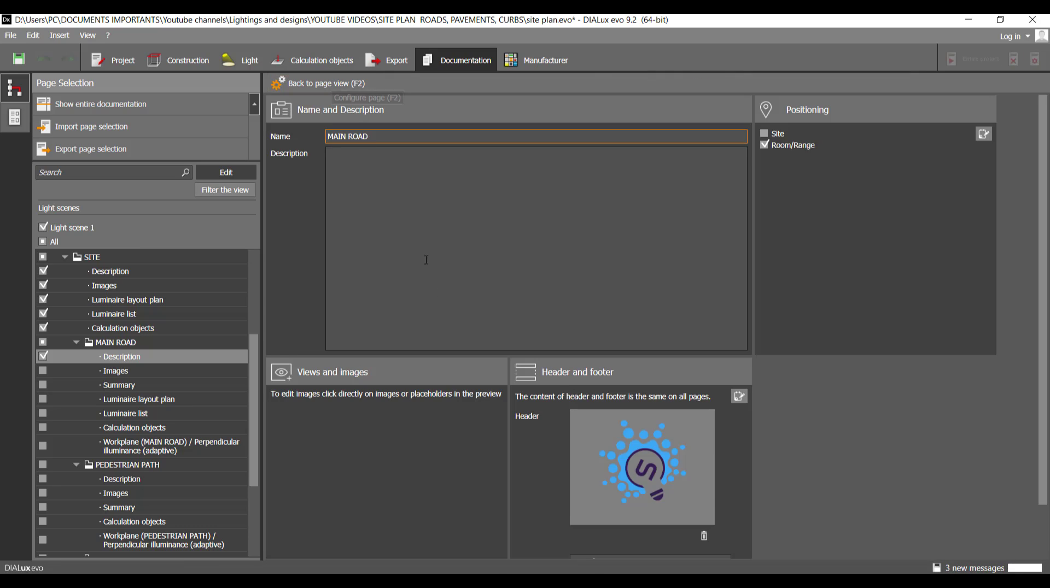
{"action": "scroll", "coordinate": [468, 383], "scroll_direction": "down", "scroll_amount": 1}
{"action": "scroll", "coordinate": [490, 403], "scroll_direction": "up", "scroll_amount": 1}
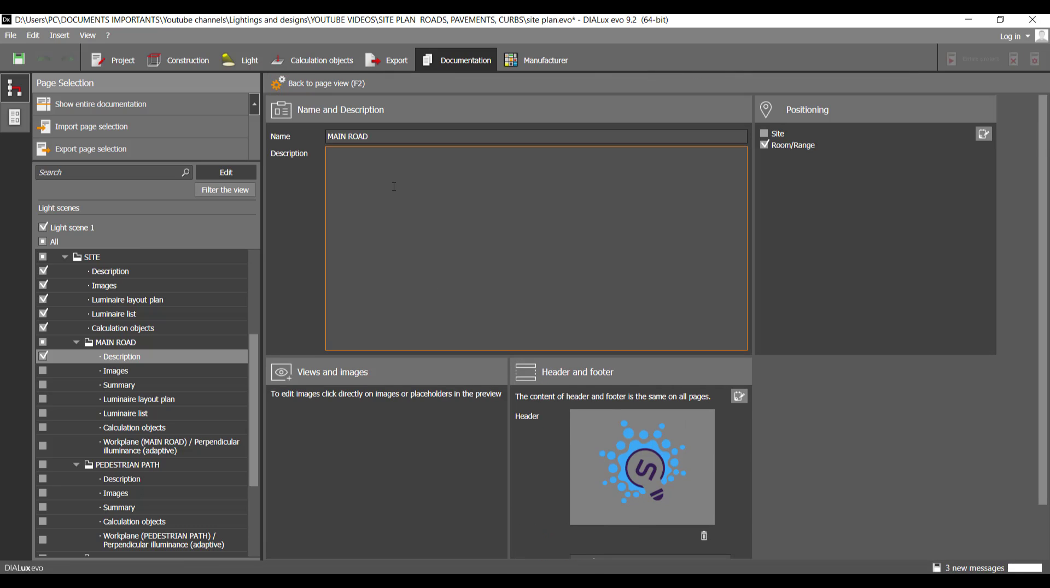
{"action": "left_click", "coordinate": [335, 86]}
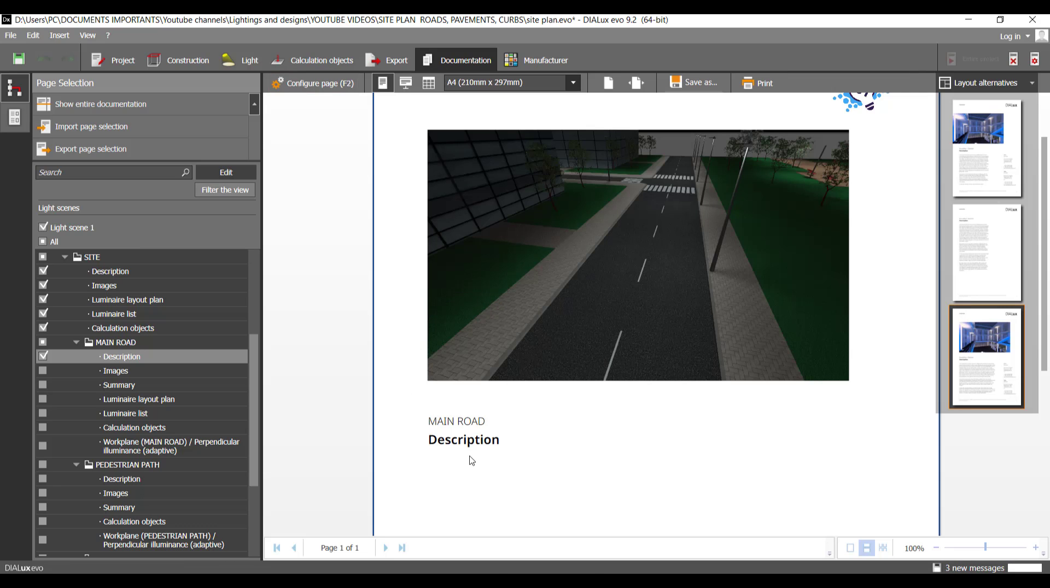
{"action": "scroll", "coordinate": [470, 461], "scroll_direction": "down", "scroll_amount": 4}
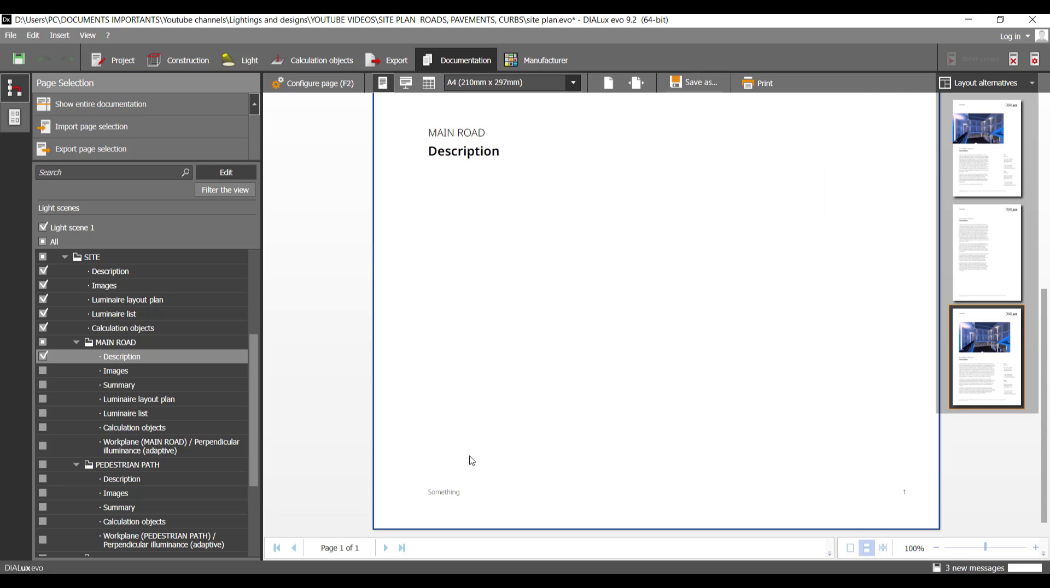
{"action": "scroll", "coordinate": [470, 461], "scroll_direction": "up", "scroll_amount": 4}
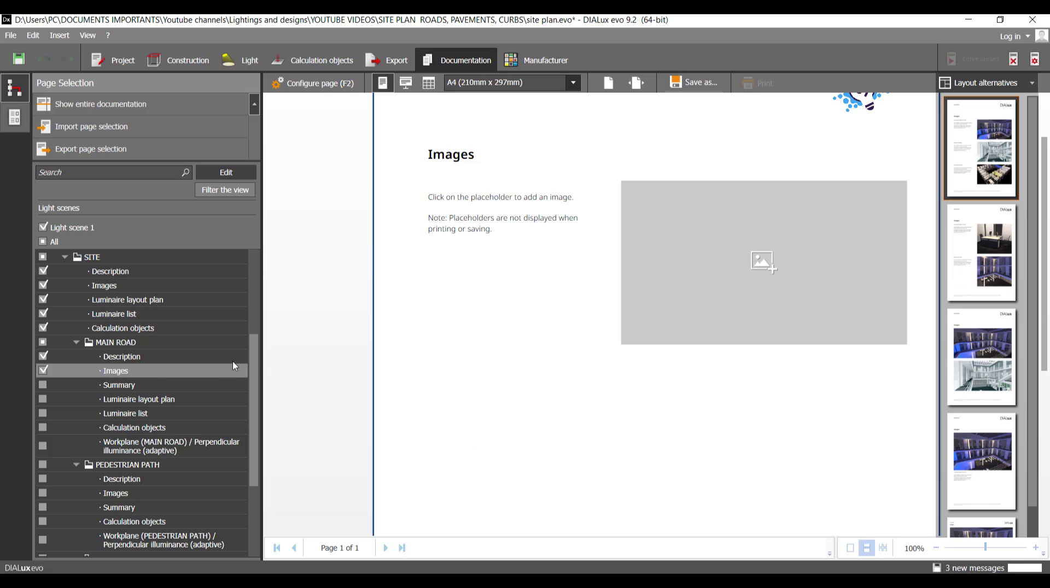
Include MAIN ROAD's Images page and fill its placeholder with the fifth suggested MAIN ROAD image
{"action": "left_click", "coordinate": [773, 269]}
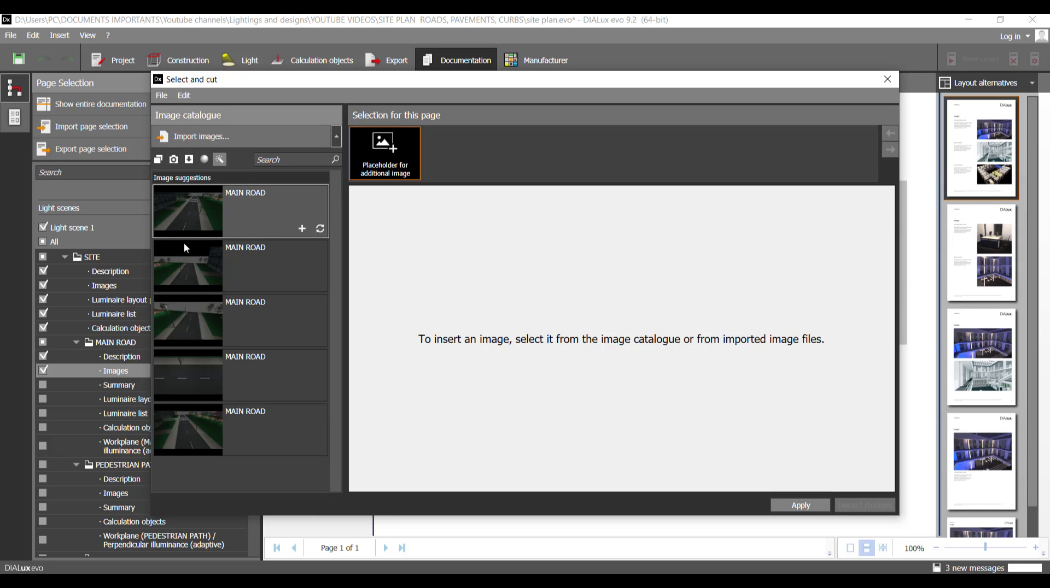
{"action": "left_click", "coordinate": [206, 432]}
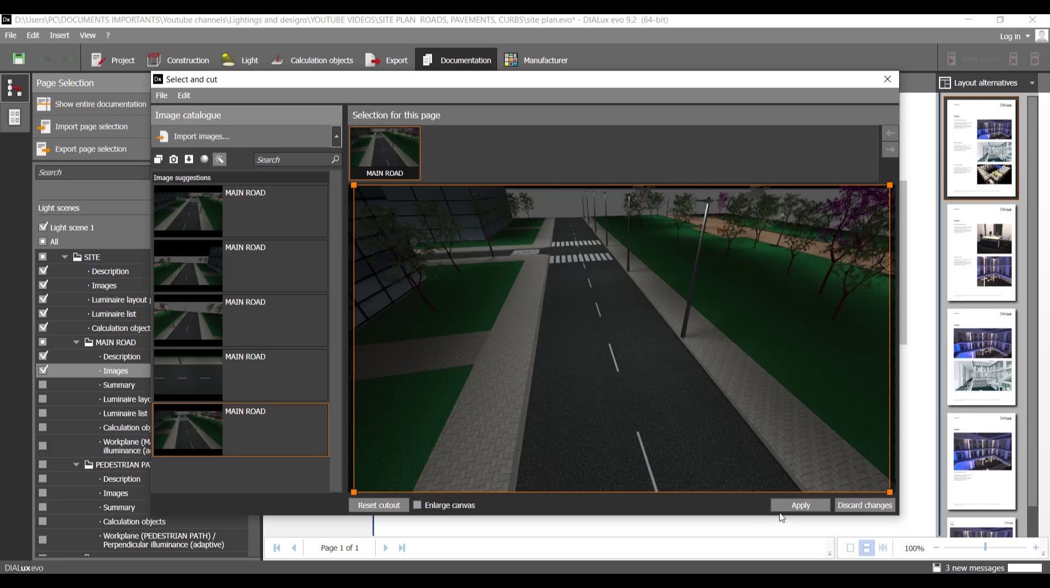
{"action": "left_click", "coordinate": [799, 505]}
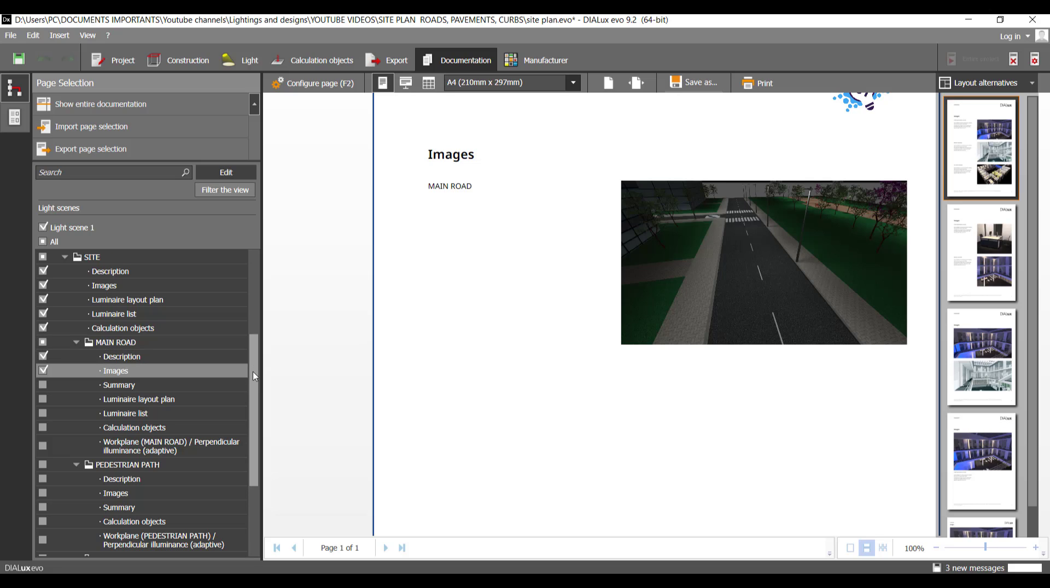
Include MAIN ROAD's Summary page in the documentation and display it
{"action": "scroll", "coordinate": [254, 373], "scroll_direction": "down", "scroll_amount": 3}
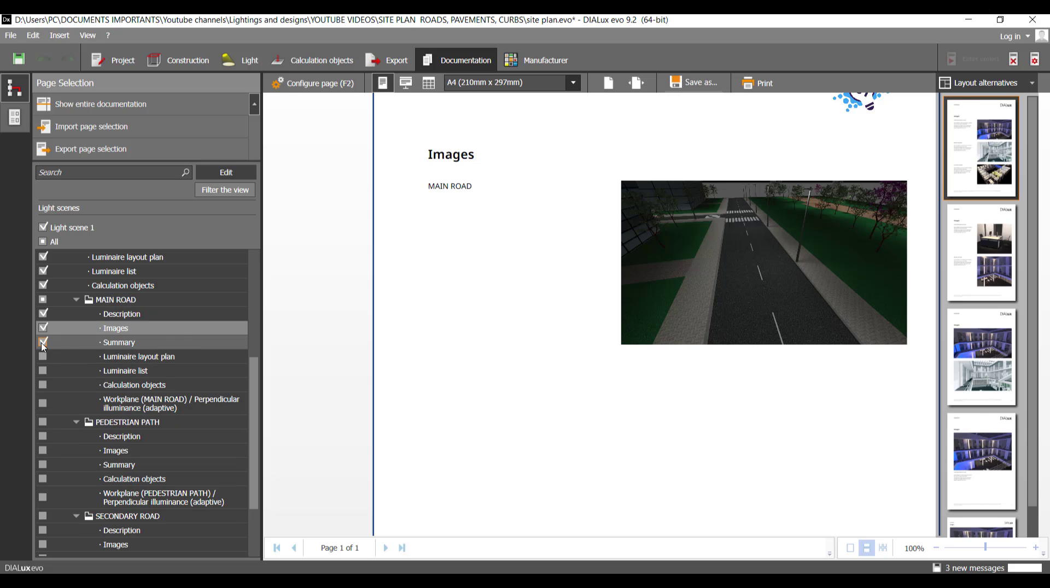
{"action": "left_click", "coordinate": [116, 346]}
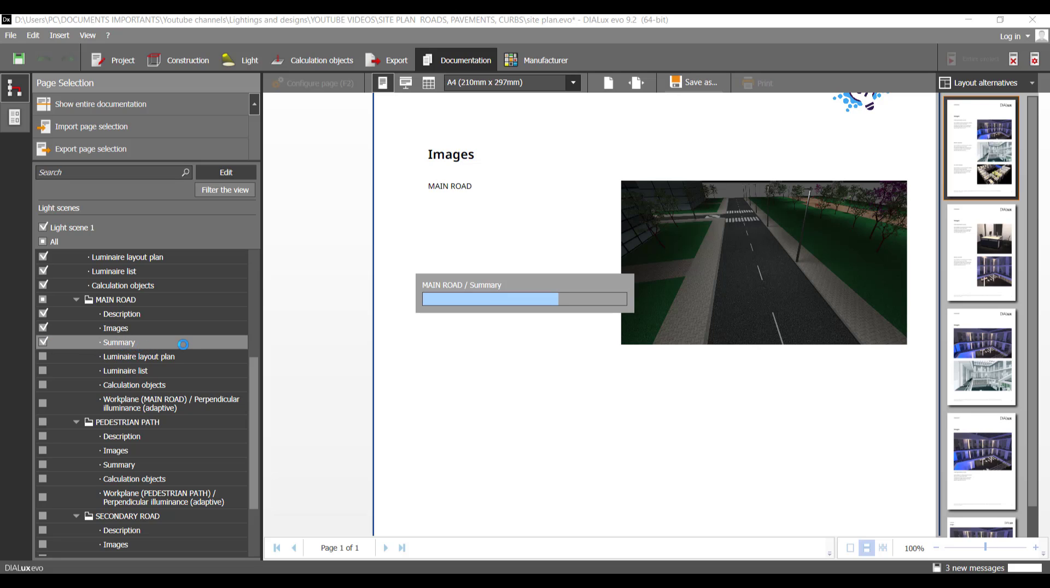
{"action": "scroll", "coordinate": [498, 318], "scroll_direction": "down", "scroll_amount": 4}
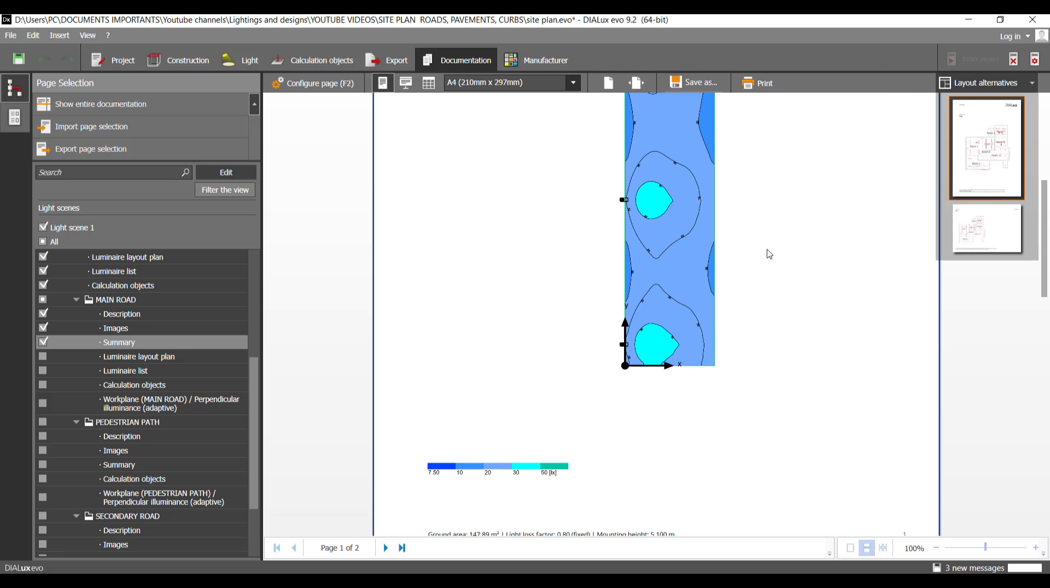
{"action": "scroll", "coordinate": [1031, 84], "scroll_direction": "up", "scroll_amount": 4}
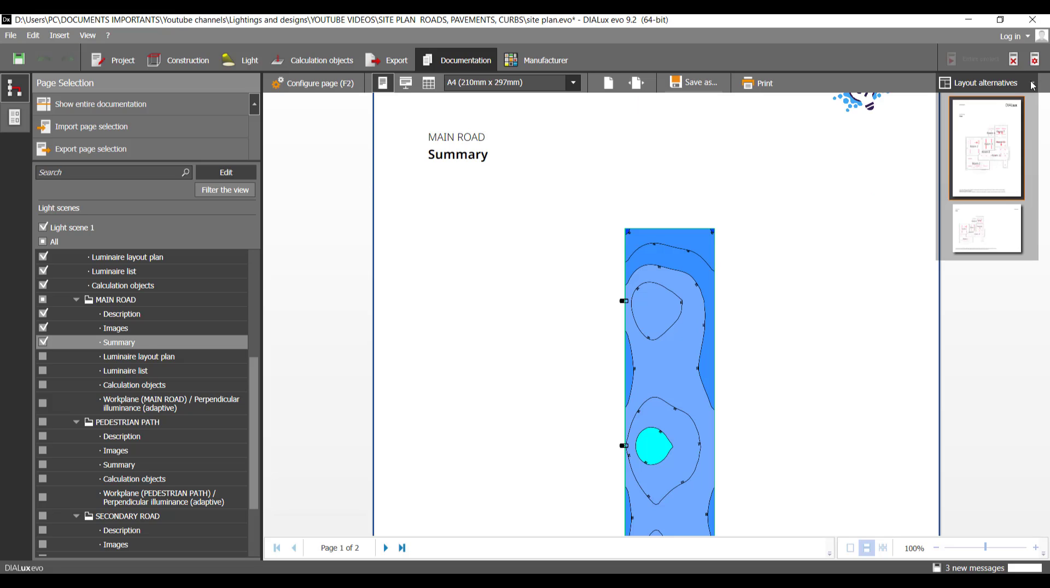
Hide the layout alternatives and examine the illuminance plan, colour legend and footer data on MAIN ROAD's Summary page
{"action": "left_click", "coordinate": [1032, 85]}
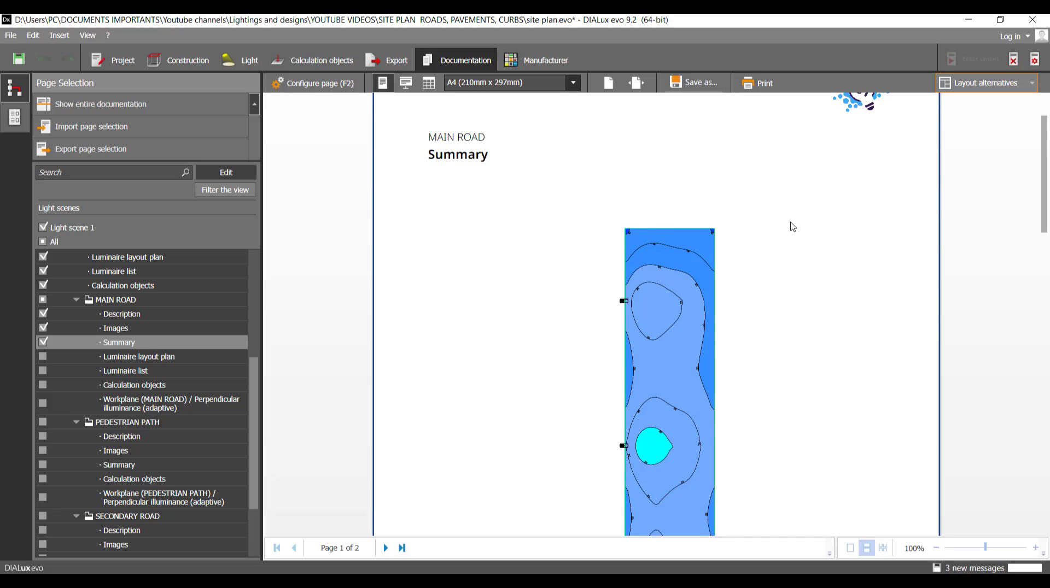
{"action": "scroll", "coordinate": [793, 227], "scroll_direction": "up", "scroll_amount": 2}
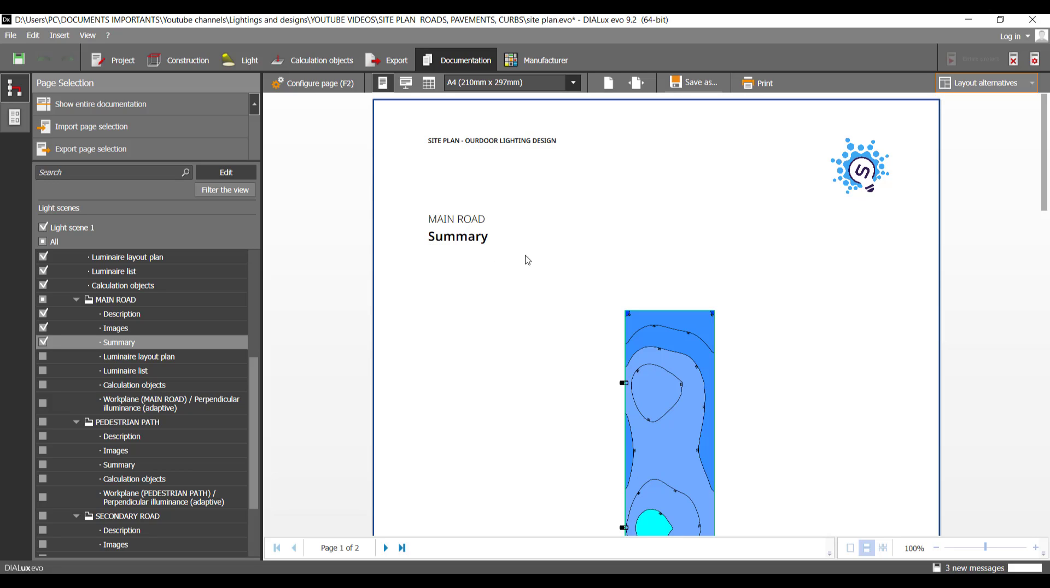
{"action": "scroll", "coordinate": [496, 277], "scroll_direction": "down", "scroll_amount": 6}
{"action": "scroll", "coordinate": [501, 283], "scroll_direction": "up", "scroll_amount": 3}
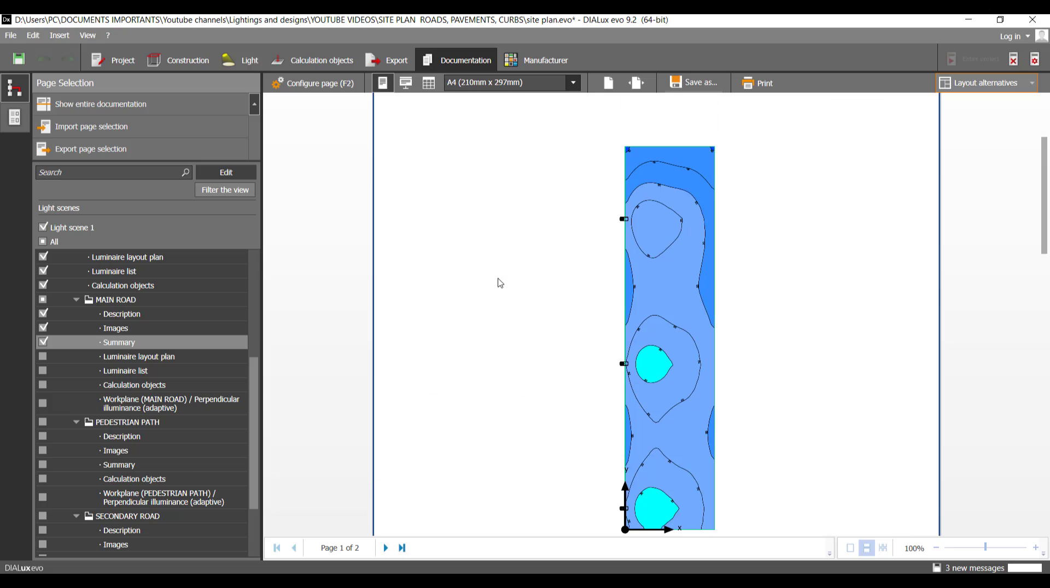
{"action": "scroll", "coordinate": [500, 283], "scroll_direction": "up", "scroll_amount": 3}
{"action": "scroll", "coordinate": [568, 230], "scroll_direction": "down", "scroll_amount": 3}
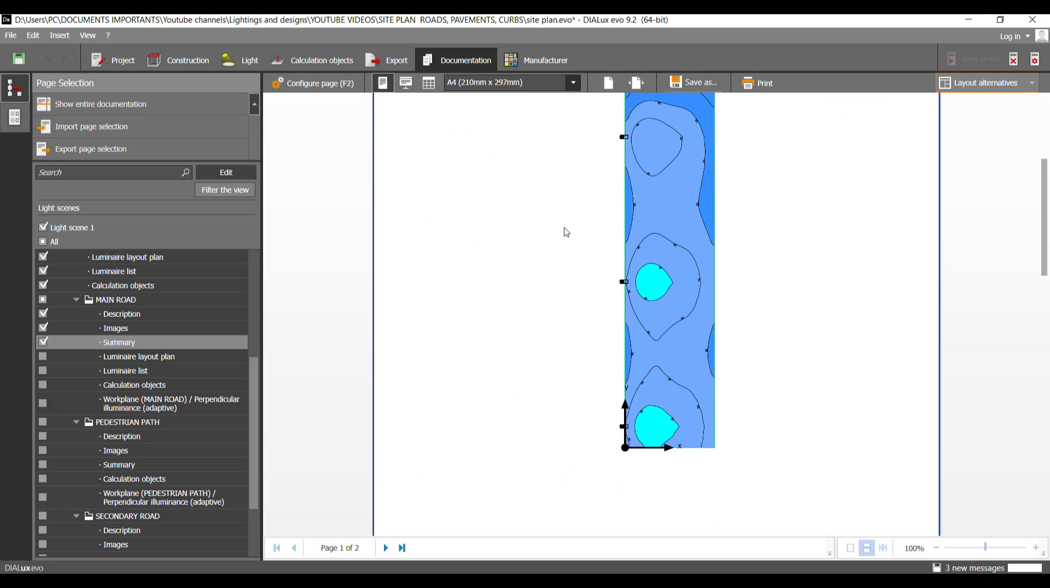
{"action": "scroll", "coordinate": [602, 222], "scroll_direction": "down", "scroll_amount": 3}
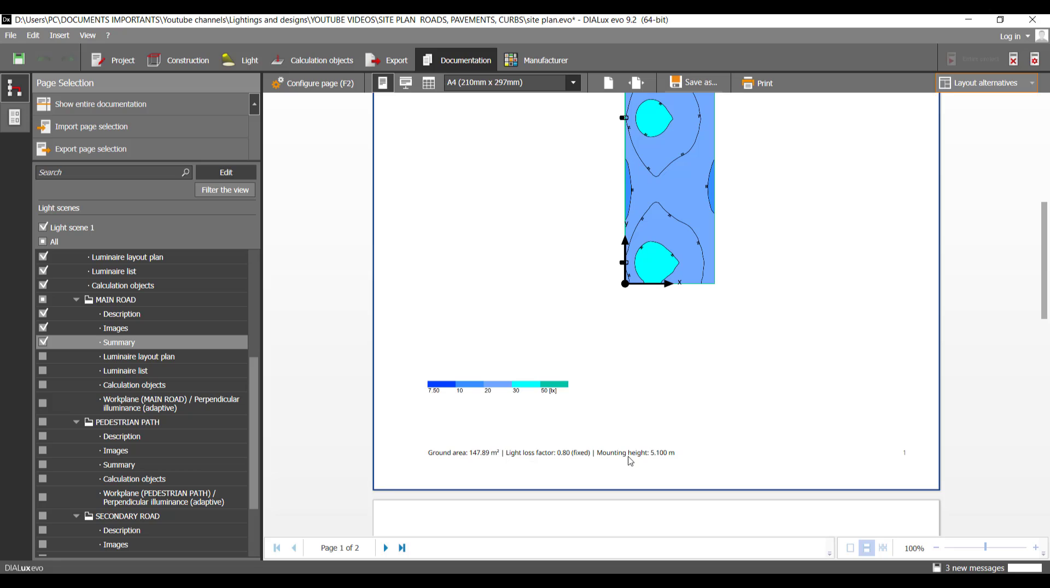
Reset the floor plan settings of the MAIN ROAD summary page to the DIALux standard settings
{"action": "scroll", "coordinate": [658, 461], "scroll_direction": "up", "scroll_amount": 3}
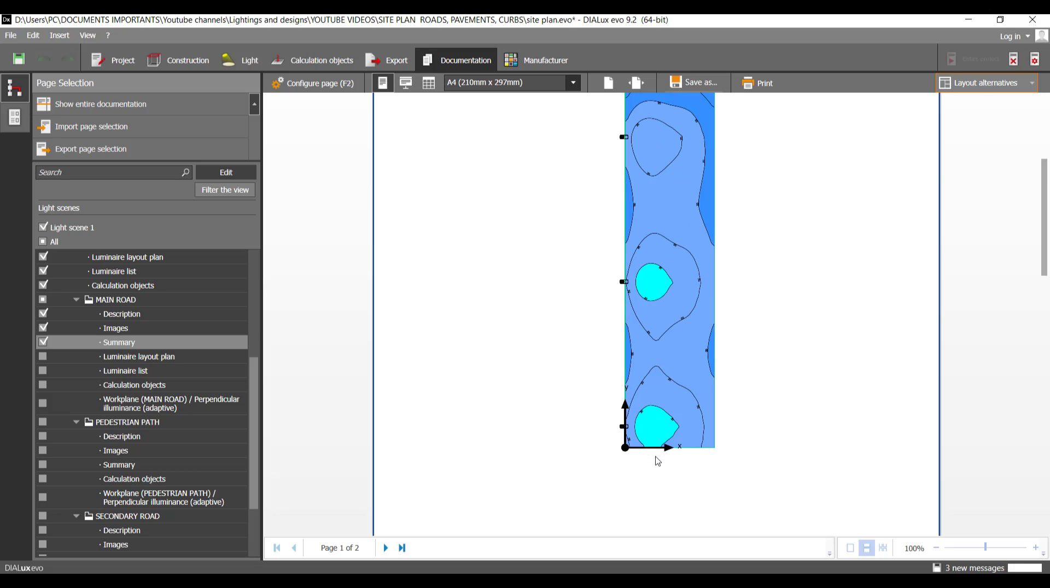
{"action": "scroll", "coordinate": [627, 434], "scroll_direction": "up", "scroll_amount": 2}
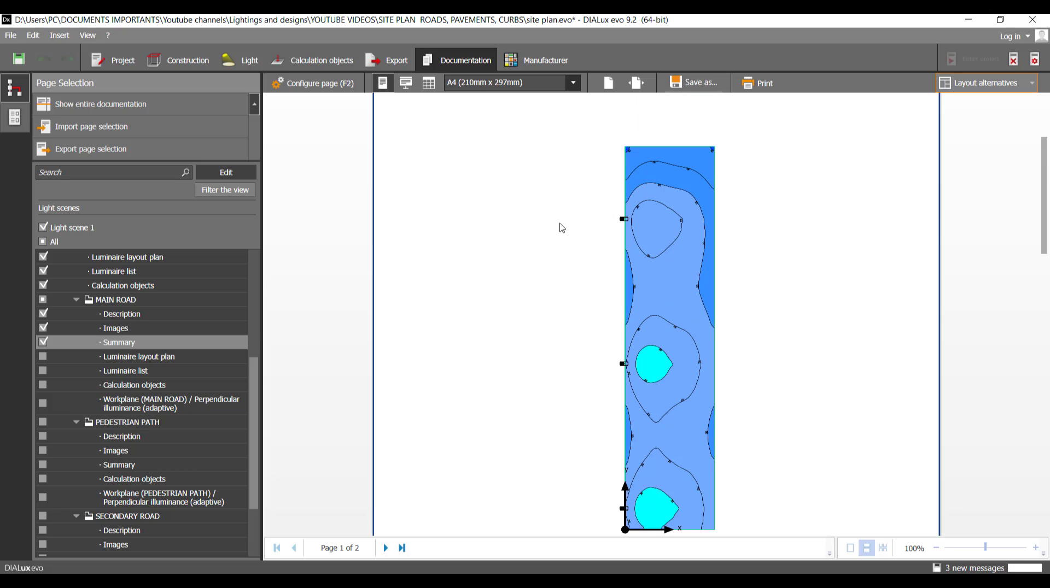
{"action": "left_click", "coordinate": [337, 88]}
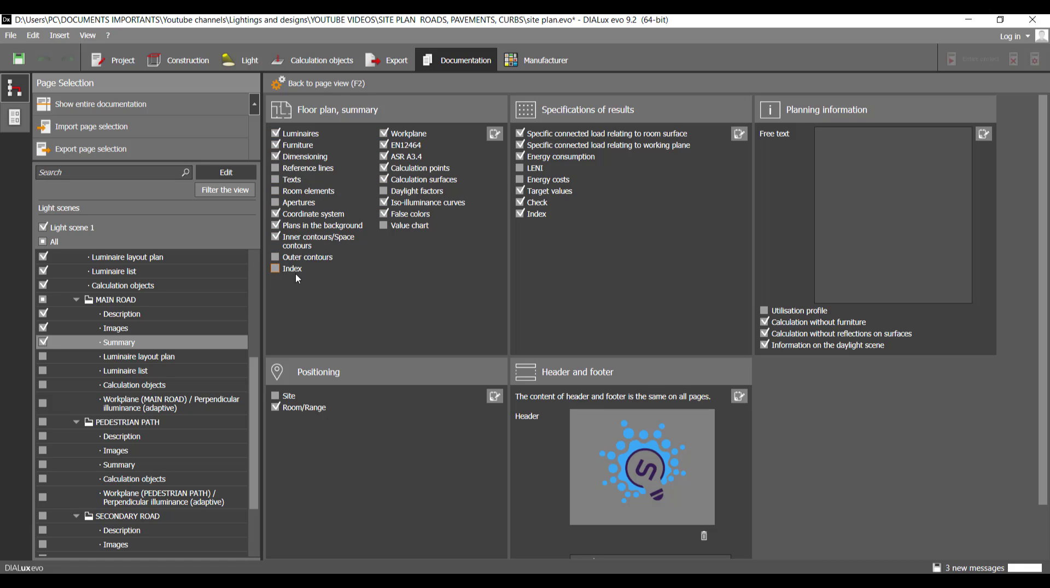
{"action": "left_click", "coordinate": [501, 135]}
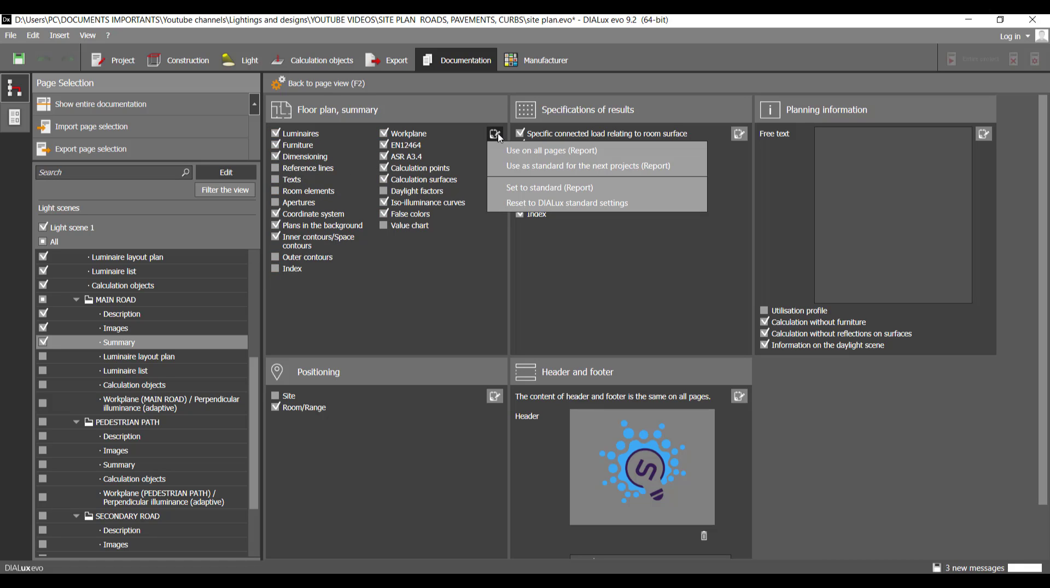
{"action": "left_click", "coordinate": [587, 204]}
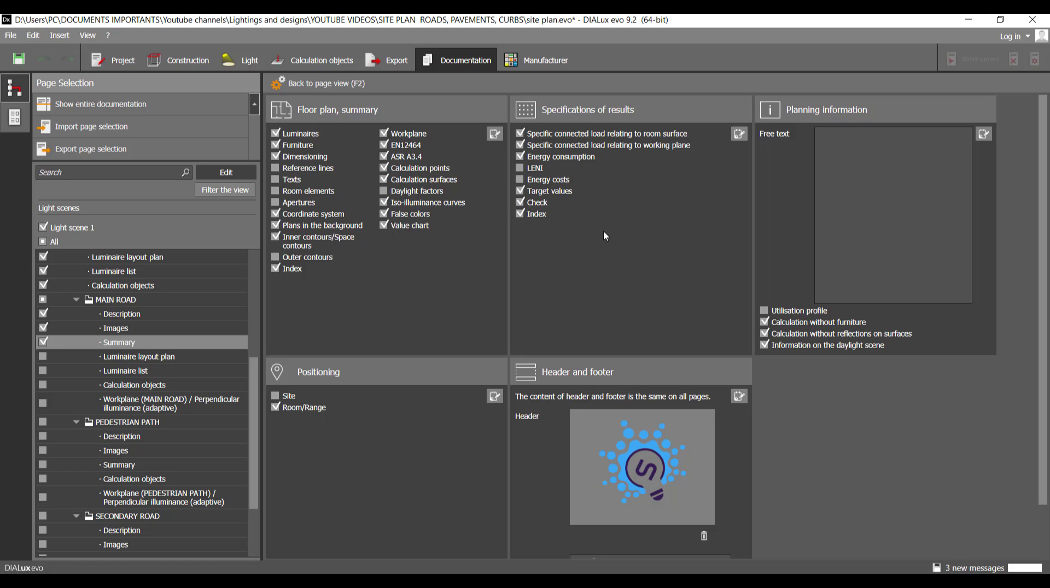
Reset the summary's results specifications to the DIALux standard settings, enable the utilisation profile in its planning information, and return to the page view
{"action": "left_click", "coordinate": [735, 135]}
{"action": "left_click", "coordinate": [779, 202]}
{"action": "left_click", "coordinate": [364, 88]}
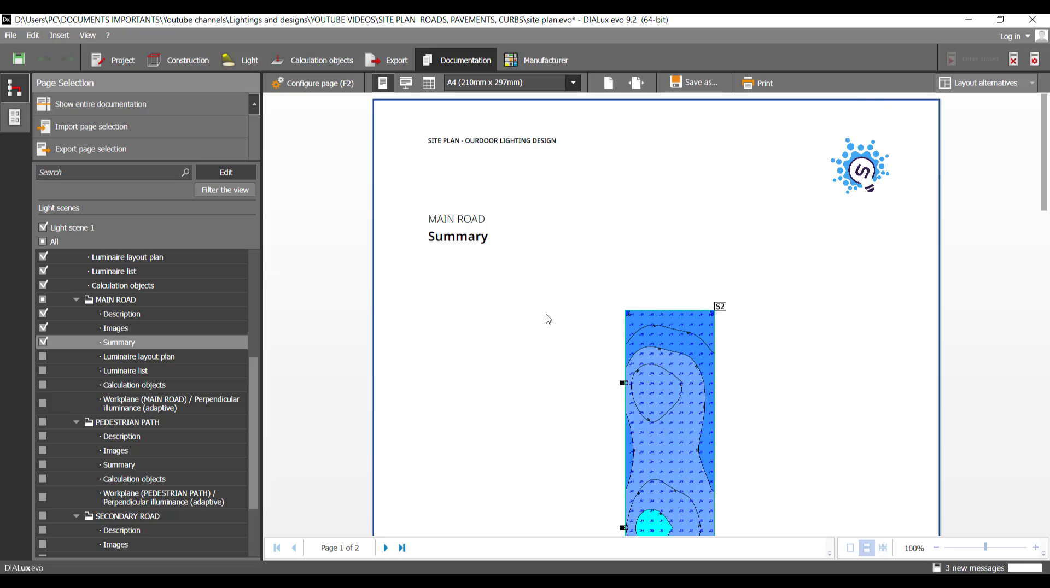
Examine the floor plan, results table and luminaire list on the MAIN ROAD summary pages, declining to save the project
{"action": "scroll", "coordinate": [548, 319], "scroll_direction": "down", "scroll_amount": 5}
{"action": "scroll", "coordinate": [604, 274], "scroll_direction": "down", "scroll_amount": 8}
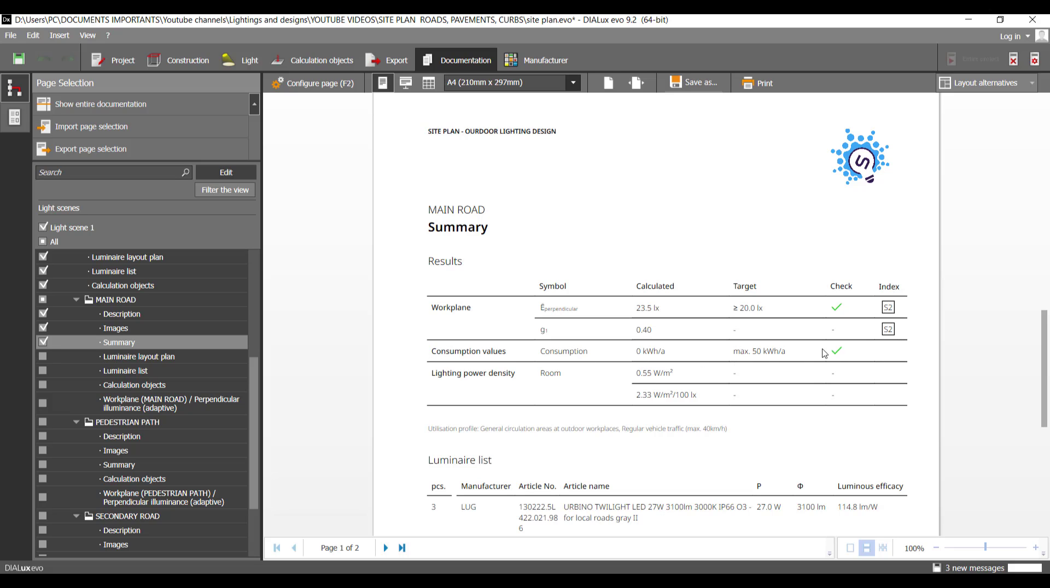
{"action": "scroll", "coordinate": [549, 377], "scroll_direction": "down", "scroll_amount": 3}
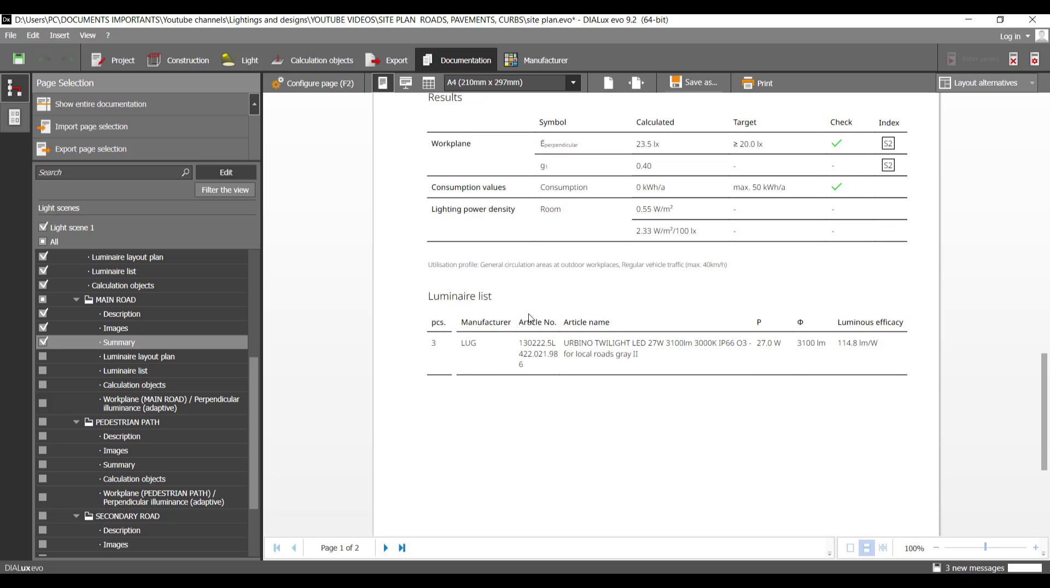
{"action": "scroll", "coordinate": [427, 404], "scroll_direction": "up", "scroll_amount": 4}
{"action": "scroll", "coordinate": [428, 406], "scroll_direction": "up", "scroll_amount": 4}
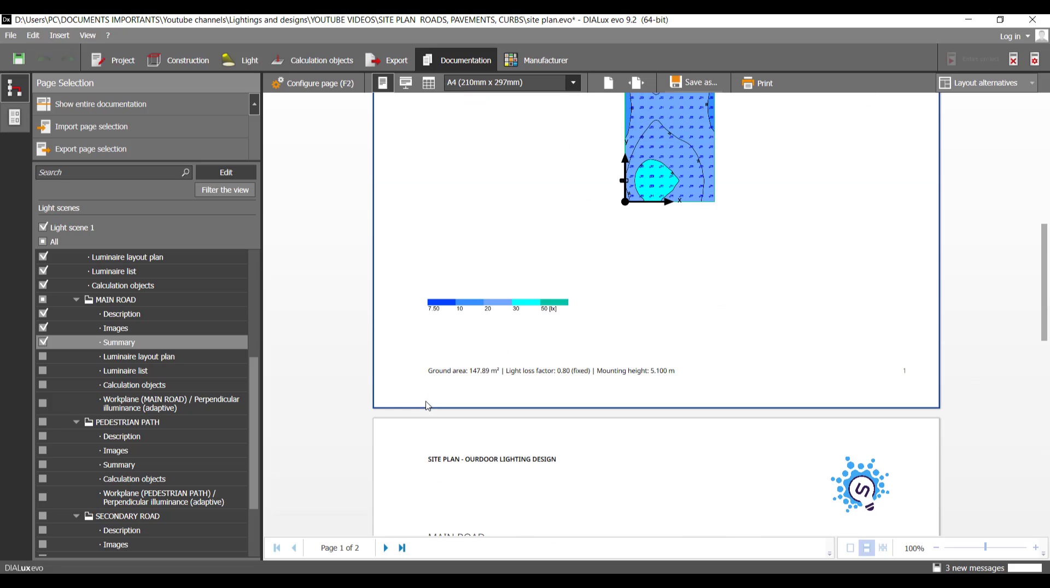
{"action": "scroll", "coordinate": [386, 352], "scroll_direction": "up", "scroll_amount": 3}
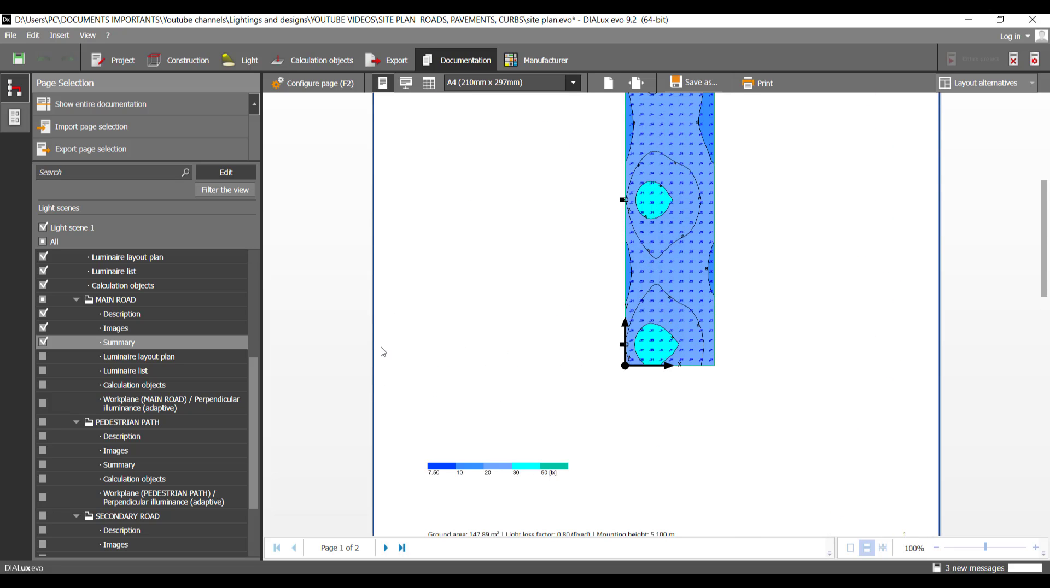
{"action": "scroll", "coordinate": [383, 352], "scroll_direction": "up", "scroll_amount": 3}
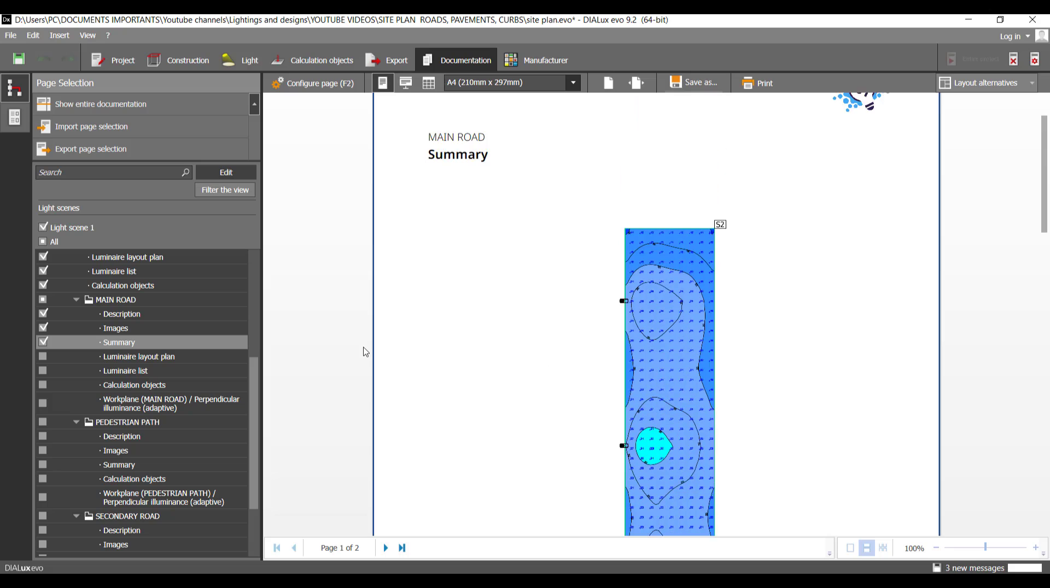
{"action": "scroll", "coordinate": [366, 352], "scroll_direction": "down", "scroll_amount": 10}
{"action": "scroll", "coordinate": [365, 352], "scroll_direction": "down", "scroll_amount": 3}
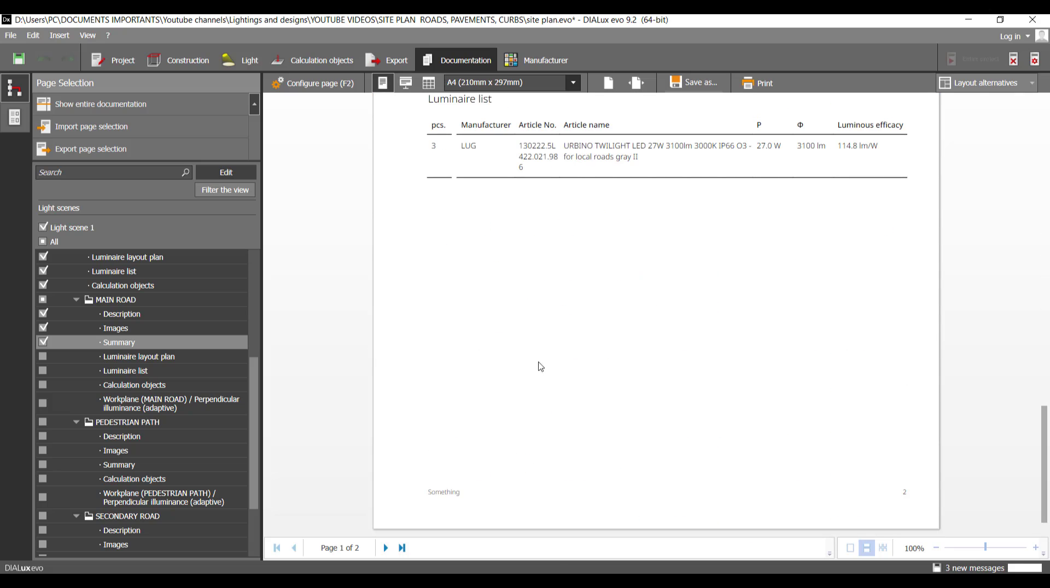
{"action": "left_click", "coordinate": [558, 323]}
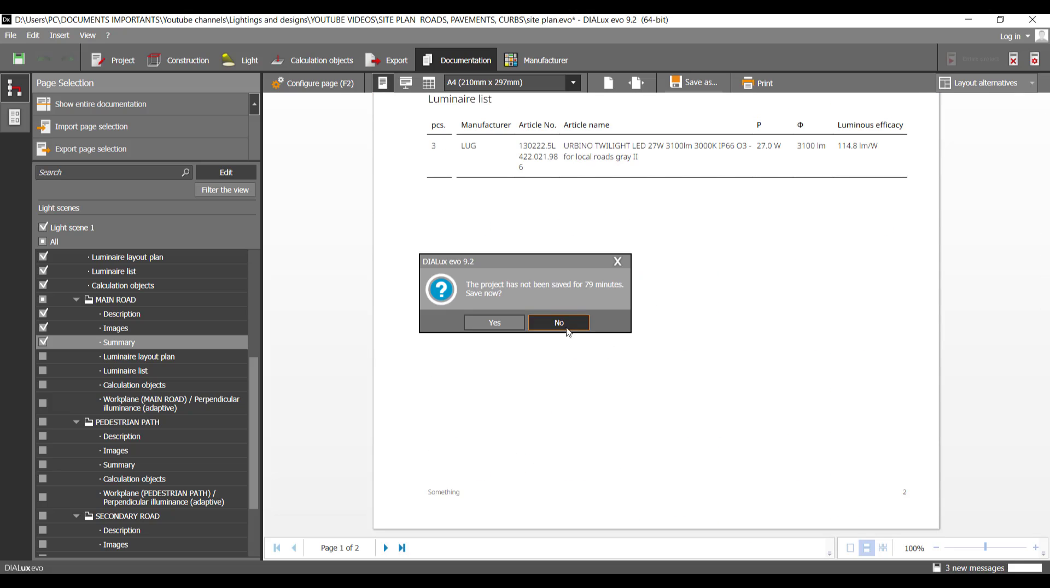
{"action": "scroll", "coordinate": [447, 354], "scroll_direction": "up", "scroll_amount": 8}
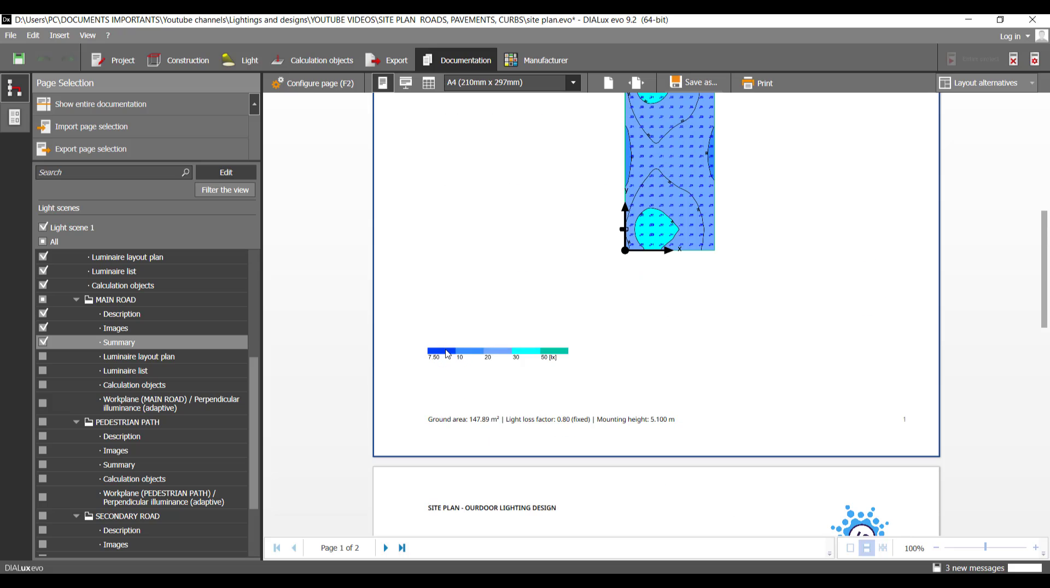
Enter "add text" as the planning information free text of the MAIN ROAD summary and check it on the page
{"action": "left_click", "coordinate": [313, 87]}
{"action": "left_click", "coordinate": [871, 177]}
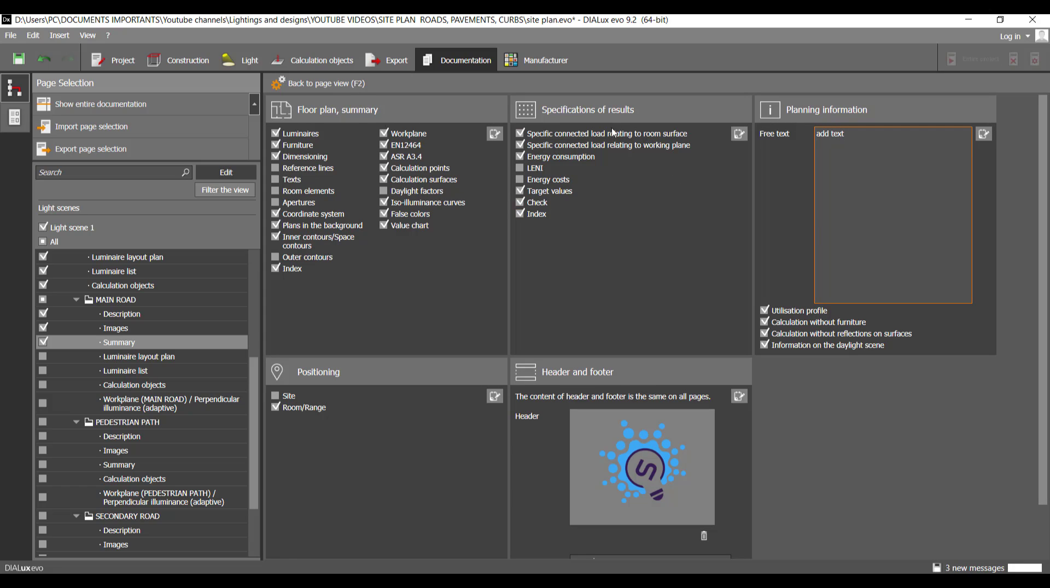
{"action": "left_click", "coordinate": [350, 85]}
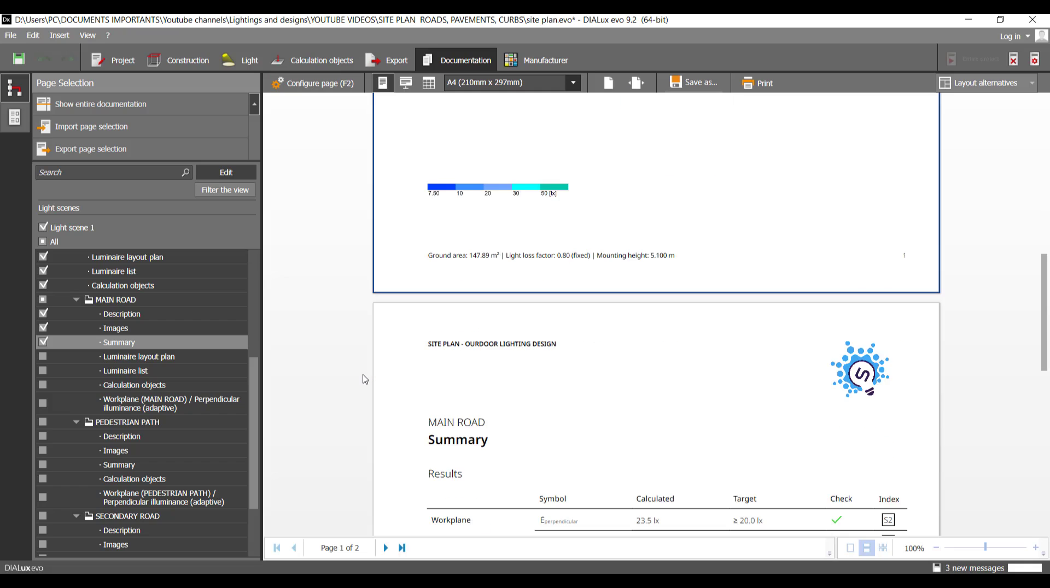
{"action": "scroll", "coordinate": [365, 379], "scroll_direction": "down", "scroll_amount": 5}
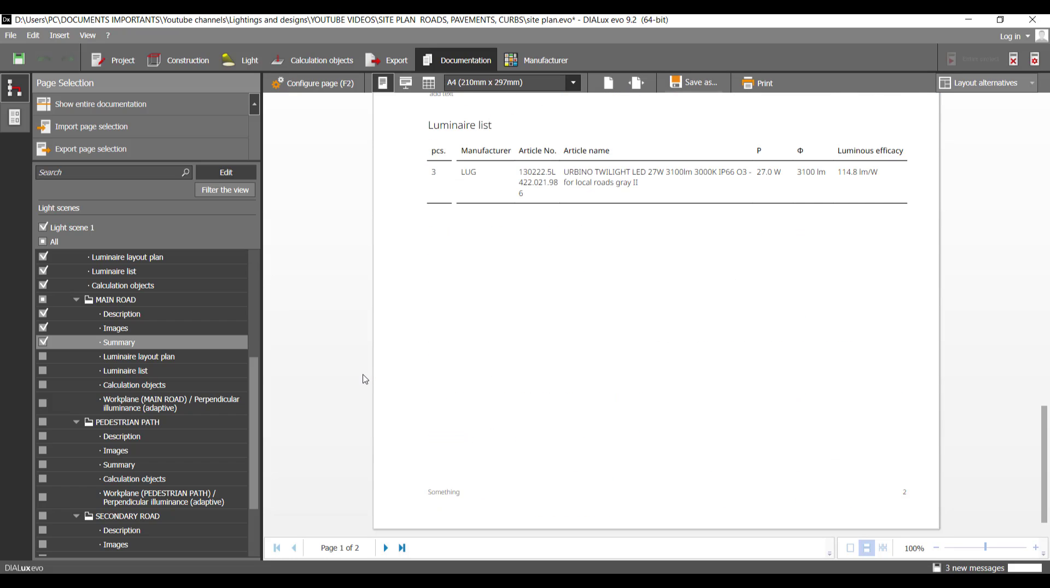
{"action": "scroll", "coordinate": [365, 379], "scroll_direction": "up", "scroll_amount": 3}
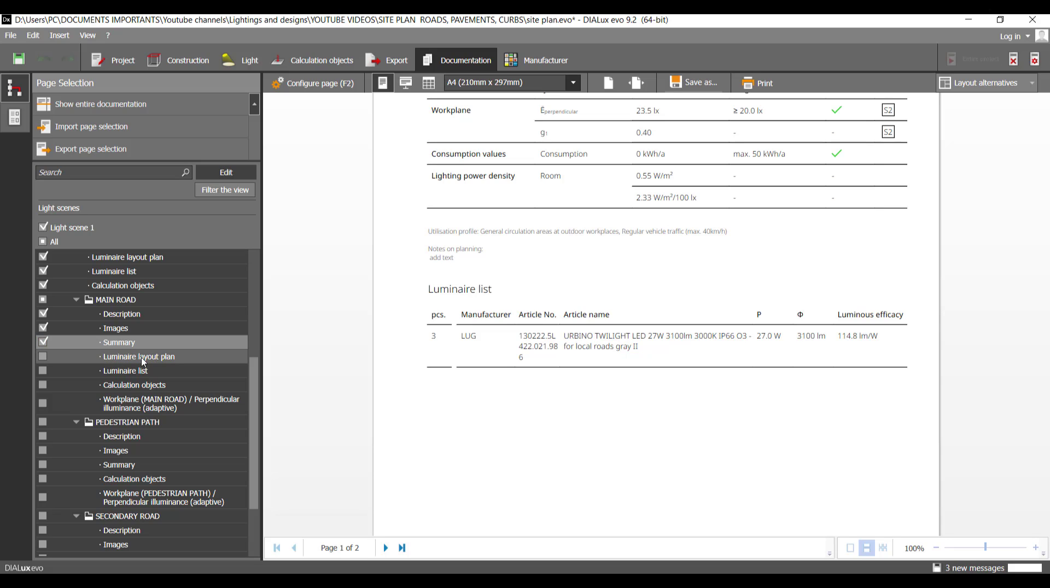
Open the MAIN ROAD luminaire layout plan and examine the plan and the luminaire position tables
{"action": "left_click", "coordinate": [91, 359]}
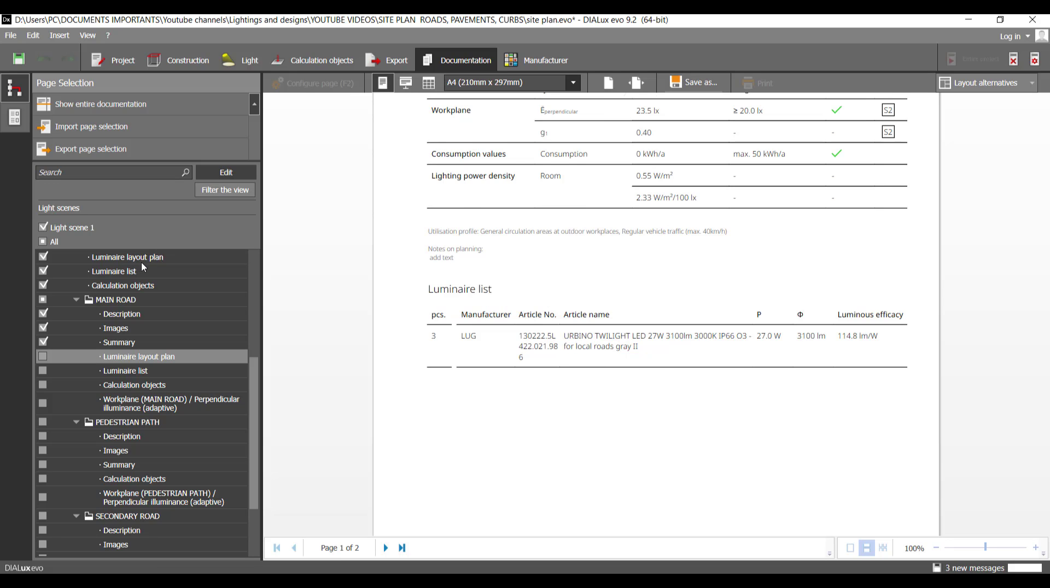
{"action": "scroll", "coordinate": [410, 347], "scroll_direction": "down", "scroll_amount": 3}
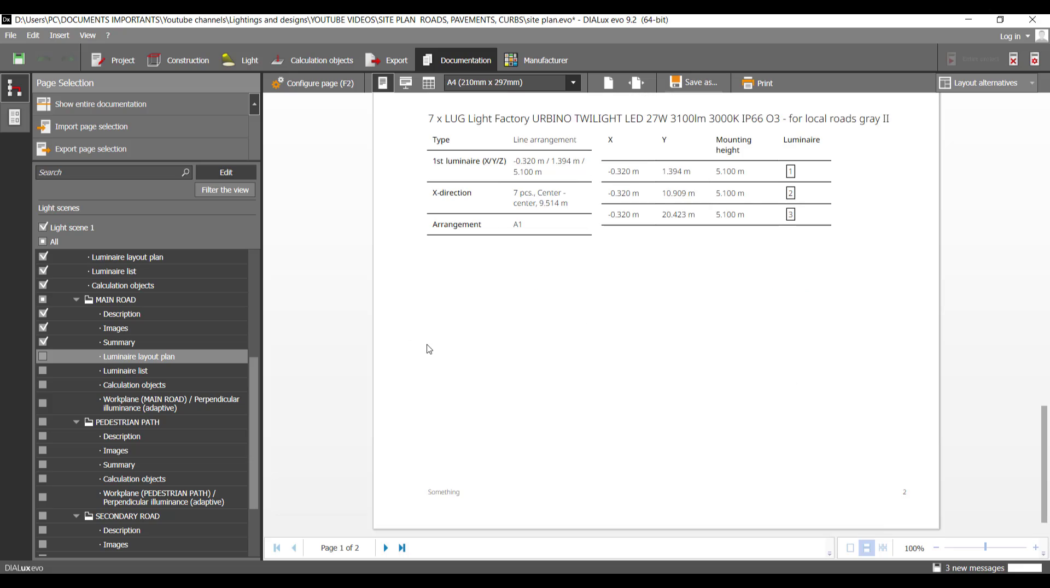
{"action": "scroll", "coordinate": [427, 349], "scroll_direction": "up", "scroll_amount": 8}
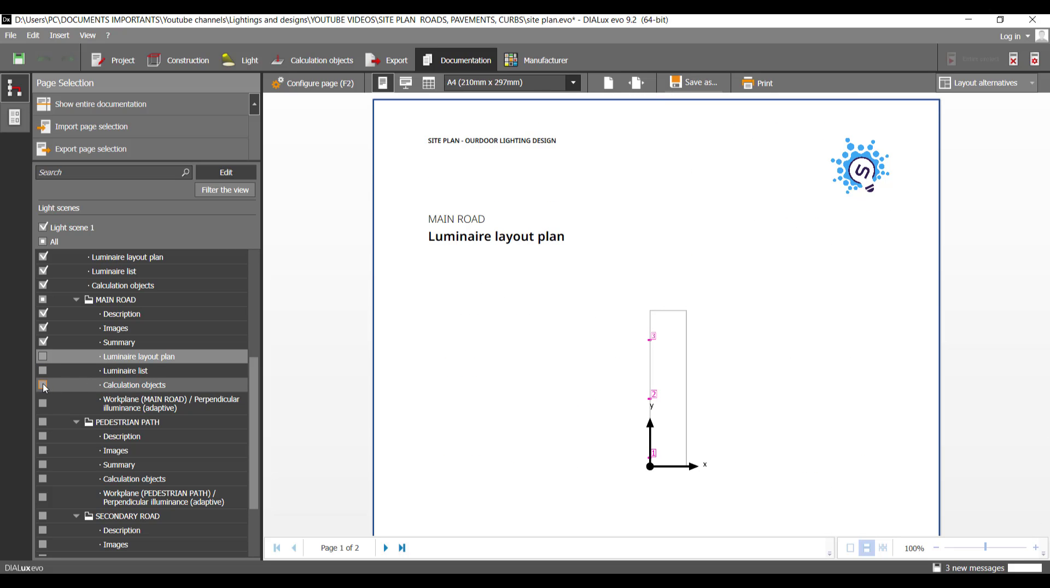
Open the MAIN ROAD calculation objects pages and examine the work plane results
{"action": "left_click", "coordinate": [154, 390]}
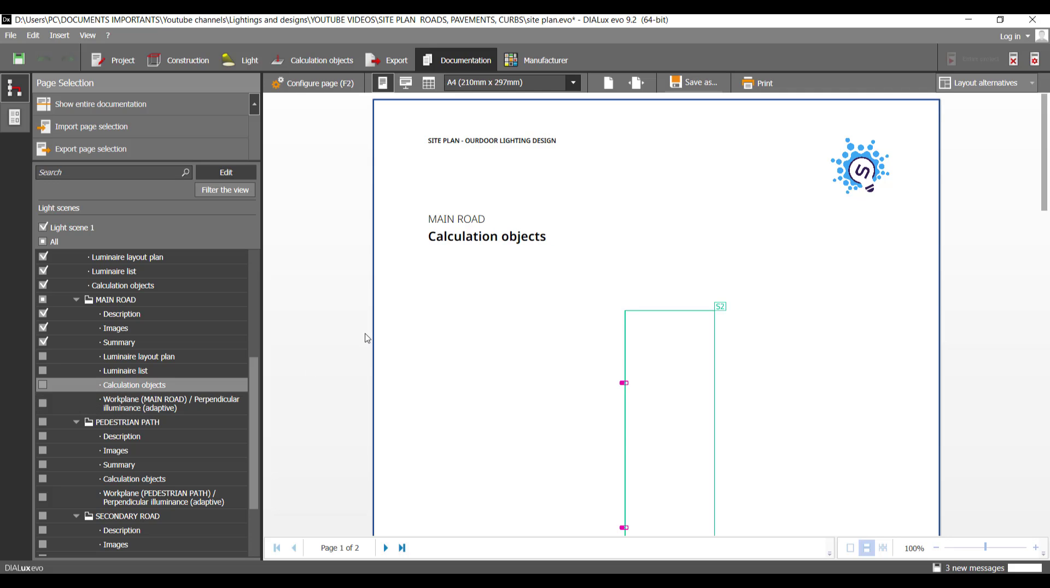
{"action": "scroll", "coordinate": [367, 333], "scroll_direction": "down", "scroll_amount": 3}
{"action": "scroll", "coordinate": [367, 333], "scroll_direction": "down", "scroll_amount": 5}
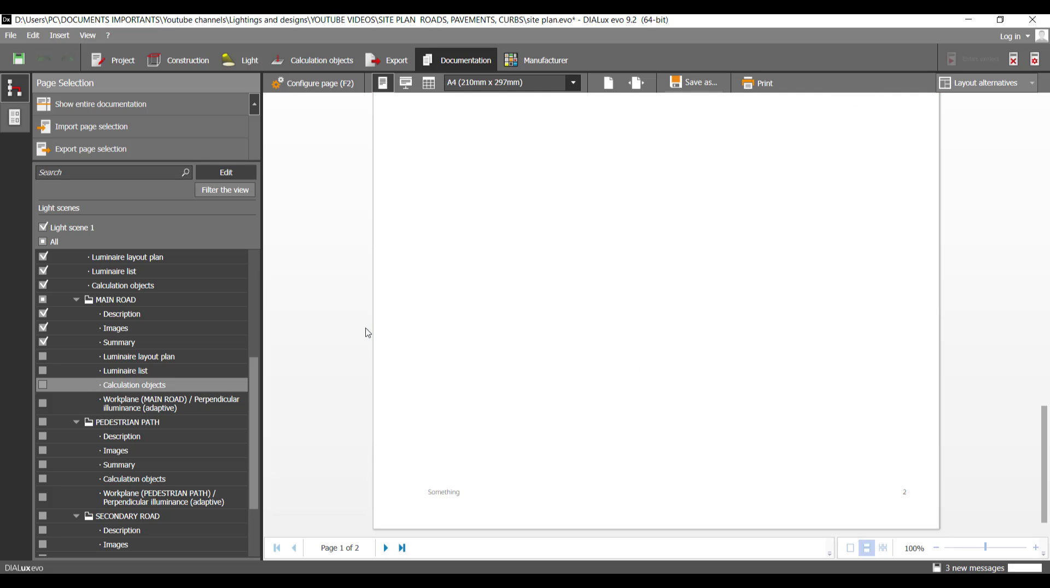
{"action": "scroll", "coordinate": [366, 333], "scroll_direction": "up", "scroll_amount": 9}
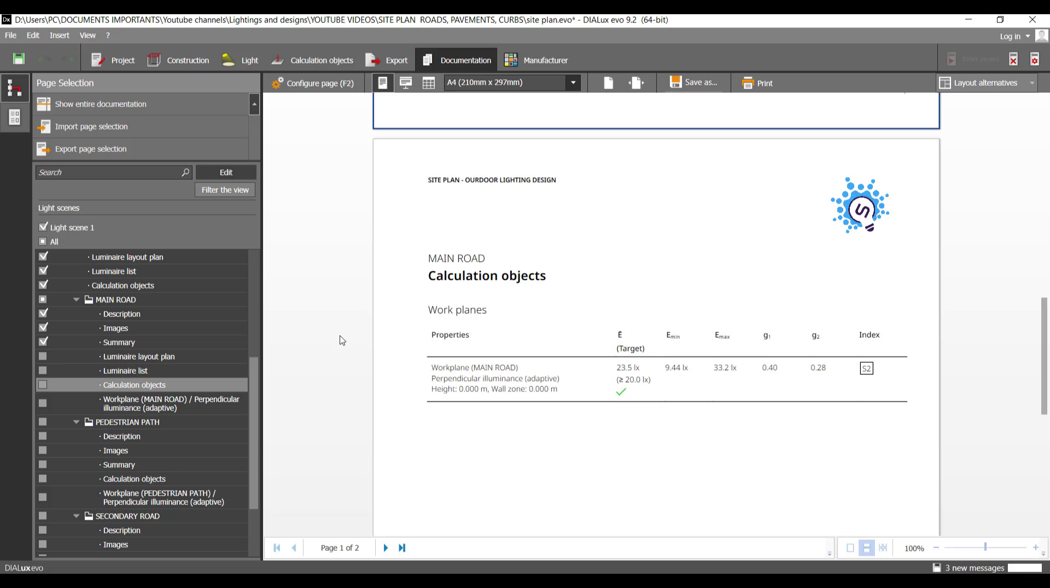
Include the Workplane (MAIN ROAD) / Perpendicular illuminance (adaptive) page in the documentation and review its isoline plan and properties table
{"action": "scroll", "coordinate": [342, 341], "scroll_direction": "up", "scroll_amount": 3}
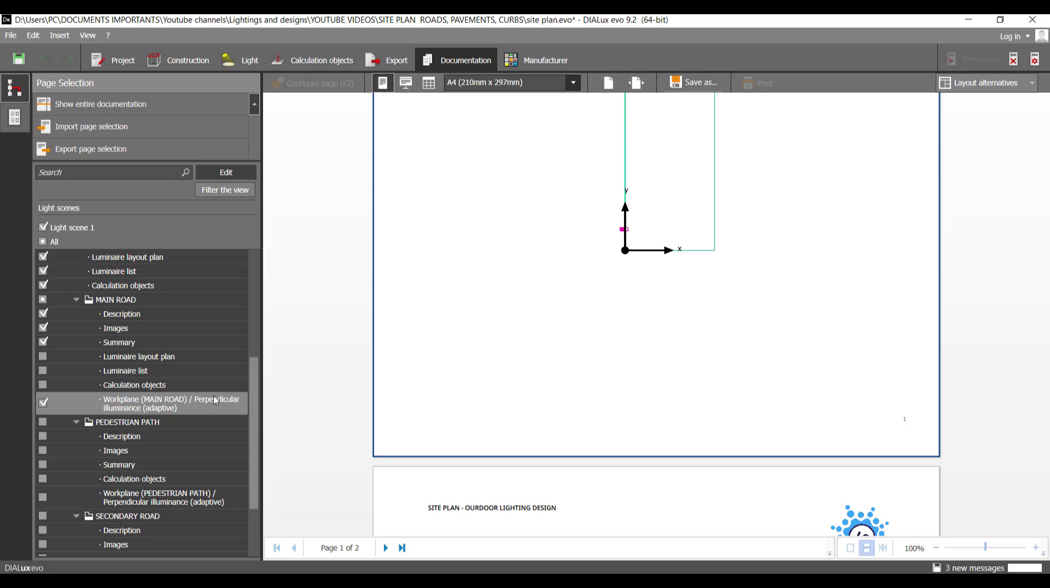
{"action": "scroll", "coordinate": [393, 361], "scroll_direction": "up", "scroll_amount": 5}
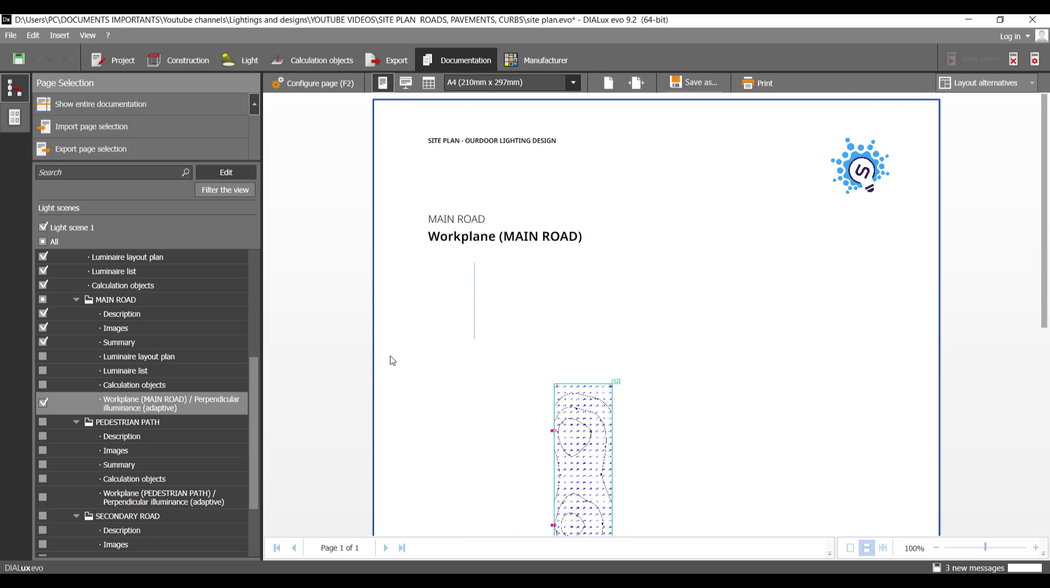
{"action": "scroll", "coordinate": [533, 257], "scroll_direction": "down", "scroll_amount": 5}
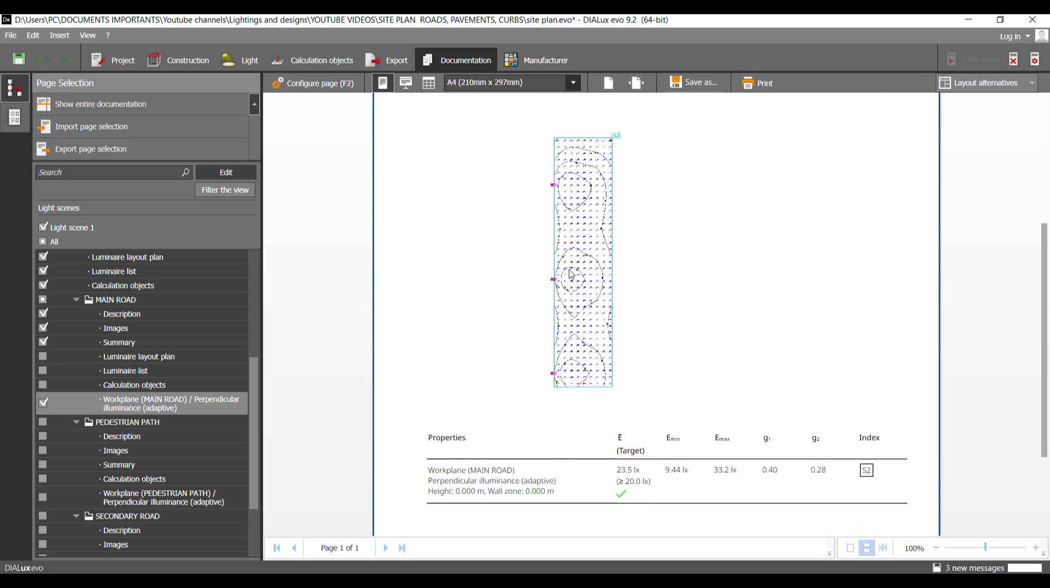
{"action": "scroll", "coordinate": [563, 276], "scroll_direction": "down", "scroll_amount": 2}
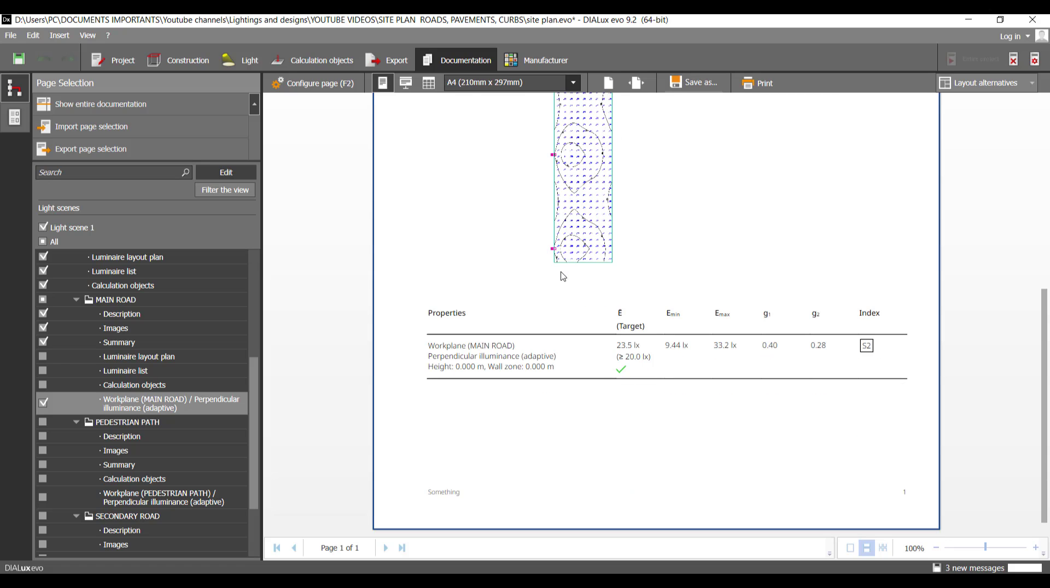
{"action": "scroll", "coordinate": [563, 276], "scroll_direction": "up", "scroll_amount": 4}
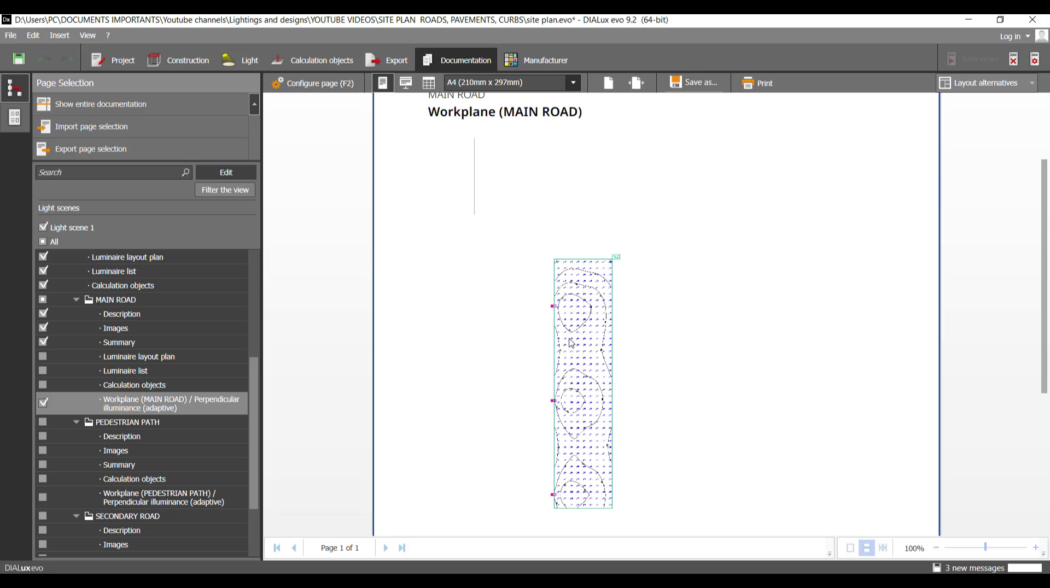
{"action": "scroll", "coordinate": [571, 343], "scroll_direction": "down", "scroll_amount": 4}
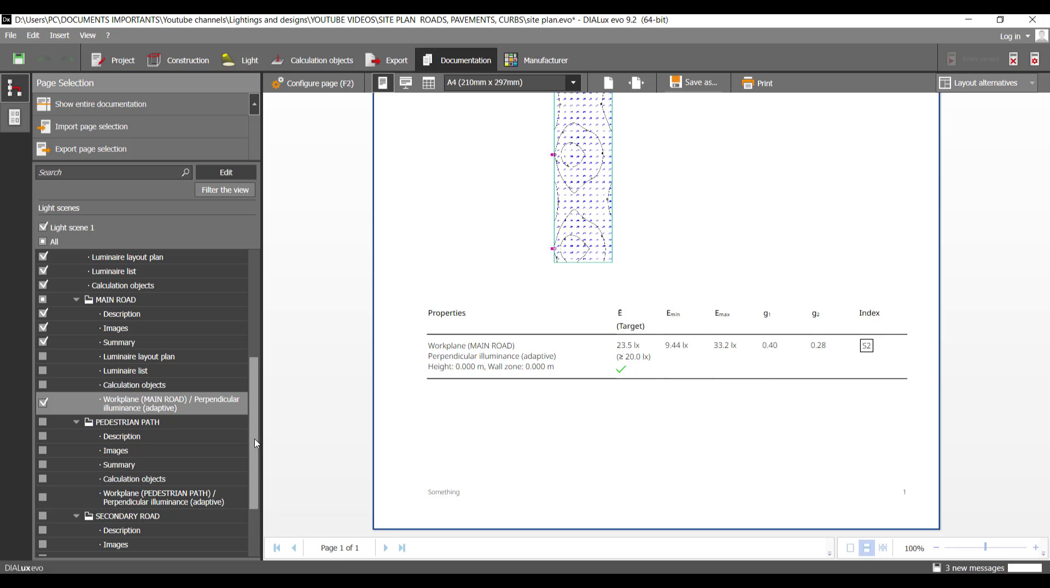
Collapse the MAIN ROAD and SITE folders in the documentation's page tree
{"action": "left_click_drag", "start_coordinate": [257, 444], "coordinate": [257, 429]}
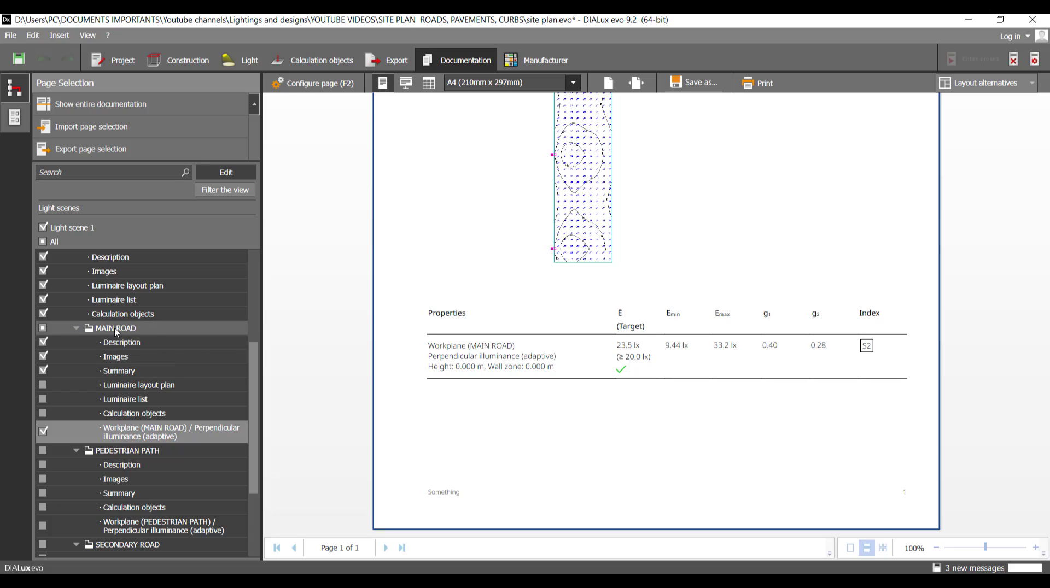
{"action": "left_click", "coordinate": [72, 330]}
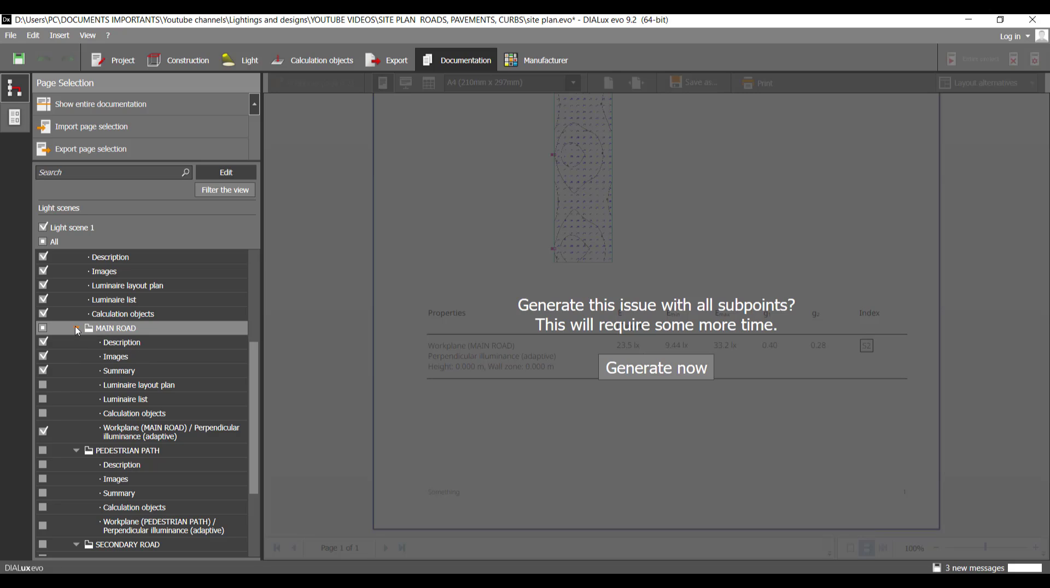
{"action": "left_click", "coordinate": [77, 329]}
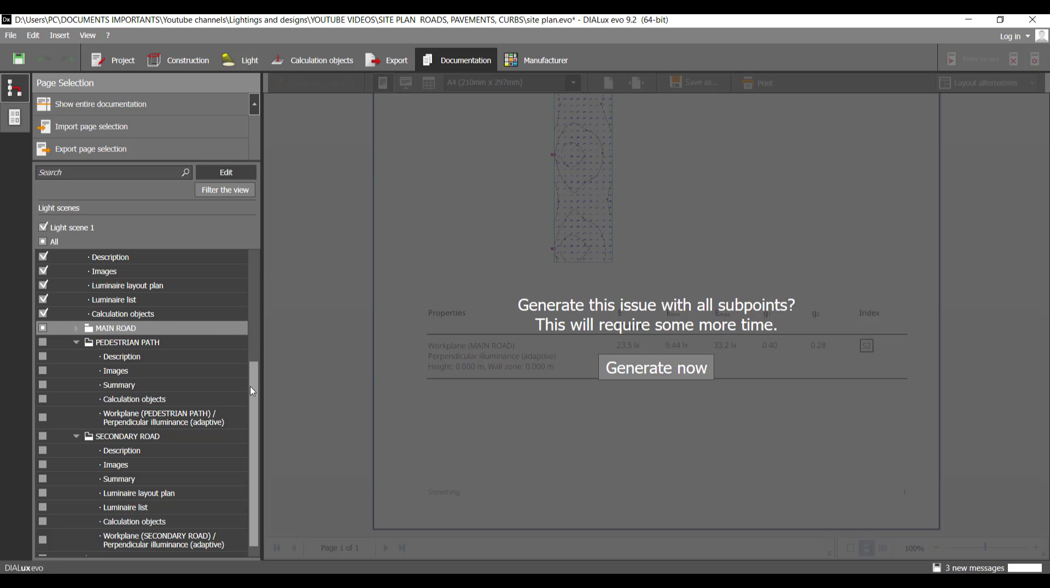
{"action": "left_click_drag", "start_coordinate": [253, 391], "coordinate": [253, 368]}
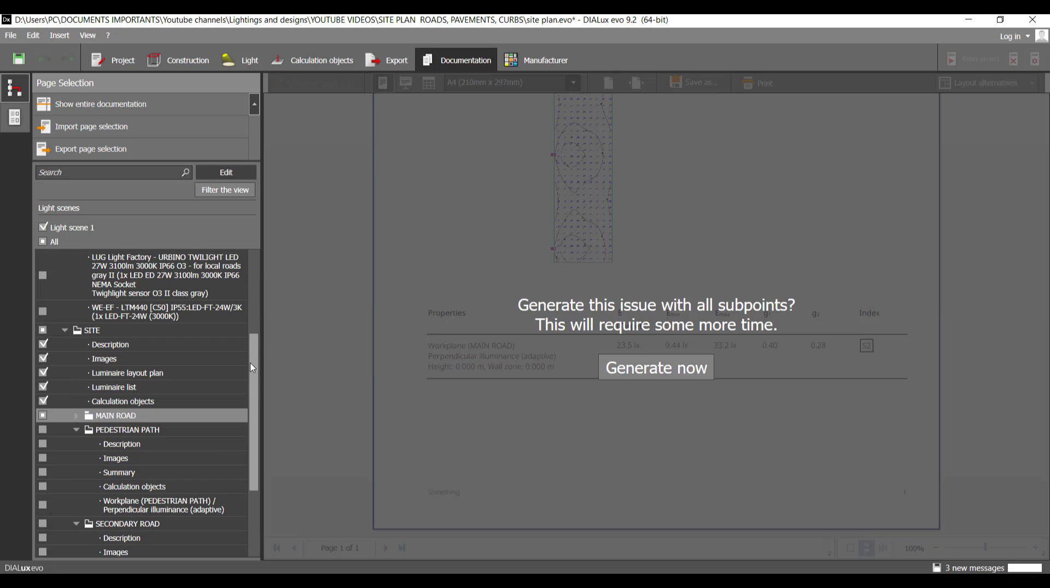
{"action": "left_click", "coordinate": [65, 331]}
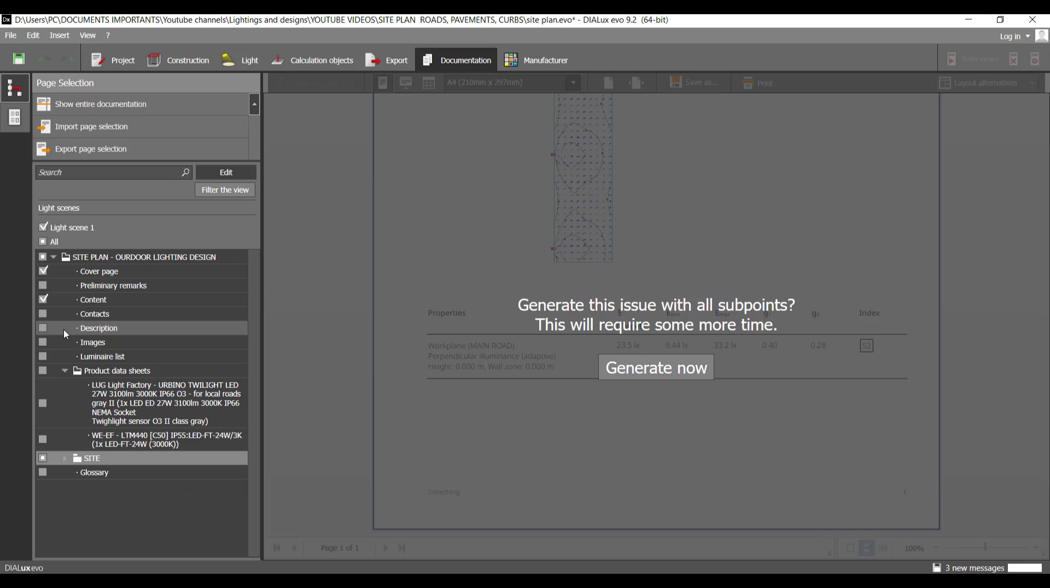
Expand the SITE folder in the page tree and include the PEDESTRIAN PATH Description page in the documentation
{"action": "left_click", "coordinate": [65, 459]}
{"action": "scroll", "coordinate": [115, 410], "scroll_direction": "down", "scroll_amount": 5}
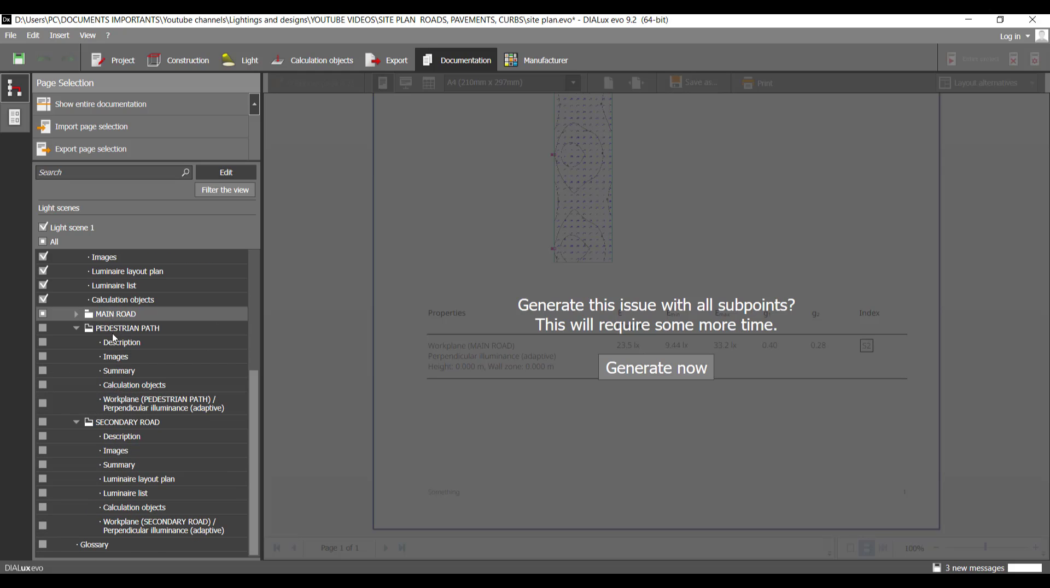
{"action": "scroll", "coordinate": [116, 409], "scroll_direction": "up", "scroll_amount": 3}
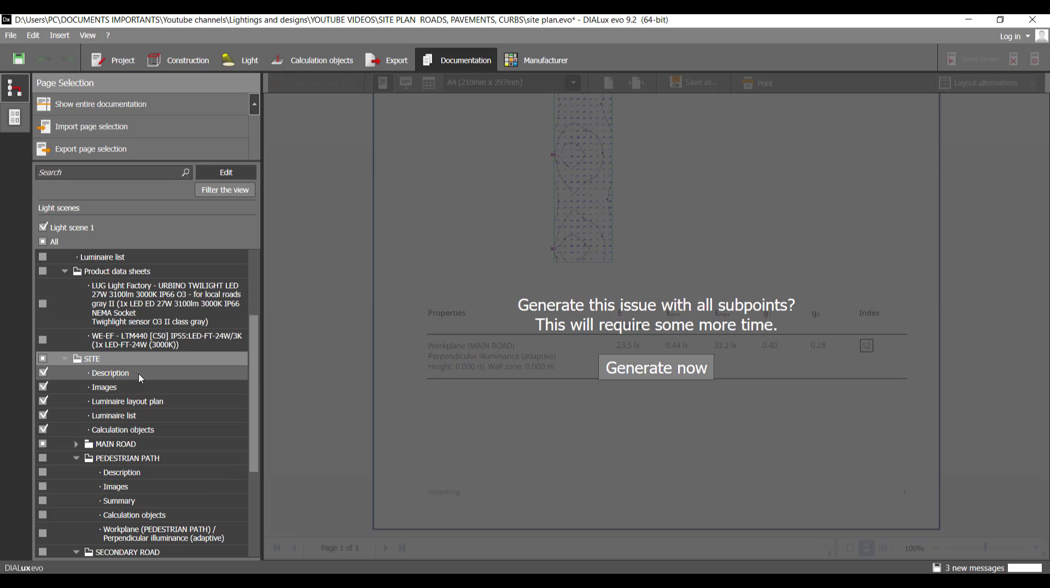
{"action": "scroll", "coordinate": [258, 417], "scroll_direction": "down", "scroll_amount": 3}
{"action": "scroll", "coordinate": [262, 415], "scroll_direction": "down", "scroll_amount": 2}
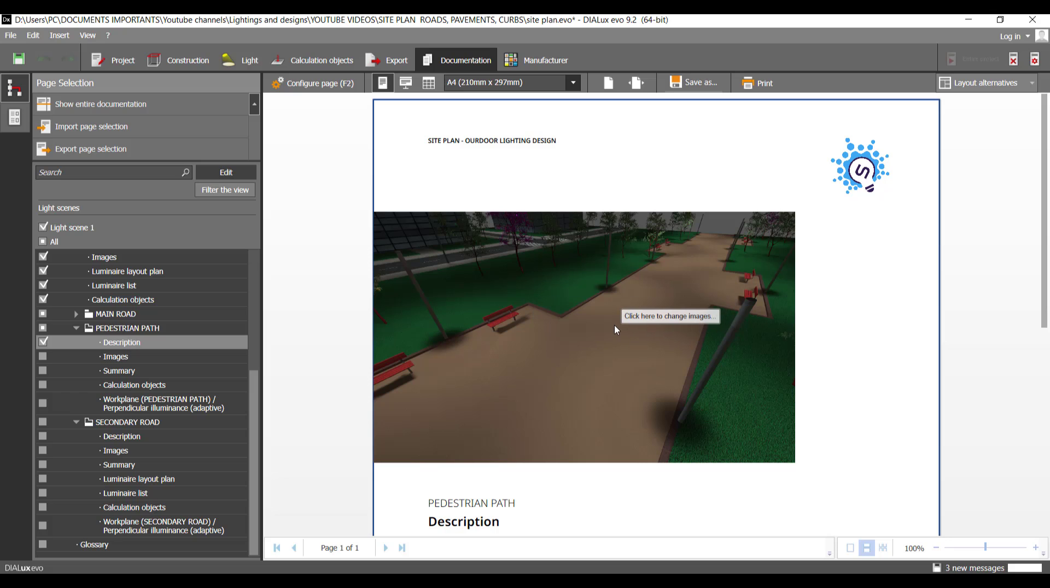
Browse the suggested and imported images for the PEDESTRIAN PATH Description page and apply the current image selection
{"action": "left_click", "coordinate": [569, 330]}
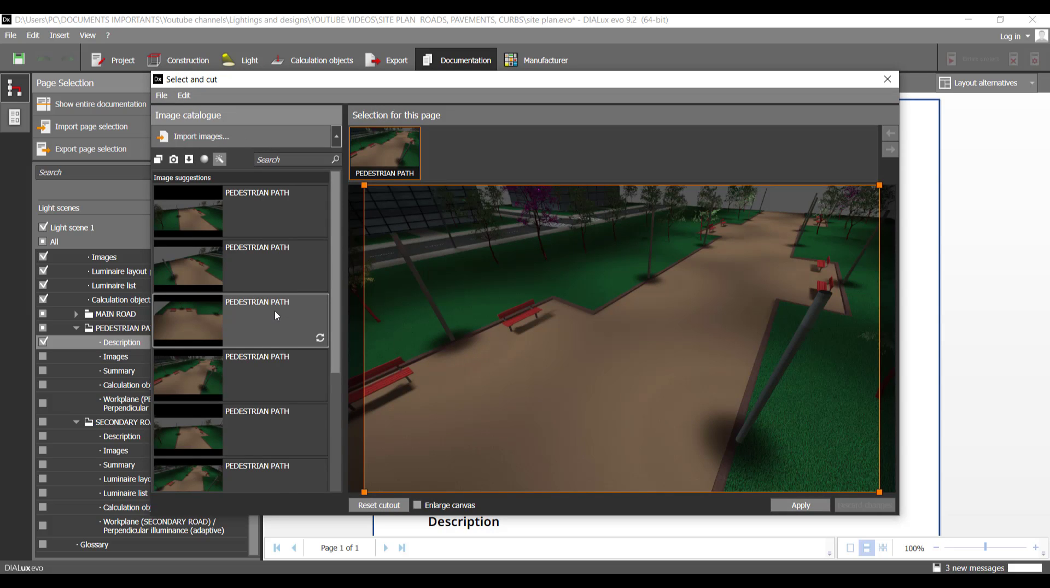
{"action": "scroll", "coordinate": [274, 311], "scroll_direction": "down", "scroll_amount": 3}
{"action": "scroll", "coordinate": [271, 320], "scroll_direction": "down", "scroll_amount": 5}
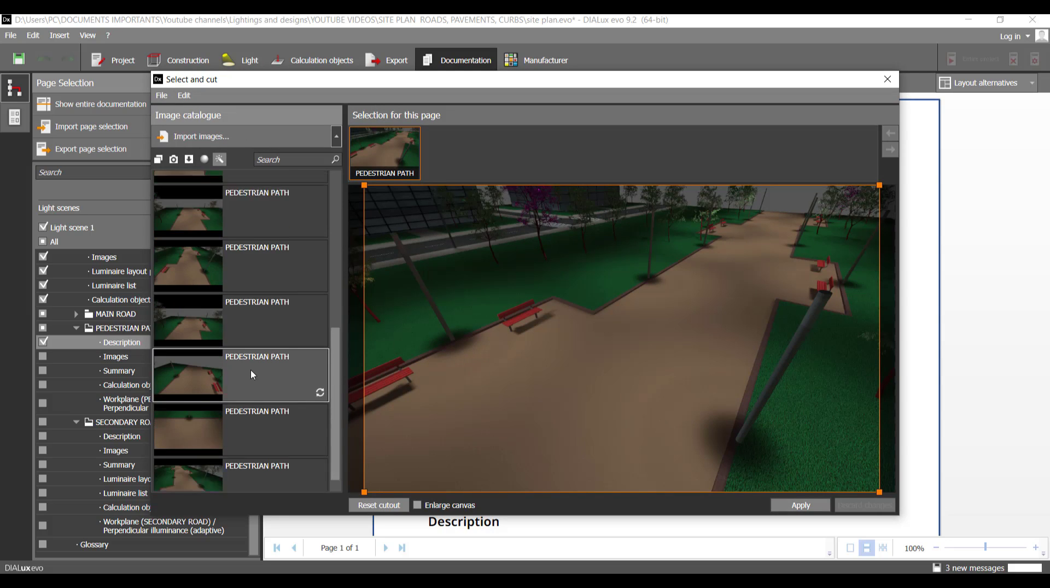
{"action": "scroll", "coordinate": [211, 431], "scroll_direction": "up", "scroll_amount": 8}
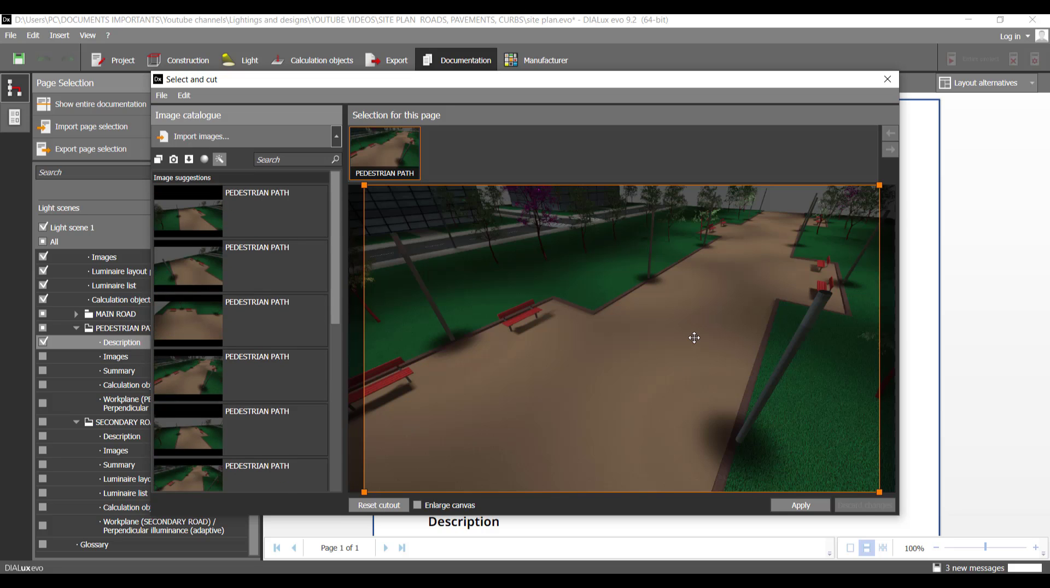
{"action": "left_click", "coordinate": [158, 159]}
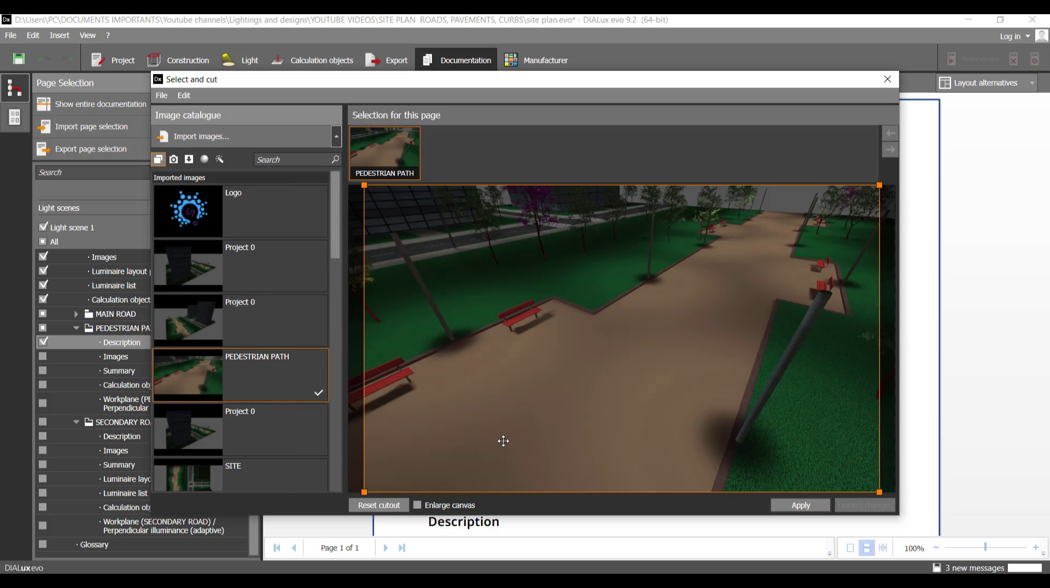
{"action": "left_click", "coordinate": [801, 505]}
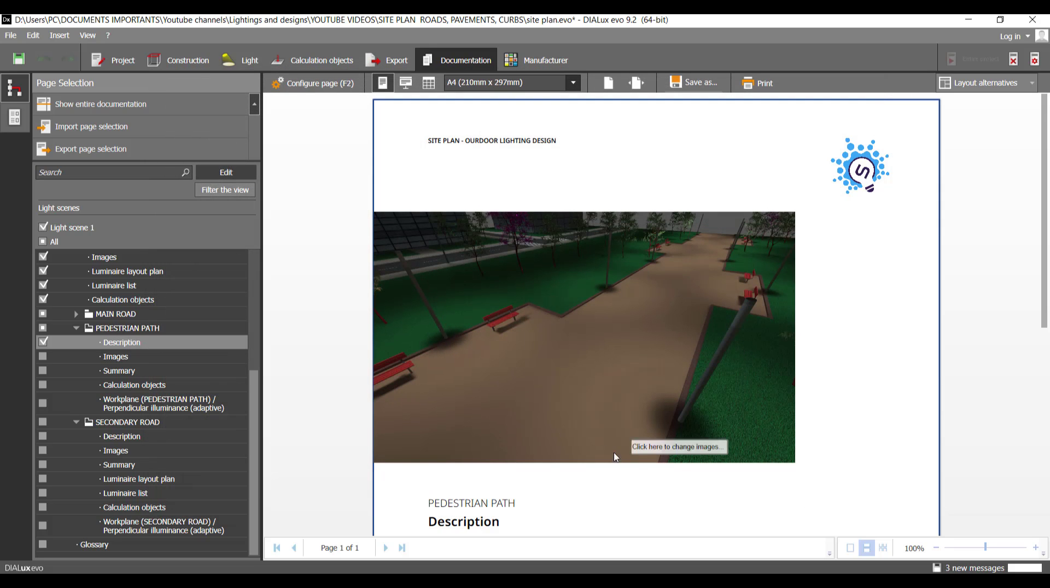
Include the PEDESTRIAN PATH Images page and fill its placeholder with the path view showing a red bench in the foreground
{"action": "left_click", "coordinate": [44, 357]}
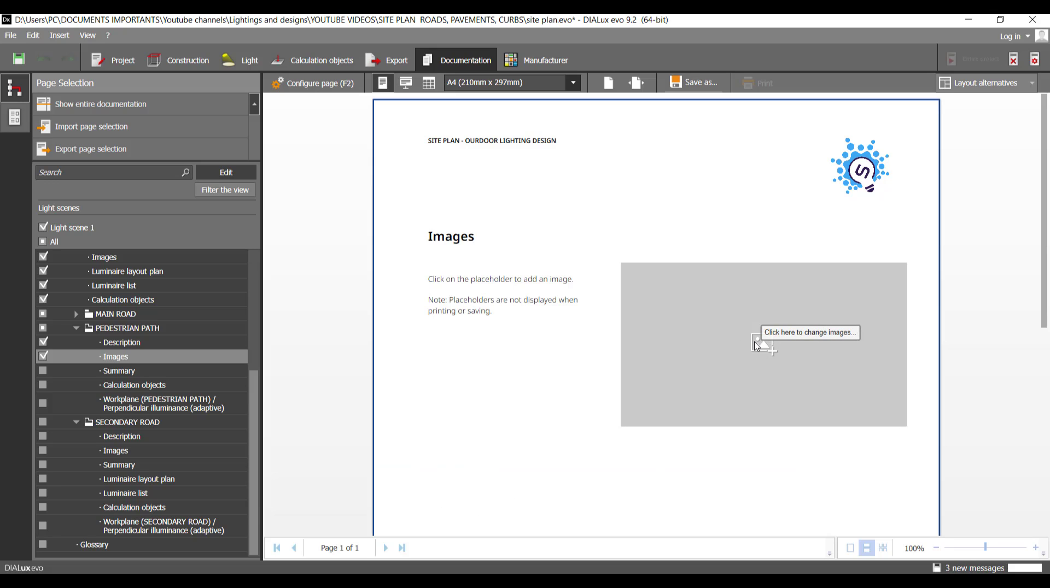
{"action": "left_click", "coordinate": [756, 347]}
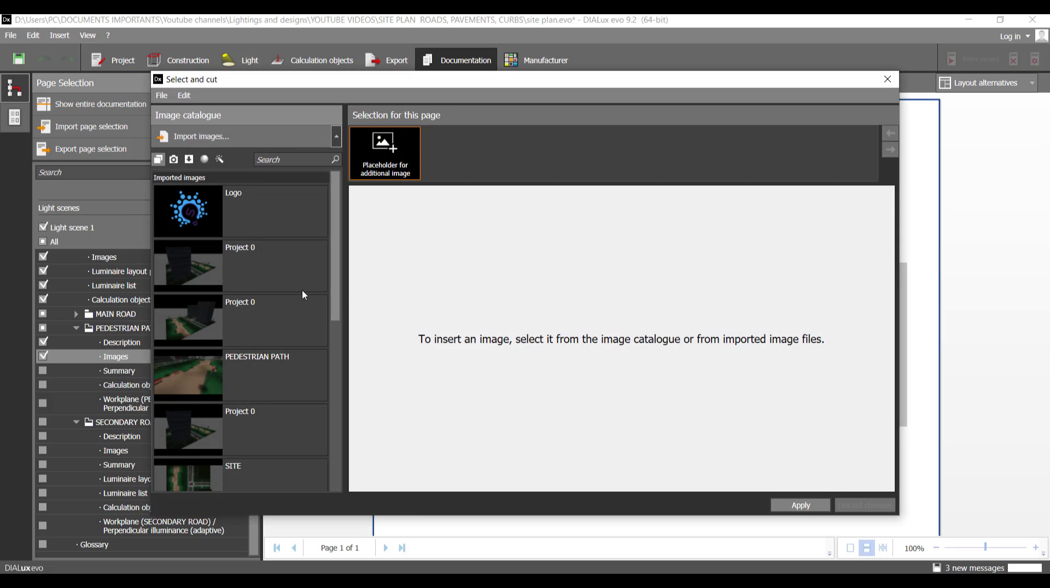
{"action": "left_click_drag", "start_coordinate": [337, 274], "coordinate": [340, 393]}
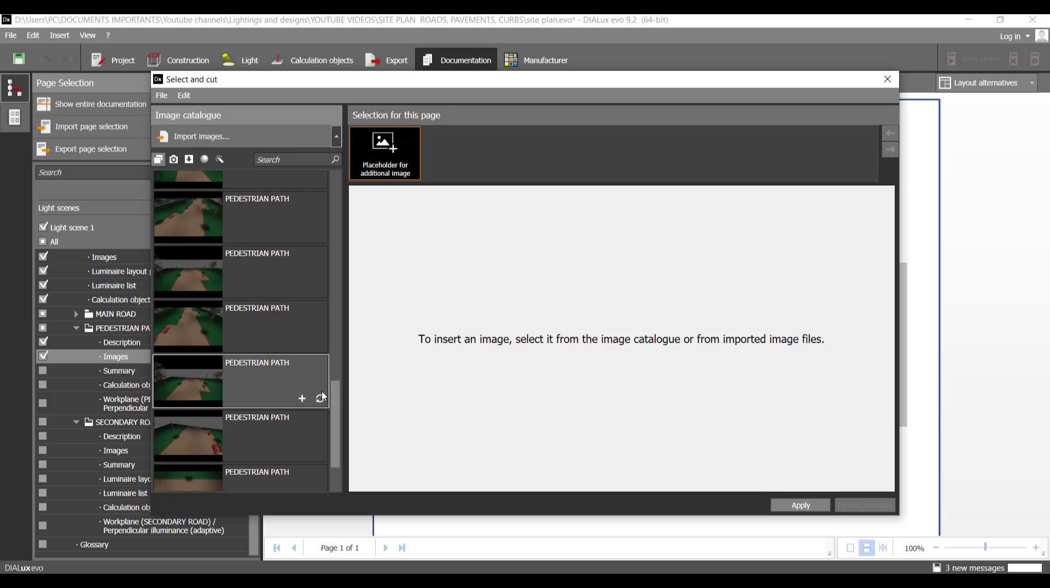
{"action": "scroll", "coordinate": [203, 415], "scroll_direction": "down", "scroll_amount": 3}
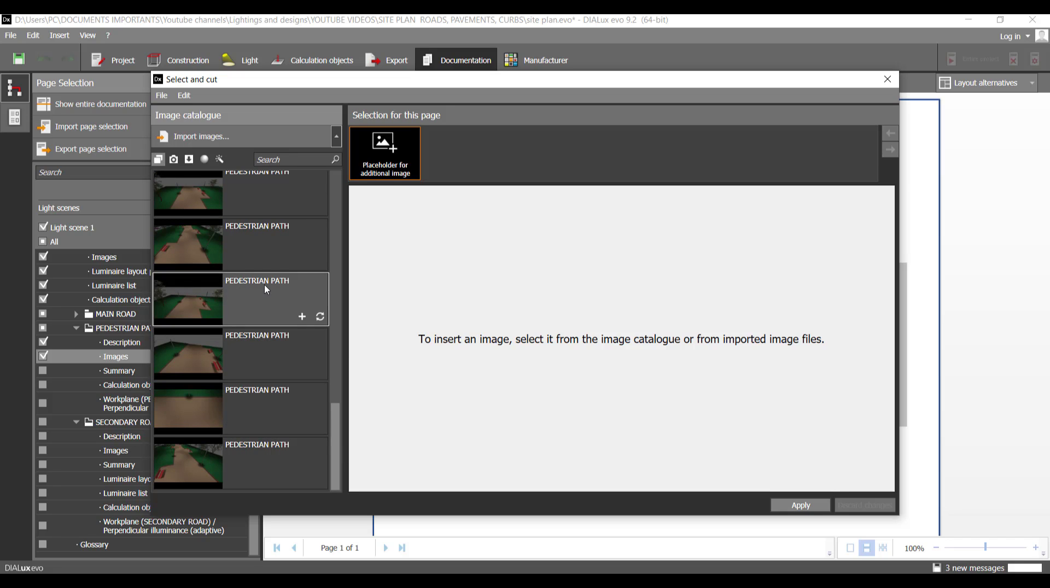
{"action": "double_click", "coordinate": [199, 466]}
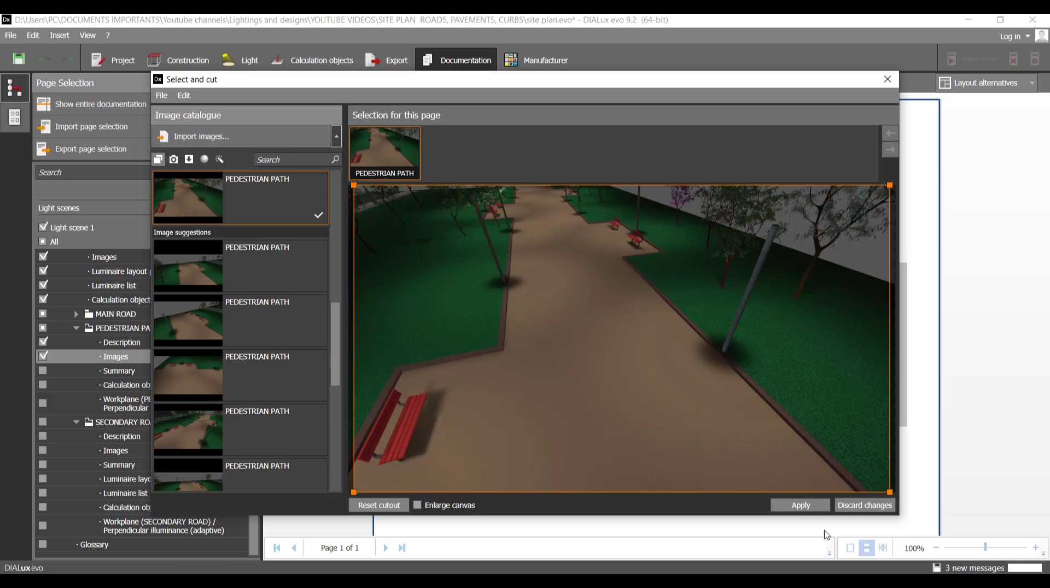
{"action": "left_click", "coordinate": [809, 505]}
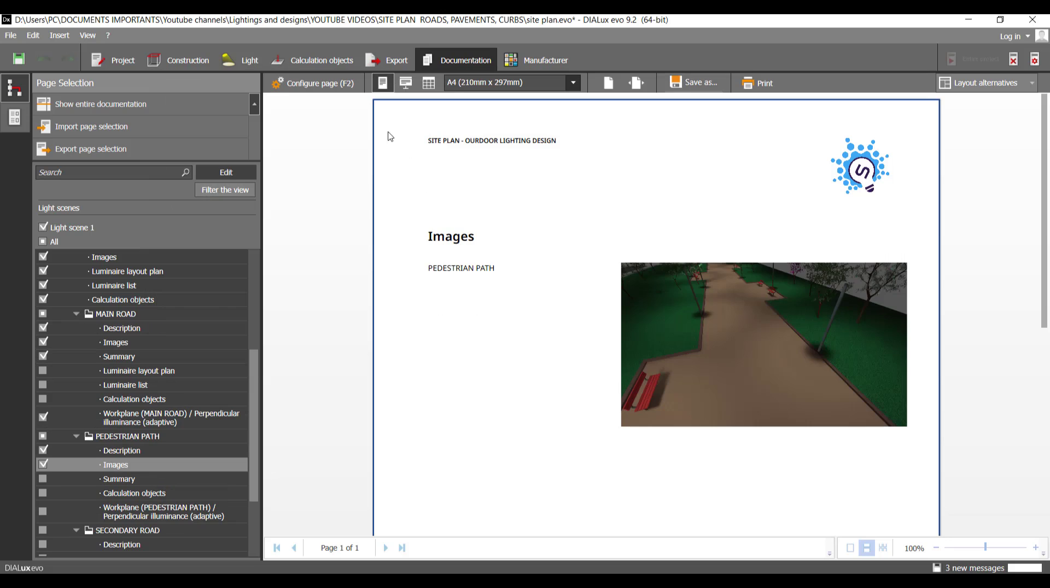
Add a second PEDESTRIAN PATH image, the view facing two red benches, to the Images page
{"action": "left_click", "coordinate": [345, 87]}
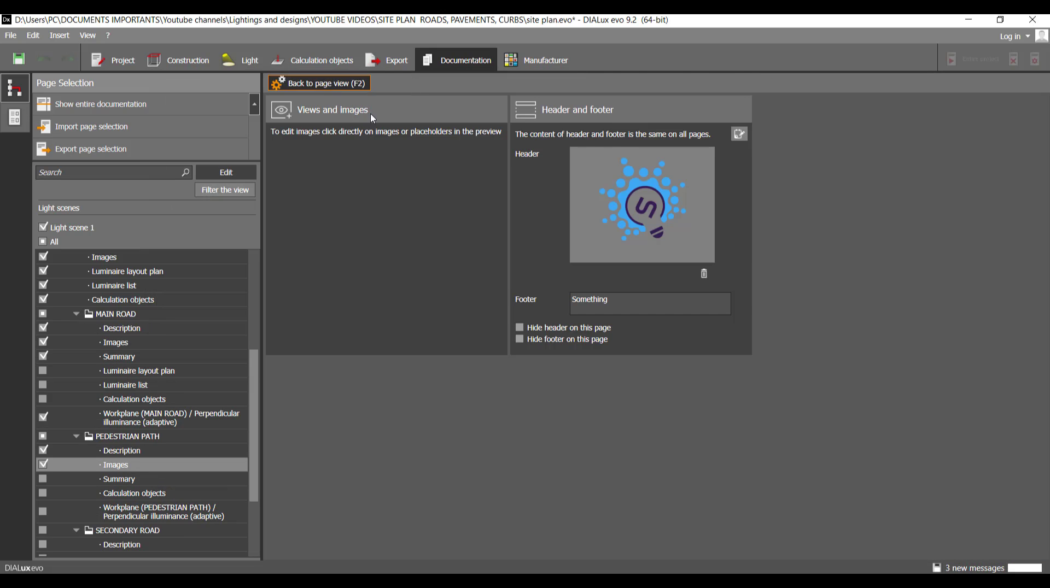
{"action": "left_click", "coordinate": [338, 88]}
{"action": "left_click", "coordinate": [698, 352]}
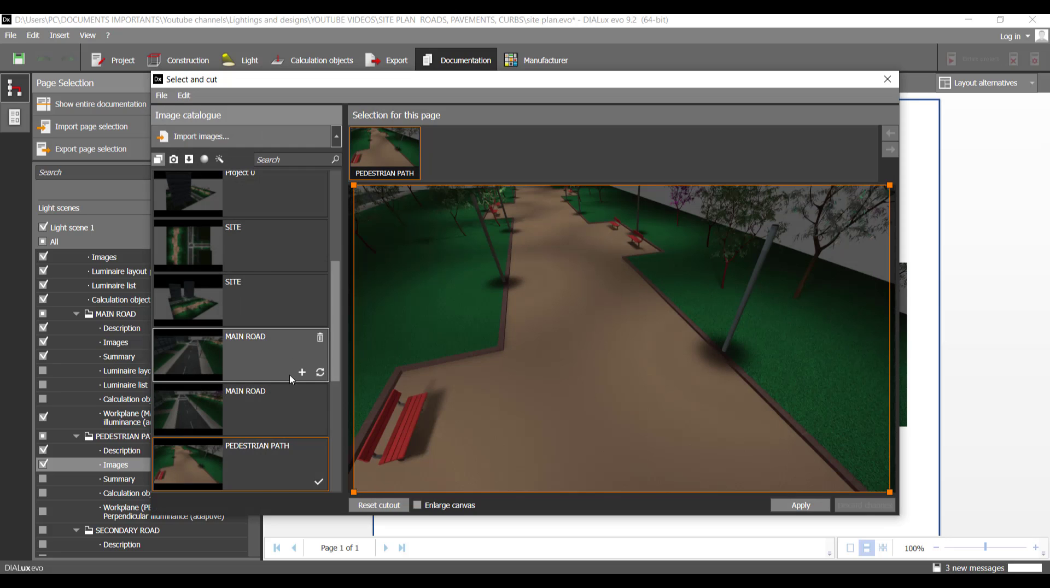
{"action": "scroll", "coordinate": [290, 375], "scroll_direction": "down", "scroll_amount": 5}
{"action": "scroll", "coordinate": [300, 418], "scroll_direction": "down", "scroll_amount": 1}
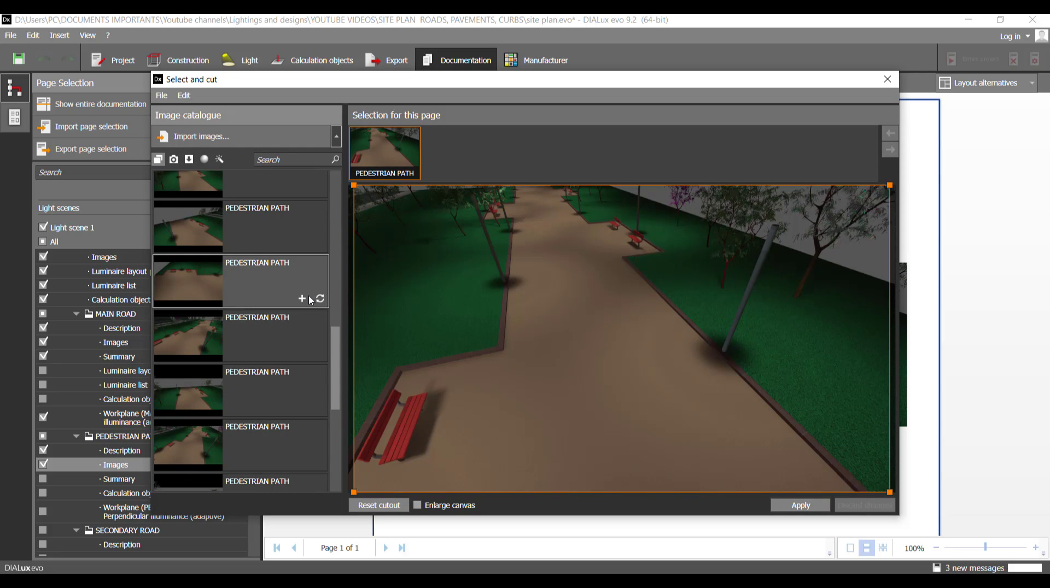
{"action": "left_click", "coordinate": [302, 299]}
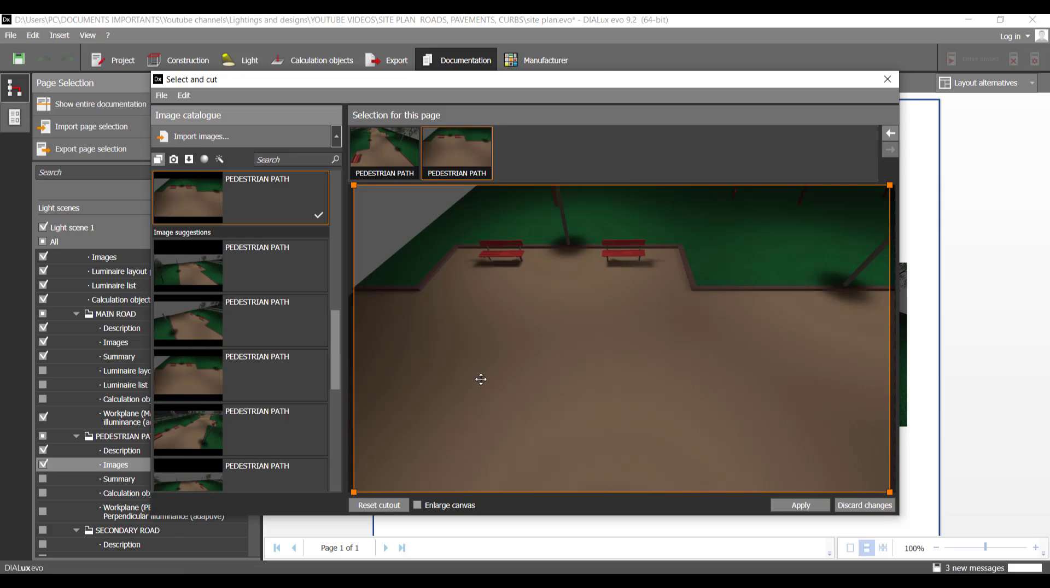
{"action": "left_click", "coordinate": [800, 506]}
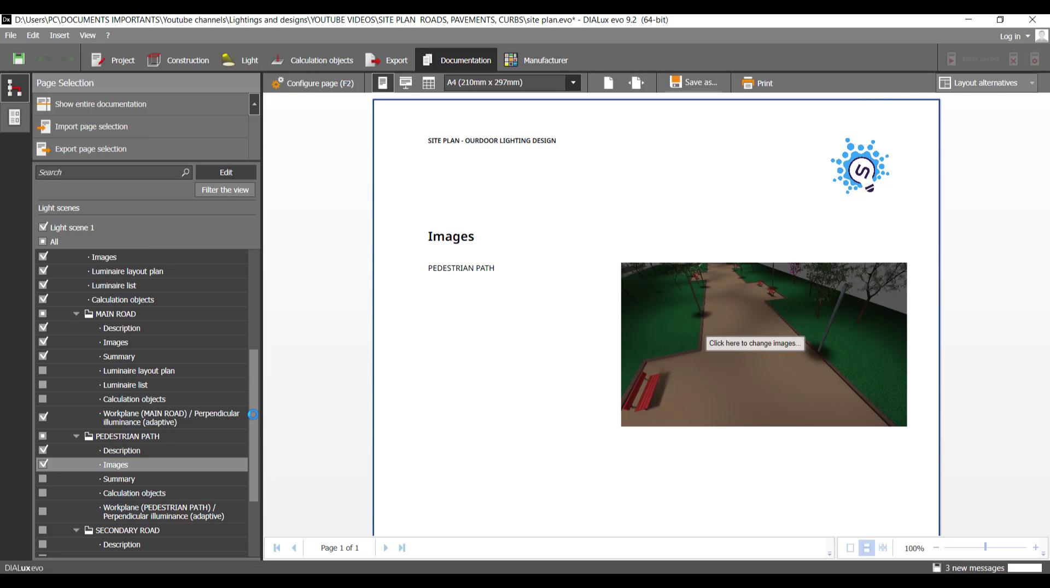
Include the PEDESTRIAN PATH Summary and Workplane (PEDESTRIAN PATH) / Perpendicular illuminance (adaptive) pages in the documentation
{"action": "scroll", "coordinate": [254, 462], "scroll_direction": "down", "scroll_amount": 3}
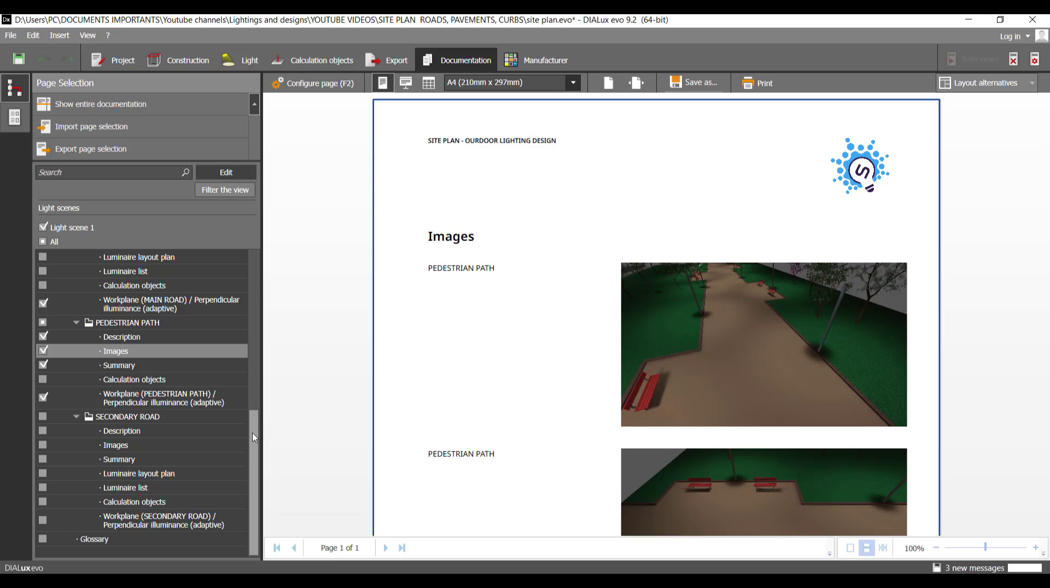
{"action": "scroll", "coordinate": [254, 438], "scroll_direction": "up", "scroll_amount": 2}
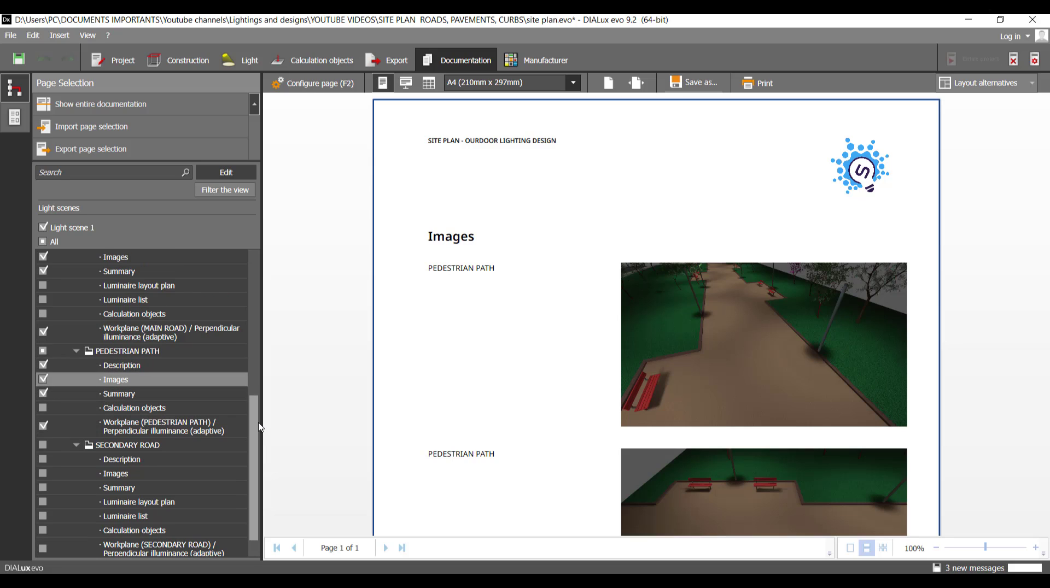
{"action": "scroll", "coordinate": [255, 423], "scroll_direction": "up", "scroll_amount": 2}
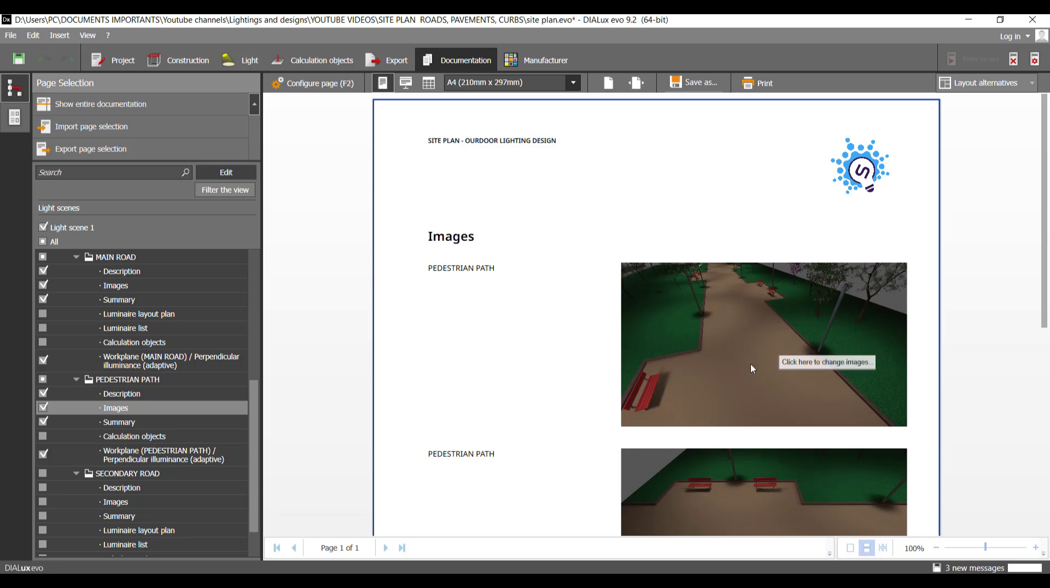
Open the MAIN ROAD Luminaire layout plan page and examine the luminaire positions on an enlarged view
{"action": "left_click", "coordinate": [150, 315]}
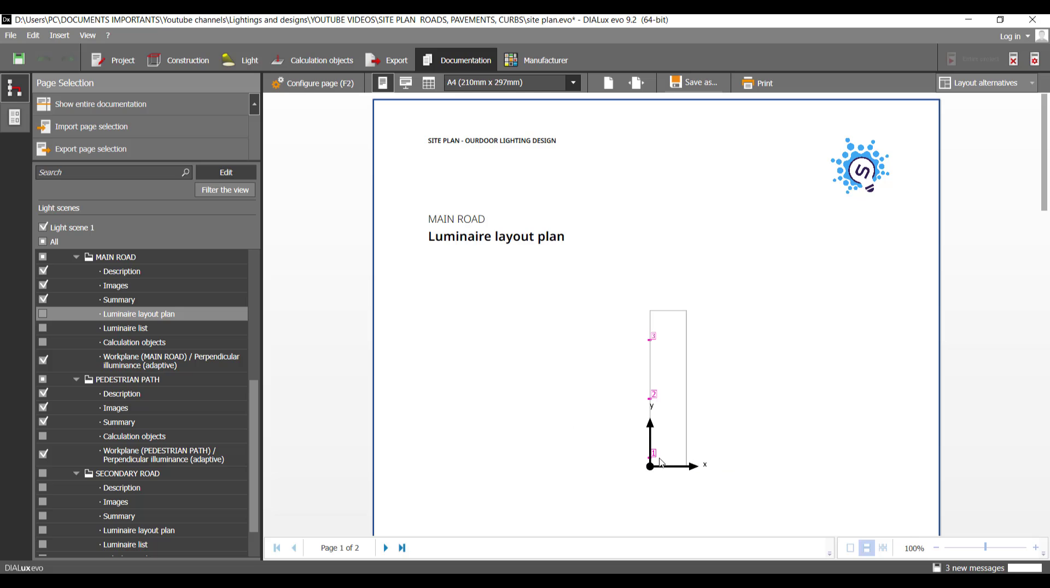
{"action": "left_click", "coordinate": [1037, 548]}
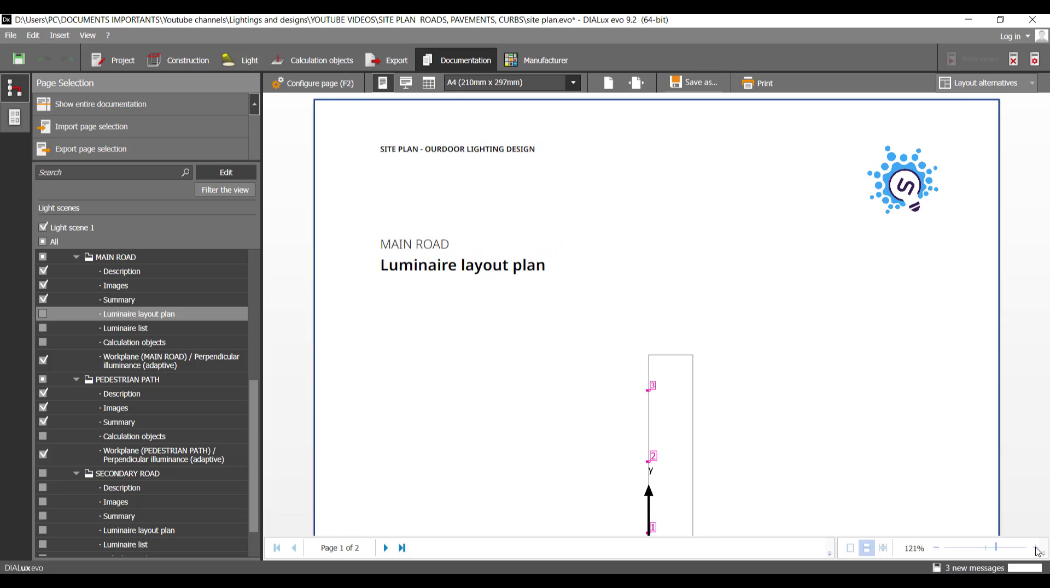
{"action": "scroll", "coordinate": [764, 428], "scroll_direction": "down", "scroll_amount": 1}
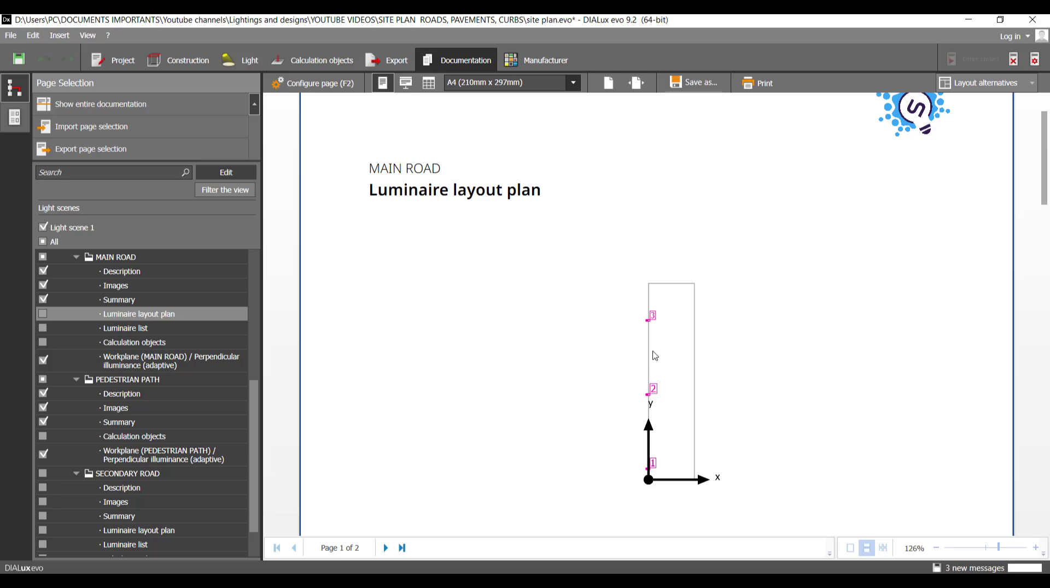
{"action": "left_click_drag", "start_coordinate": [256, 410], "coordinate": [257, 430]}
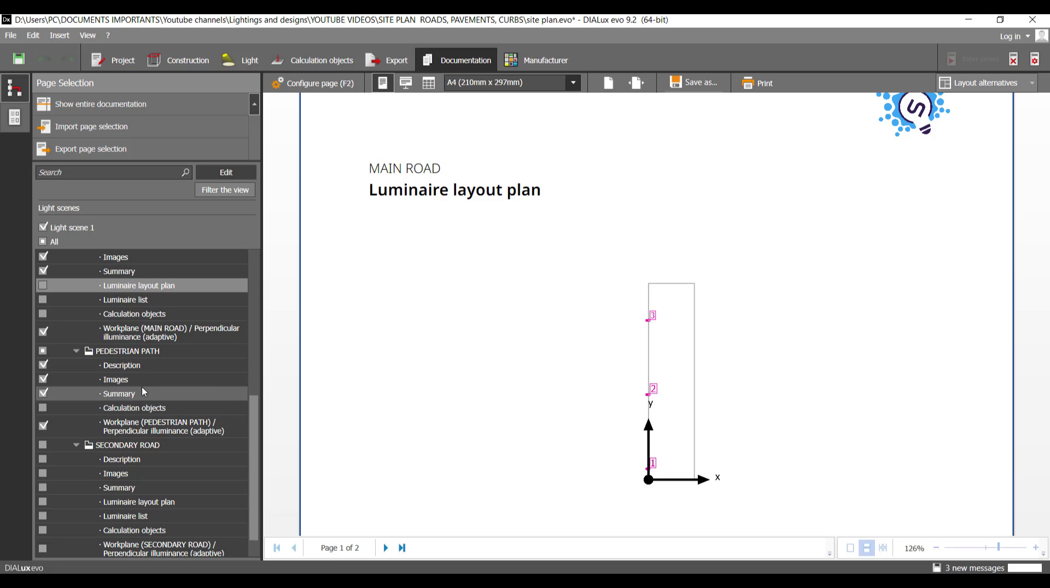
Switch to the Light mode's floor plan view and examine the luminaire positions along the main road and pedestrian path
{"action": "left_click", "coordinate": [249, 60]}
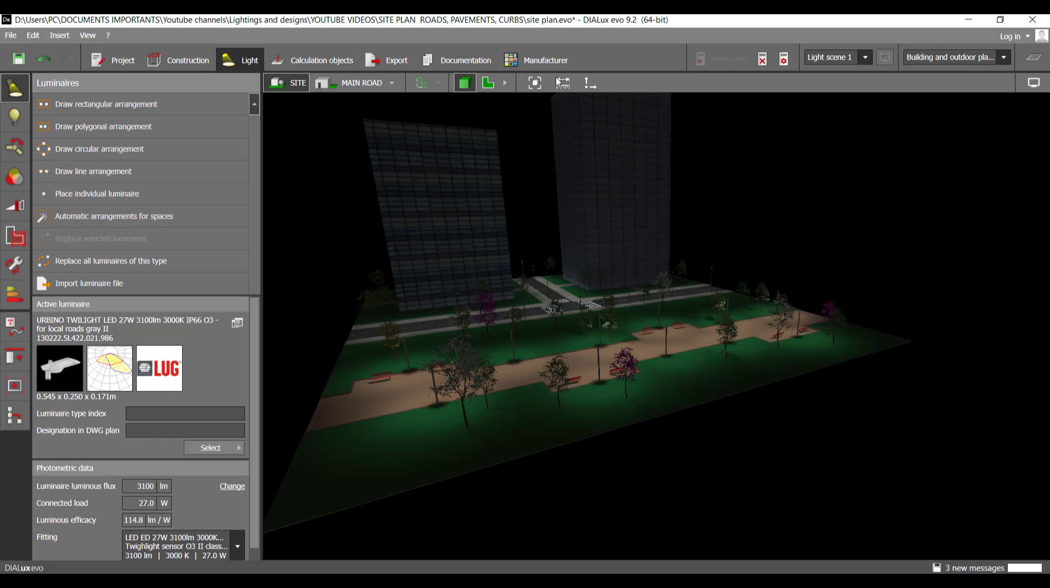
{"action": "left_click", "coordinate": [488, 83]}
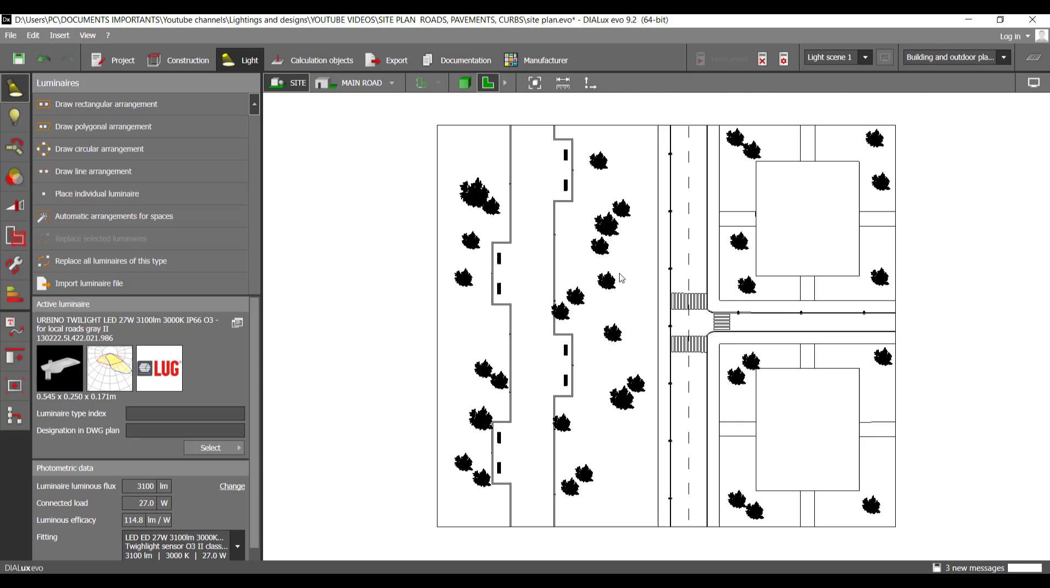
{"action": "scroll", "coordinate": [666, 230], "scroll_direction": "up", "scroll_amount": 10}
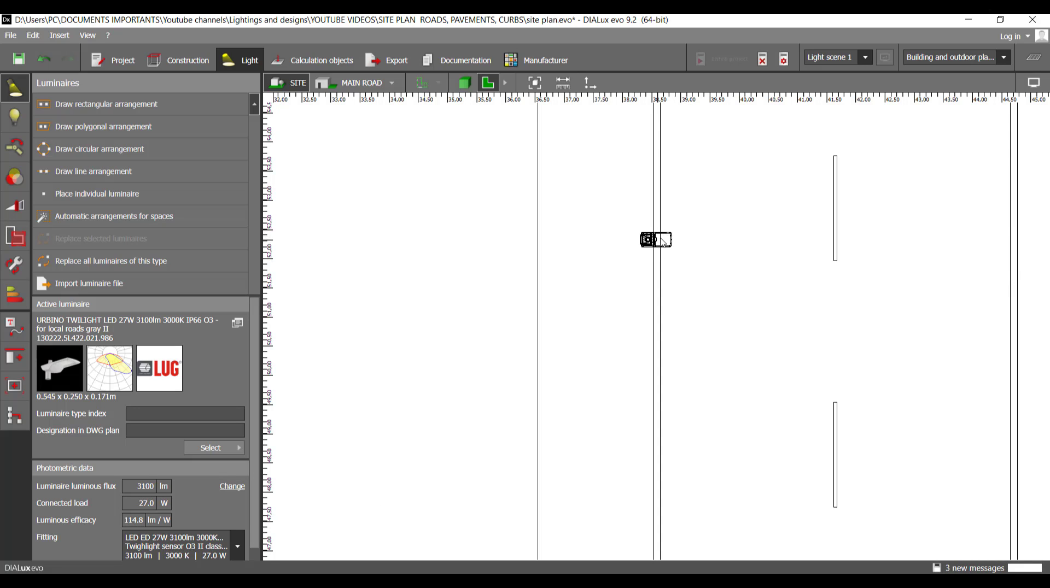
{"action": "scroll", "coordinate": [859, 227], "scroll_direction": "down", "scroll_amount": 6}
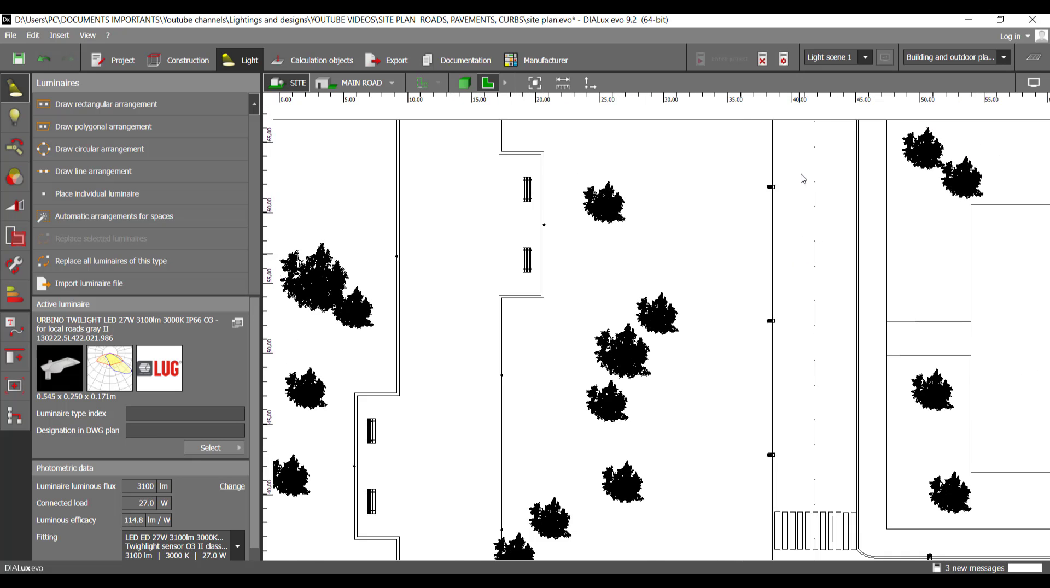
{"action": "middle_click_drag", "start_coordinate": [508, 254], "coordinate": [732, 271]}
{"action": "scroll", "coordinate": [765, 270], "scroll_direction": "up", "scroll_amount": 3}
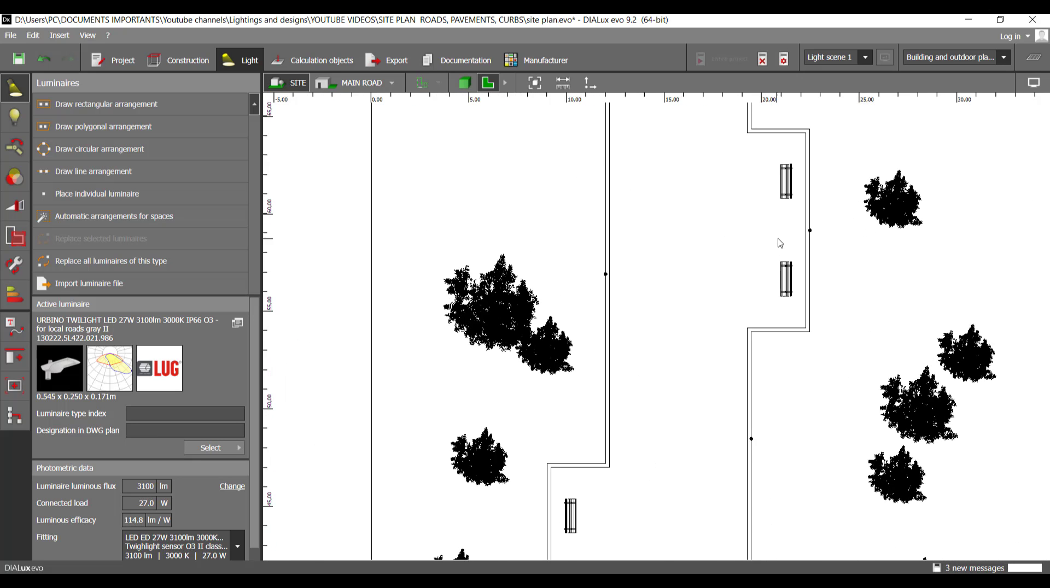
{"action": "scroll", "coordinate": [768, 252], "scroll_direction": "up", "scroll_amount": 2}
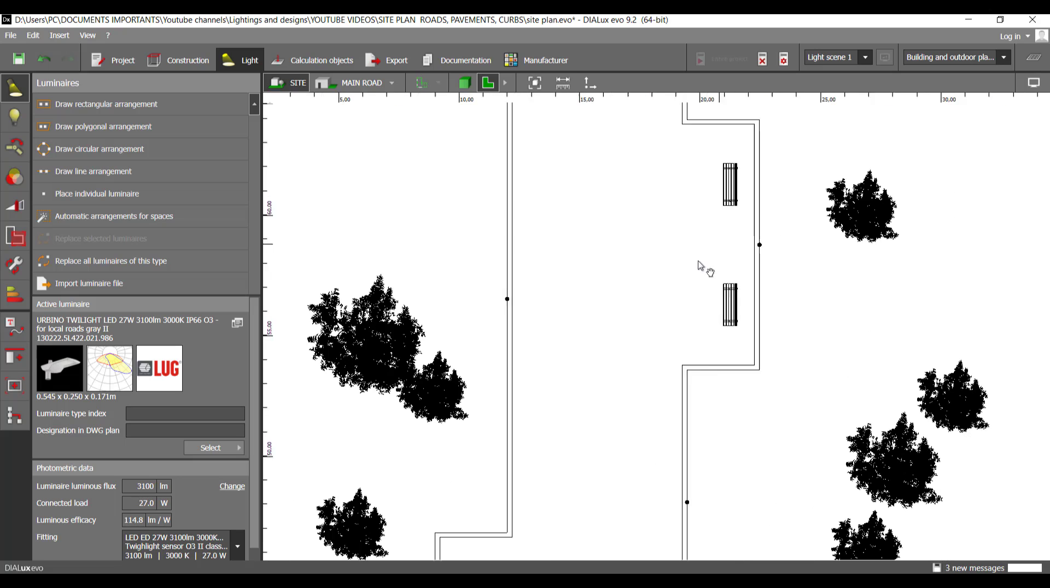
Show the spaces in the site plan and examine the pedestrian path's illuminance values and isolines near the luminaires
{"action": "left_click", "coordinate": [15, 236]}
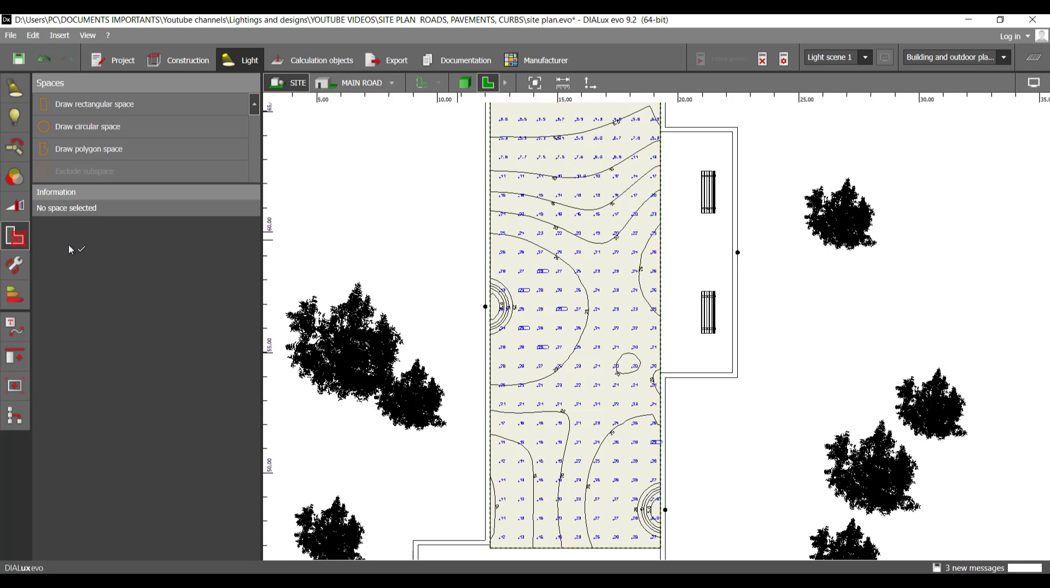
{"action": "middle_click_drag", "start_coordinate": [542, 260], "coordinate": [559, 334]}
{"action": "scroll", "coordinate": [518, 383], "scroll_direction": "up", "scroll_amount": 2}
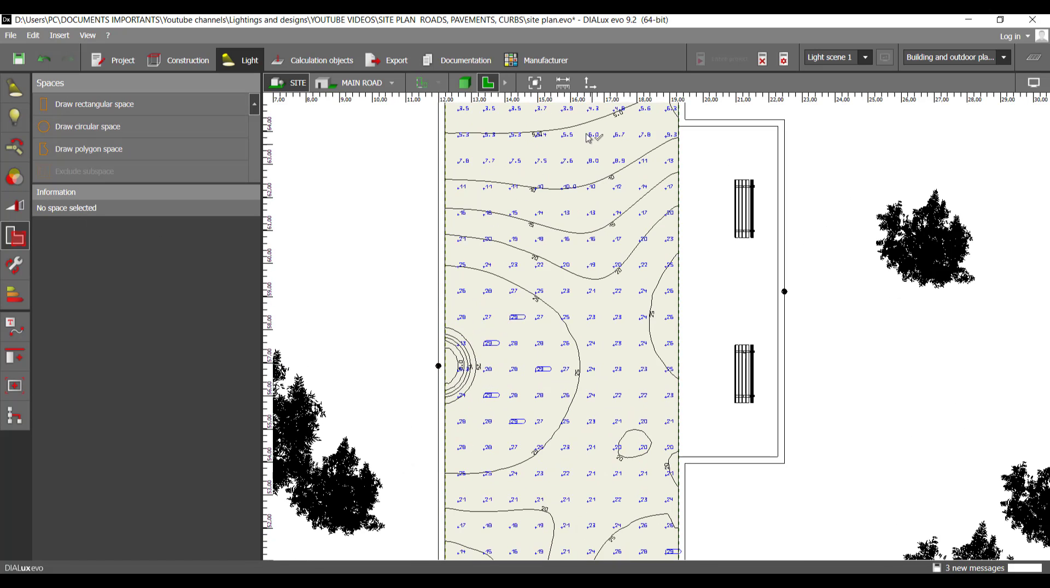
{"action": "scroll", "coordinate": [444, 375], "scroll_direction": "up", "scroll_amount": 3}
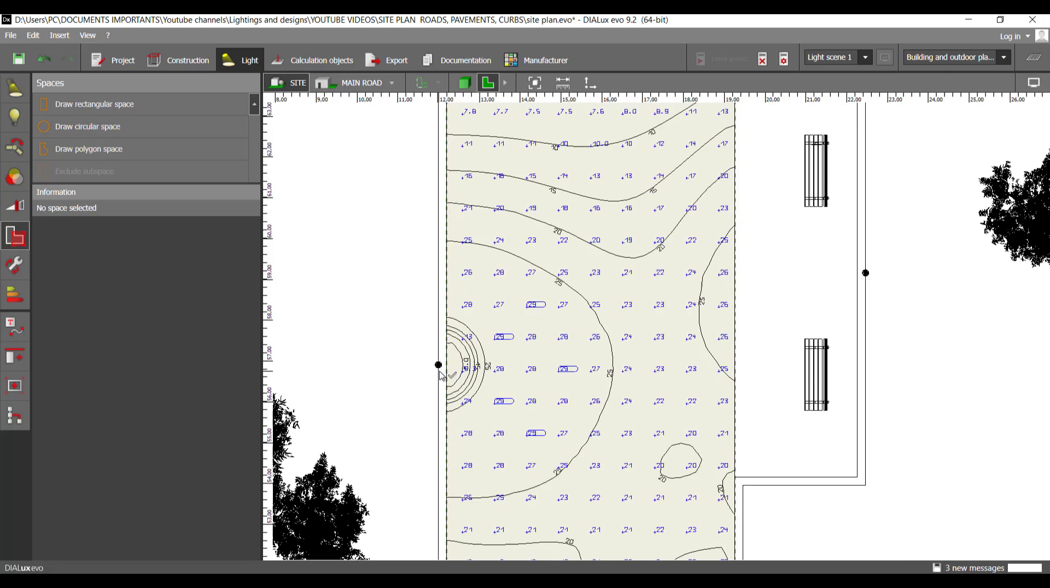
Examine the luminaire positions and nearby illuminance values along the edges of the pedestrian path and main road
{"action": "scroll", "coordinate": [444, 376], "scroll_direction": "up", "scroll_amount": 4}
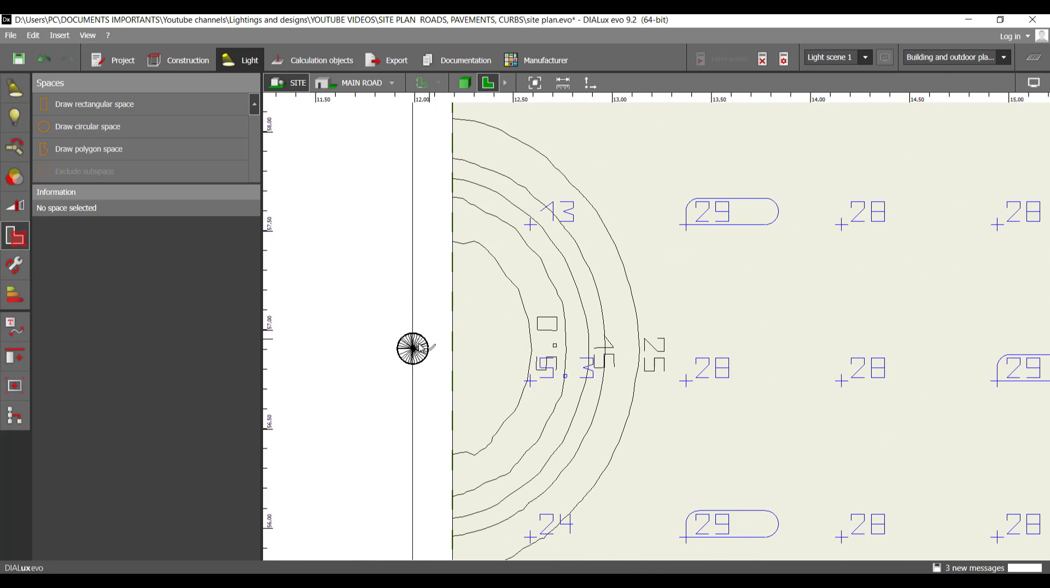
{"action": "scroll", "coordinate": [552, 356], "scroll_direction": "down", "scroll_amount": 2}
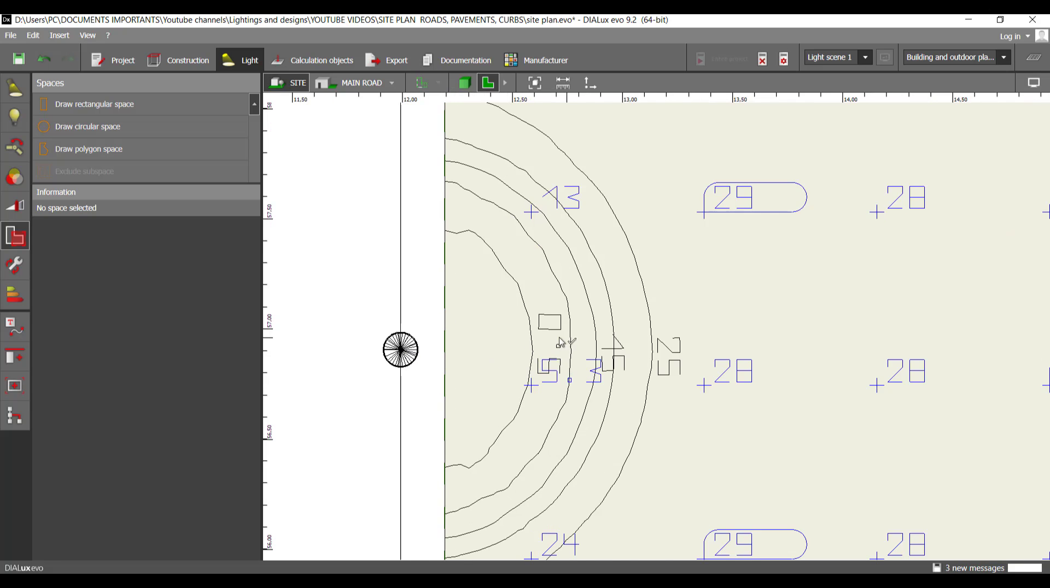
{"action": "scroll", "coordinate": [483, 348], "scroll_direction": "down", "scroll_amount": 6}
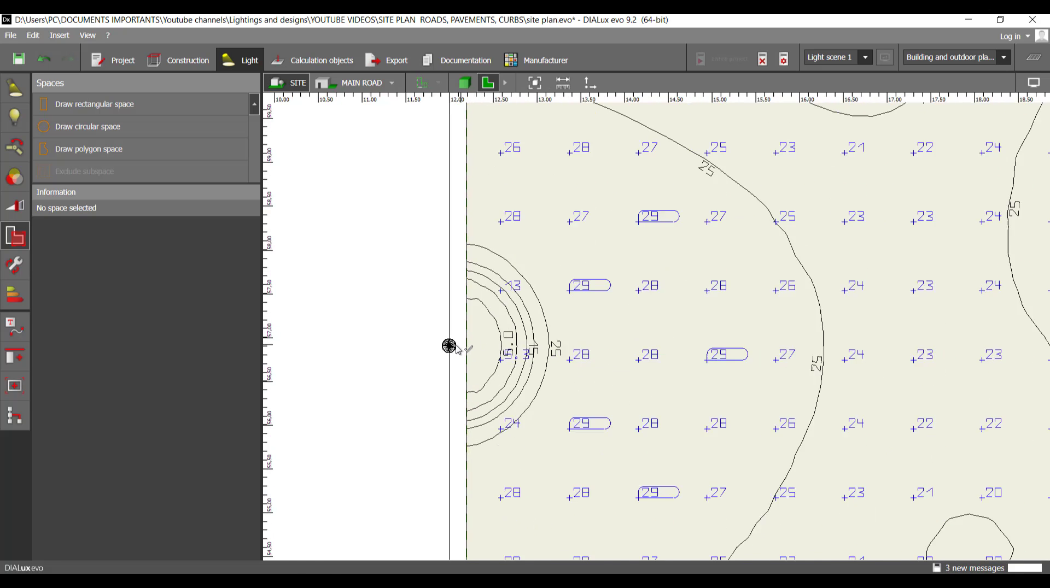
{"action": "scroll", "coordinate": [453, 346], "scroll_direction": "up", "scroll_amount": 4}
{"action": "scroll", "coordinate": [452, 346], "scroll_direction": "down", "scroll_amount": 10}
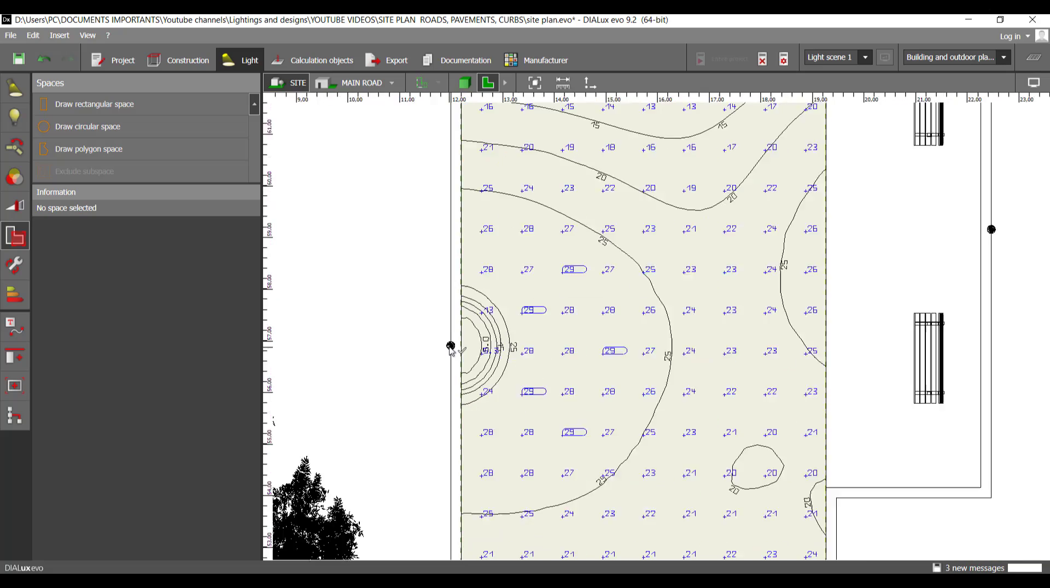
{"action": "scroll", "coordinate": [683, 376], "scroll_direction": "up", "scroll_amount": 12}
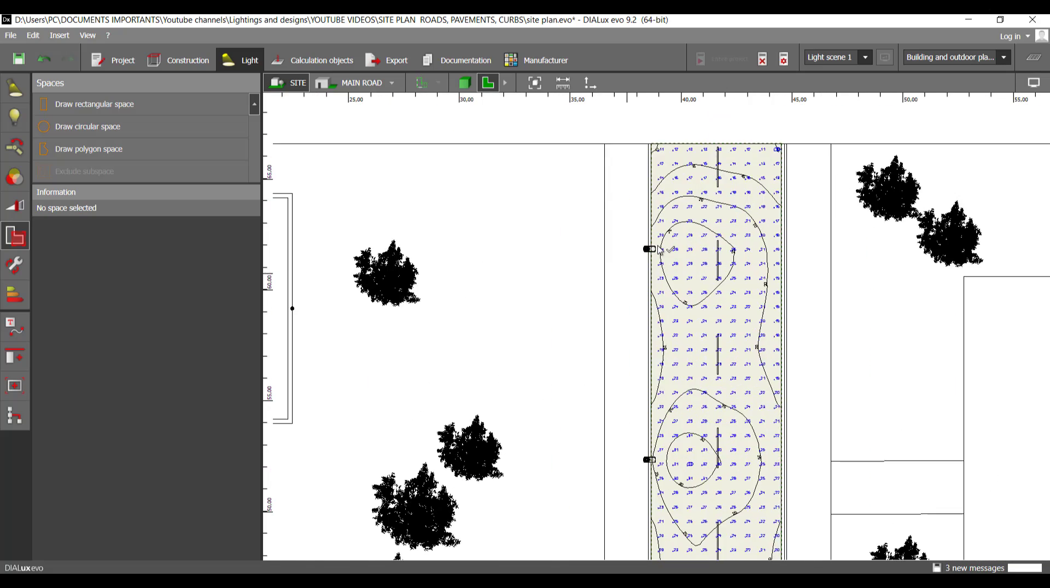
{"action": "scroll", "coordinate": [643, 264], "scroll_direction": "up", "scroll_amount": 2}
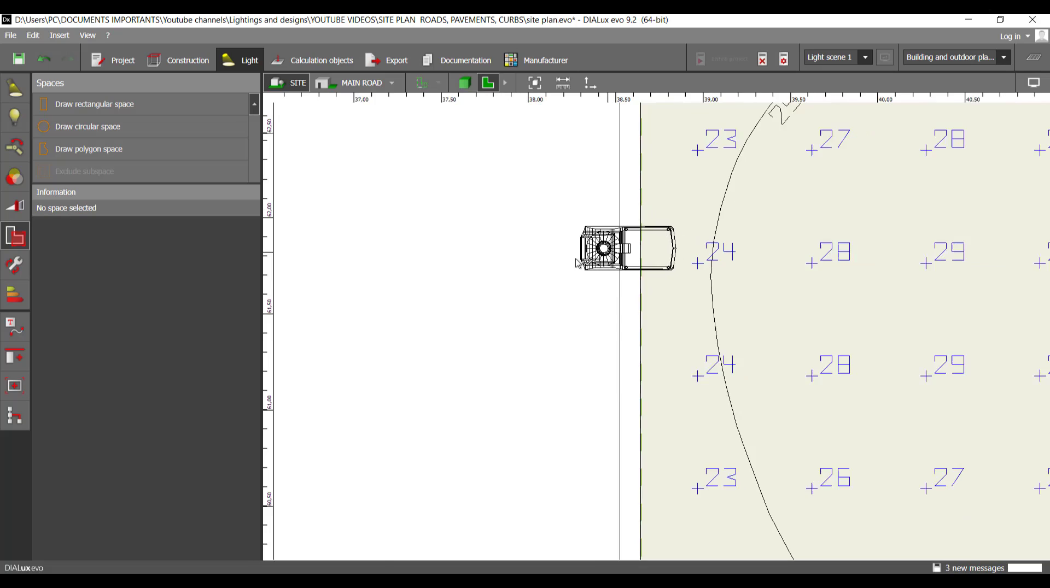
{"action": "scroll", "coordinate": [571, 261], "scroll_direction": "down", "scroll_amount": 12}
{"action": "scroll", "coordinate": [604, 317], "scroll_direction": "down", "scroll_amount": 1}
Examine the secondary road's luminaire positions, illuminance values and isolines on the floor plan
{"action": "middle_click_drag", "start_coordinate": [724, 531], "coordinate": [635, 321]}
{"action": "scroll", "coordinate": [741, 358], "scroll_direction": "up", "scroll_amount": 3}
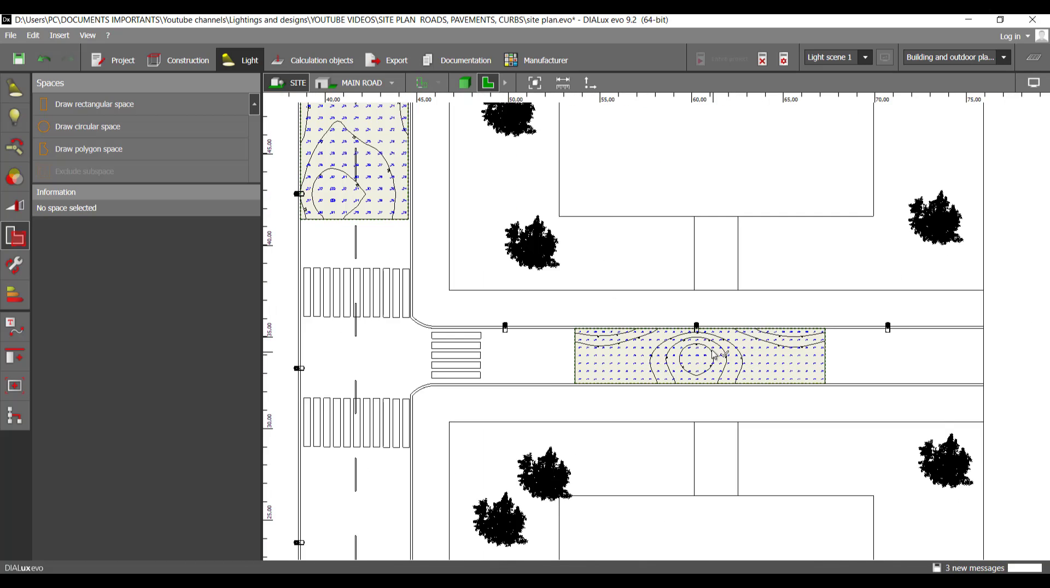
{"action": "scroll", "coordinate": [713, 355], "scroll_direction": "up", "scroll_amount": 8}
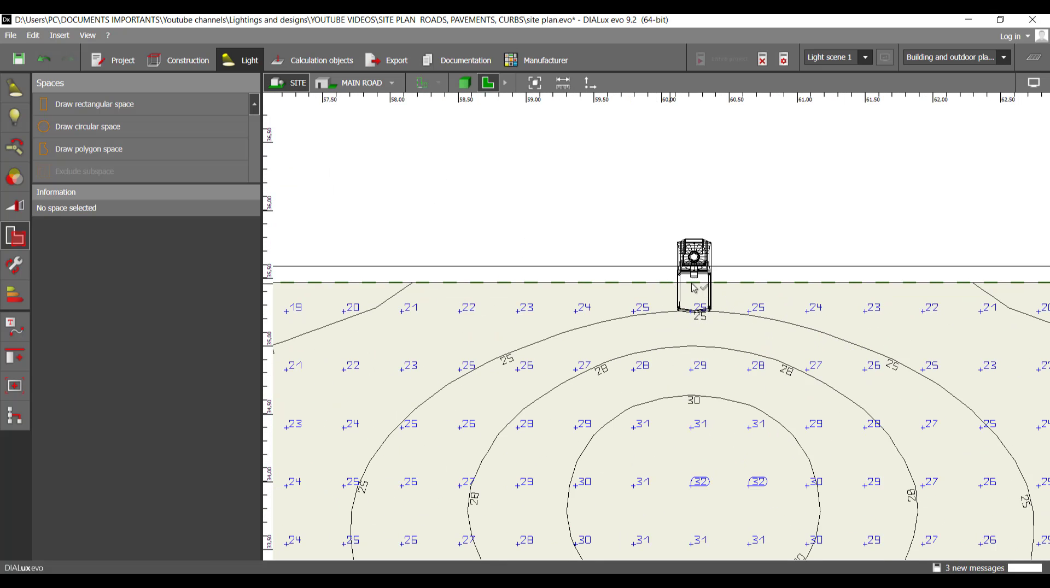
{"action": "scroll", "coordinate": [765, 352], "scroll_direction": "down", "scroll_amount": 4}
{"action": "scroll", "coordinate": [646, 387], "scroll_direction": "down", "scroll_amount": 3}
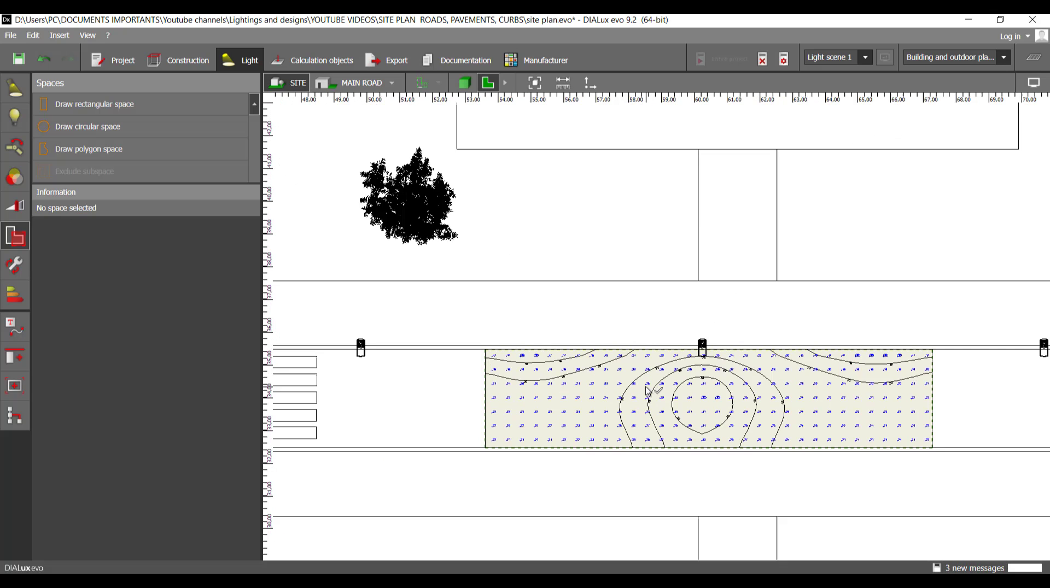
{"action": "middle_click_drag", "start_coordinate": [830, 383], "coordinate": [717, 356]}
{"action": "scroll", "coordinate": [716, 356], "scroll_direction": "down", "scroll_amount": 1}
{"action": "scroll", "coordinate": [911, 318], "scroll_direction": "down", "scroll_amount": 2}
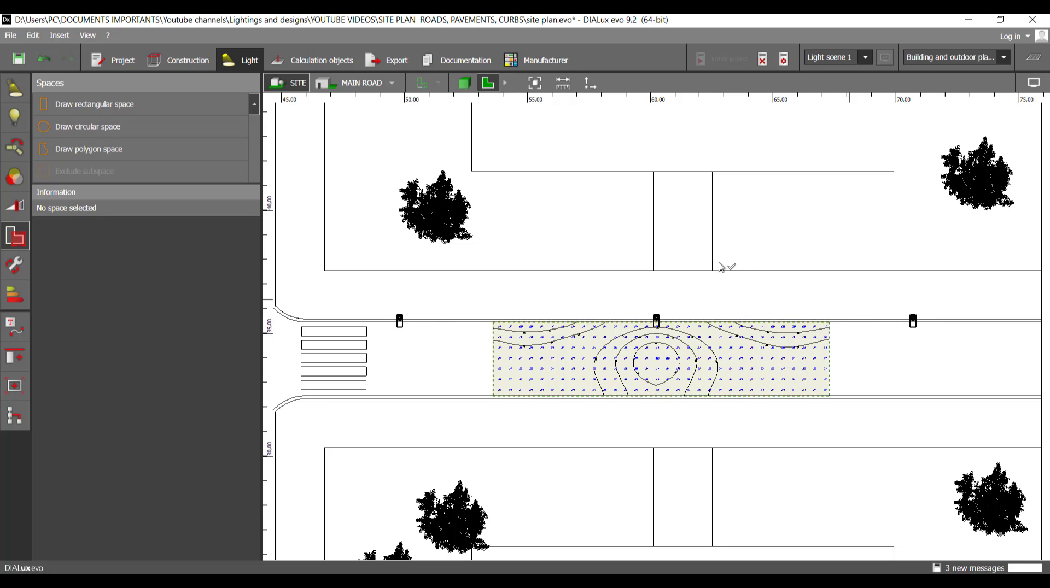
Return to the documentation and collapse the PEDESTRIAN PATH and MAIN ROAD groups in the page selection
{"action": "left_click", "coordinate": [474, 68]}
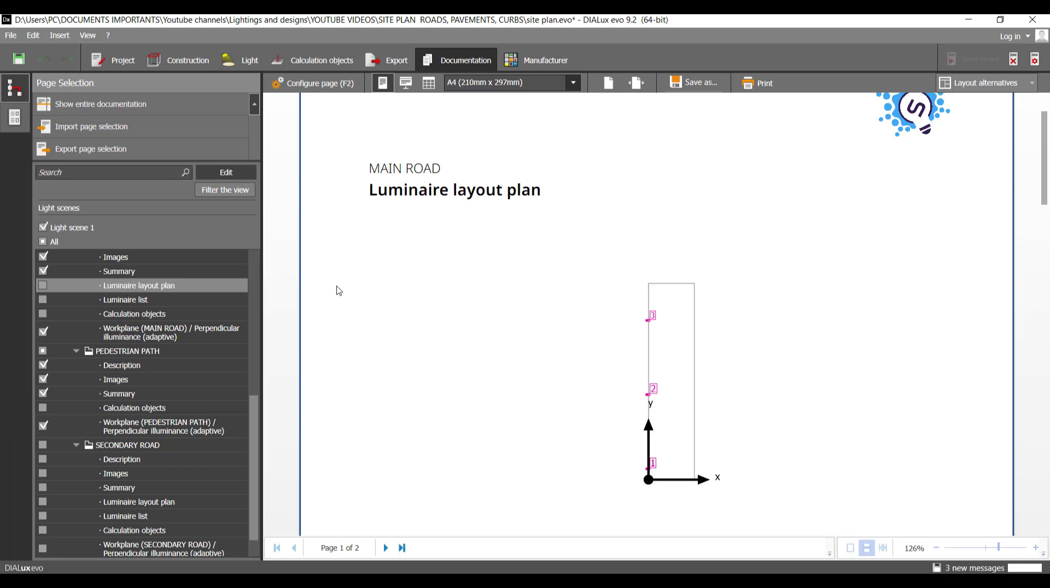
{"action": "left_click_drag", "start_coordinate": [258, 414], "coordinate": [258, 444]}
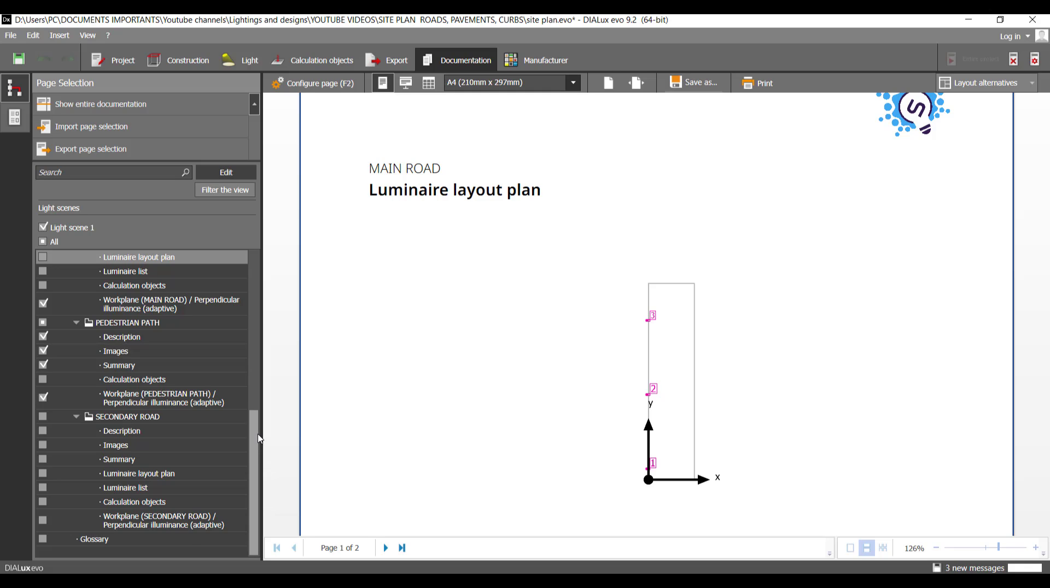
{"action": "scroll", "coordinate": [258, 433], "scroll_direction": "up", "scroll_amount": 3}
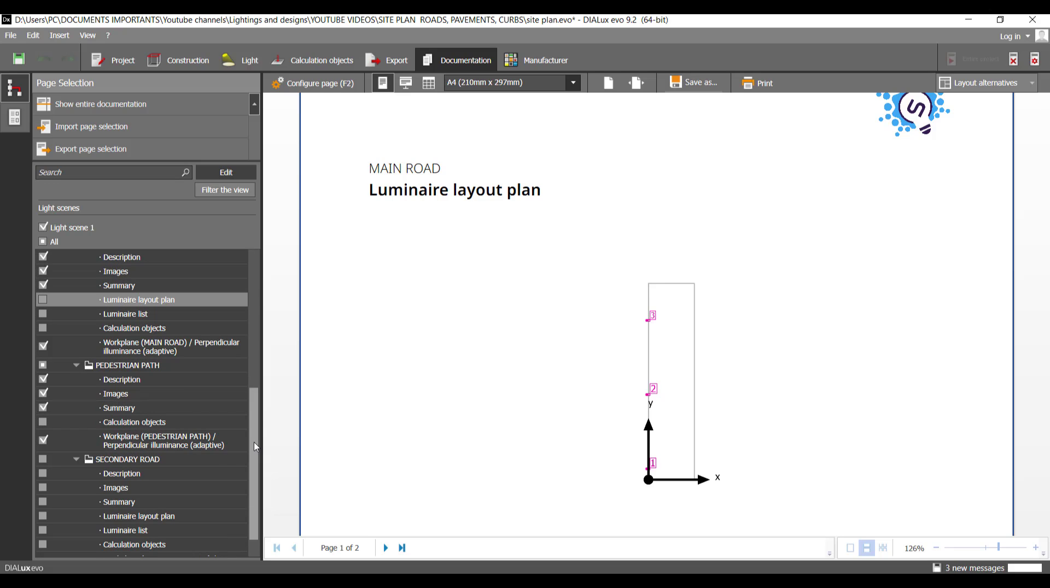
{"action": "scroll", "coordinate": [247, 455], "scroll_direction": "down", "scroll_amount": 3}
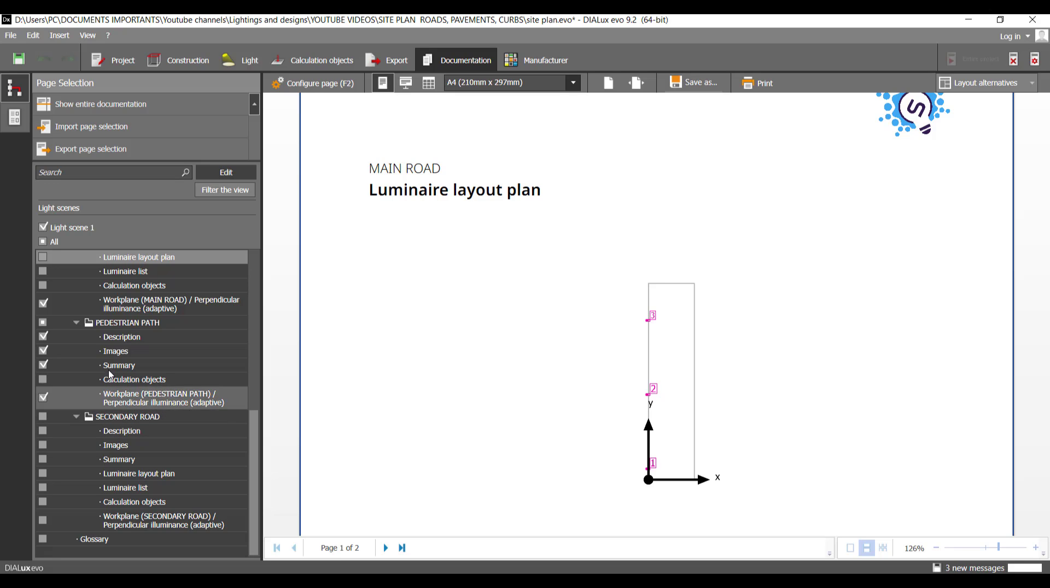
{"action": "left_click", "coordinate": [77, 323]}
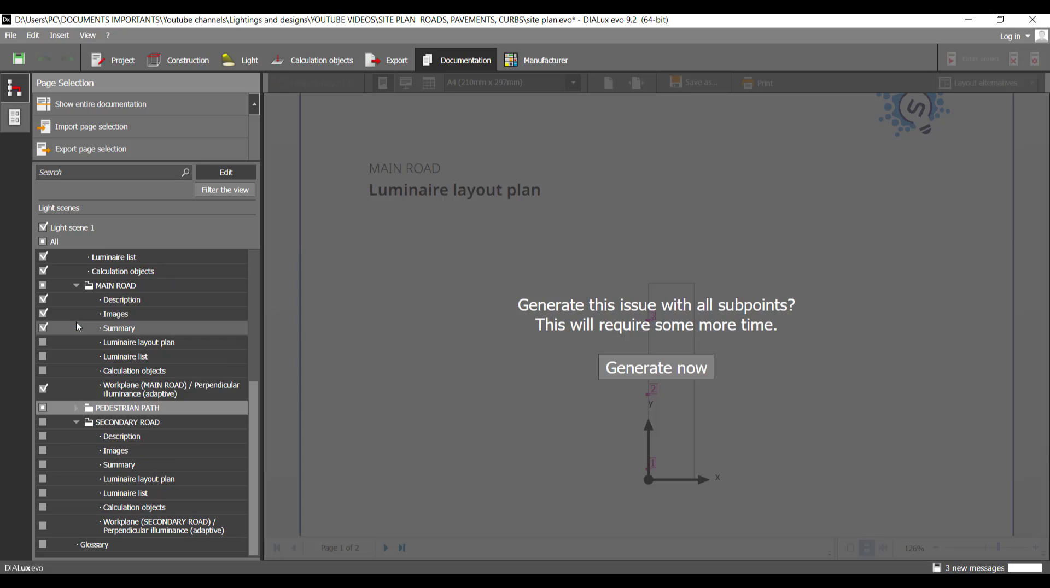
{"action": "scroll", "coordinate": [257, 400], "scroll_direction": "up", "scroll_amount": 1}
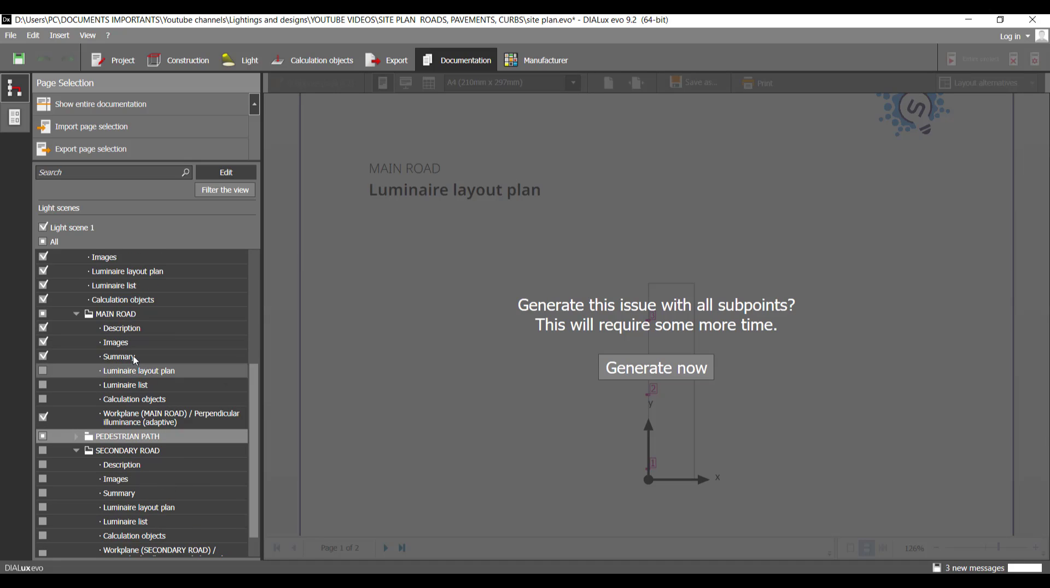
{"action": "left_click", "coordinate": [76, 315]}
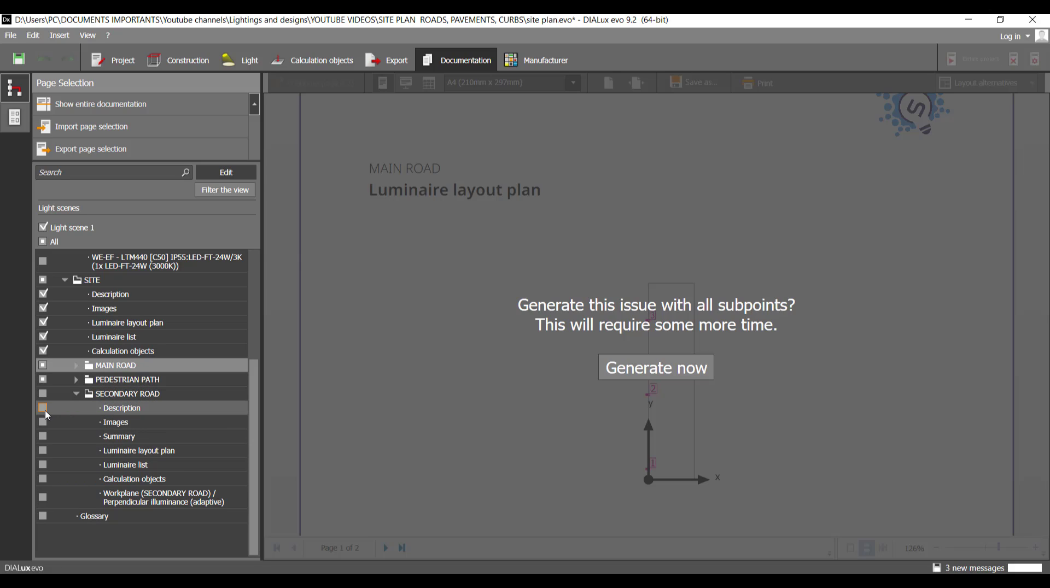
Include the SECONDARY ROAD Description page, browse the image catalogue and apply the suggested image
{"action": "left_click", "coordinate": [116, 416]}
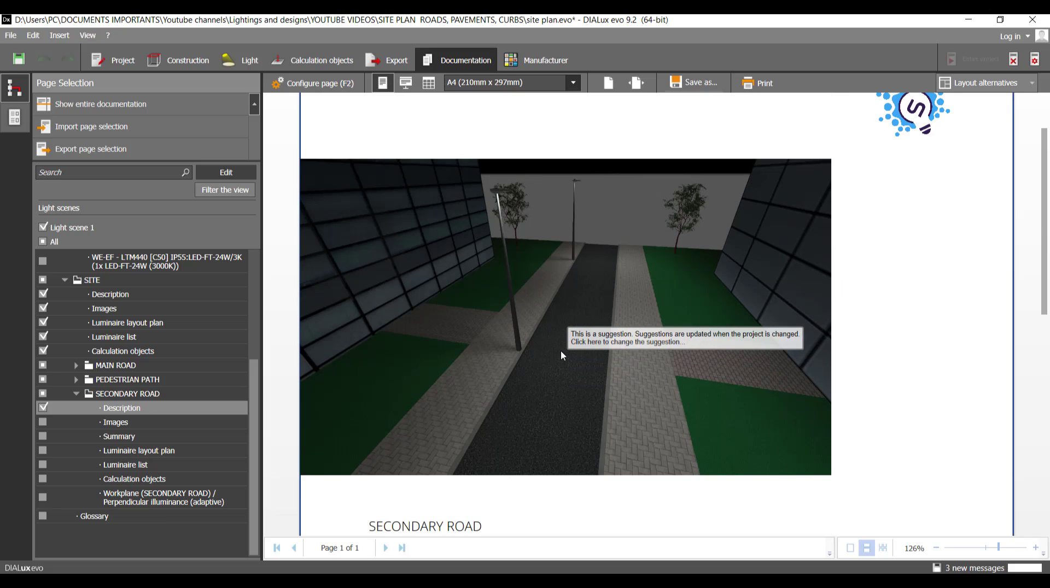
{"action": "left_click", "coordinate": [562, 356]}
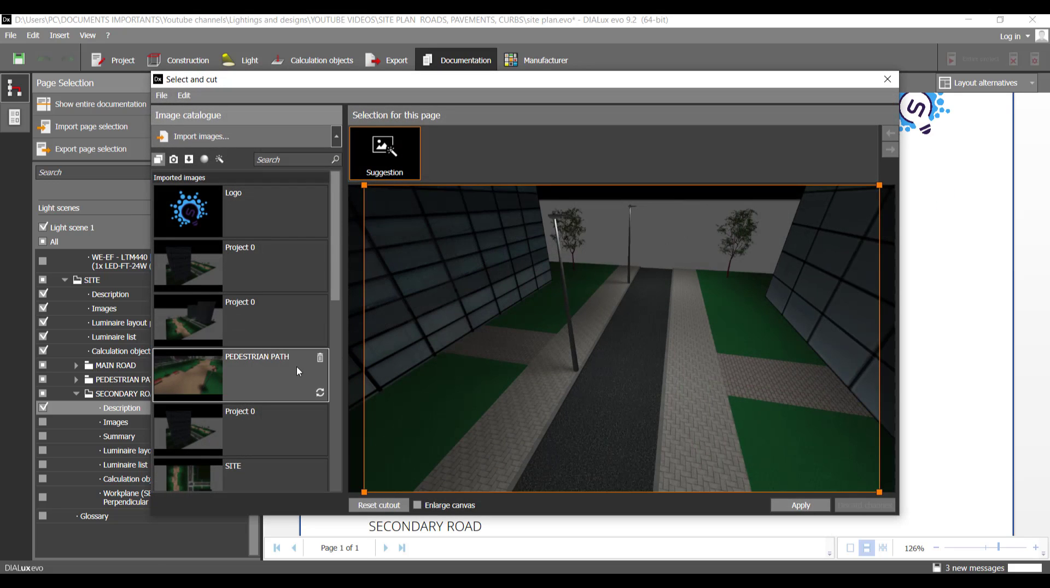
{"action": "scroll", "coordinate": [297, 368], "scroll_direction": "down", "scroll_amount": 4}
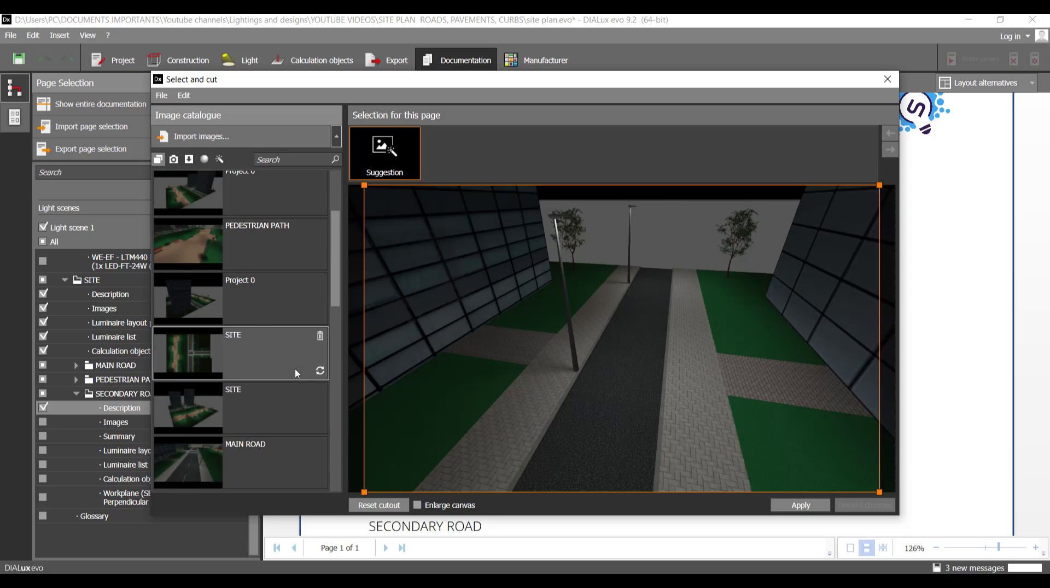
{"action": "scroll", "coordinate": [294, 368], "scroll_direction": "down", "scroll_amount": 10}
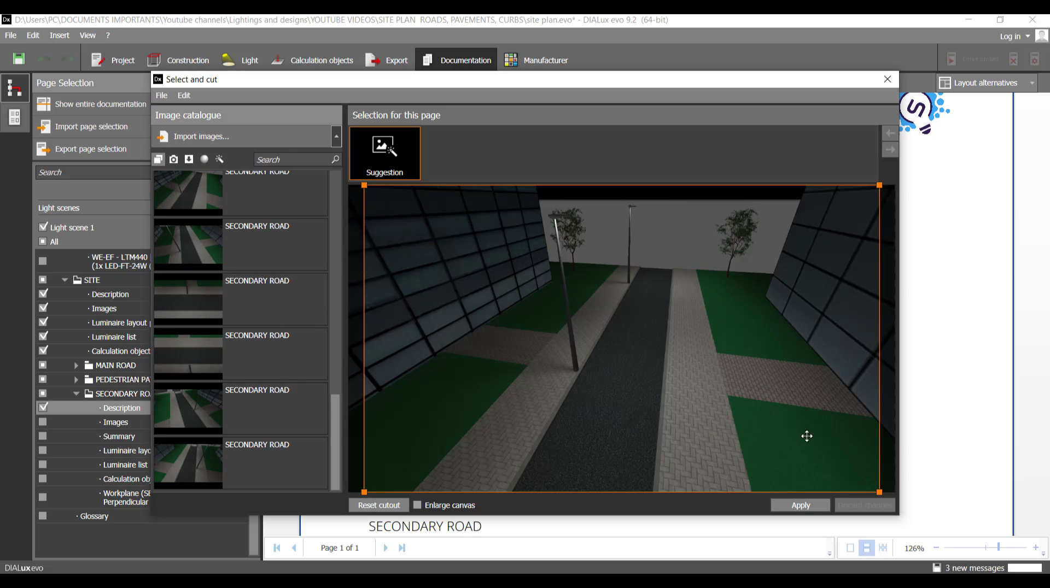
{"action": "left_click", "coordinate": [801, 506]}
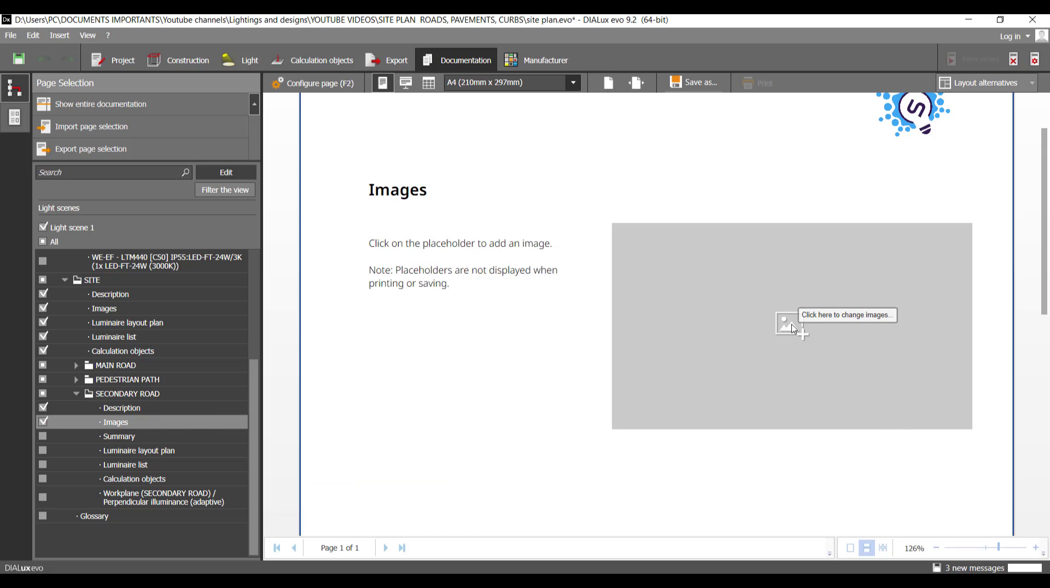
Insert a SECONDARY ROAD view showing the zebra crossing into the SECONDARY ROAD Images page
{"action": "left_click", "coordinate": [794, 330]}
{"action": "left_click_drag", "start_coordinate": [339, 267], "coordinate": [342, 482]}
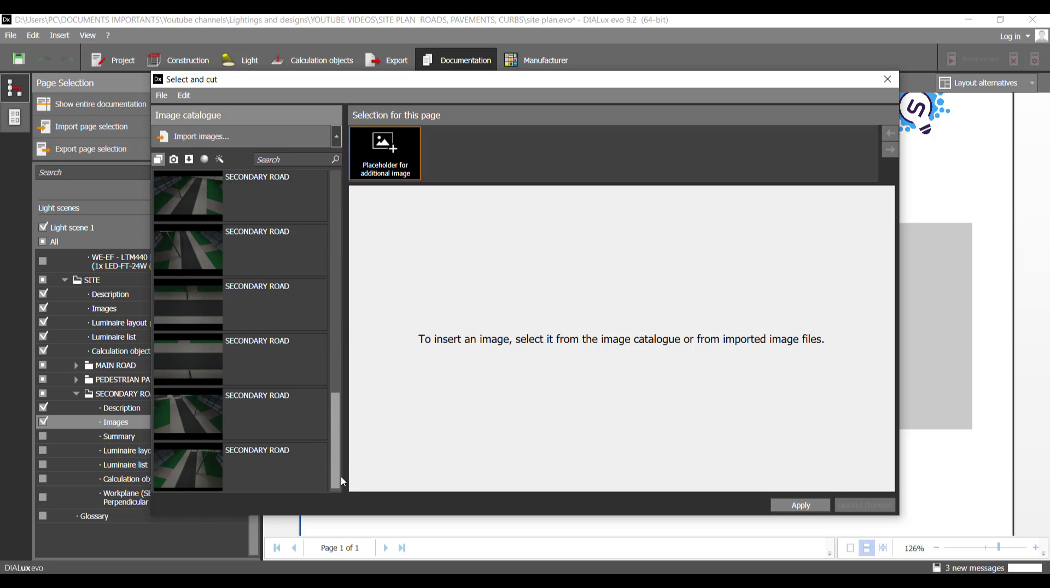
{"action": "left_click", "coordinate": [208, 467]}
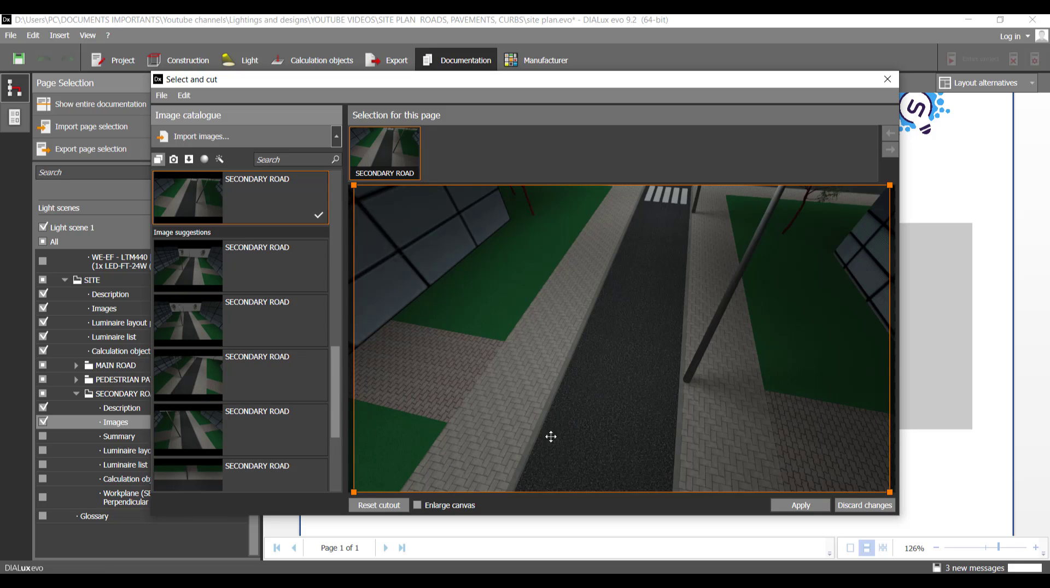
{"action": "left_click", "coordinate": [800, 506]}
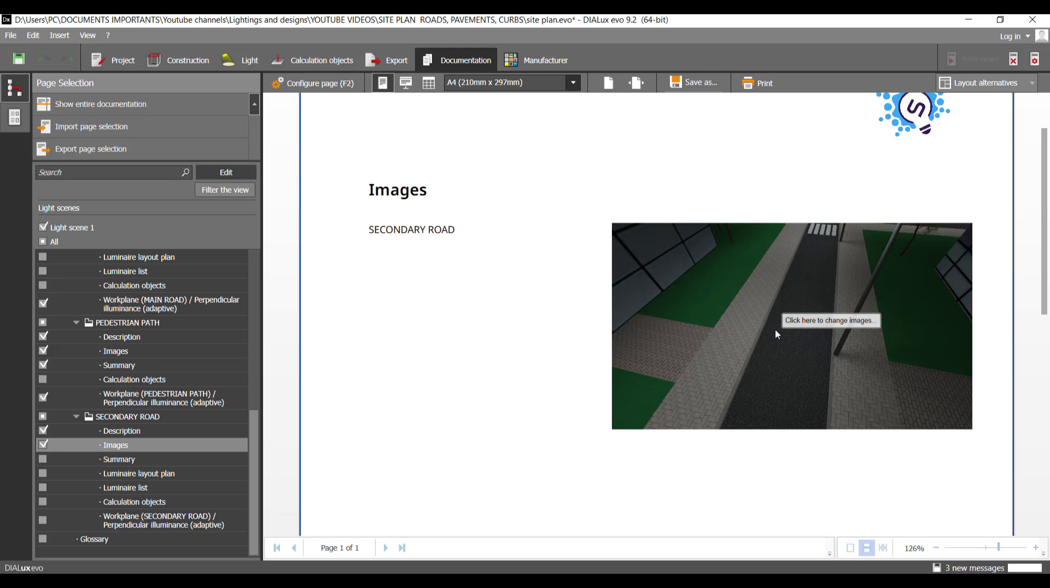
Replace the image on the SECONDARY ROAD Images page with another road view and add a second suggested SECONDARY ROAD image
{"action": "left_click", "coordinate": [776, 332]}
{"action": "scroll", "coordinate": [306, 437], "scroll_direction": "down", "scroll_amount": 5}
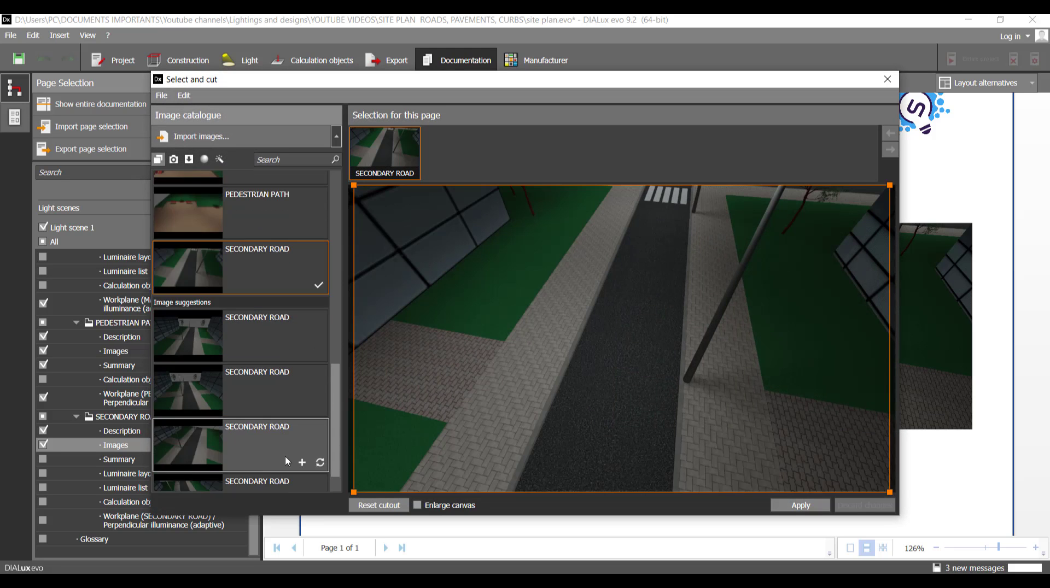
{"action": "scroll", "coordinate": [212, 421], "scroll_direction": "down", "scroll_amount": 2}
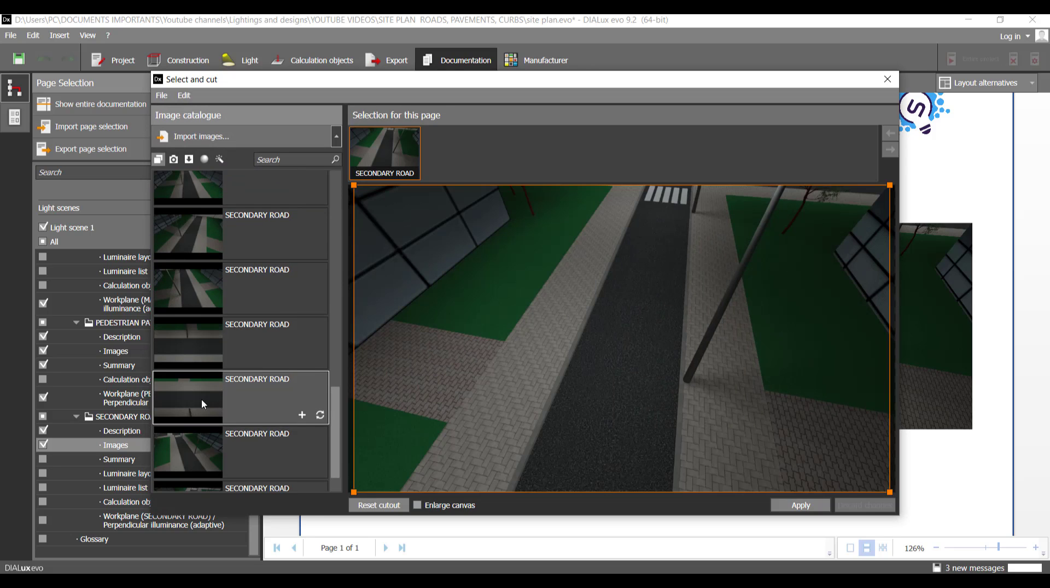
{"action": "double_click", "coordinate": [203, 299]}
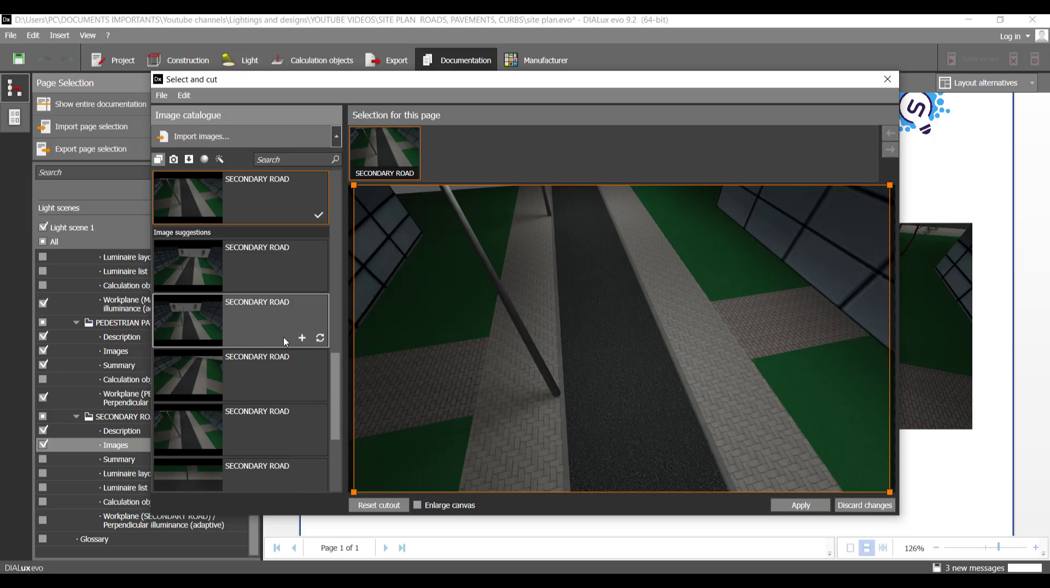
{"action": "left_click", "coordinate": [303, 339]}
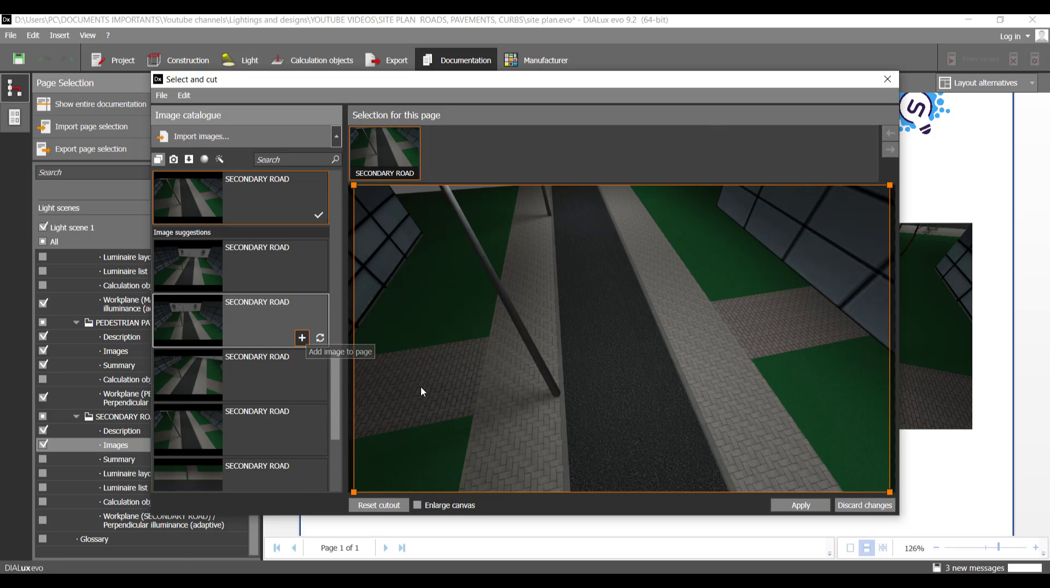
{"action": "left_click", "coordinate": [801, 506]}
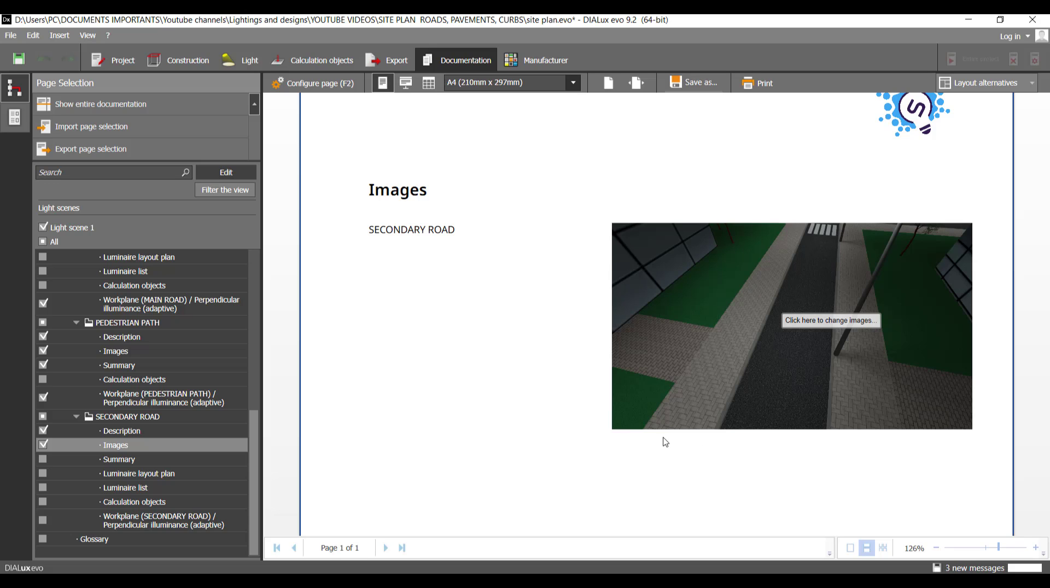
Review the SECONDARY ROAD Images page and choose the layout alternative with two images stacked beside their text
{"action": "scroll", "coordinate": [574, 440], "scroll_direction": "down", "scroll_amount": 3}
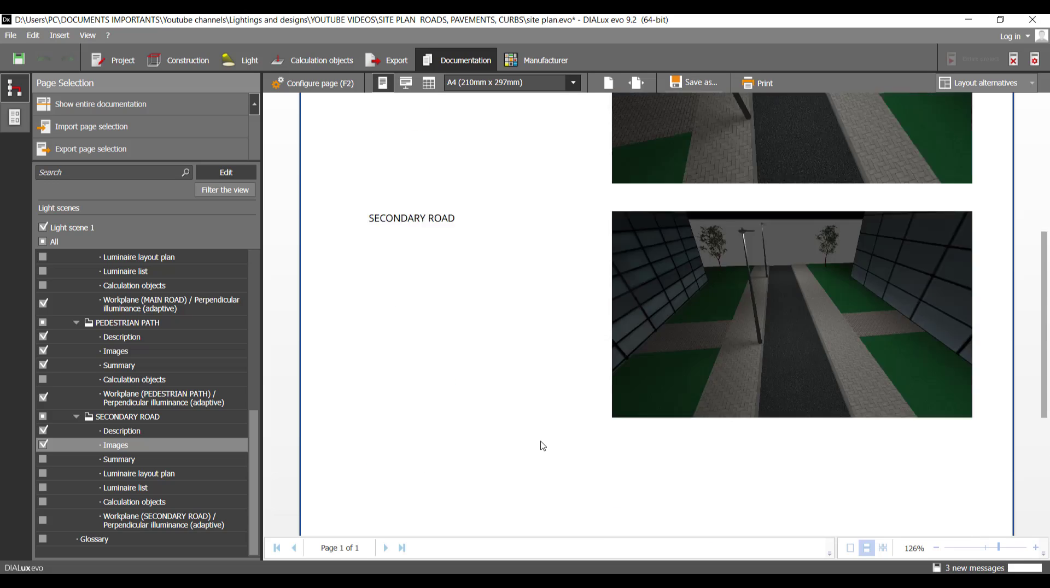
{"action": "scroll", "coordinate": [540, 441], "scroll_direction": "up", "scroll_amount": 3}
{"action": "left_click", "coordinate": [559, 322]}
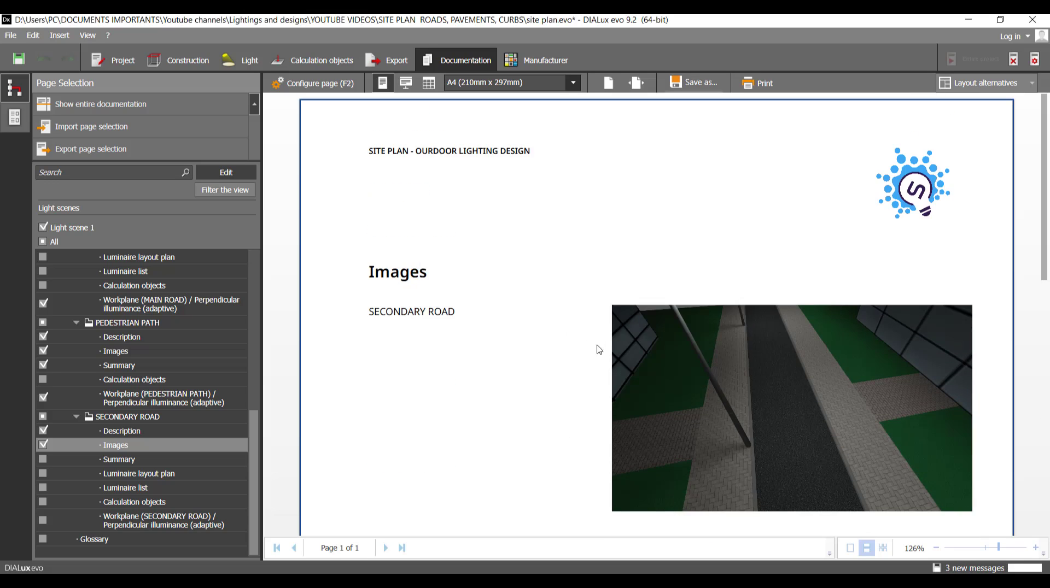
{"action": "scroll", "coordinate": [599, 349], "scroll_direction": "down", "scroll_amount": 3}
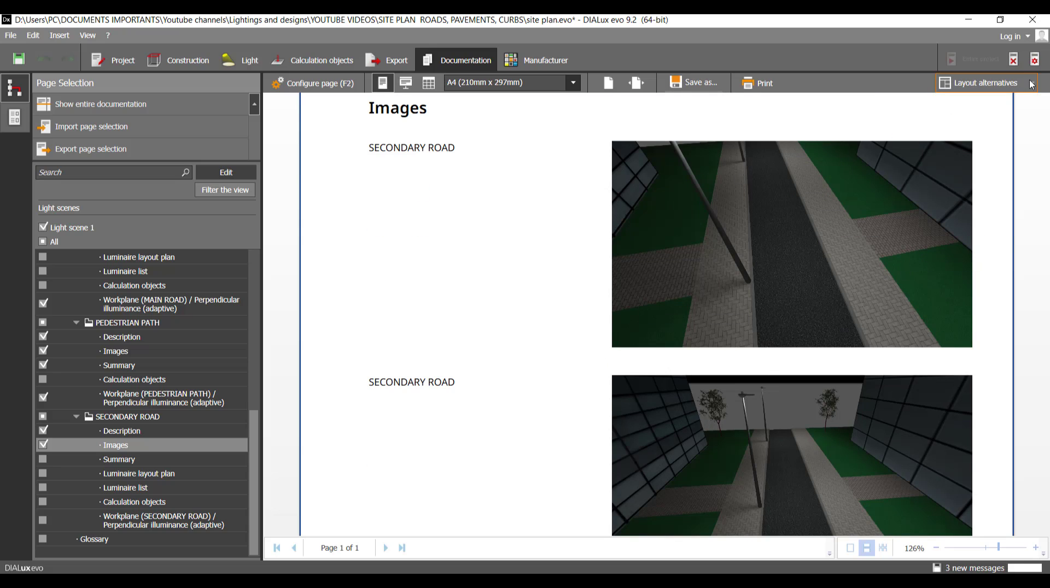
{"action": "left_click", "coordinate": [1032, 83]}
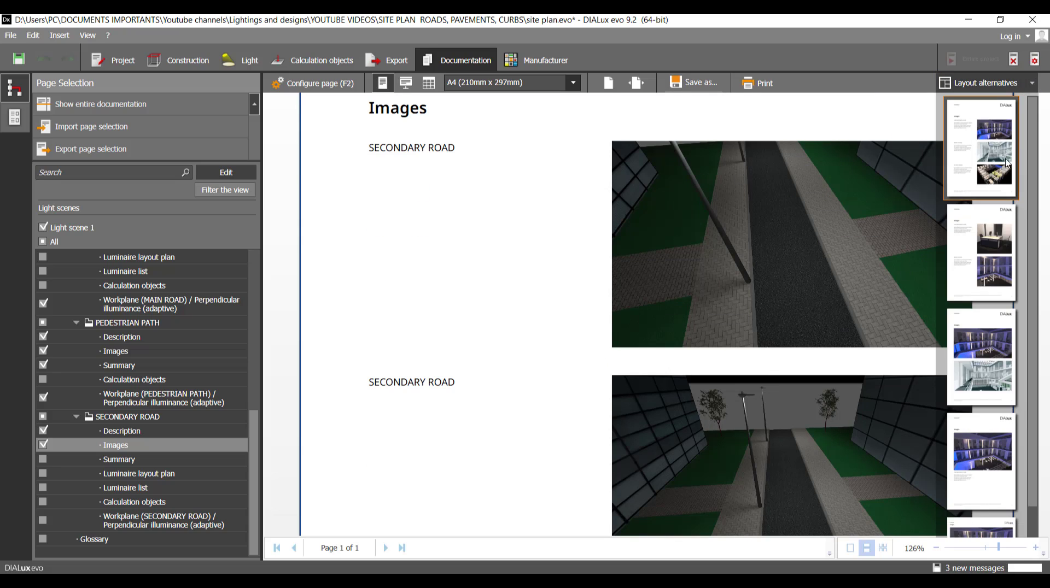
{"action": "left_click", "coordinate": [986, 265]}
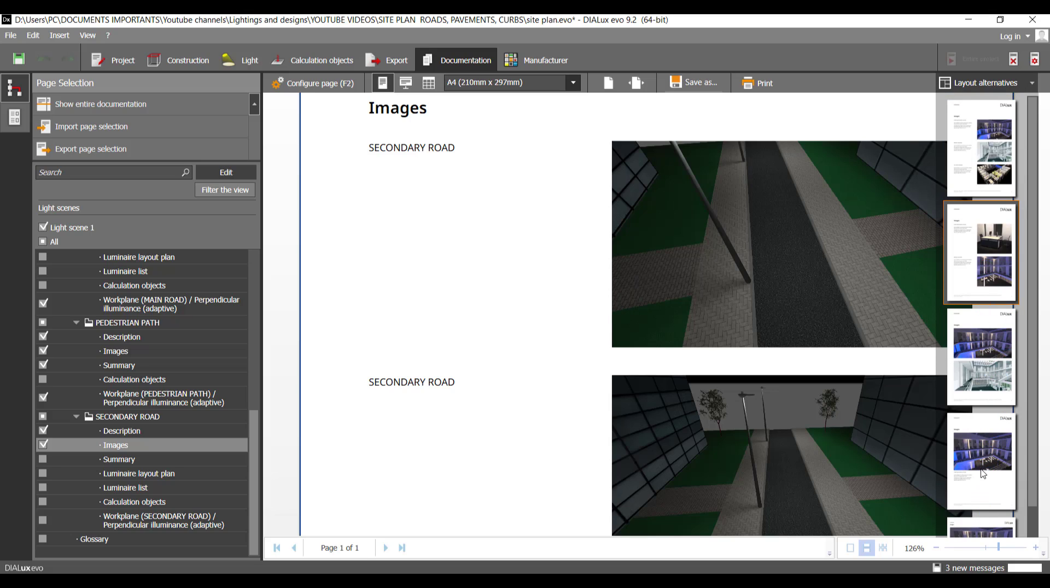
Close the layout alternatives, check both images on the SECONDARY ROAD Images page, and include the SECONDARY ROAD Summary page
{"action": "left_click", "coordinate": [1033, 85]}
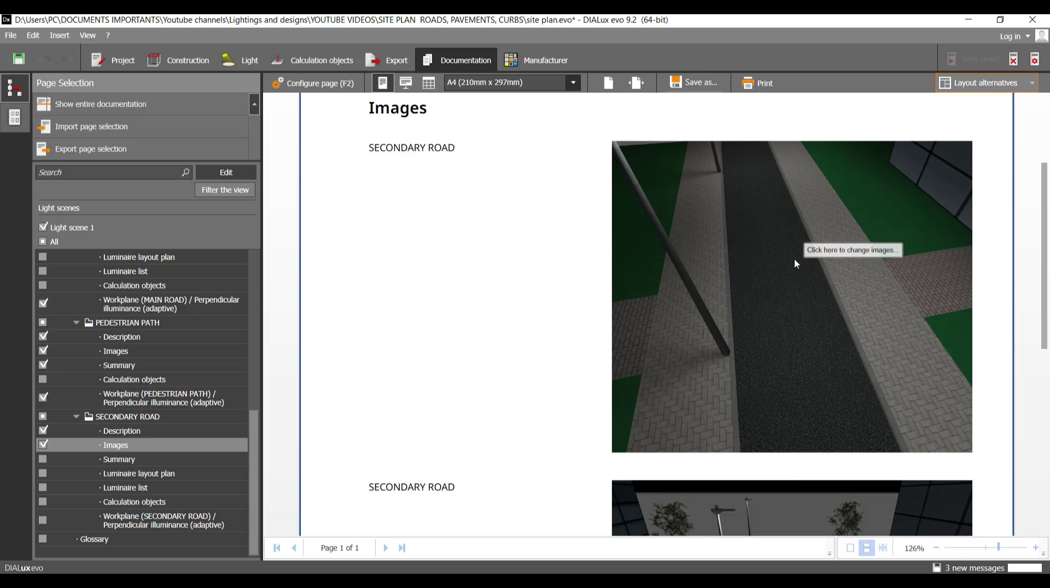
{"action": "scroll", "coordinate": [598, 305], "scroll_direction": "down", "scroll_amount": 5}
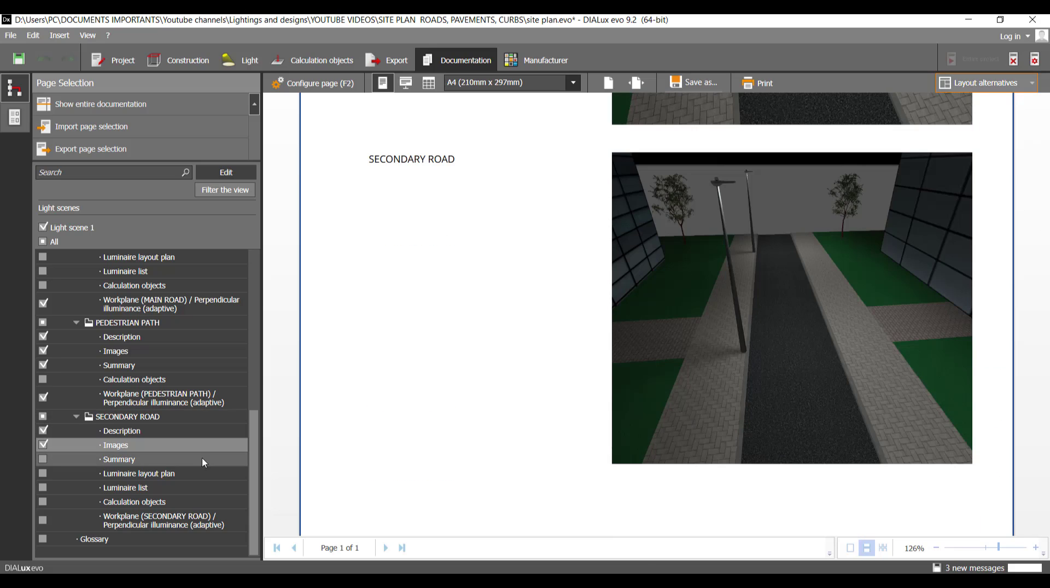
{"action": "left_click", "coordinate": [45, 460]}
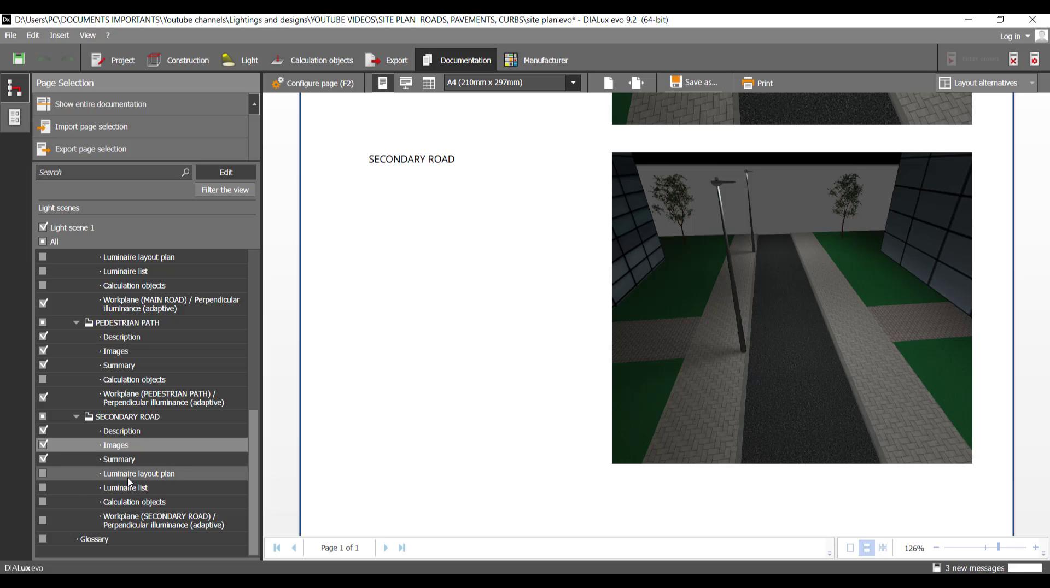
Examine the SECONDARY ROAD Luminaire layout plan and Luminaire list pages without including them in the report
{"action": "left_click", "coordinate": [155, 480]}
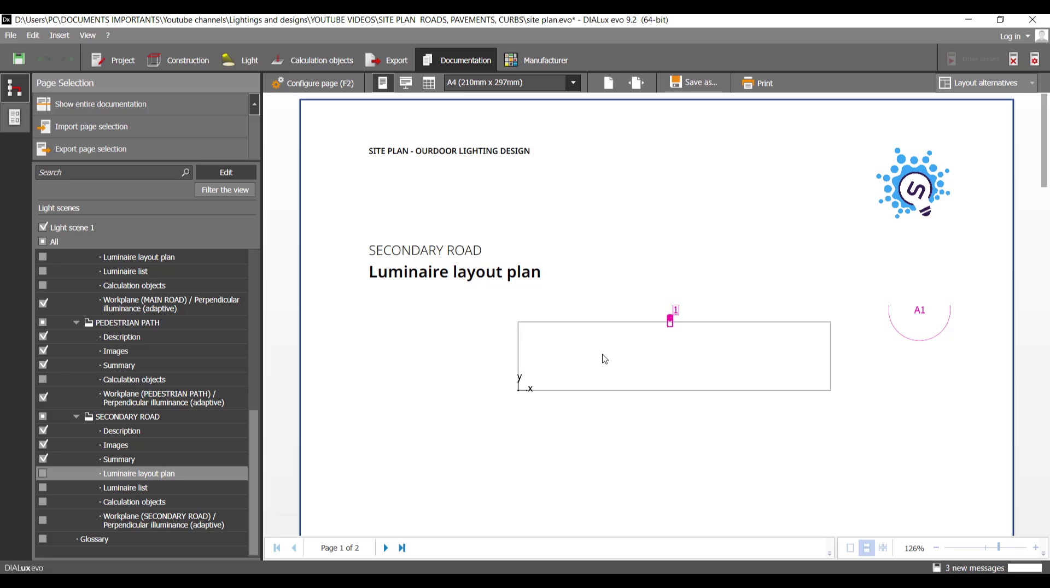
{"action": "scroll", "coordinate": [536, 367], "scroll_direction": "down", "scroll_amount": 3}
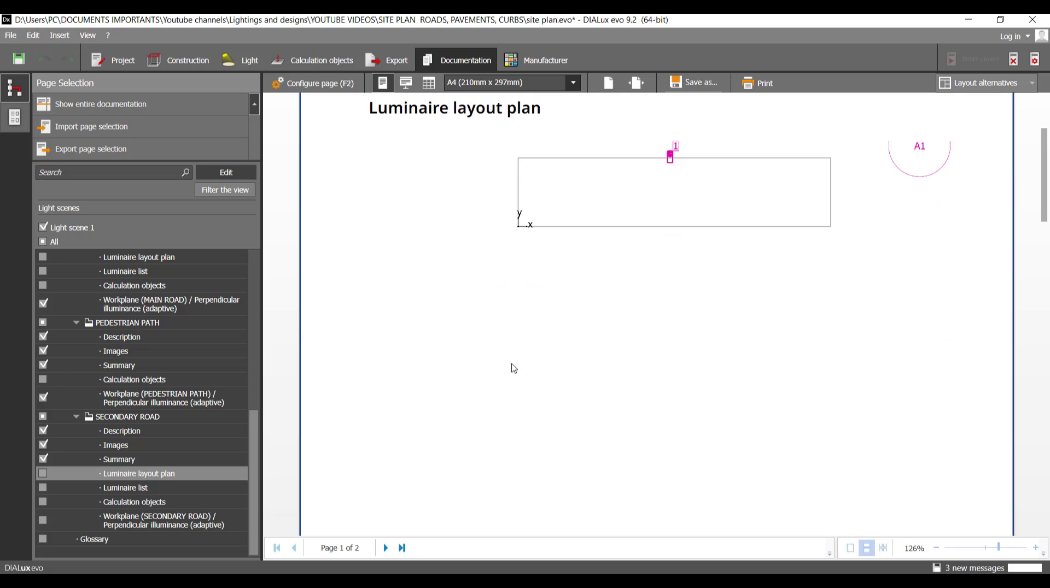
{"action": "left_click", "coordinate": [121, 491]}
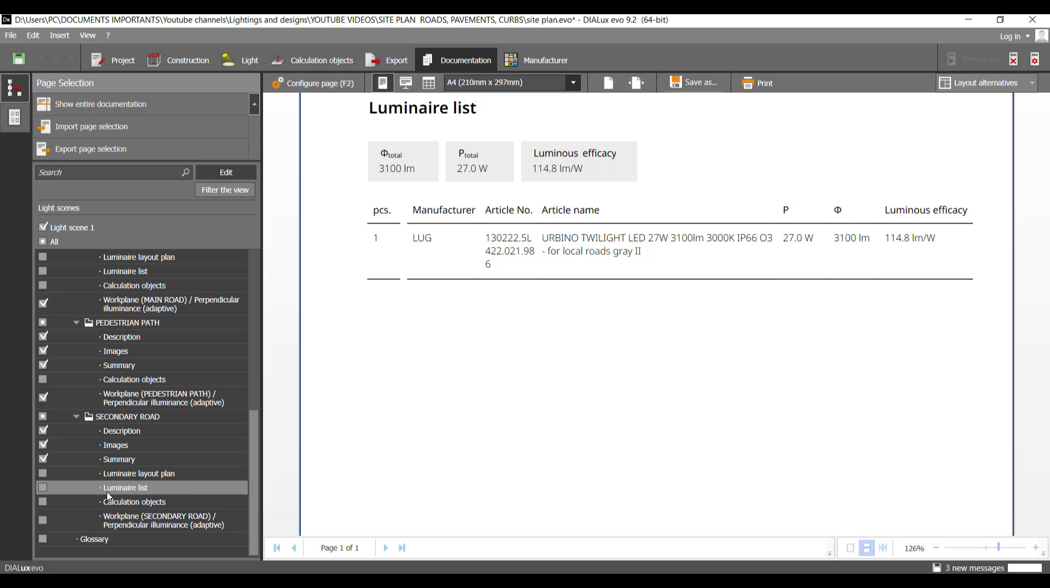
Review the SECONDARY ROAD Summary page and its configuration options, and include the Workplane (SECONDARY ROAD) / Perpendicular illuminance (adaptive) page
{"action": "left_click", "coordinate": [125, 461]}
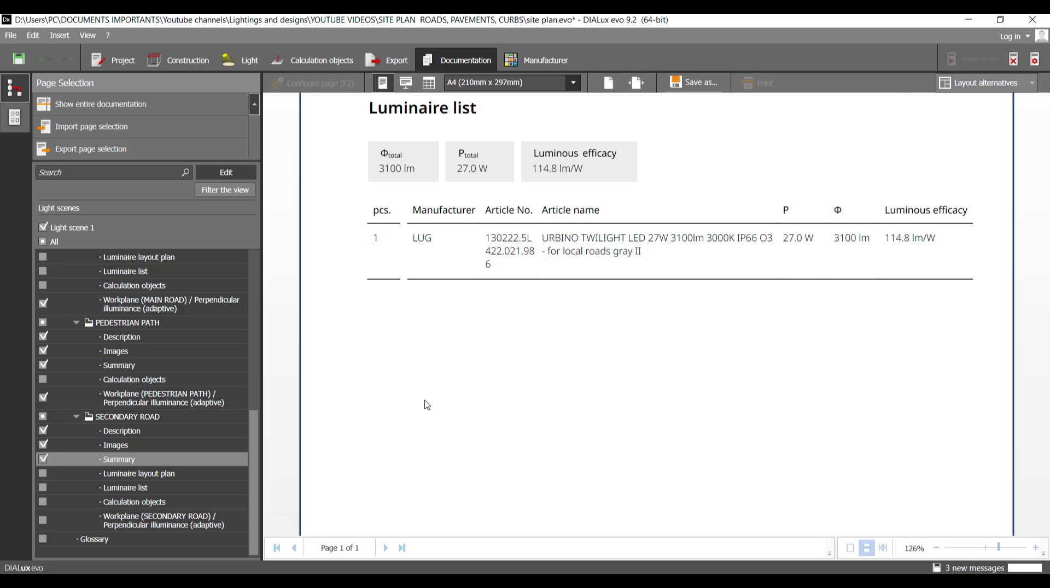
{"action": "scroll", "coordinate": [425, 406], "scroll_direction": "down", "scroll_amount": 8}
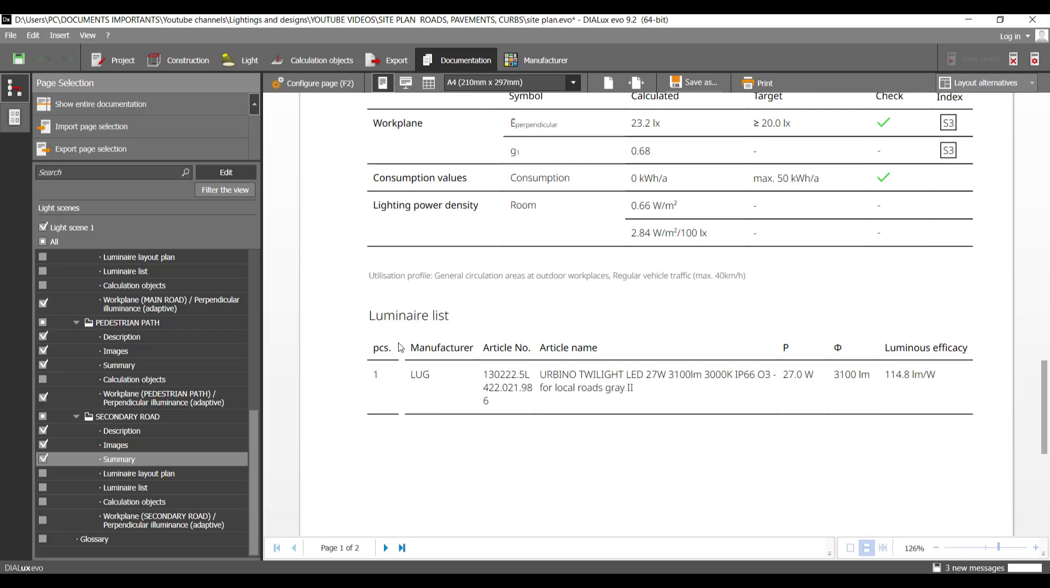
{"action": "left_click", "coordinate": [328, 83]}
{"action": "left_click", "coordinate": [329, 85]}
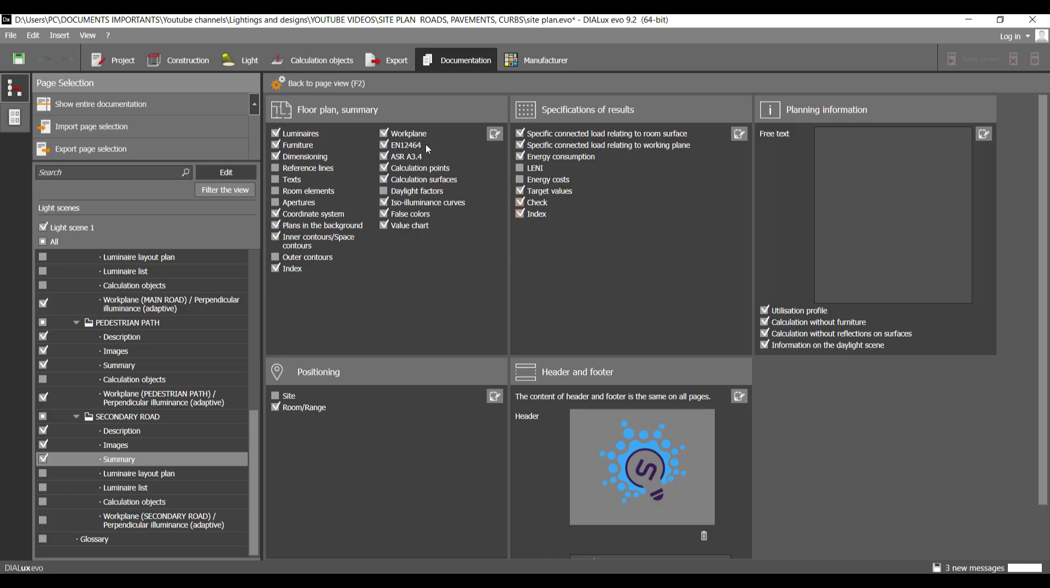
{"action": "left_click", "coordinate": [348, 86]}
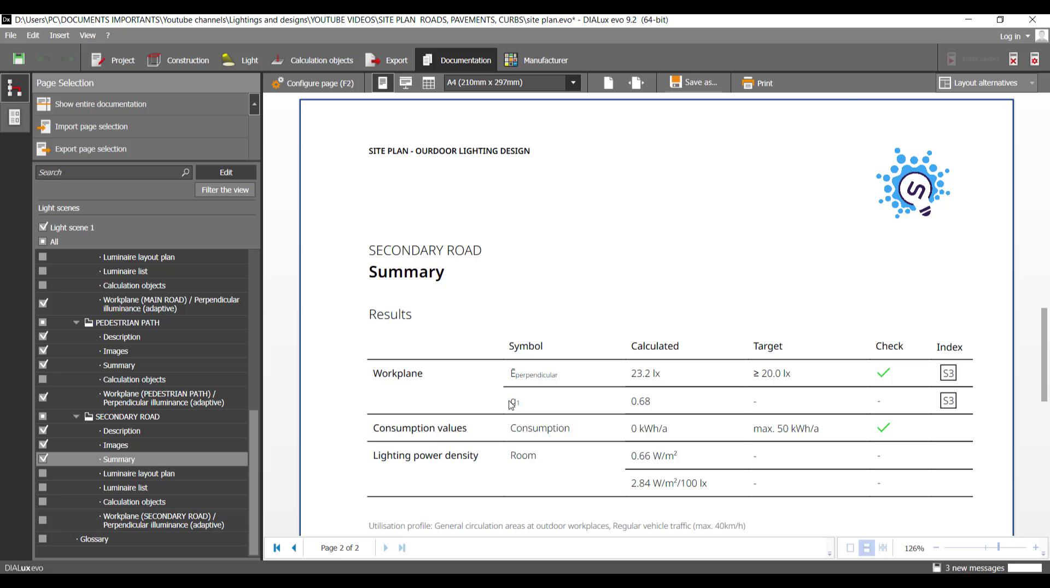
{"action": "scroll", "coordinate": [336, 459], "scroll_direction": "down", "scroll_amount": 5}
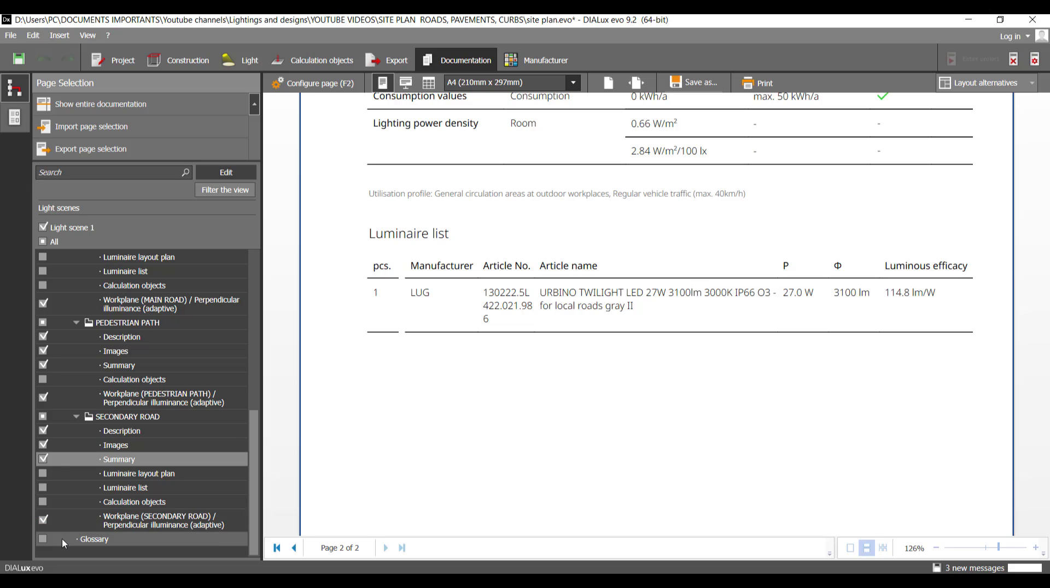
Read through the Glossary pages, from the definitions under A to those under W
{"action": "left_click", "coordinate": [90, 540]}
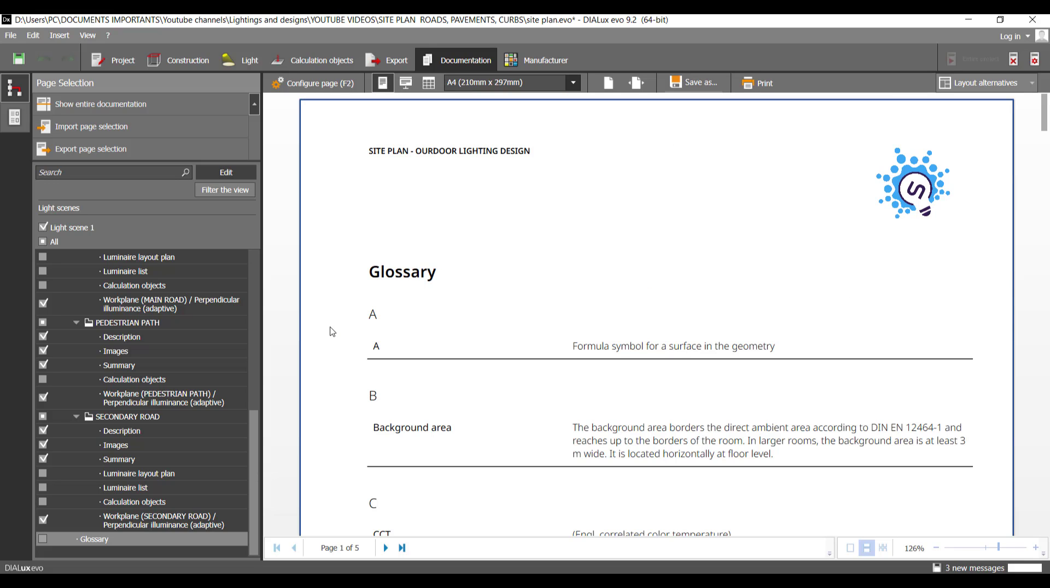
{"action": "scroll", "coordinate": [332, 332], "scroll_direction": "down", "scroll_amount": 1}
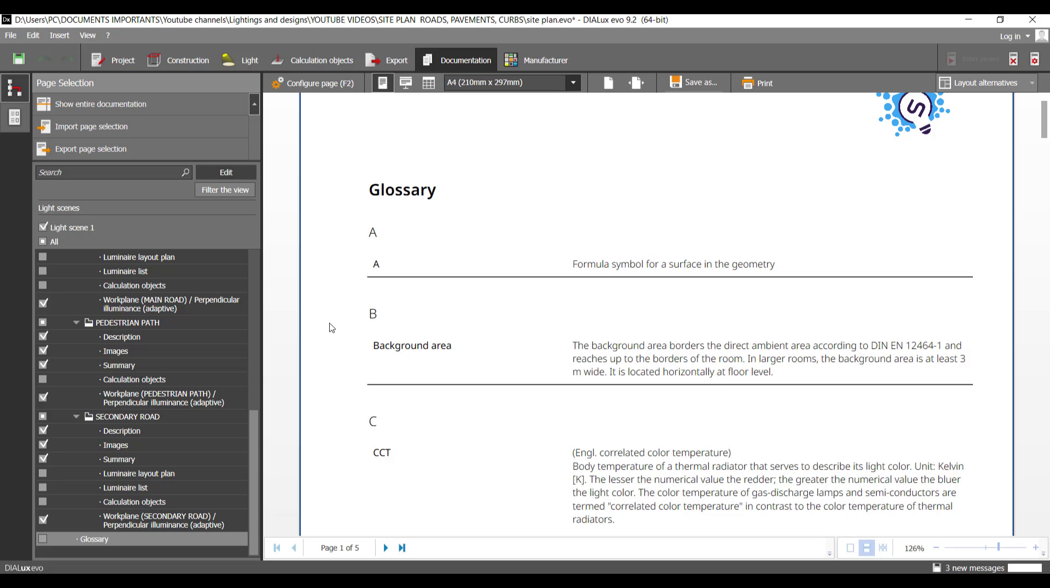
{"action": "scroll", "coordinate": [338, 298], "scroll_direction": "down", "scroll_amount": 1}
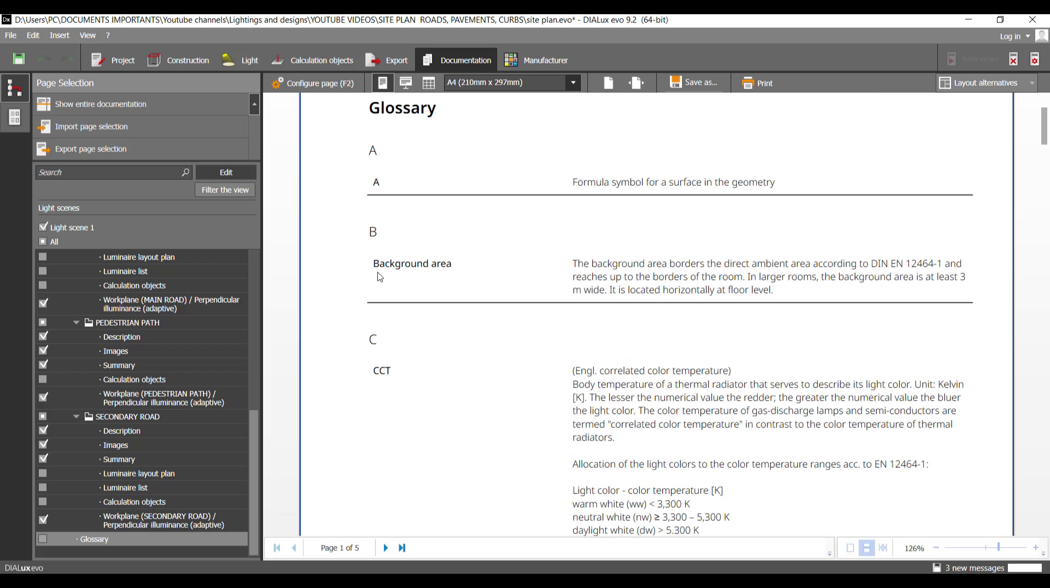
{"action": "scroll", "coordinate": [377, 334], "scroll_direction": "down", "scroll_amount": 3}
{"action": "scroll", "coordinate": [377, 337], "scroll_direction": "down", "scroll_amount": 4}
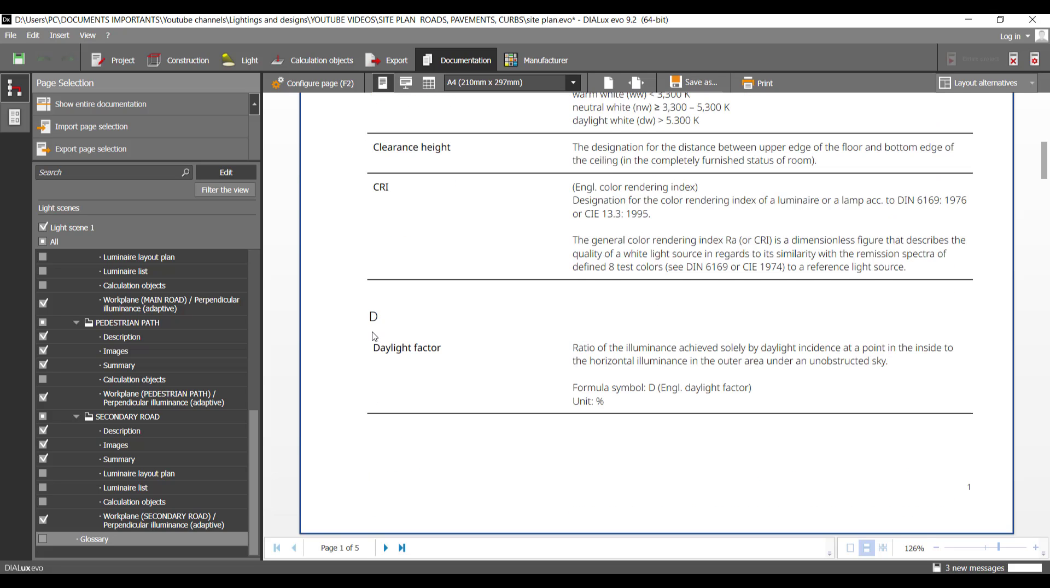
{"action": "scroll", "coordinate": [353, 336], "scroll_direction": "up", "scroll_amount": 6}
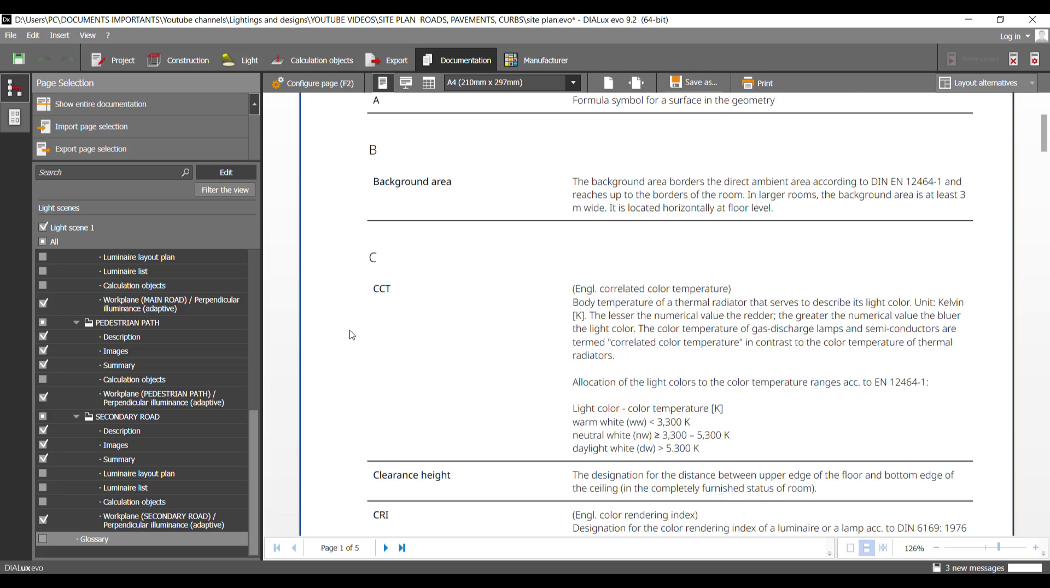
{"action": "scroll", "coordinate": [352, 335], "scroll_direction": "up", "scroll_amount": 1}
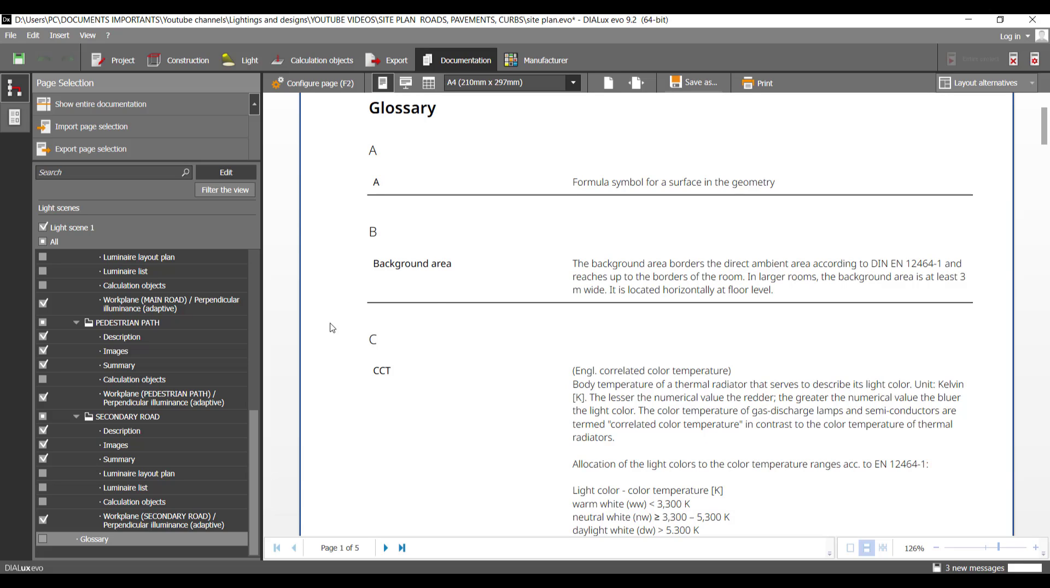
{"action": "scroll", "coordinate": [387, 384], "scroll_direction": "down", "scroll_amount": 2}
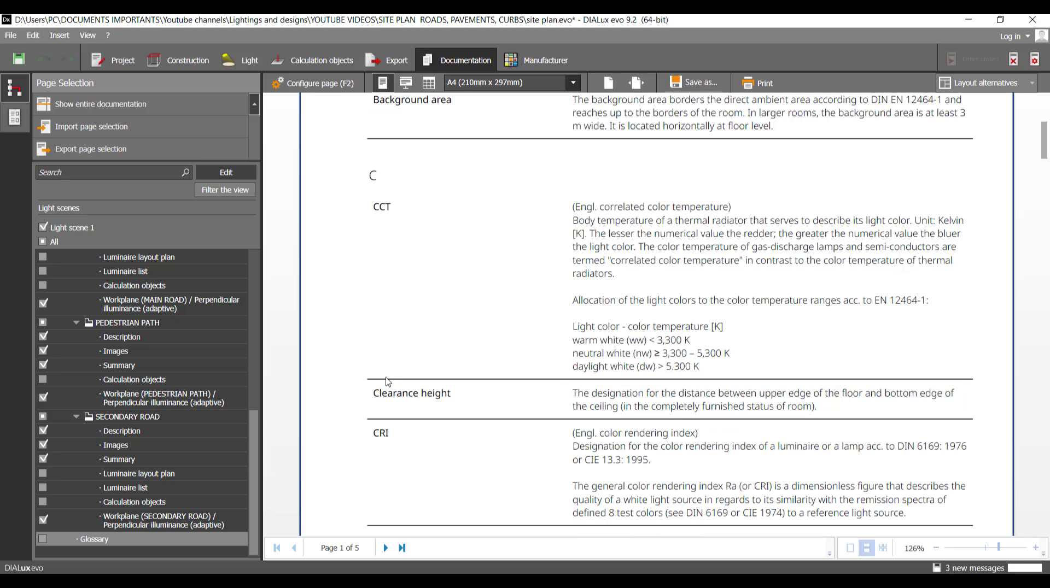
{"action": "scroll", "coordinate": [388, 384], "scroll_direction": "down", "scroll_amount": 1}
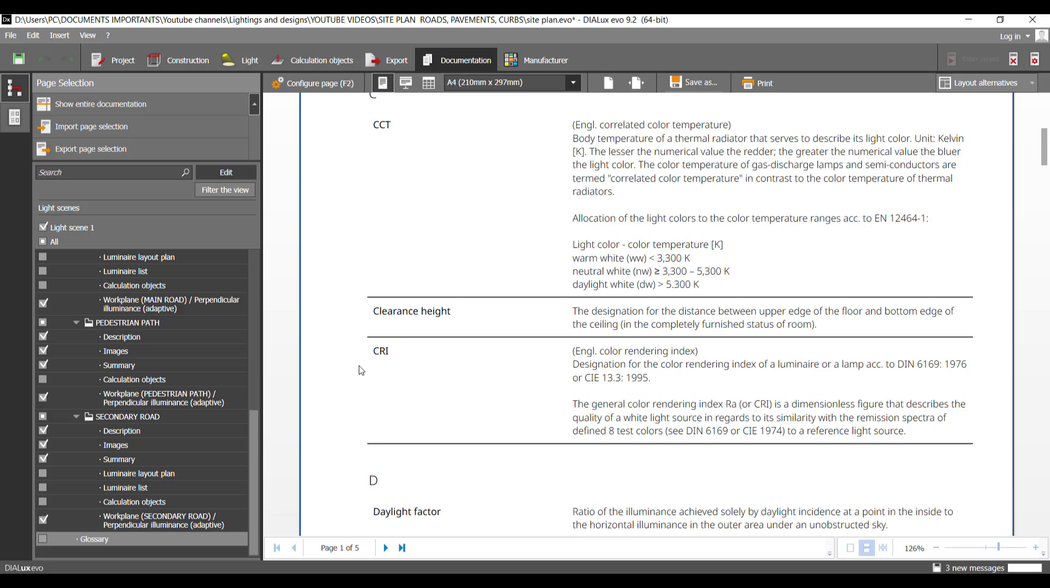
{"action": "scroll", "coordinate": [347, 380], "scroll_direction": "down", "scroll_amount": 1}
{"action": "scroll", "coordinate": [378, 440], "scroll_direction": "down", "scroll_amount": 3}
{"action": "scroll", "coordinate": [372, 438], "scroll_direction": "down", "scroll_amount": 5}
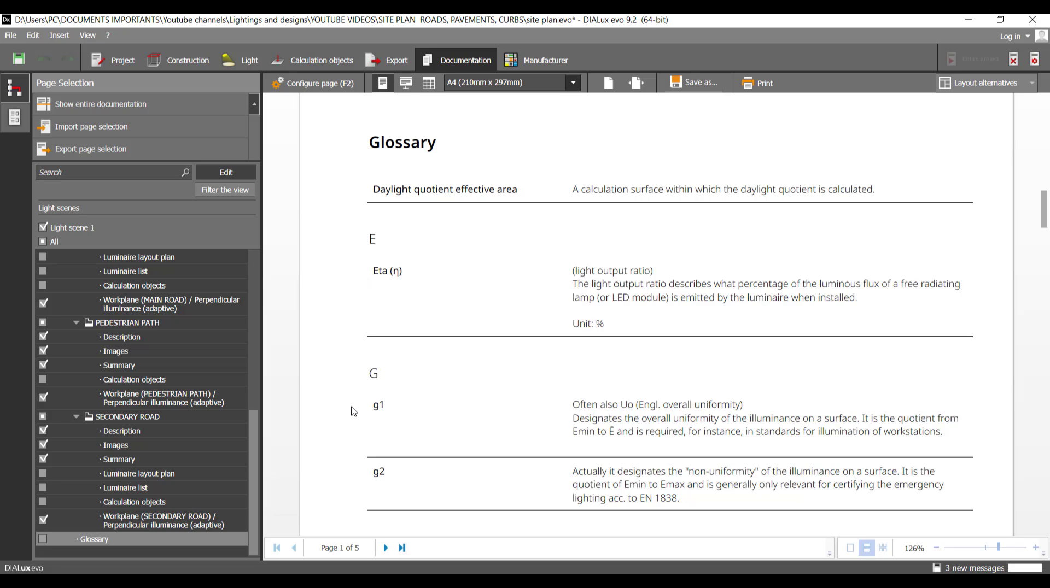
{"action": "scroll", "coordinate": [340, 407], "scroll_direction": "down", "scroll_amount": 1}
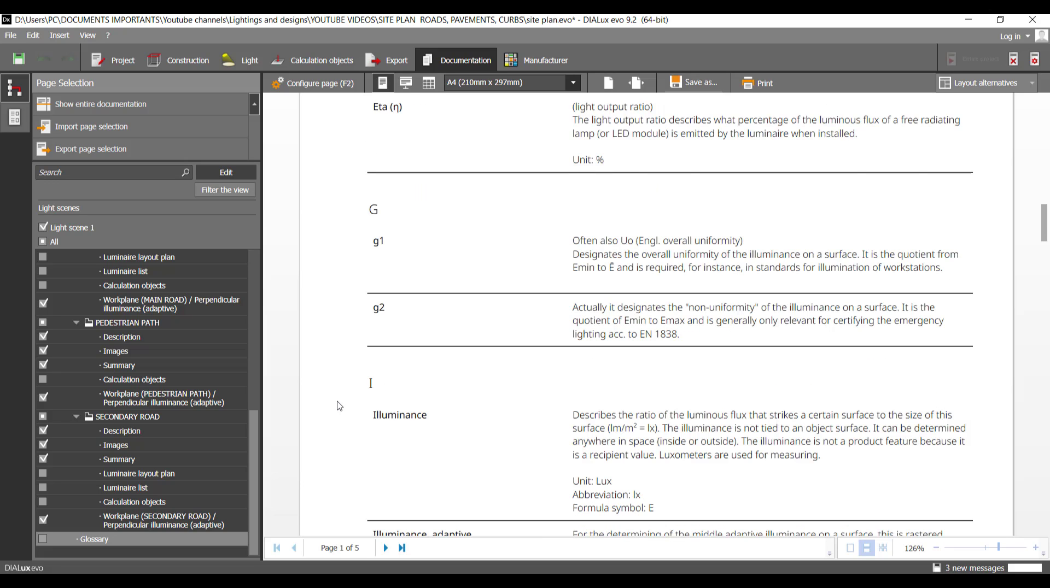
{"action": "scroll", "coordinate": [339, 406], "scroll_direction": "down", "scroll_amount": 3}
{"action": "scroll", "coordinate": [347, 399], "scroll_direction": "down", "scroll_amount": 1}
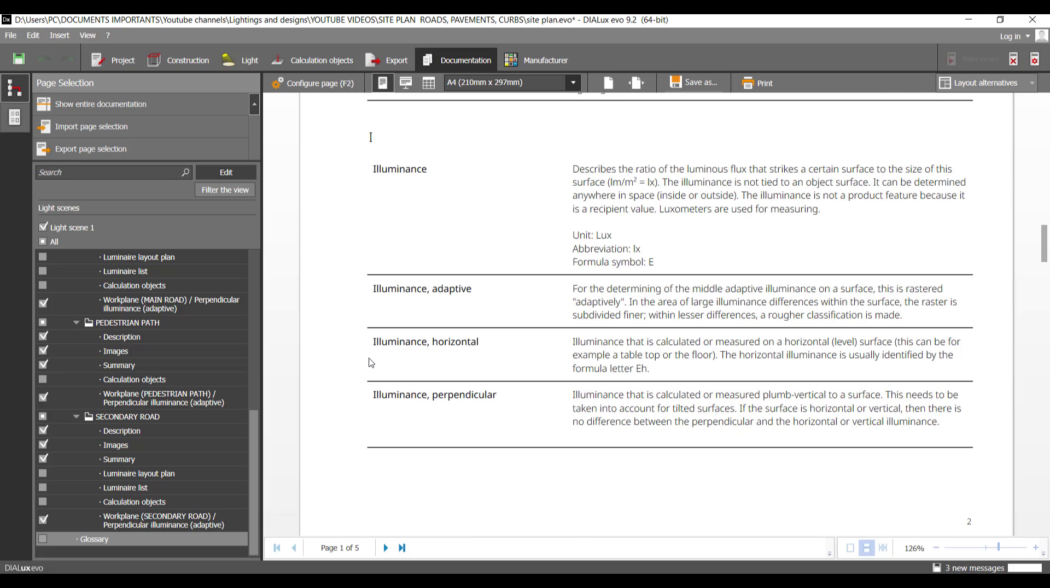
{"action": "scroll", "coordinate": [383, 360], "scroll_direction": "down", "scroll_amount": 3}
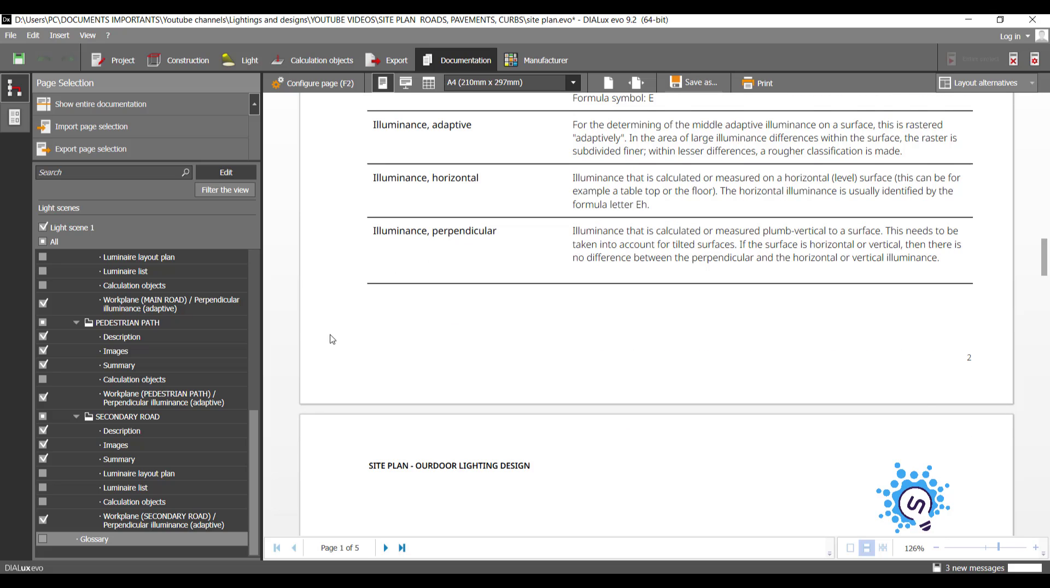
{"action": "scroll", "coordinate": [332, 339], "scroll_direction": "down", "scroll_amount": 6}
{"action": "scroll", "coordinate": [355, 328], "scroll_direction": "down", "scroll_amount": 5}
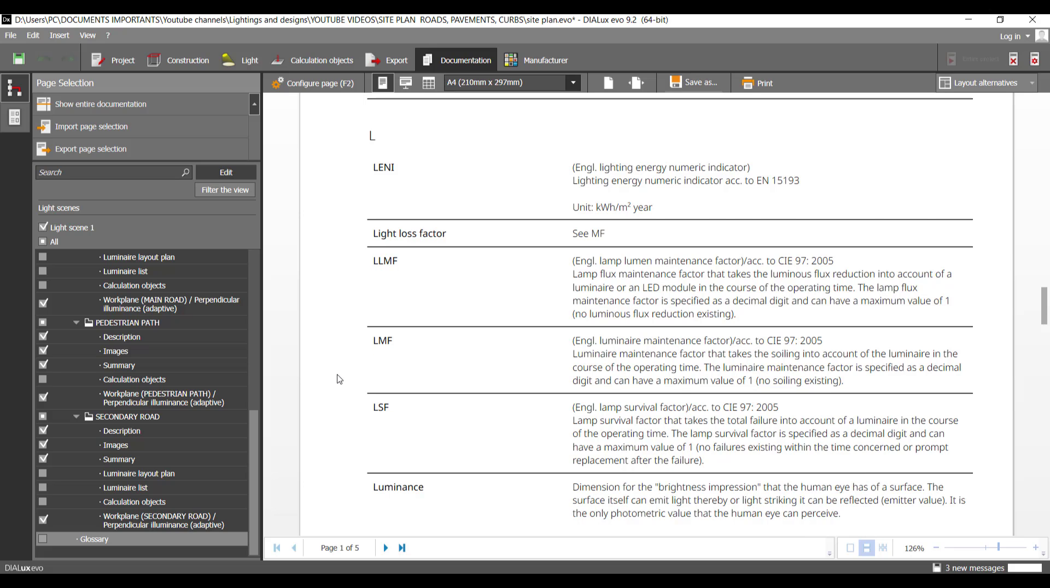
{"action": "scroll", "coordinate": [339, 380], "scroll_direction": "down", "scroll_amount": 5}
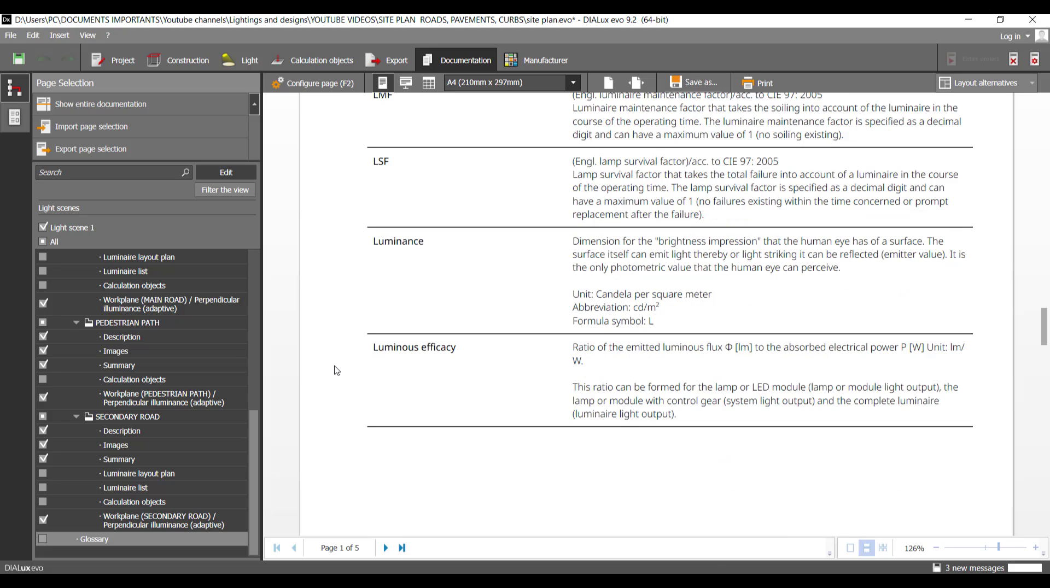
{"action": "scroll", "coordinate": [336, 371], "scroll_direction": "down", "scroll_amount": 10}
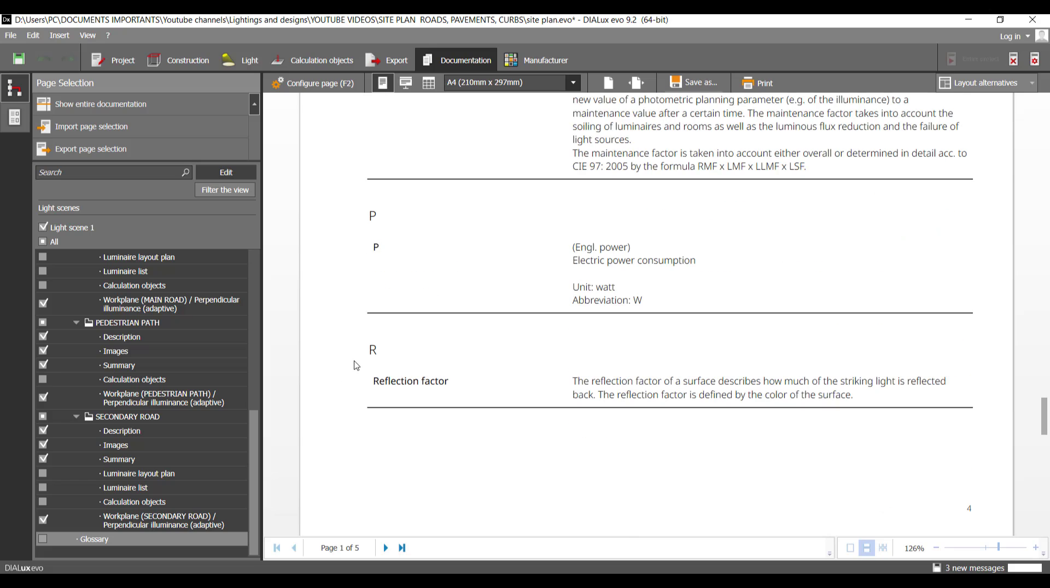
{"action": "scroll", "coordinate": [339, 371], "scroll_direction": "down", "scroll_amount": 15}
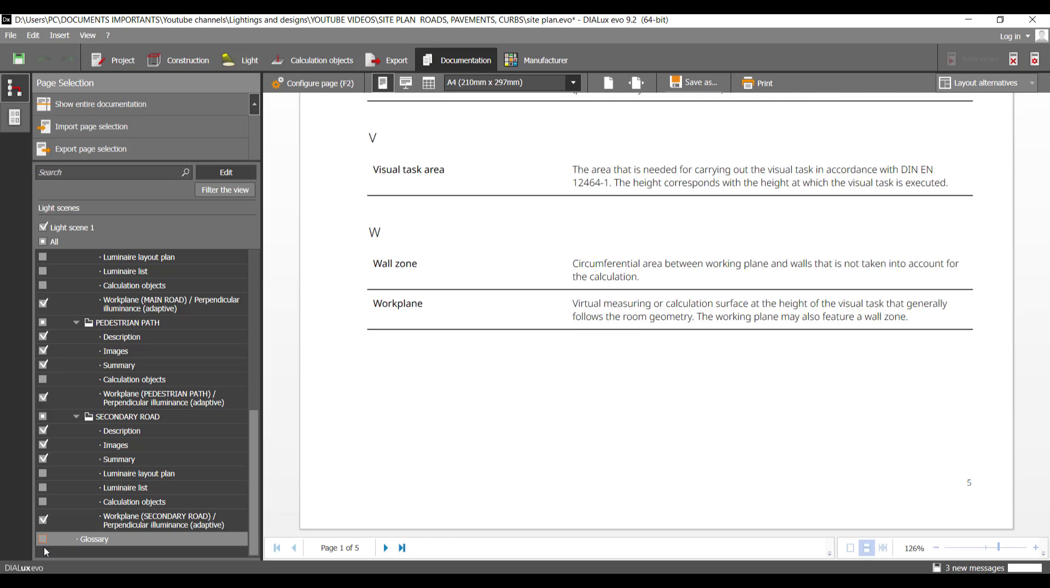
Check the complete list of selected documentation pages, from the Cover page down to the Glossary, leaving the Glossary excluded
{"action": "scroll", "coordinate": [255, 508], "scroll_direction": "up", "scroll_amount": 5}
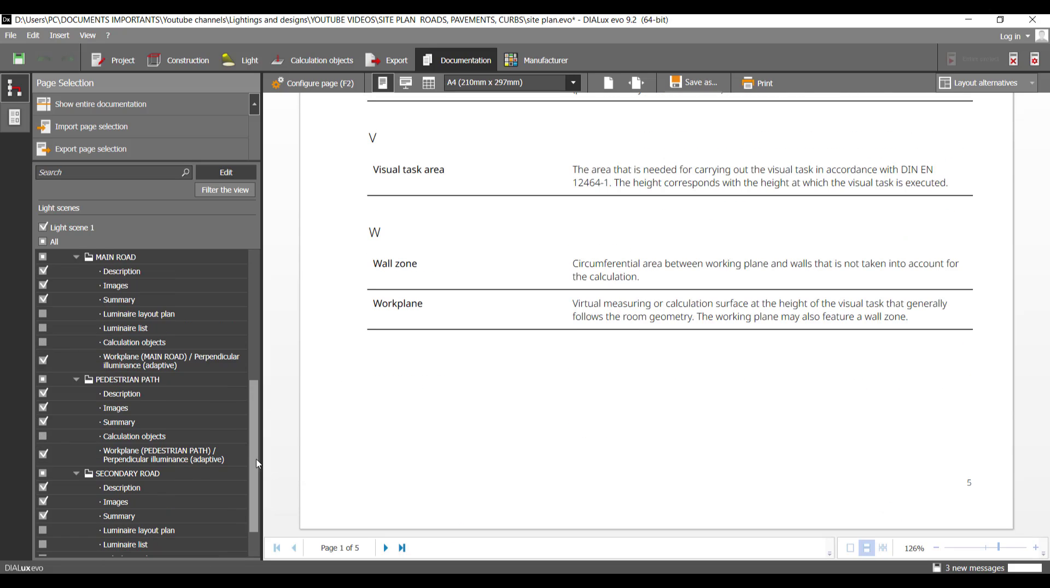
{"action": "scroll", "coordinate": [255, 508], "scroll_direction": "down", "scroll_amount": 5}
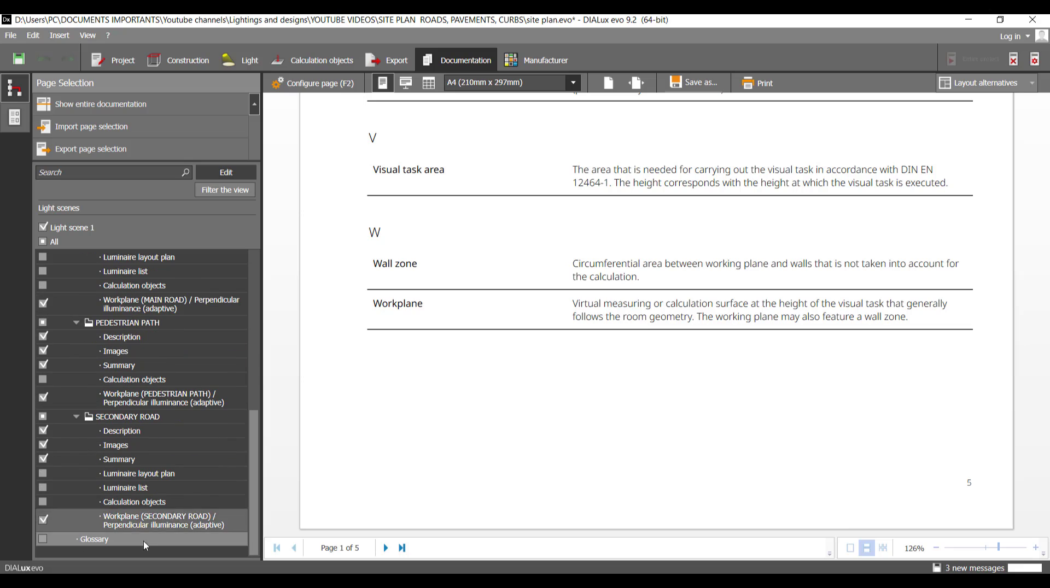
{"action": "left_click", "coordinate": [43, 544]}
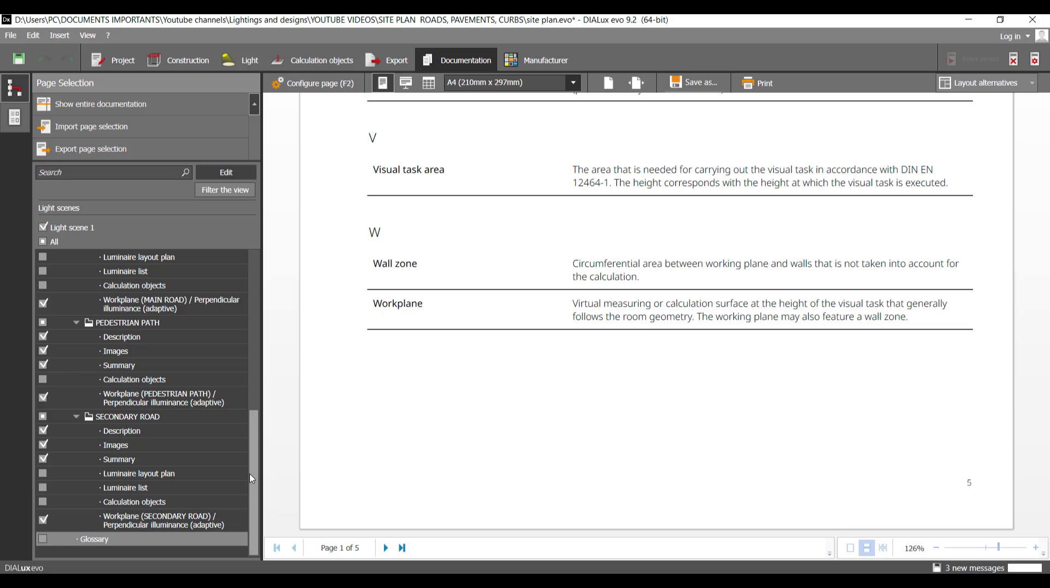
{"action": "left_click_drag", "start_coordinate": [255, 446], "coordinate": [265, 286]}
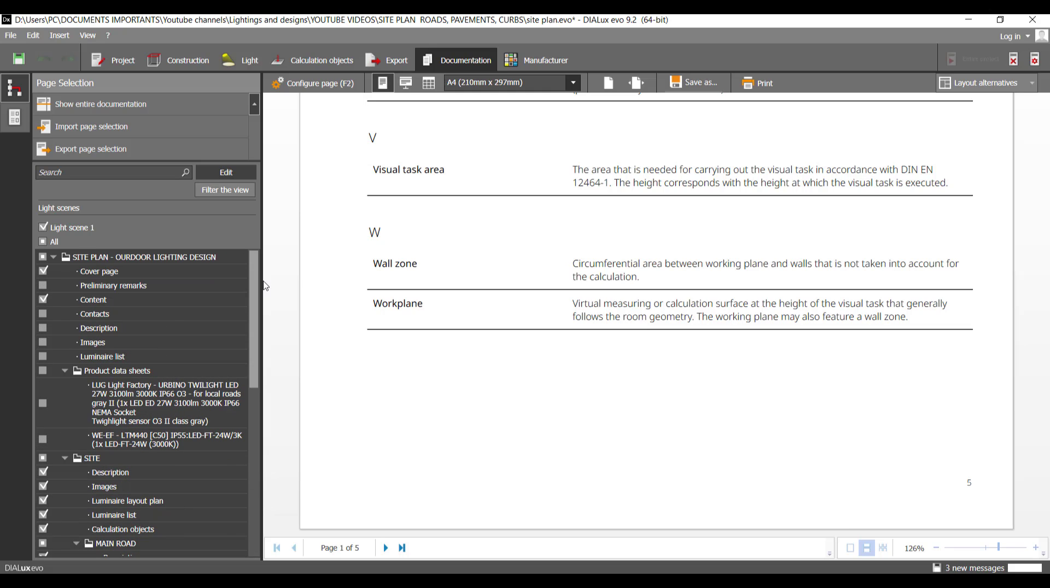
{"action": "scroll", "coordinate": [240, 475], "scroll_direction": "down", "scroll_amount": 10}
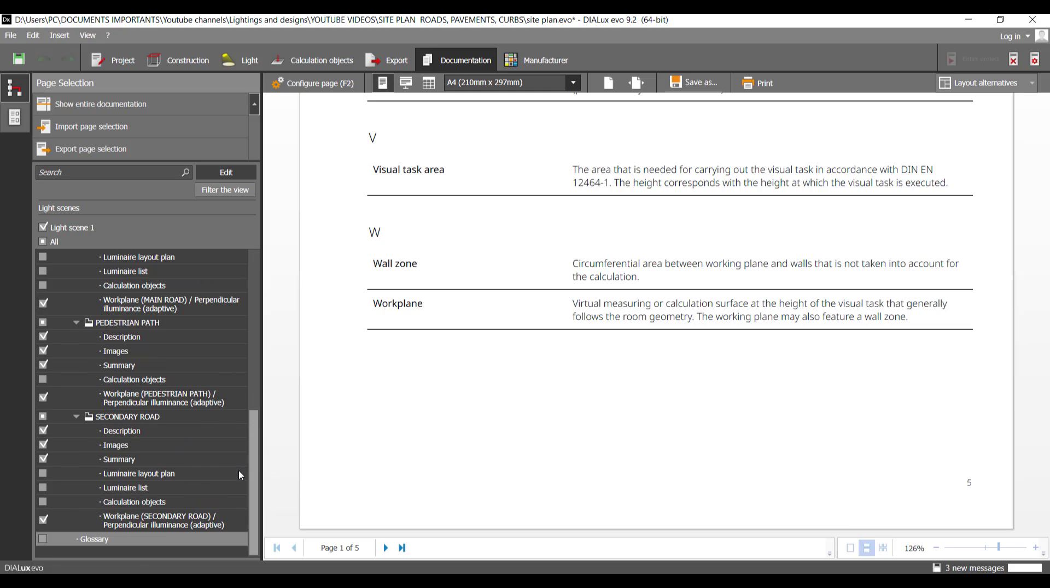
{"action": "scroll", "coordinate": [240, 465], "scroll_direction": "up", "scroll_amount": 10}
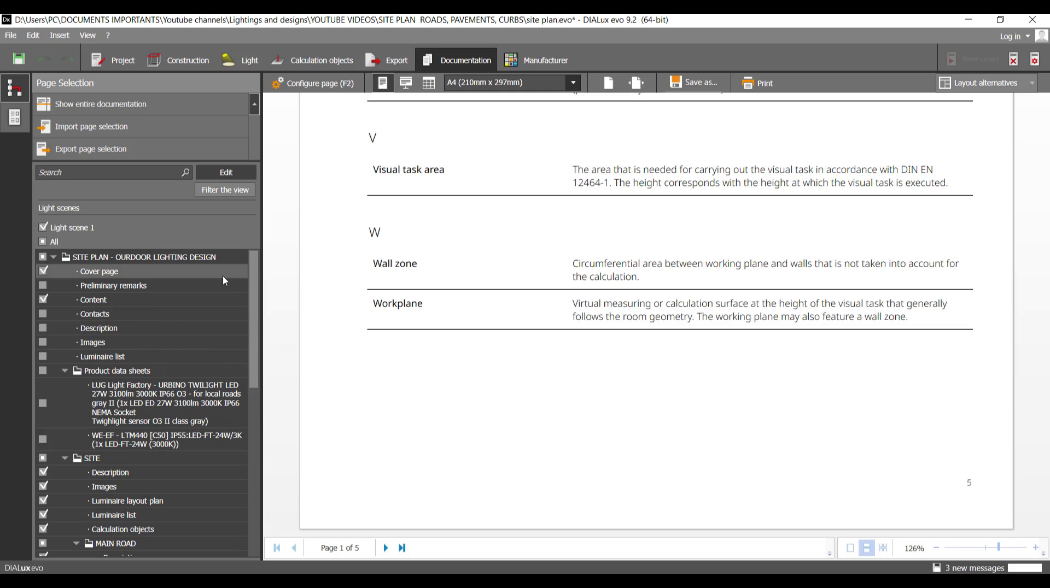
{"action": "scroll", "coordinate": [153, 416], "scroll_direction": "down", "scroll_amount": 10}
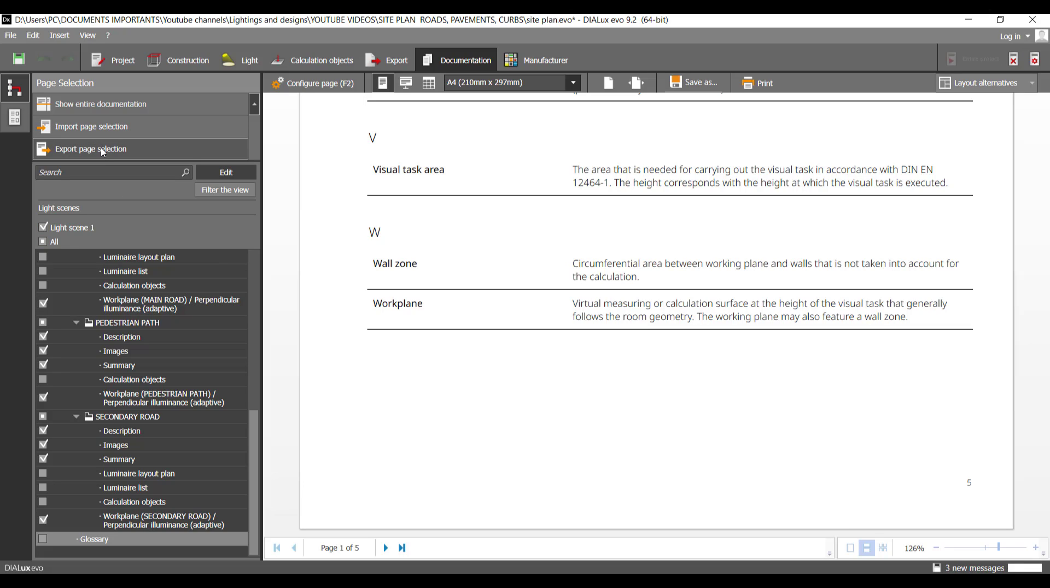
Export the page selection as "Favorite page selection" in XML format to the Bureau folder
{"action": "left_click", "coordinate": [138, 149]}
{"action": "key", "text": "BackSpace"}
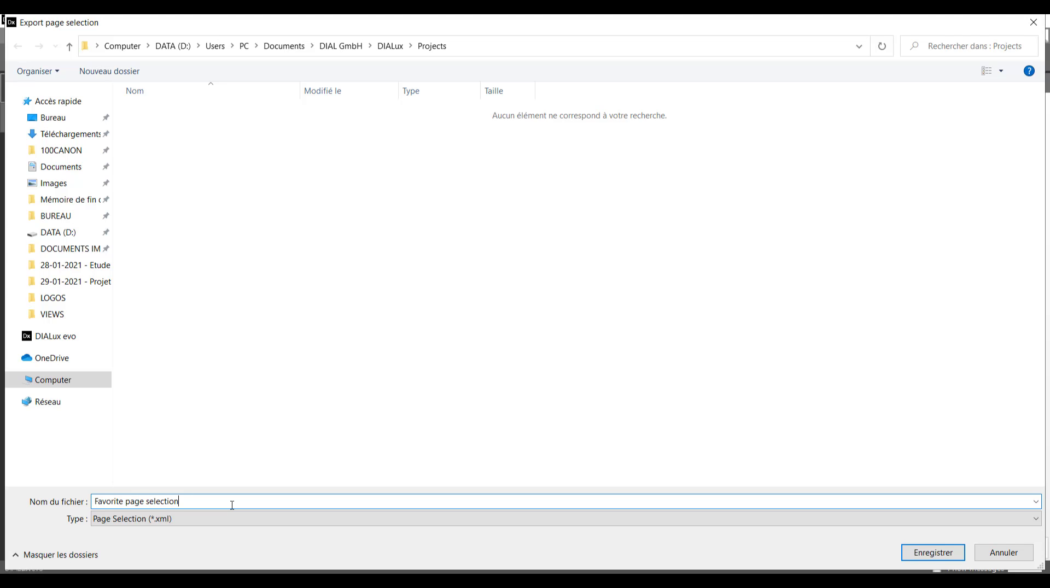
{"action": "left_click", "coordinate": [71, 119]}
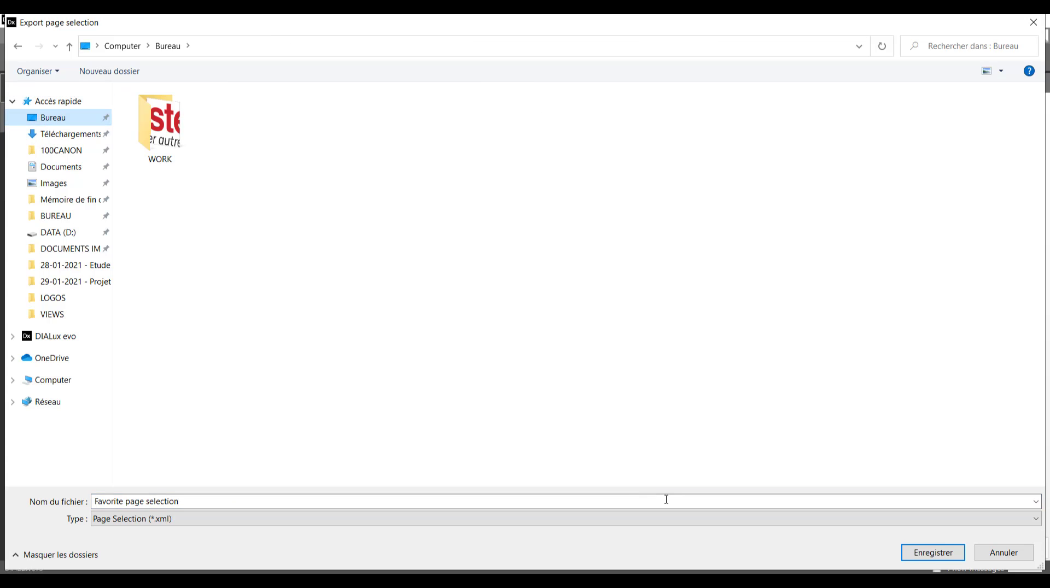
{"action": "left_click", "coordinate": [931, 552]}
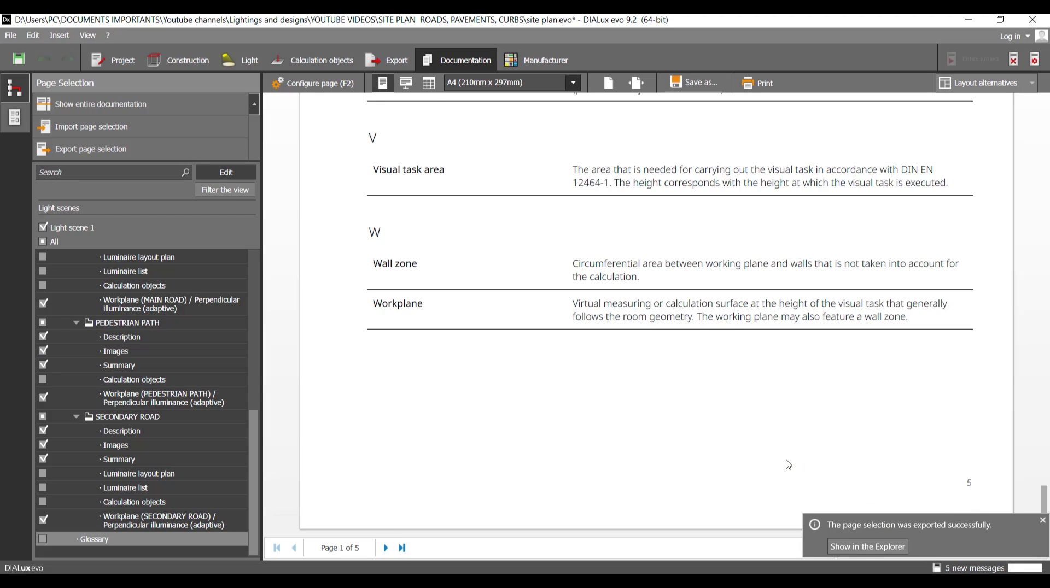
Check that the Favorite page selection.xml file can be found for import, without importing it
{"action": "scroll", "coordinate": [788, 465], "scroll_direction": "up", "scroll_amount": 5}
{"action": "scroll", "coordinate": [244, 363], "scroll_direction": "up", "scroll_amount": 2}
{"action": "scroll", "coordinate": [242, 358], "scroll_direction": "up", "scroll_amount": 5}
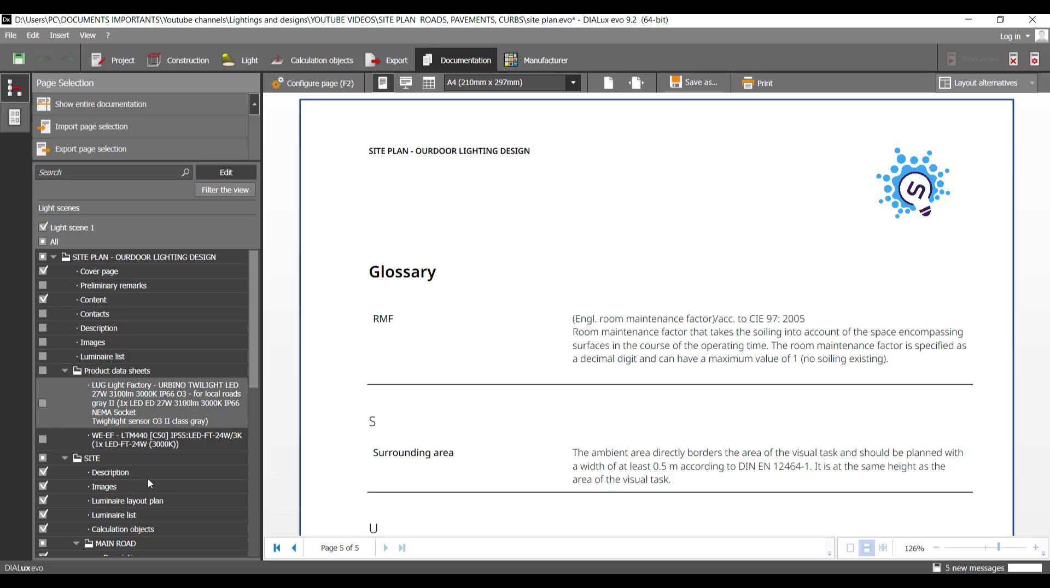
{"action": "left_click", "coordinate": [137, 129]}
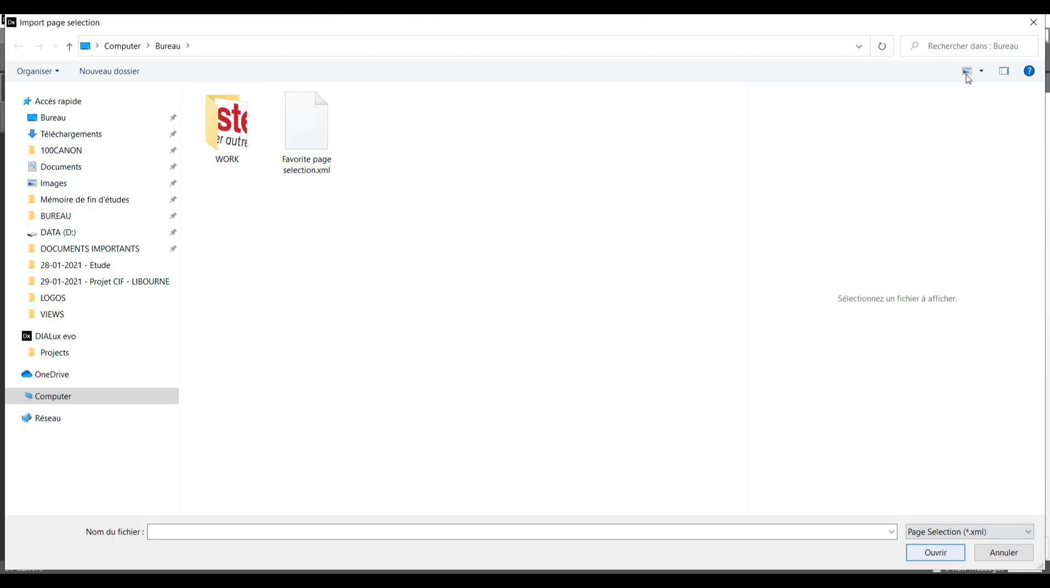
{"action": "left_click", "coordinate": [1034, 22]}
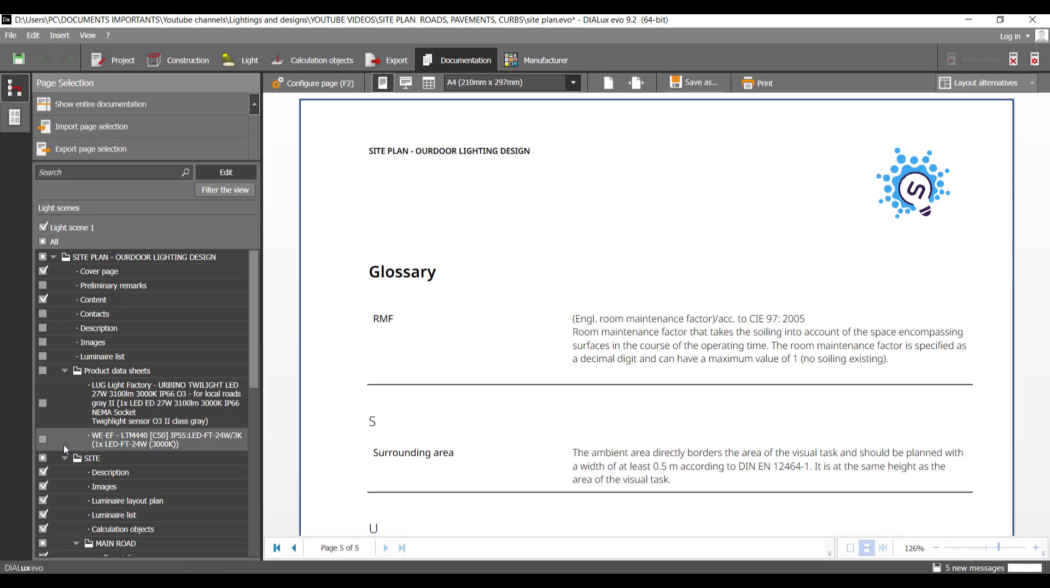
Decline saving the project and show the entire documentation of the selected pages
{"action": "scroll", "coordinate": [48, 530], "scroll_direction": "down", "scroll_amount": 5}
{"action": "scroll", "coordinate": [48, 530], "scroll_direction": "up", "scroll_amount": 5}
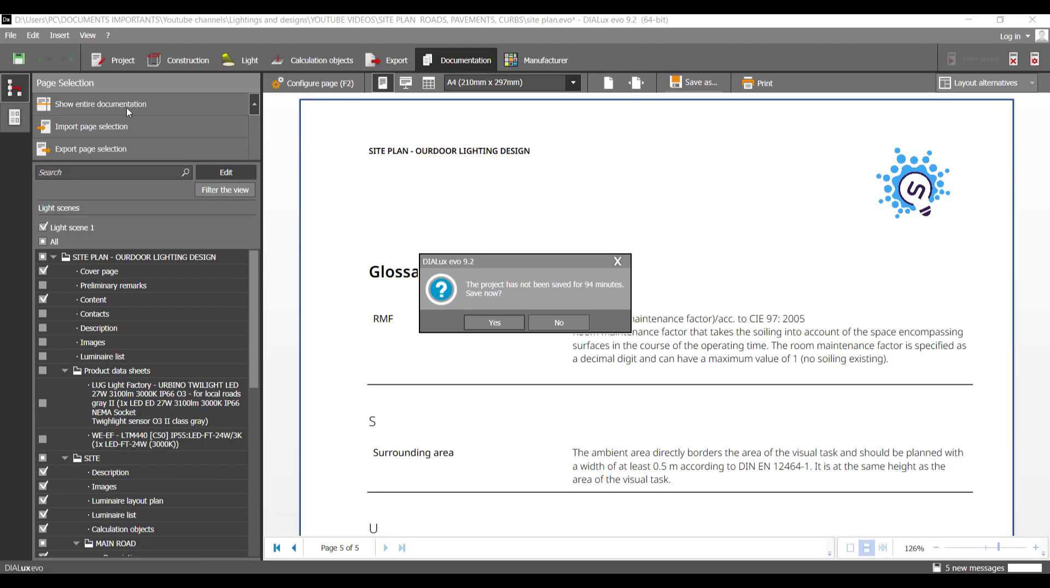
{"action": "left_click", "coordinate": [543, 321]}
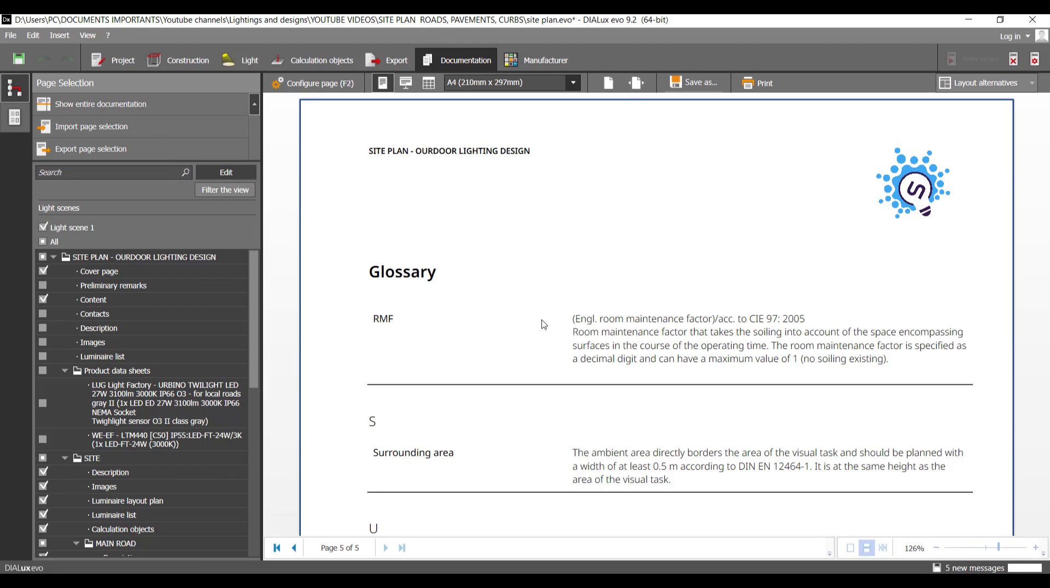
{"action": "left_click", "coordinate": [115, 106]}
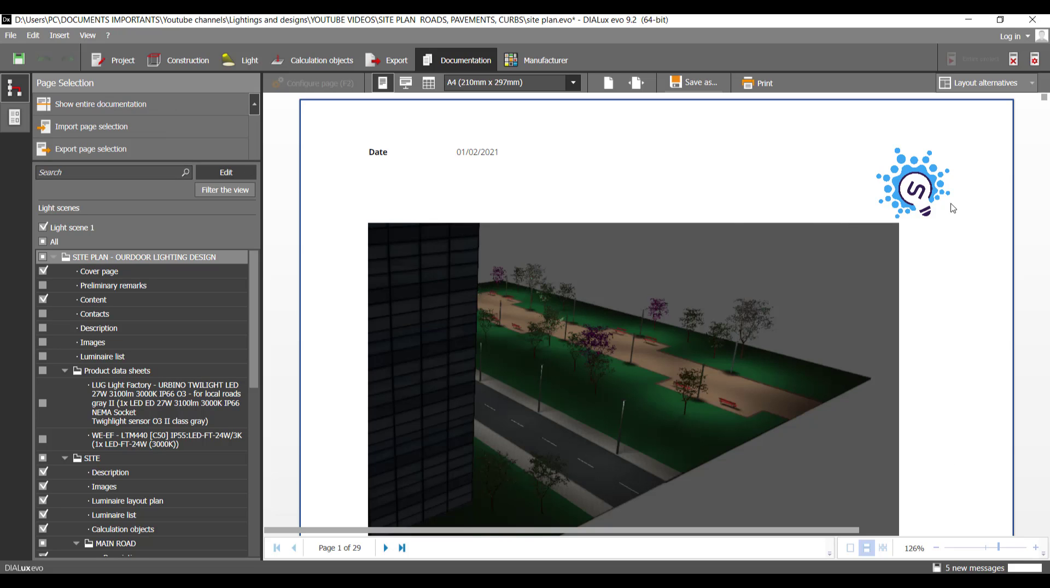
Review the report's cover page, including its date, logo, site image, title and description text
{"action": "scroll", "coordinate": [952, 208], "scroll_direction": "down", "scroll_amount": 5}
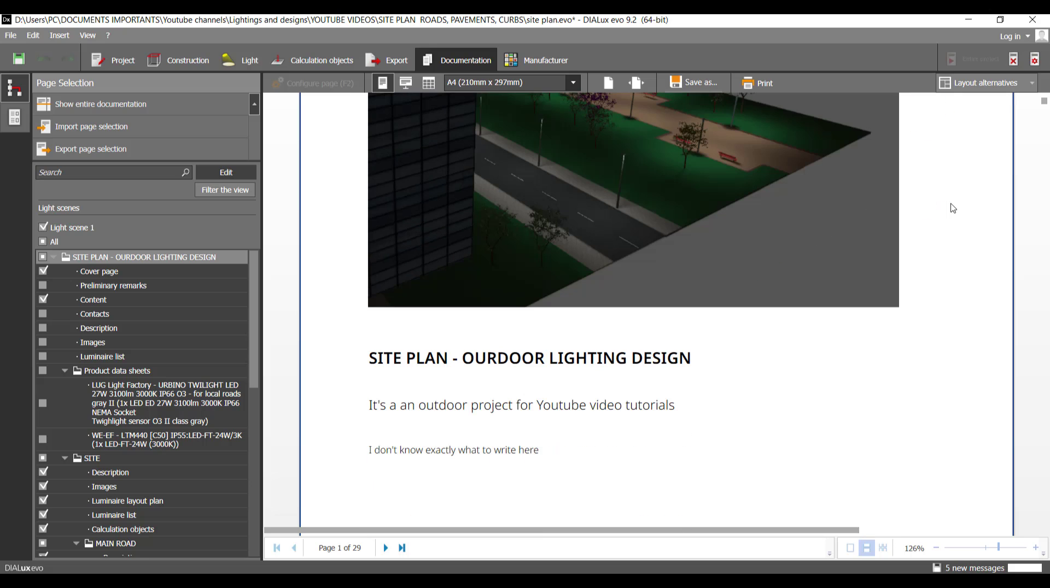
{"action": "scroll", "coordinate": [952, 208], "scroll_direction": "down", "scroll_amount": 2}
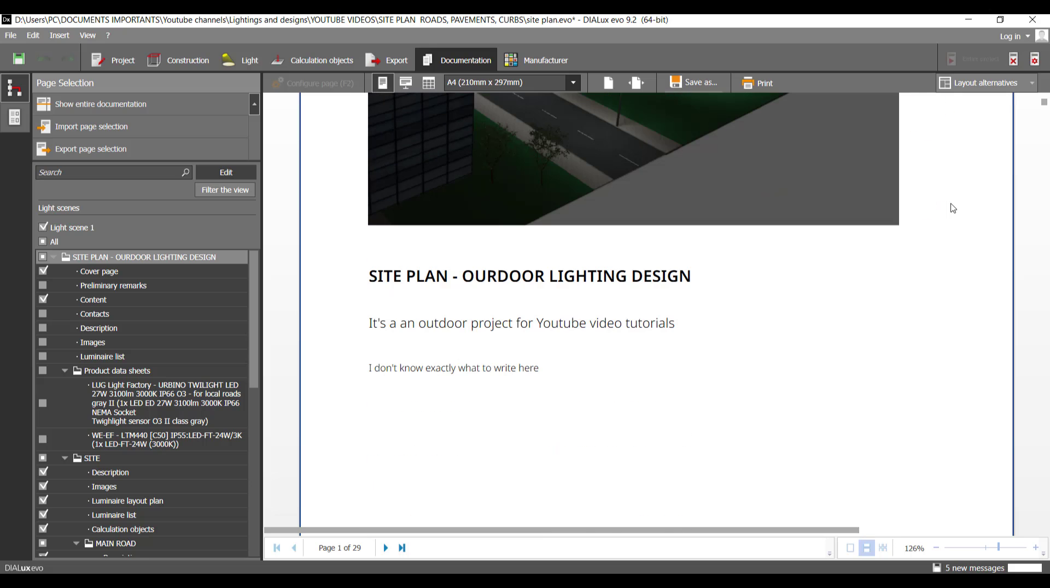
{"action": "scroll", "coordinate": [952, 209], "scroll_direction": "up", "scroll_amount": 7}
{"action": "scroll", "coordinate": [963, 267], "scroll_direction": "down", "scroll_amount": 2}
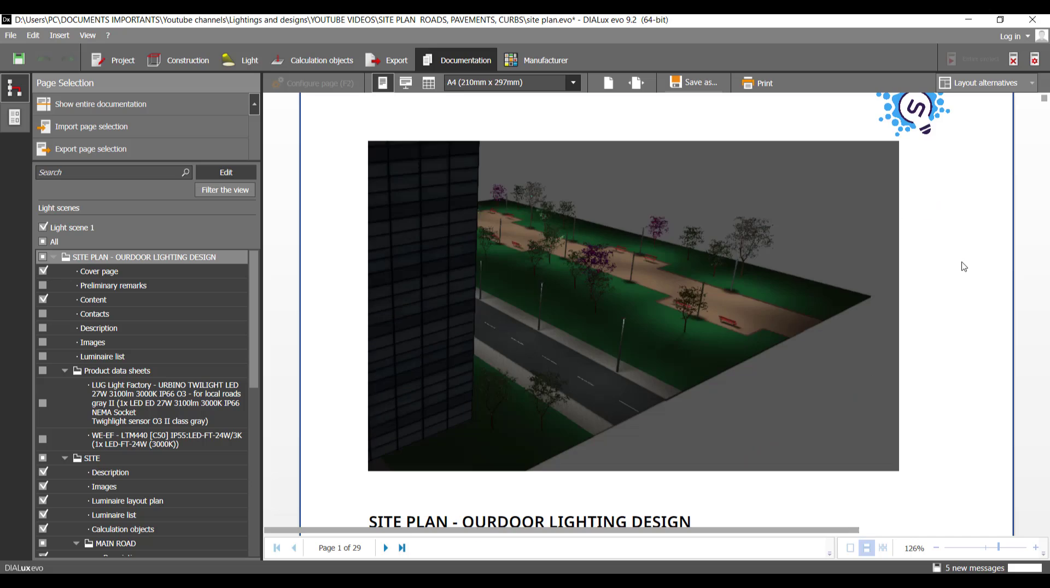
{"action": "scroll", "coordinate": [963, 267], "scroll_direction": "up", "scroll_amount": 2}
{"action": "scroll", "coordinate": [954, 293], "scroll_direction": "down", "scroll_amount": 10}
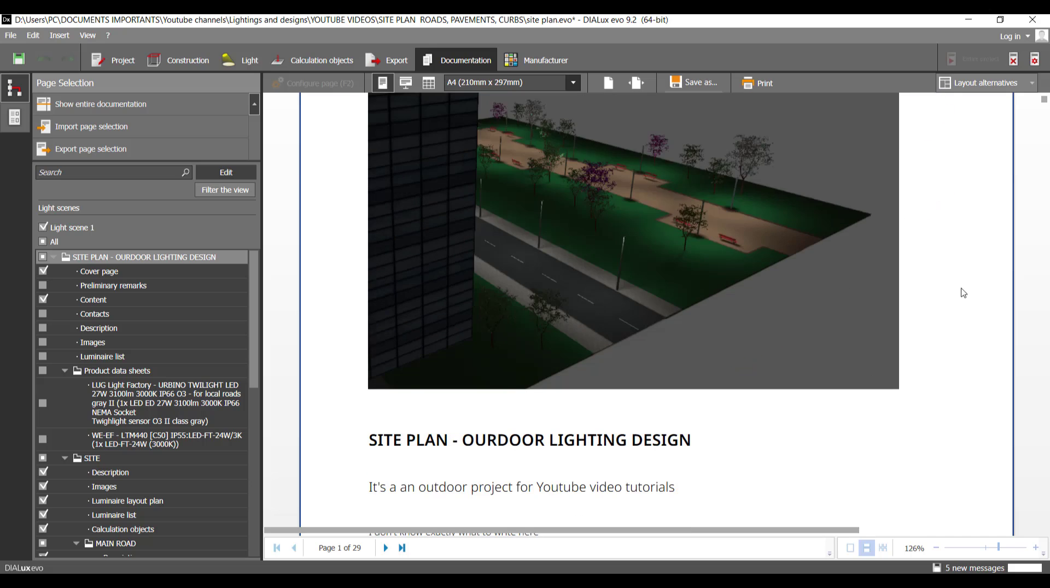
Read the Content page entries for SITE, MAIN ROAD, PEDESTRIAN PATH and SECONDARY ROAD
{"action": "scroll", "coordinate": [863, 301], "scroll_direction": "down", "scroll_amount": 18}
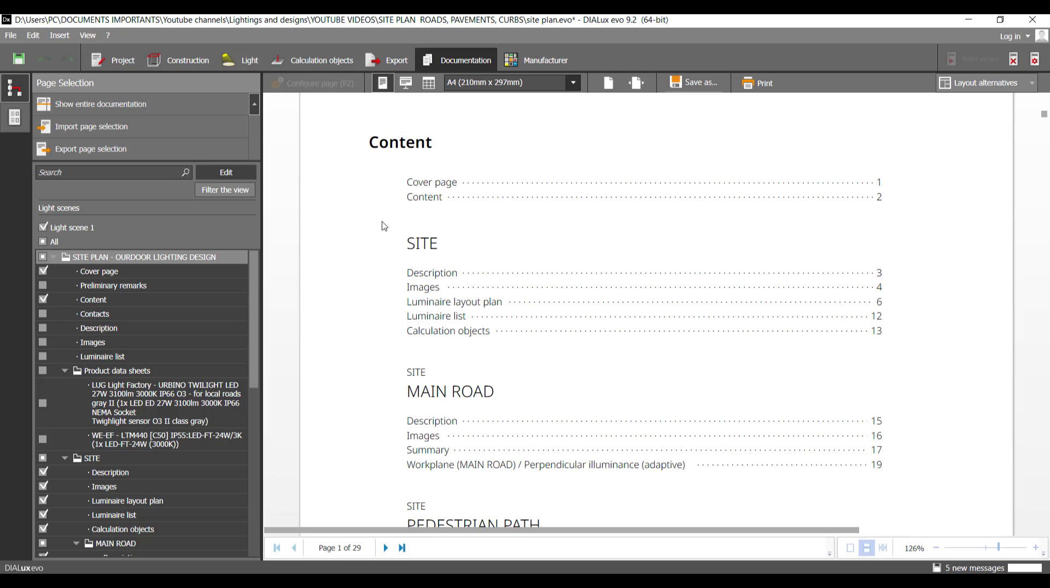
{"action": "scroll", "coordinate": [379, 247], "scroll_direction": "down", "scroll_amount": 8}
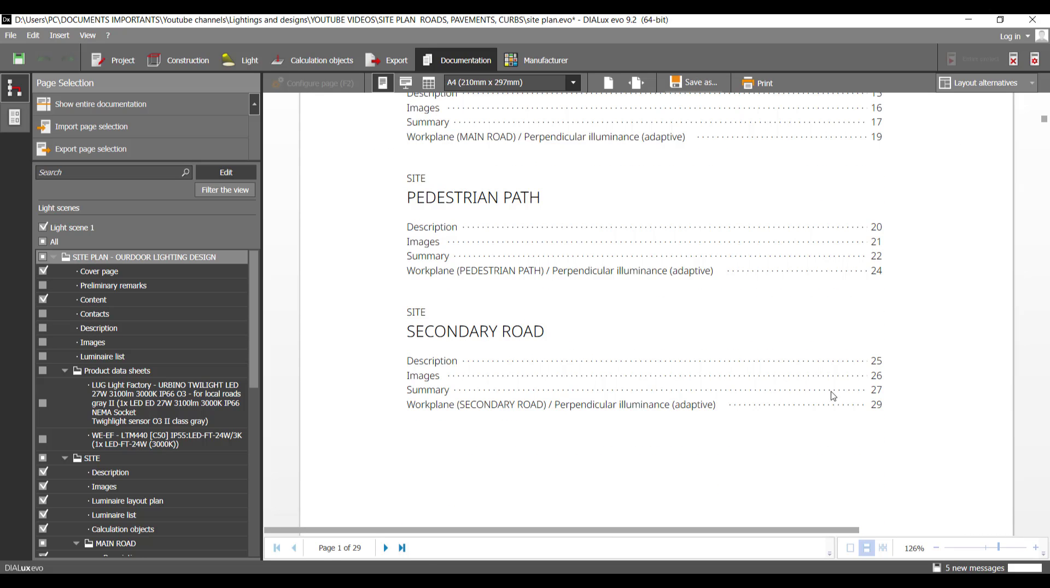
{"action": "scroll", "coordinate": [483, 411], "scroll_direction": "up", "scroll_amount": 3}
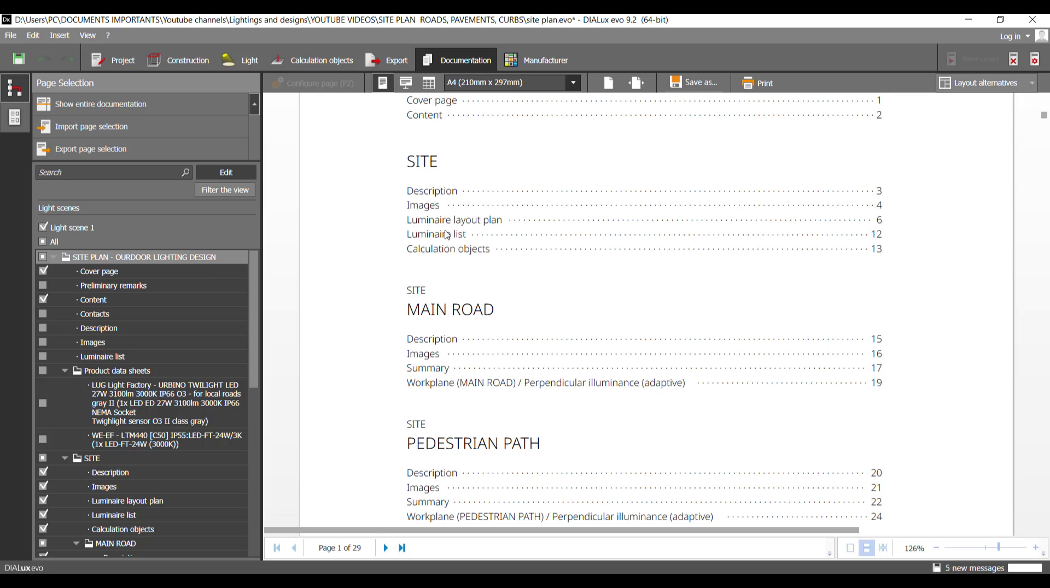
{"action": "scroll", "coordinate": [424, 340], "scroll_direction": "down", "scroll_amount": 5}
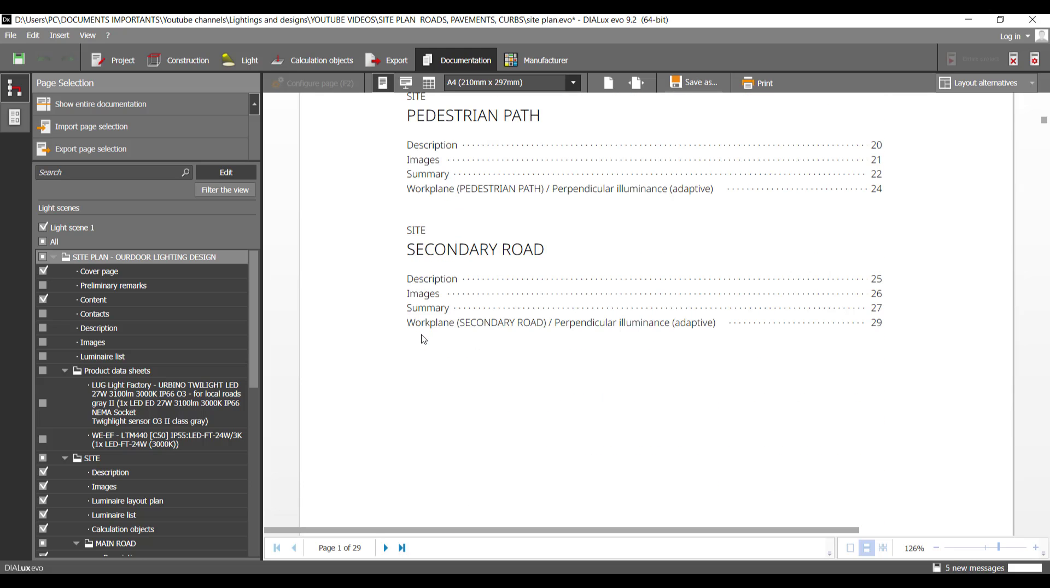
Look through the SITE Description, Images and Luminaire layout plan pages of the report
{"action": "scroll", "coordinate": [422, 335], "scroll_direction": "down", "scroll_amount": 6}
{"action": "scroll", "coordinate": [378, 258], "scroll_direction": "down", "scroll_amount": 5}
{"action": "scroll", "coordinate": [380, 263], "scroll_direction": "down", "scroll_amount": 3}
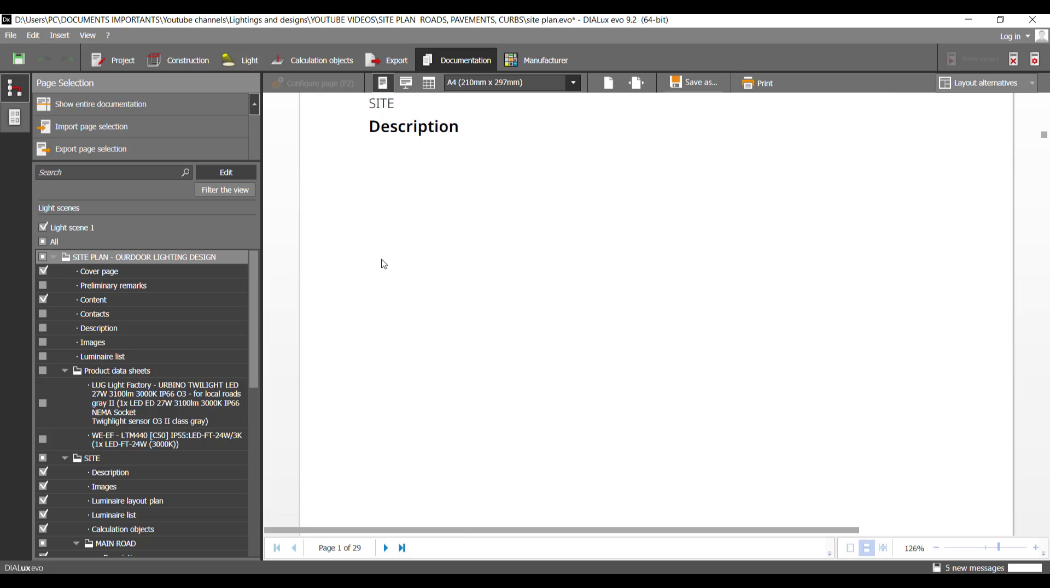
{"action": "scroll", "coordinate": [429, 290], "scroll_direction": "up", "scroll_amount": 4}
{"action": "scroll", "coordinate": [432, 292], "scroll_direction": "down", "scroll_amount": 2}
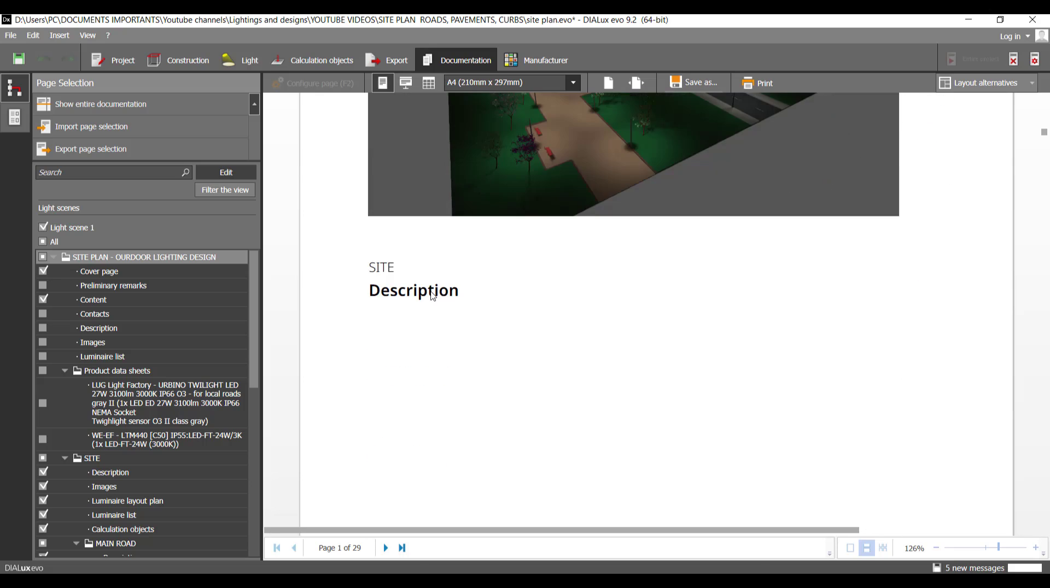
{"action": "scroll", "coordinate": [431, 294], "scroll_direction": "down", "scroll_amount": 10}
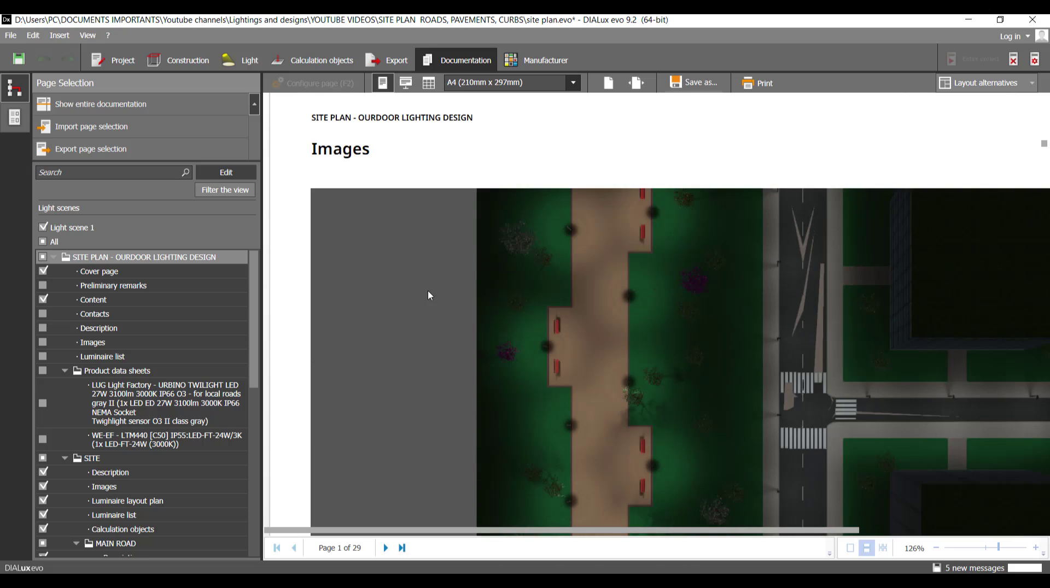
{"action": "scroll", "coordinate": [427, 291], "scroll_direction": "down", "scroll_amount": 15}
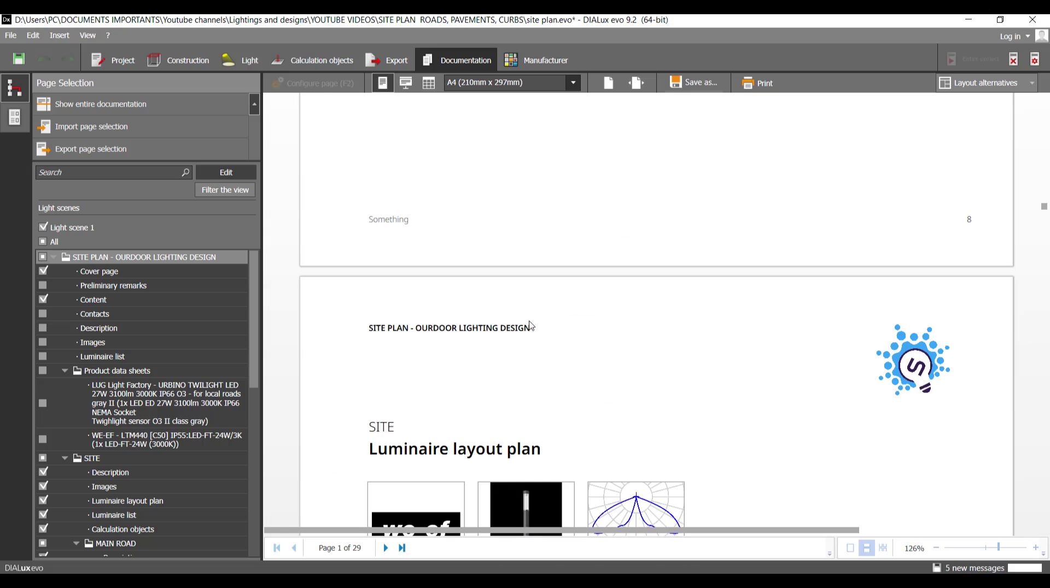
Check the available paper formats, keep A4, and start saving the documentation as a PDF with the page range options shown
{"action": "left_click", "coordinate": [573, 82]}
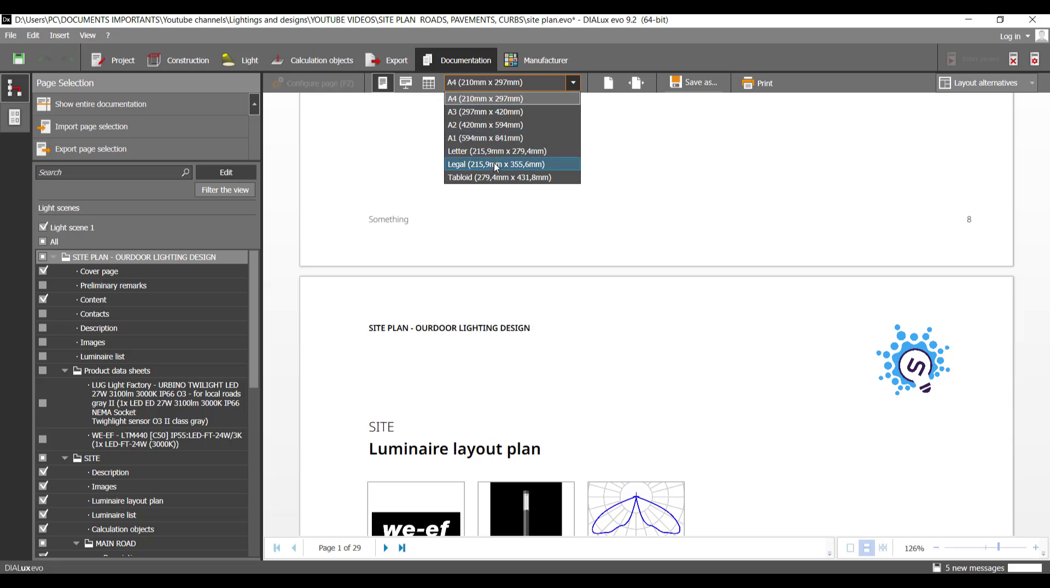
{"action": "left_click", "coordinate": [576, 82]}
{"action": "left_click", "coordinate": [704, 83]}
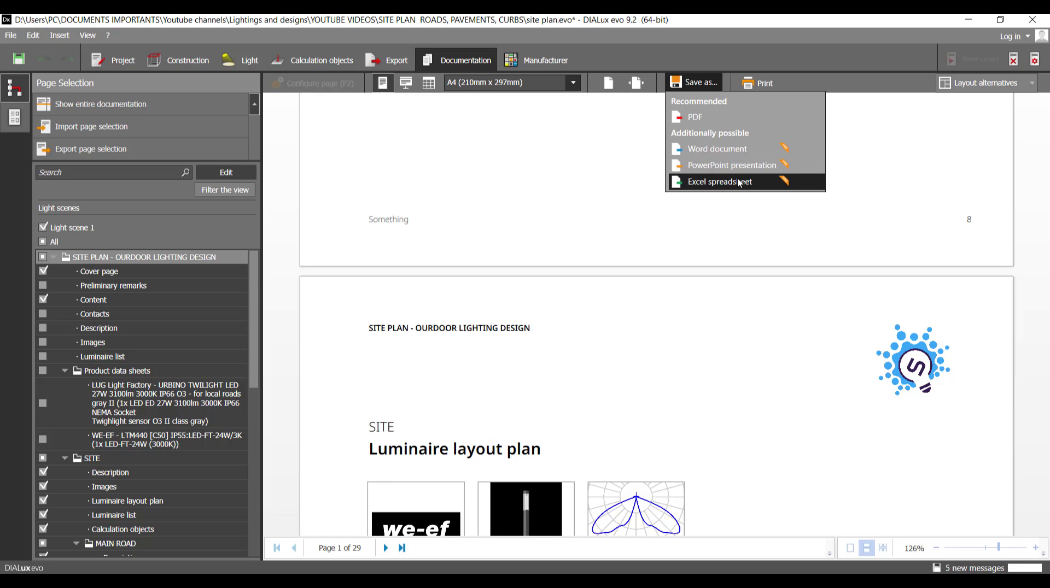
{"action": "left_click", "coordinate": [703, 118]}
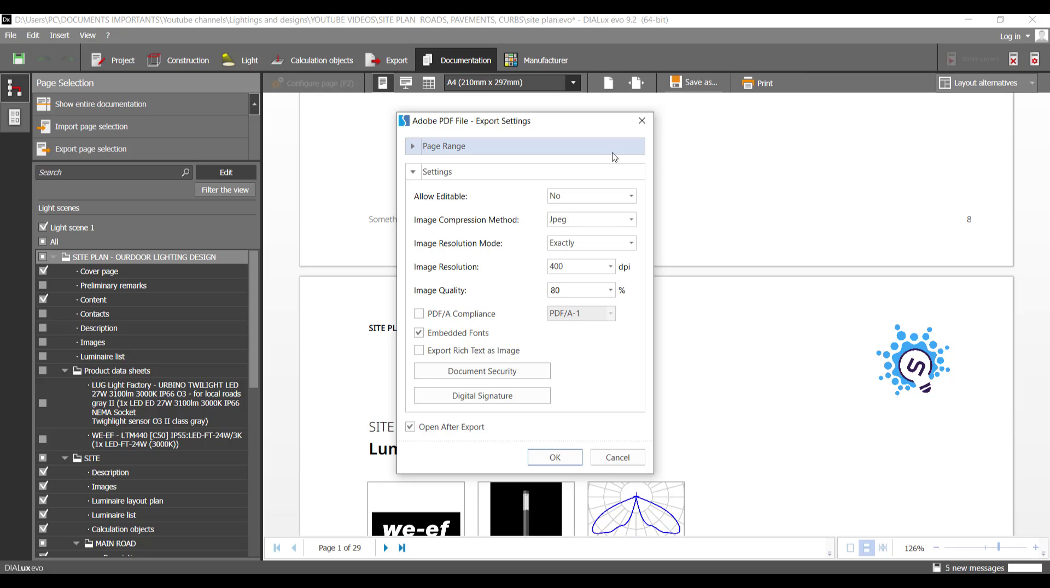
{"action": "left_click", "coordinate": [492, 146]}
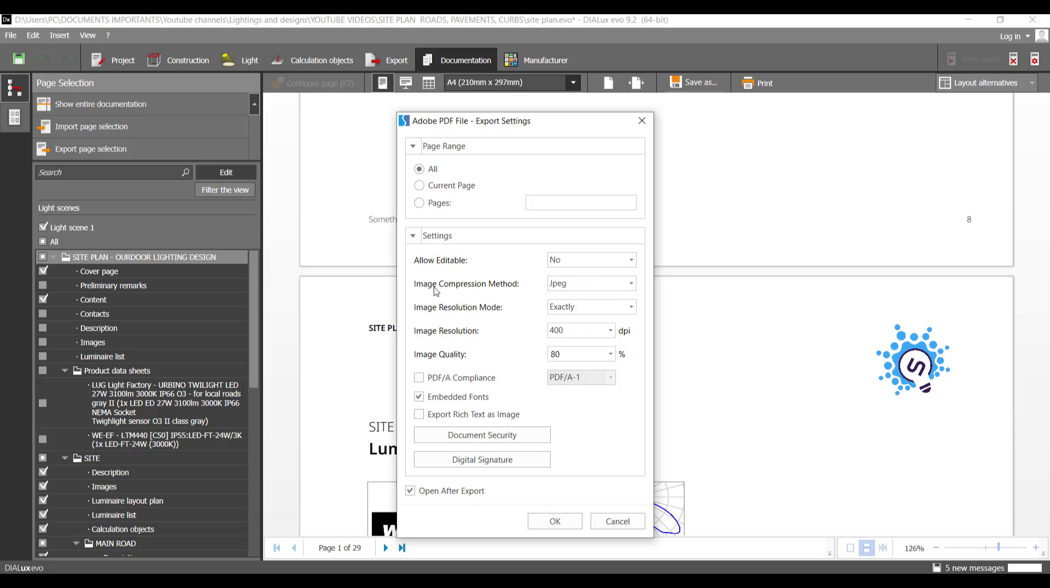
Examine the PDF's image compression methods and image resolution modes, keeping Jpeg and Exactly
{"action": "left_click", "coordinate": [631, 285]}
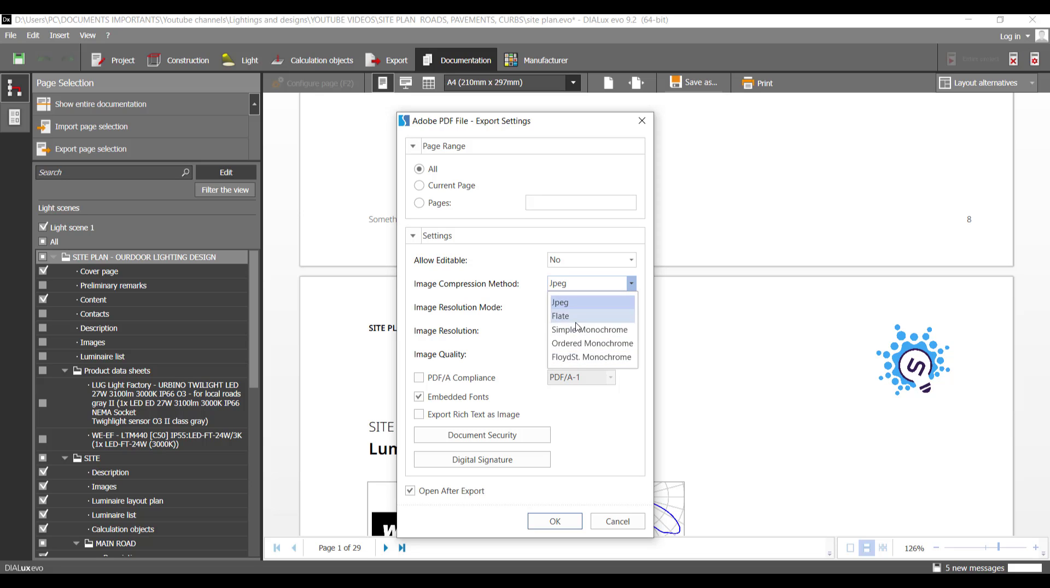
{"action": "left_click", "coordinate": [632, 284]}
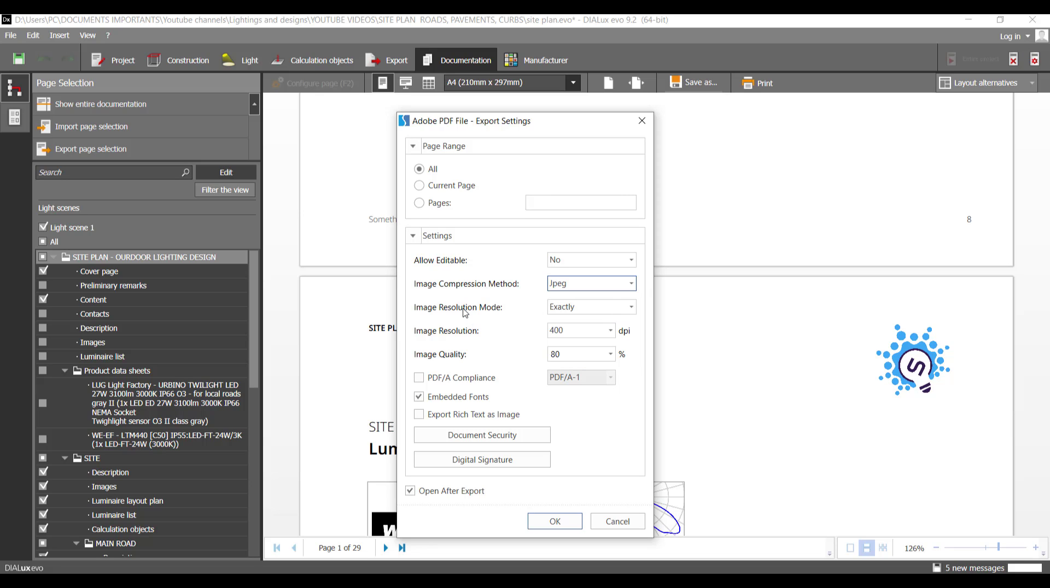
{"action": "left_click", "coordinate": [619, 308]}
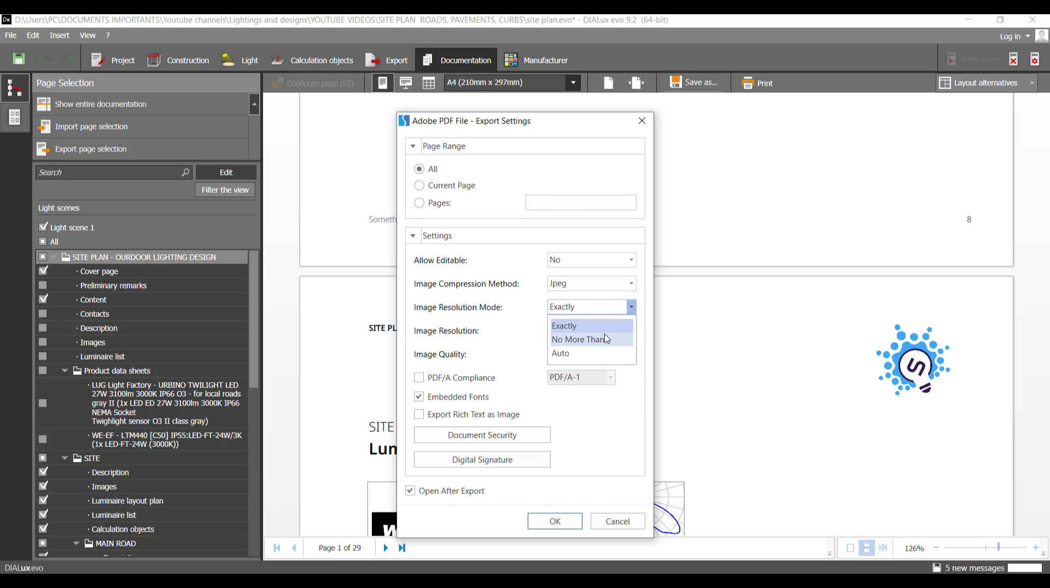
{"action": "left_click", "coordinate": [518, 329]}
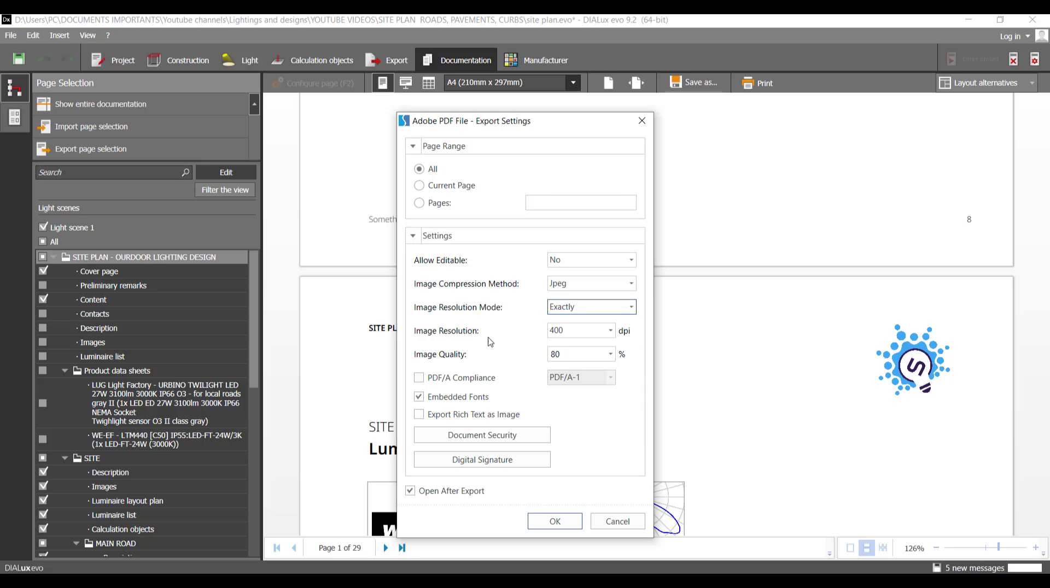
Examine the PDF's image resolution and image quality choices, keeping 400 dpi and 80 %
{"action": "left_click", "coordinate": [611, 330]}
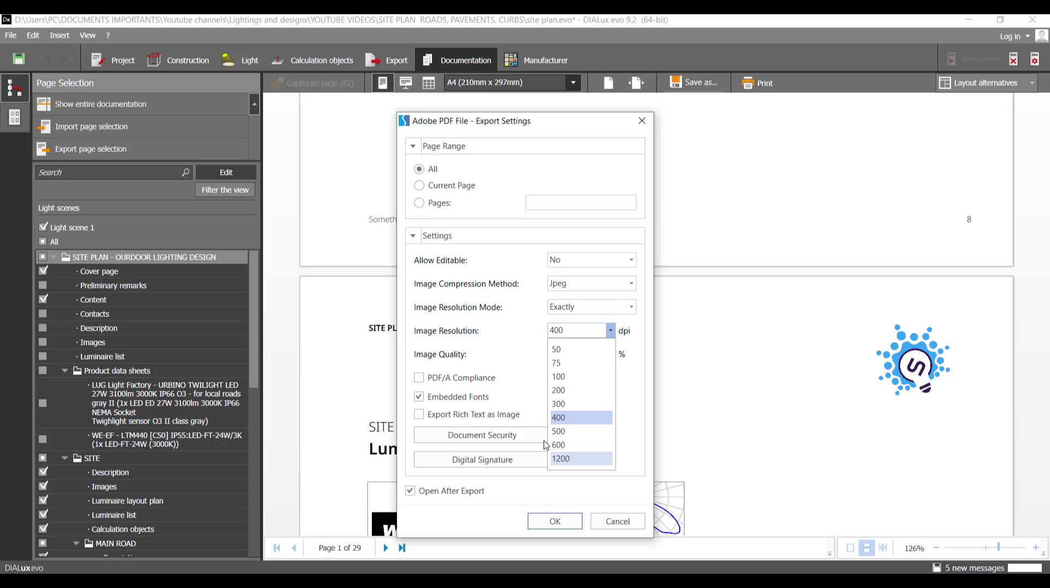
{"action": "left_click", "coordinate": [505, 395]}
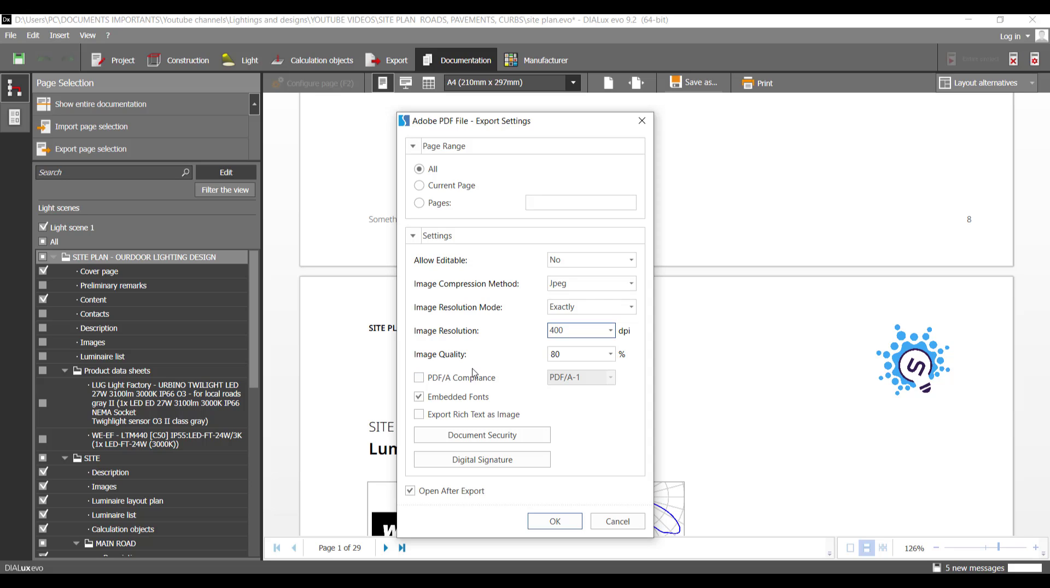
{"action": "left_click", "coordinate": [611, 354]}
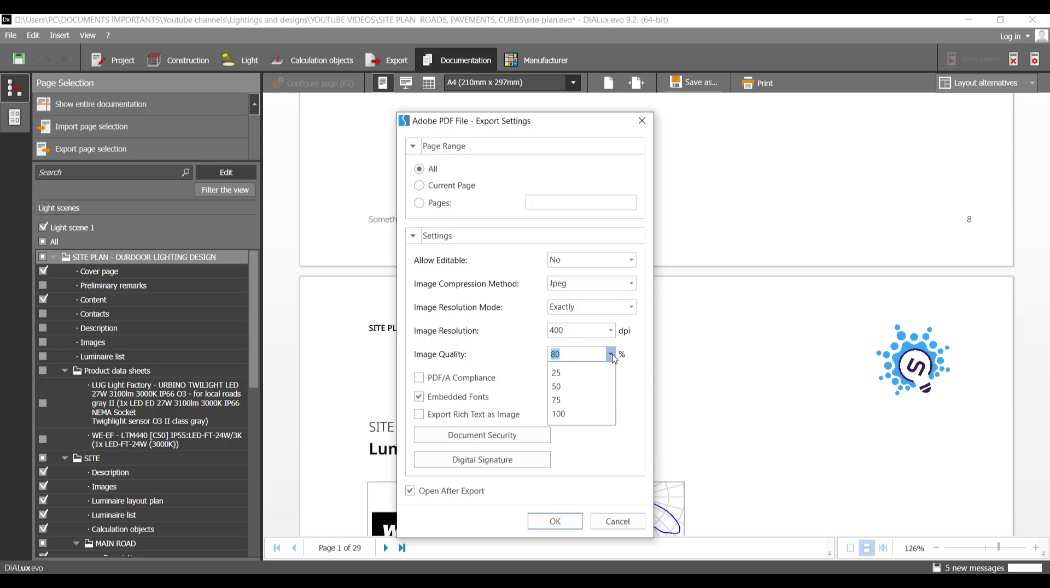
{"action": "left_click", "coordinate": [575, 354]}
{"action": "left_click_drag", "start_coordinate": [575, 355], "coordinate": [520, 355]}
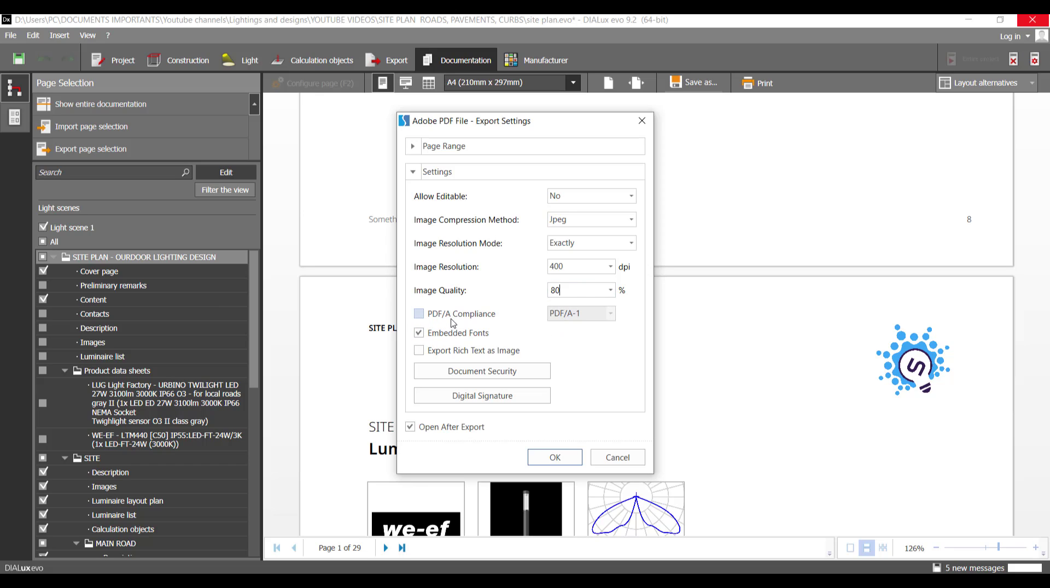
Examine the PDF/A Compliance, Document Security and Digital Signature options, including the encryption key lengths, leaving 40 bit RC4 (Acrobat 3) and no passwords
{"action": "left_click", "coordinate": [422, 316]}
{"action": "left_click", "coordinate": [422, 316]}
{"action": "left_click", "coordinate": [479, 377]}
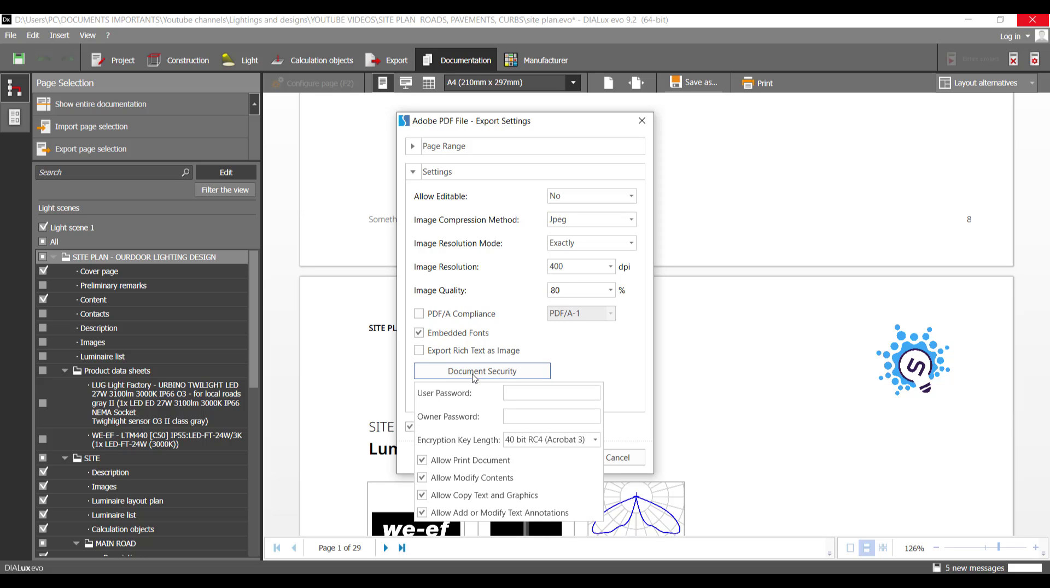
{"action": "left_click", "coordinate": [530, 395]}
{"action": "left_click", "coordinate": [594, 442]}
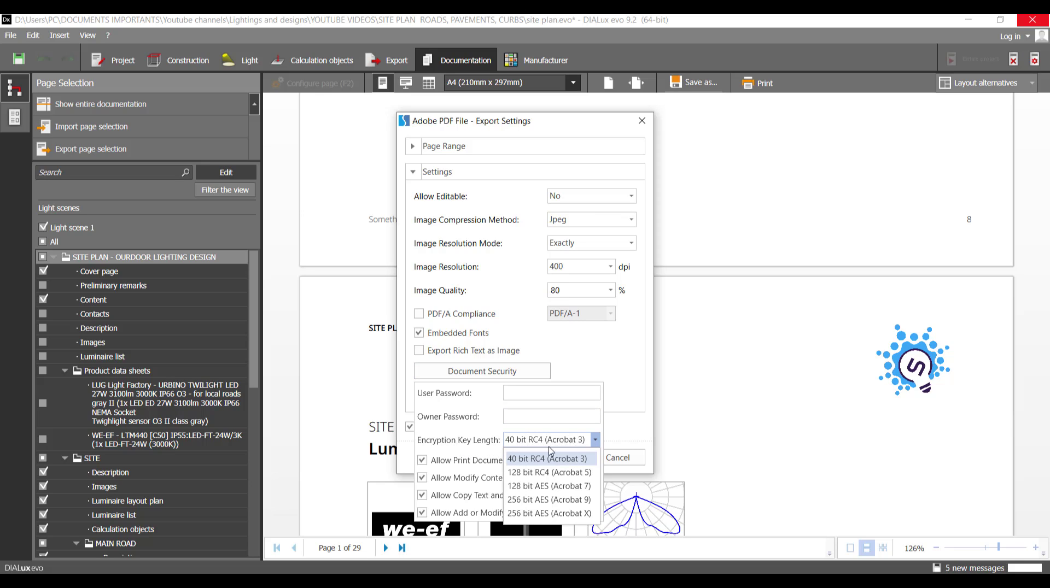
{"action": "left_click", "coordinate": [623, 389]}
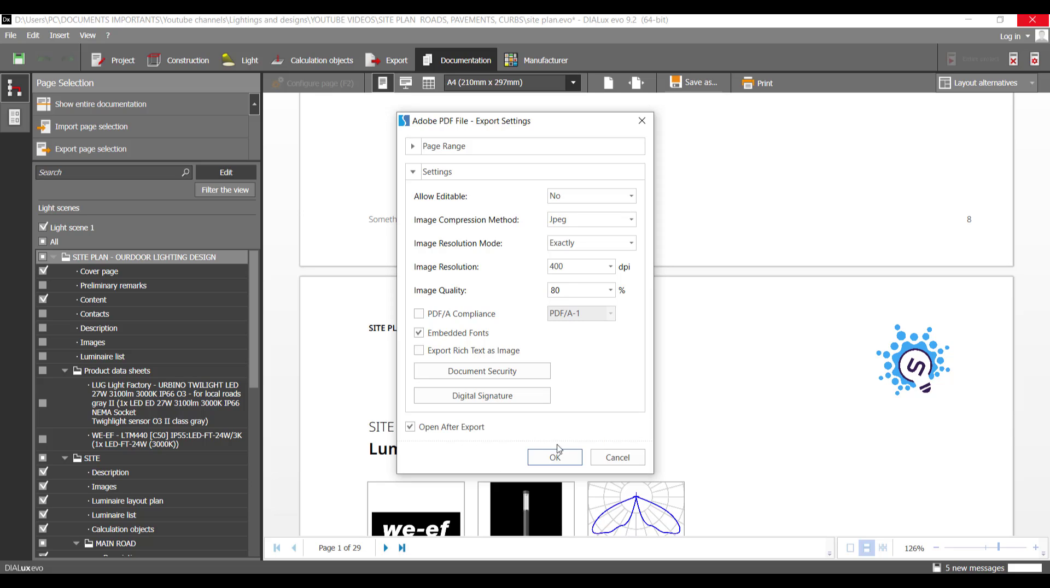
{"action": "left_click", "coordinate": [508, 375]}
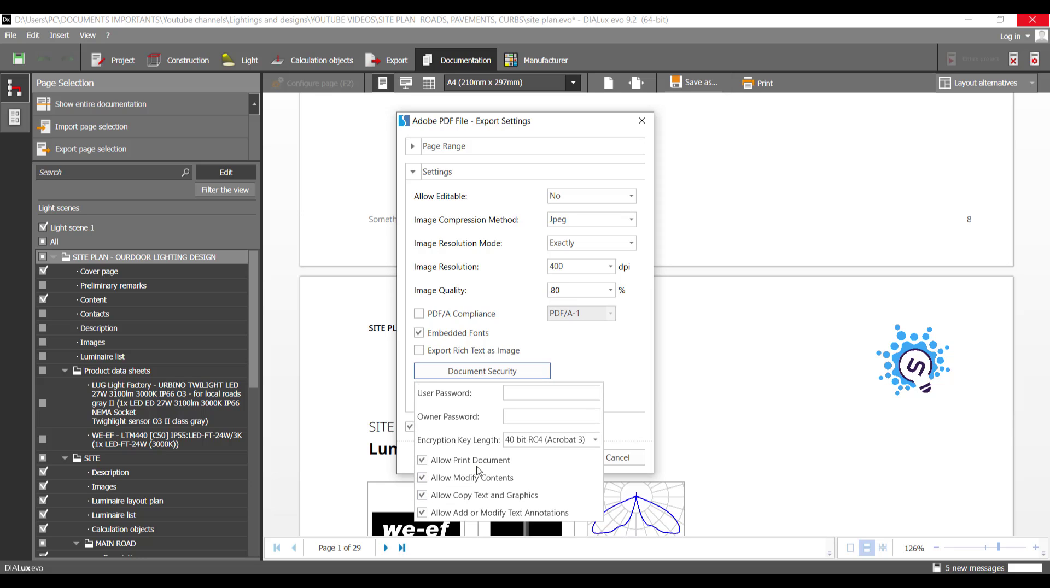
{"action": "left_click", "coordinate": [629, 360]}
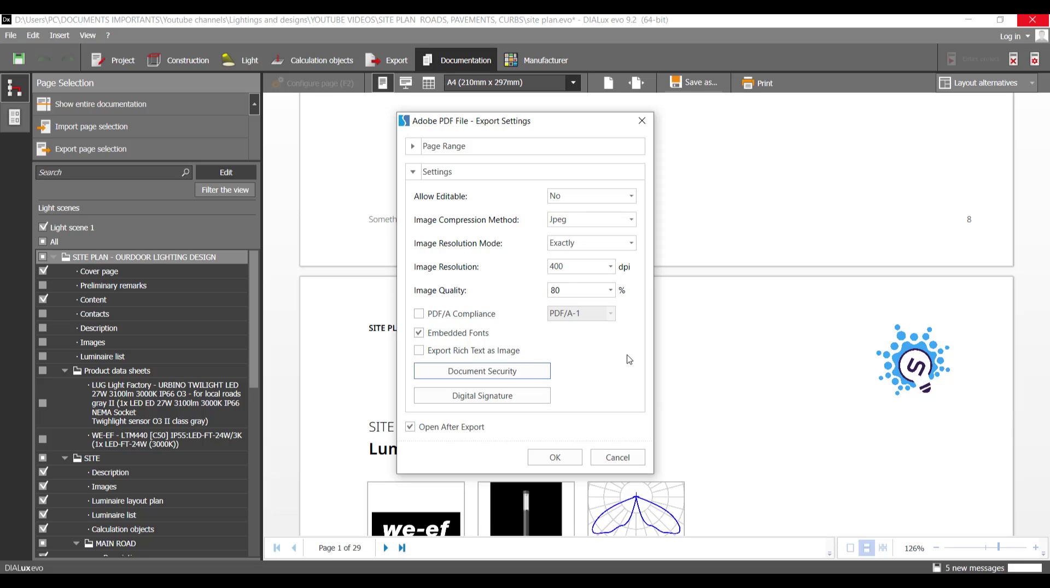
{"action": "left_click", "coordinate": [500, 404]}
{"action": "left_click", "coordinate": [611, 366]}
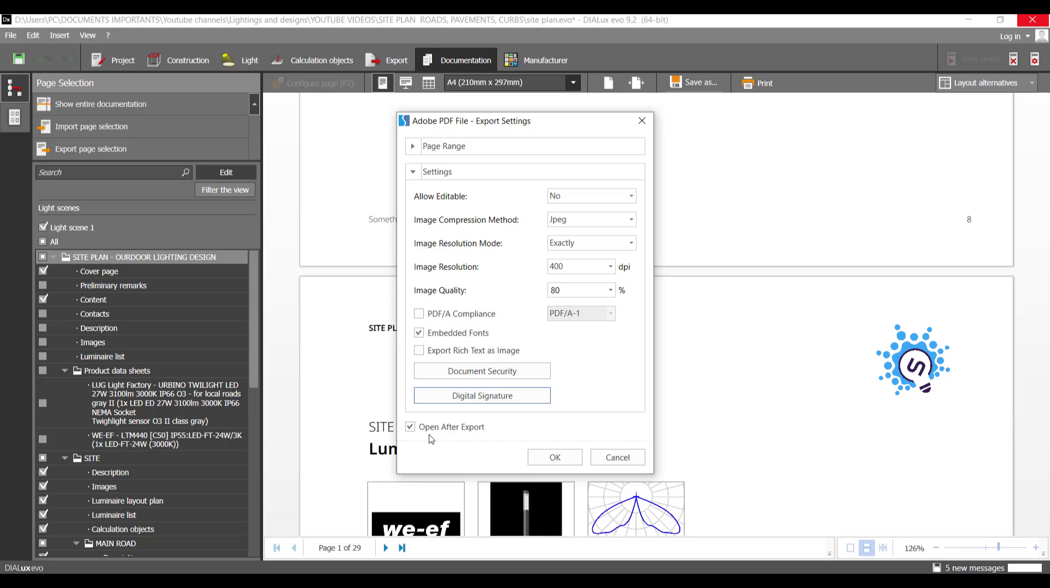
Check the Open After Export option and save the report to the Bureau folder as SITE PLAN - OURDOOR LIGHTING DESIGN_Report.pdf
{"action": "left_click", "coordinate": [411, 434]}
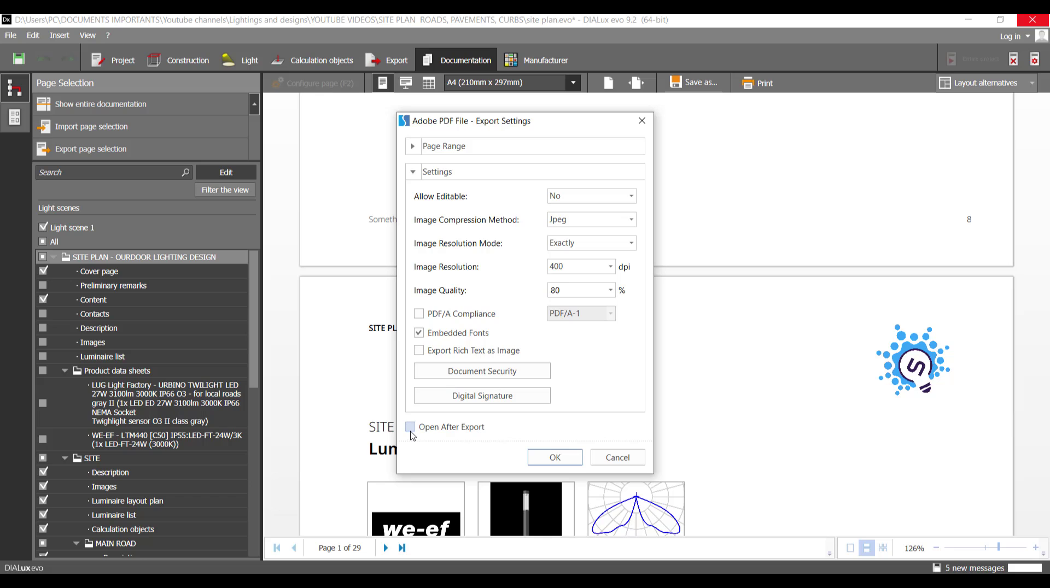
{"action": "left_click", "coordinate": [557, 459]}
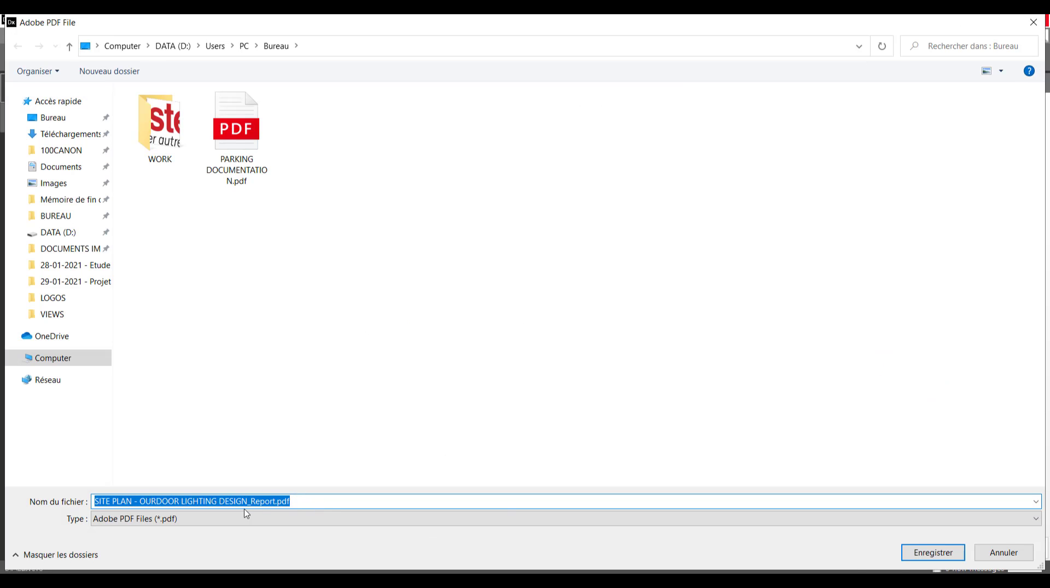
{"action": "left_click", "coordinate": [932, 553]}
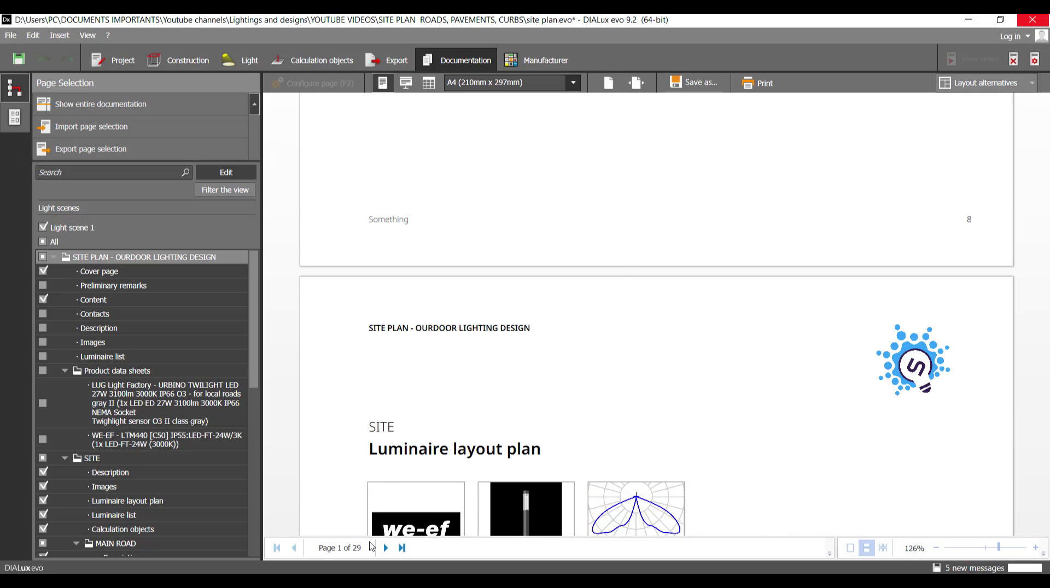
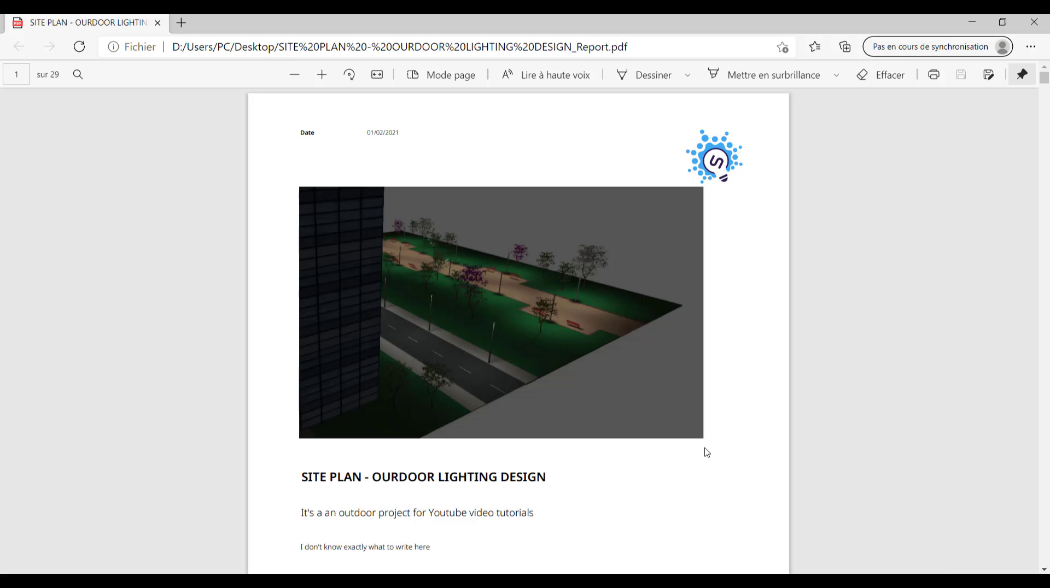
Look through the exported PDF report from its cover page to page 29 and close it
{"action": "scroll", "coordinate": [707, 452], "scroll_direction": "up", "scroll_amount": 2, "text": "ctrl"}
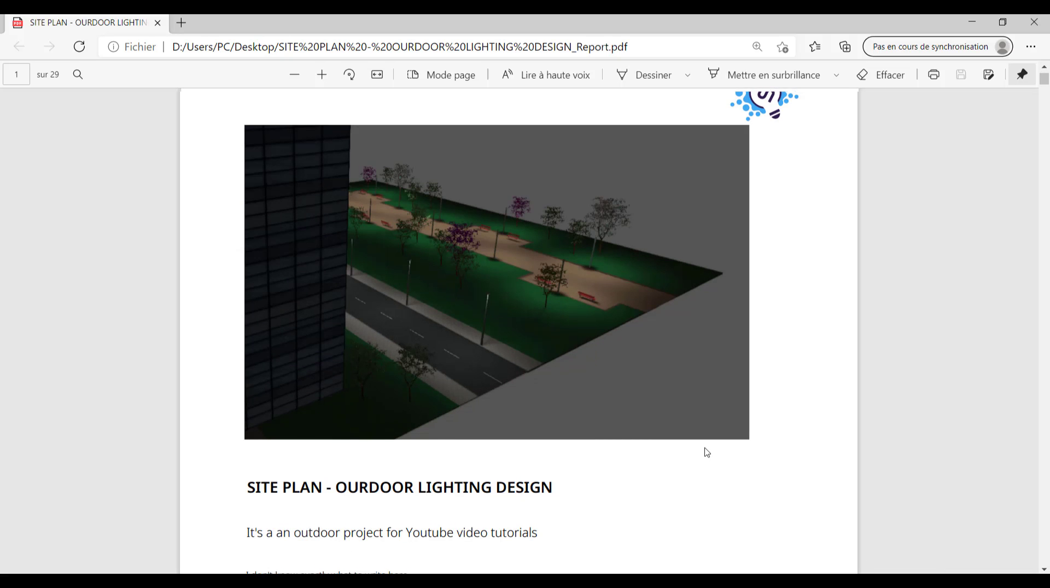
{"action": "scroll", "coordinate": [707, 453], "scroll_direction": "down", "scroll_amount": 15}
{"action": "scroll", "coordinate": [707, 453], "scroll_direction": "down", "scroll_amount": 20}
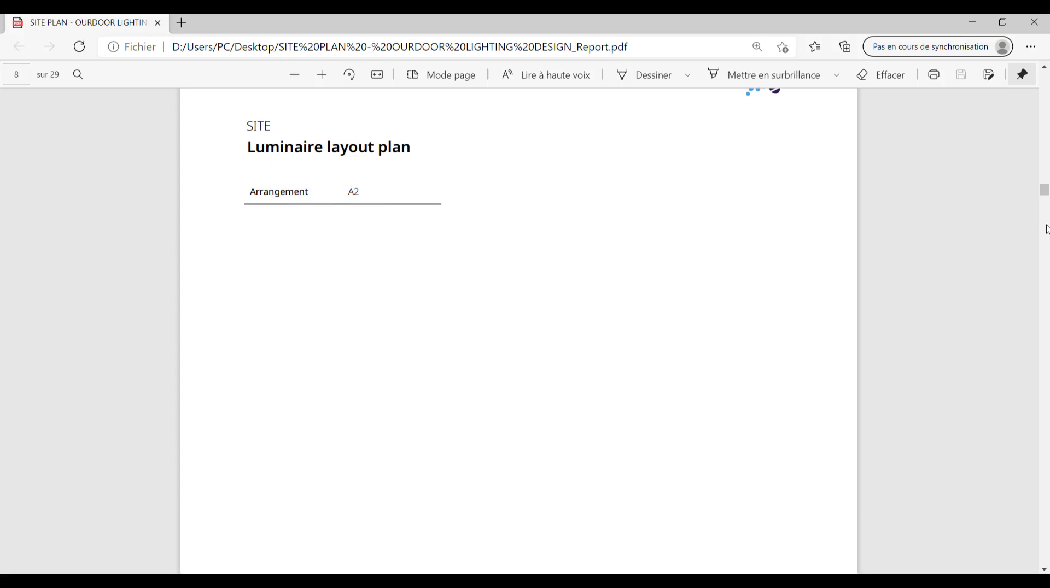
{"action": "scroll", "coordinate": [1041, 222], "scroll_direction": "down", "scroll_amount": 12}
{"action": "scroll", "coordinate": [955, 384], "scroll_direction": "down", "scroll_amount": 20}
{"action": "scroll", "coordinate": [954, 383], "scroll_direction": "down", "scroll_amount": 8}
{"action": "scroll", "coordinate": [954, 375], "scroll_direction": "up", "scroll_amount": 5}
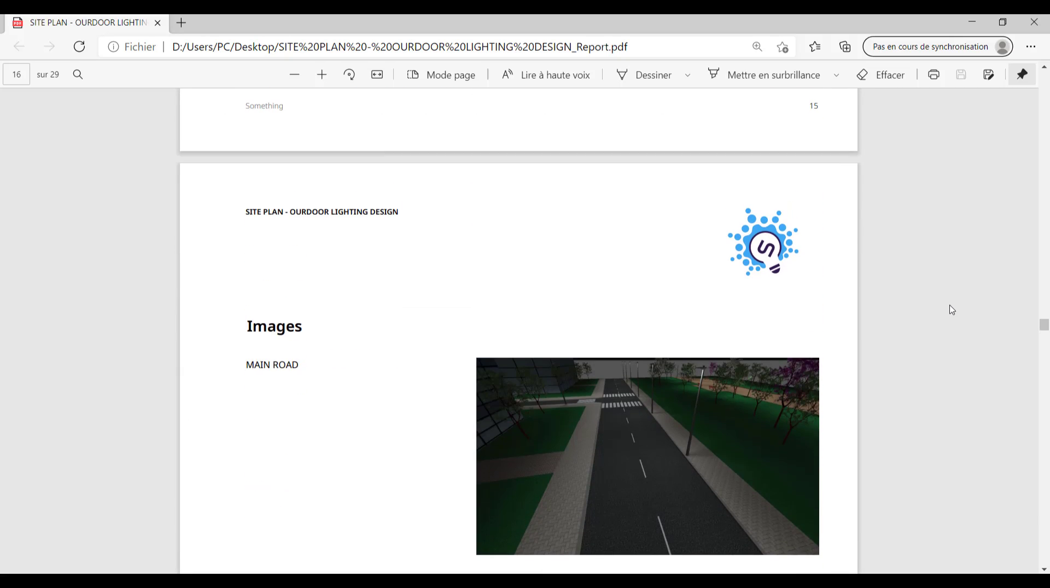
{"action": "scroll", "coordinate": [952, 310], "scroll_direction": "down", "scroll_amount": 12}
{"action": "scroll", "coordinate": [951, 310], "scroll_direction": "down", "scroll_amount": 20}
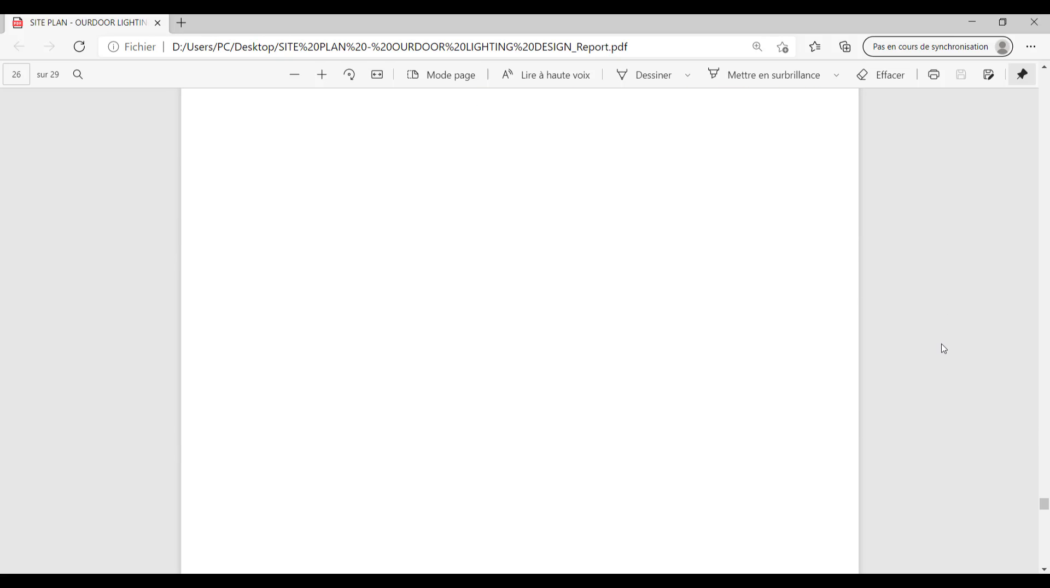
{"action": "scroll", "coordinate": [936, 367], "scroll_direction": "down", "scroll_amount": 12}
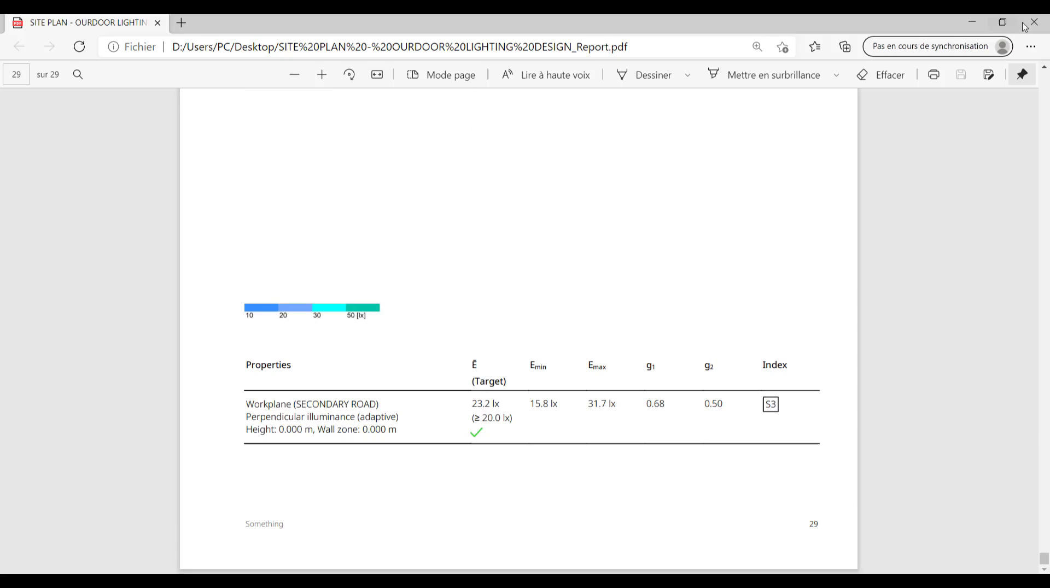
{"action": "left_click", "coordinate": [1030, 23]}
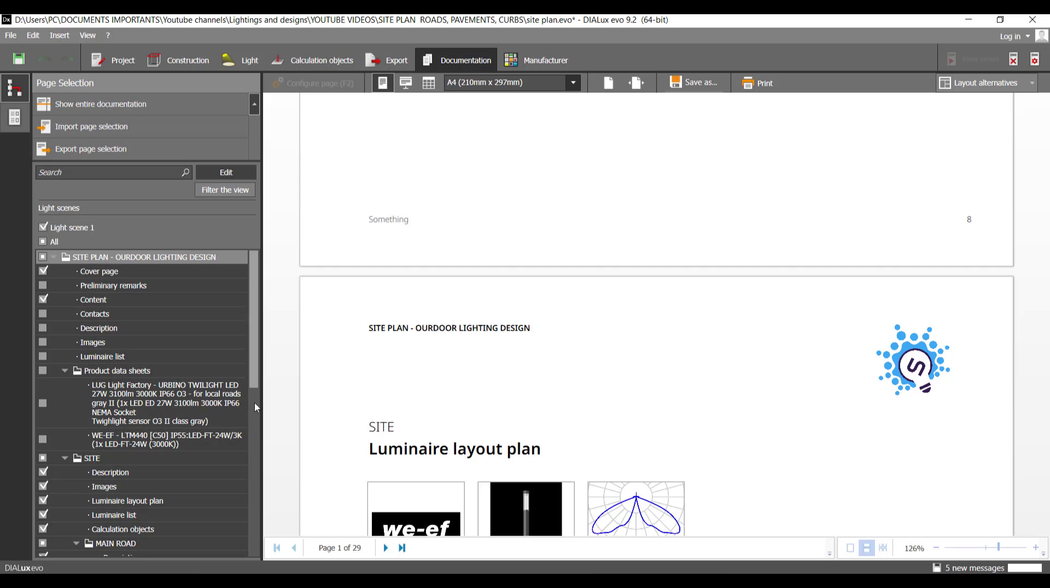
{"action": "scroll", "coordinate": [254, 397], "scroll_direction": "down", "scroll_amount": 10}
{"action": "scroll", "coordinate": [260, 342], "scroll_direction": "up", "scroll_amount": 10}
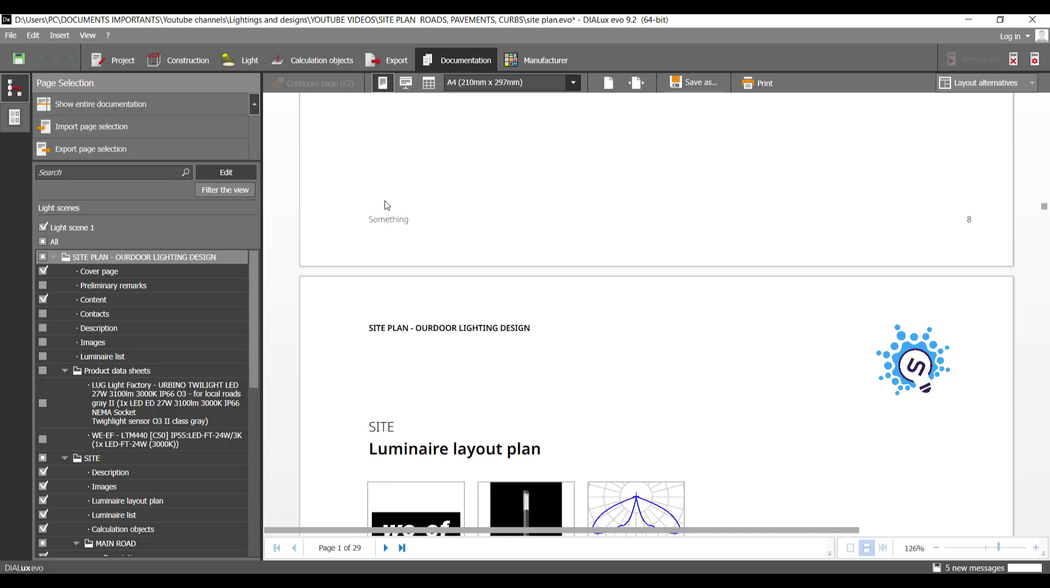
Open the Raytracer tool of the Export mode and show the site in 3D
{"action": "left_click", "coordinate": [383, 63]}
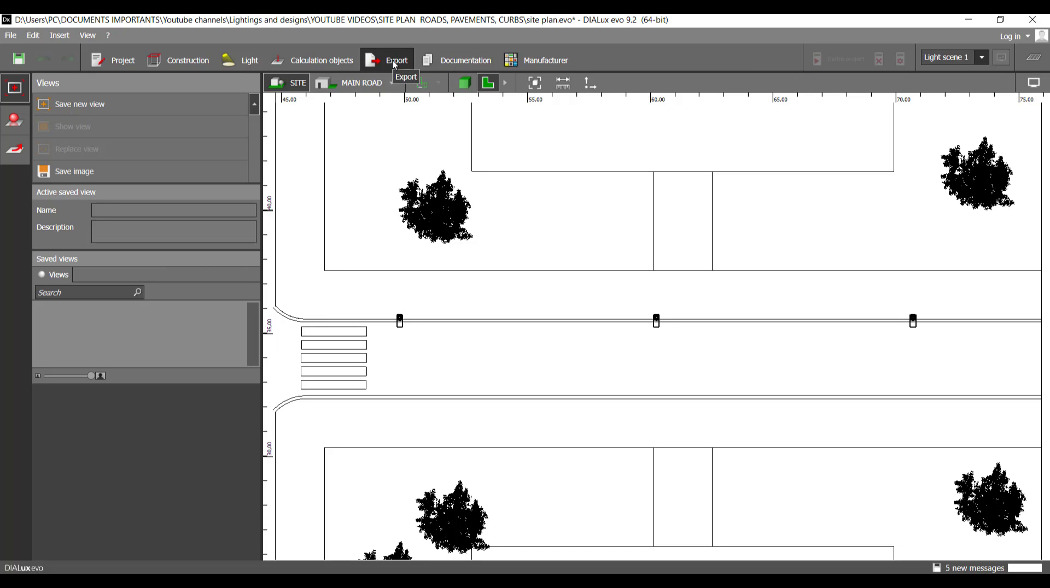
{"action": "left_click", "coordinate": [15, 122]}
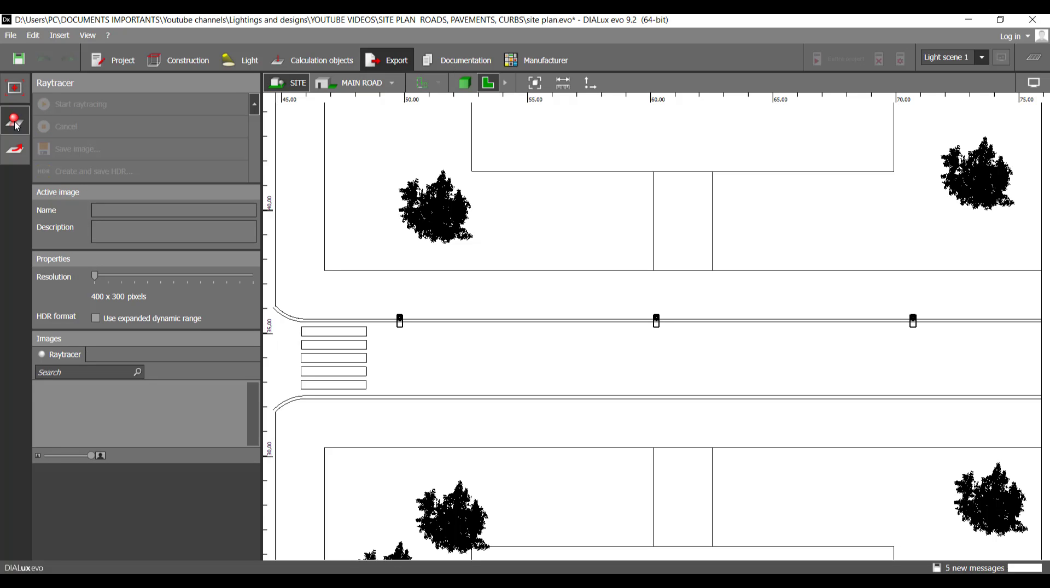
{"action": "left_click", "coordinate": [464, 82]}
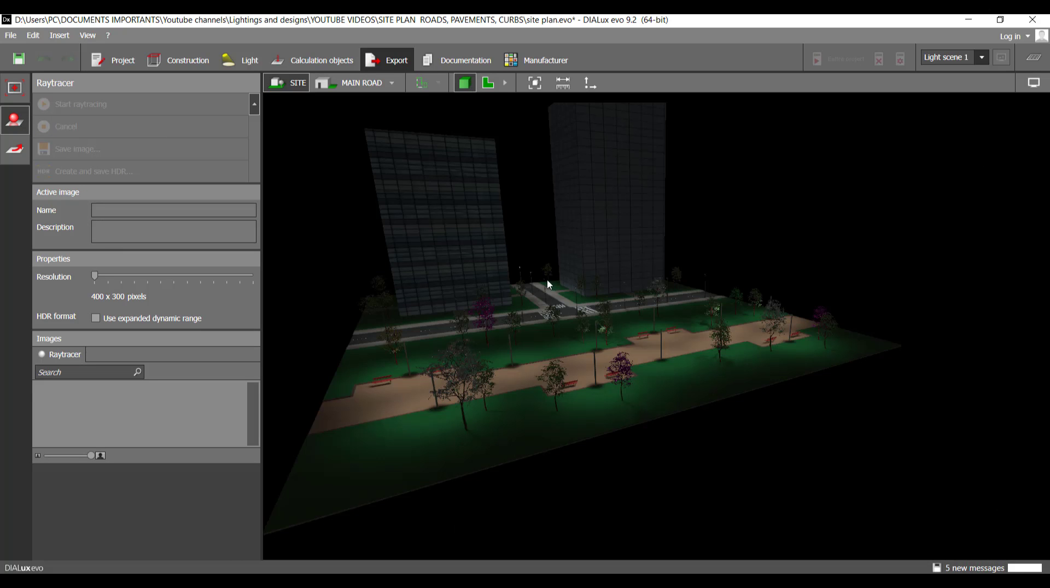
Frame the 3D scene for the raytraced image so both towers, the main road and the lit park path are in the picture
{"action": "right_click_drag", "start_coordinate": [557, 296], "coordinate": [528, 279]}
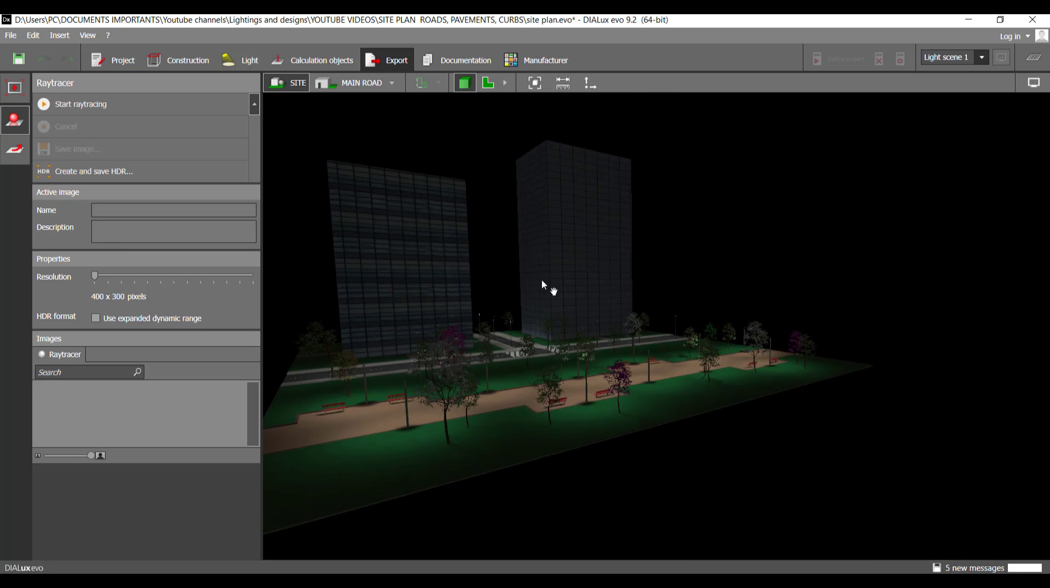
{"action": "middle_click_drag", "start_coordinate": [627, 278], "coordinate": [634, 276]}
{"action": "right_click_drag", "start_coordinate": [635, 276], "coordinate": [645, 284]}
{"action": "mouse_move", "coordinate": [627, 272]}
{"action": "middle_mouse_down"}
{"action": "mouse_move", "coordinate": [647, 268]}
{"action": "mouse_move", "coordinate": [637, 265]}
{"action": "middle_mouse_up"}
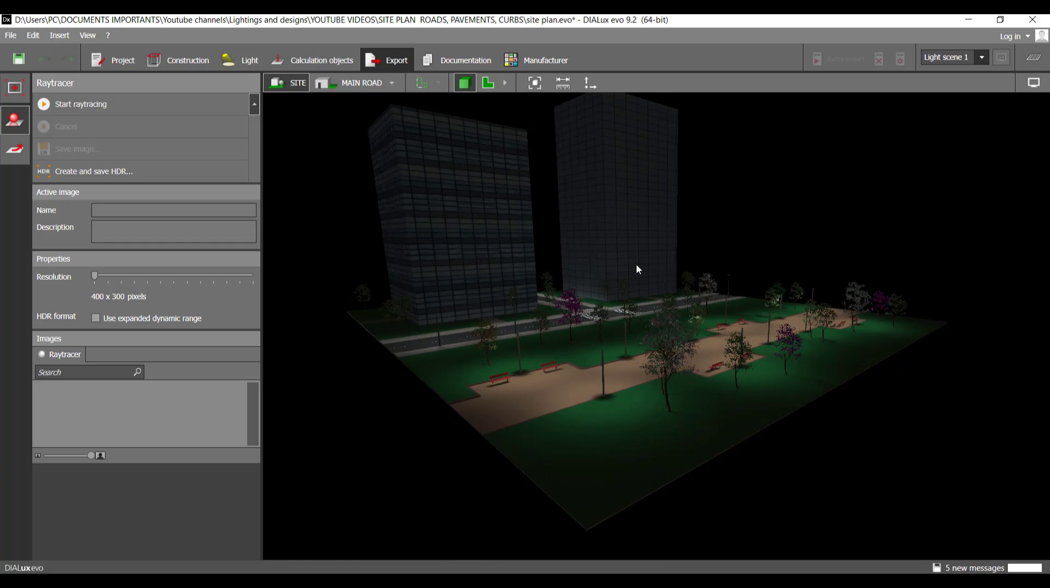
{"action": "right_click_drag", "start_coordinate": [643, 270], "coordinate": [631, 248]}
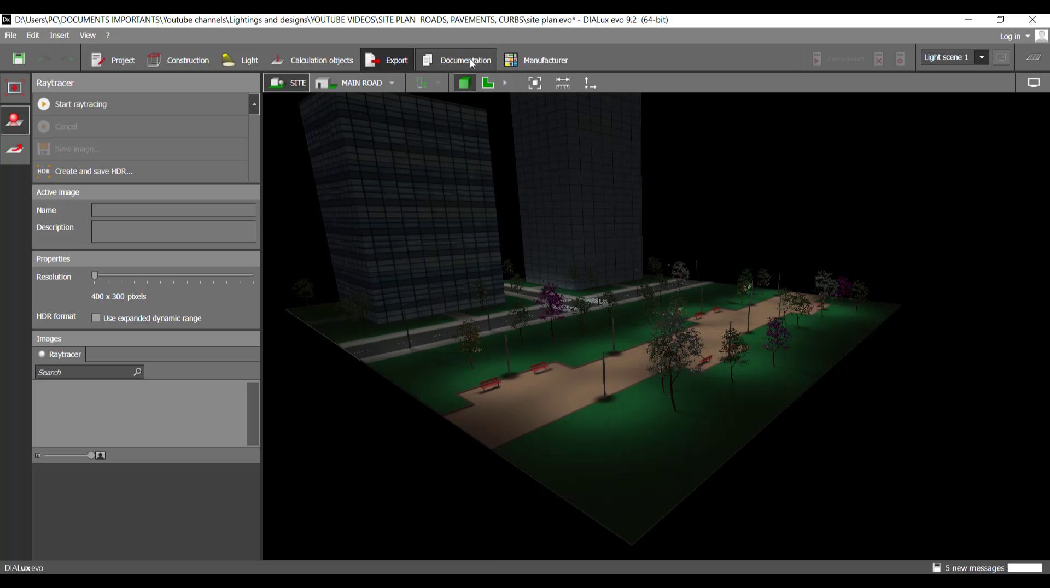
{"action": "middle_click_drag", "start_coordinate": [574, 276], "coordinate": [583, 288]}
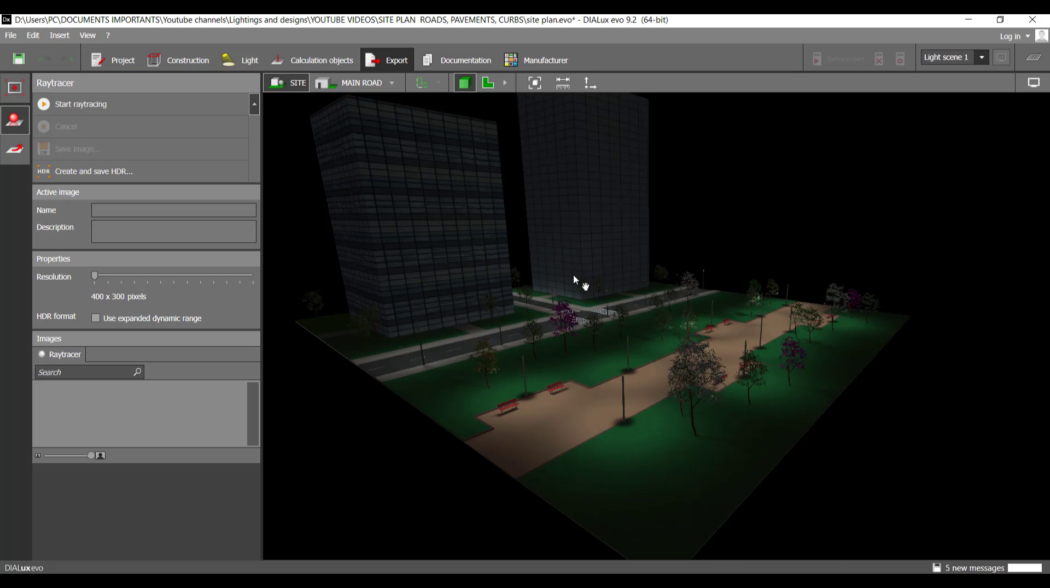
{"action": "scroll", "coordinate": [568, 276], "scroll_direction": "down", "scroll_amount": 1}
{"action": "right_click_drag", "start_coordinate": [568, 276], "coordinate": [548, 313]}
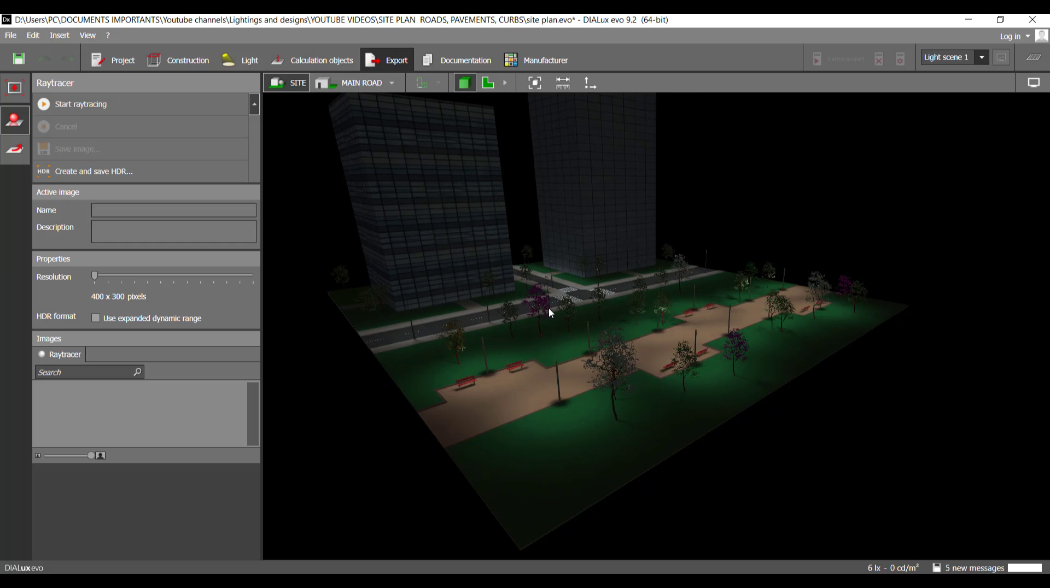
{"action": "right_click_drag", "start_coordinate": [726, 310], "coordinate": [661, 328]}
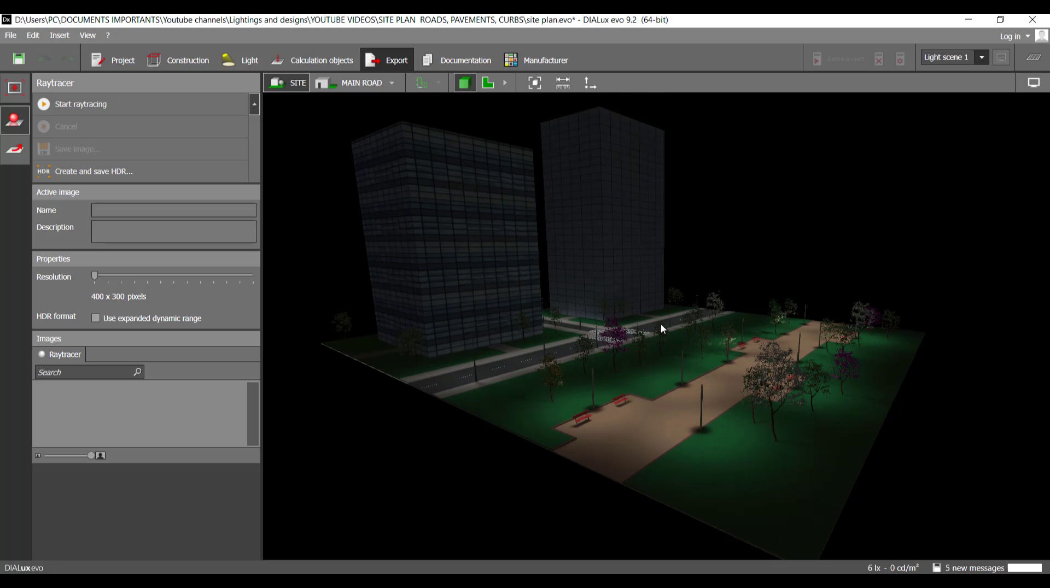
{"action": "scroll", "coordinate": [660, 323], "scroll_direction": "down", "scroll_amount": 2}
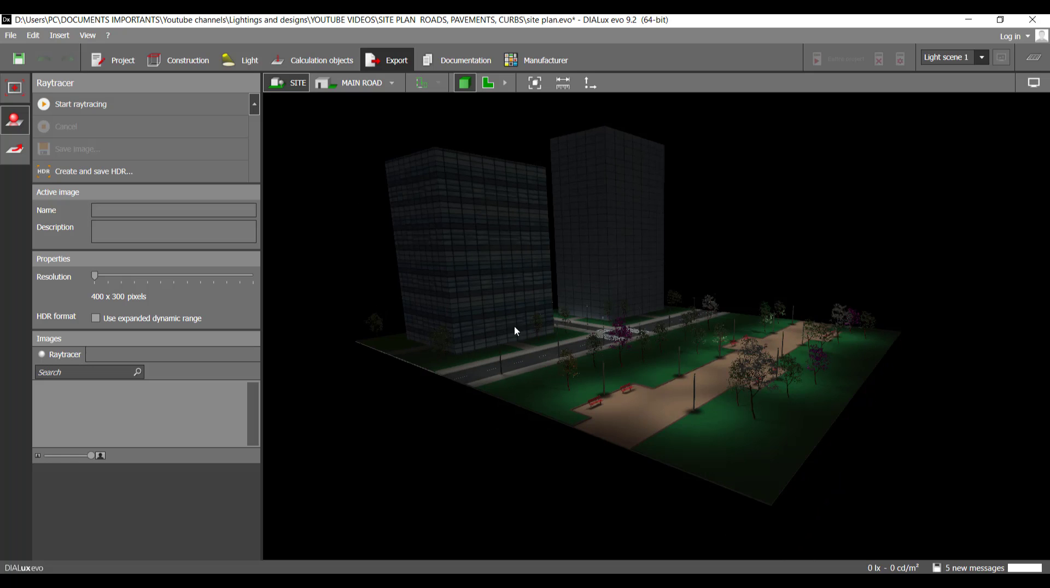
{"action": "right_click_drag", "start_coordinate": [507, 336], "coordinate": [497, 346]}
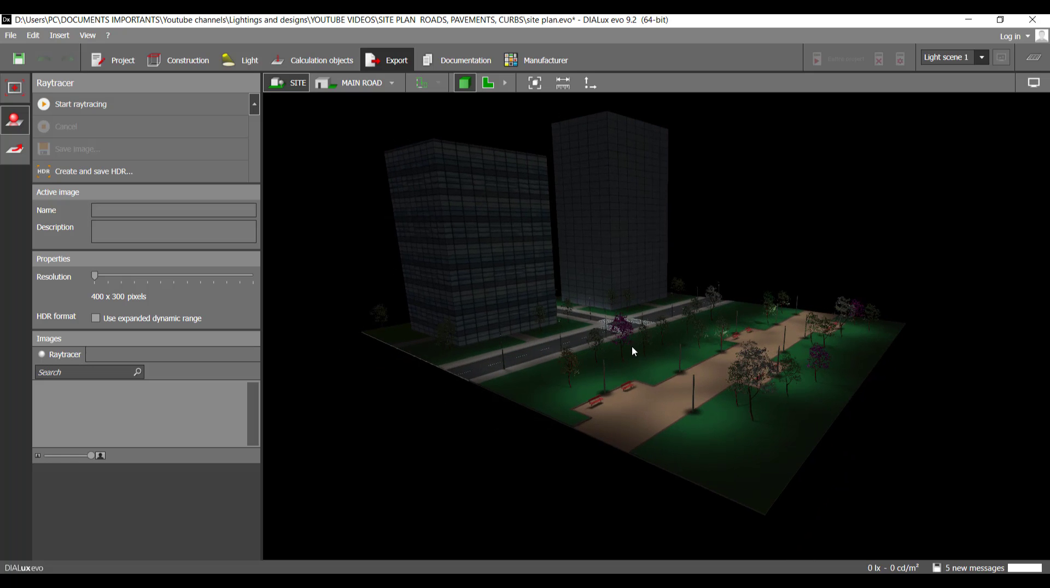
{"action": "scroll", "coordinate": [632, 347], "scroll_direction": "up", "scroll_amount": 1}
{"action": "middle_click_drag", "start_coordinate": [632, 348], "coordinate": [611, 343]}
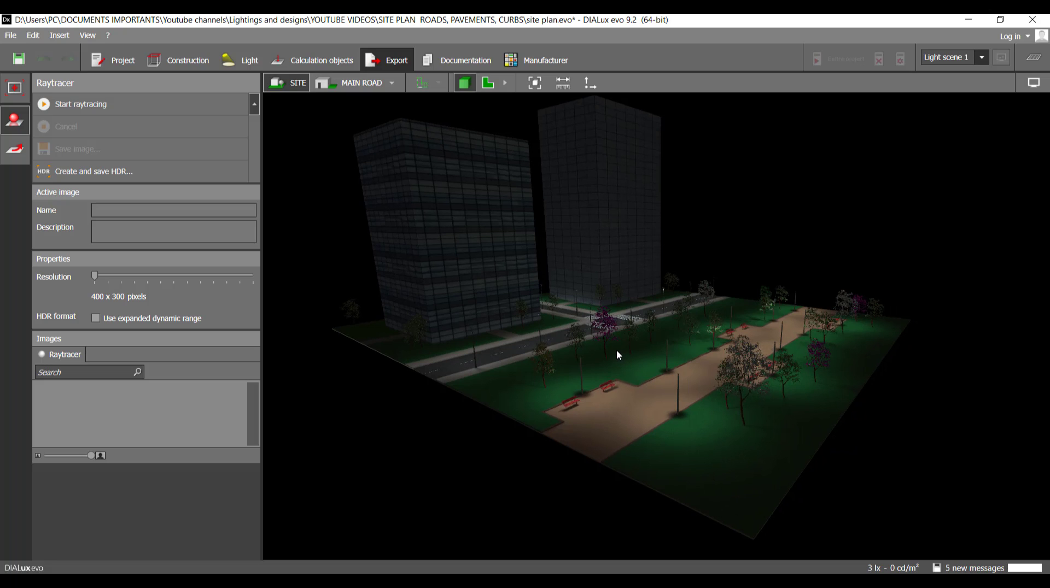
{"action": "scroll", "coordinate": [613, 352], "scroll_direction": "up", "scroll_amount": 1}
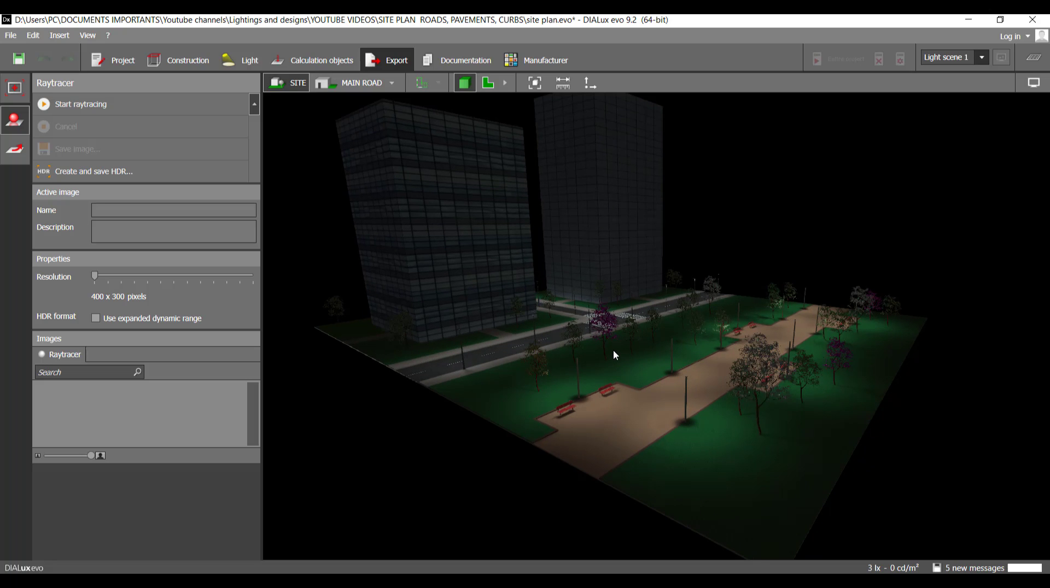
{"action": "scroll", "coordinate": [604, 348], "scroll_direction": "up", "scroll_amount": 1}
{"action": "right_click_drag", "start_coordinate": [601, 341], "coordinate": [593, 325]}
{"action": "middle_click_drag", "start_coordinate": [602, 368], "coordinate": [602, 368]}
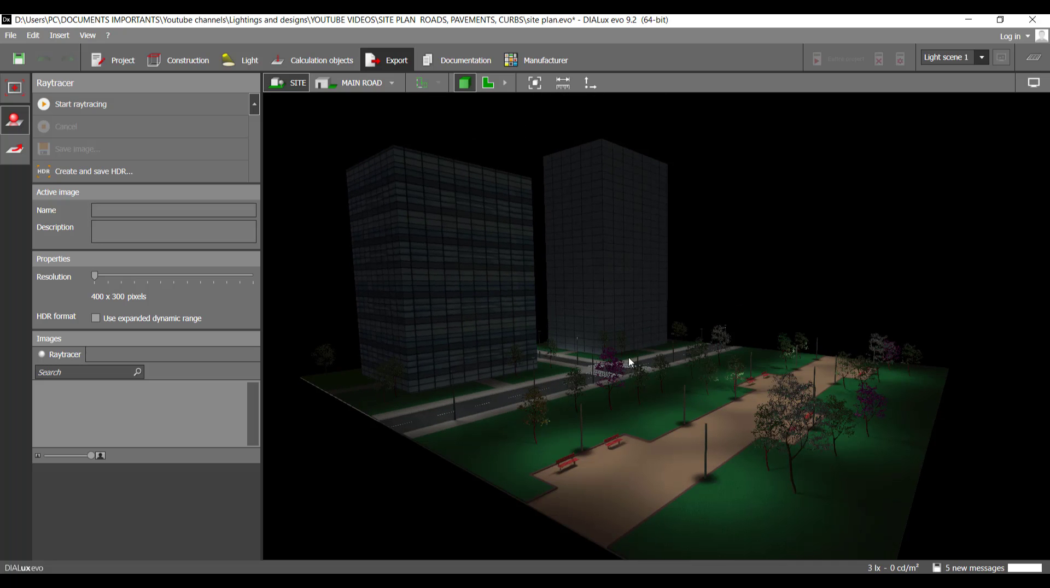
{"action": "scroll", "coordinate": [621, 373], "scroll_direction": "up", "scroll_amount": 1}
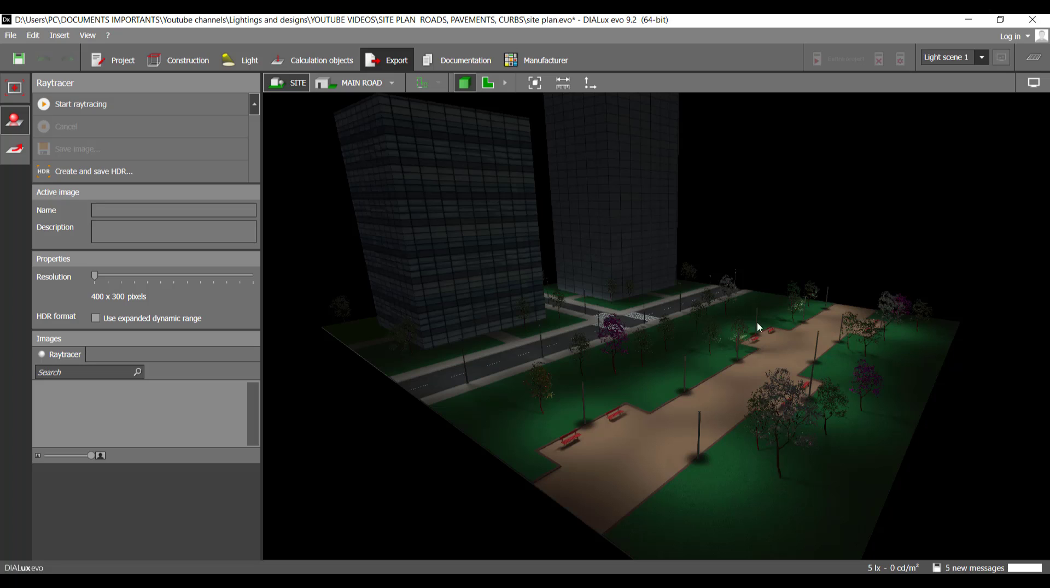
{"action": "right_click_drag", "start_coordinate": [729, 404], "coordinate": [643, 376]}
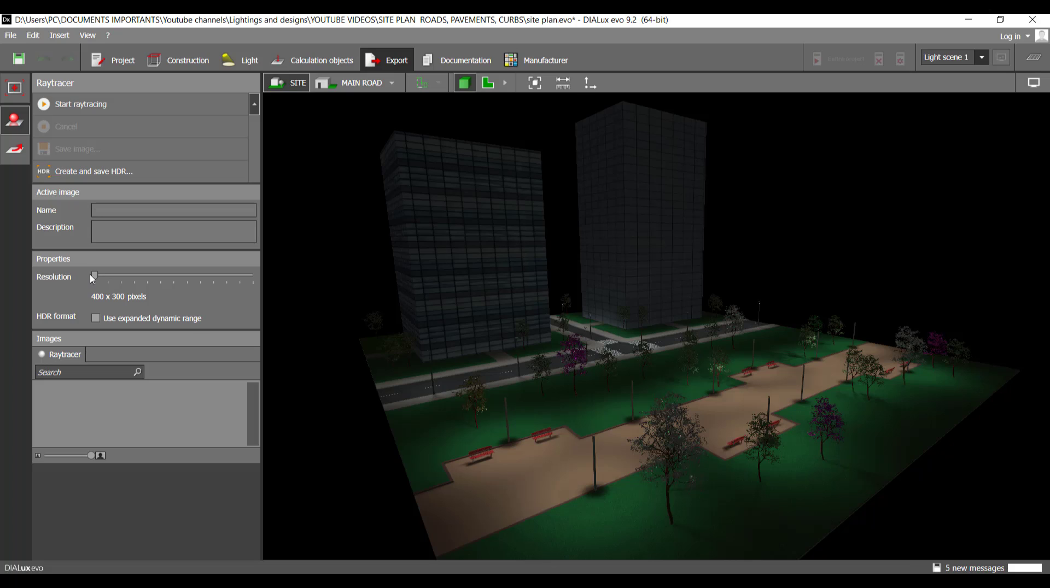
Set the raytracer image resolution to 3840 x 2160 pixels (4K UHD) and enable the expanded dynamic range for the HDR format
{"action": "mouse_move", "coordinate": [97, 276]}
{"action": "left_click_drag", "start_coordinate": [95, 276], "coordinate": [267, 280]}
{"action": "mouse_move", "coordinate": [47, 322]}
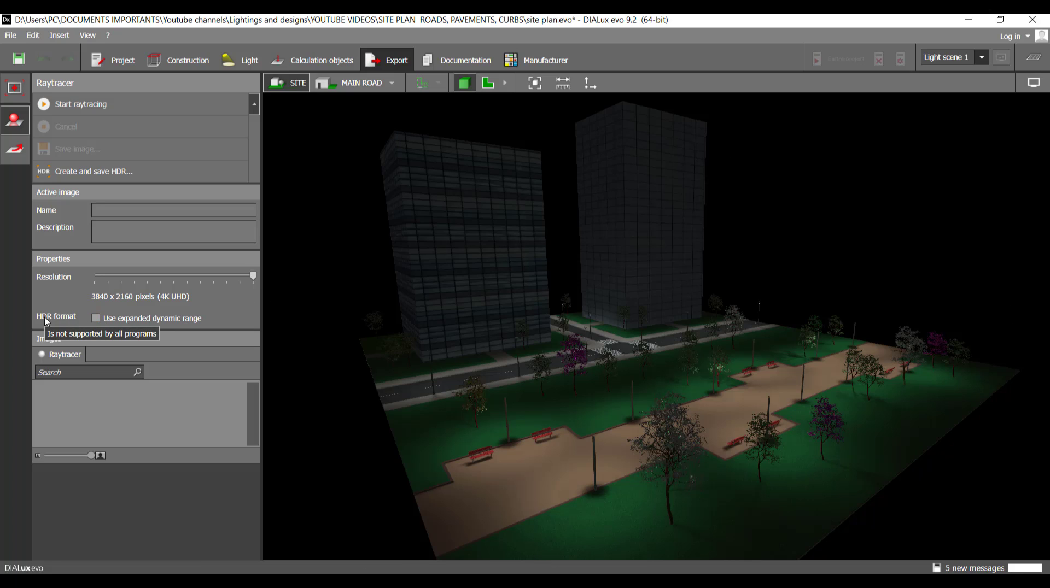
{"action": "left_click", "coordinate": [96, 319]}
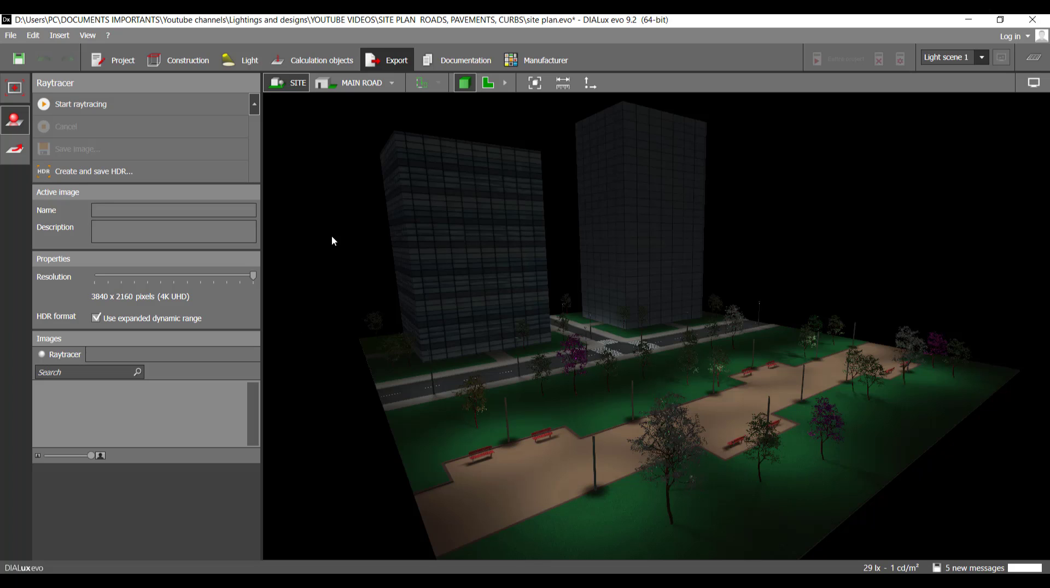
Raytrace the framed overview of the site, view the rendered image enlarged and close it
{"action": "left_click", "coordinate": [105, 111]}
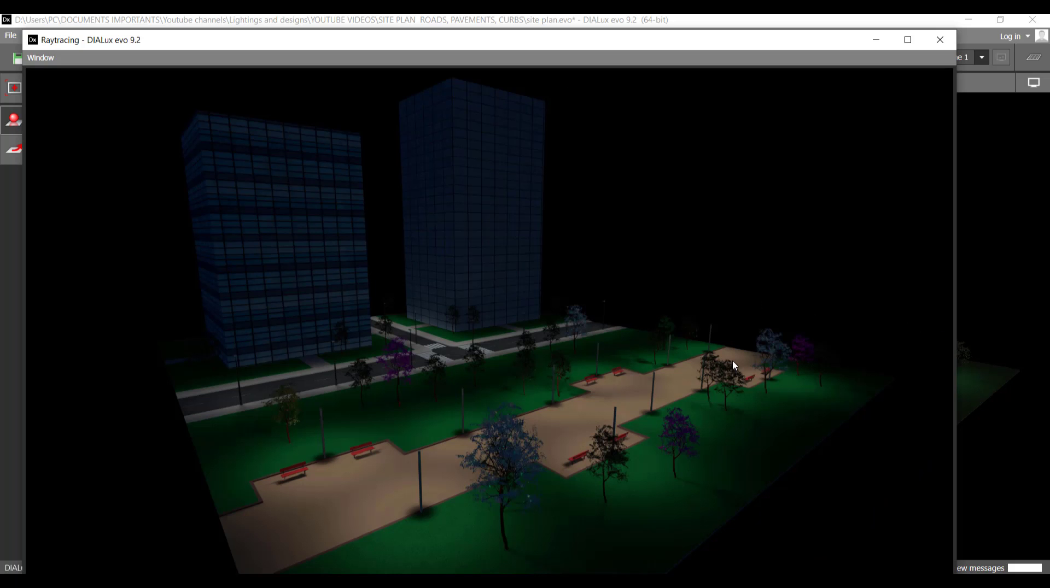
{"action": "left_click", "coordinate": [907, 40]}
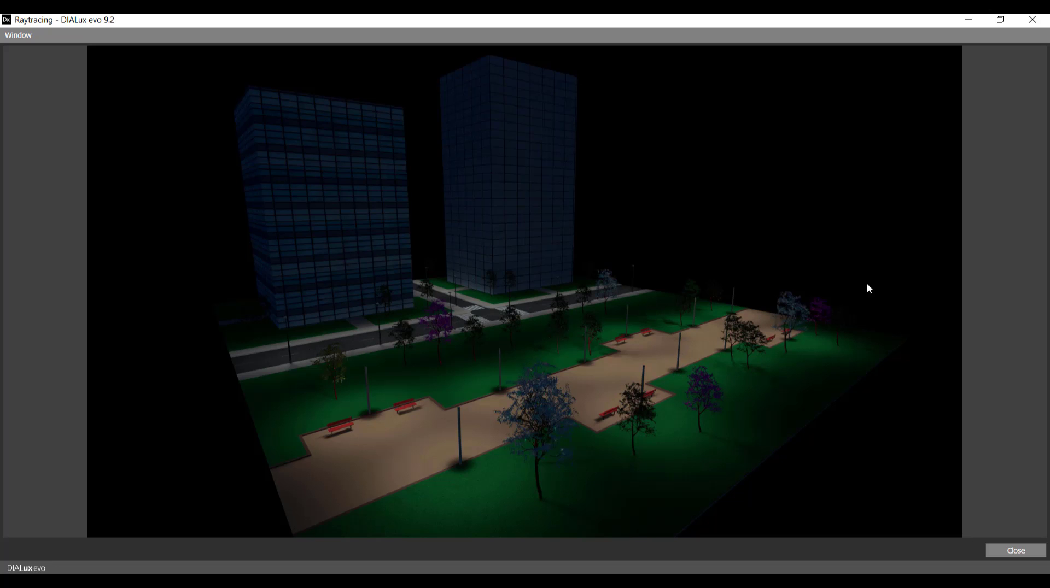
{"action": "left_click", "coordinate": [1032, 20]}
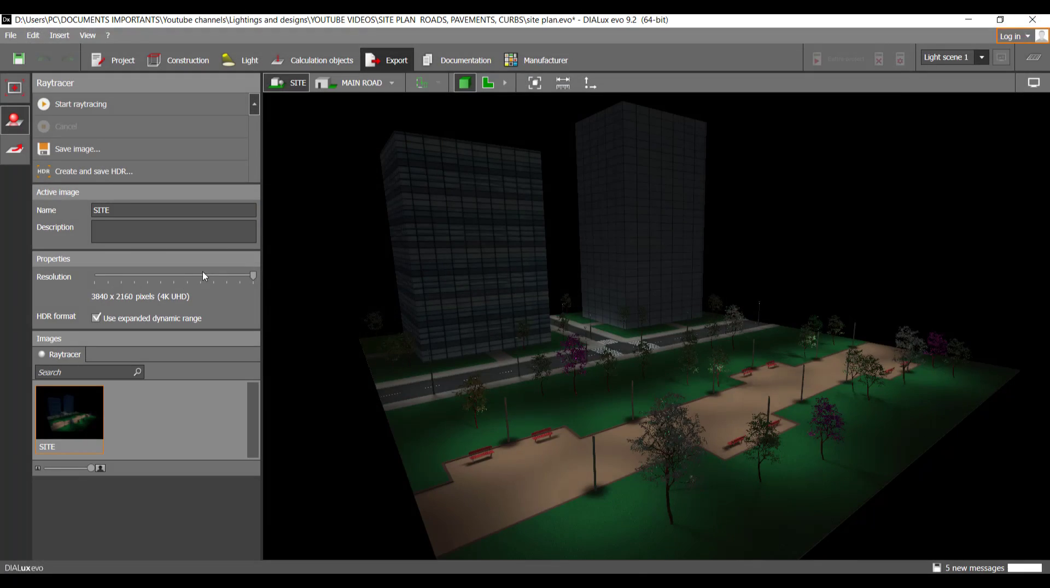
Rename the raytraced site overview image as PAGE COVER and decline saving the project
{"action": "double_click", "coordinate": [140, 212]}
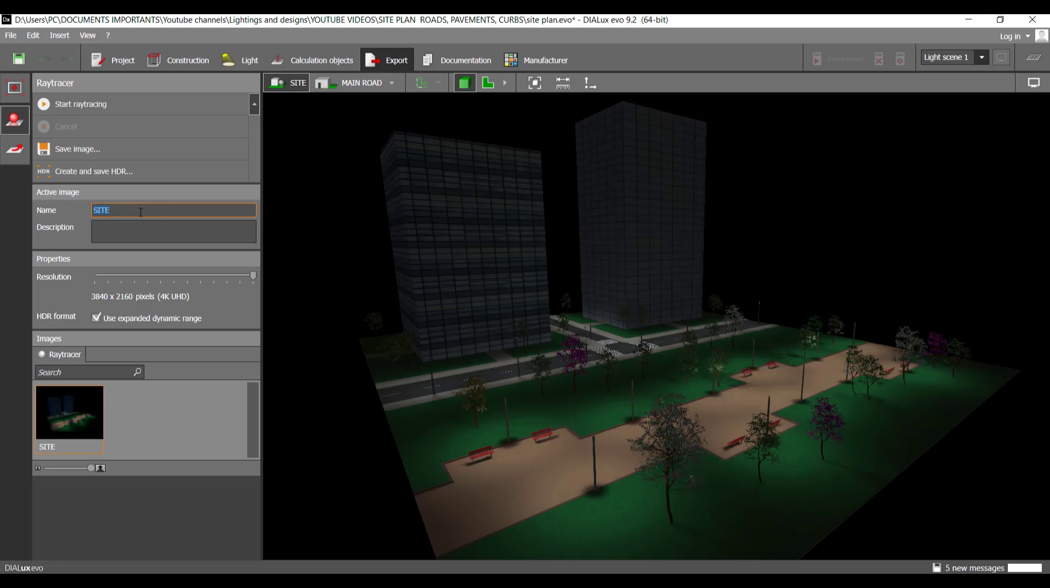
{"action": "type", "text": "PAGE"}
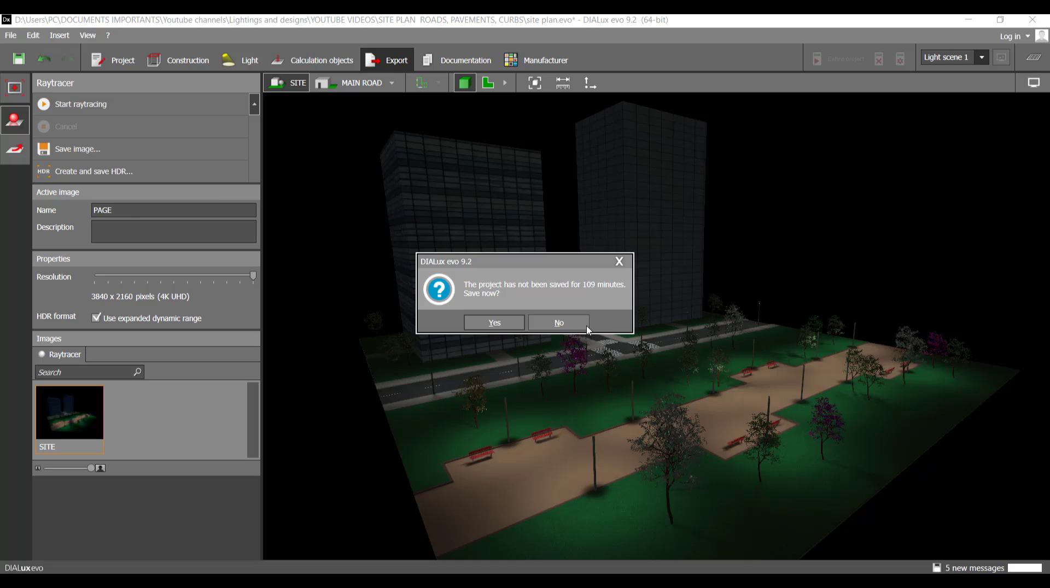
{"action": "left_click", "coordinate": [559, 322]}
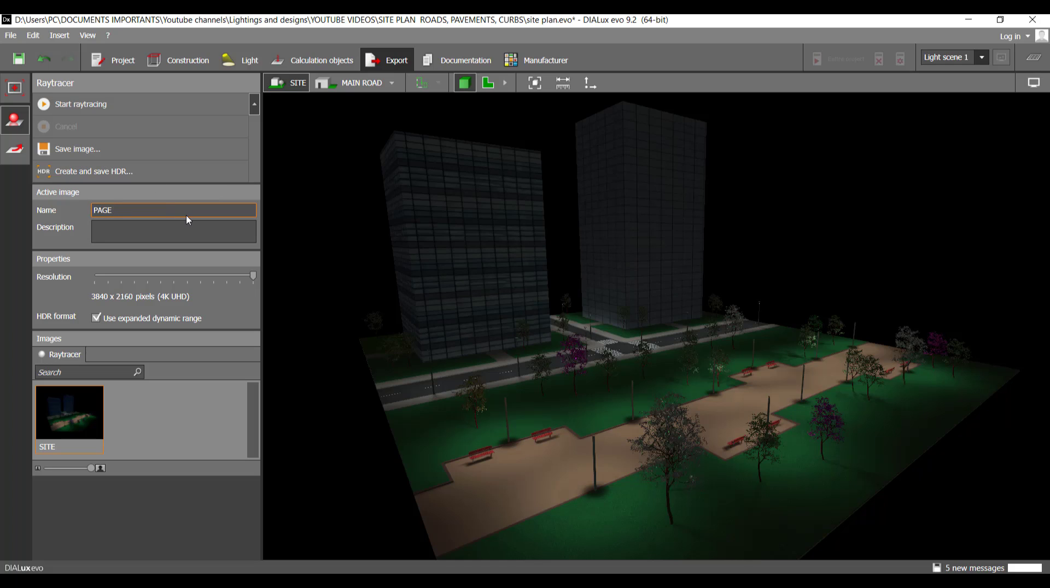
{"action": "type", "text": "COVER"}
{"action": "key", "text": "Return"}
Frame a street-level view along the main road with its light poles, the crosswalk and the adjoining park in the picture
{"action": "scroll", "coordinate": [572, 407], "scroll_direction": "up", "scroll_amount": 3}
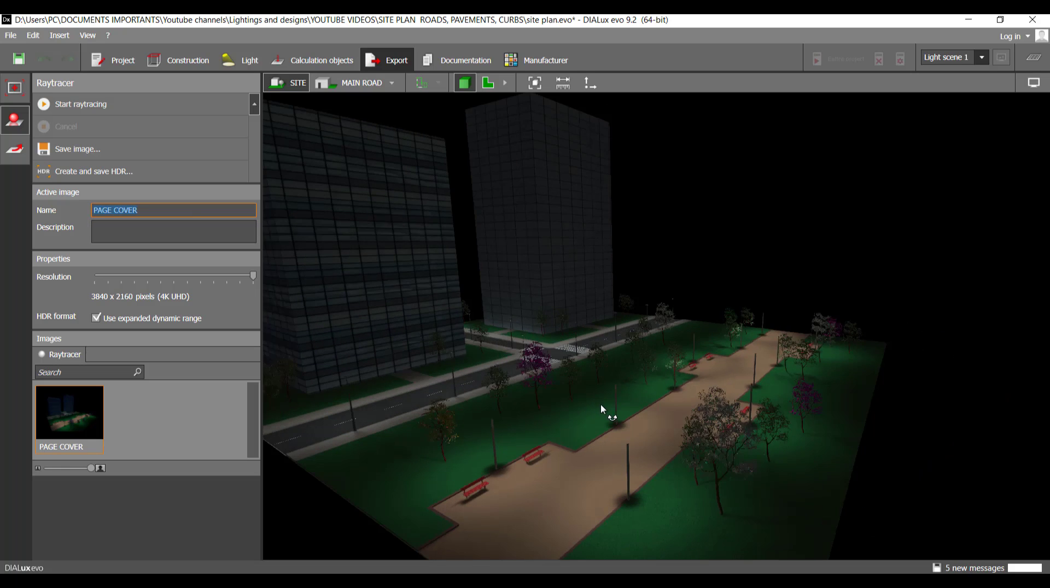
{"action": "scroll", "coordinate": [734, 376], "scroll_direction": "up", "scroll_amount": 3}
{"action": "middle_click_drag", "start_coordinate": [733, 375], "coordinate": [734, 375]}
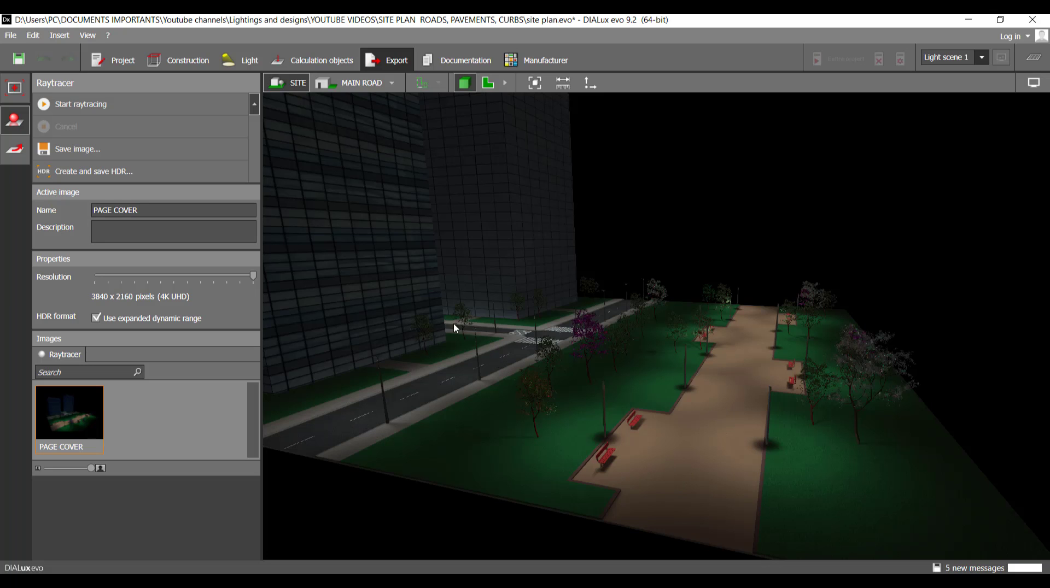
{"action": "left_click_drag", "start_coordinate": [425, 441], "coordinate": [604, 397]}
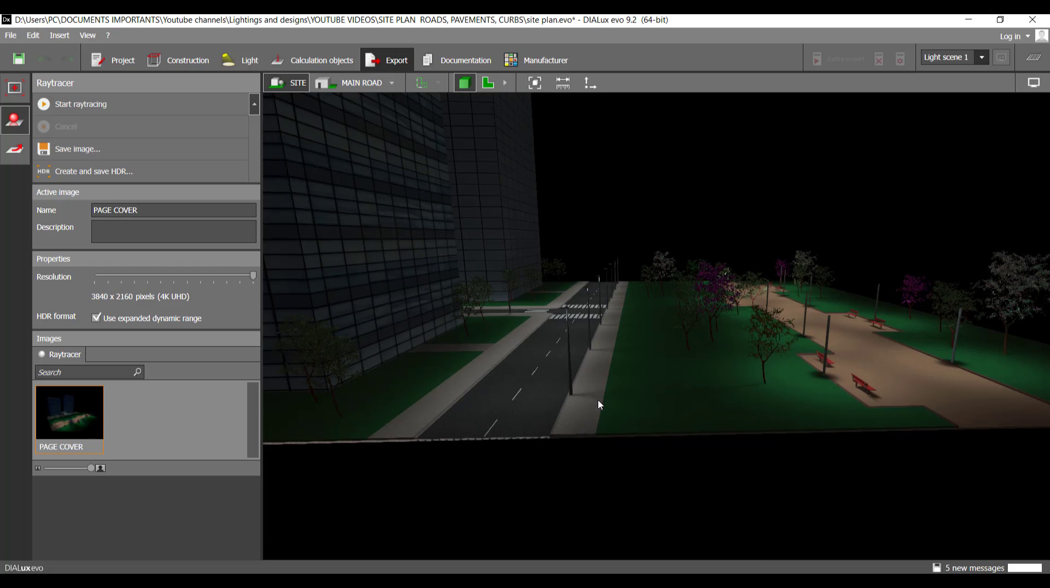
{"action": "scroll", "coordinate": [537, 412], "scroll_direction": "up", "scroll_amount": 8}
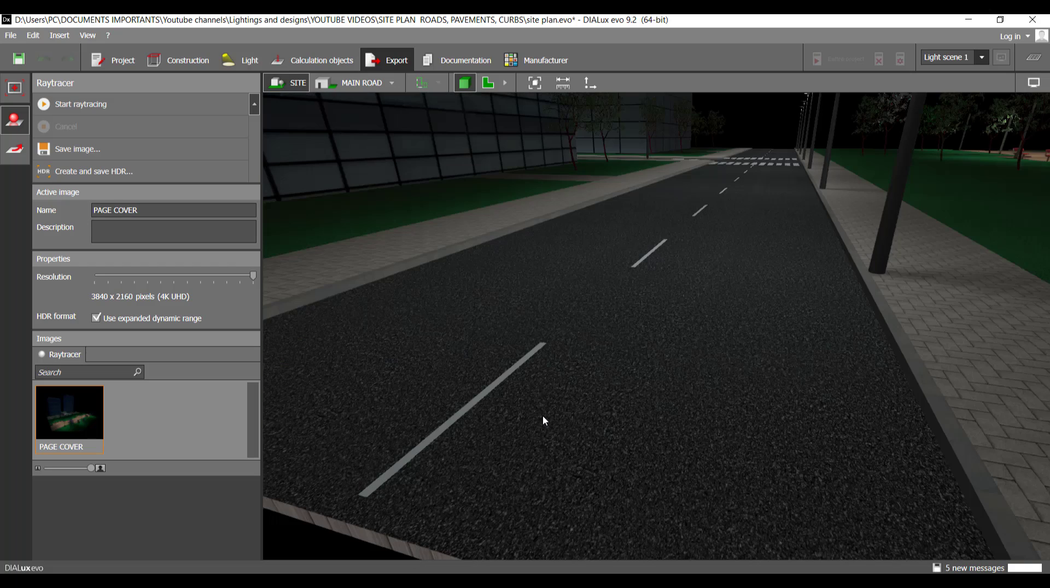
{"action": "scroll", "coordinate": [543, 416], "scroll_direction": "down", "scroll_amount": 3}
{"action": "right_click_drag", "start_coordinate": [550, 415], "coordinate": [583, 385]}
{"action": "scroll", "coordinate": [583, 385], "scroll_direction": "down", "scroll_amount": 1}
{"action": "scroll", "coordinate": [583, 385], "scroll_direction": "down", "scroll_amount": 3}
{"action": "middle_click_drag", "start_coordinate": [620, 365], "coordinate": [629, 391]}
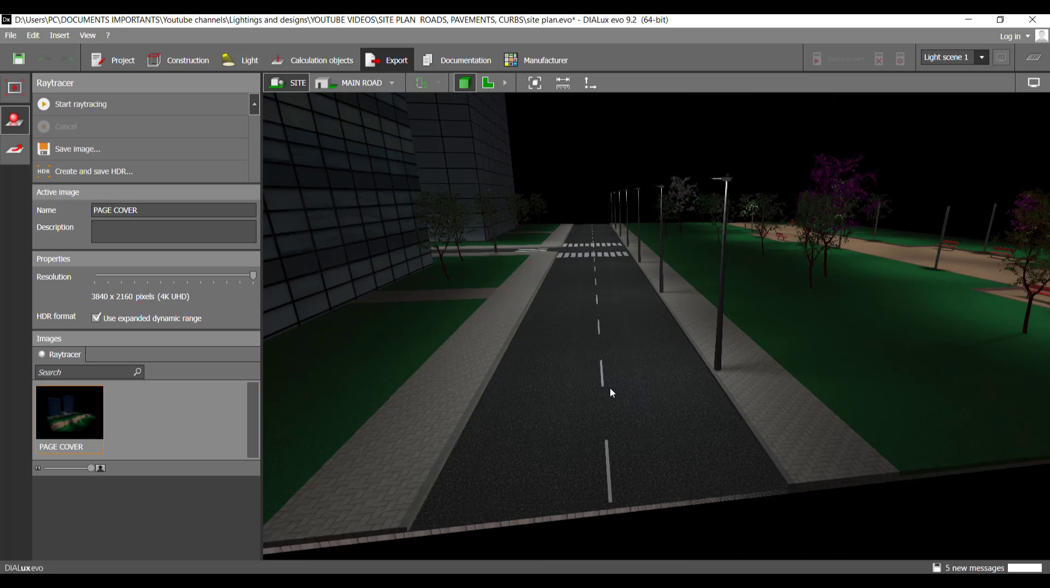
{"action": "right_click_drag", "start_coordinate": [619, 388], "coordinate": [649, 386]}
{"action": "middle_click_drag", "start_coordinate": [648, 386], "coordinate": [736, 418]}
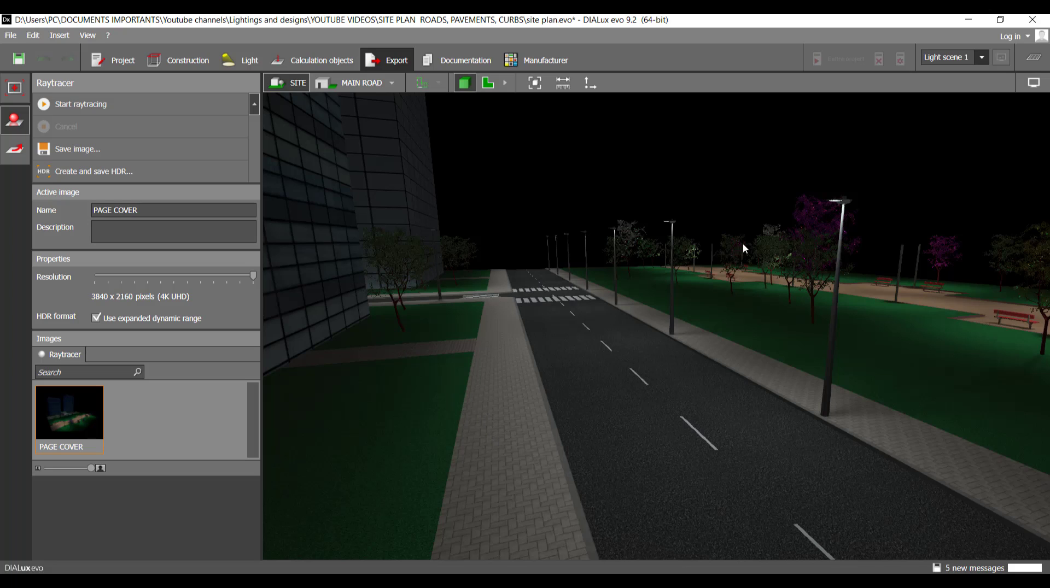
Raytrace the main road view, check the rendered image enlarged and close it
{"action": "left_click", "coordinate": [150, 113]}
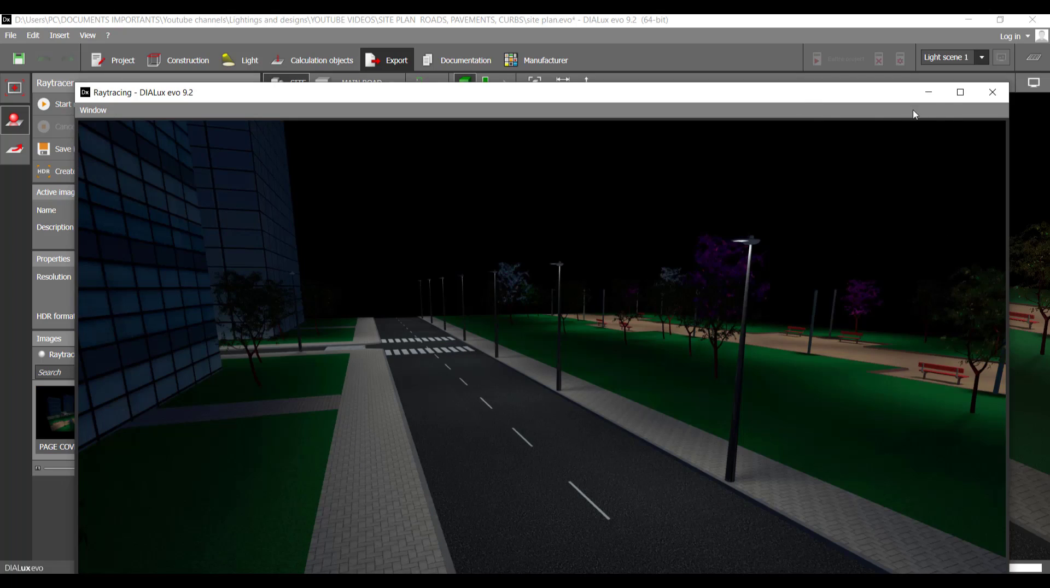
{"action": "left_click", "coordinate": [956, 92]}
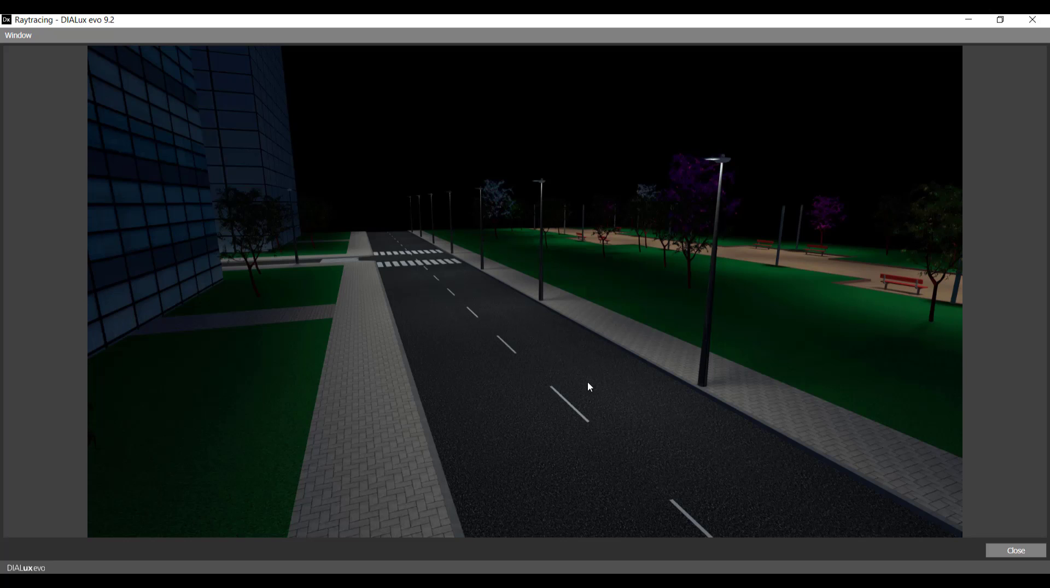
{"action": "left_click", "coordinate": [1032, 20]}
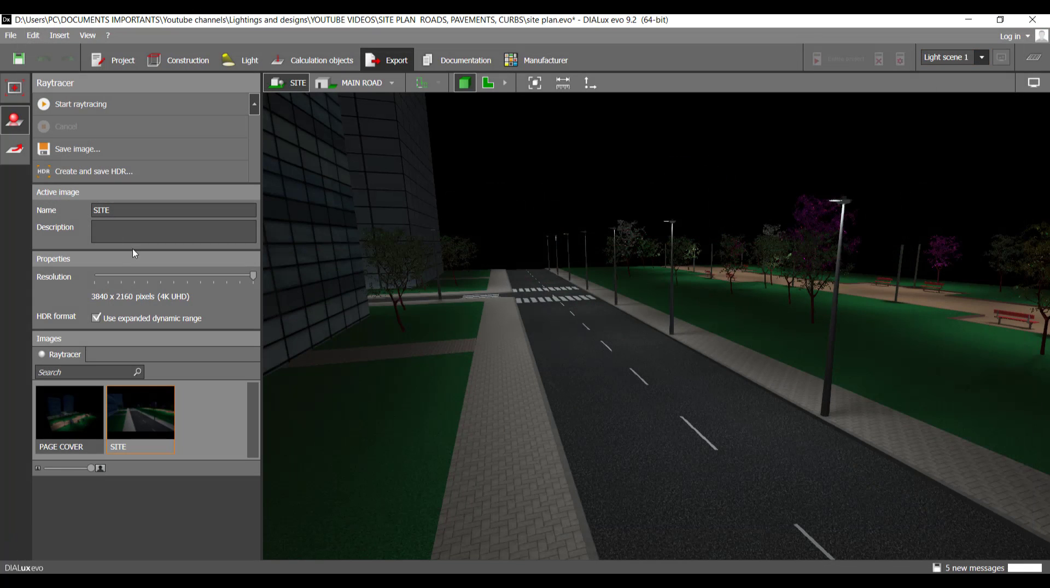
Rename the raytraced street view image as MAIN ROAD
{"action": "double_click", "coordinate": [141, 215]}
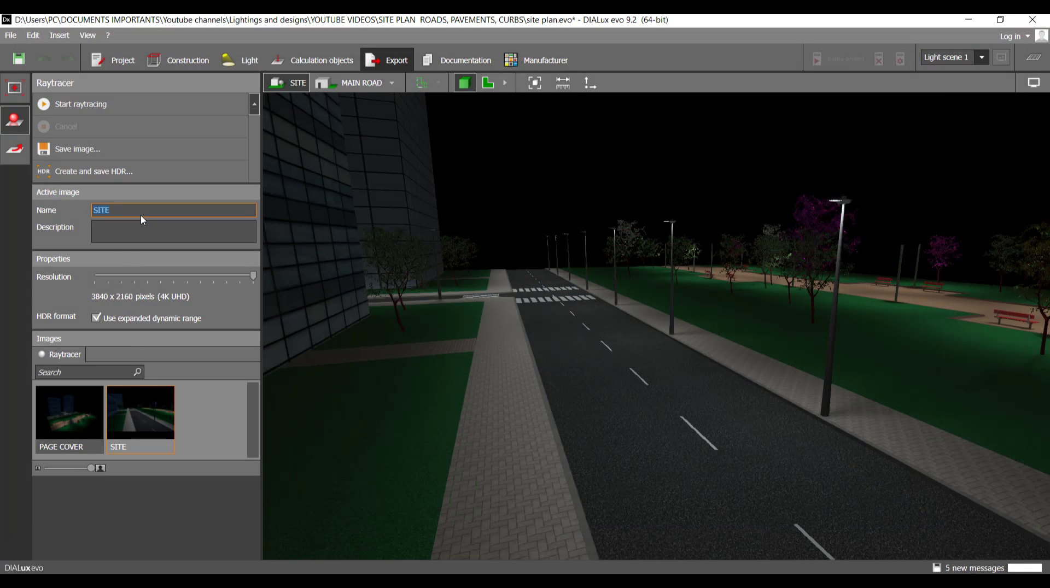
{"action": "type", "text": "MAIN ROAD"}
{"action": "key", "text": "Return"}
Frame a view down the side road between the two towers, looking towards the crosswalk and the park
{"action": "right_click_drag", "start_coordinate": [523, 386], "coordinate": [556, 383]}
{"action": "scroll", "coordinate": [533, 376], "scroll_direction": "down", "scroll_amount": 6}
{"action": "scroll", "coordinate": [530, 415], "scroll_direction": "up", "scroll_amount": 10}
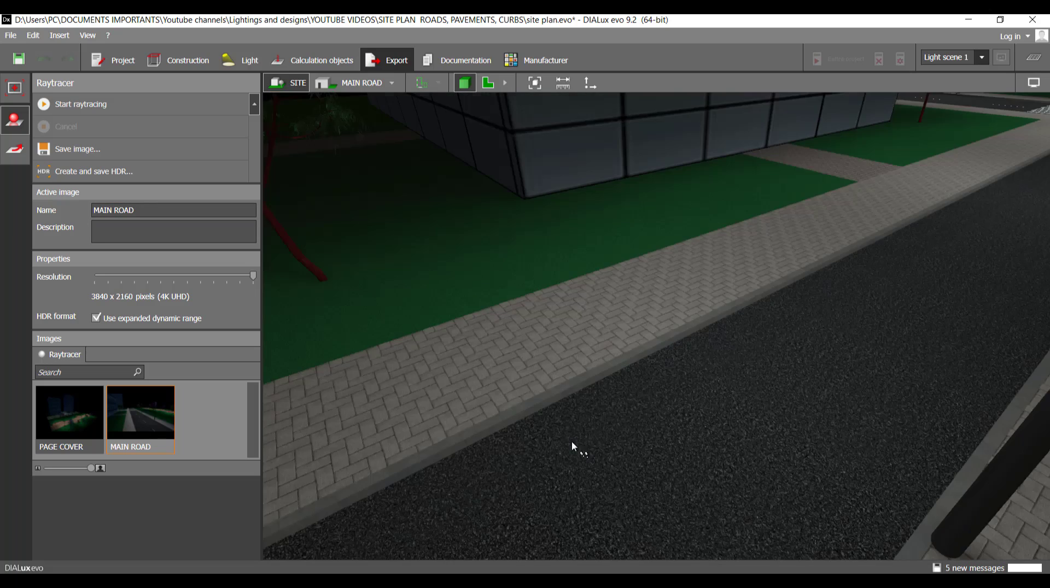
{"action": "right_click_drag", "start_coordinate": [572, 441], "coordinate": [650, 379]}
{"action": "scroll", "coordinate": [661, 383], "scroll_direction": "down", "scroll_amount": 6}
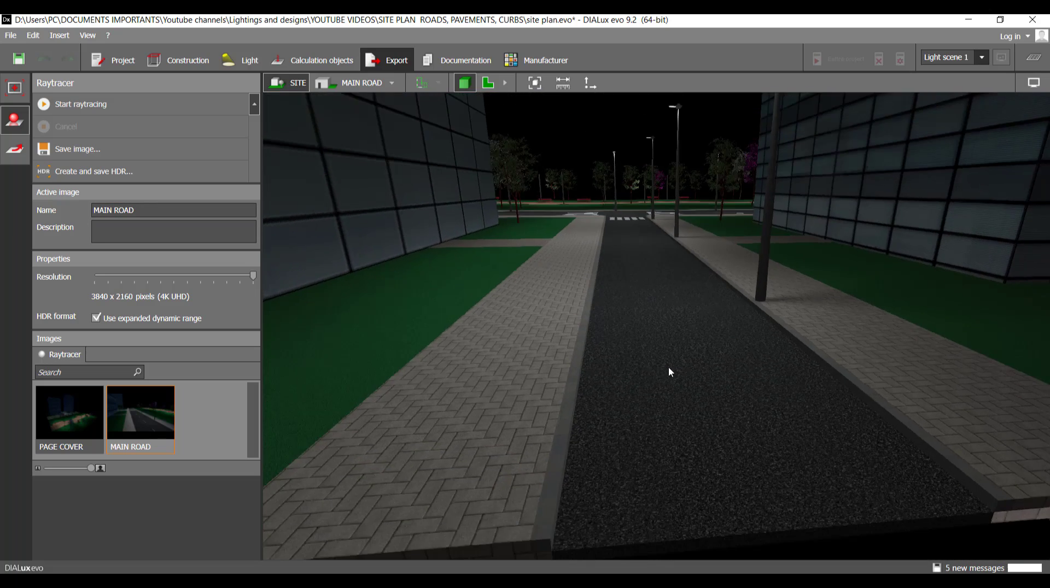
{"action": "right_click_drag", "start_coordinate": [680, 448], "coordinate": [662, 430]}
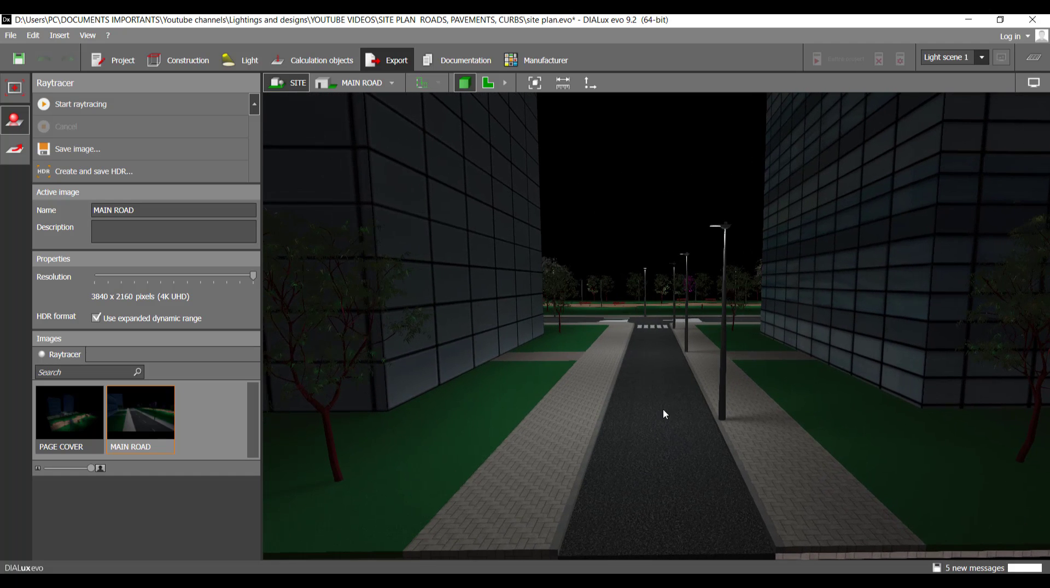
{"action": "left_click_drag", "start_coordinate": [655, 422], "coordinate": [645, 431]}
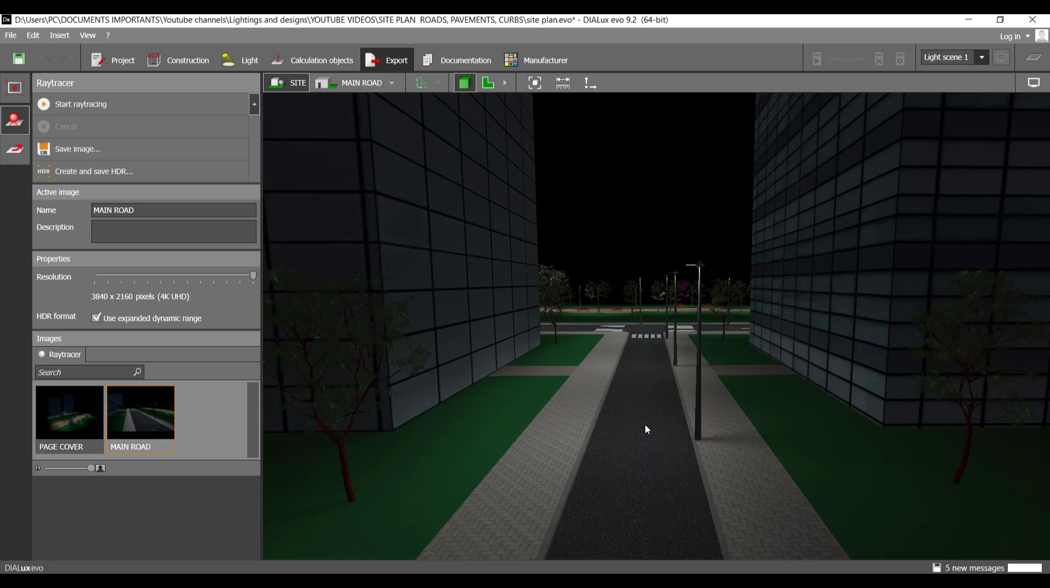
{"action": "right_click_drag", "start_coordinate": [647, 422], "coordinate": [671, 442]}
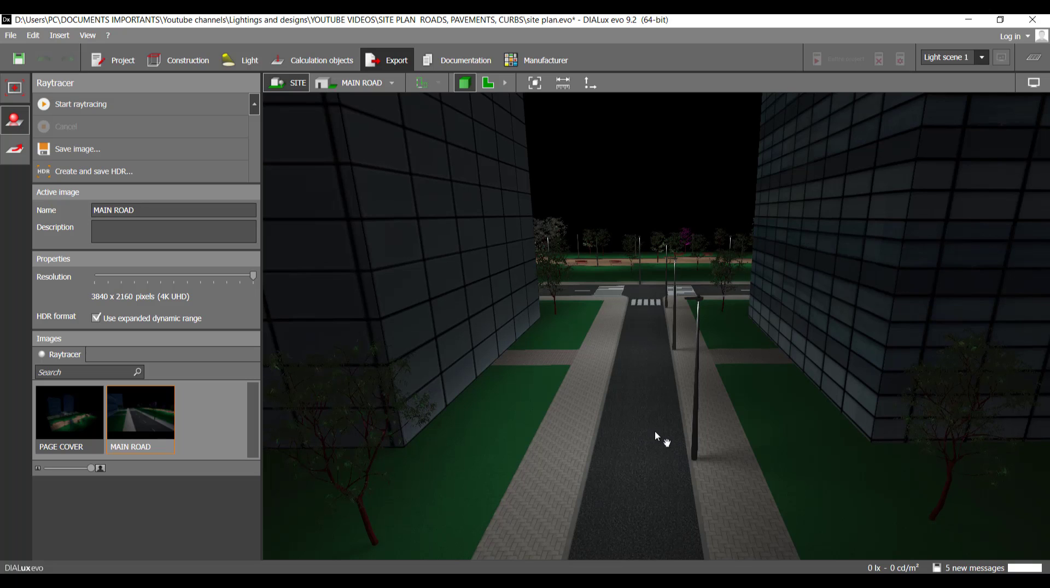
Raytrace the view of the road between the towers and enlarge the rendered image to check it
{"action": "left_click", "coordinate": [73, 105]}
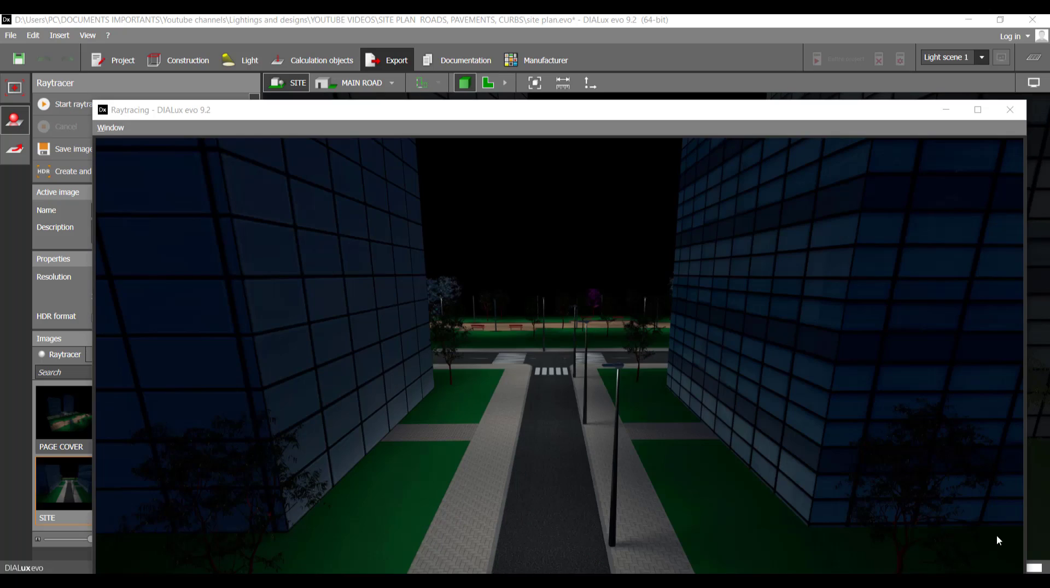
{"action": "left_click_drag", "start_coordinate": [863, 113], "coordinate": [800, 63]}
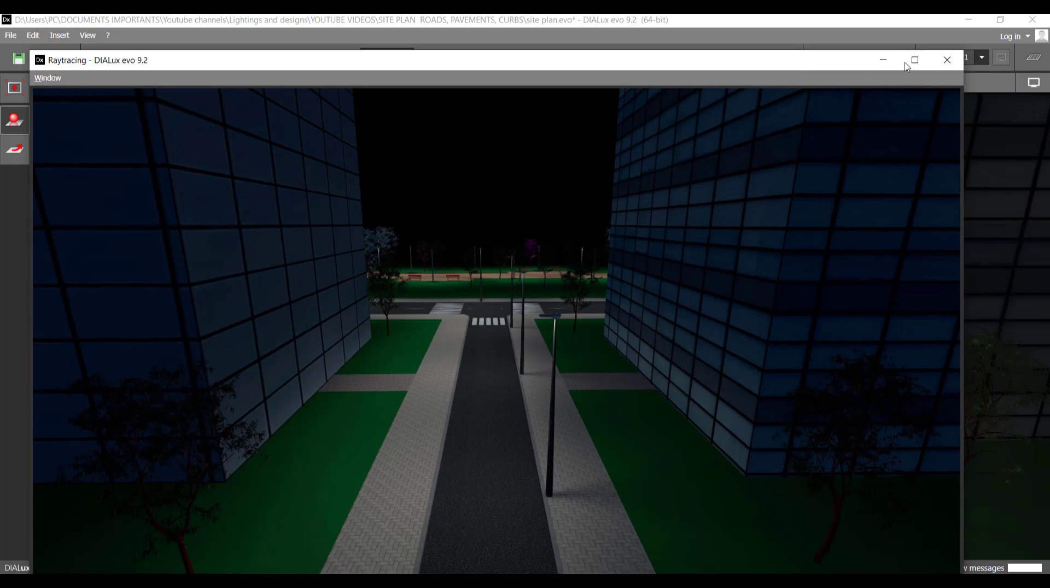
{"action": "left_click", "coordinate": [921, 60]}
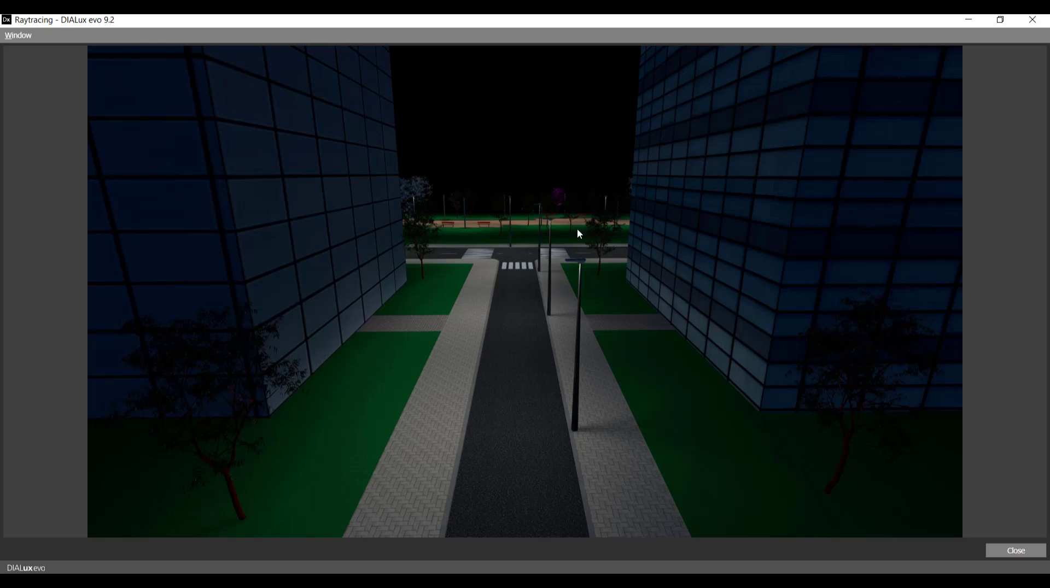
Frame a view along the park's pedestrian path with the benches, trees and light poles in the picture
{"action": "right_click_drag", "start_coordinate": [793, 363], "coordinate": [666, 367]}
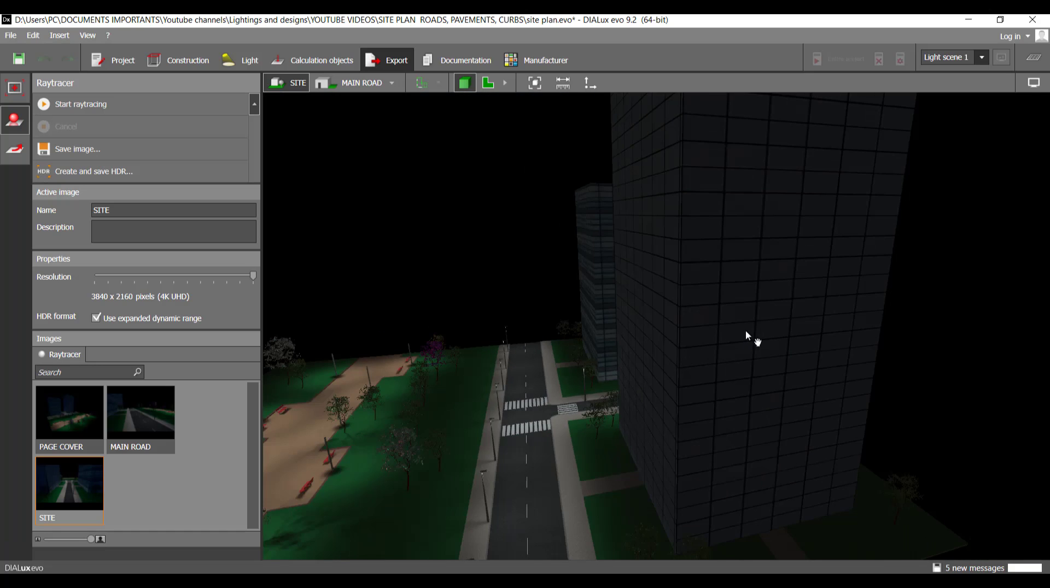
{"action": "right_click_drag", "start_coordinate": [745, 332], "coordinate": [497, 447]}
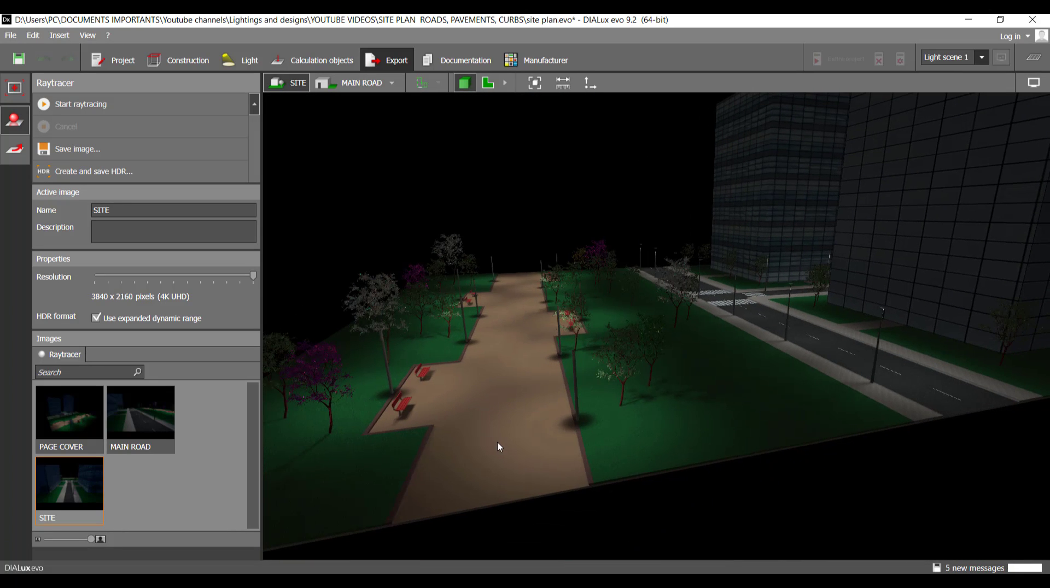
{"action": "left_click", "coordinate": [558, 323]}
{"action": "scroll", "coordinate": [500, 441], "scroll_direction": "up", "scroll_amount": 5}
{"action": "scroll", "coordinate": [646, 334], "scroll_direction": "down", "scroll_amount": 7}
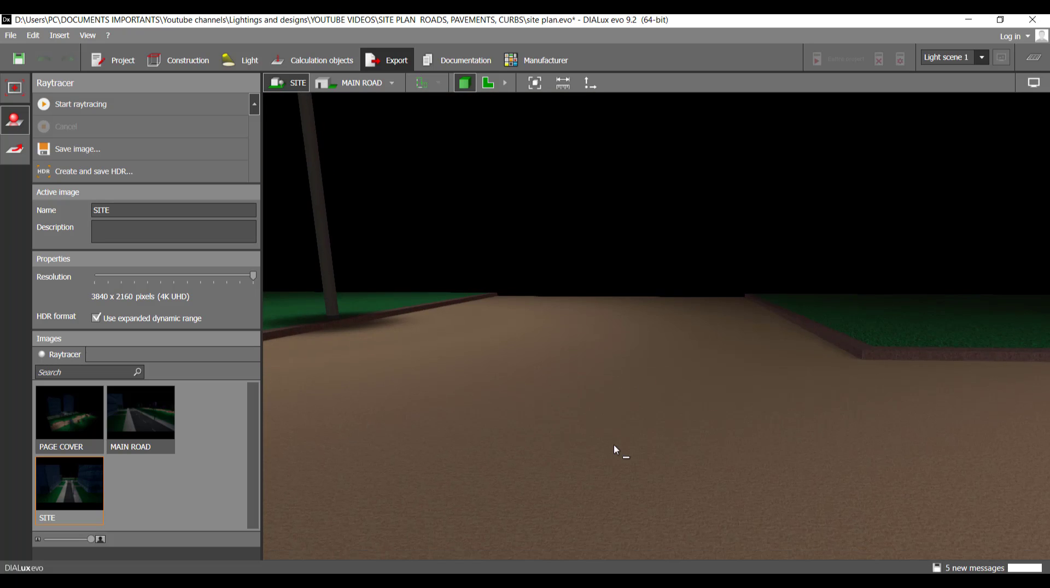
{"action": "scroll", "coordinate": [614, 444], "scroll_direction": "down", "scroll_amount": 3}
{"action": "right_click_drag", "start_coordinate": [614, 442], "coordinate": [757, 383]}
{"action": "middle_click_drag", "start_coordinate": [720, 353], "coordinate": [736, 341]}
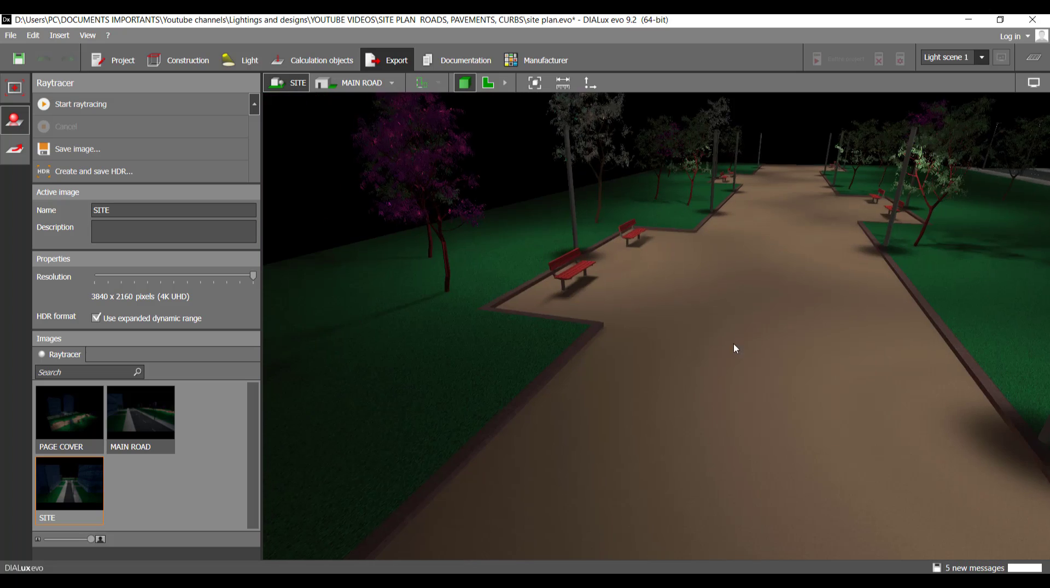
{"action": "right_click_drag", "start_coordinate": [648, 409], "coordinate": [698, 393]}
{"action": "middle_click_drag", "start_coordinate": [698, 394], "coordinate": [686, 444]}
Raytrace the park path view, close the rendered image and rename it as PEDESTRIAN PATH
{"action": "left_click", "coordinate": [81, 104]}
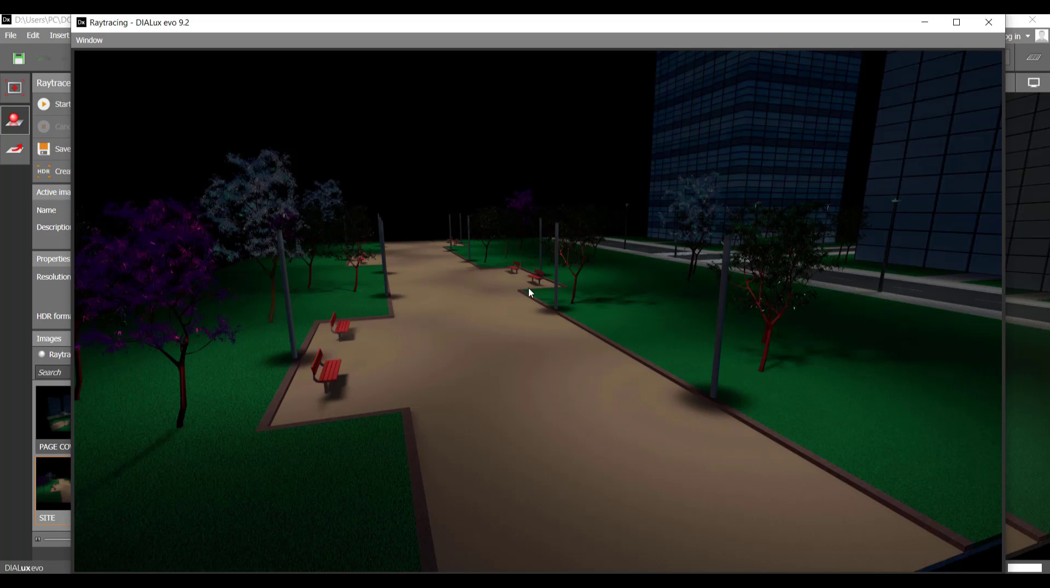
{"action": "left_click", "coordinate": [989, 21]}
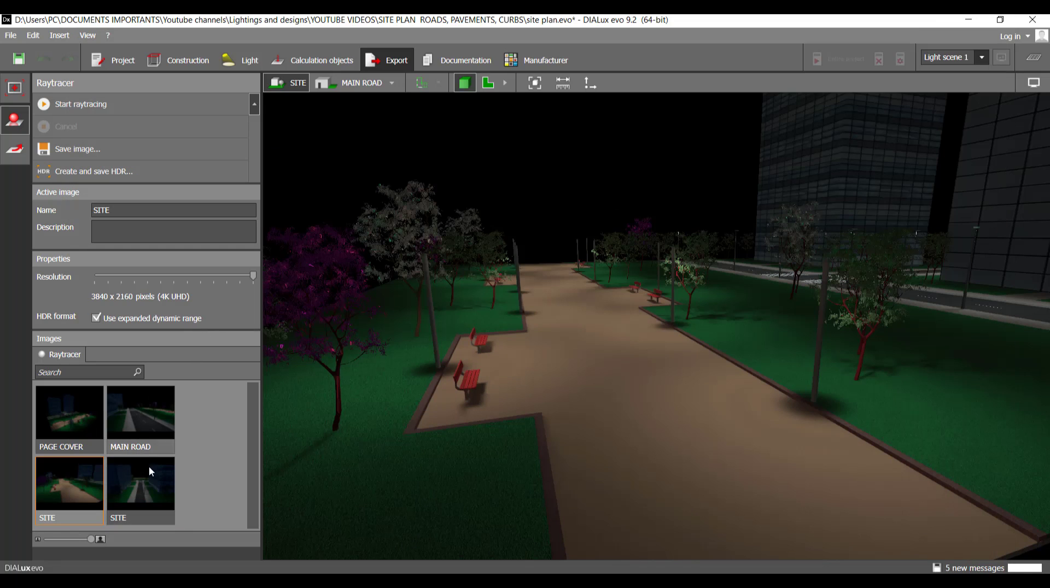
{"action": "double_click", "coordinate": [92, 496]}
{"action": "left_click", "coordinate": [557, 322]}
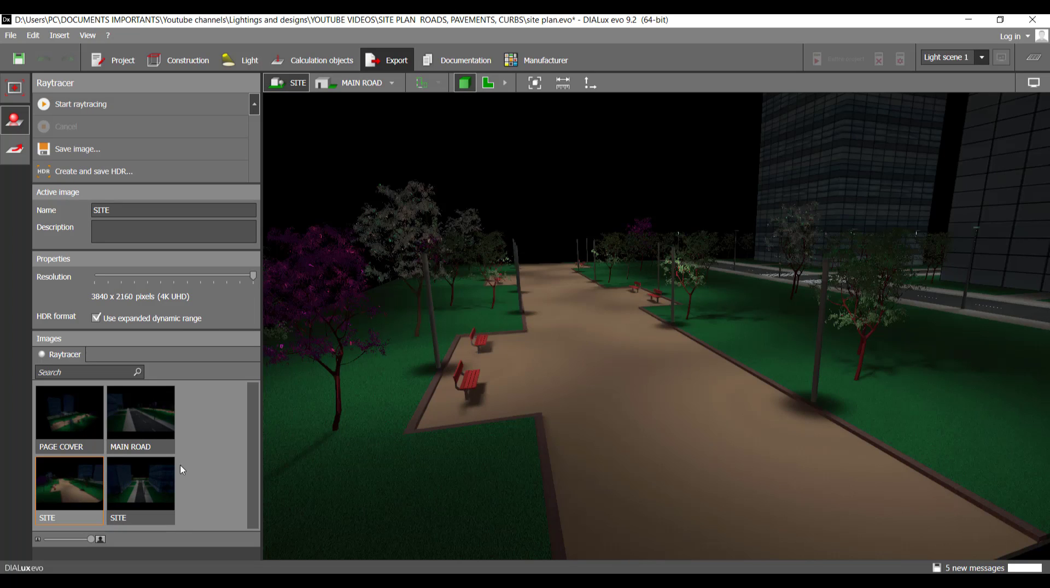
{"action": "left_click", "coordinate": [170, 210]}
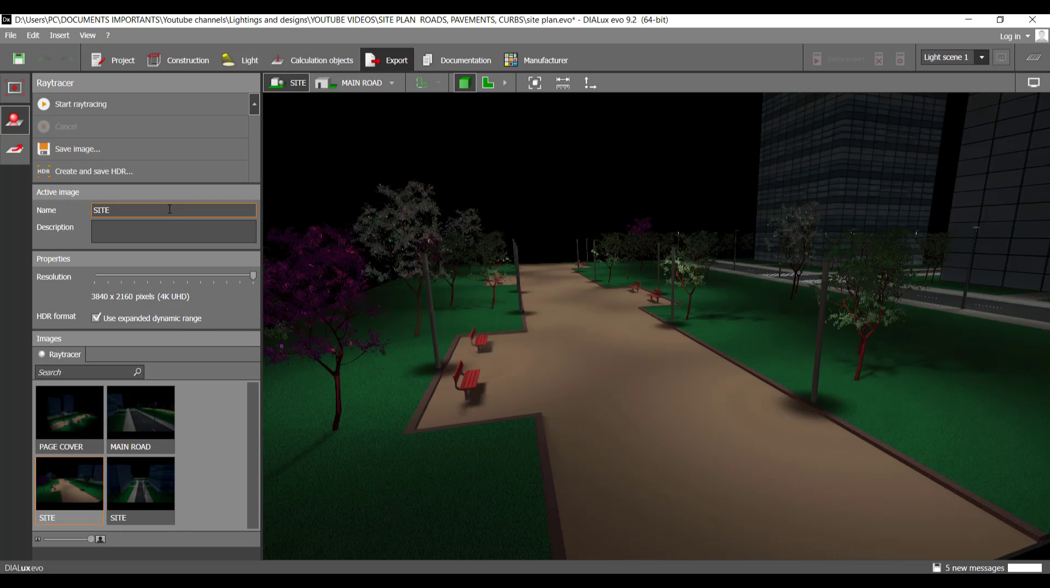
{"action": "type", "text": "PEDESTRIAN PATH"}
{"action": "key", "text": "Return"}
Open the raytraced image of the road between the towers, view it enlarged and close it
{"action": "left_click", "coordinate": [139, 471]}
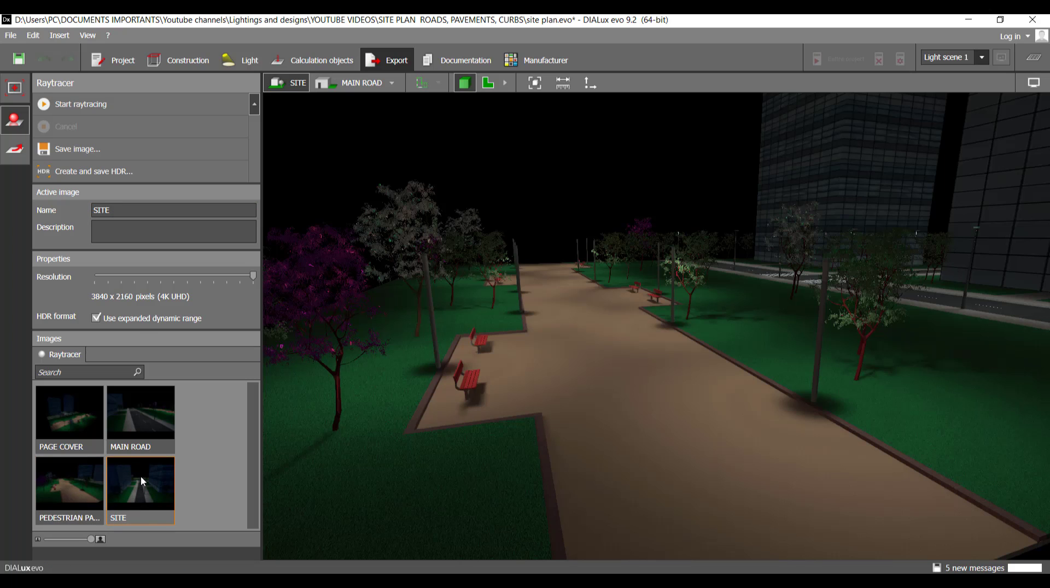
{"action": "double_click", "coordinate": [140, 478]}
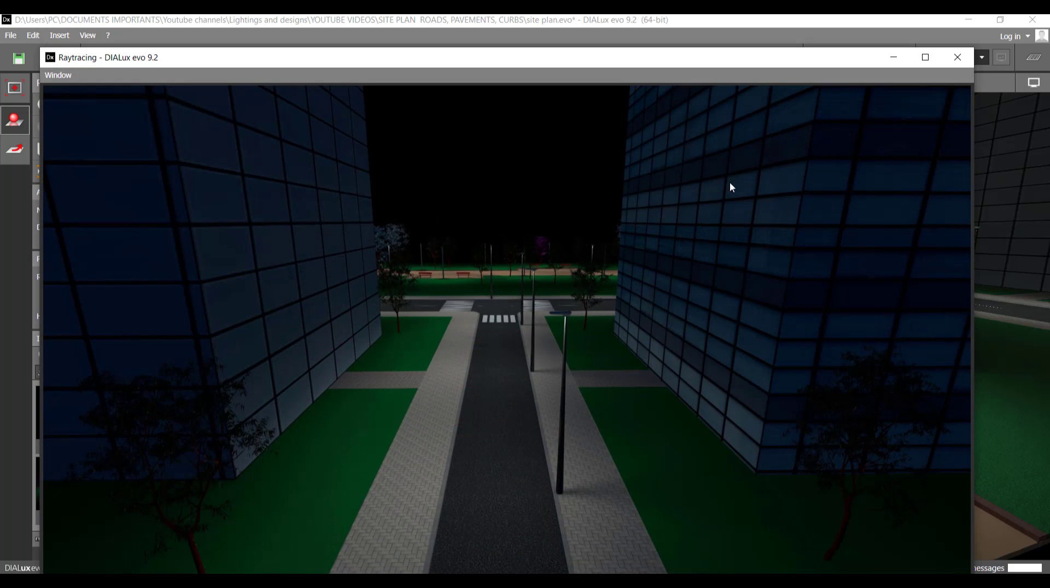
{"action": "left_click", "coordinate": [922, 60]}
{"action": "left_click", "coordinate": [1028, 22]}
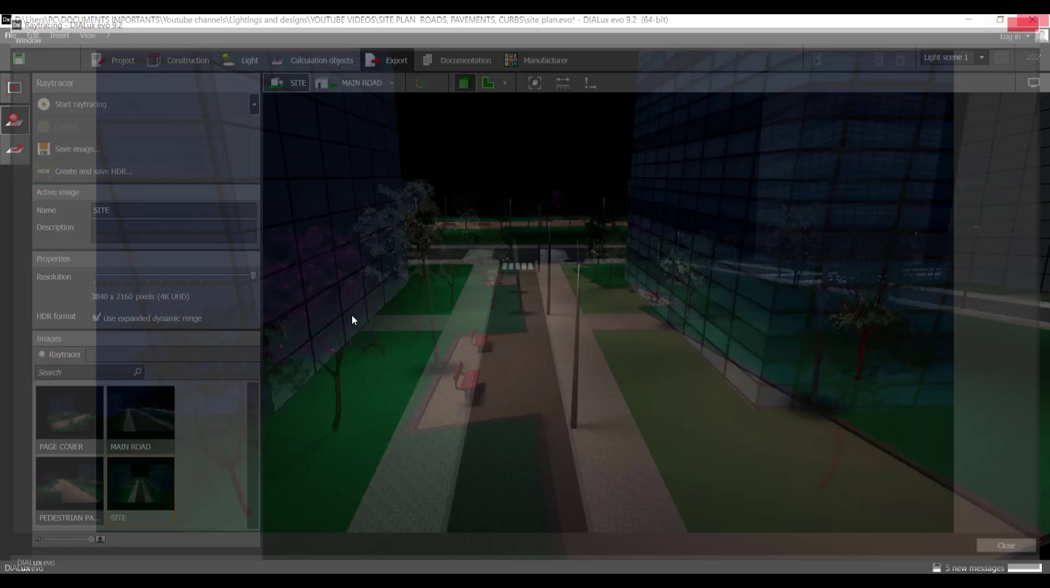
Rename the raytraced image of the road between the towers as SECONDARY ROAD
{"action": "double_click", "coordinate": [191, 207]}
{"action": "type", "text": "SEC"}
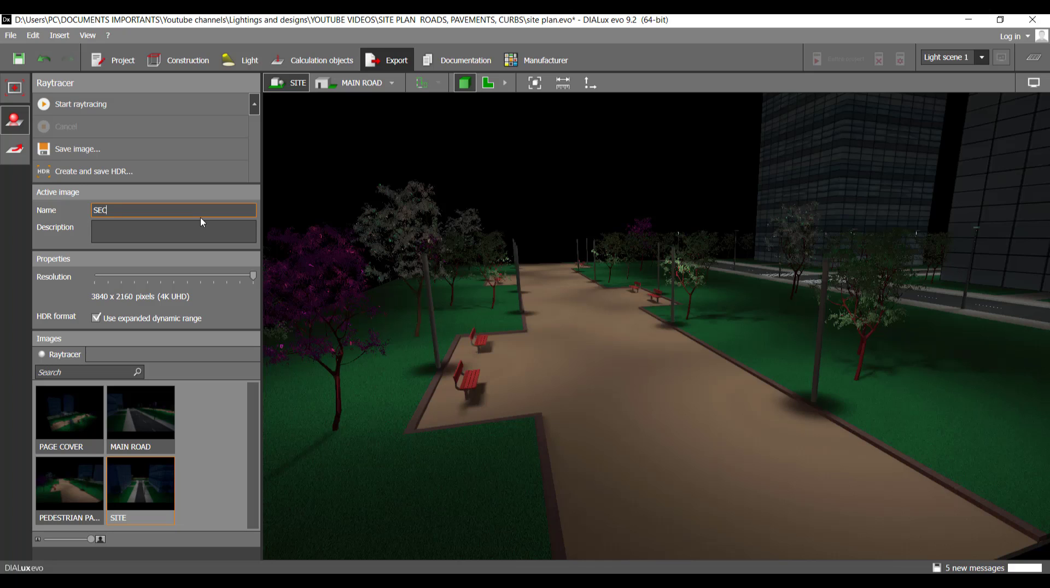
{"action": "type", "text": "ONDARY ROAD"}
{"action": "key", "text": "Return"}
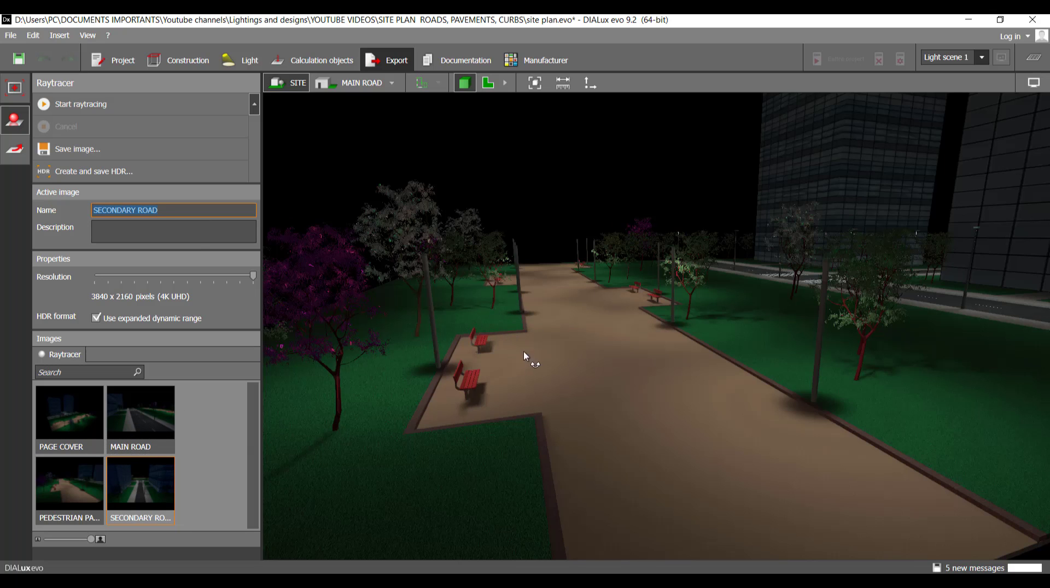
Examine the park path, main road and towers in the 3D view from an elevated viewpoint
{"action": "right_click_drag", "start_coordinate": [518, 349], "coordinate": [542, 355]}
{"action": "scroll", "coordinate": [542, 355], "scroll_direction": "down", "scroll_amount": 4}
{"action": "middle_click_drag", "start_coordinate": [542, 355], "coordinate": [787, 360]}
{"action": "scroll", "coordinate": [790, 361], "scroll_direction": "down", "scroll_amount": 3}
{"action": "right_click_drag", "start_coordinate": [520, 369], "coordinate": [443, 387]}
{"action": "right_click_drag", "start_coordinate": [628, 312], "coordinate": [550, 375]}
{"action": "mouse_move", "coordinate": [499, 398]}
{"action": "right_mouse_down"}
{"action": "mouse_move", "coordinate": [509, 417]}
{"action": "mouse_move", "coordinate": [500, 415]}
{"action": "mouse_move", "coordinate": [506, 398]}
{"action": "right_mouse_up"}
{"action": "middle_click_drag", "start_coordinate": [632, 320], "coordinate": [633, 317]}
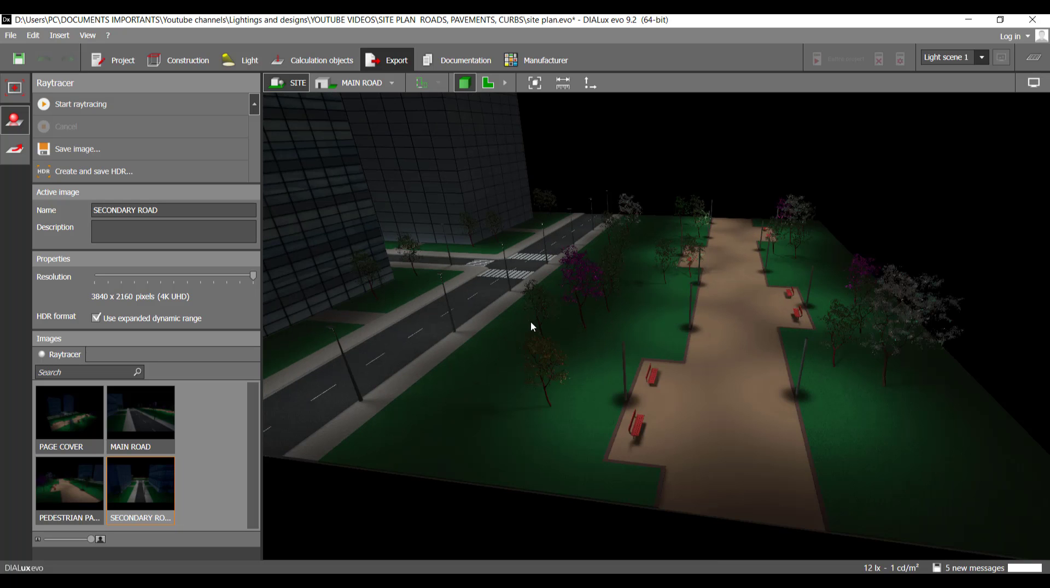
{"action": "right_click_drag", "start_coordinate": [543, 323], "coordinate": [541, 323]}
{"action": "middle_click_drag", "start_coordinate": [565, 343], "coordinate": [576, 363]}
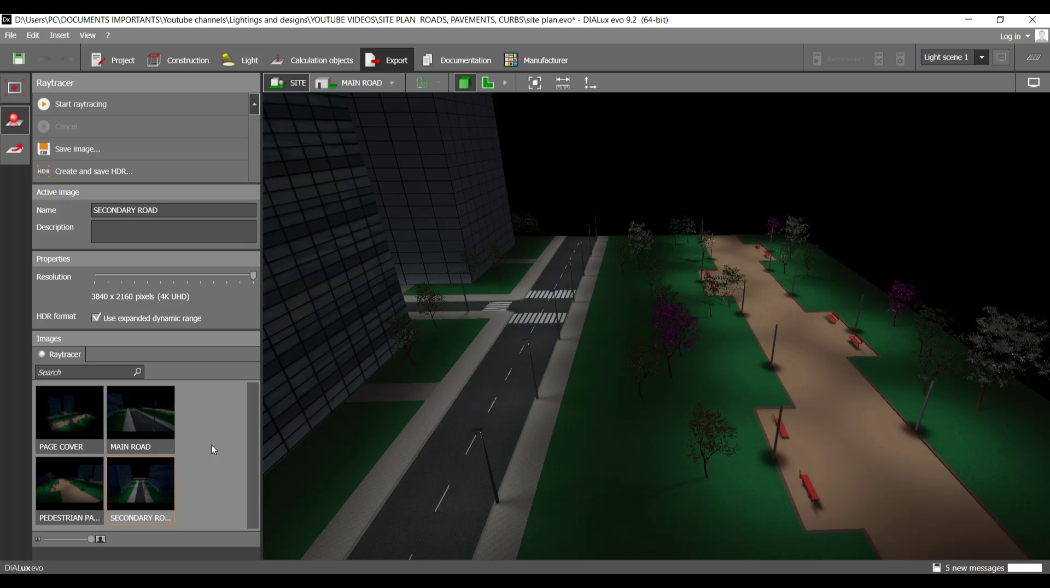
Replace the image on the documentation's cover page with the PAGE COVER raytraced image
{"action": "left_click", "coordinate": [444, 62]}
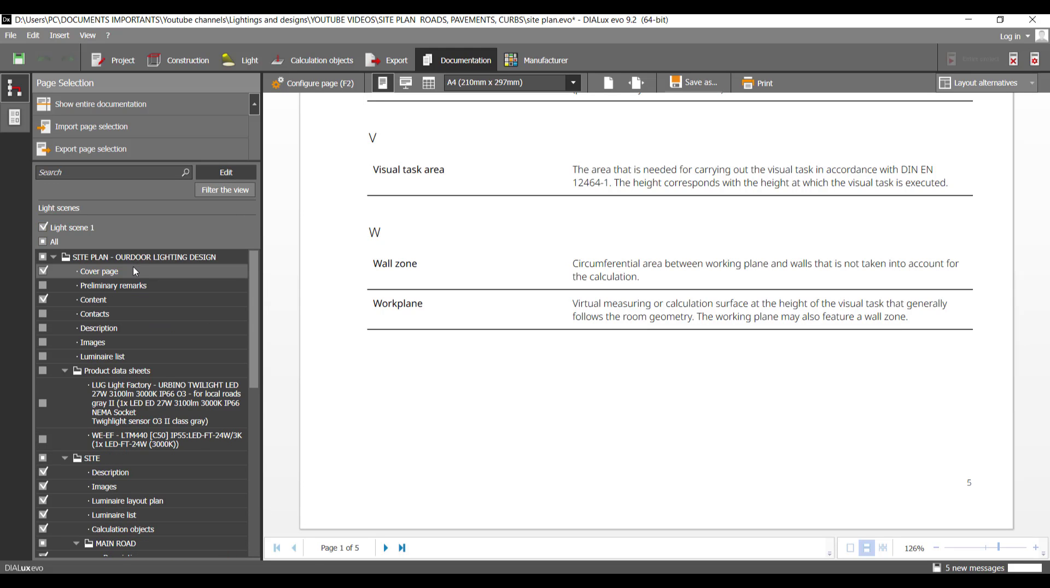
{"action": "left_click", "coordinate": [135, 271]}
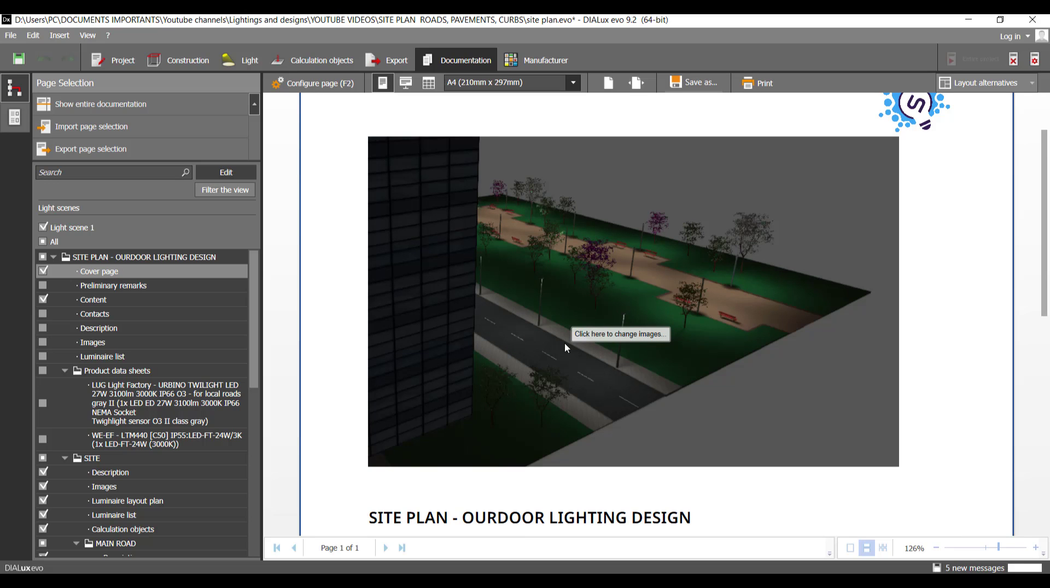
{"action": "left_click", "coordinate": [565, 343]}
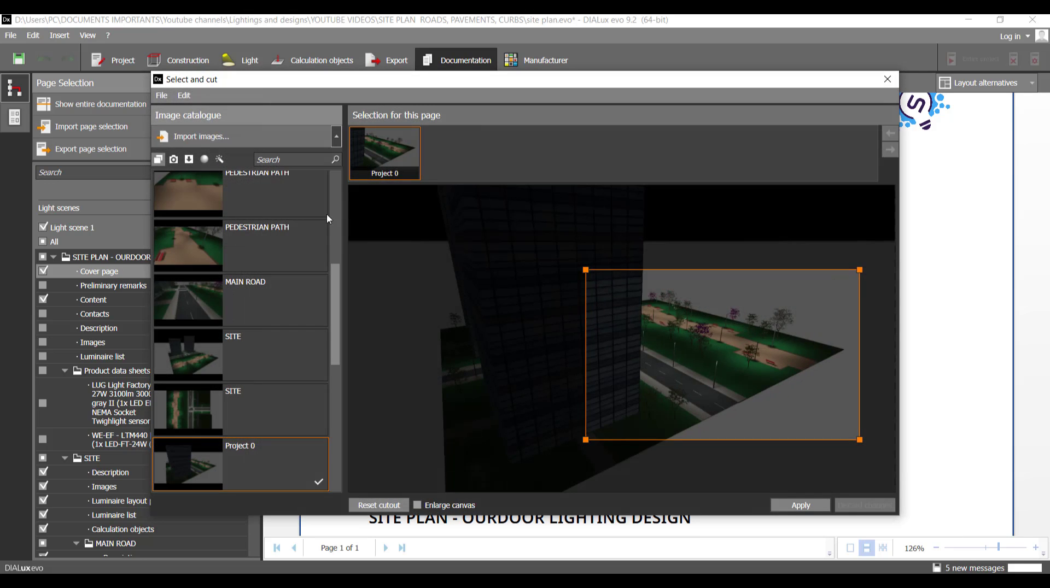
{"action": "left_click", "coordinate": [205, 159]}
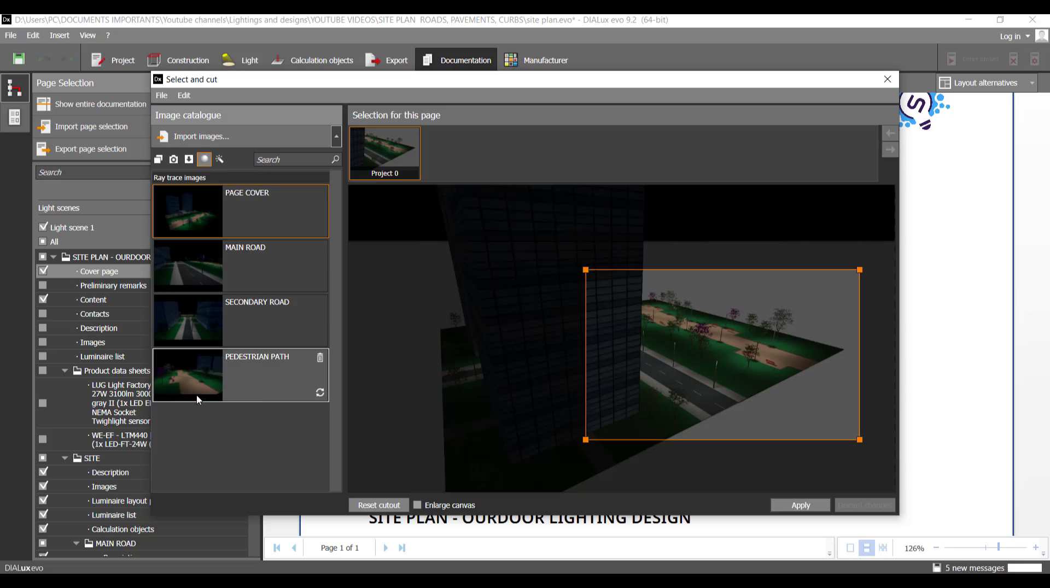
{"action": "left_click", "coordinate": [205, 214]}
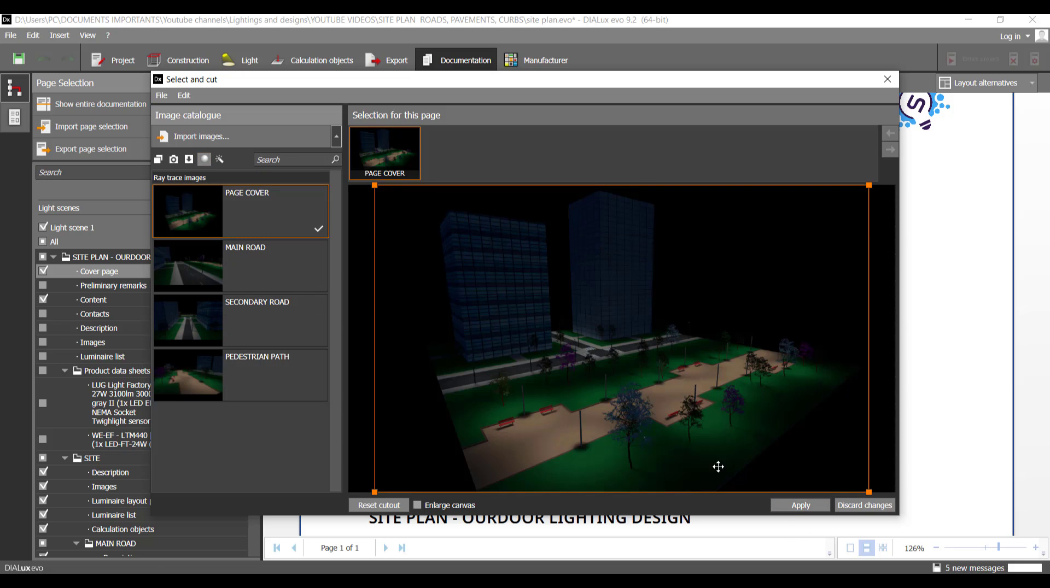
{"action": "left_click", "coordinate": [798, 506]}
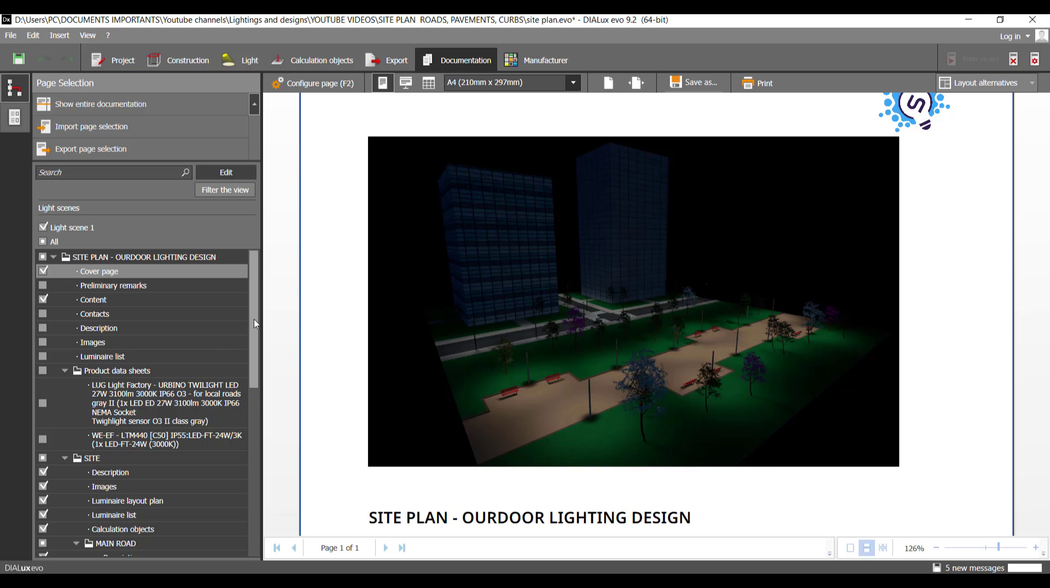
Replace the image on the MAIN ROAD description page with the MAIN ROAD raytraced image
{"action": "left_click_drag", "start_coordinate": [256, 332], "coordinate": [257, 412]}
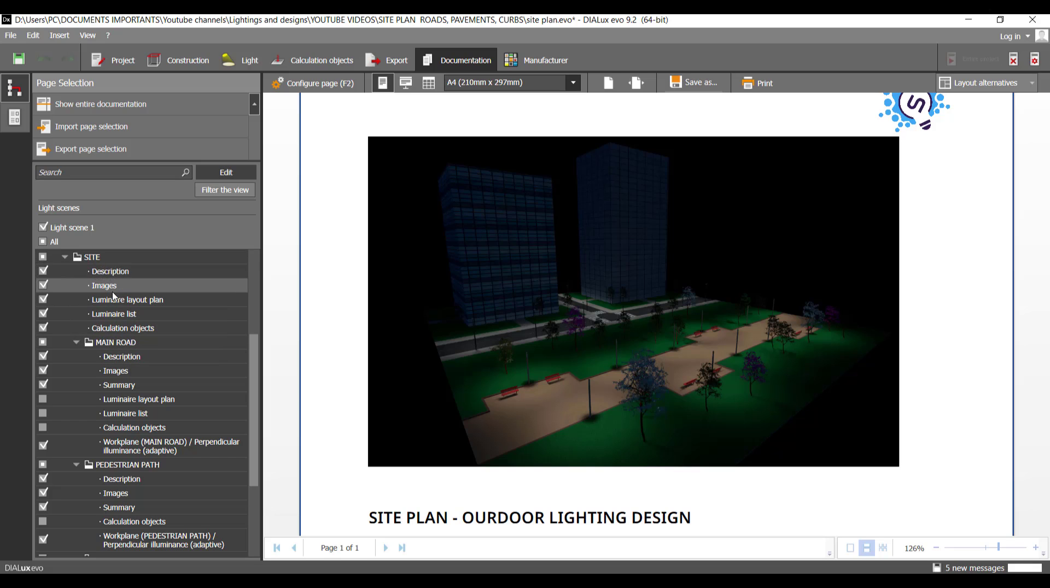
{"action": "left_click", "coordinate": [142, 362]}
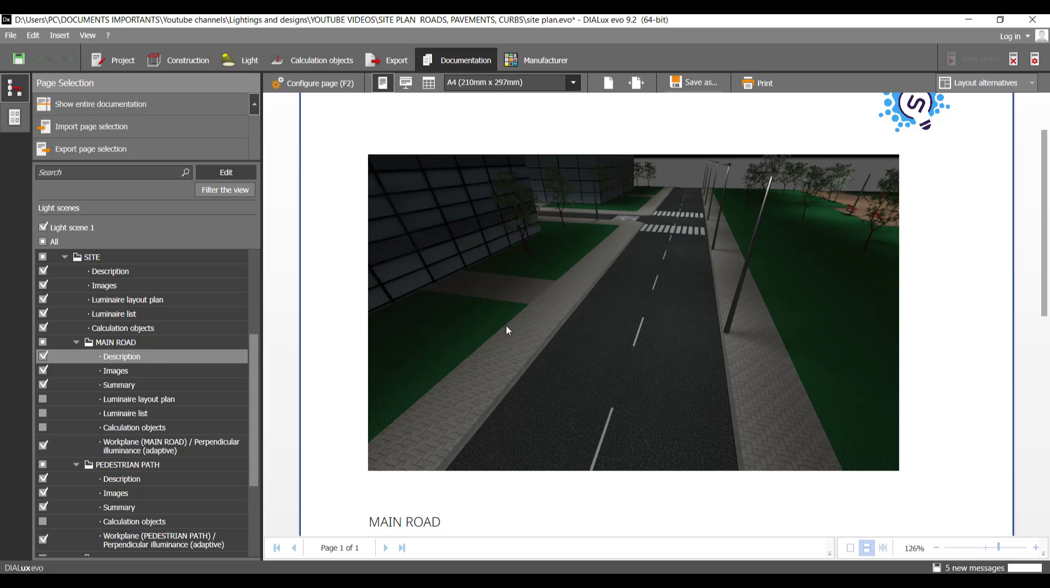
{"action": "left_click", "coordinate": [328, 84]}
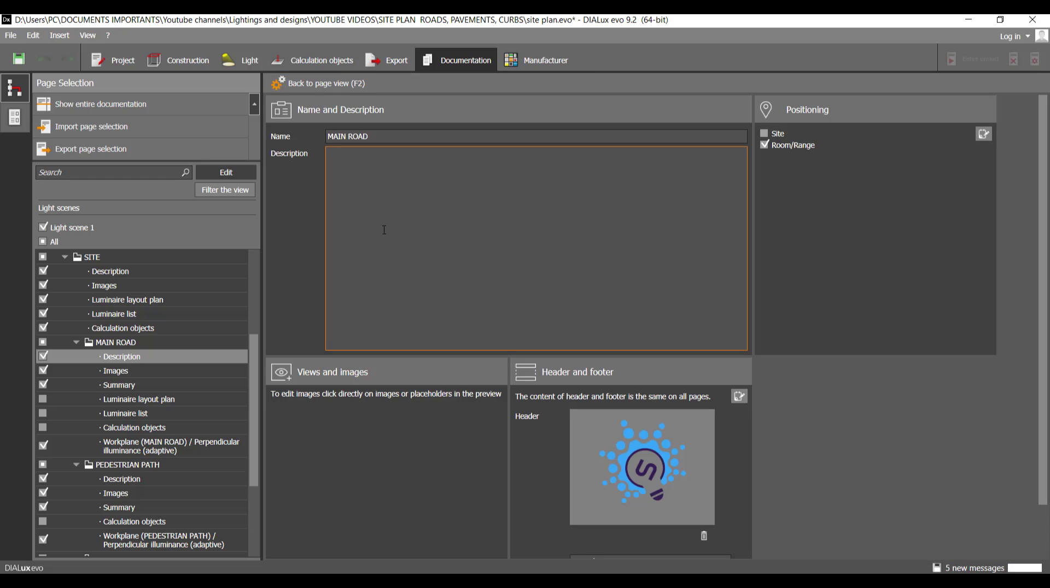
{"action": "left_click", "coordinate": [335, 82]}
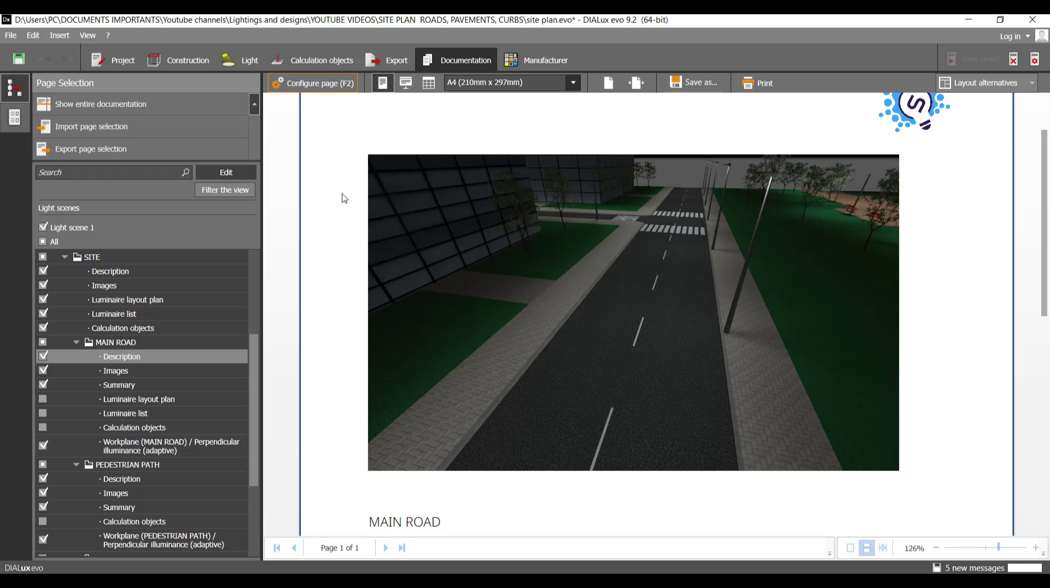
{"action": "left_click", "coordinate": [553, 314]}
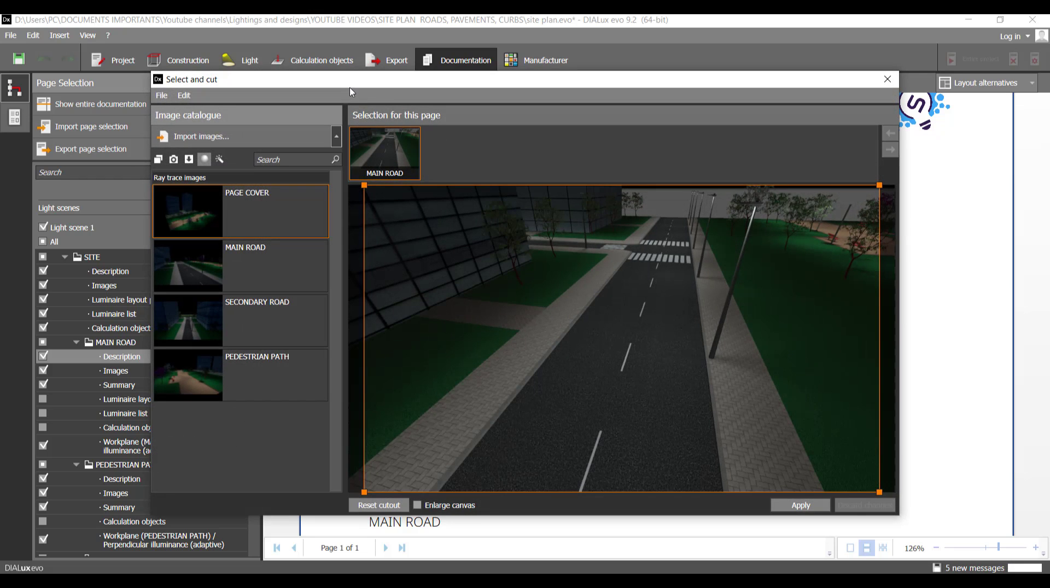
{"action": "left_click_drag", "start_coordinate": [359, 85], "coordinate": [393, 71]}
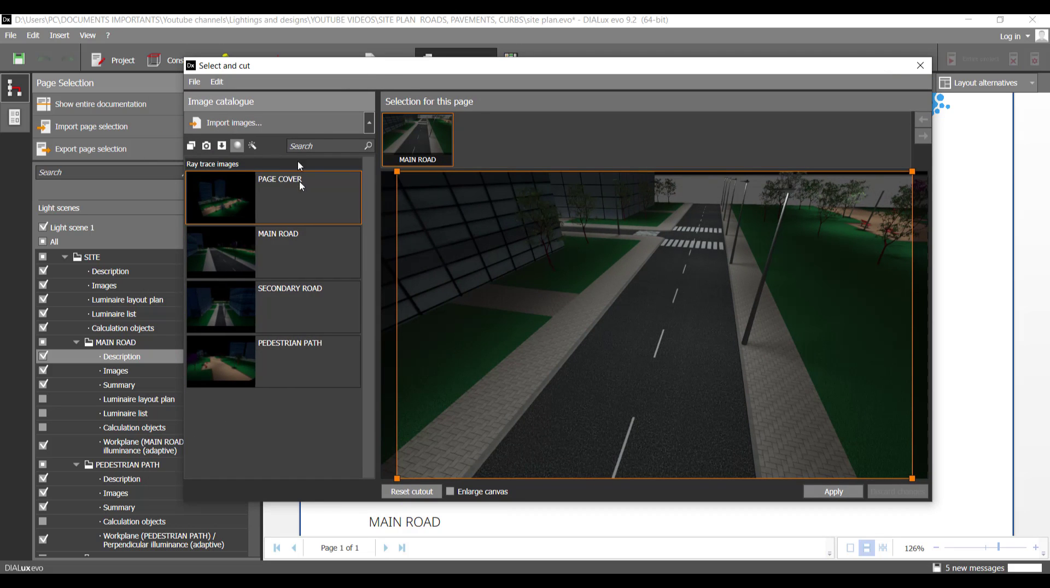
{"action": "left_click", "coordinate": [238, 247]}
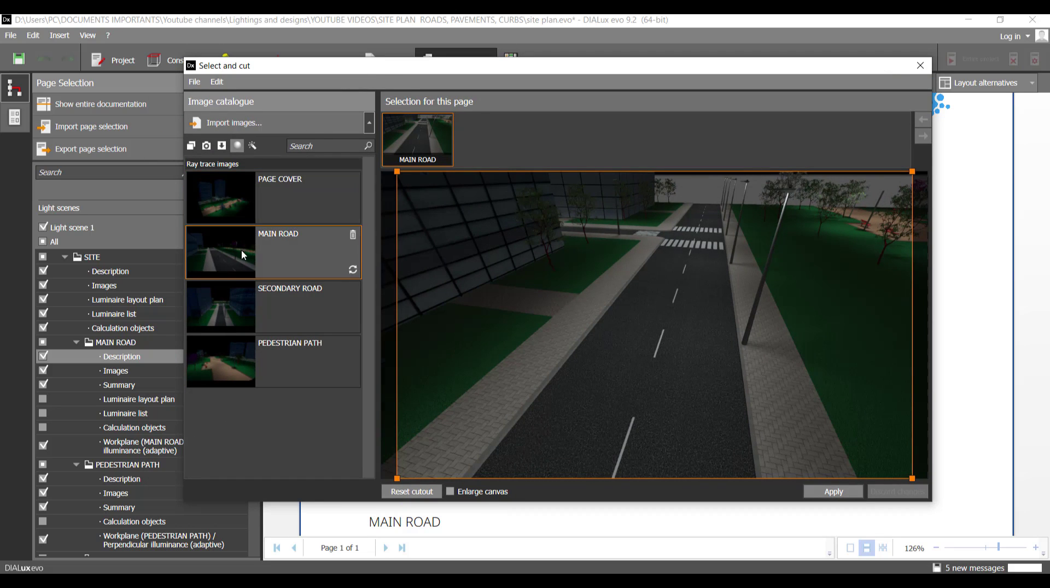
{"action": "left_click", "coordinate": [842, 492]}
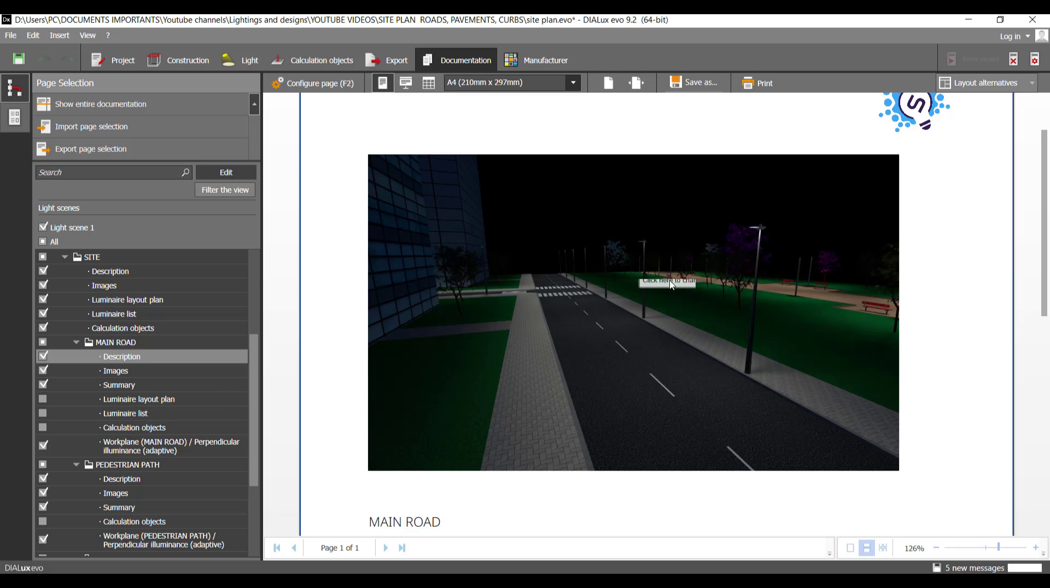
Put the MAIN ROAD raytraced image on the PEDESTRIAN PATH description page and apply the third layout alternative, with the image inside the margins
{"action": "scroll", "coordinate": [255, 364], "scroll_direction": "down", "scroll_amount": 3}
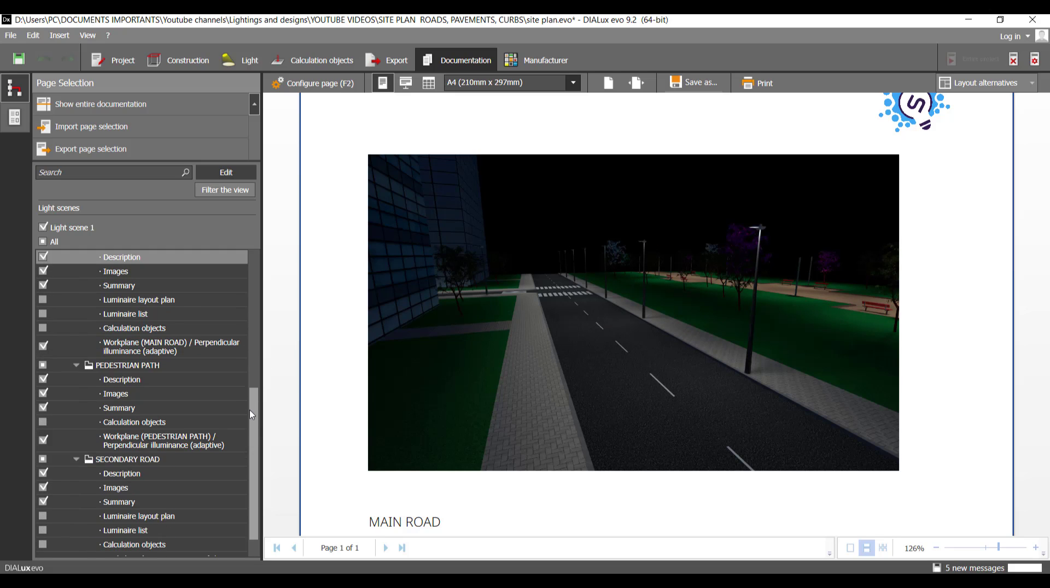
{"action": "left_click", "coordinate": [153, 356]}
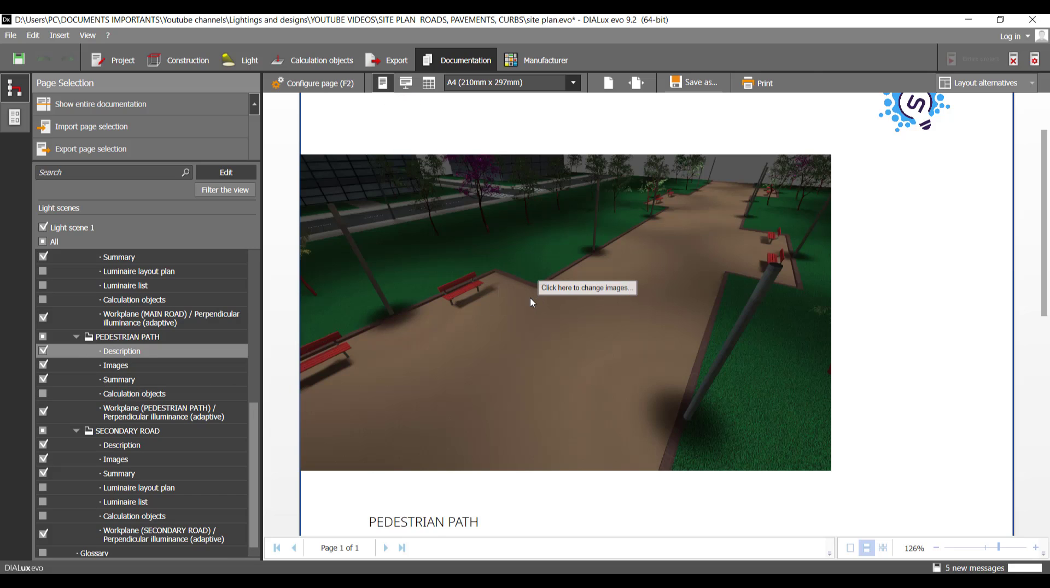
{"action": "left_click", "coordinate": [530, 298]}
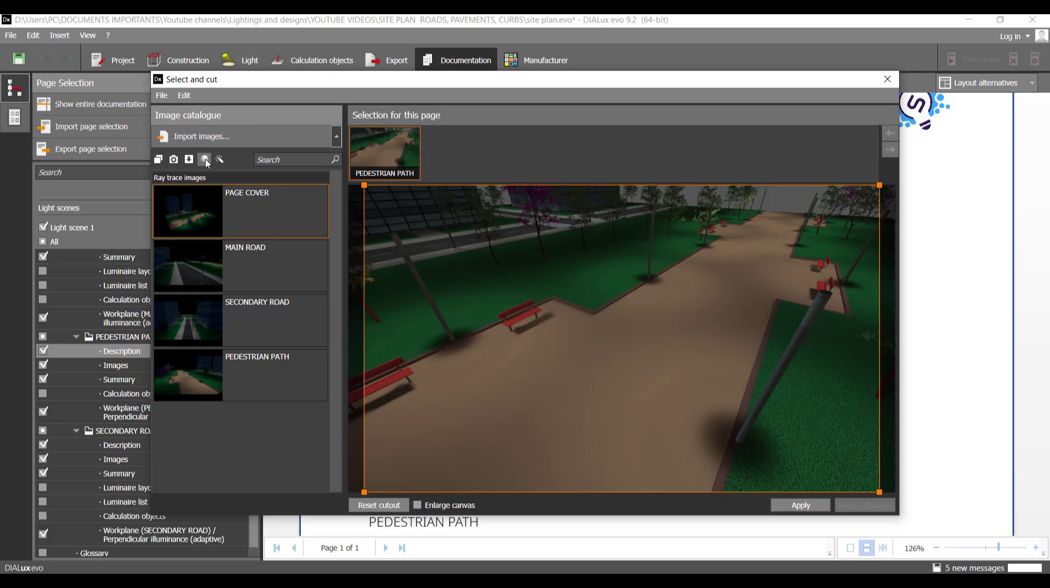
{"action": "left_click", "coordinate": [203, 277]}
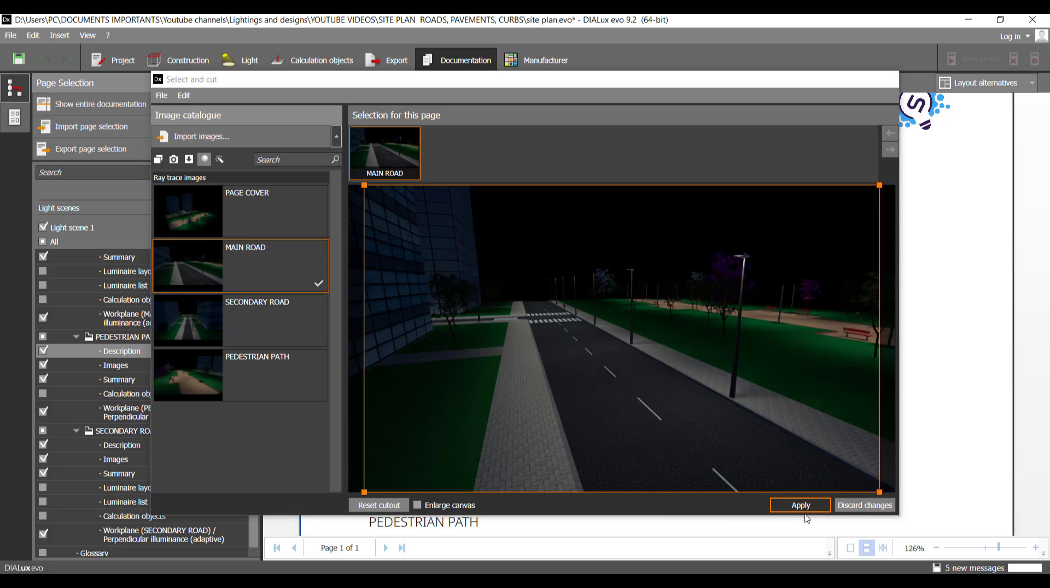
{"action": "left_click", "coordinate": [800, 505]}
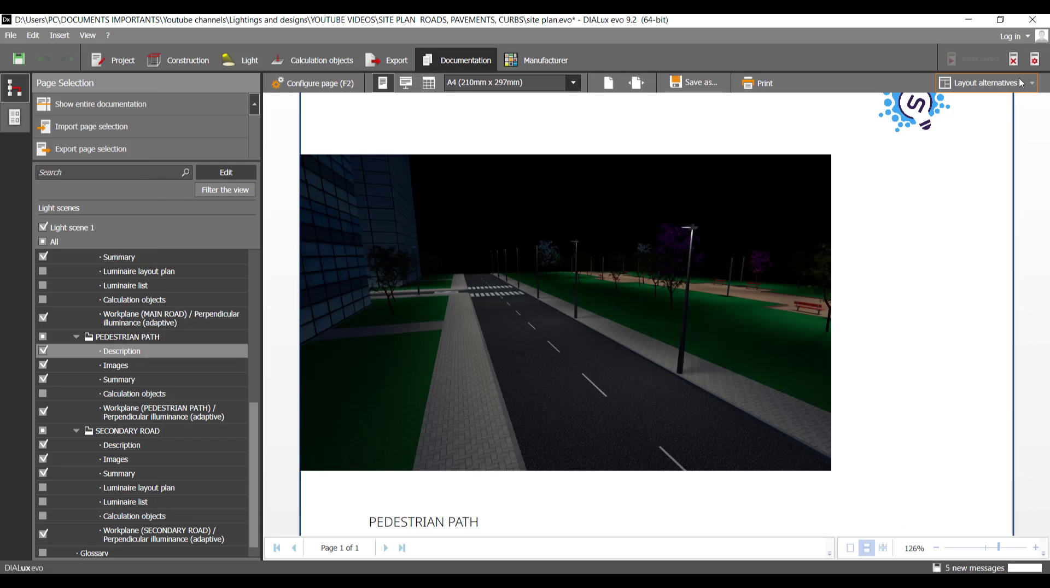
{"action": "left_click", "coordinate": [1021, 83]}
{"action": "left_click", "coordinate": [984, 334]}
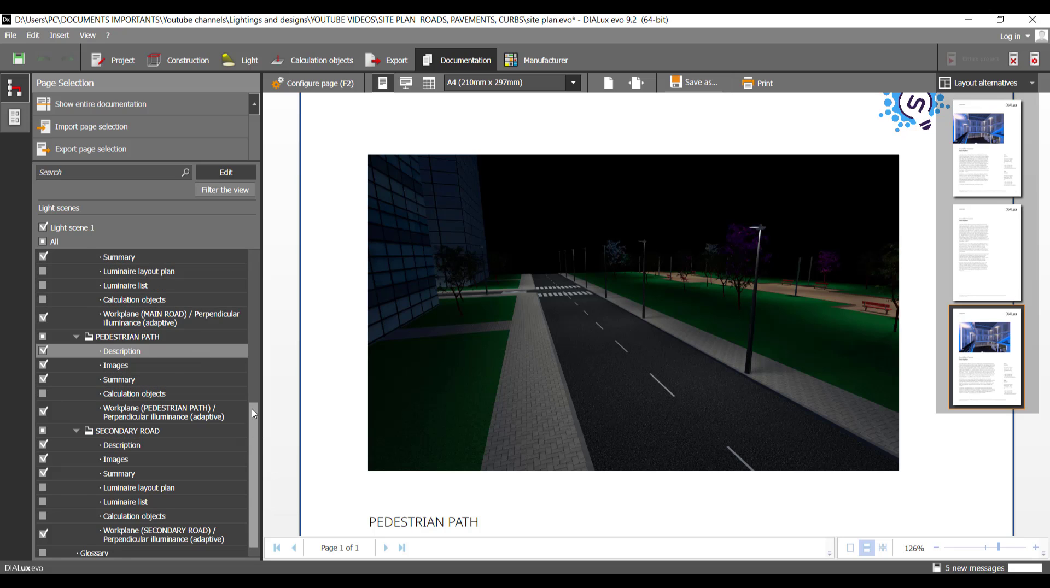
Put the SECONDARY ROAD raytraced image on the SECONDARY ROAD description page and apply the third layout alternative, with the image inside the margins
{"action": "scroll", "coordinate": [254, 431], "scroll_direction": "up", "scroll_amount": 2}
{"action": "left_click", "coordinate": [159, 300]}
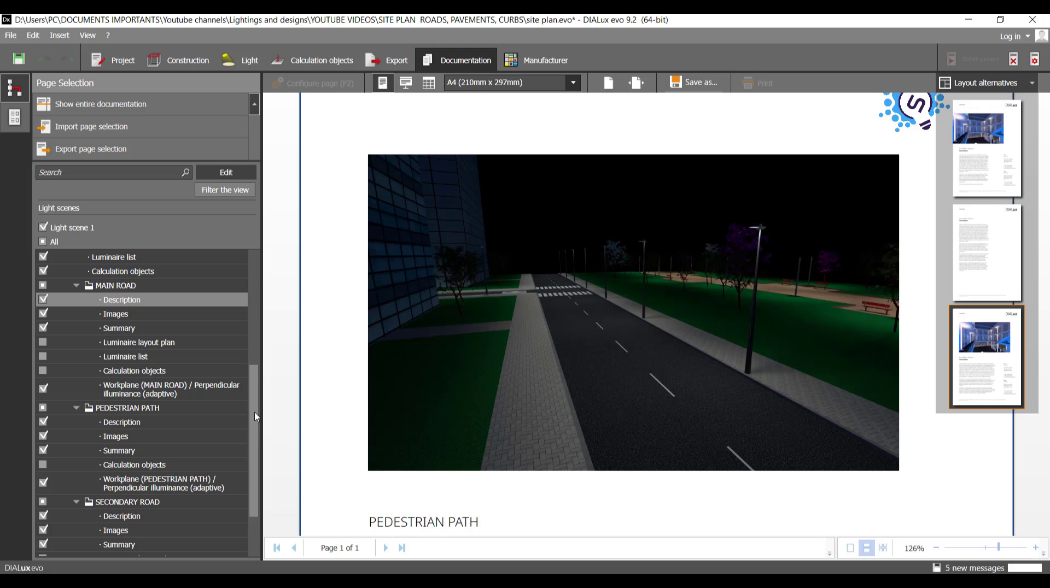
{"action": "scroll", "coordinate": [258, 466], "scroll_direction": "down", "scroll_amount": 3}
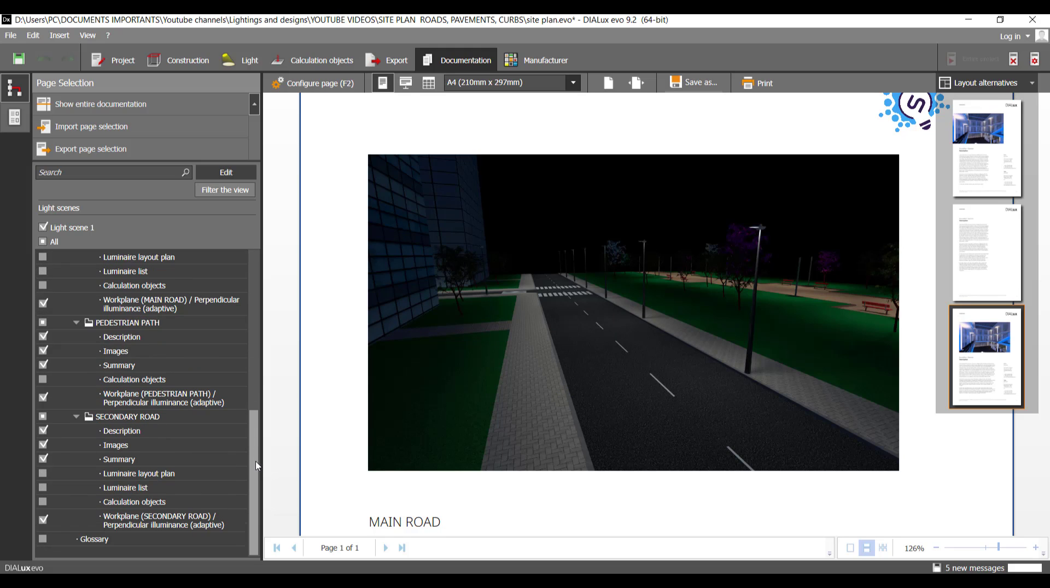
{"action": "left_click", "coordinate": [130, 437]}
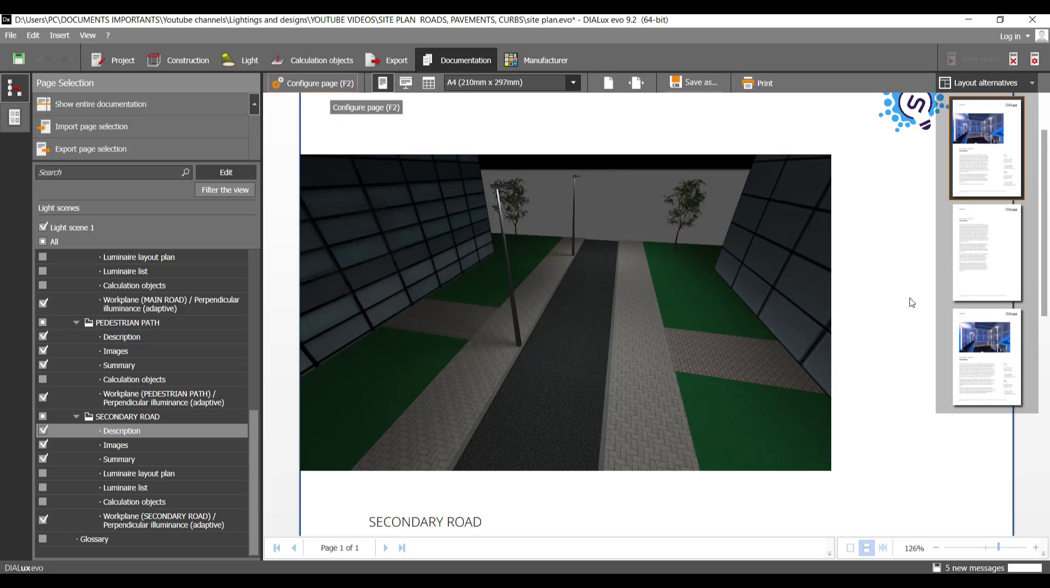
{"action": "left_click", "coordinate": [635, 342]}
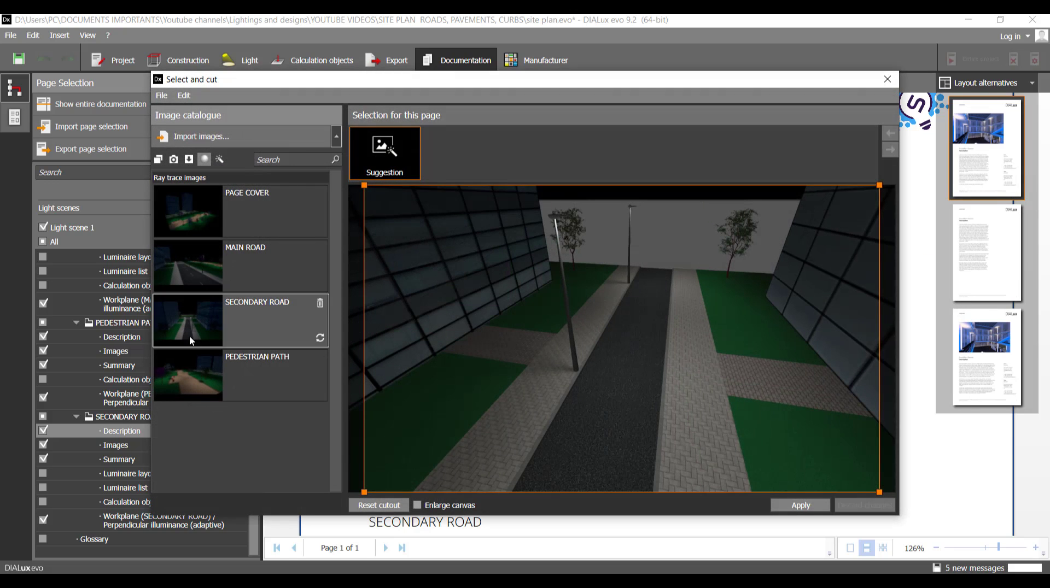
{"action": "left_click", "coordinate": [204, 320]}
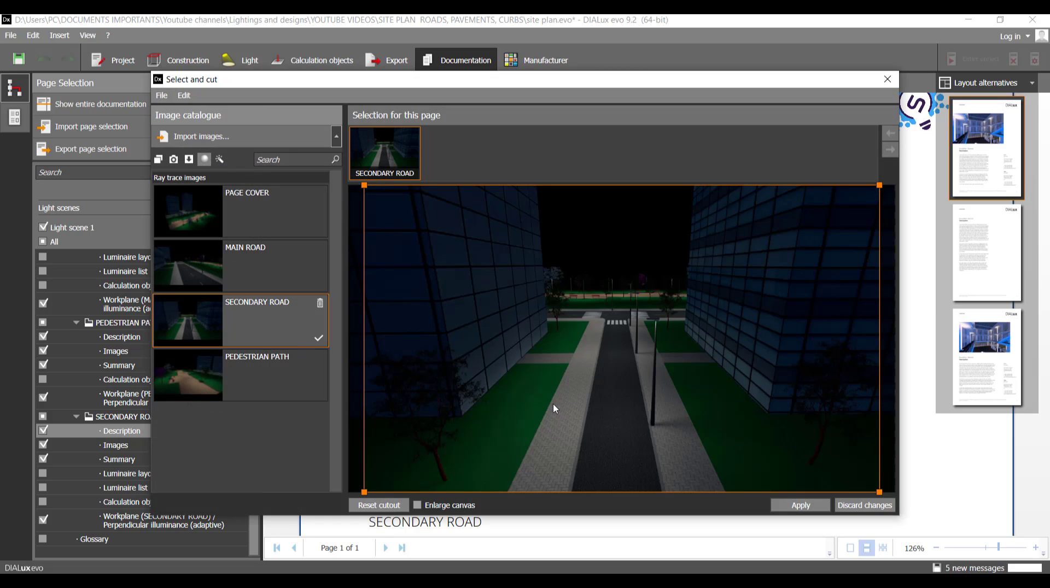
{"action": "left_click", "coordinate": [800, 505]}
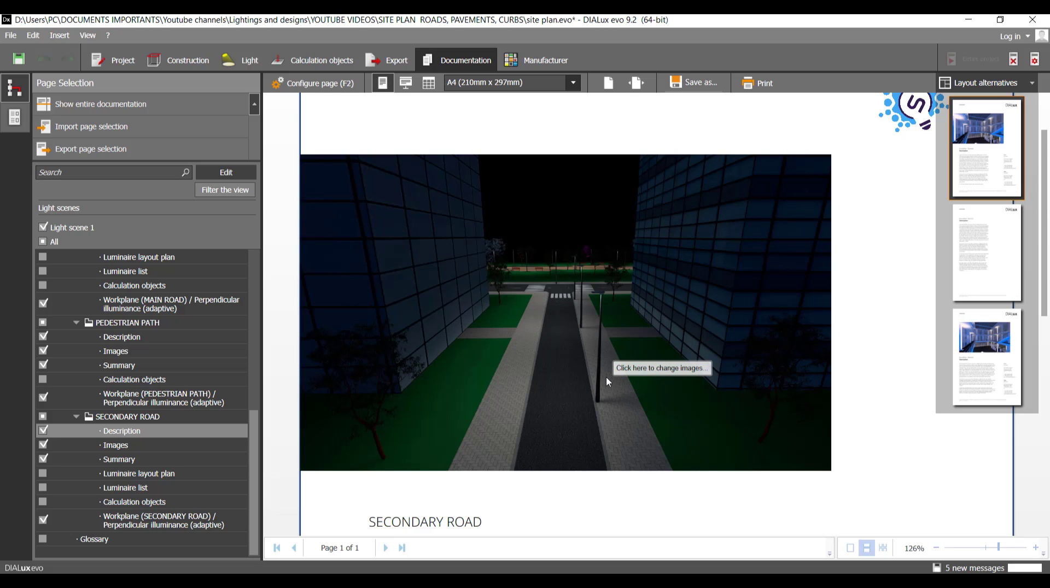
{"action": "left_click", "coordinate": [994, 355]}
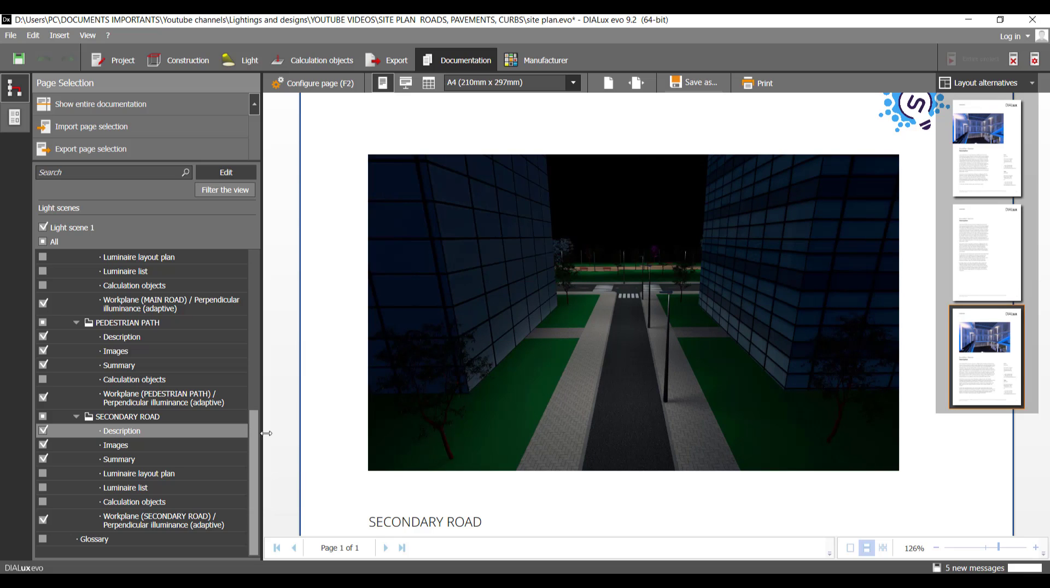
Replace the image on the PEDESTRIAN PATH description page with the PEDESTRIAN PATH raytraced image
{"action": "scroll", "coordinate": [256, 436], "scroll_direction": "up", "scroll_amount": 3}
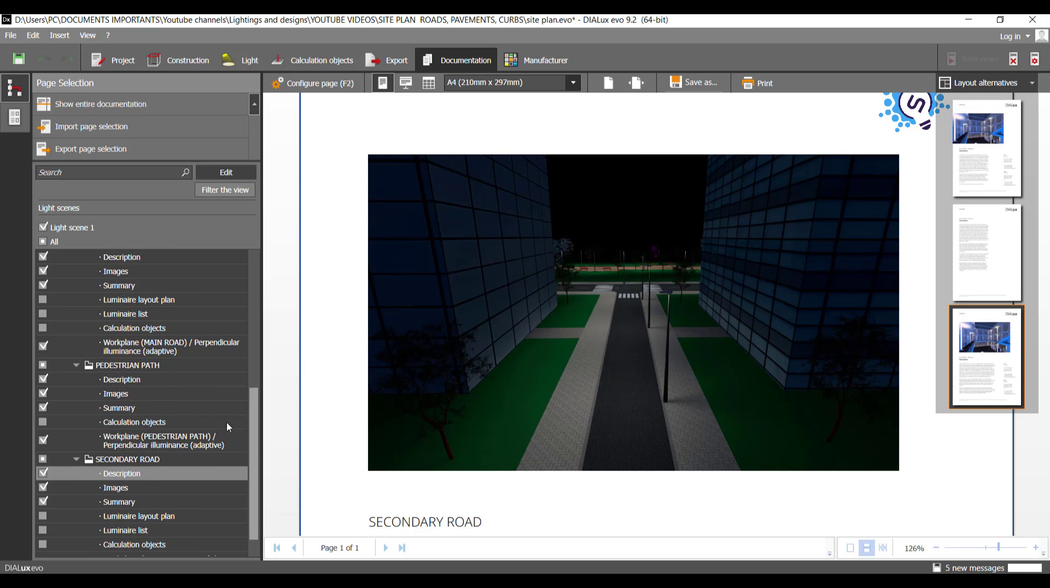
{"action": "left_click", "coordinate": [130, 381]}
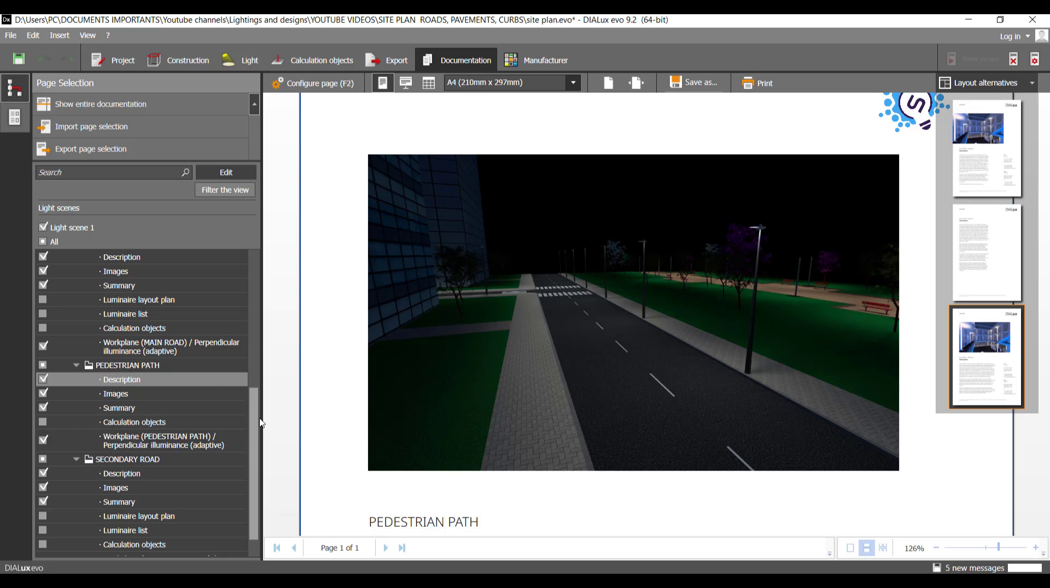
{"action": "scroll", "coordinate": [253, 416], "scroll_direction": "up", "scroll_amount": 1}
{"action": "scroll", "coordinate": [253, 415], "scroll_direction": "up", "scroll_amount": 1}
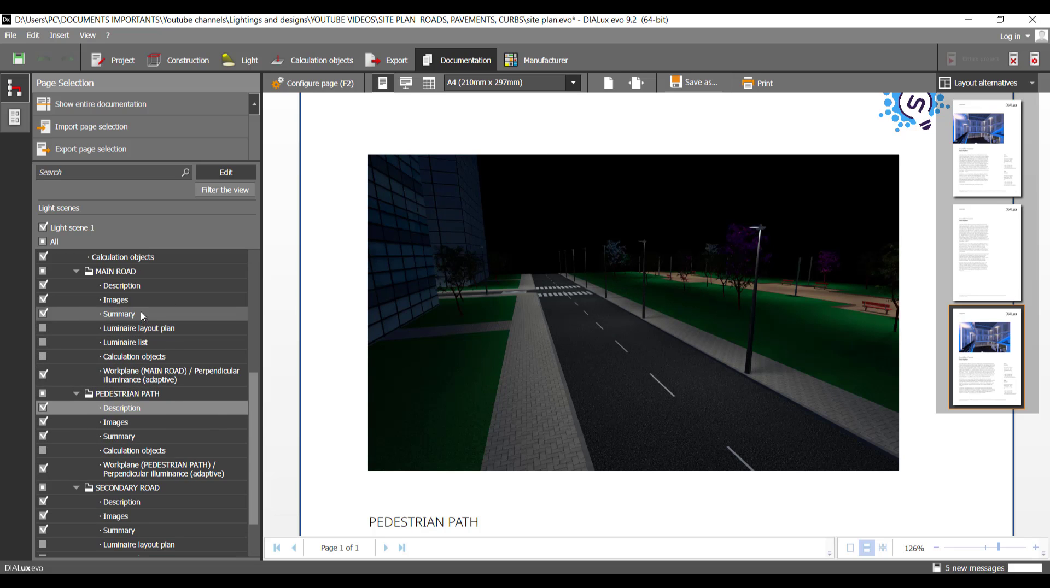
{"action": "left_click", "coordinate": [585, 305]}
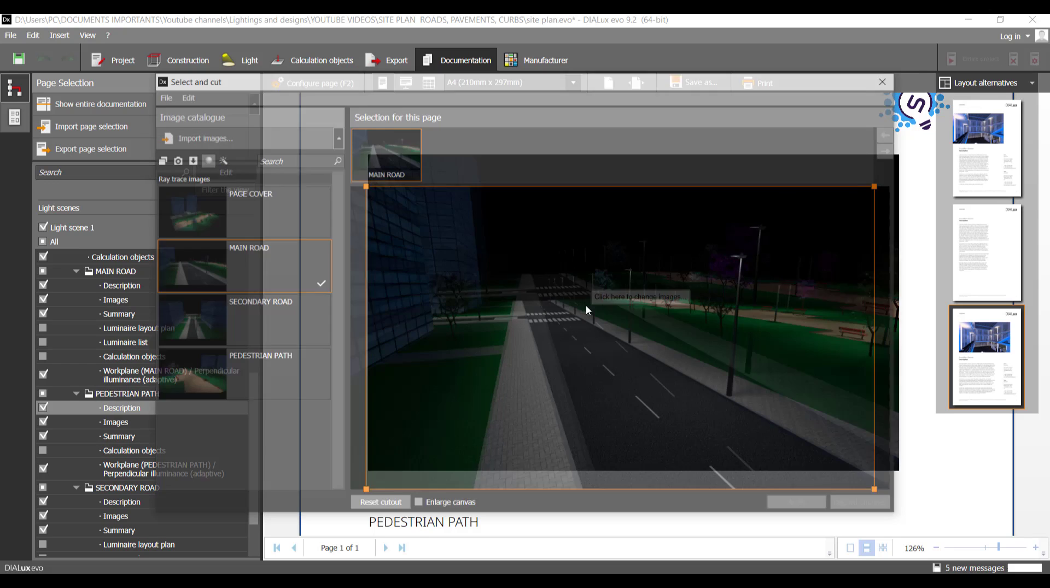
{"action": "left_click", "coordinate": [280, 356]}
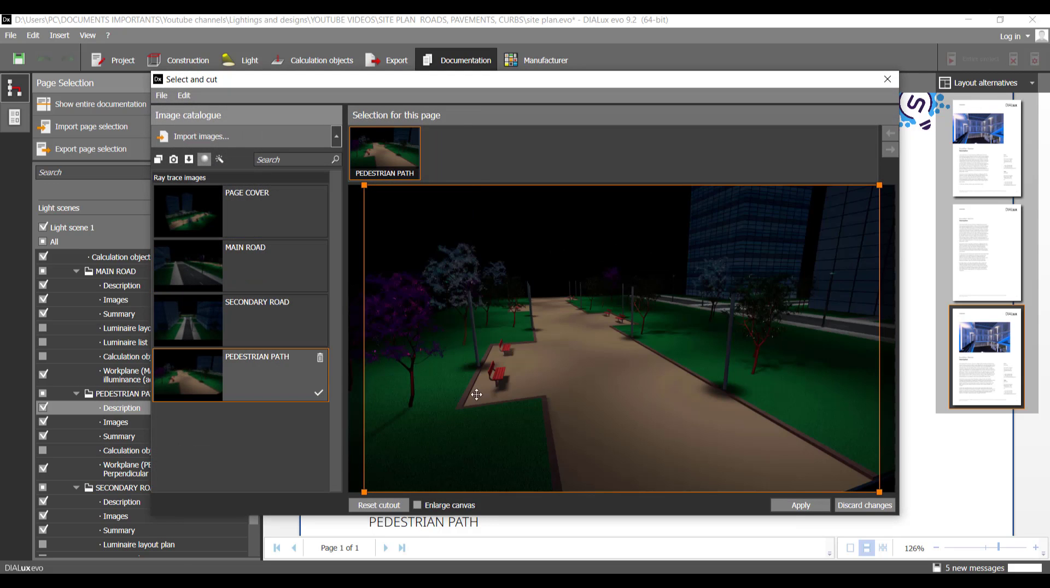
{"action": "left_click", "coordinate": [807, 506]}
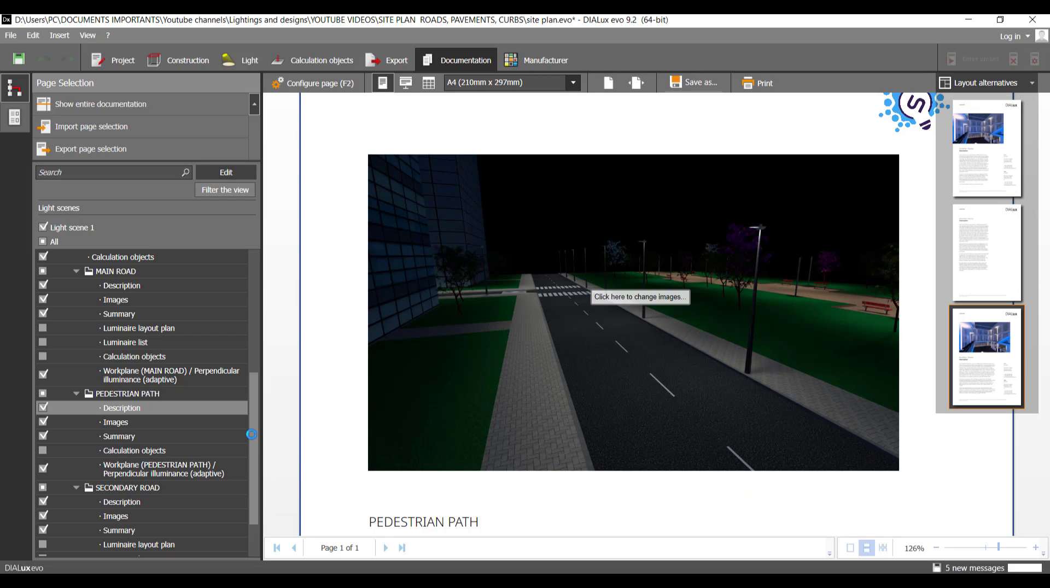
Check which raytraced image is selected for the MAIN ROAD description page, then dismiss the image selection and the save reminder
{"action": "left_click", "coordinate": [144, 286]}
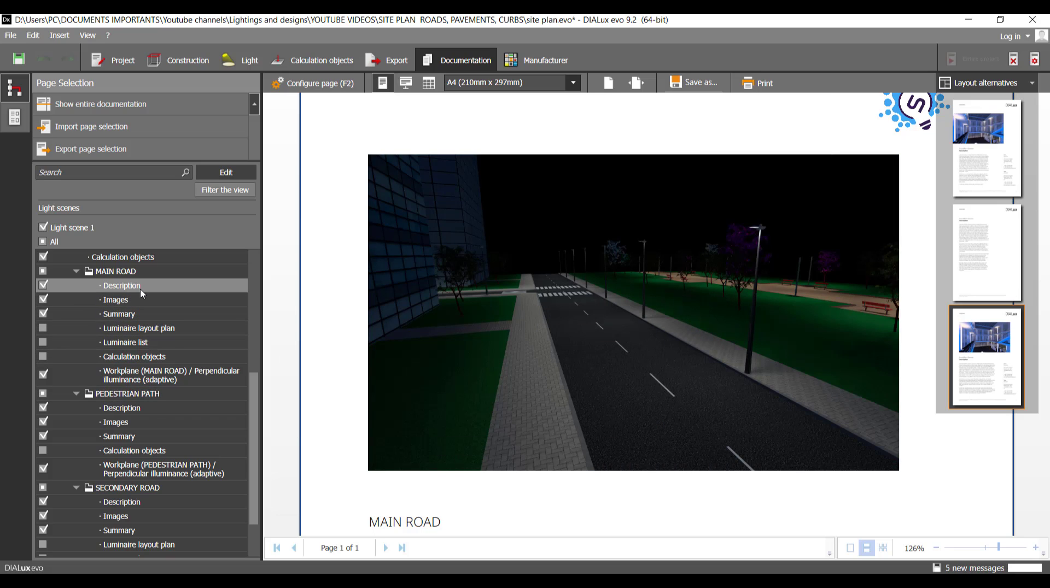
{"action": "left_click", "coordinate": [597, 274]}
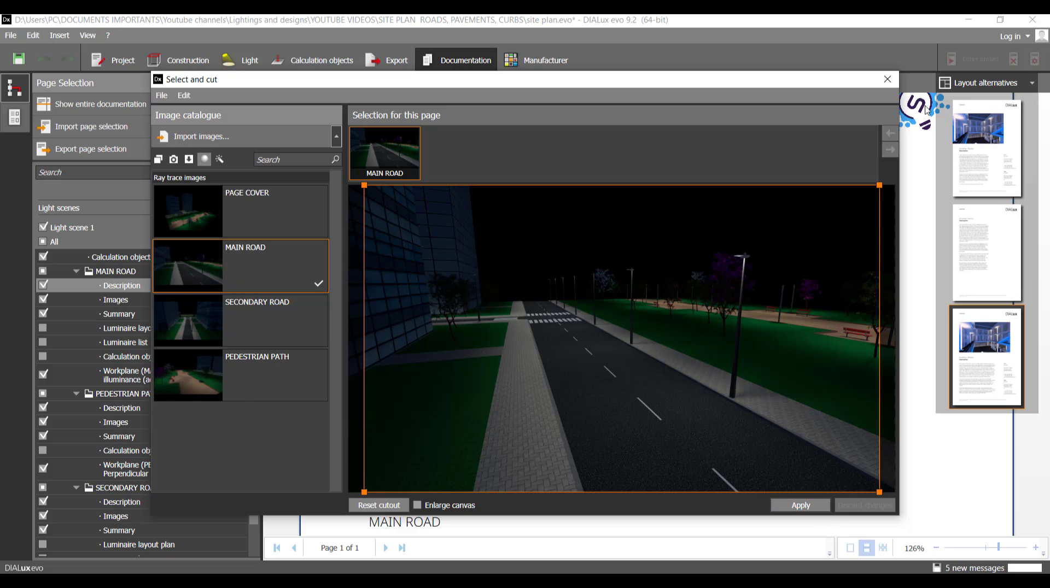
{"action": "left_click", "coordinate": [887, 79]}
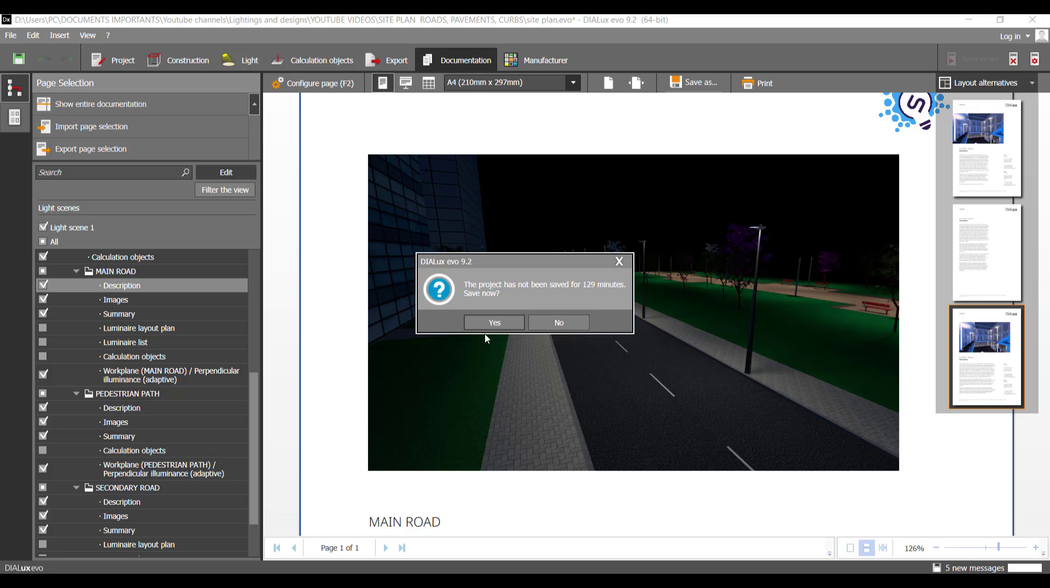
{"action": "left_click", "coordinate": [619, 262]}
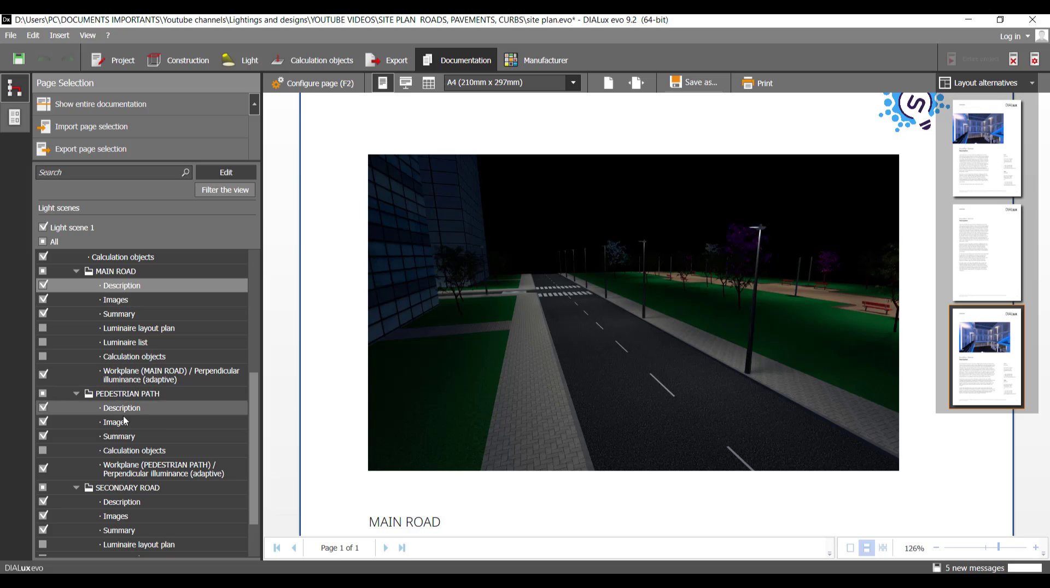
Hide the layout alternatives, finish editing the page selection and show the entire documentation
{"action": "scroll", "coordinate": [257, 511], "scroll_direction": "down", "scroll_amount": 1}
{"action": "scroll", "coordinate": [263, 513], "scroll_direction": "down", "scroll_amount": 1}
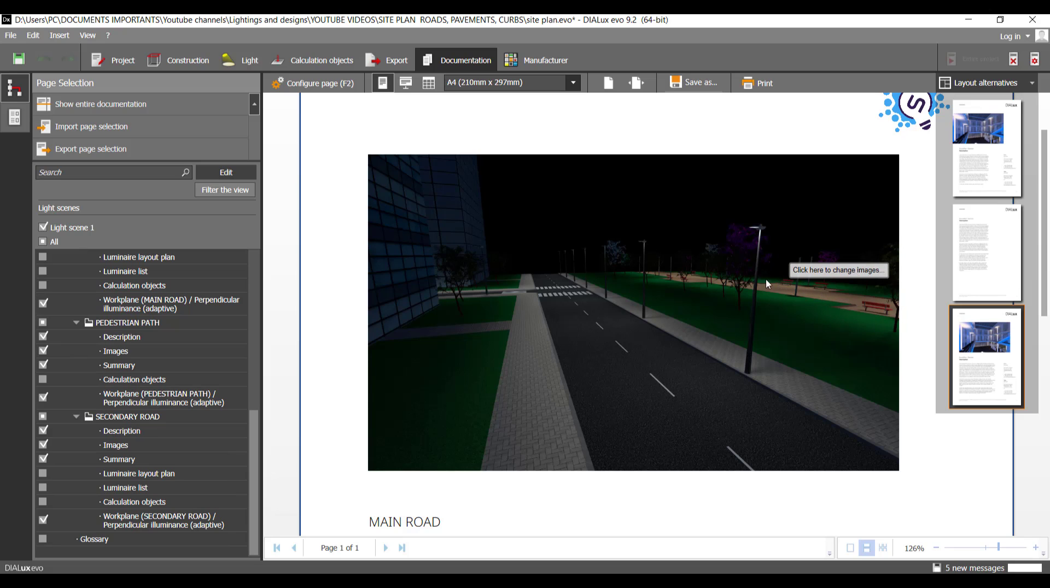
{"action": "left_click_drag", "start_coordinate": [257, 465], "coordinate": [277, 290]}
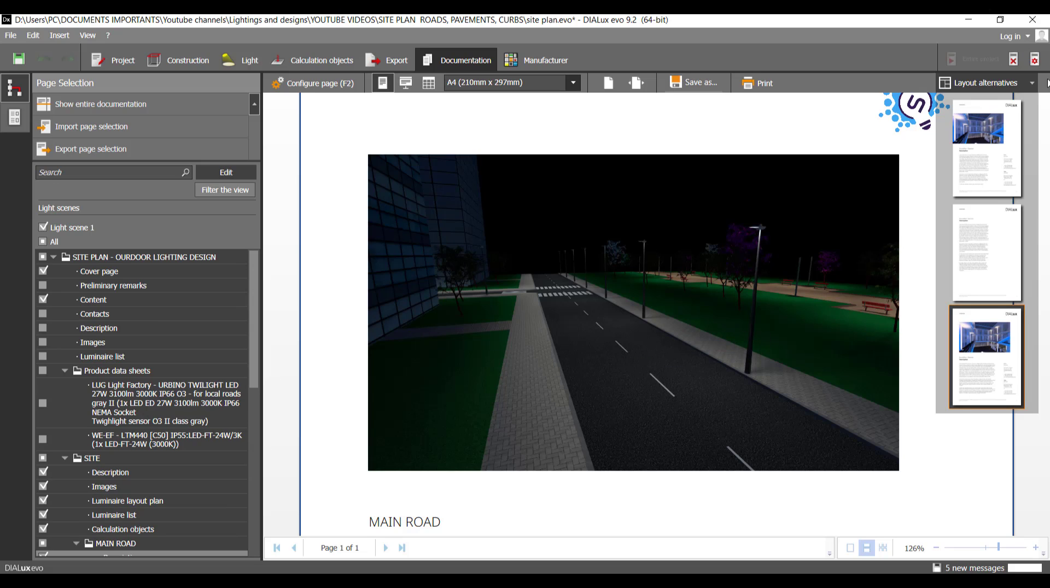
{"action": "left_click", "coordinate": [1028, 84]}
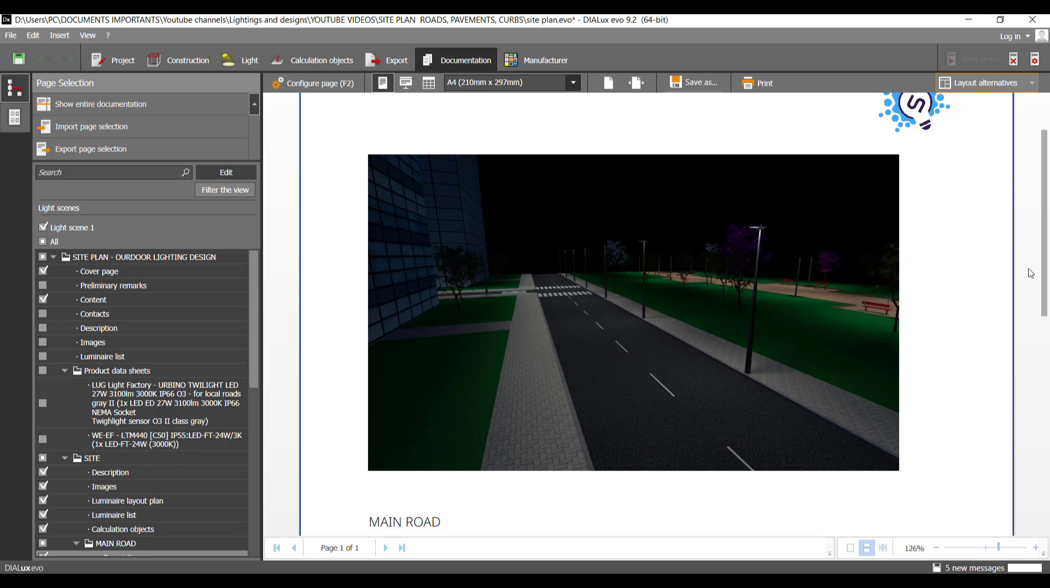
{"action": "left_click", "coordinate": [232, 173]}
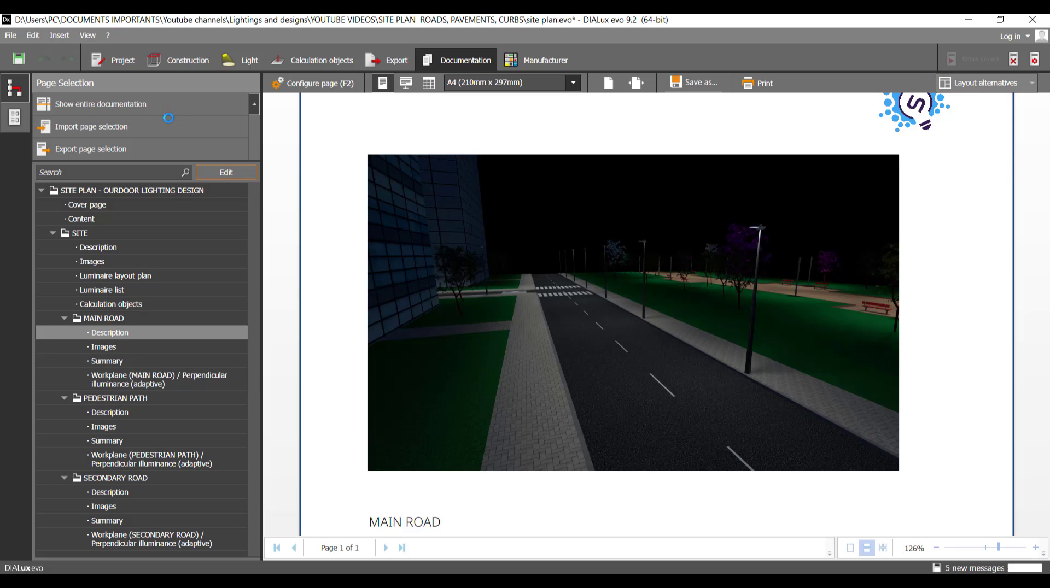
{"action": "left_click", "coordinate": [142, 107]}
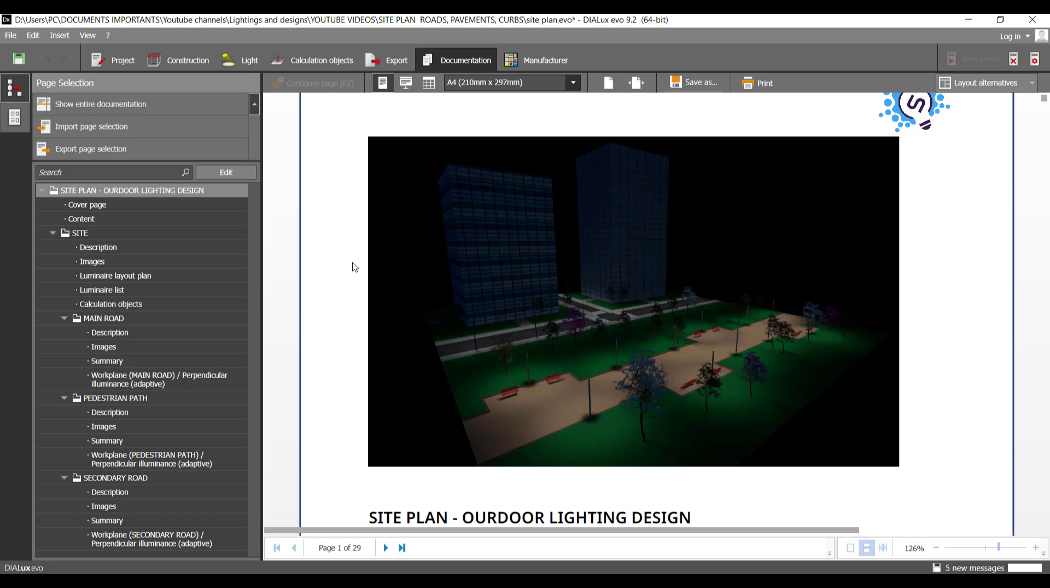
Review the cover page and the table of contents of the complete documentation
{"action": "left_click", "coordinate": [619, 268]}
{"action": "scroll", "coordinate": [845, 296], "scroll_direction": "up", "scroll_amount": 1}
{"action": "scroll", "coordinate": [880, 295], "scroll_direction": "down", "scroll_amount": 6}
{"action": "scroll", "coordinate": [880, 299], "scroll_direction": "down", "scroll_amount": 12}
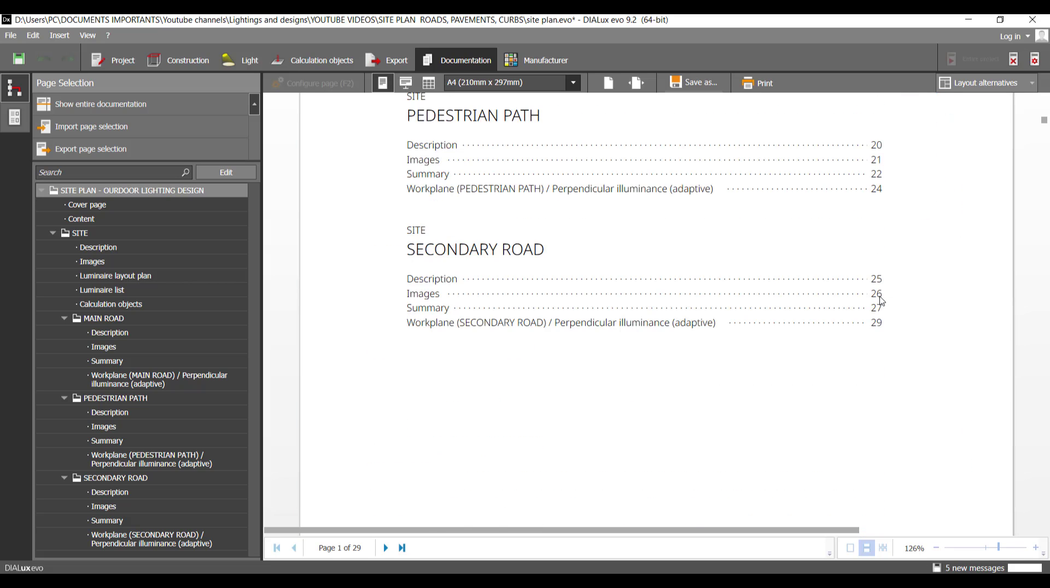
{"action": "scroll", "coordinate": [929, 301], "scroll_direction": "up", "scroll_amount": 7}
{"action": "scroll", "coordinate": [930, 274], "scroll_direction": "up", "scroll_amount": 5}
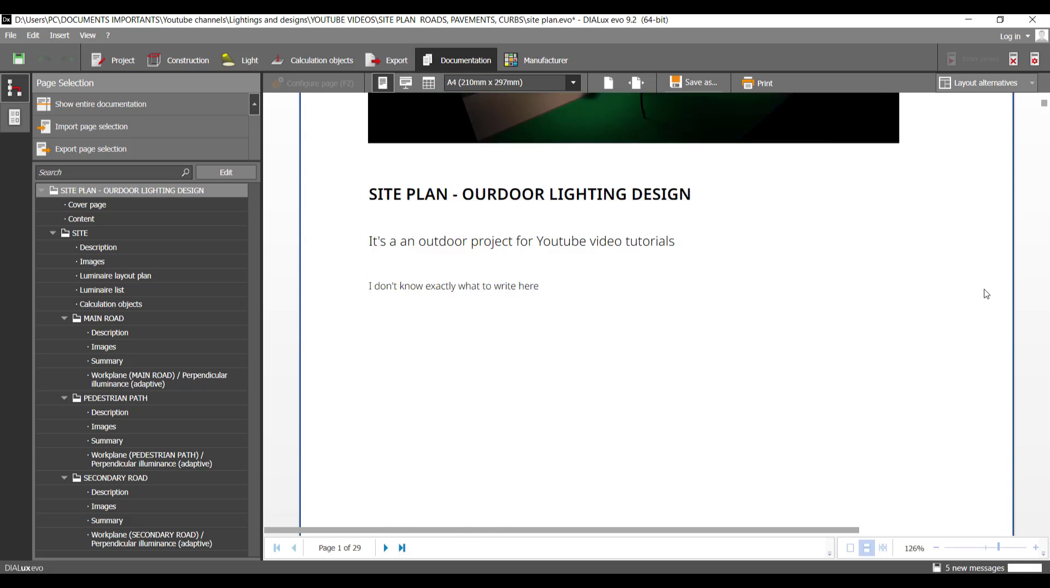
{"action": "scroll", "coordinate": [711, 295], "scroll_direction": "down", "scroll_amount": 8}
{"action": "scroll", "coordinate": [601, 257], "scroll_direction": "up", "scroll_amount": 2}
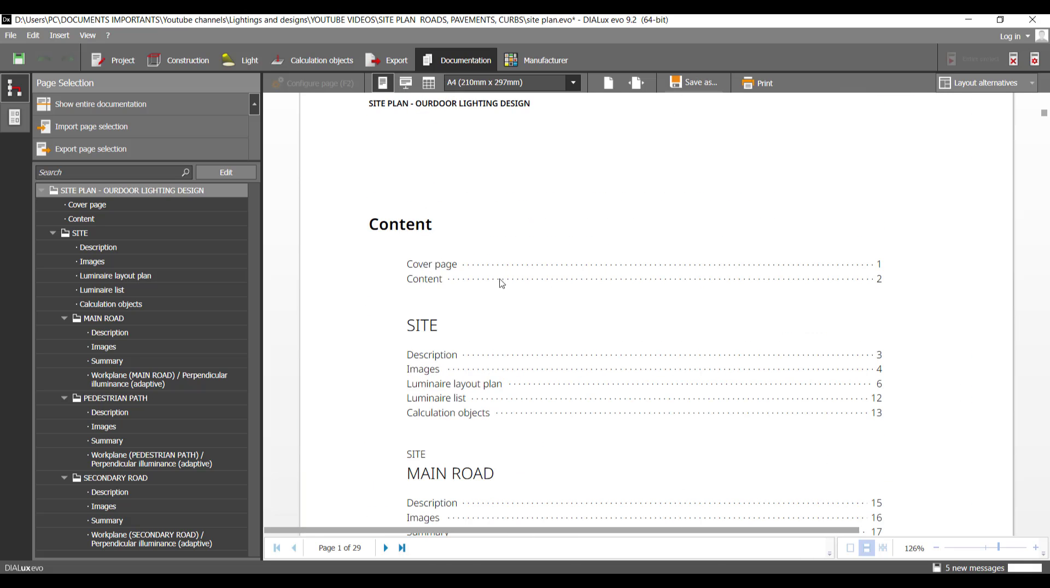
{"action": "scroll", "coordinate": [687, 290], "scroll_direction": "up", "scroll_amount": 6}
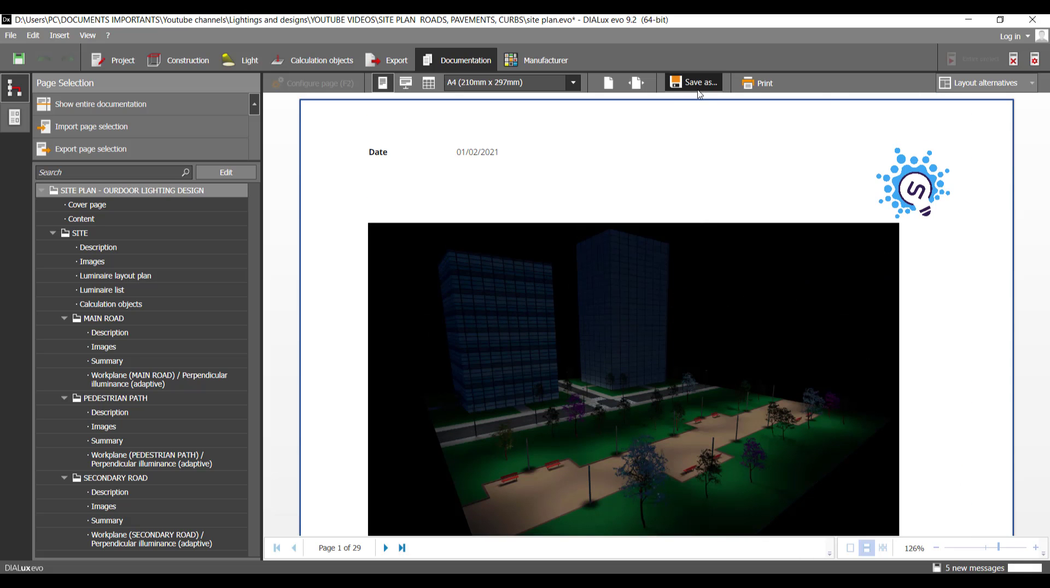
Export all documentation pages to the desktop as the PDF "1 - SITE PLAN - OURDOOR LIGHTING DESIGN_Report.pdf" and have it open after export
{"action": "left_click", "coordinate": [688, 87]}
{"action": "left_click", "coordinate": [702, 115]}
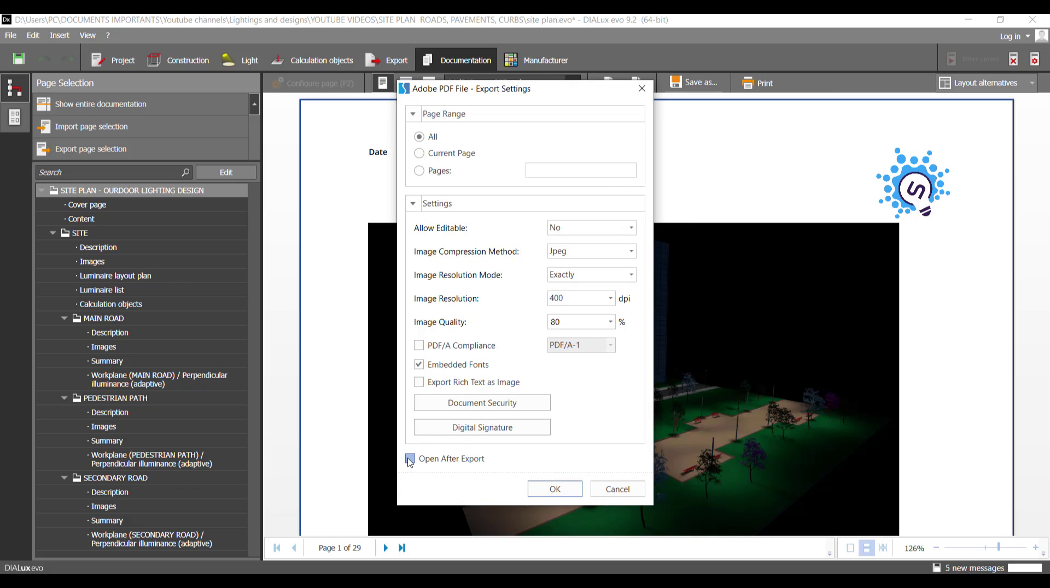
{"action": "left_click", "coordinate": [553, 488]}
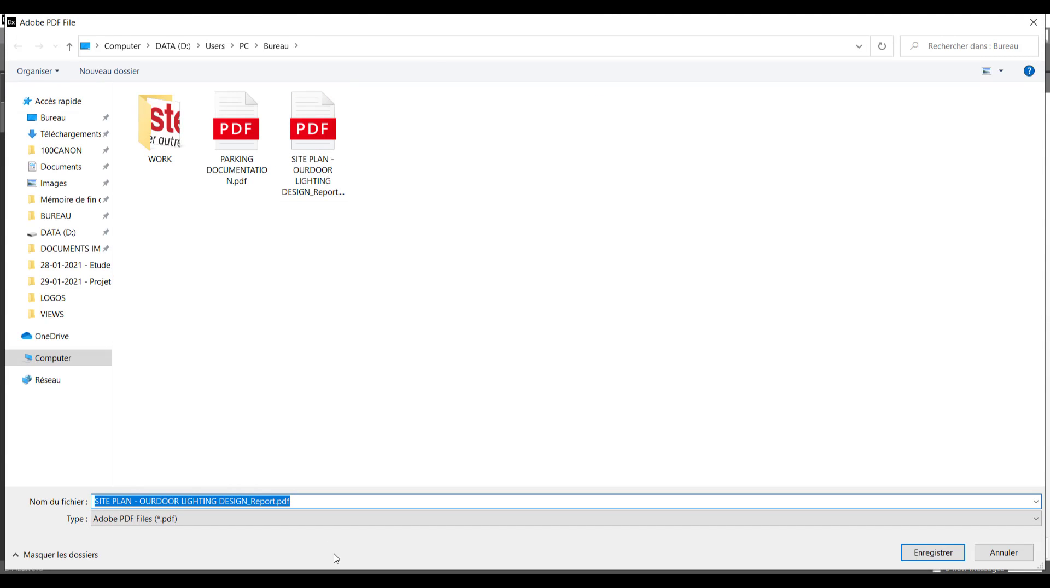
{"action": "left_click", "coordinate": [116, 500]}
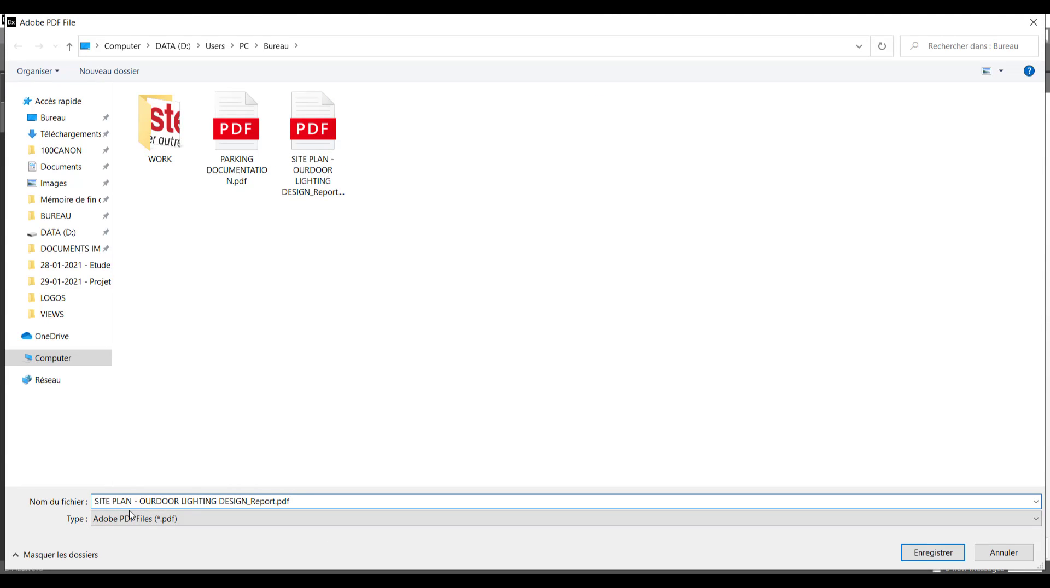
{"action": "type", "text": "1 -"}
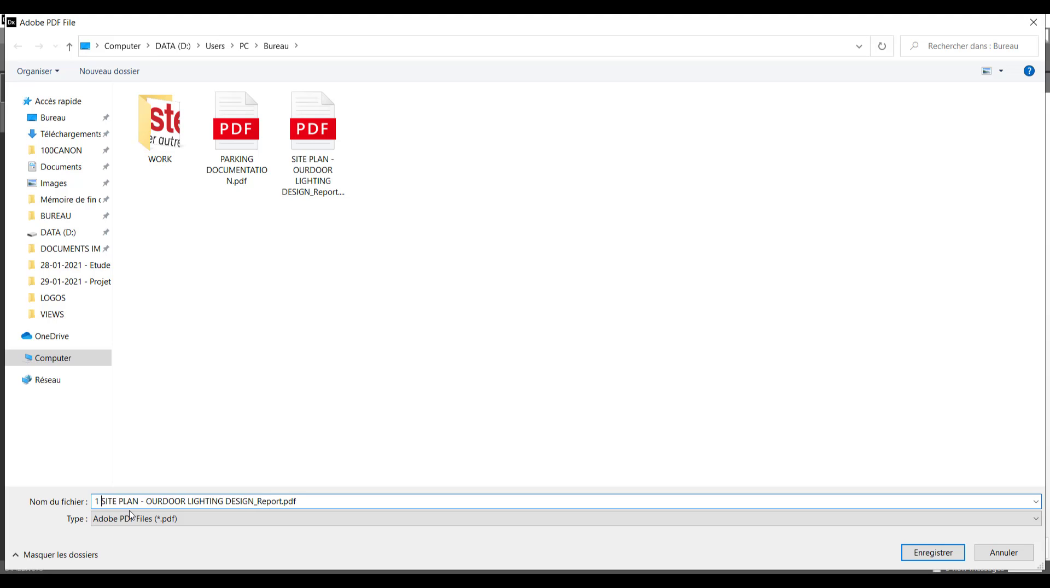
{"action": "key", "text": "Return"}
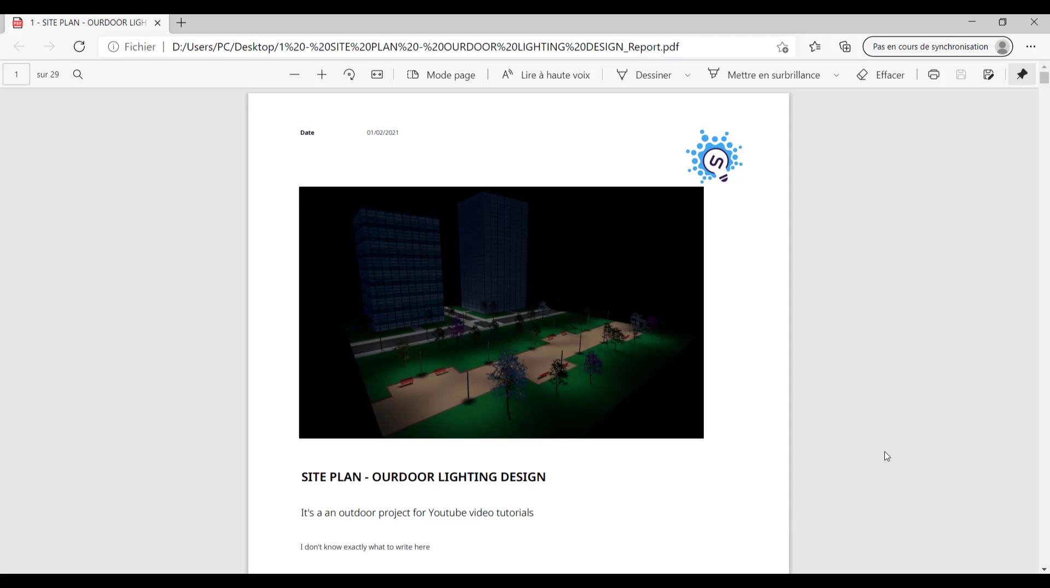
Compare the enlarged cover page of the new PDF report with that of the earlier report in the browser
{"action": "scroll", "coordinate": [771, 456], "scroll_direction": "up", "scroll_amount": 2, "text": "ctrl"}
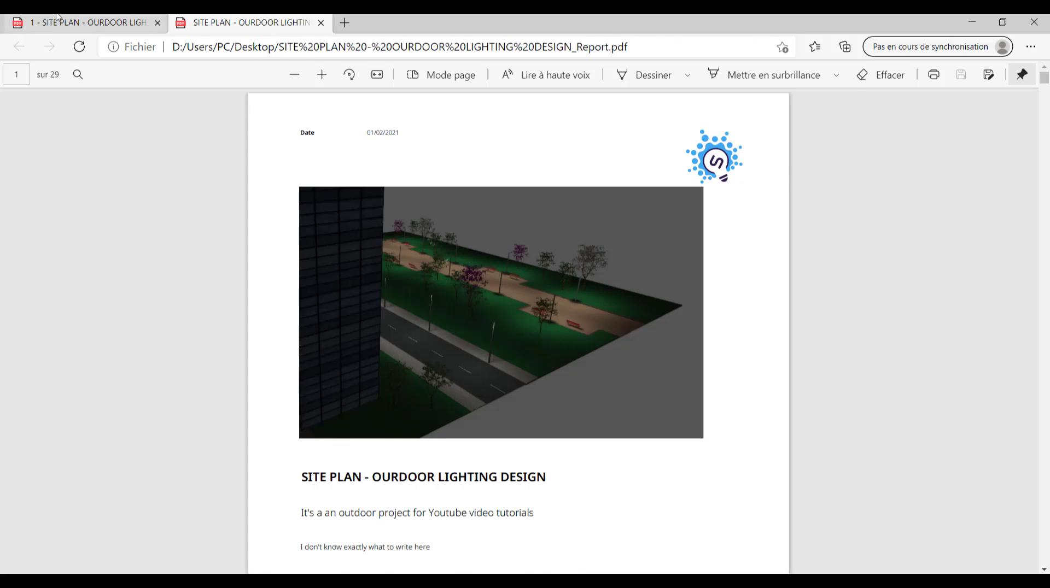
{"action": "left_click", "coordinate": [127, 26]}
{"action": "left_click", "coordinate": [246, 23]}
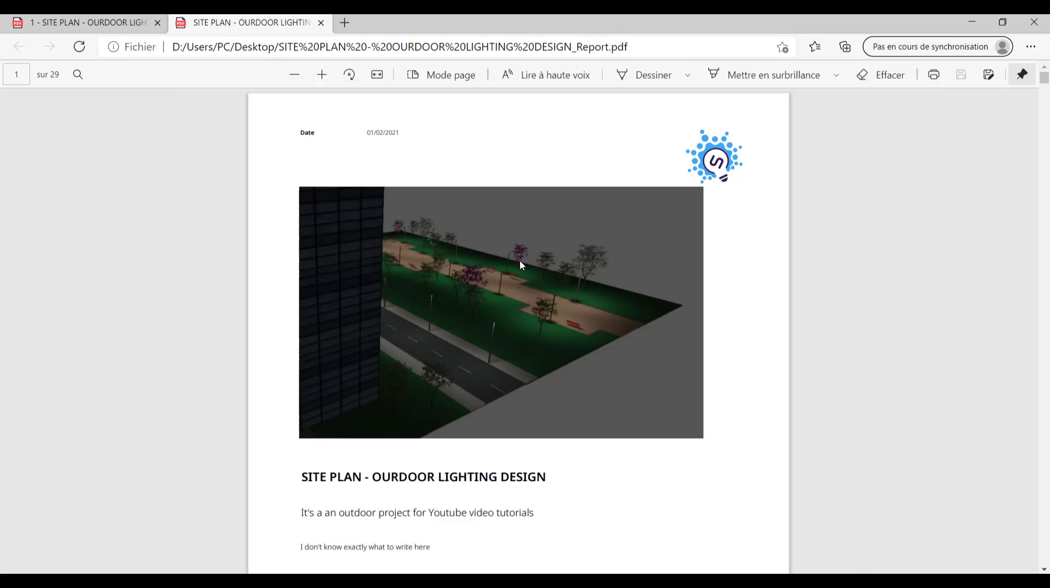
{"action": "left_click", "coordinate": [152, 27]}
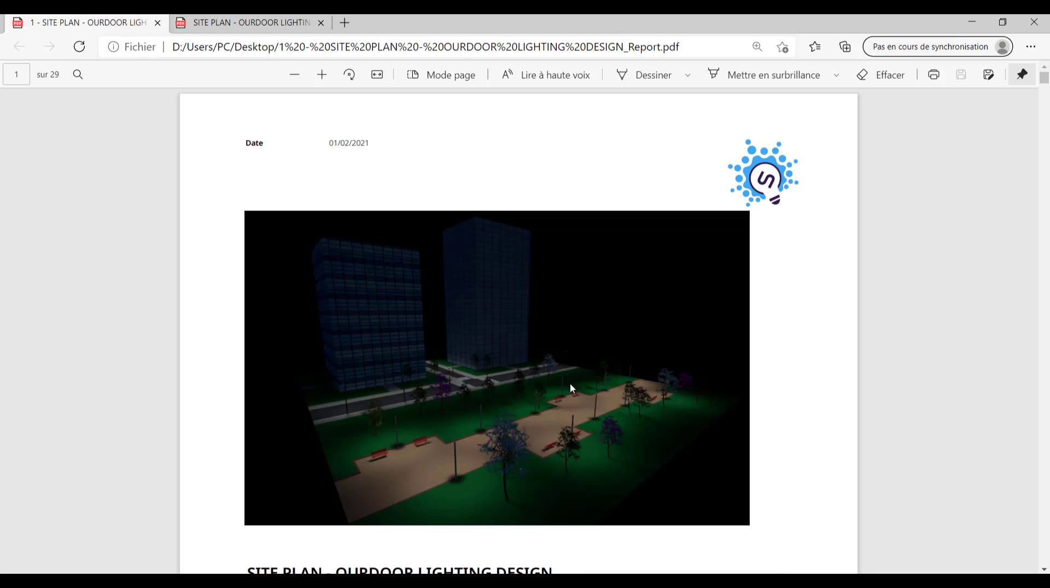
{"action": "left_click", "coordinate": [246, 23]}
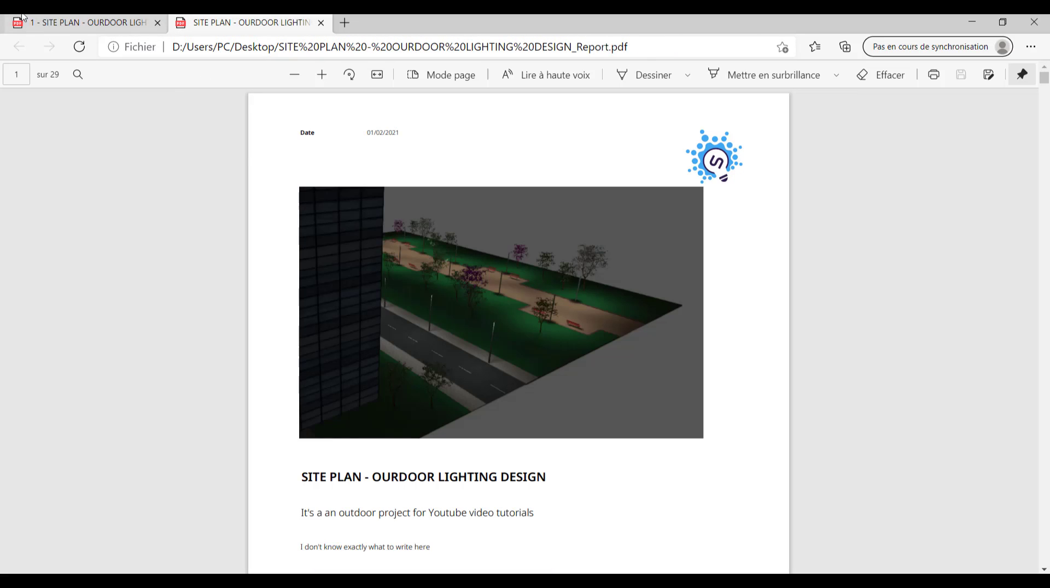
{"action": "scroll", "coordinate": [474, 308], "scroll_direction": "up", "scroll_amount": 1, "text": "ctrl"}
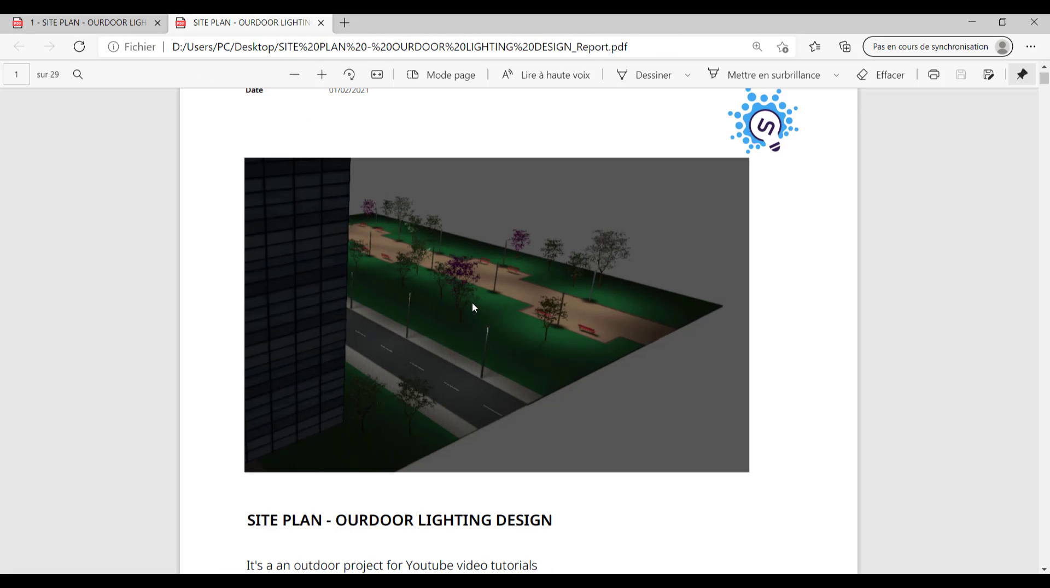
{"action": "left_click", "coordinate": [88, 23]}
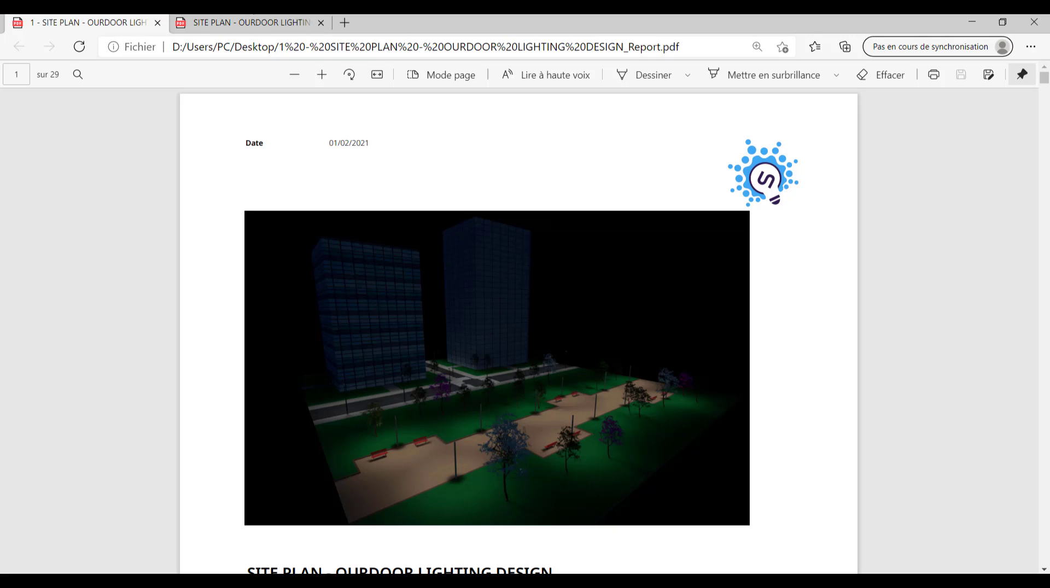
{"action": "left_click", "coordinate": [241, 30]}
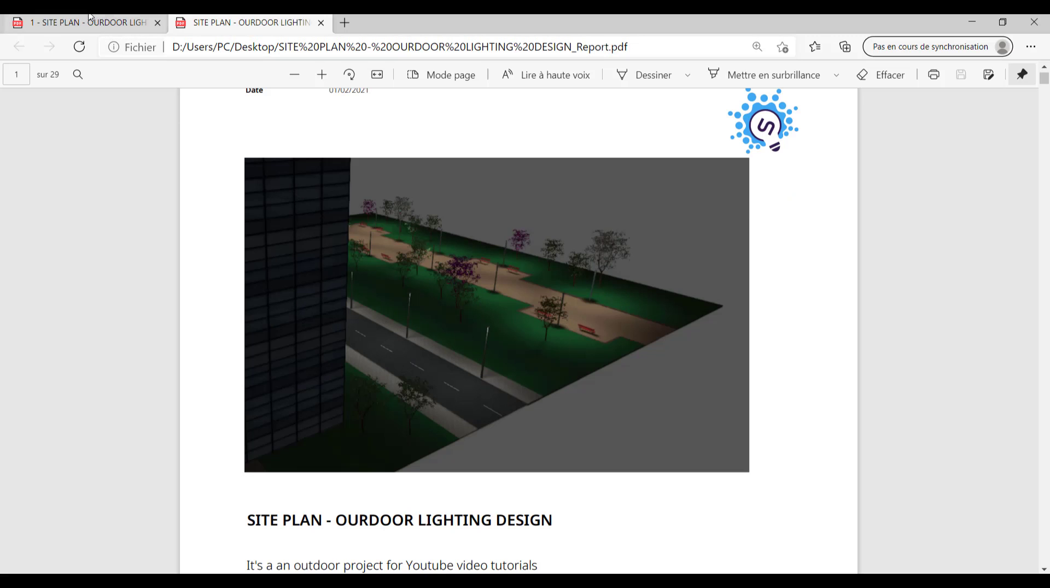
{"action": "left_click", "coordinate": [110, 23]}
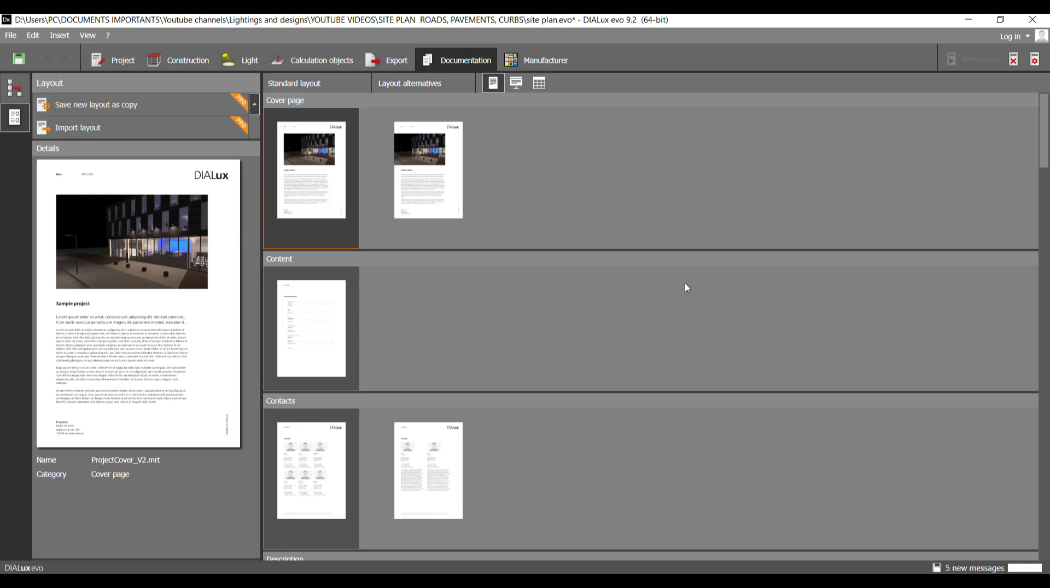
Look through the standard and alternative page layouts in DIALux evo, from the cover page to the calculation objects
{"action": "scroll", "coordinate": [687, 288], "scroll_direction": "down", "scroll_amount": 3}
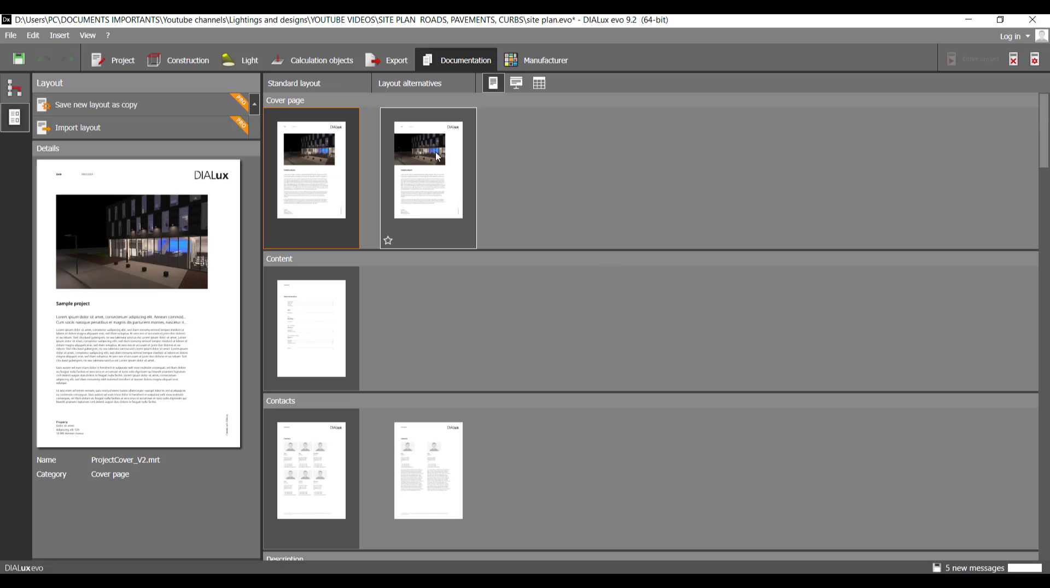
{"action": "scroll", "coordinate": [441, 288], "scroll_direction": "down", "scroll_amount": 10}
{"action": "scroll", "coordinate": [492, 290], "scroll_direction": "down", "scroll_amount": 3}
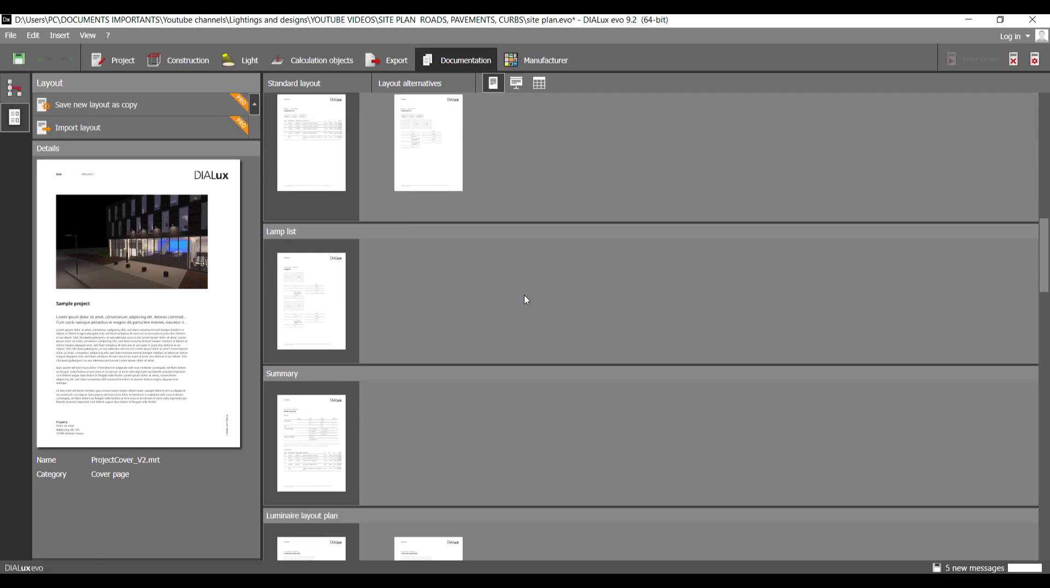
{"action": "scroll", "coordinate": [526, 302], "scroll_direction": "down", "scroll_amount": 5}
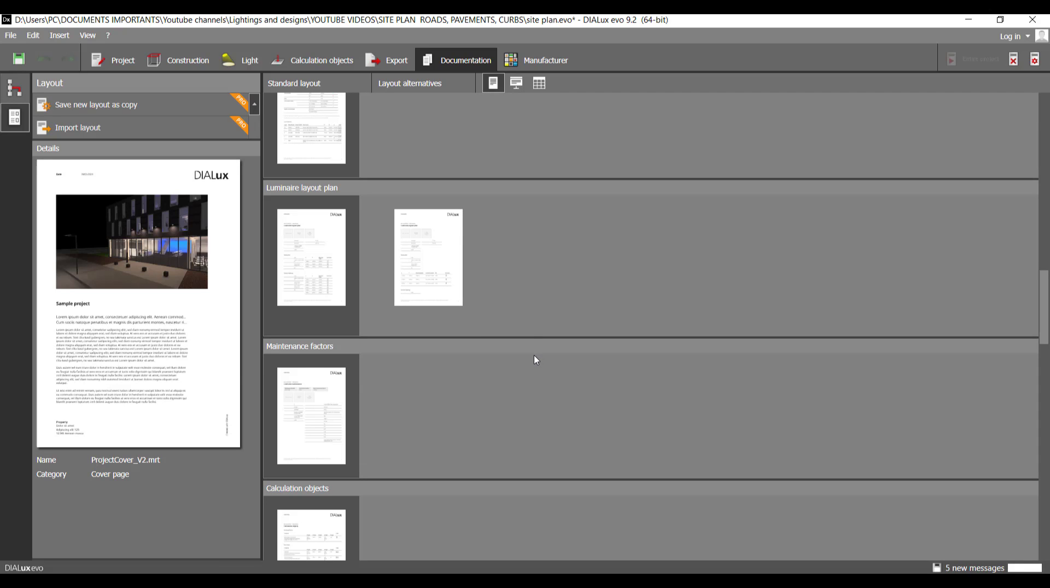
{"action": "scroll", "coordinate": [533, 360], "scroll_direction": "up", "scroll_amount": 3}
{"action": "scroll", "coordinate": [524, 362], "scroll_direction": "up", "scroll_amount": 8}
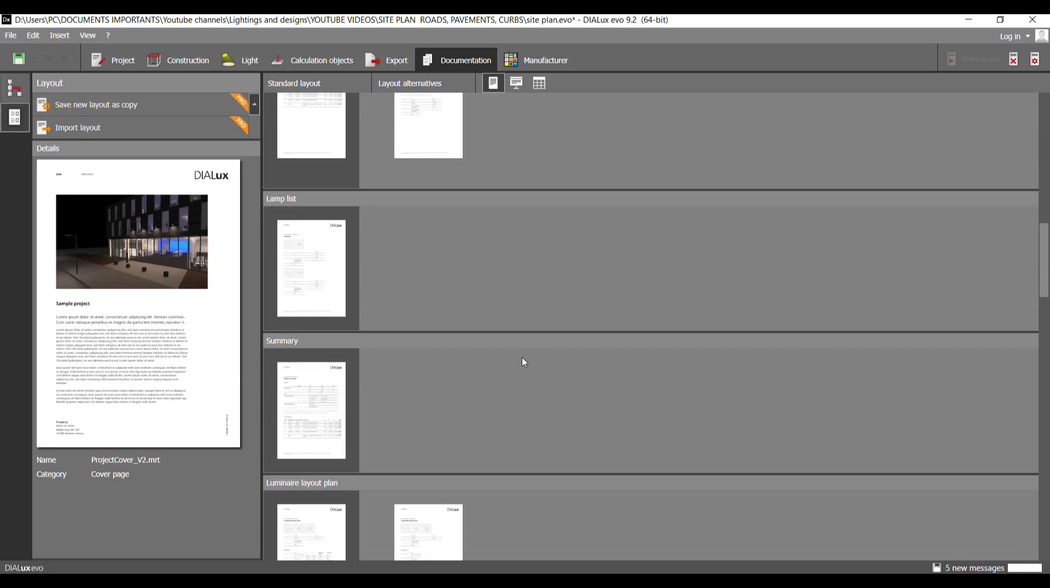
{"action": "scroll", "coordinate": [523, 362], "scroll_direction": "up", "scroll_amount": 6}
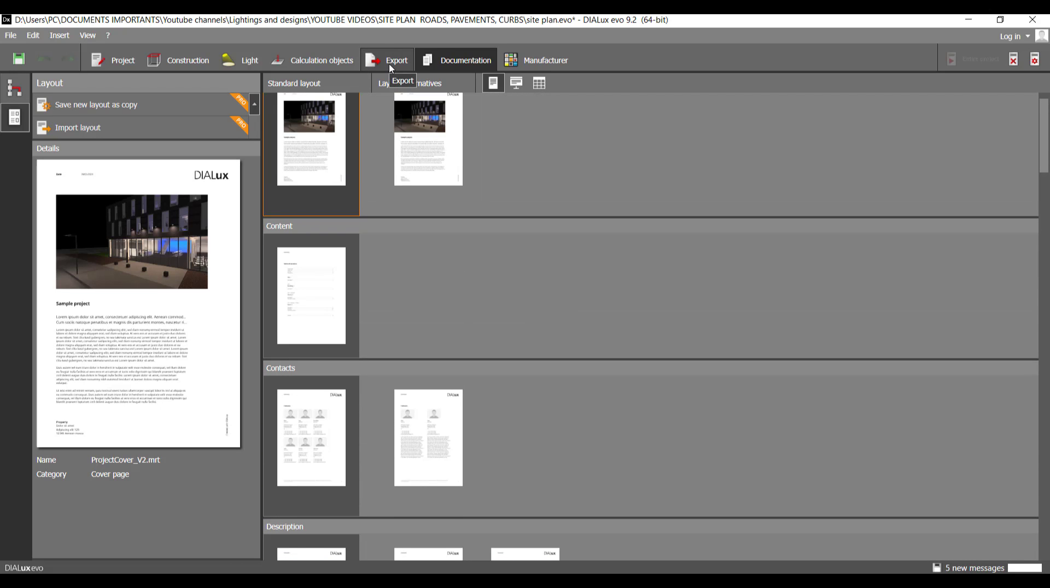
Open the plan export settings for the site
{"action": "left_click", "coordinate": [390, 64]}
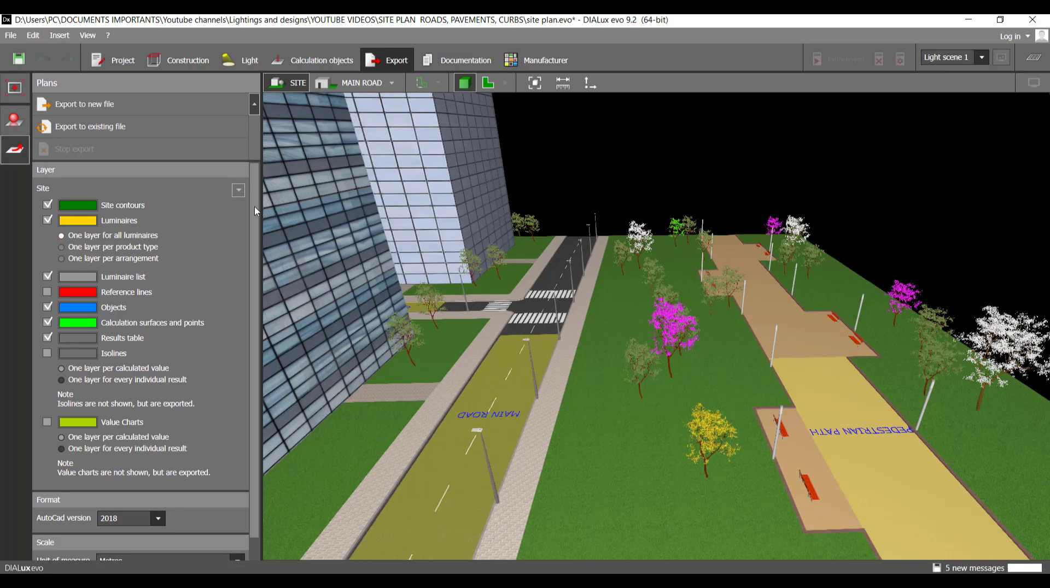